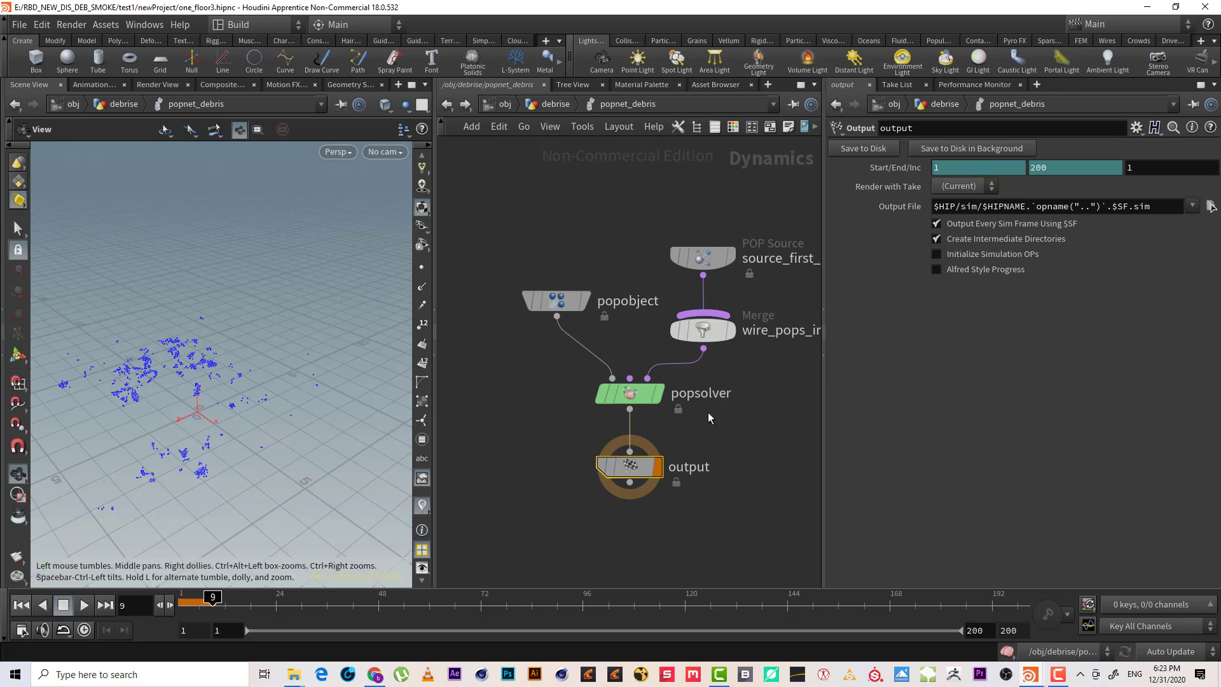
- Set the POP source's Emission Type to All Points, keeping Use First Context Geometry as its Geometry Source
left_click_drag(748, 304, 636, 211)
left_click_drag(672, 264, 674, 223)
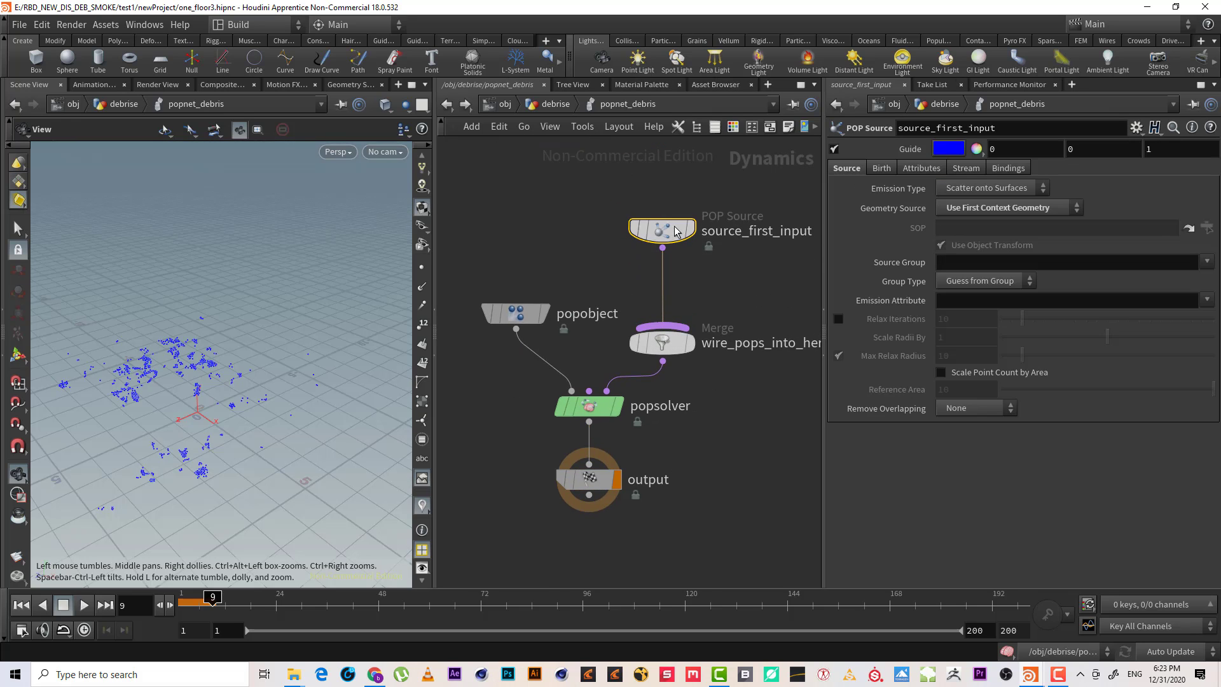
left_click(989, 189)
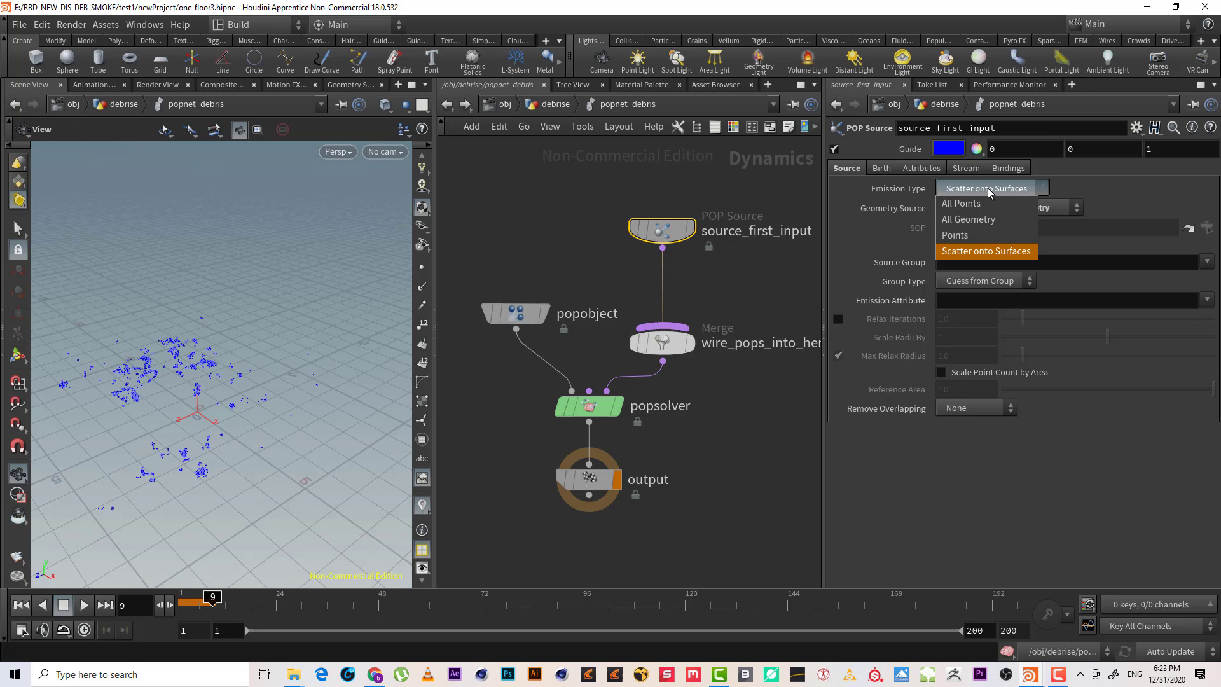
left_click(983, 205)
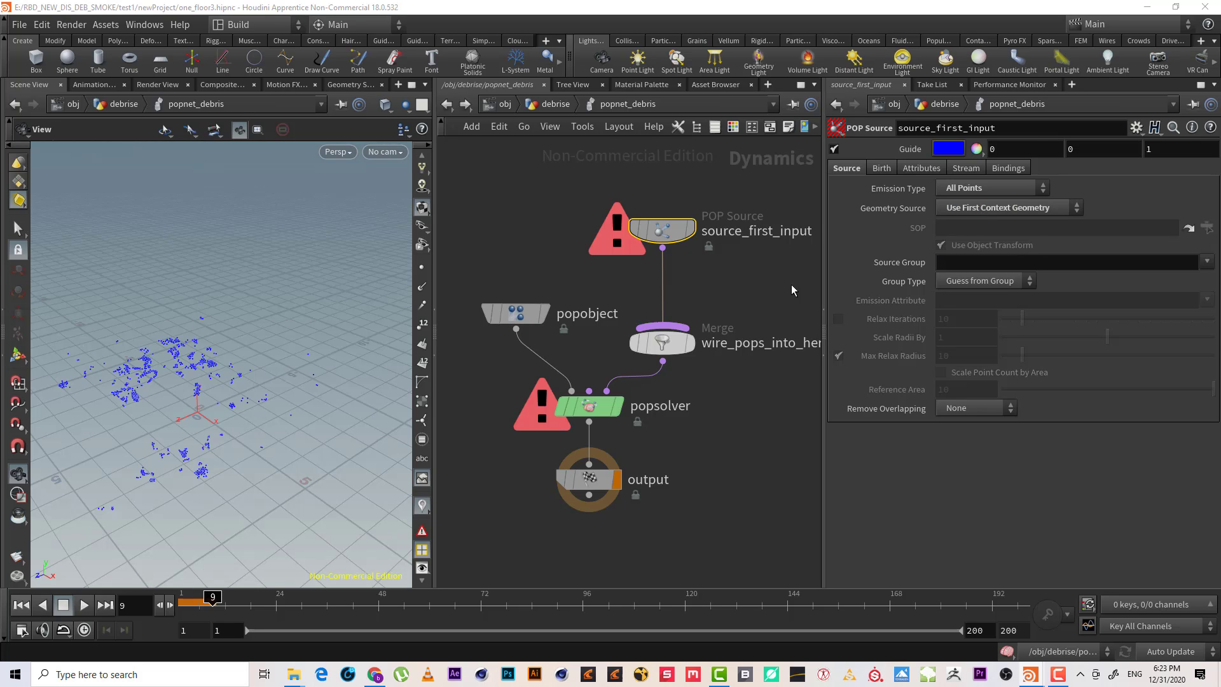
left_click(978, 213)
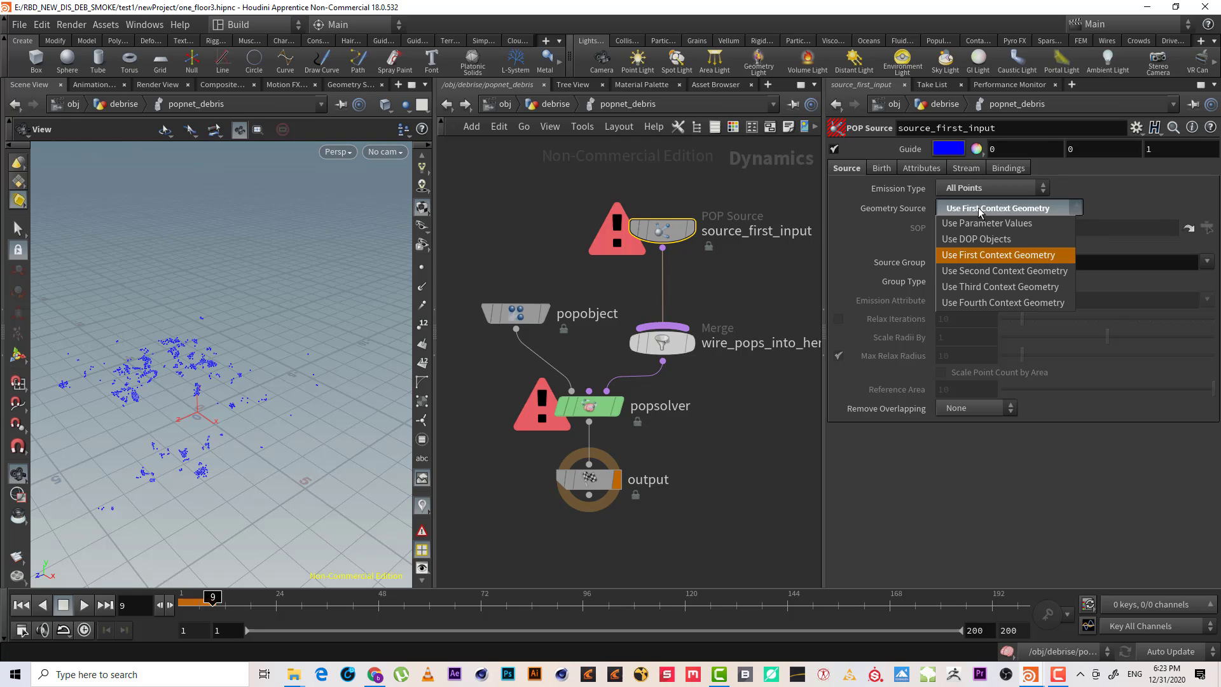
left_click(992, 262)
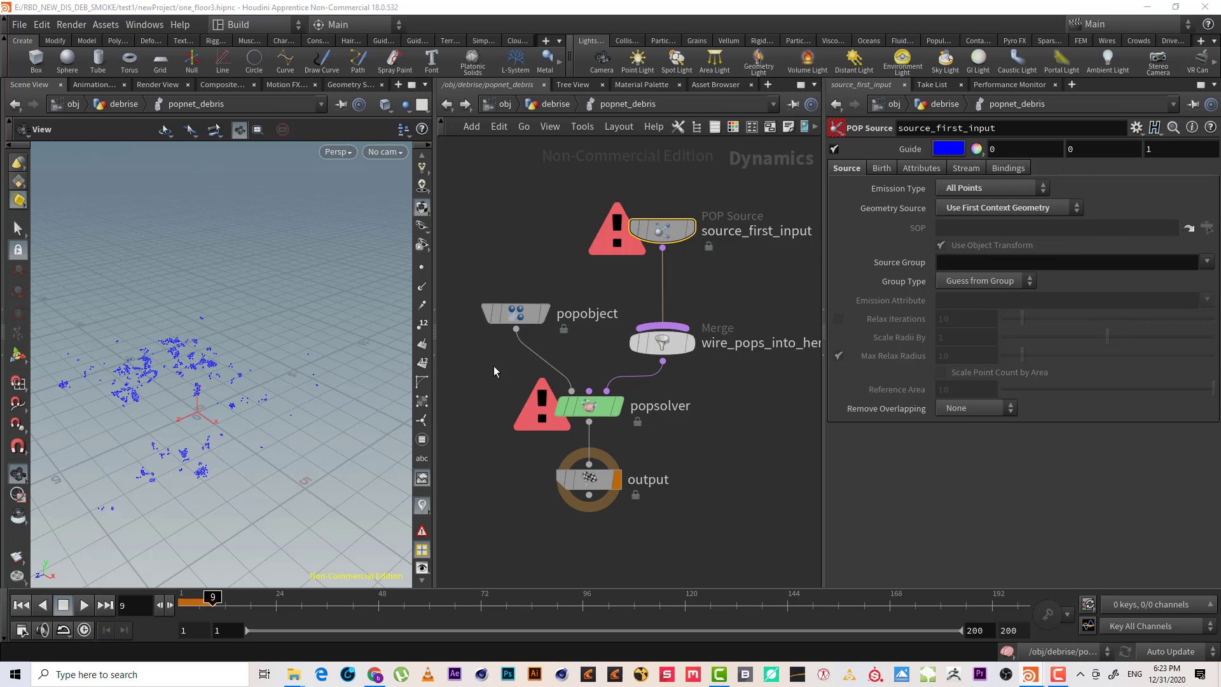
- Replay the particle simulation from frame 1 and turn off the POP source's Guide display
left_click(183, 600)
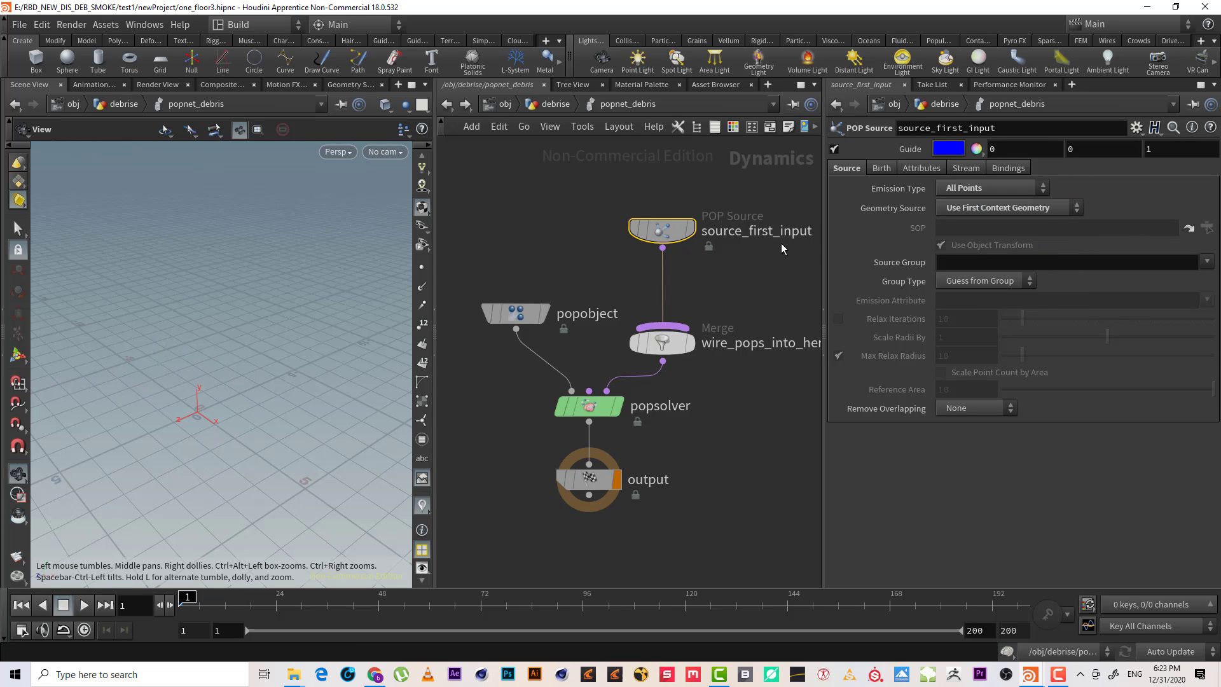
left_click(83, 605)
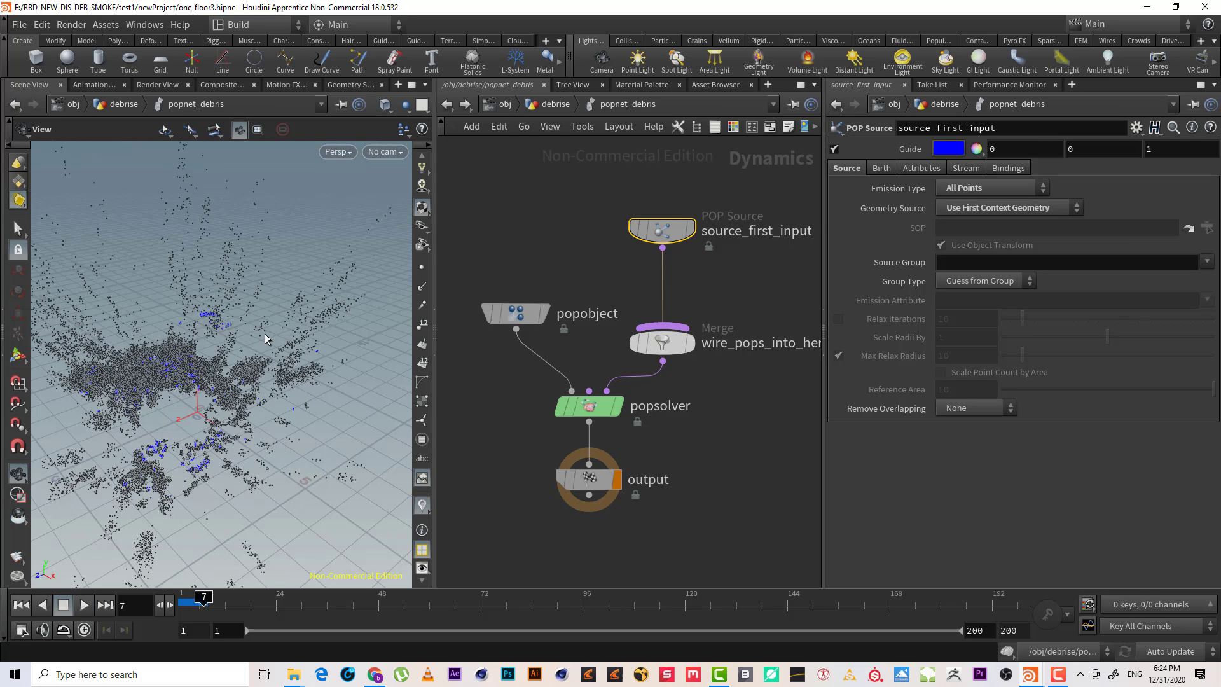
left_click(834, 149)
left_click_drag(152, 388, 241, 394)
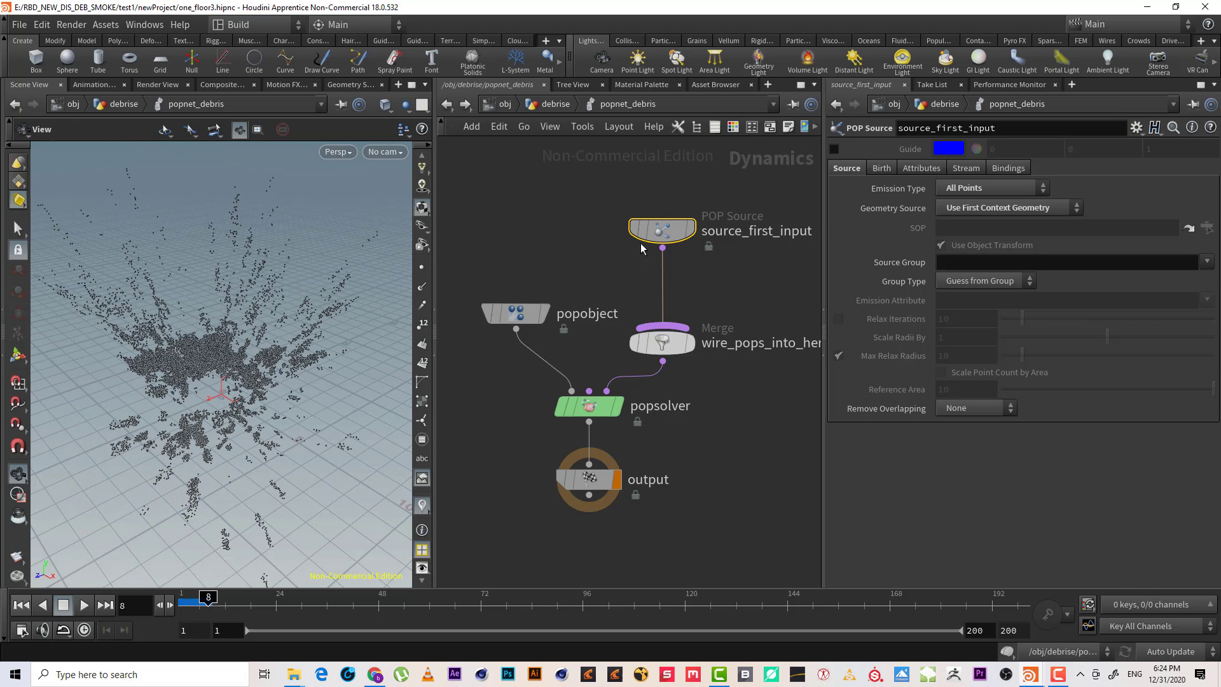
left_click(968, 413)
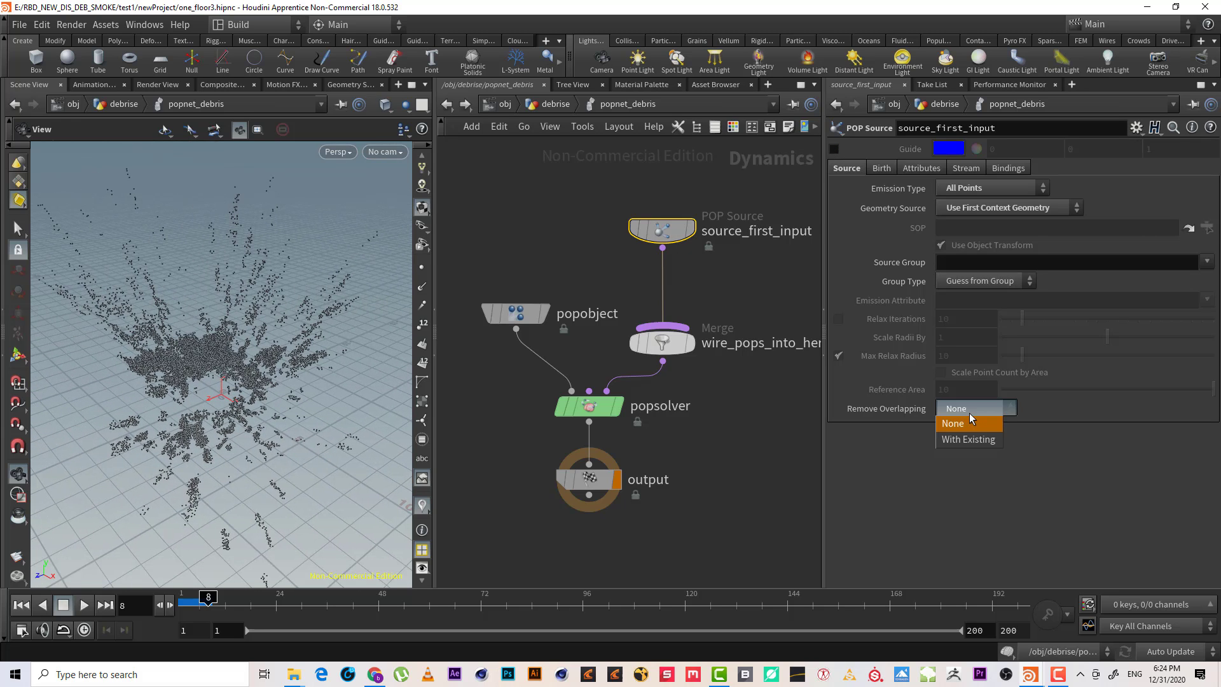
left_click(968, 413)
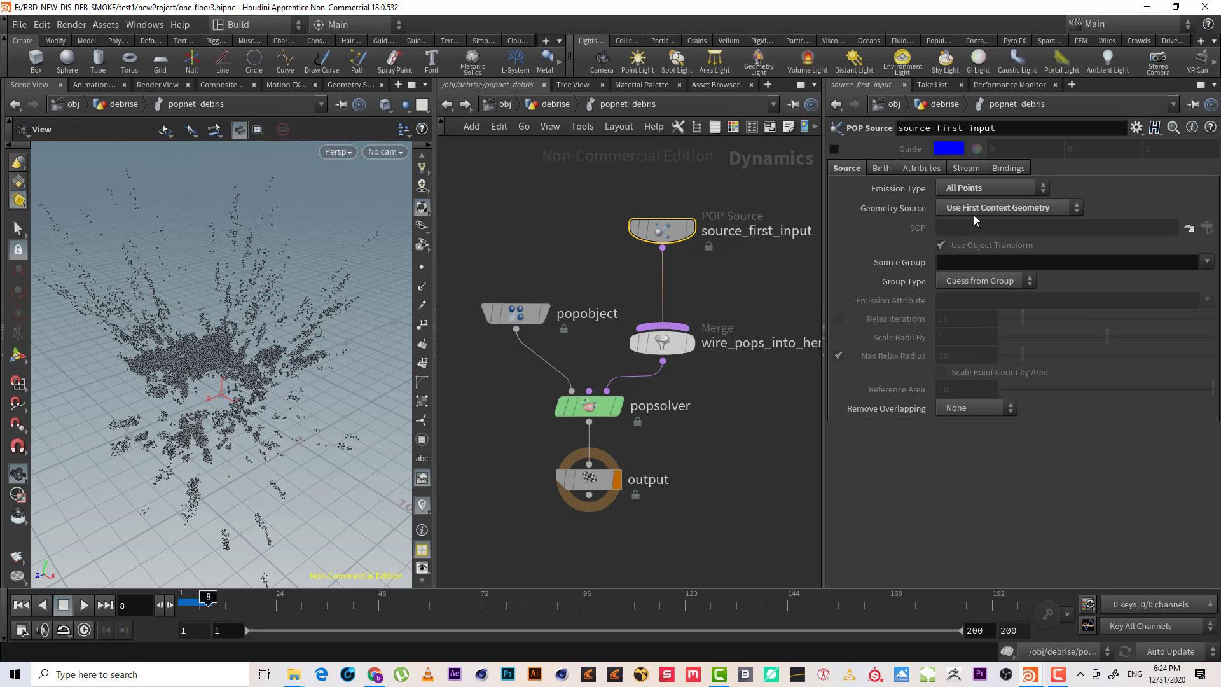
- In the POP source's birth settings, set Interpolate Source to Back and Interpolation Method to Use Point Velocity
left_click(881, 169)
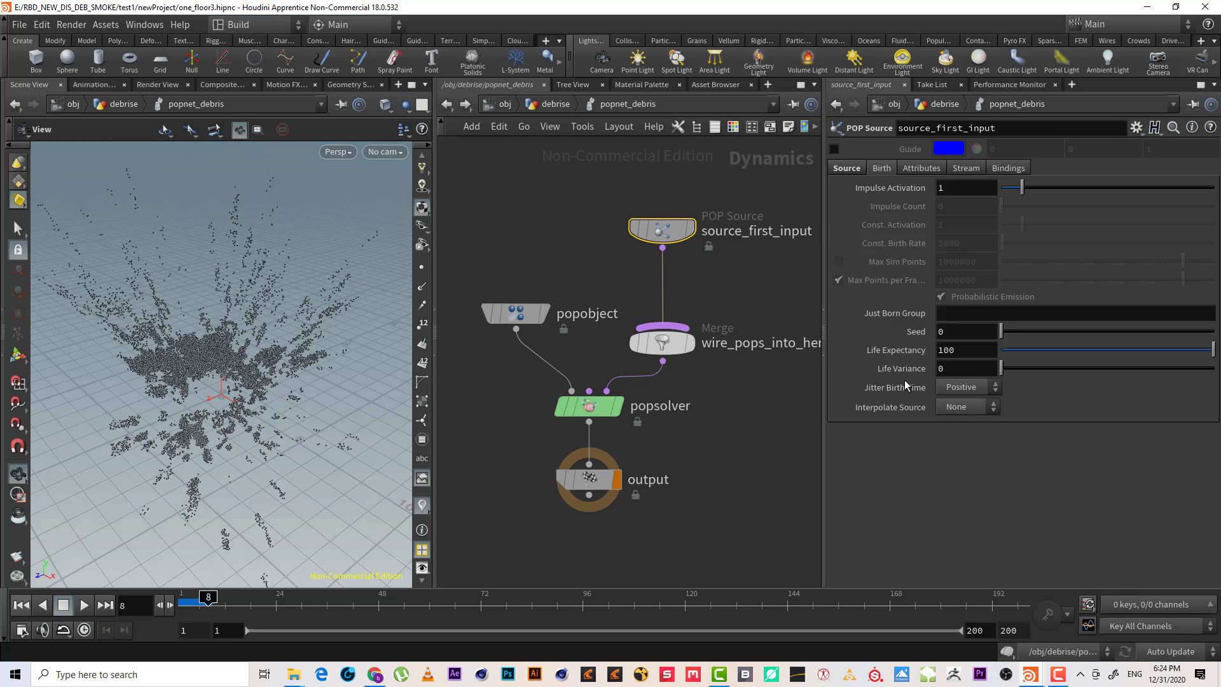
mouse_move(258, 368)
left_mouse_down()
mouse_move(220, 385)
mouse_move(251, 379)
left_mouse_up()
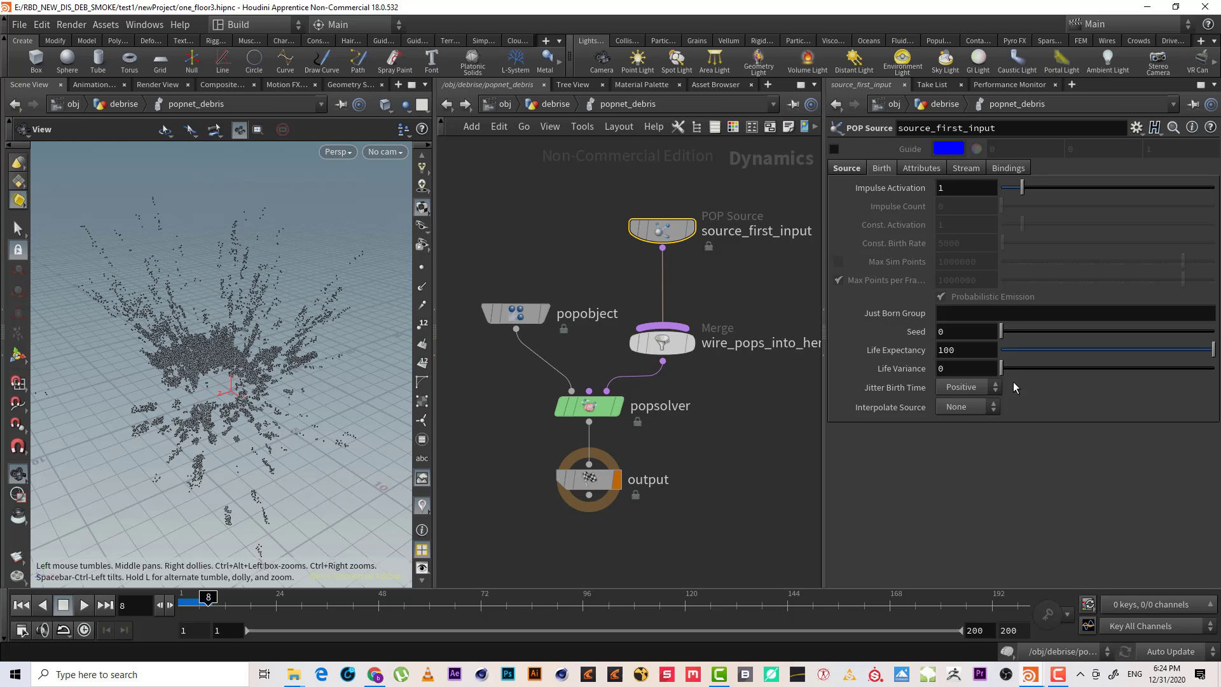
left_click(990, 389)
left_click(989, 390)
left_click(976, 408)
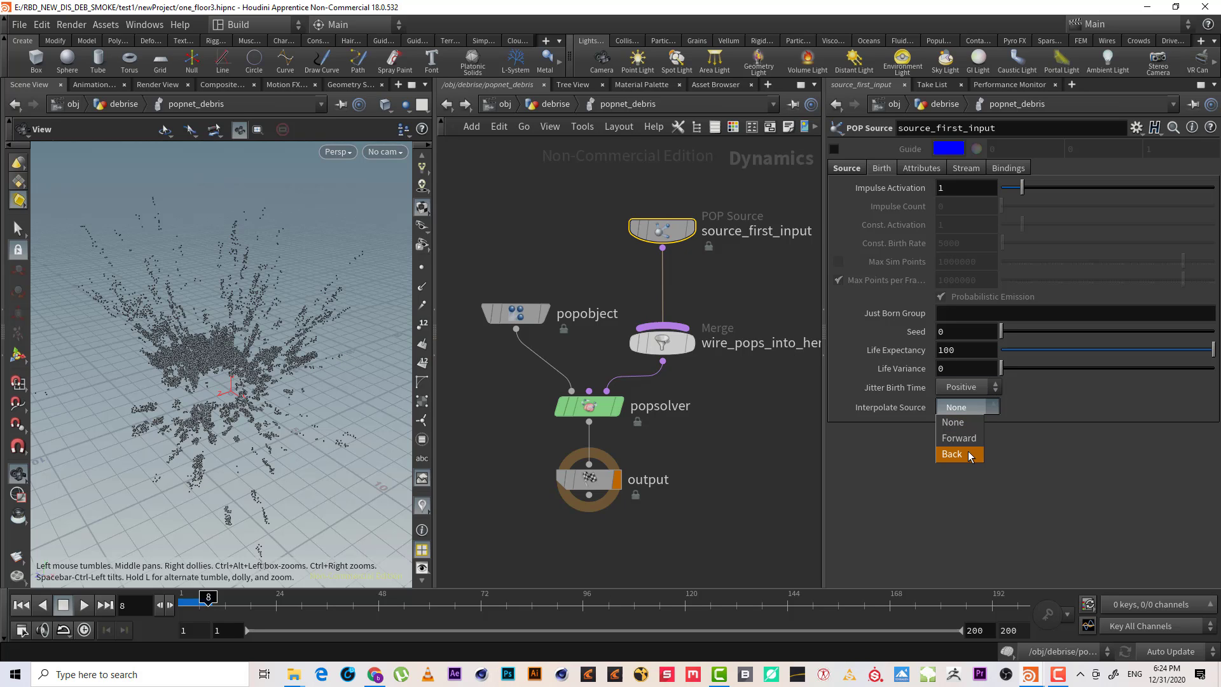
left_click(965, 453)
left_click(971, 428)
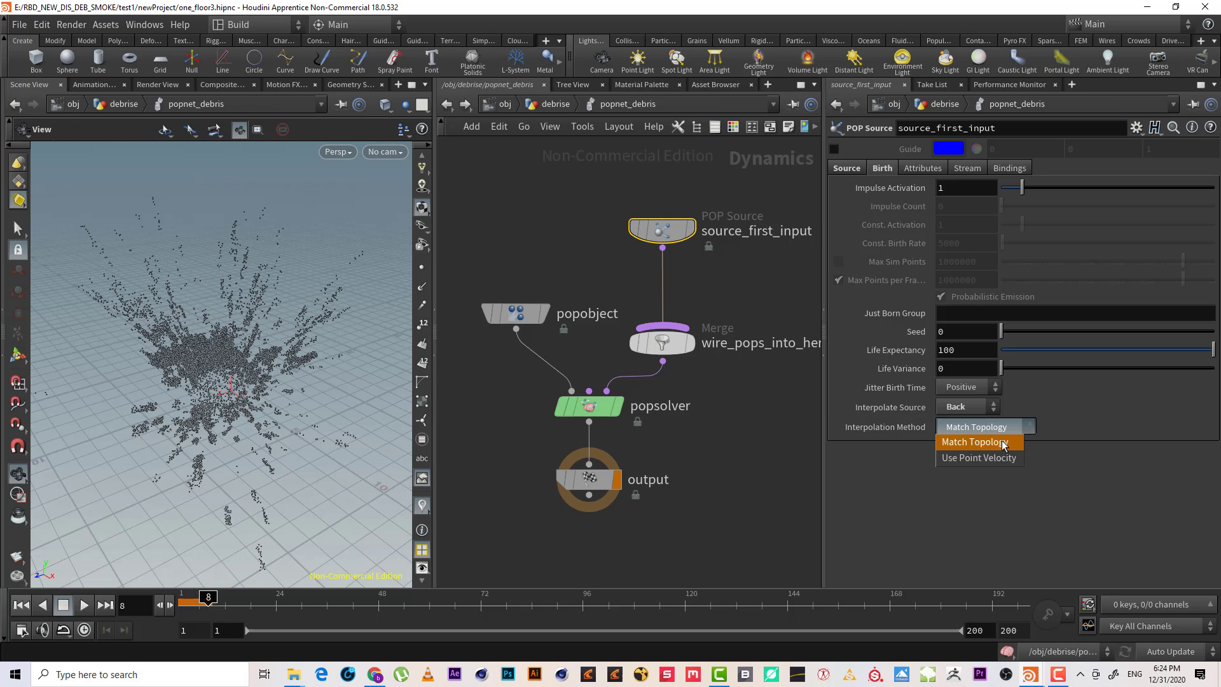
left_click(989, 457)
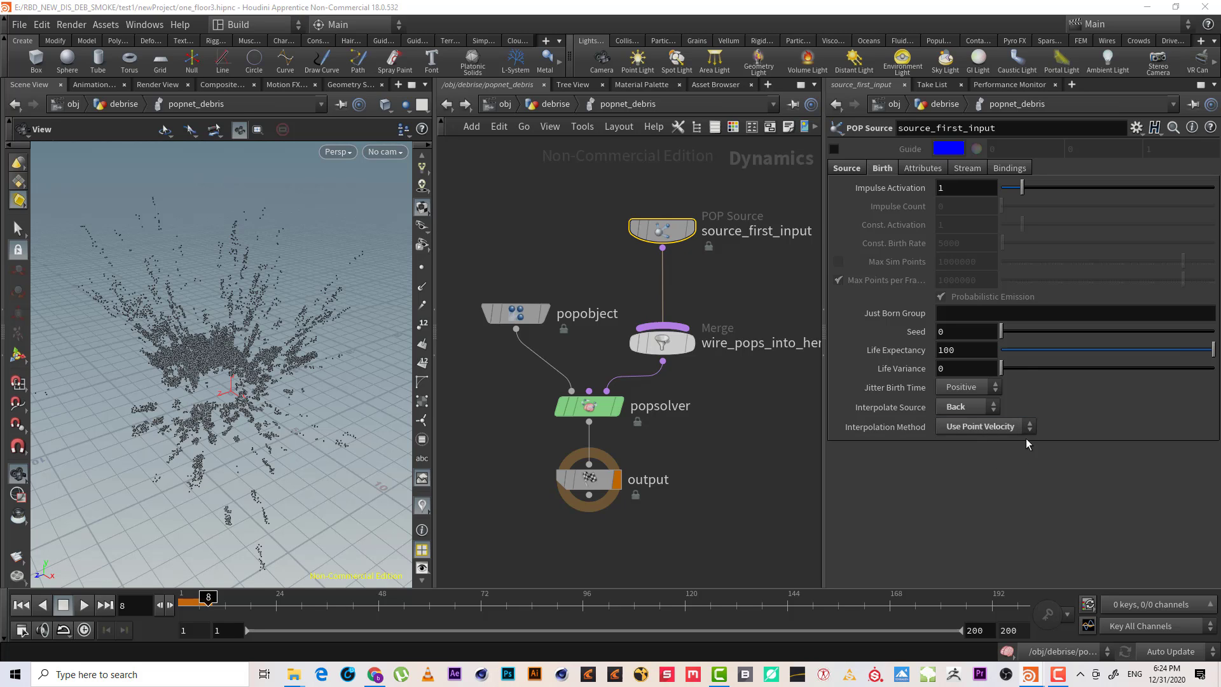
left_click_drag(253, 342, 230, 281)
right_click_drag(230, 281, 214, 283)
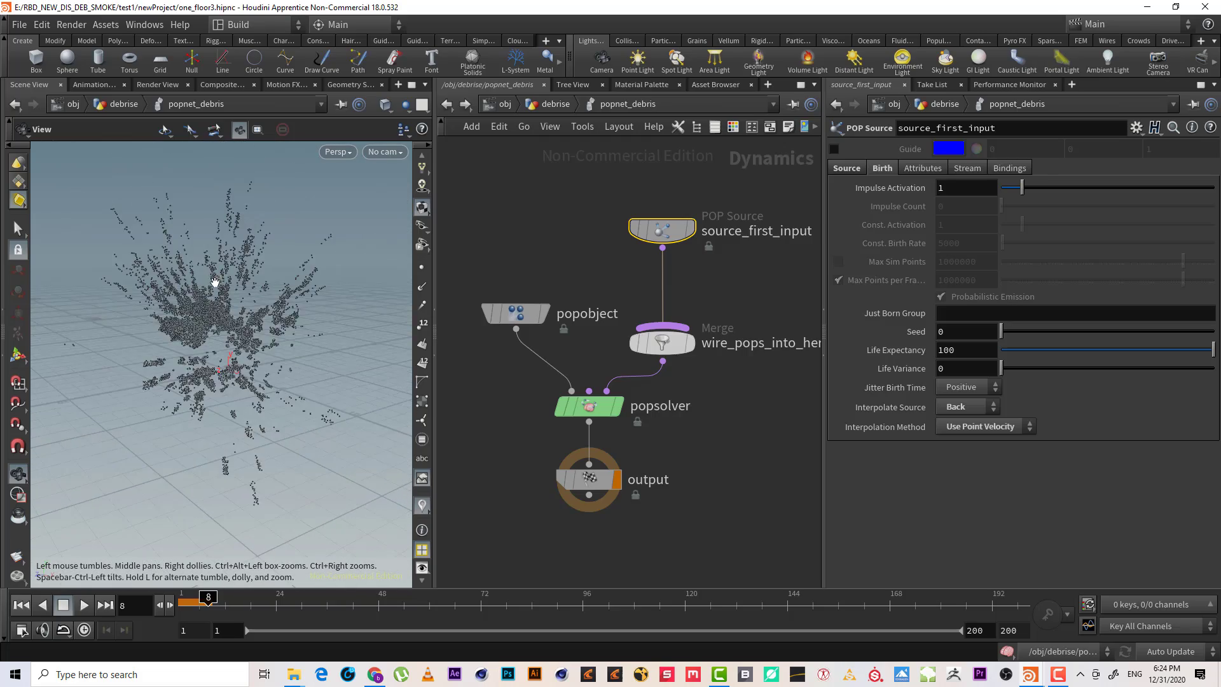
left_click_drag(214, 283, 219, 318)
right_click_drag(220, 318, 254, 286)
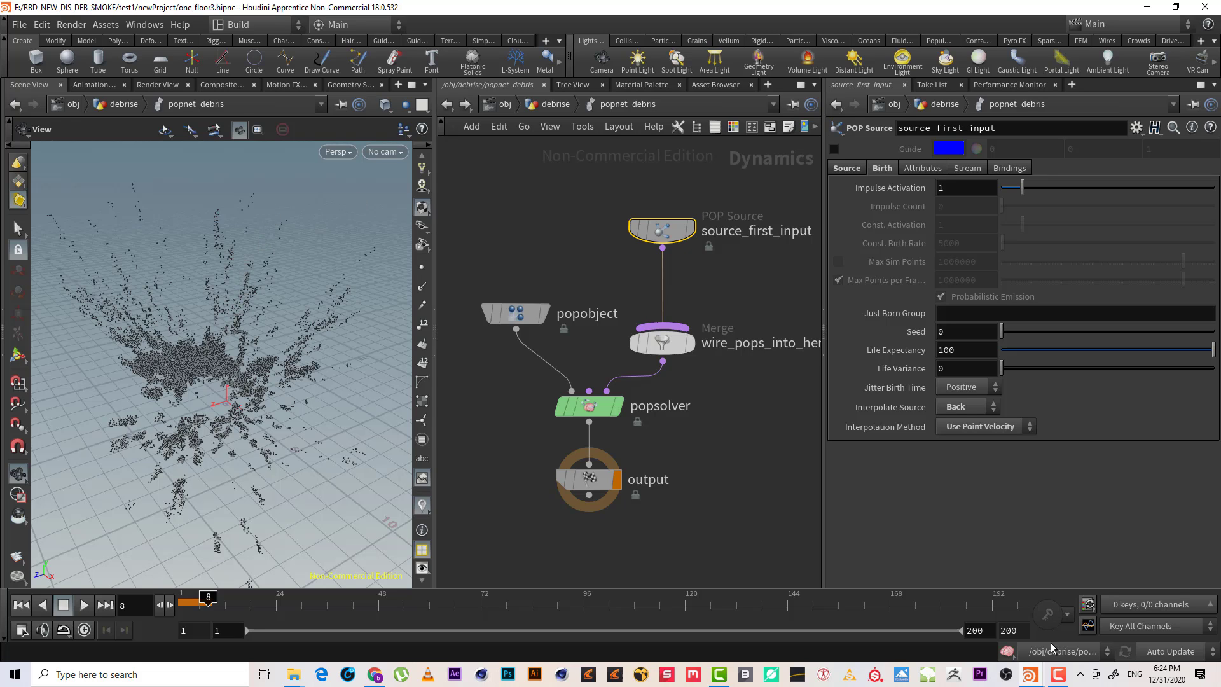
left_click(1058, 674)
left_click(1161, 615)
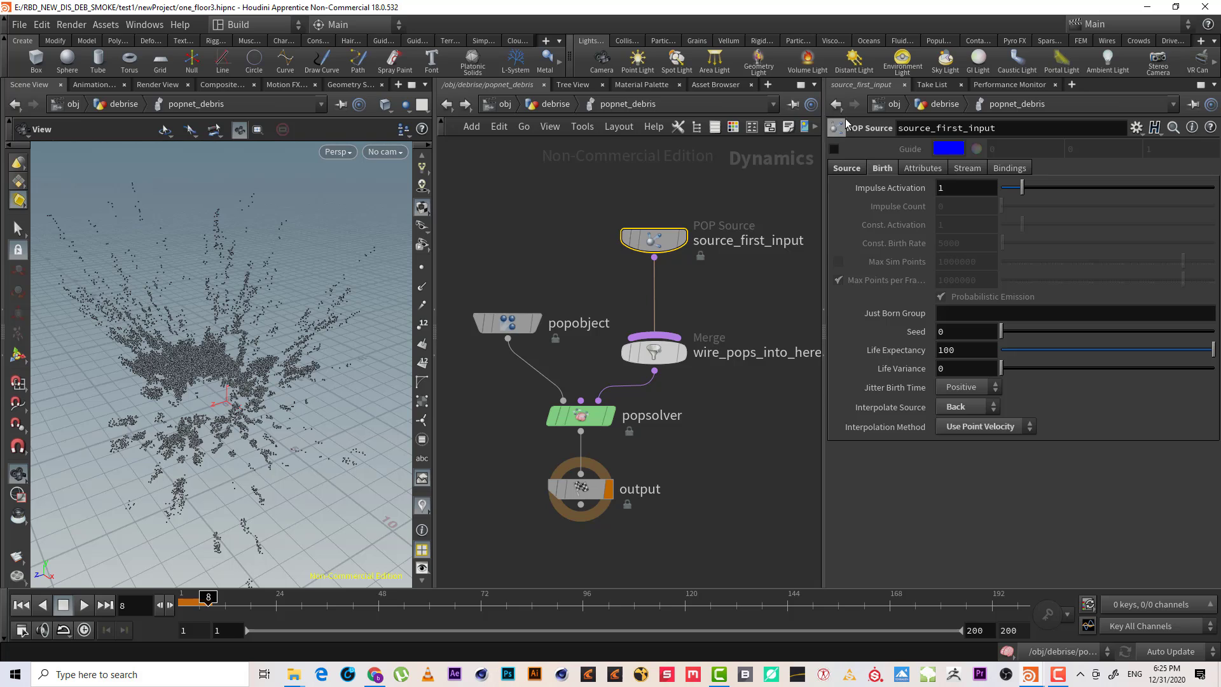
- Set the POP source's Initial Velocity attribute to Add to inherited velocity
left_click(923, 170)
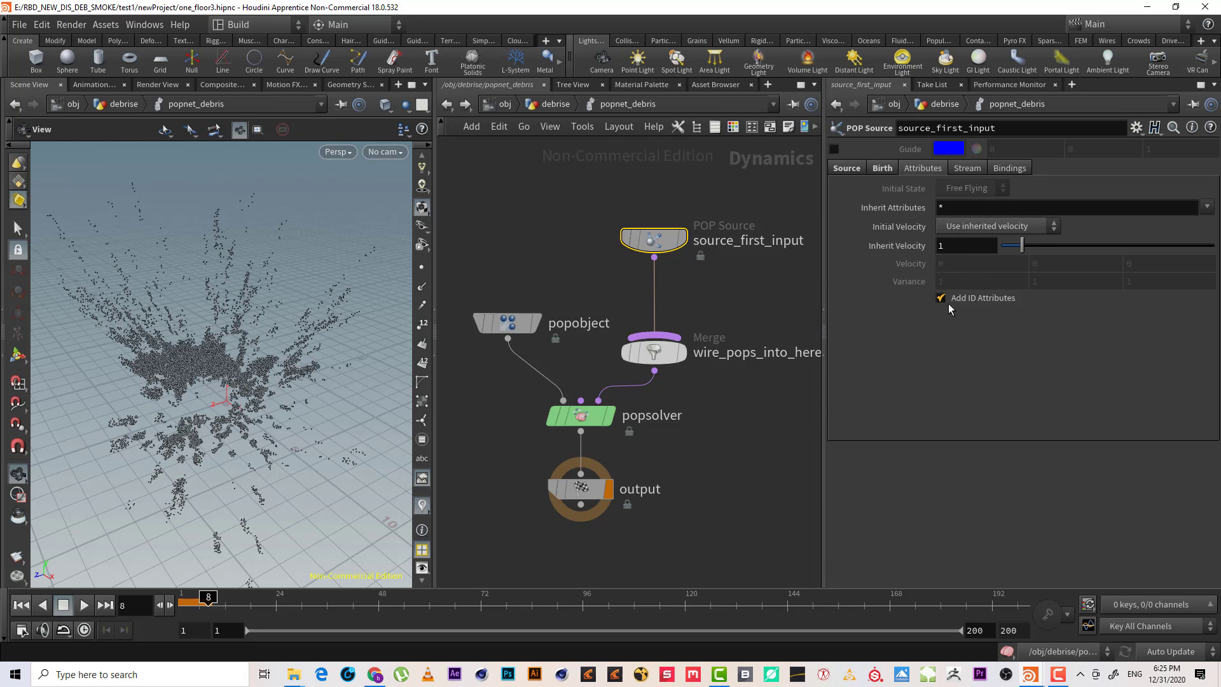
left_click(986, 231)
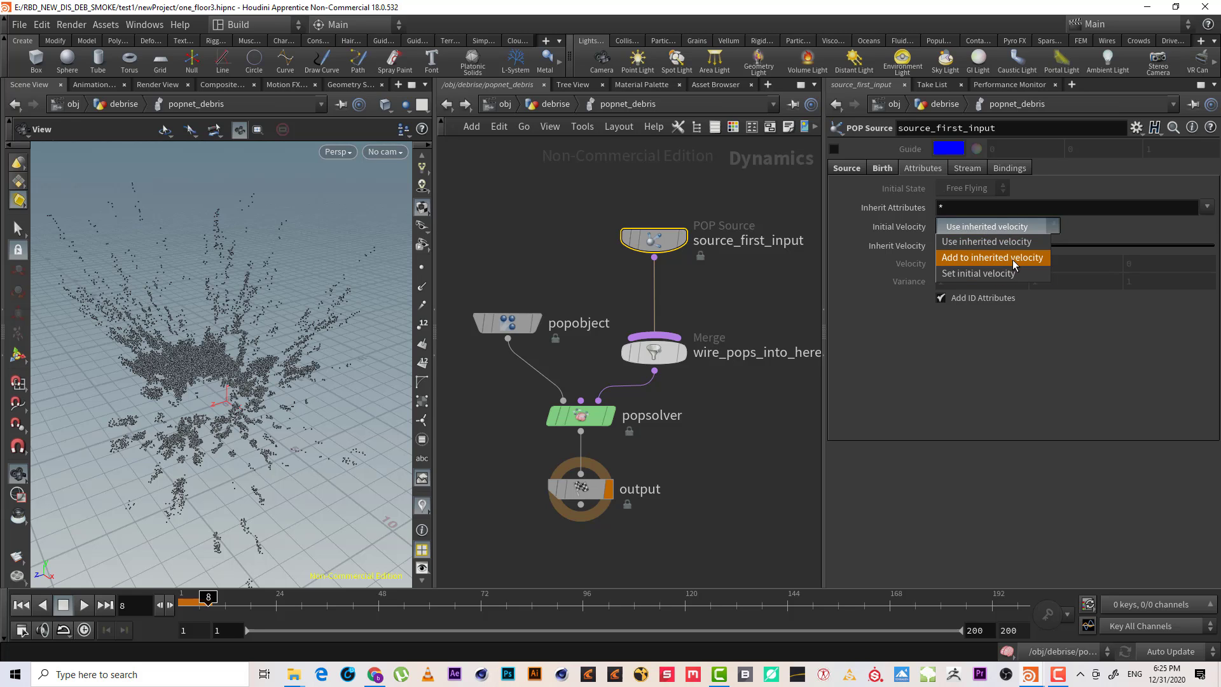
left_click(1014, 264)
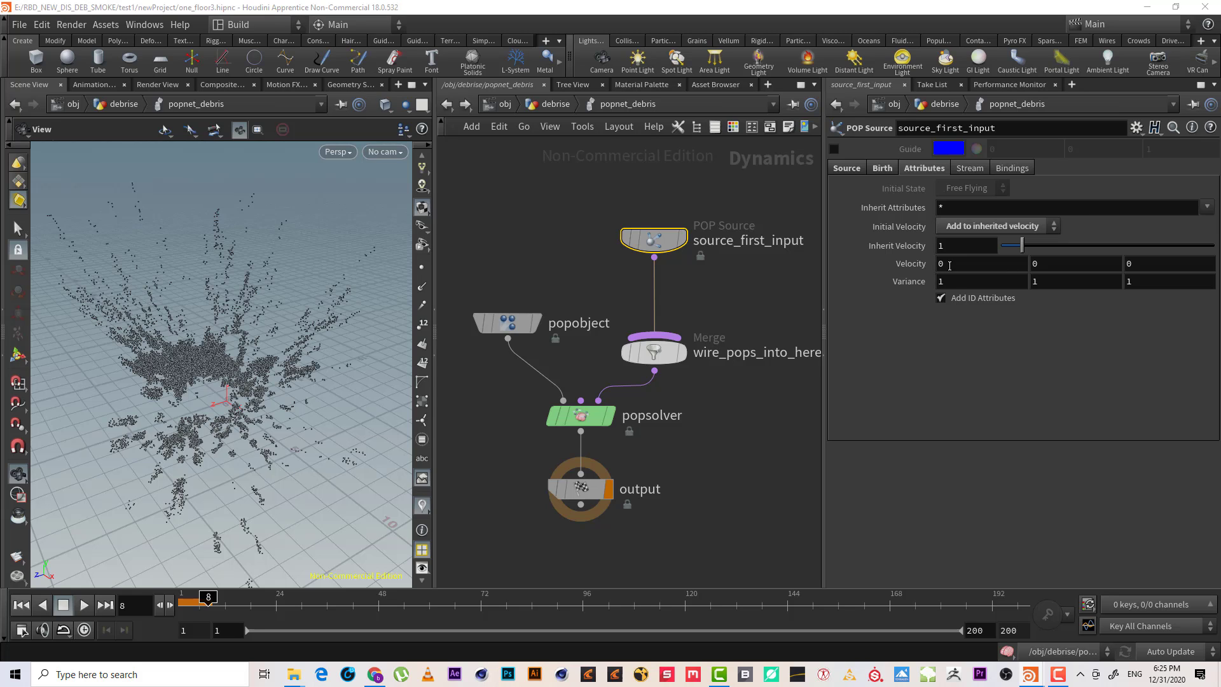
- Set the POP source's velocity Variance to .001 on all three axes
type(".001")
key("Tab")
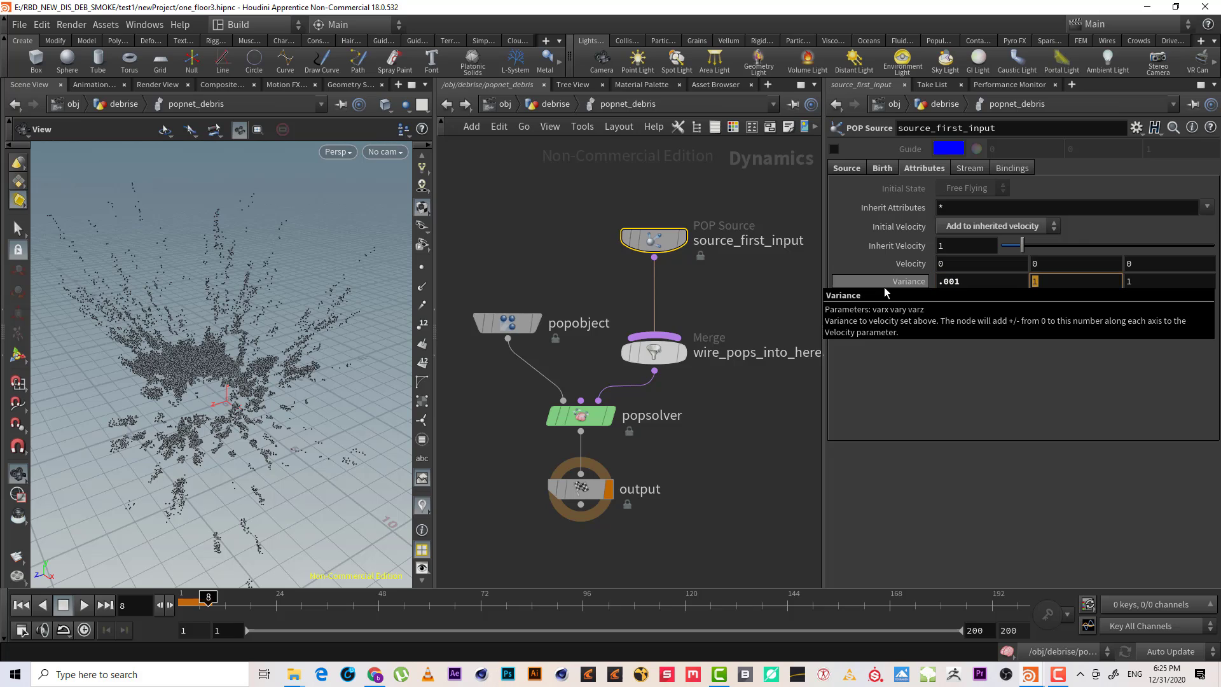
type(".001")
key("Tab")
type(".00")
key("Return")
- Set the POP source's velocity Variance to .01 on all three axes and stay at the popnet_debris network level
left_click(951, 281)
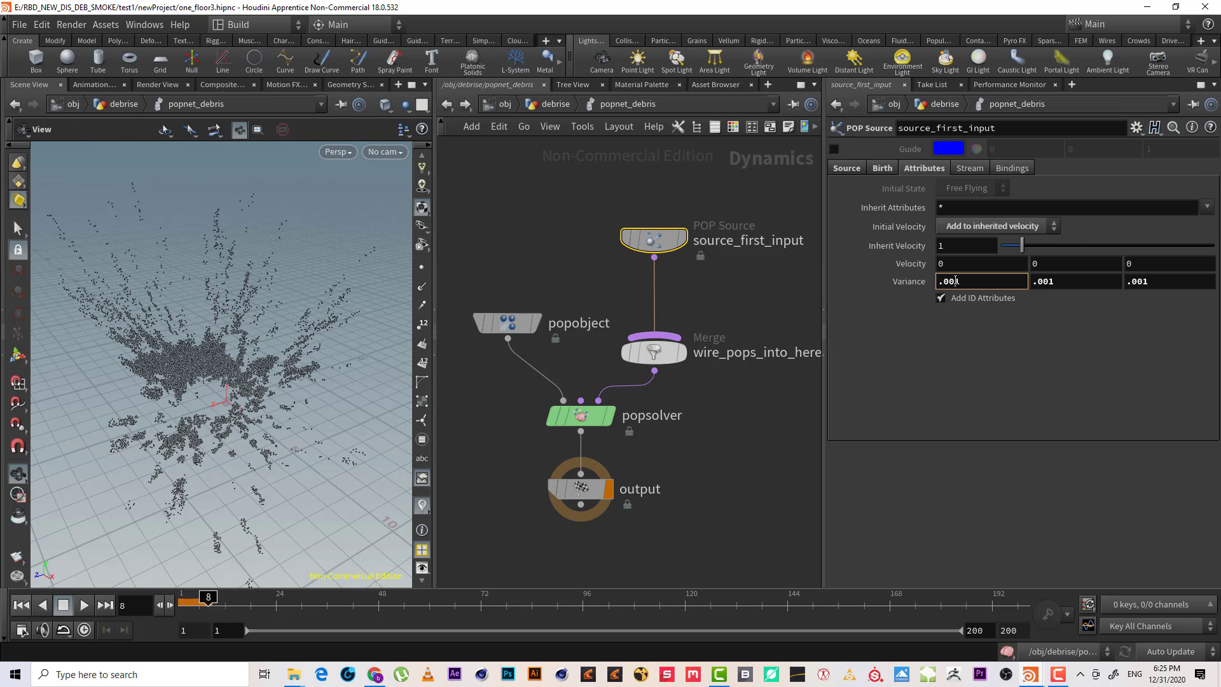
type(".01")
key("Return")
left_click(1049, 280)
key("BackSpace")
left_click(1139, 281)
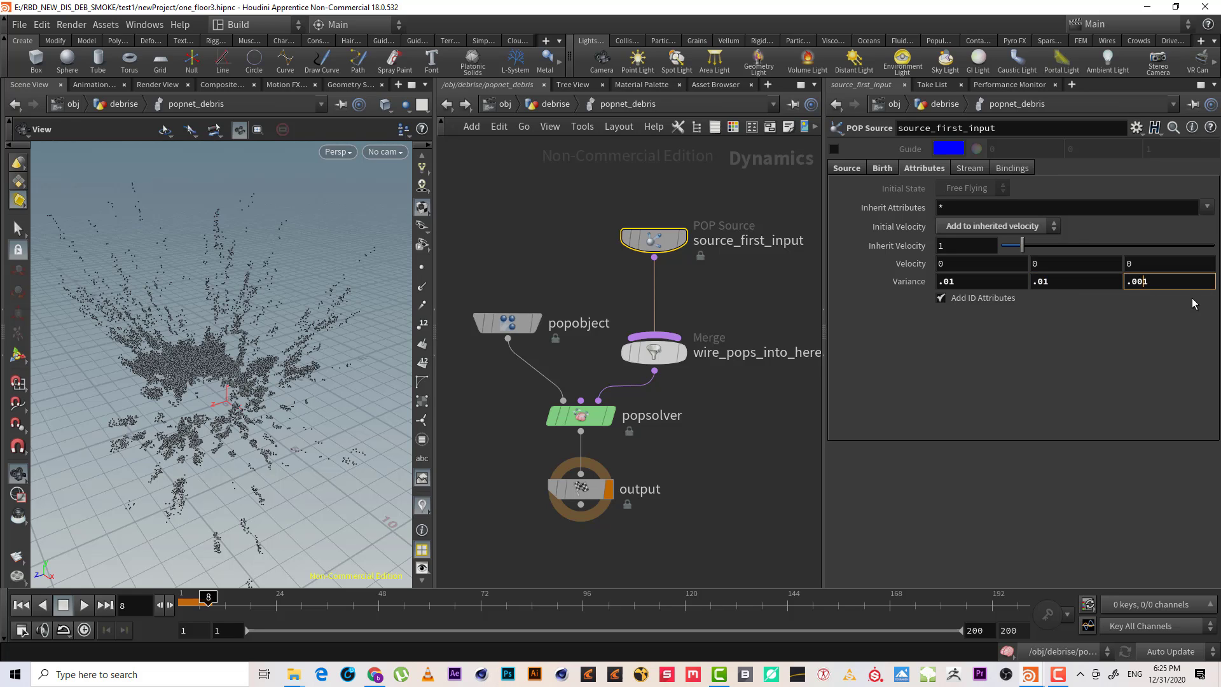
key("Return")
key("Return")
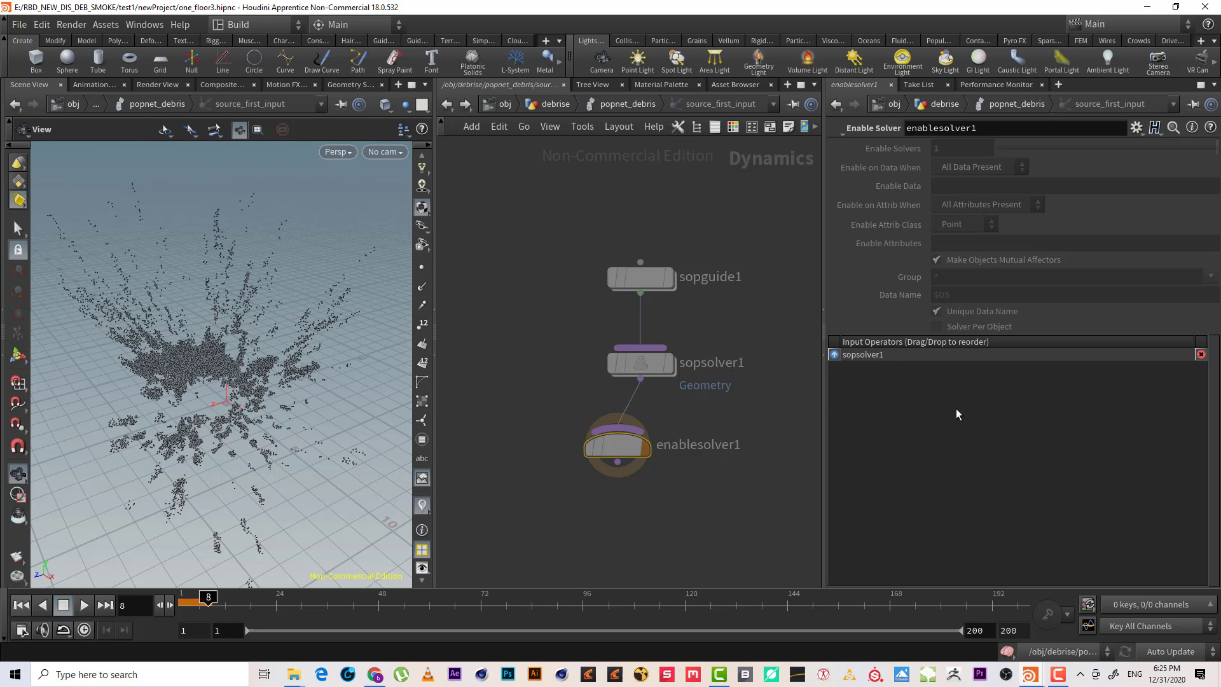
left_click(449, 104)
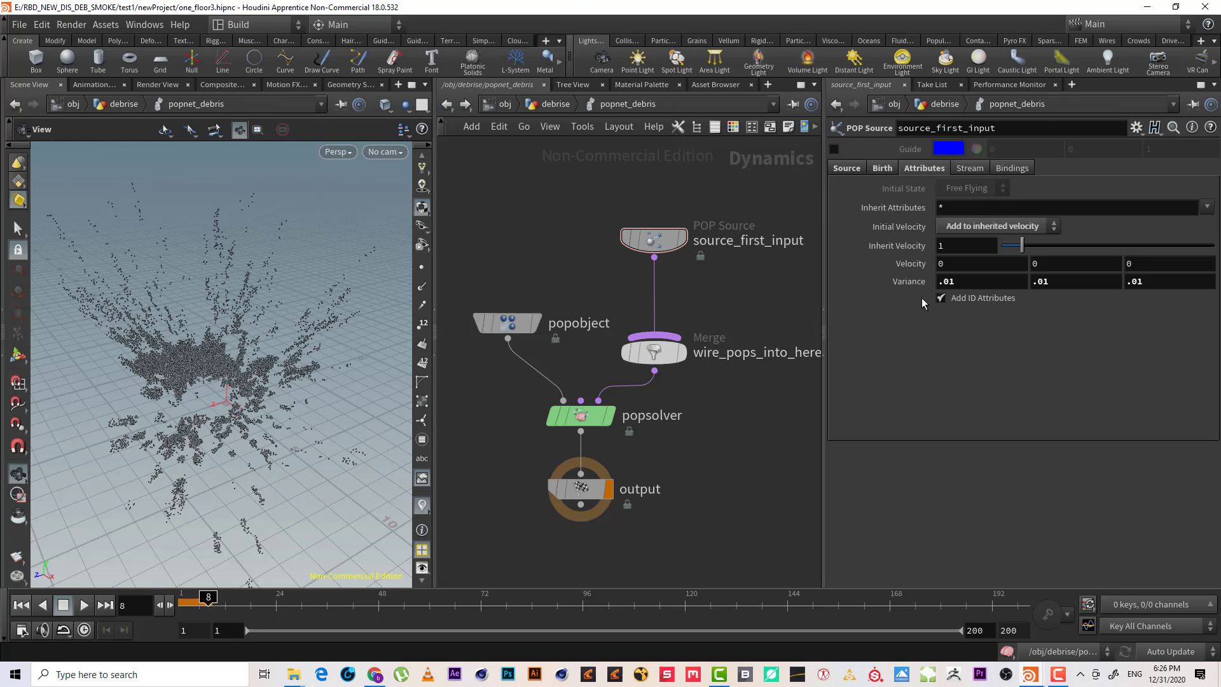
- Move the output node farther below popsolver to leave more space between the two nodes
middle_click_drag(591, 495, 602, 445)
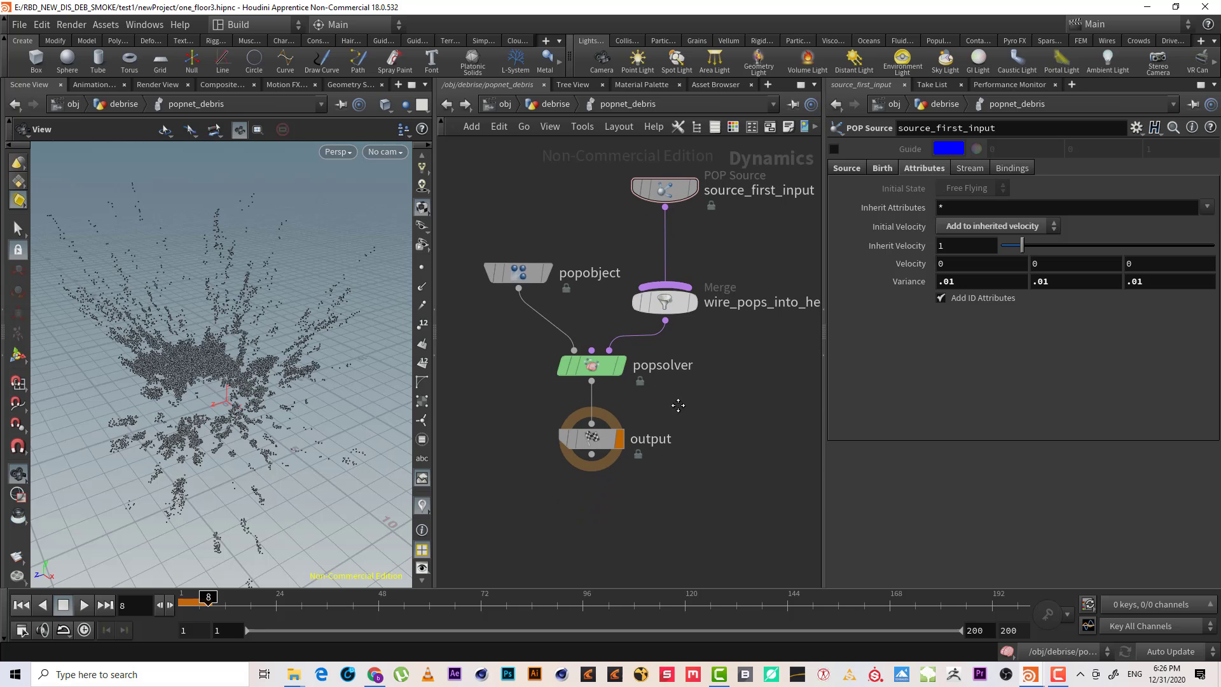
mouse_move(602, 445)
left_click_drag(602, 445, 600, 517)
scroll(284, 351, "down", 3)
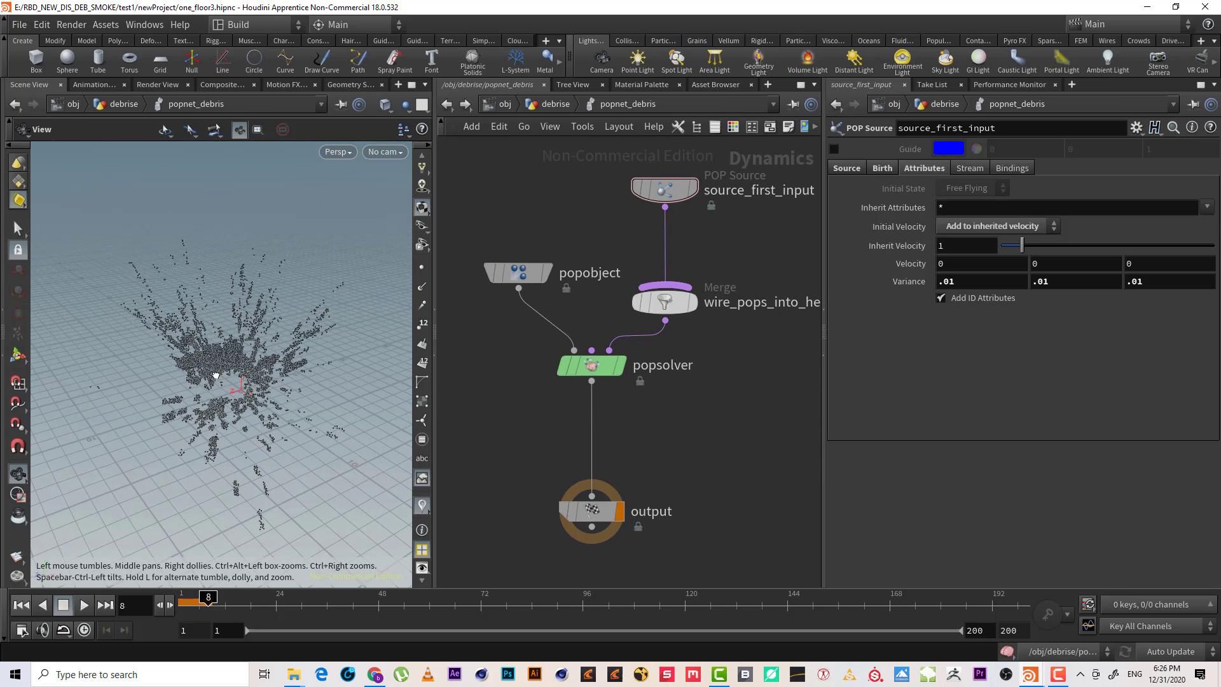
left_click_drag(285, 350, 400, 409)
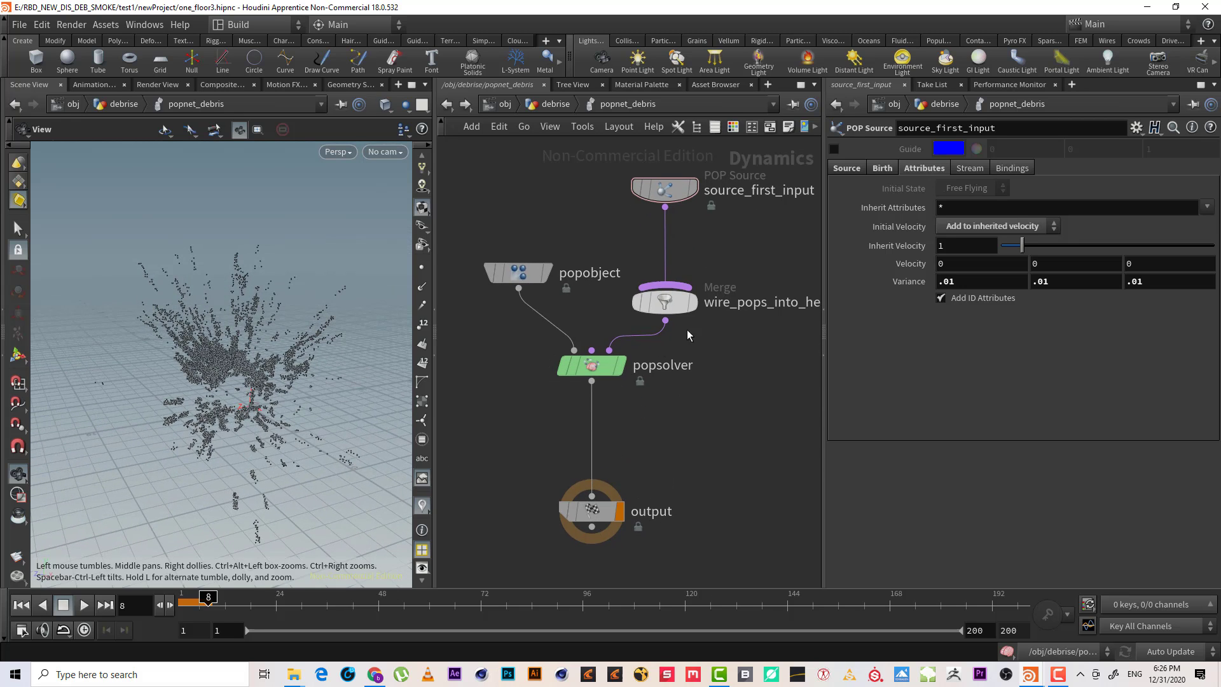
- Insert a Merge node on the wire between source_first_input and wire_pops_into_here
middle_click_drag(693, 245, 640, 304)
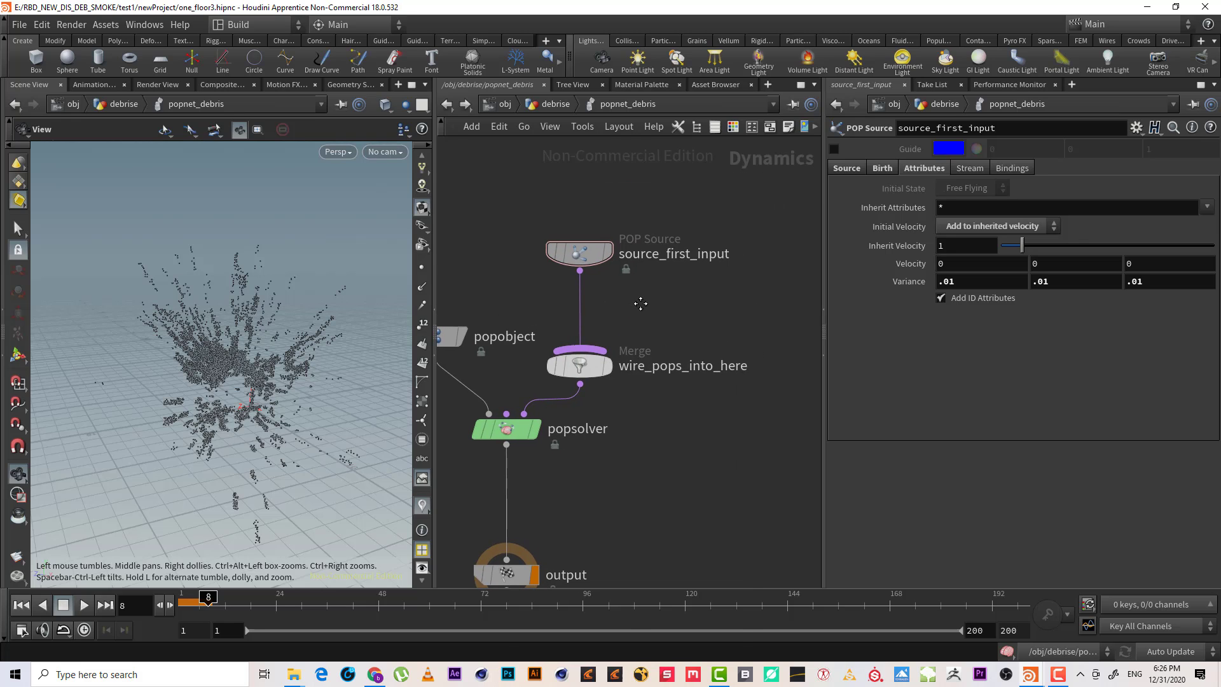
key("Tab")
type("mer")
key("Return")
left_click(573, 311)
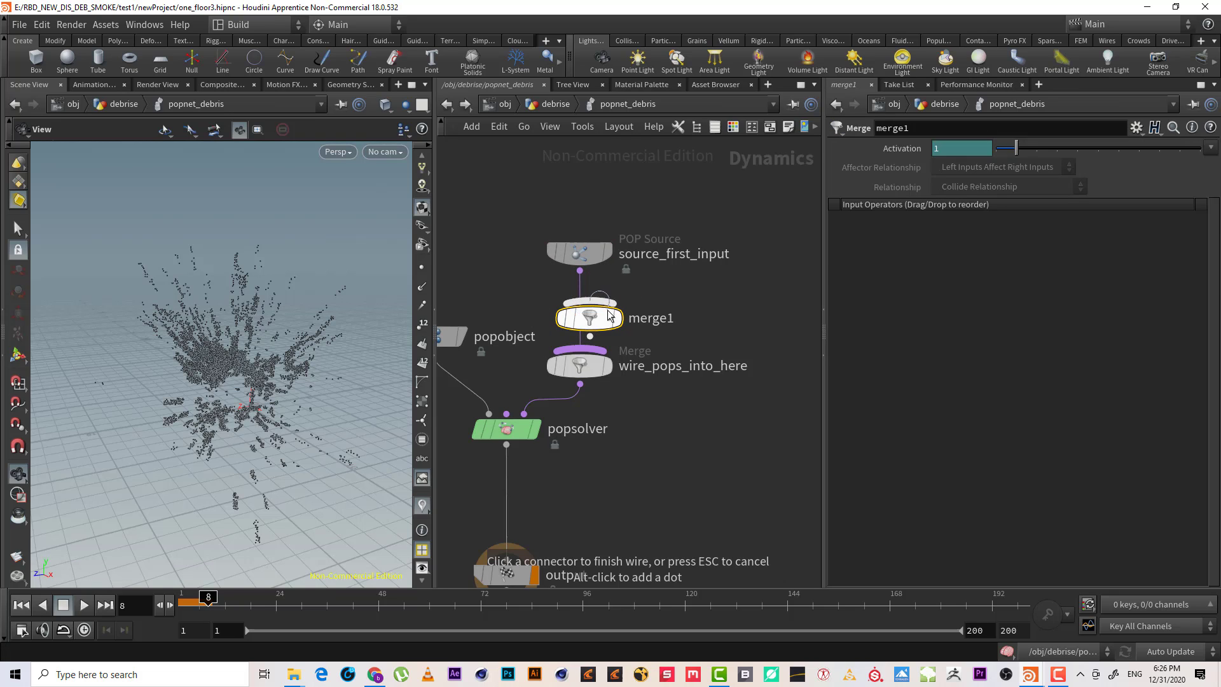
mouse_move(589, 314)
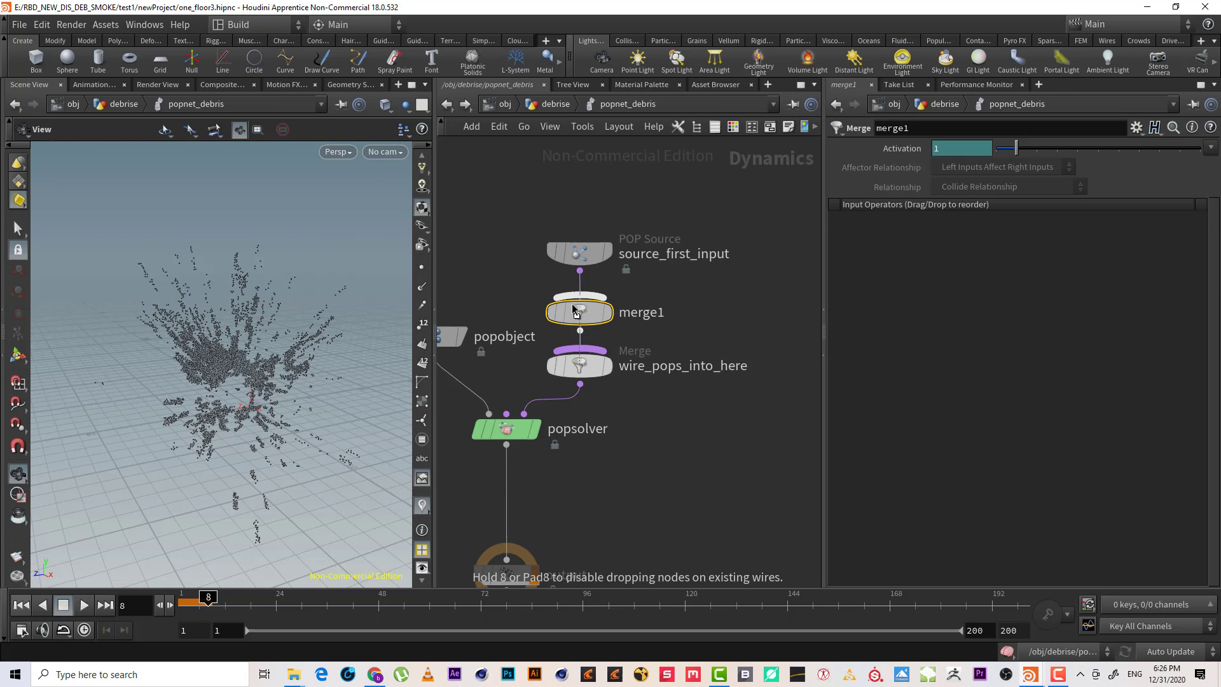
- Add a POP Wind node to the network beside source_first_input and merge1
key("Tab")
type("pop")
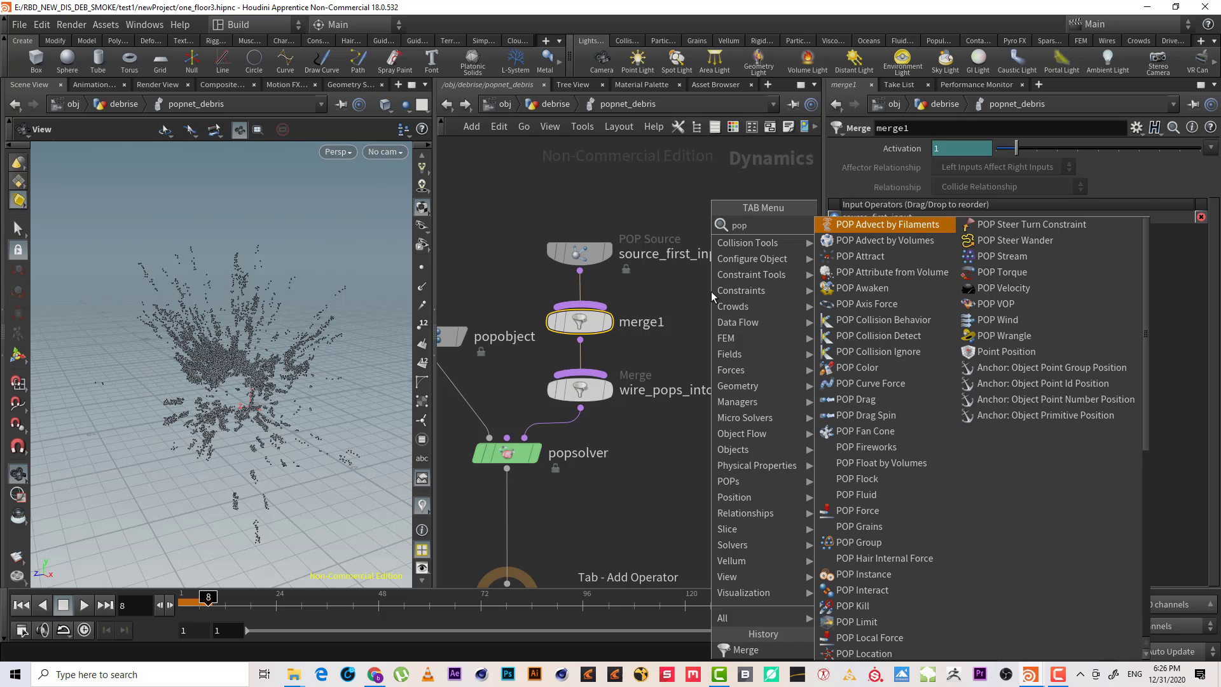
type(" e")
type("i")
key("BackSpace")
key("BackSpace")
type("wind")
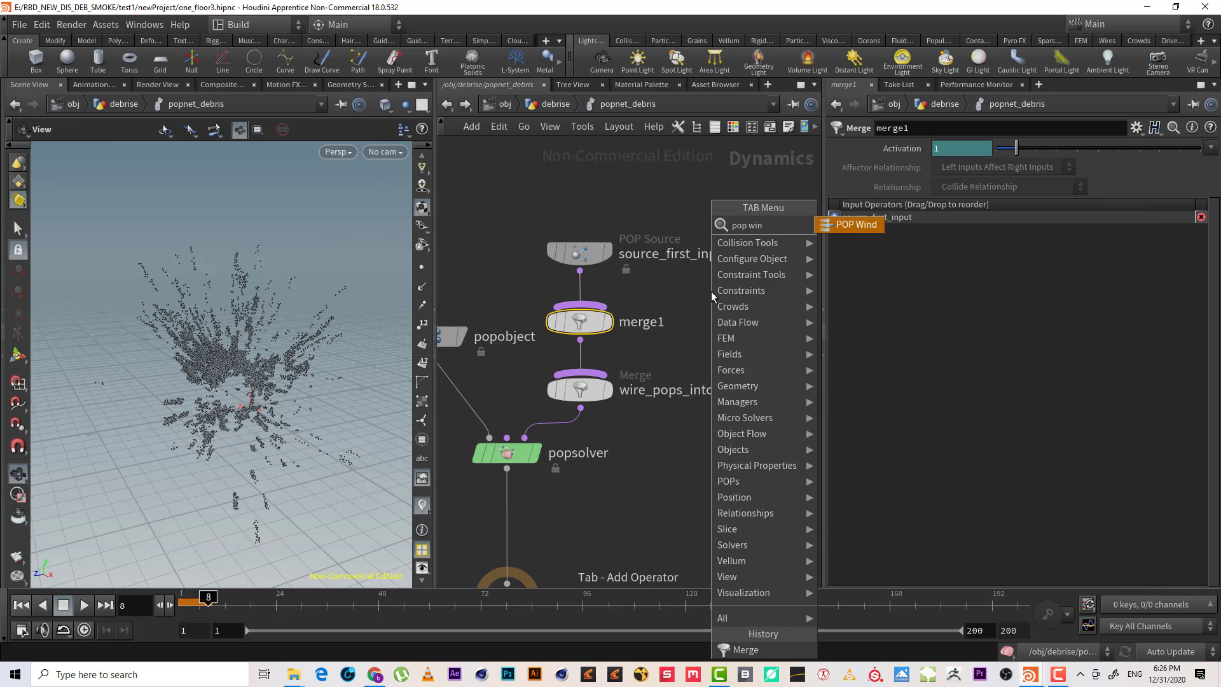
key("Return")
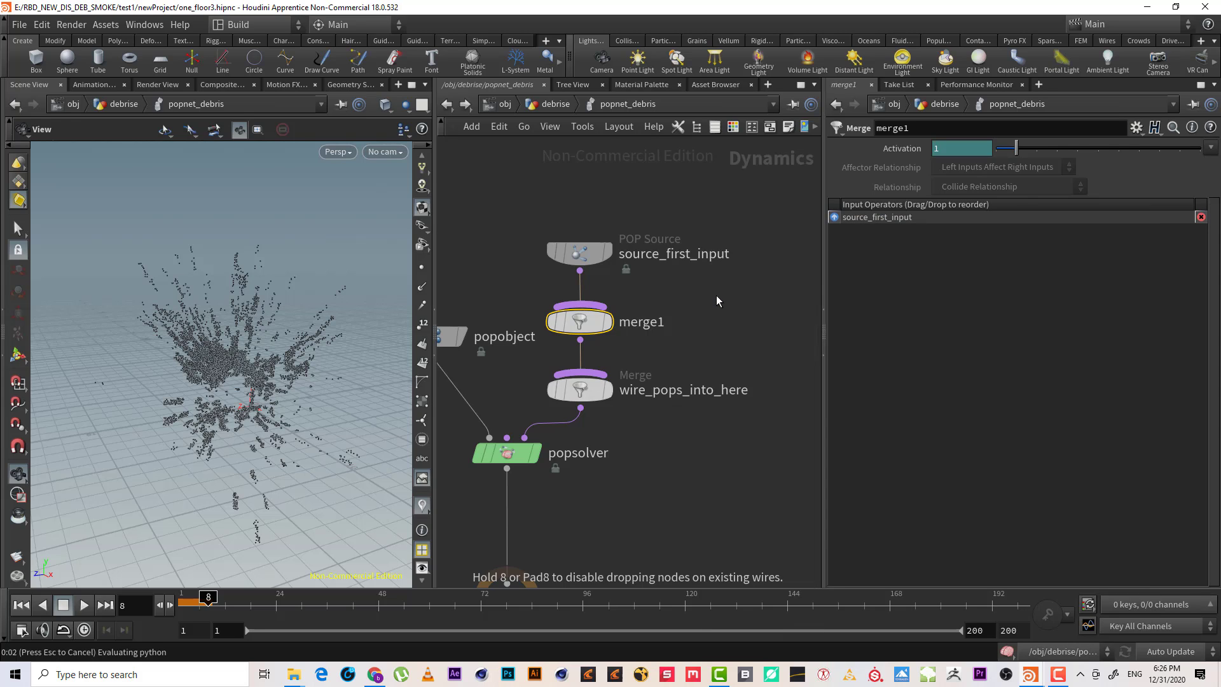
left_click(716, 295)
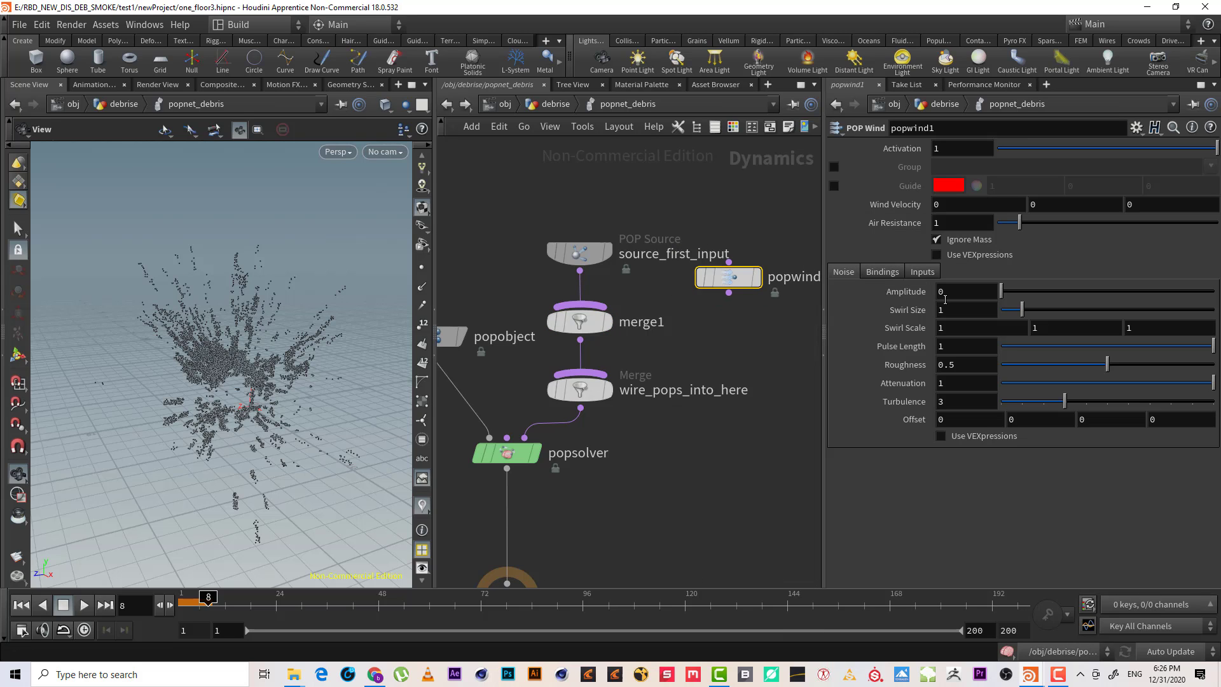
- Set the POP Wind's noise Amplitude to 1 and wire its output into merge1
left_click_drag(948, 292, 899, 282)
type("1")
key("Return")
left_click(728, 293)
left_click(592, 305)
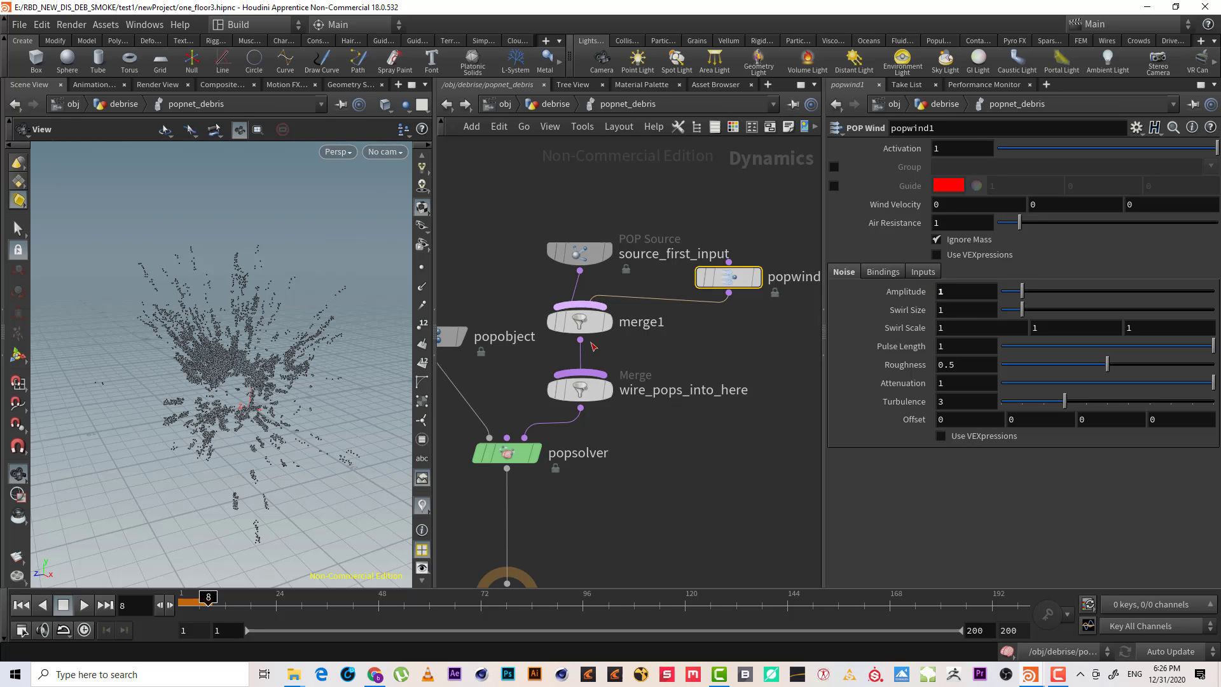
middle_click_drag(743, 337, 726, 335)
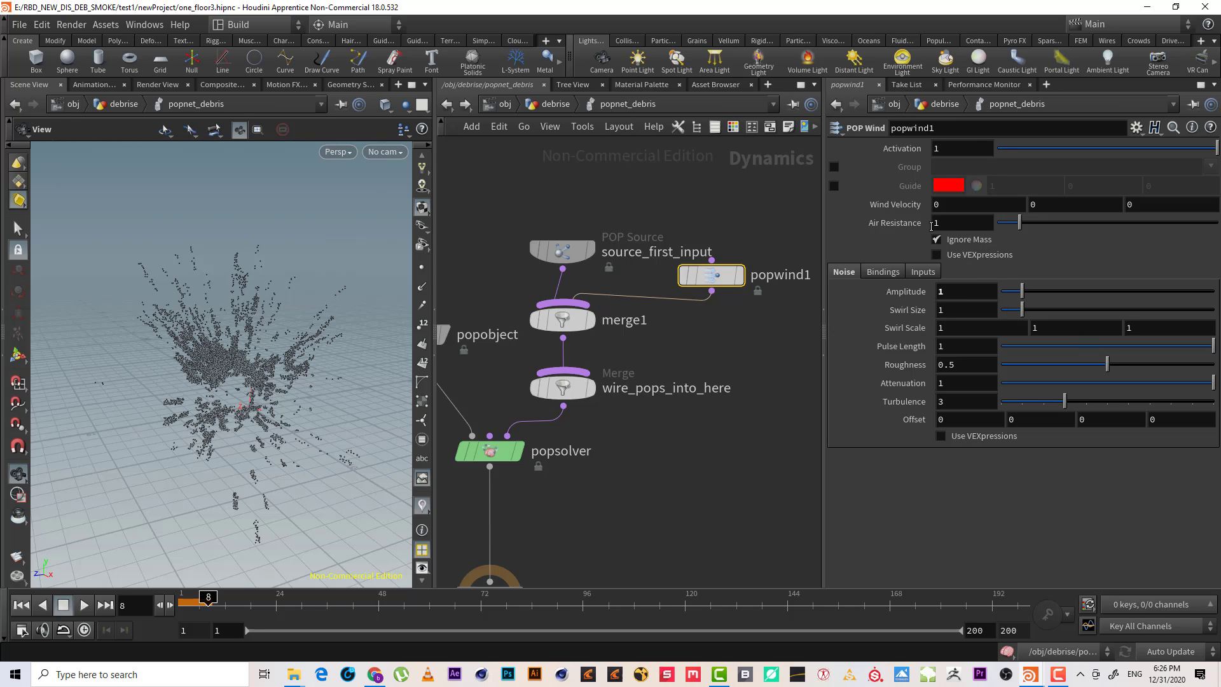
- Set the POP Wind's Air Resistance to .1
left_click(966, 226)
type(".1")
key("Return")
left_click(1020, 438)
left_click(917, 492)
type("airresist = fit(@age,0,ch(\"max\"),0,1);")
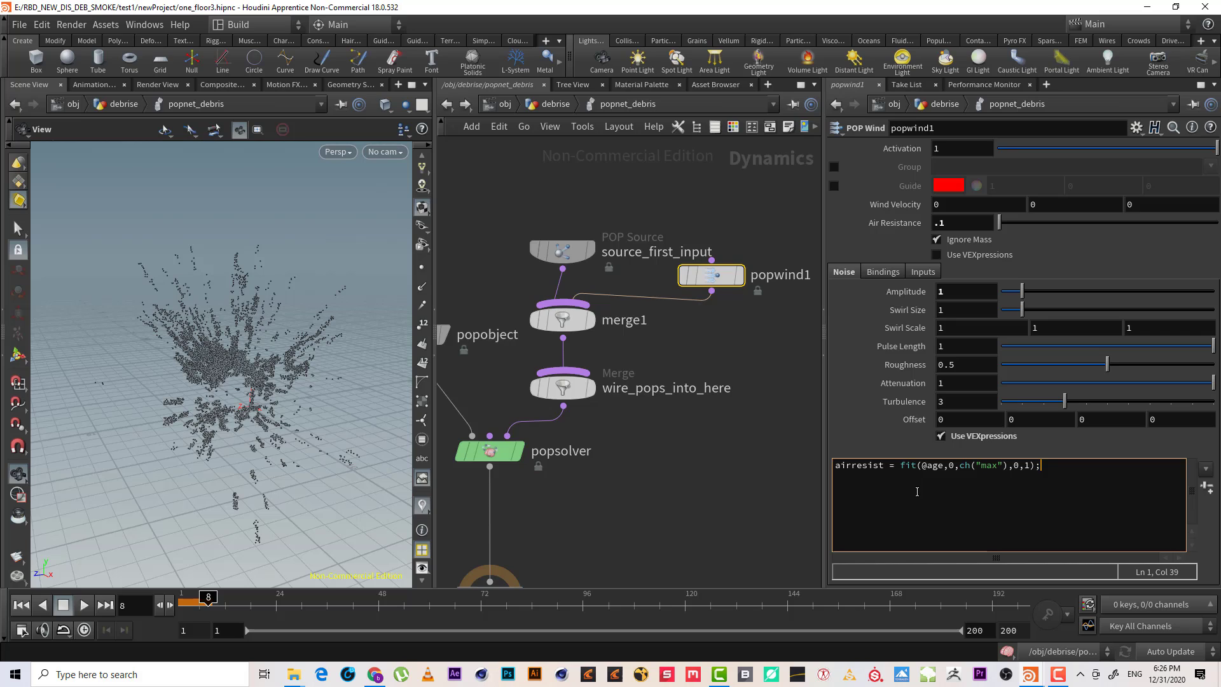
left_click(917, 492)
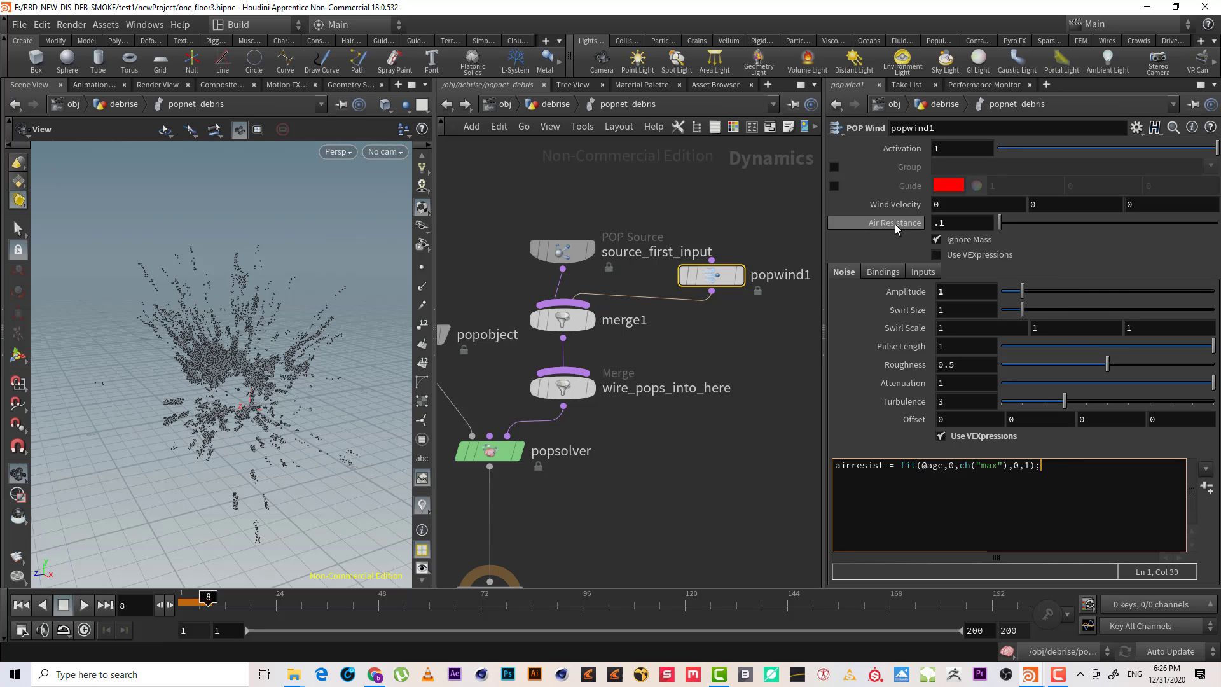
- Examine the Air Resistance parameter name and go through each argument of the fit function in the VEXpression
mouse_move(897, 228)
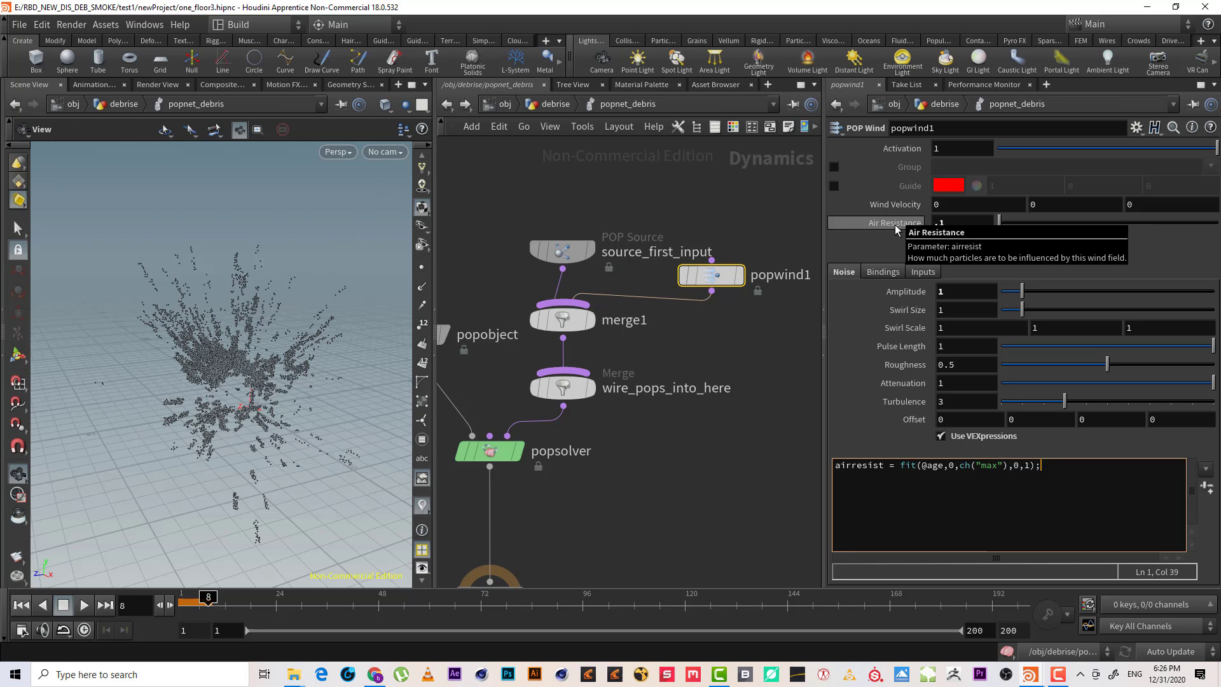
left_click(904, 466)
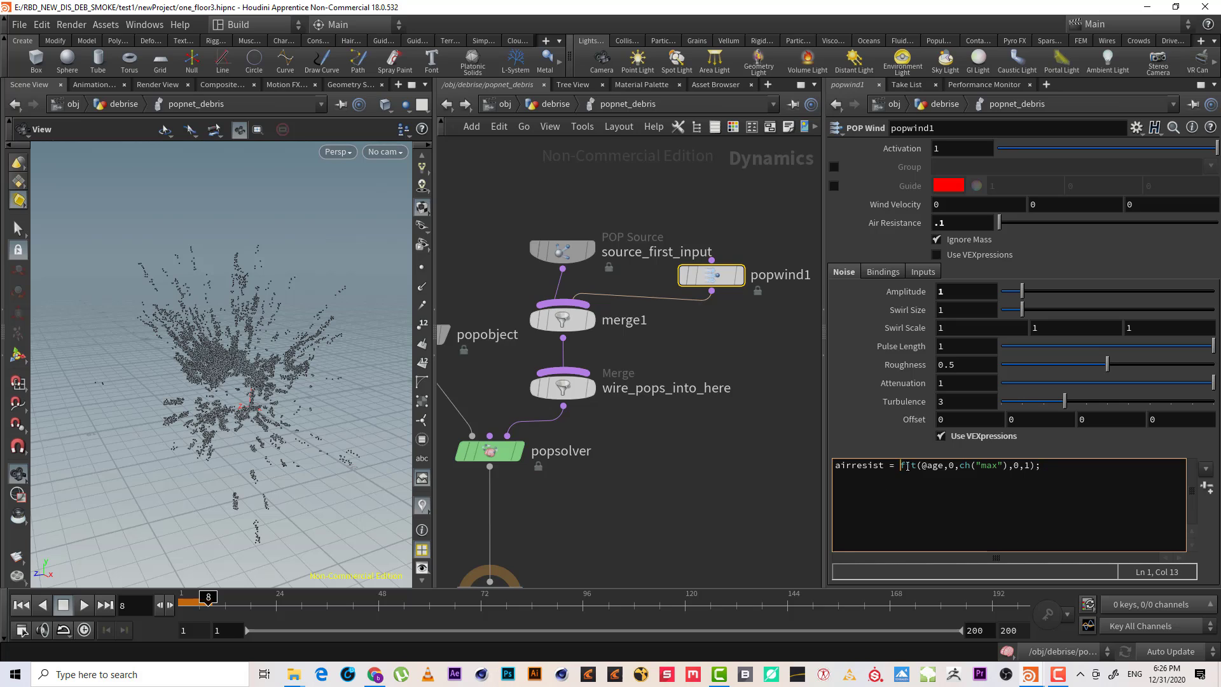
key("Right")
key("Right")
left_click_drag(926, 467, 933, 468)
left_click(948, 469)
key("Right")
key("Right")
key("Right")
key("Right")
key("Right")
left_click(1018, 464)
left_click(1028, 465)
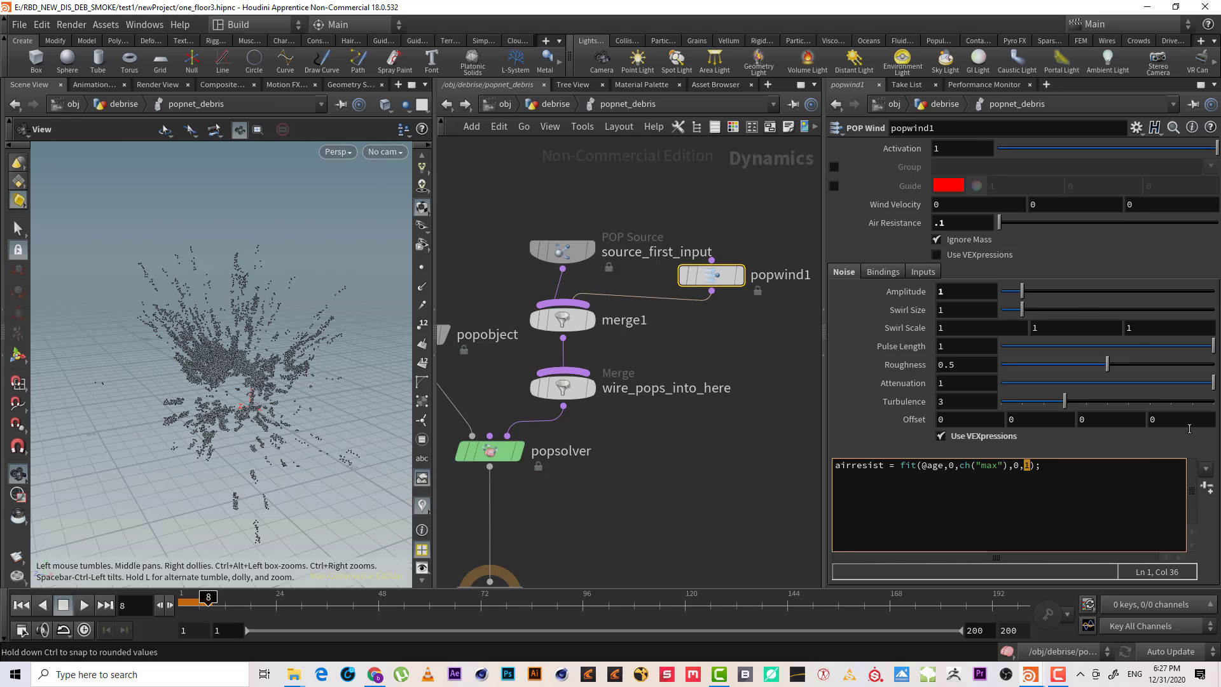
- Create the spare parameter for the expression's max channel and set Max to .5
left_click(1206, 487)
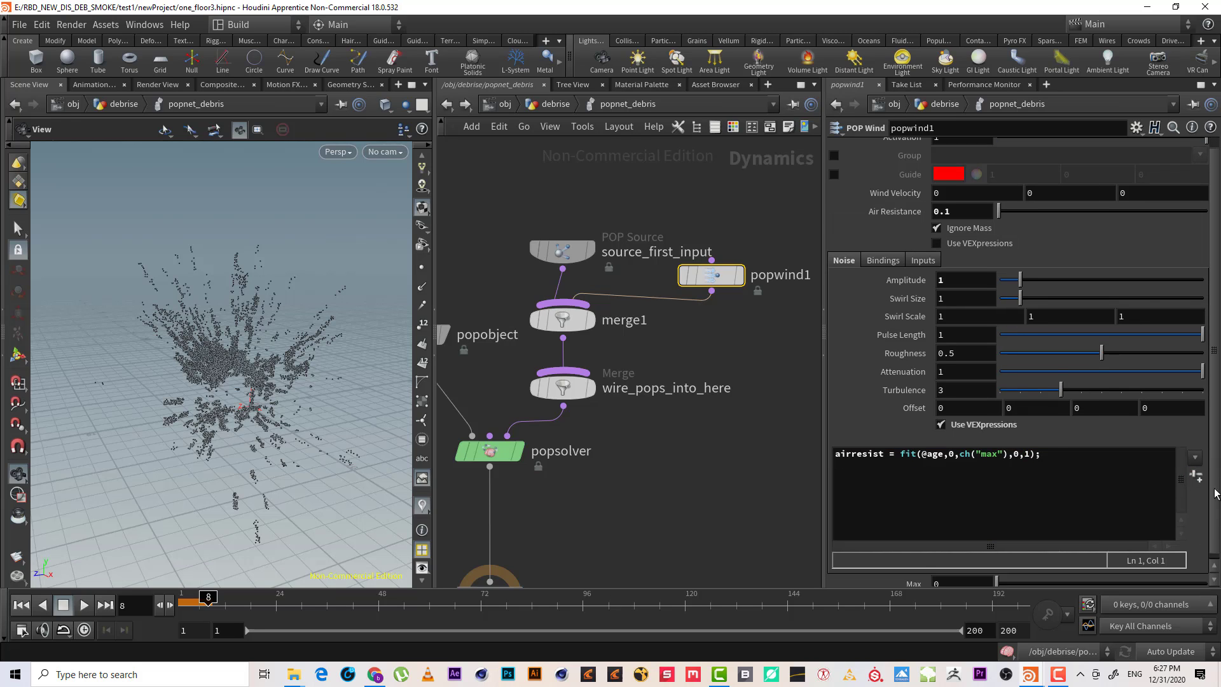
left_click_drag(1215, 494, 1215, 562)
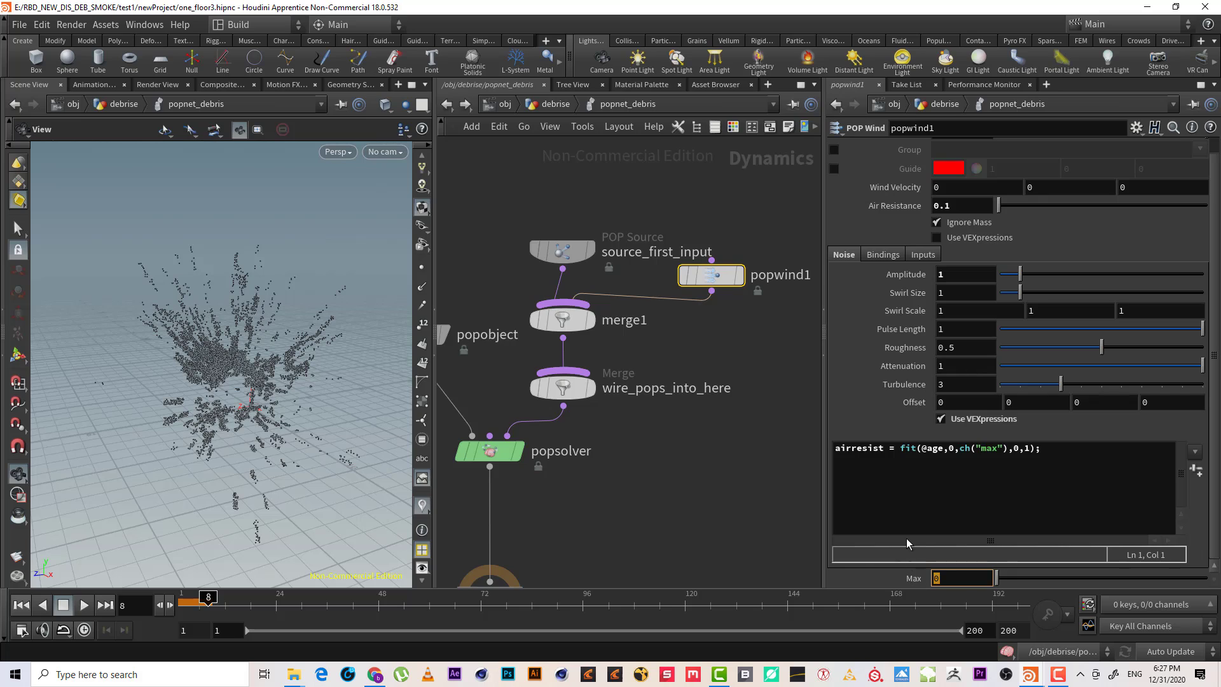
type(".5")
key("Return")
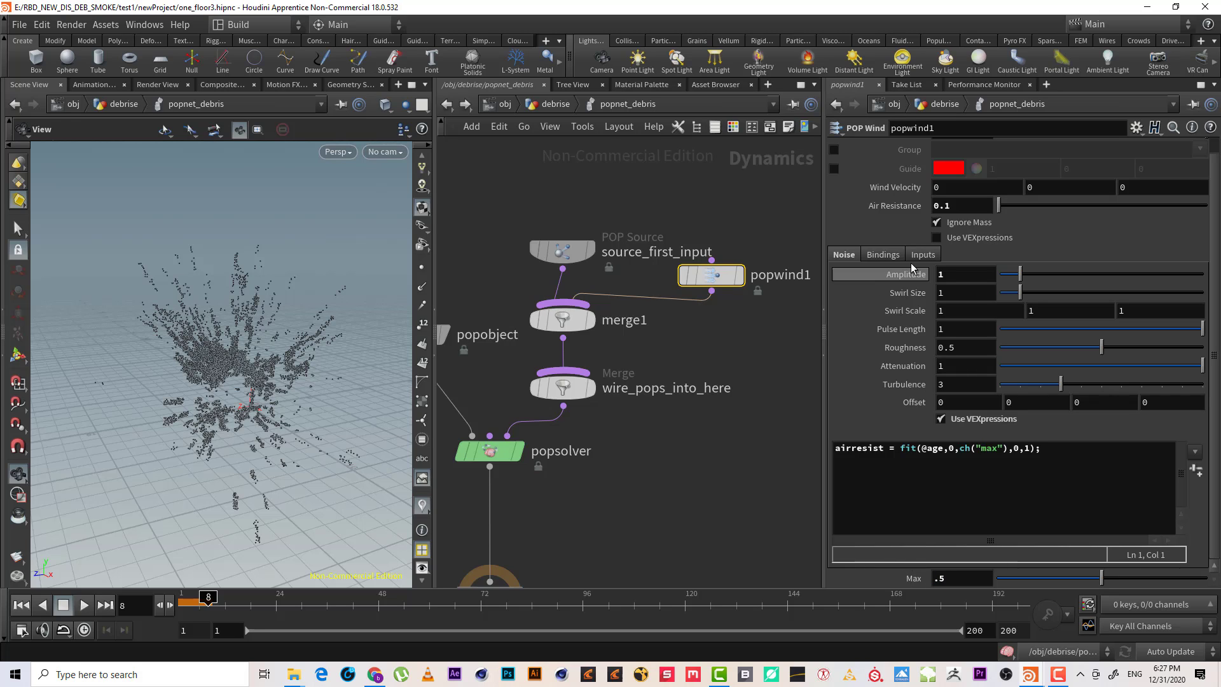
- Insert a Gravity Force node on the wire between popsolver and output, leaving more space above output
left_click(699, 381)
left_click(786, 343)
middle_click_drag(736, 350, 762, 324)
left_click(738, 250)
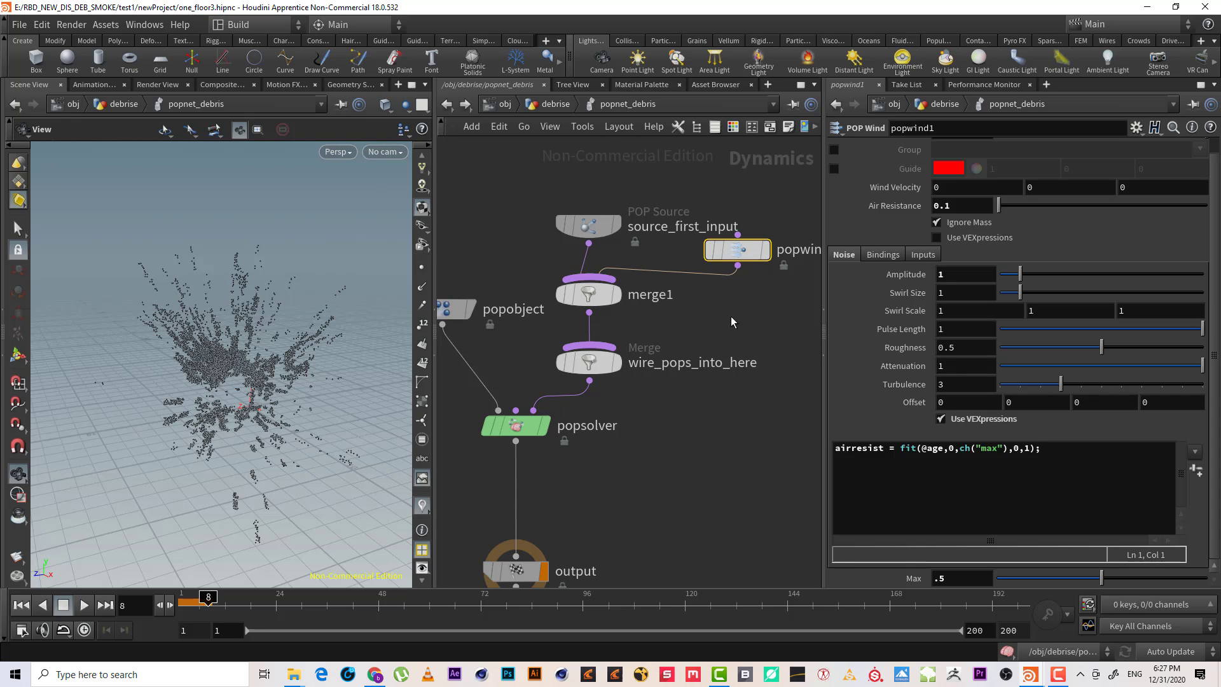
middle_click_drag(663, 414, 716, 325)
key("Tab")
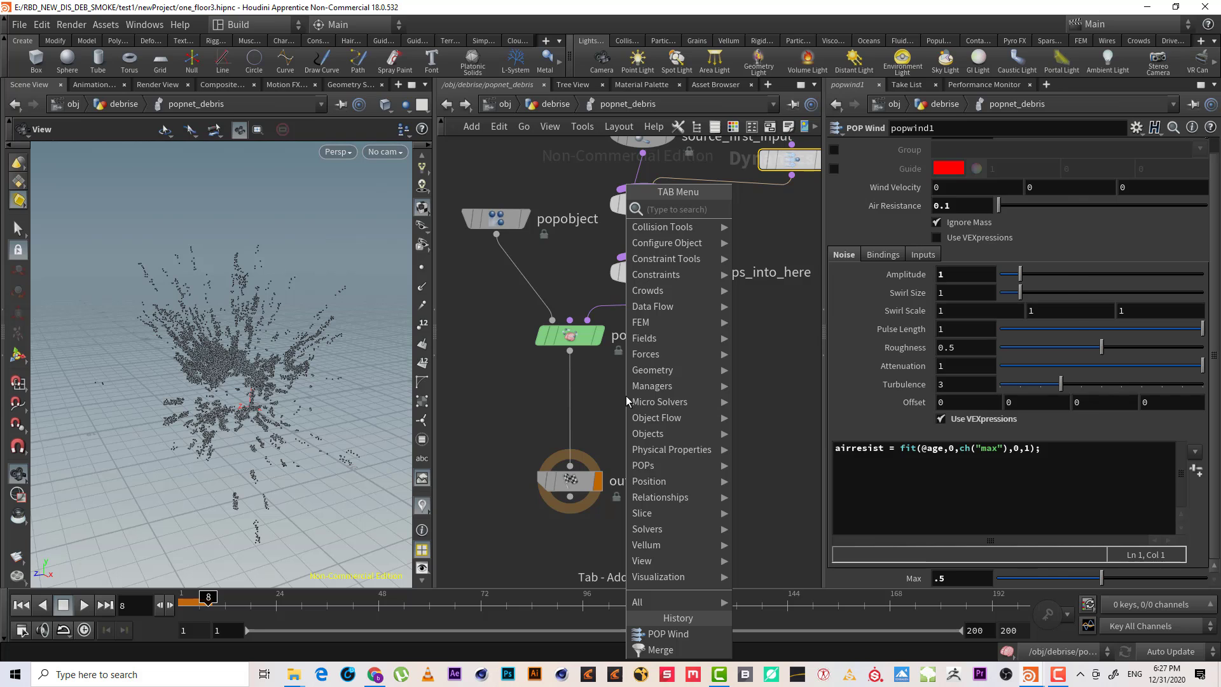
type("for g")
key("Return")
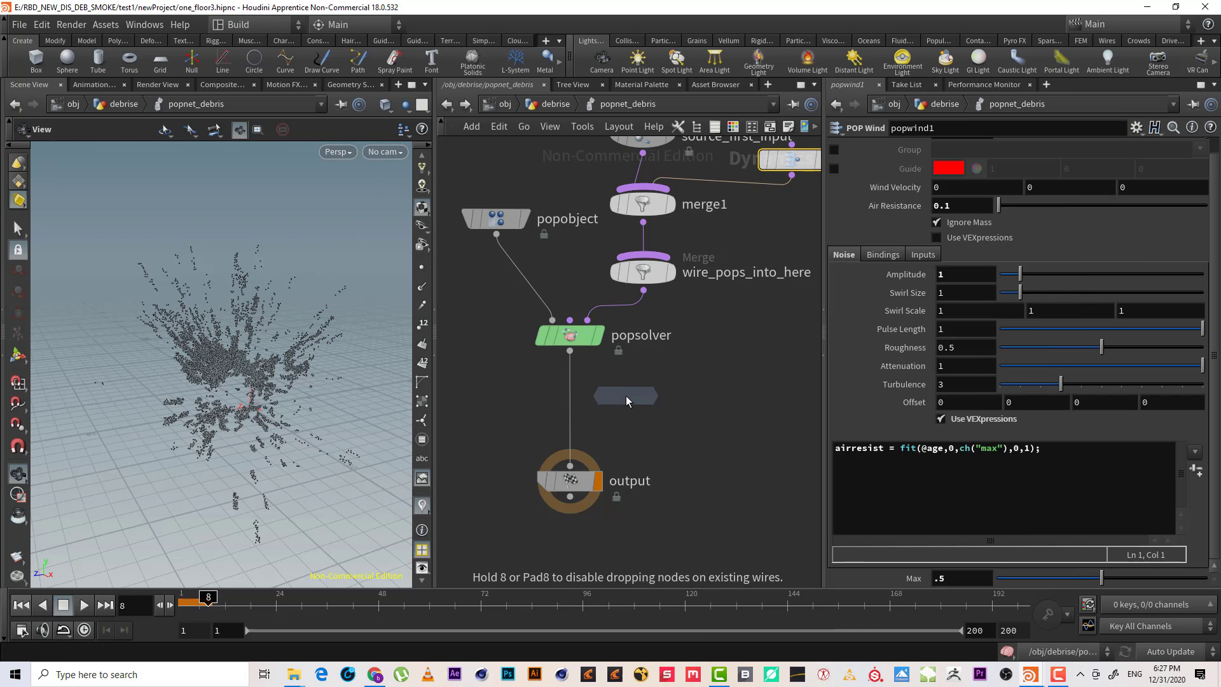
left_click(572, 407)
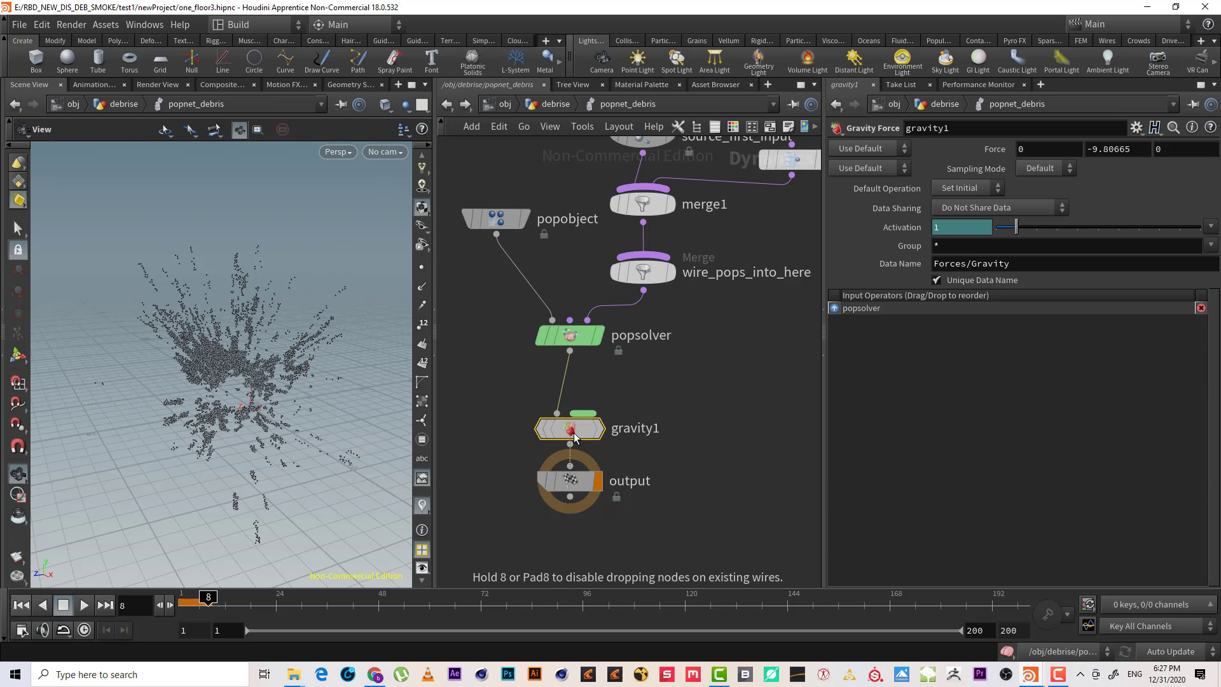
key("Tab")
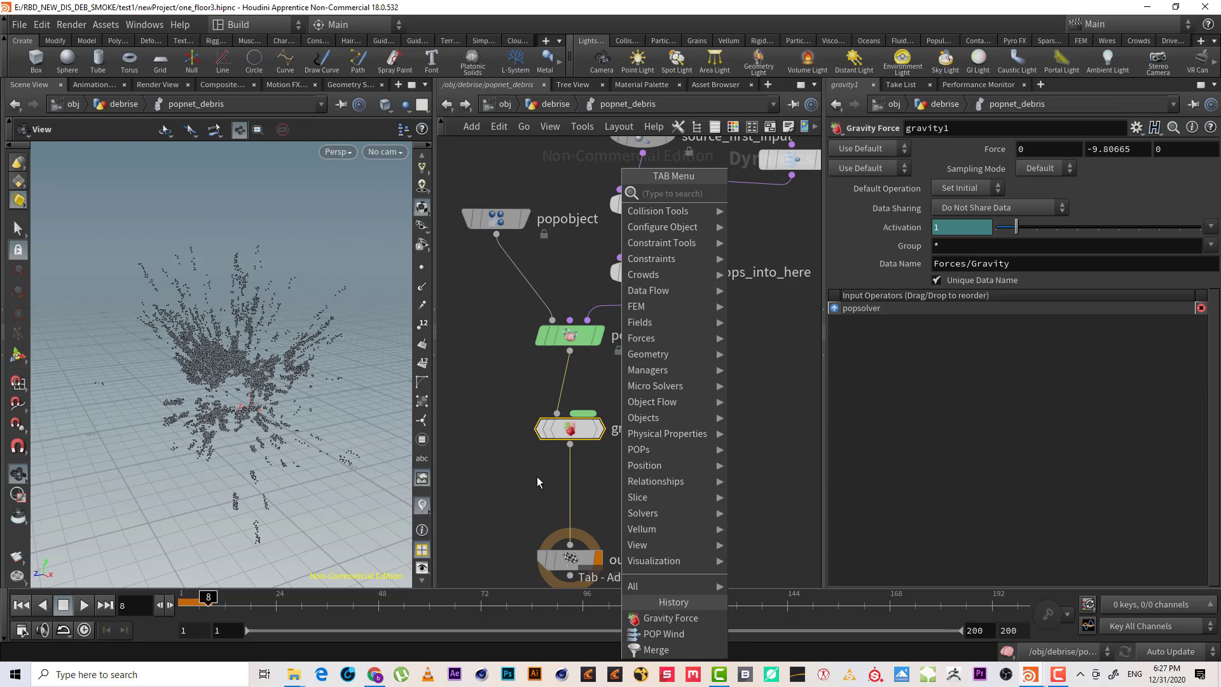
left_click(511, 374)
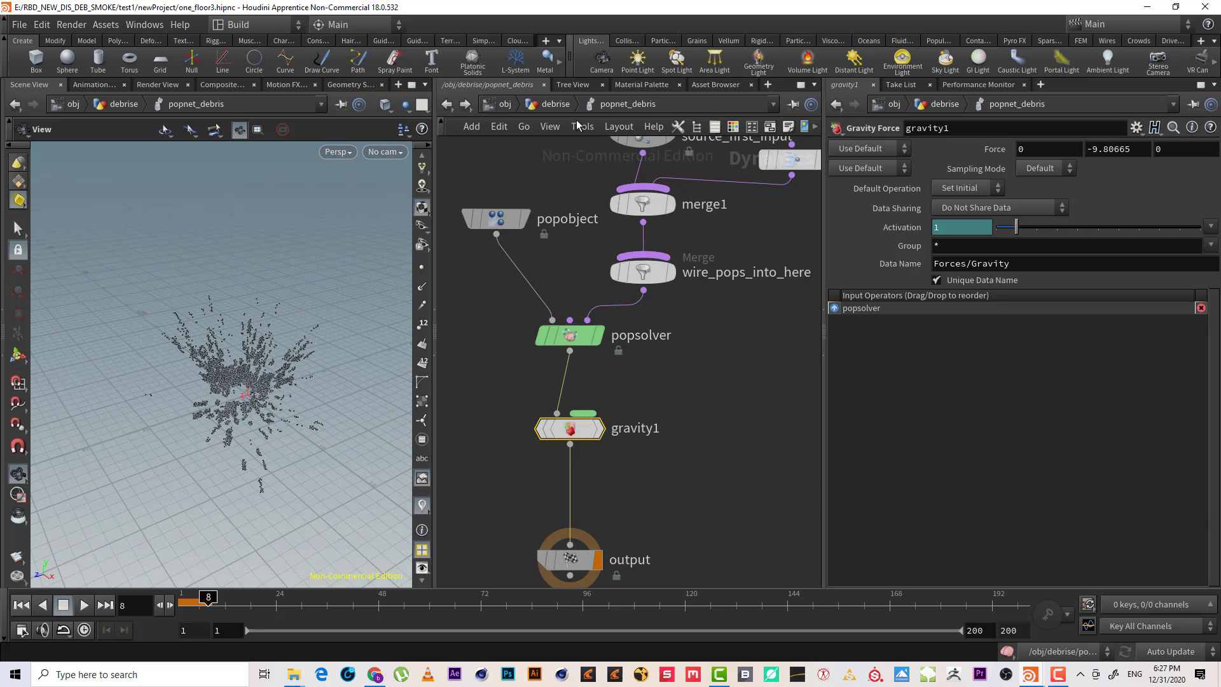
- Go up to the debrise network and delete the particles DOP network
left_click(546, 108)
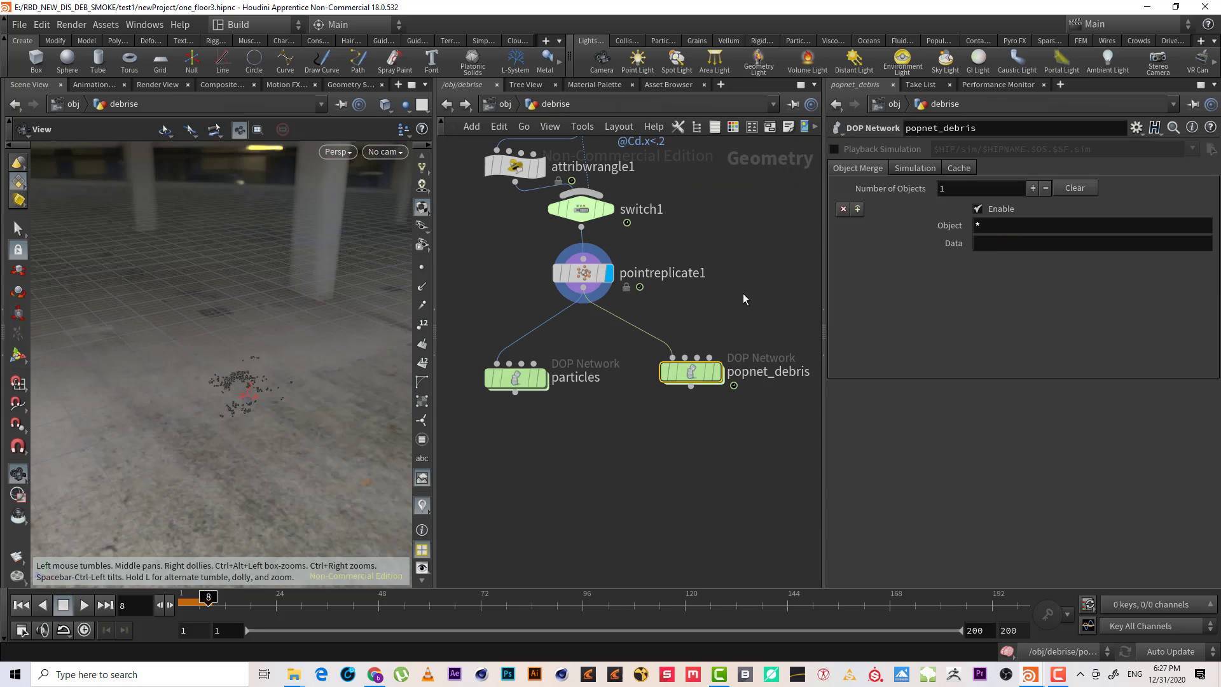
middle_click_drag(737, 302, 684, 342)
left_click(1034, 653)
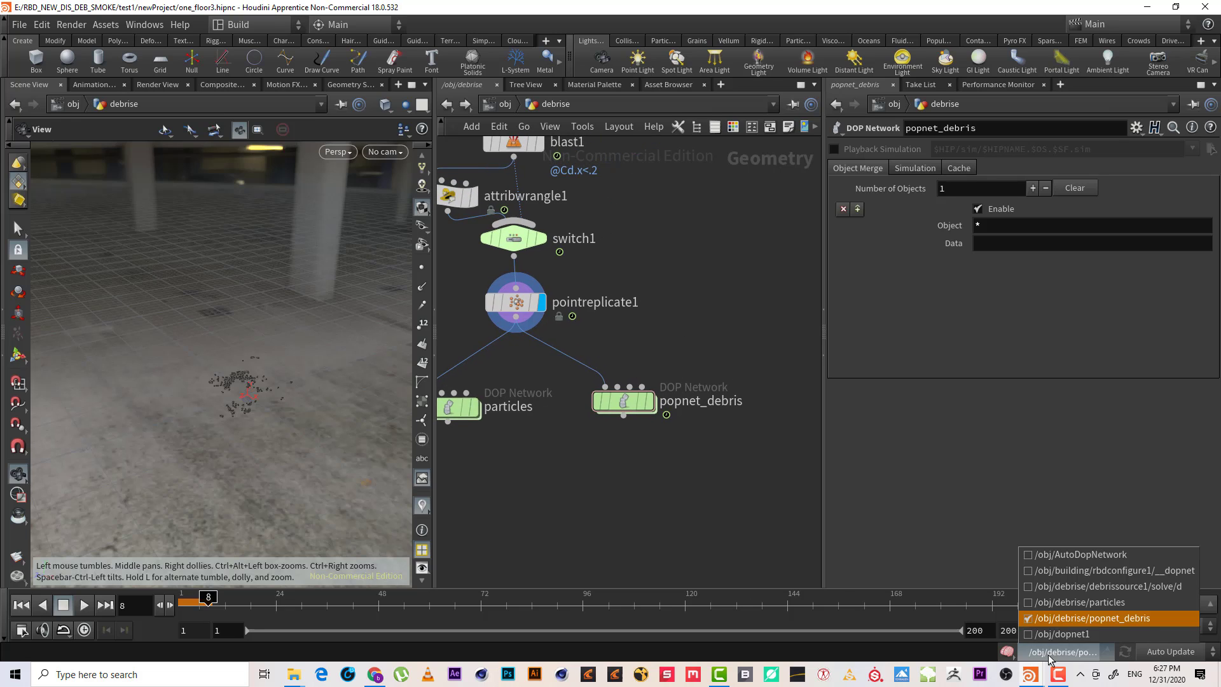
left_click(722, 553)
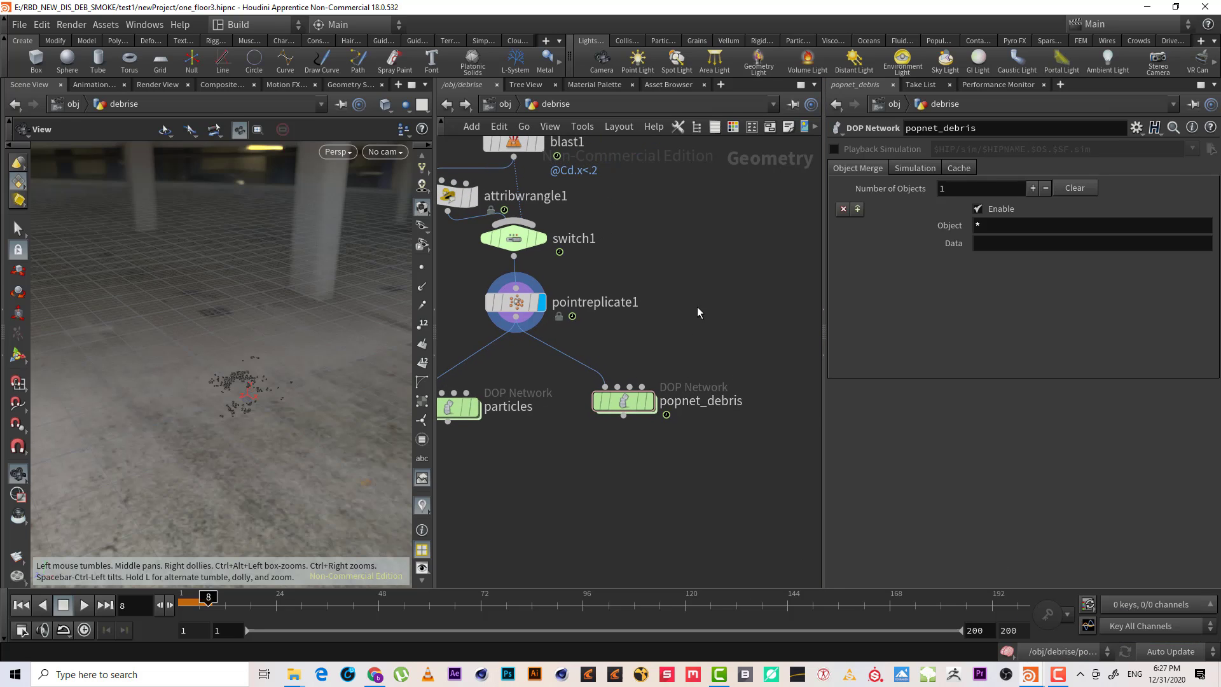
middle_click_drag(697, 307, 818, 319)
left_click_drag(597, 461, 545, 386)
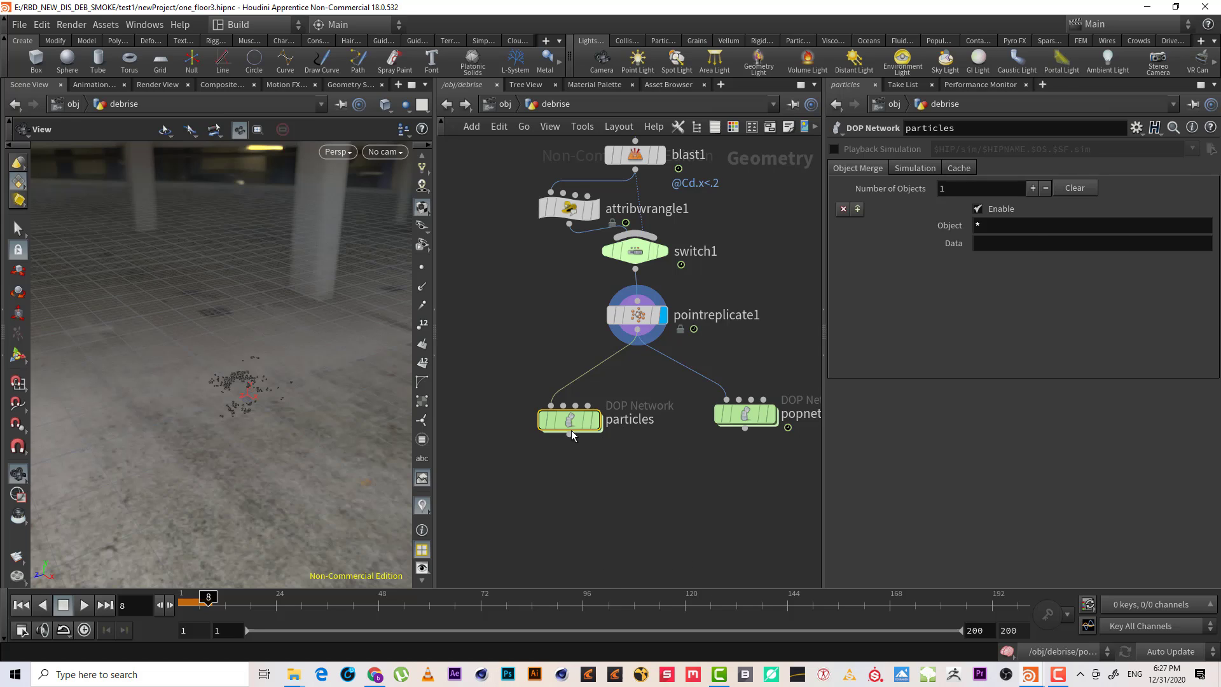
key("Delete")
- Move the popnet_debris node directly below pointreplicate1
middle_click_drag(643, 401, 589, 421)
left_click_drag(689, 443, 580, 426)
middle_click_drag(677, 383, 725, 433)
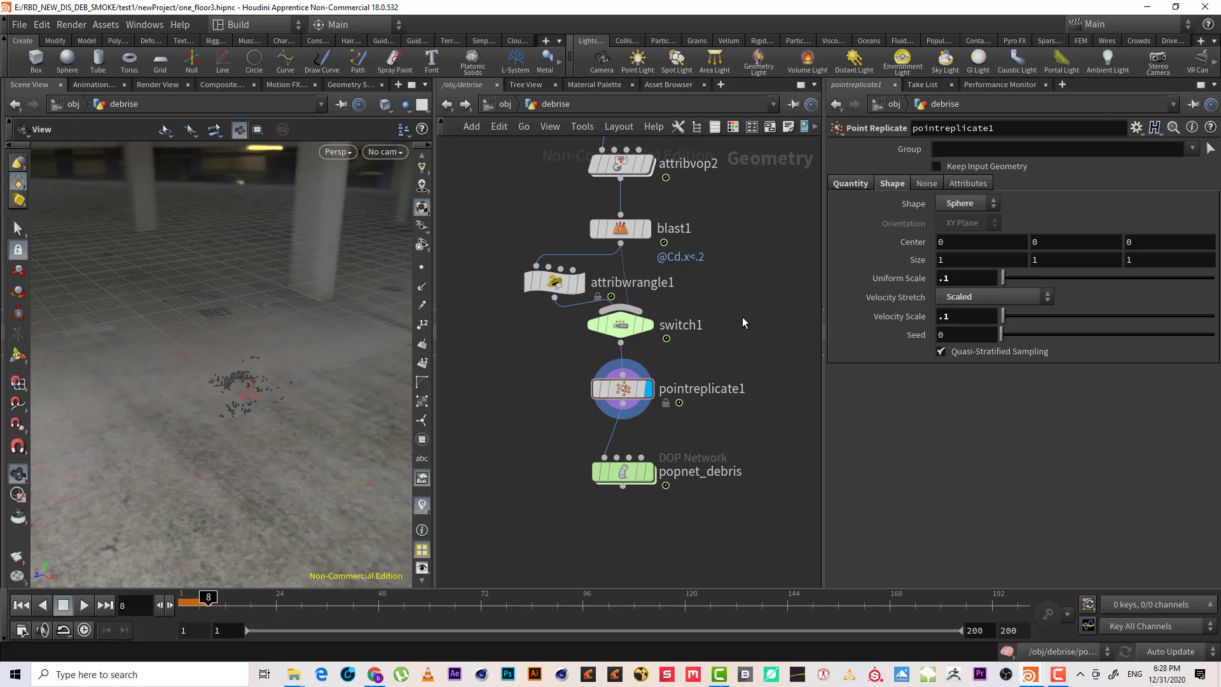
- Add a Null node branching from normal1's output and place it beside split1
middle_click_drag(742, 316, 739, 381)
middle_click_drag(256, 289, 259, 267)
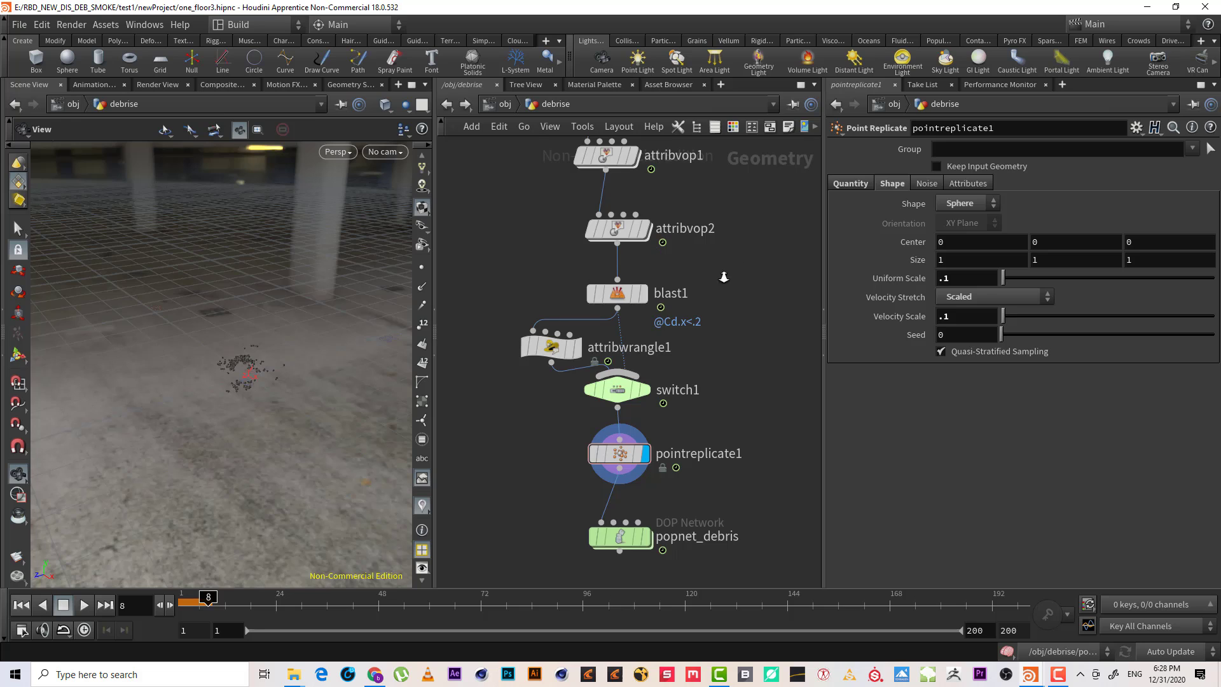
scroll(724, 276, "down", 5)
scroll(699, 343, "up", 5)
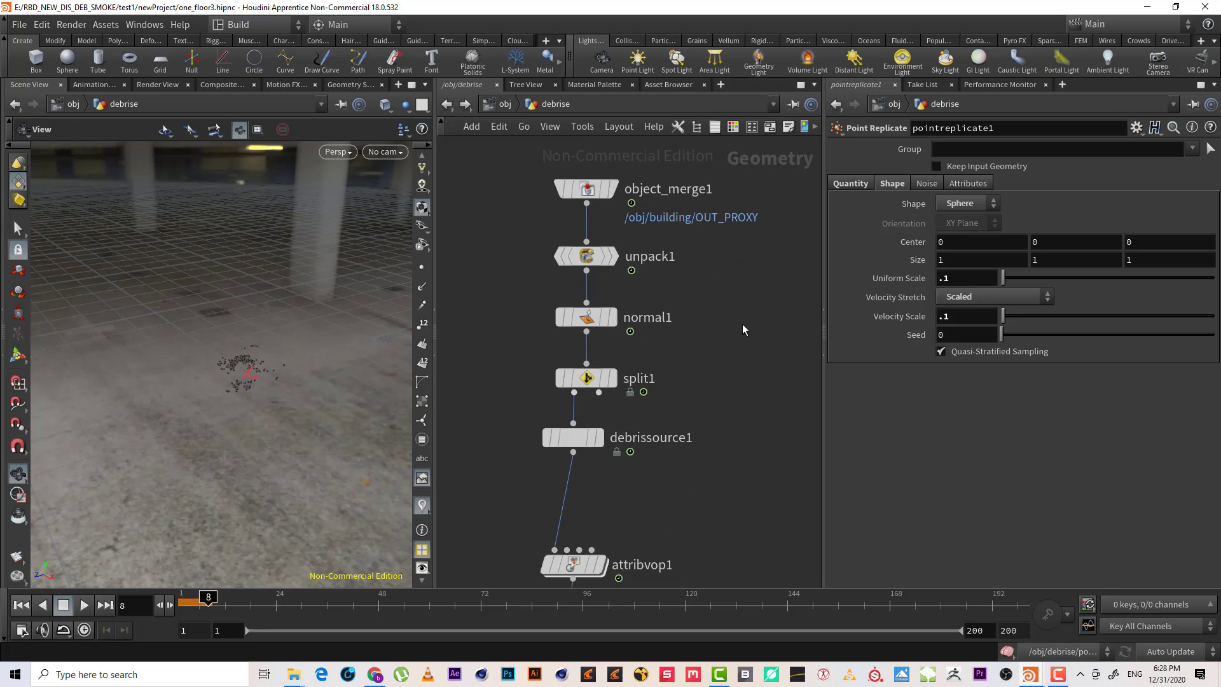
left_click(586, 316)
middle_click_drag(687, 342, 795, 263)
left_click(688, 252)
key("Tab")
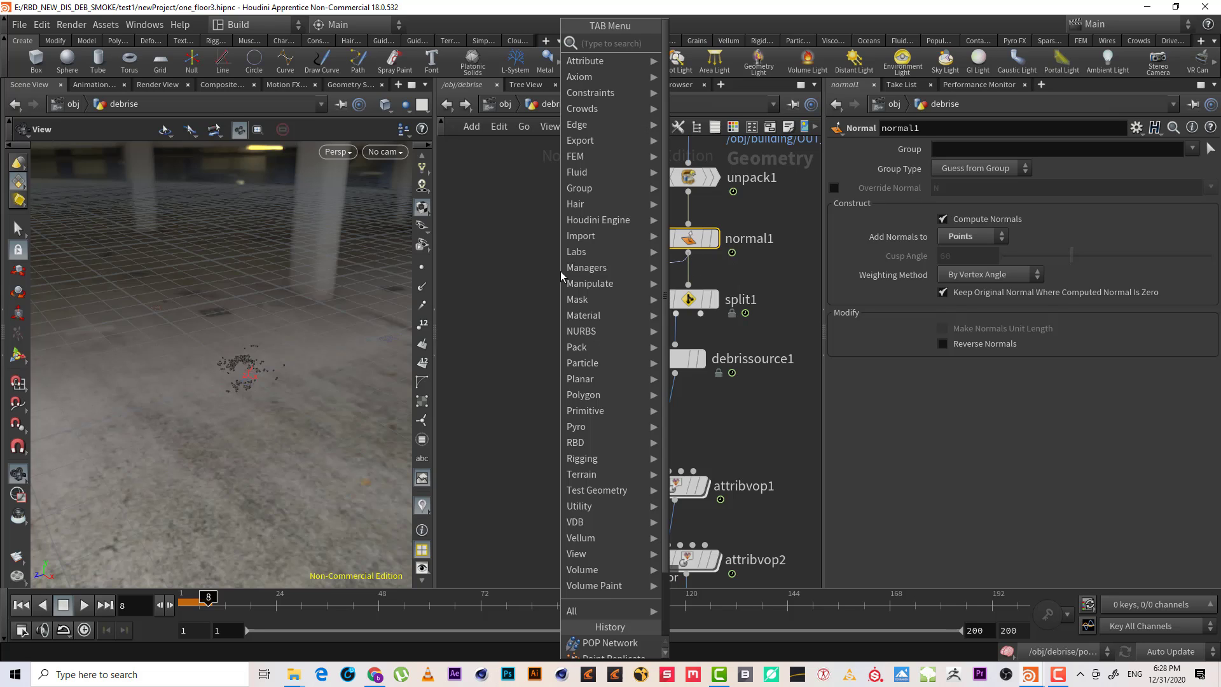
type("null")
key("Return")
left_click(559, 304)
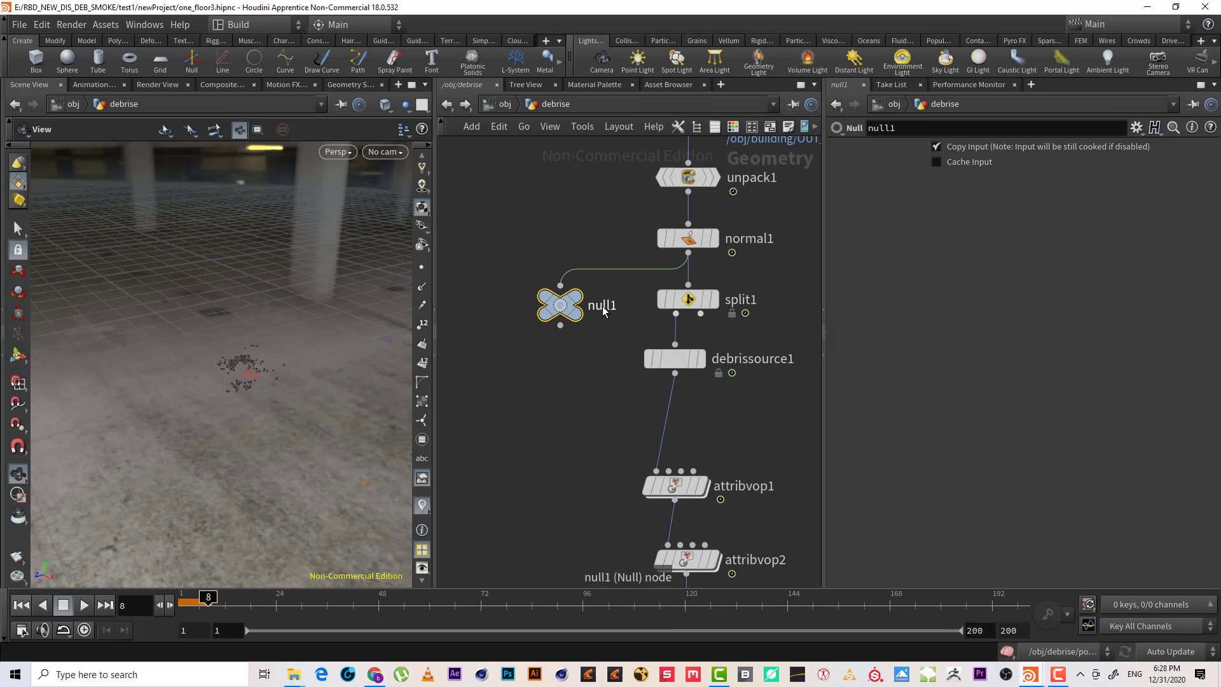
- Rename the new Null as COLLIDER and turn on its display flag
double_click(602, 308)
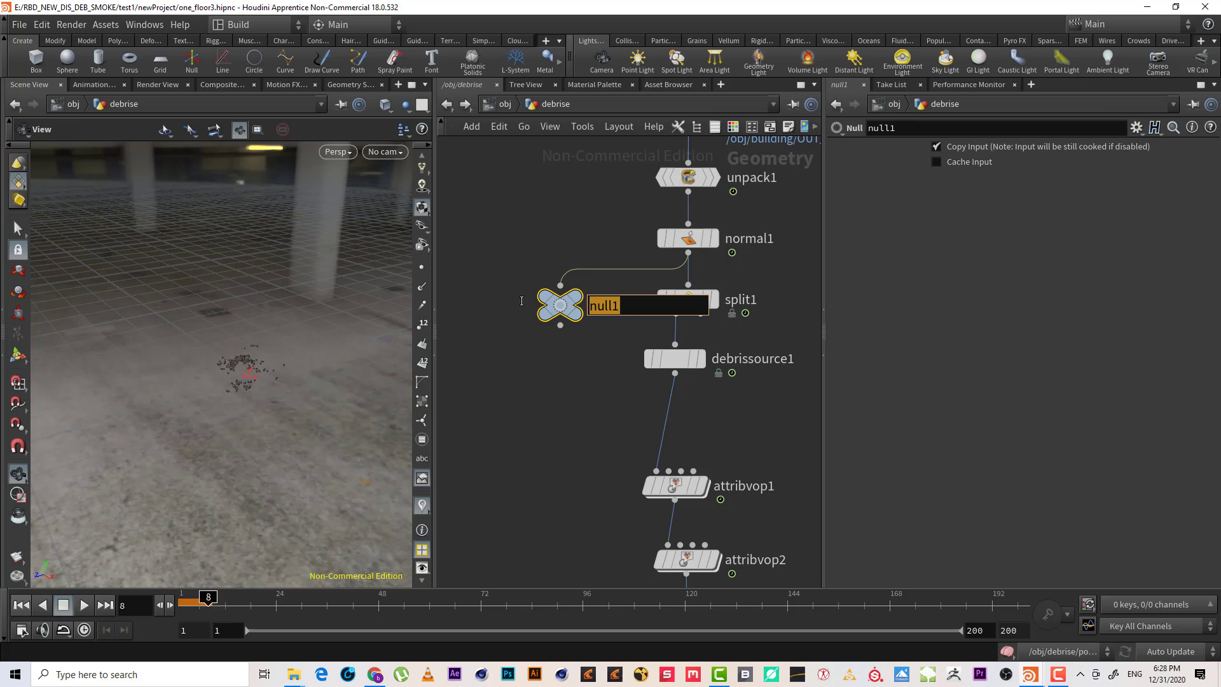
type("COLLIDER")
key("Return")
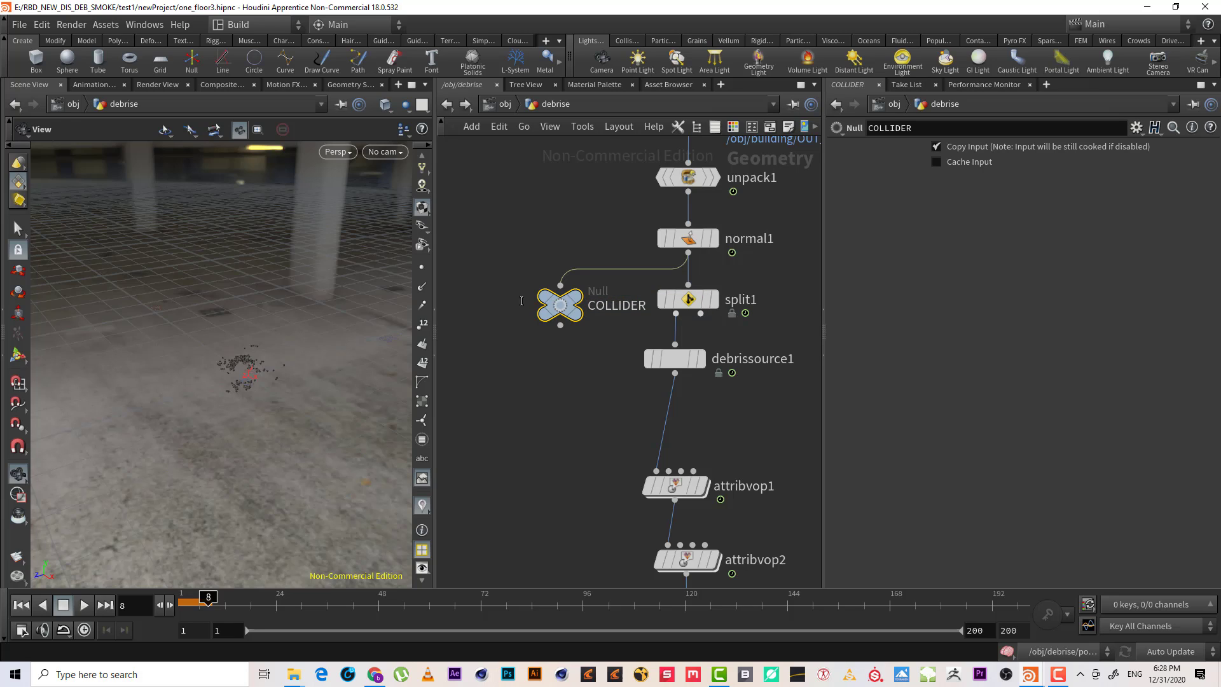
mouse_move(579, 308)
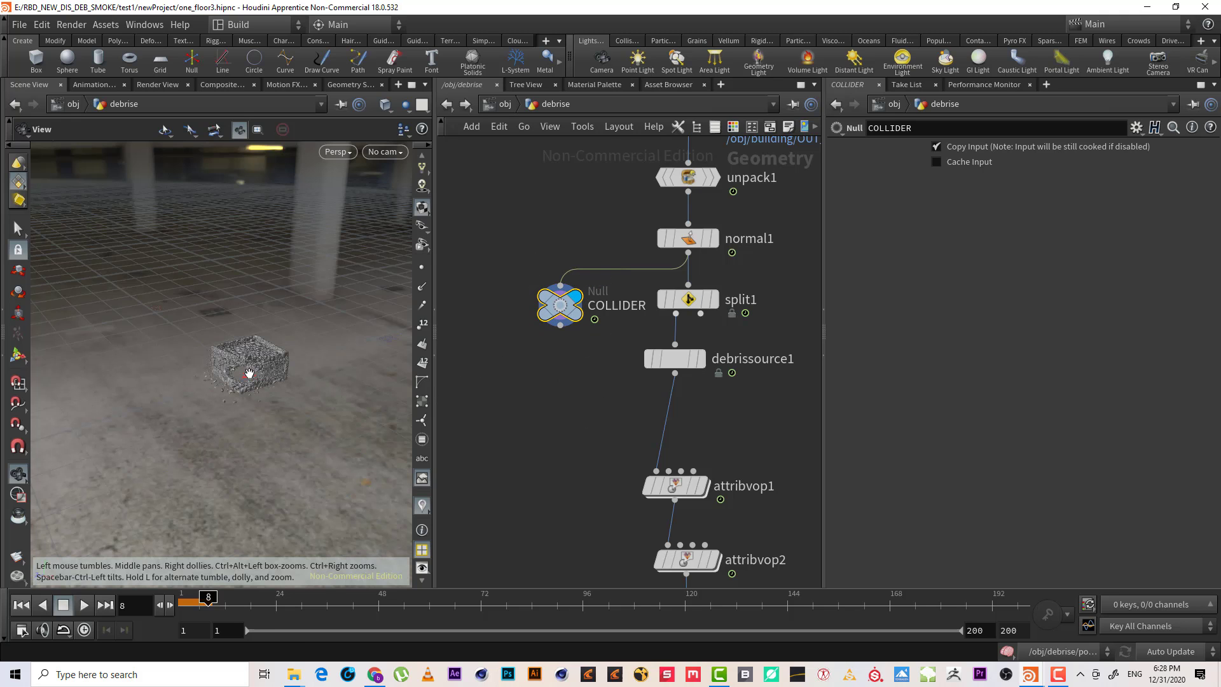
- Examine the COLLIDER geometry from several angles in the viewport, scrubbing the timeline to frame 33
right_click_drag(432, 335, 452, 354)
left_click_drag(375, 384, 476, 357)
right_click_drag(552, 383, 506, 425)
right_click_drag(364, 403, 167, 407)
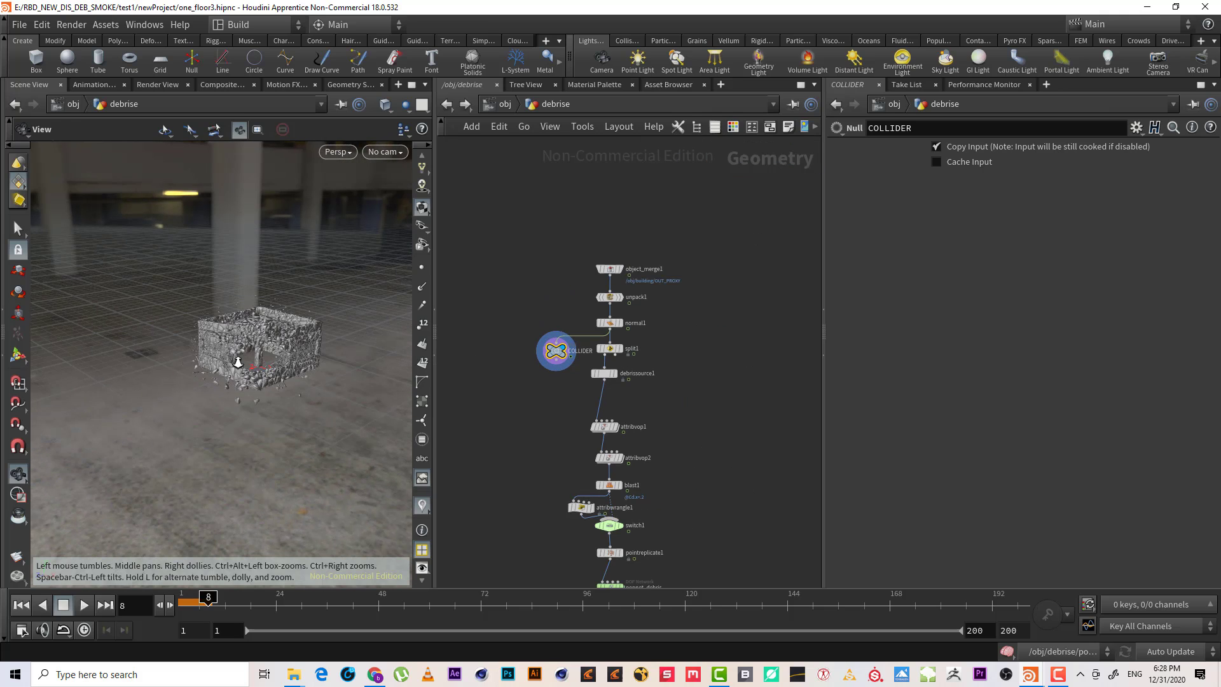
left_click_drag(236, 359, 232, 395)
left_click_drag(250, 604, 293, 599)
left_click_drag(265, 377, 305, 403)
right_click_drag(305, 403, 280, 420)
left_click_drag(280, 420, 378, 359)
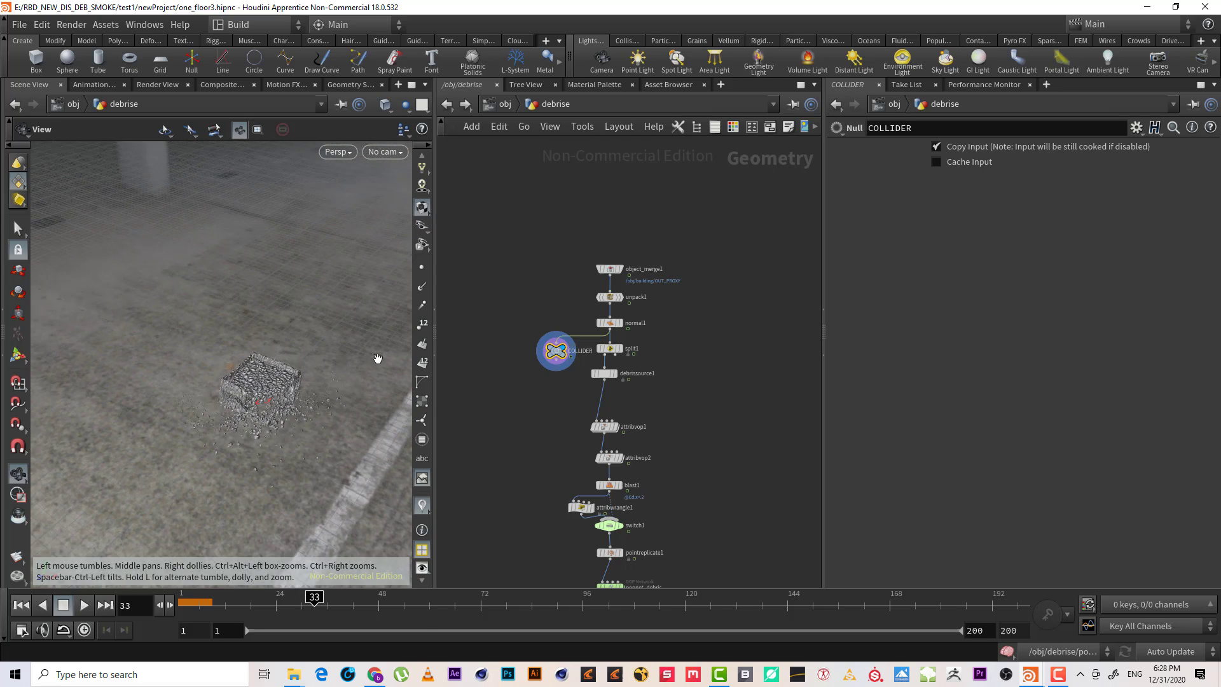
scroll(551, 373, "up", 5)
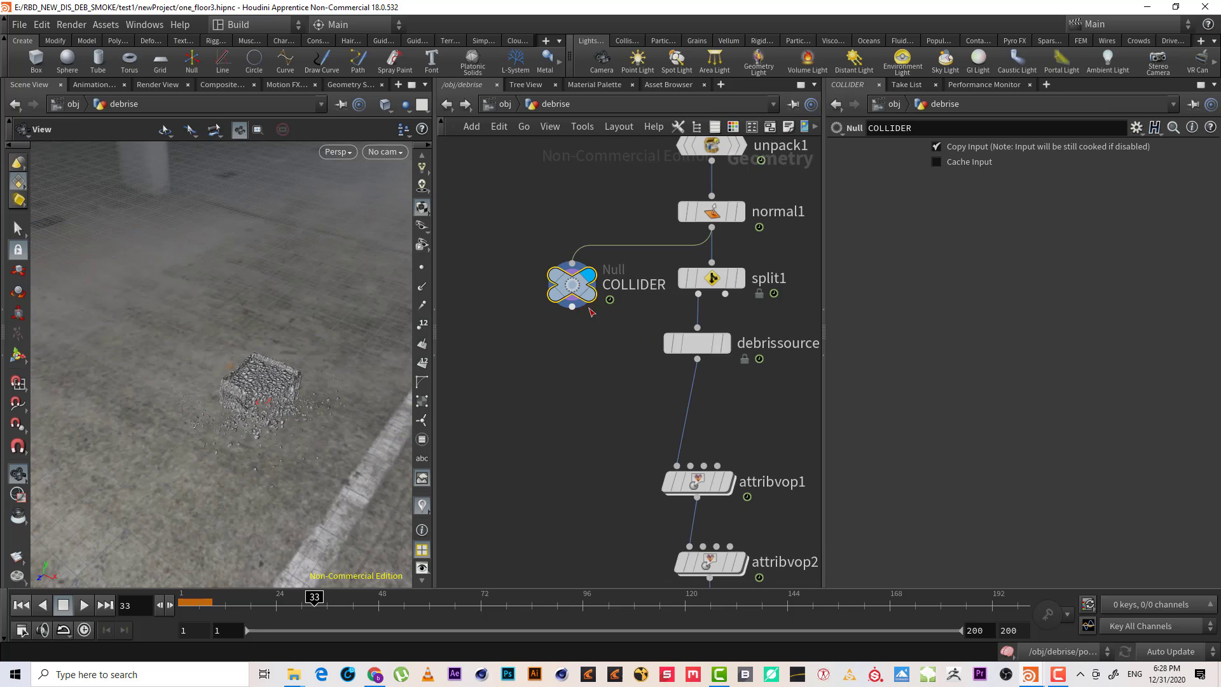
- Move the COLLIDER null farther away from split1 to clear space in the network
left_click_drag(574, 291, 494, 342)
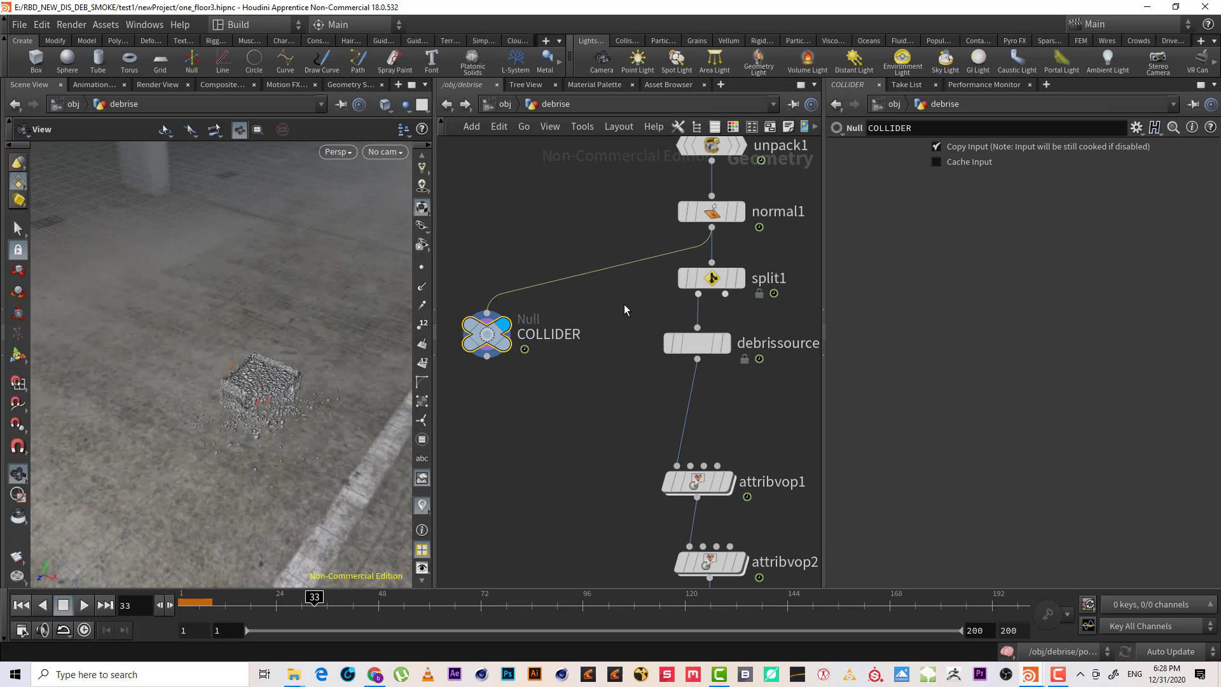
middle_click_drag(605, 327, 593, 417)
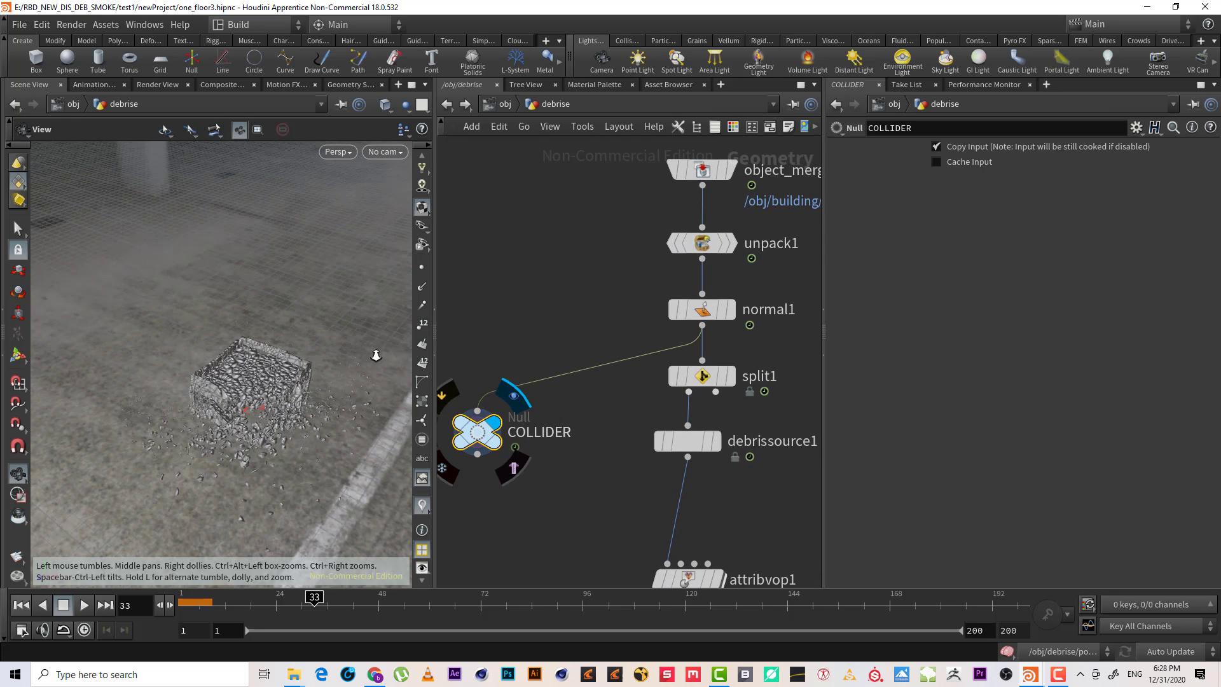
right_click_drag(361, 366, 361, 360)
left_click_drag(521, 338, 466, 470)
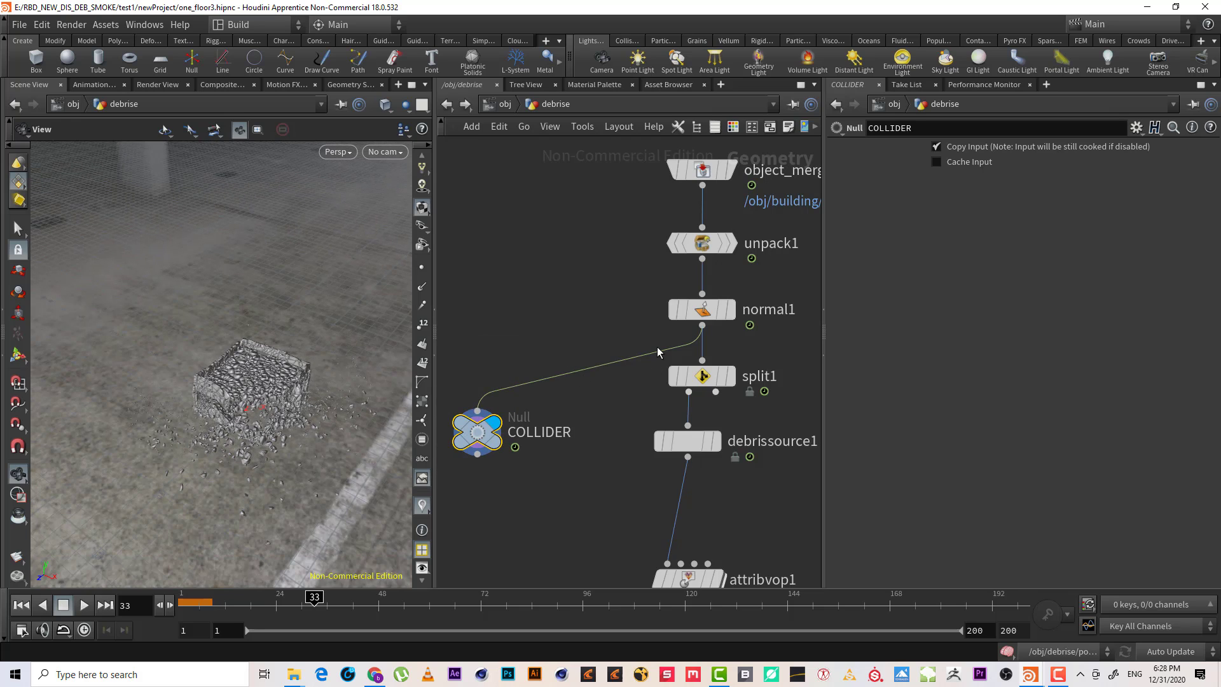
- Move object_merge1 higher in the network to open a gap above unpack1
middle_click_drag(786, 285, 749, 392)
left_click_drag(780, 377, 596, 245)
mouse_move(661, 354)
left_mouse_down()
mouse_move(650, 295)
mouse_move(643, 330)
mouse_move(663, 354)
left_mouse_up()
left_click(730, 380)
left_click_drag(676, 277, 675, 201)
- Insert a Delete node on the wire between object_merge1 and unpack1
key("Tab")
type("dele")
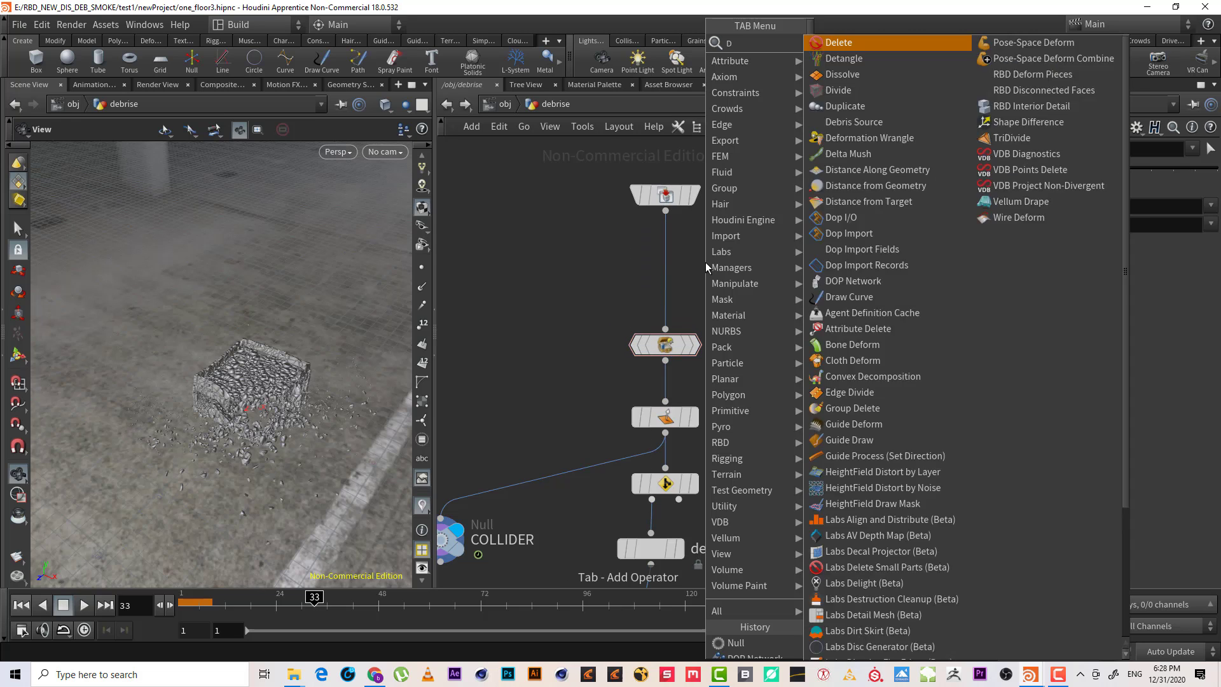
key("Return")
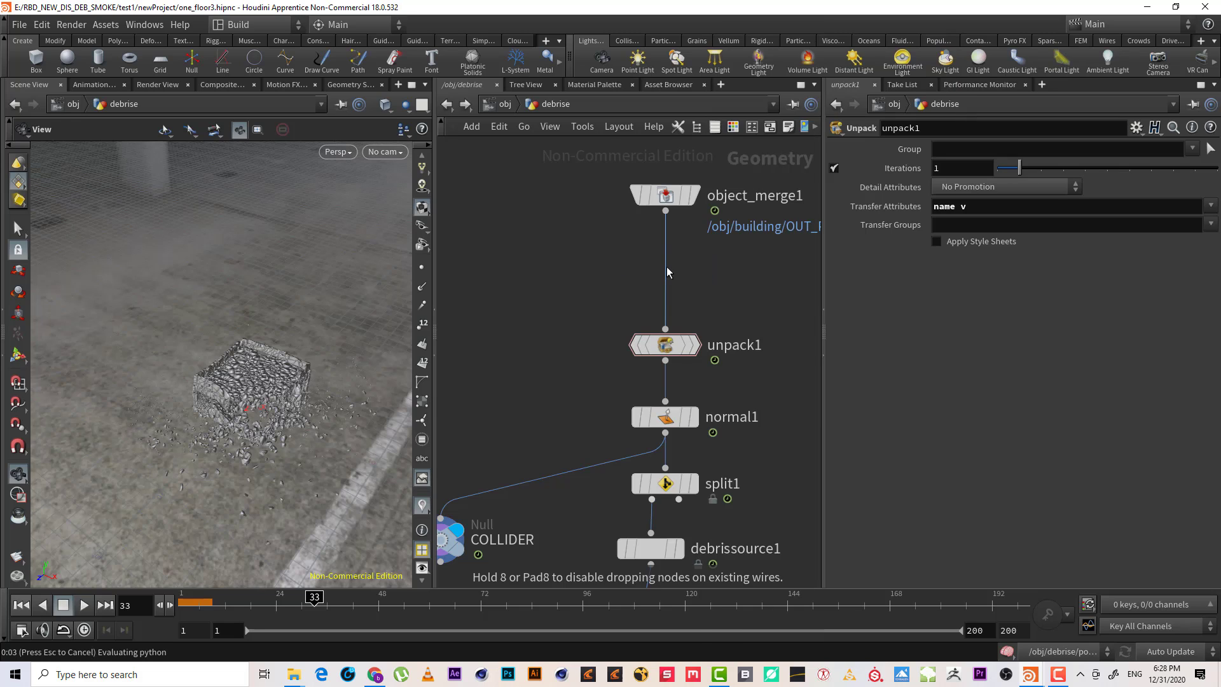
left_click(666, 269)
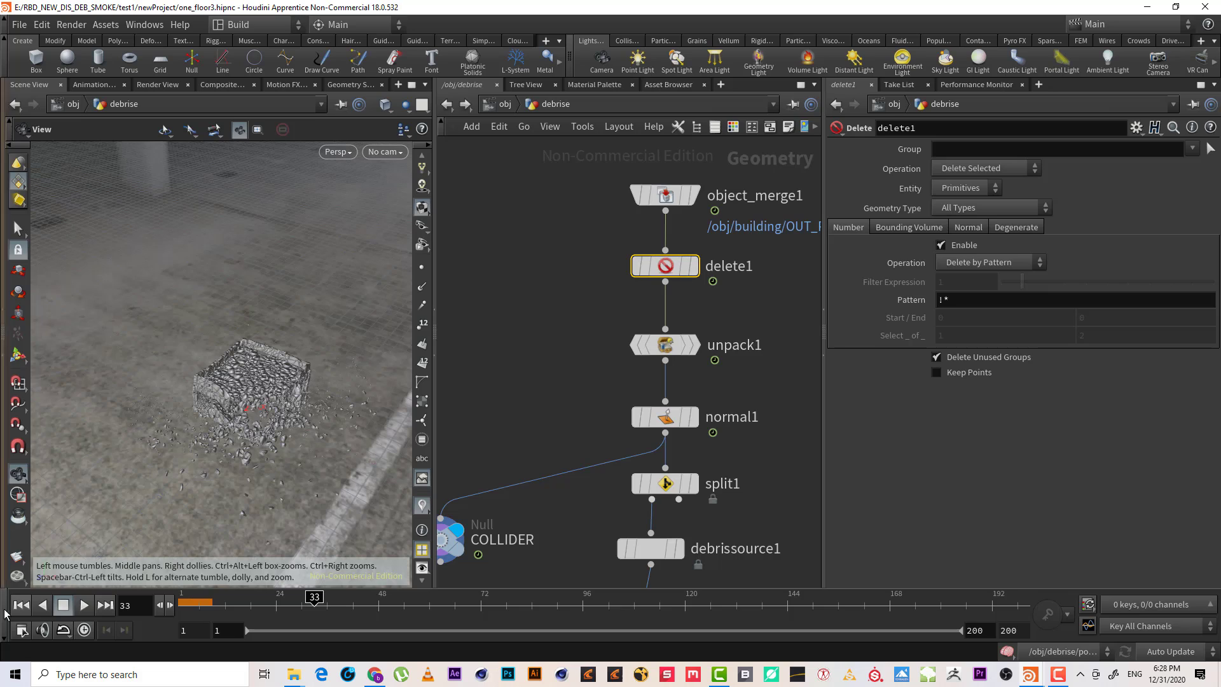
- Return the timeline to frame 1 and enable the Bounding Volume filter on delete1 with the Bounding Box type
left_click(190, 608)
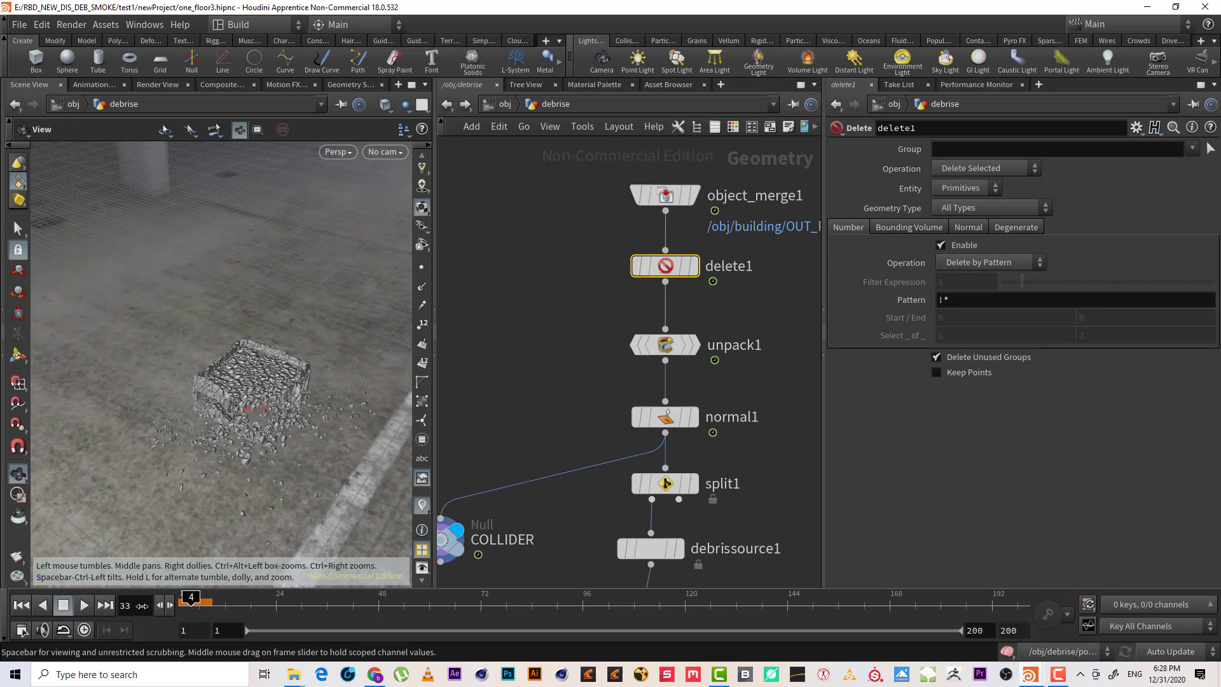
left_click_drag(157, 622, 163, 619)
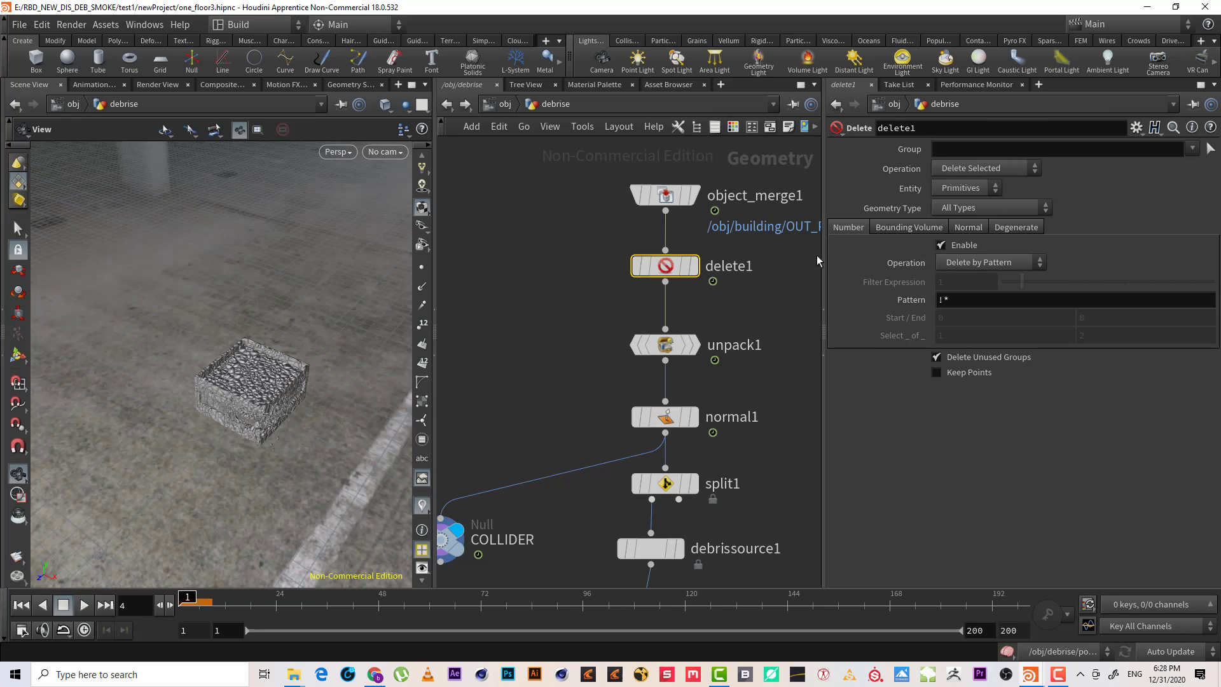
left_click(1009, 264)
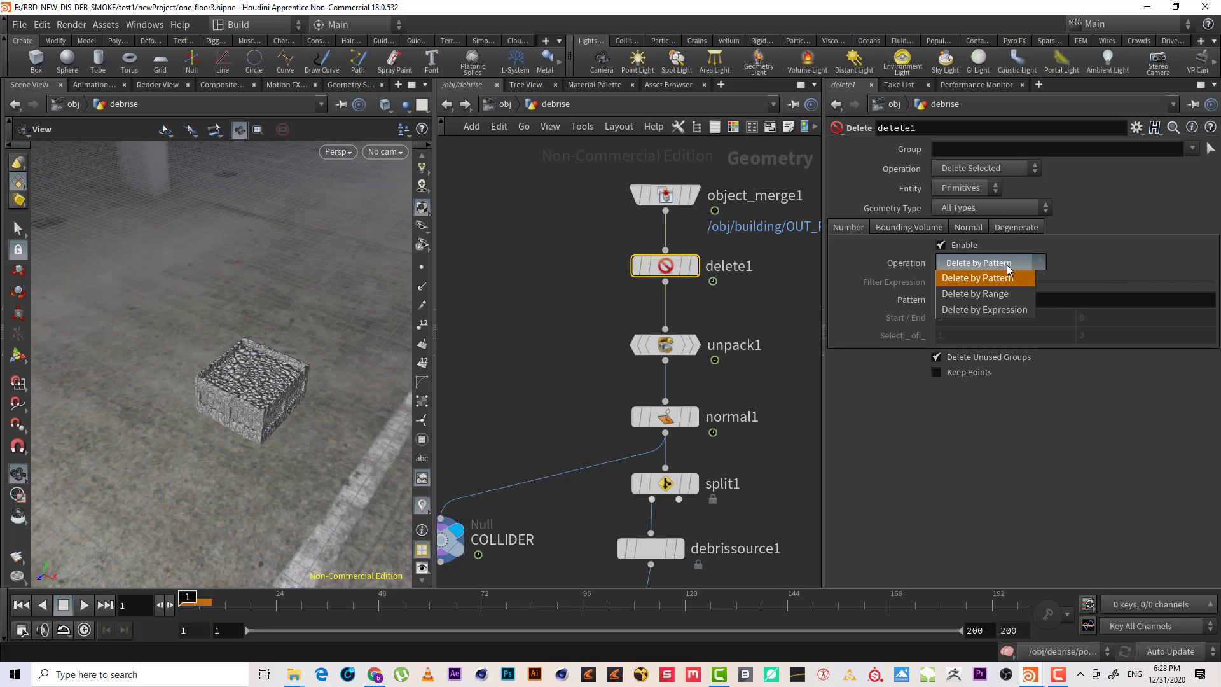
left_click(1009, 268)
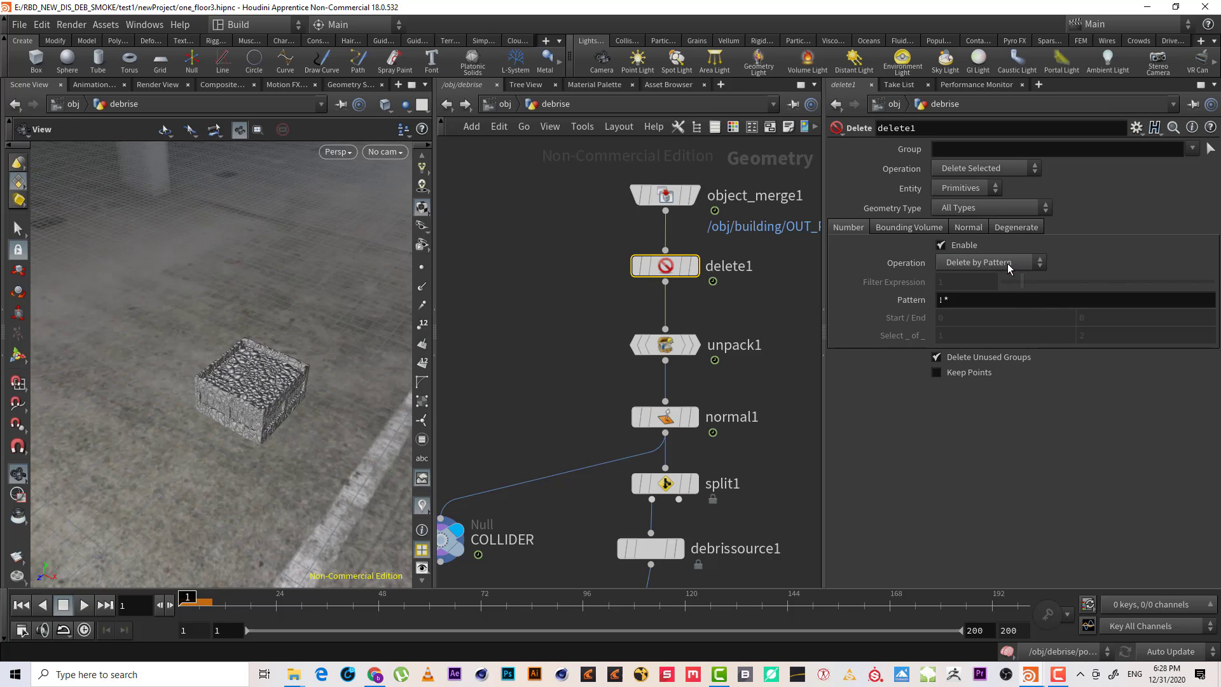
left_click(915, 230)
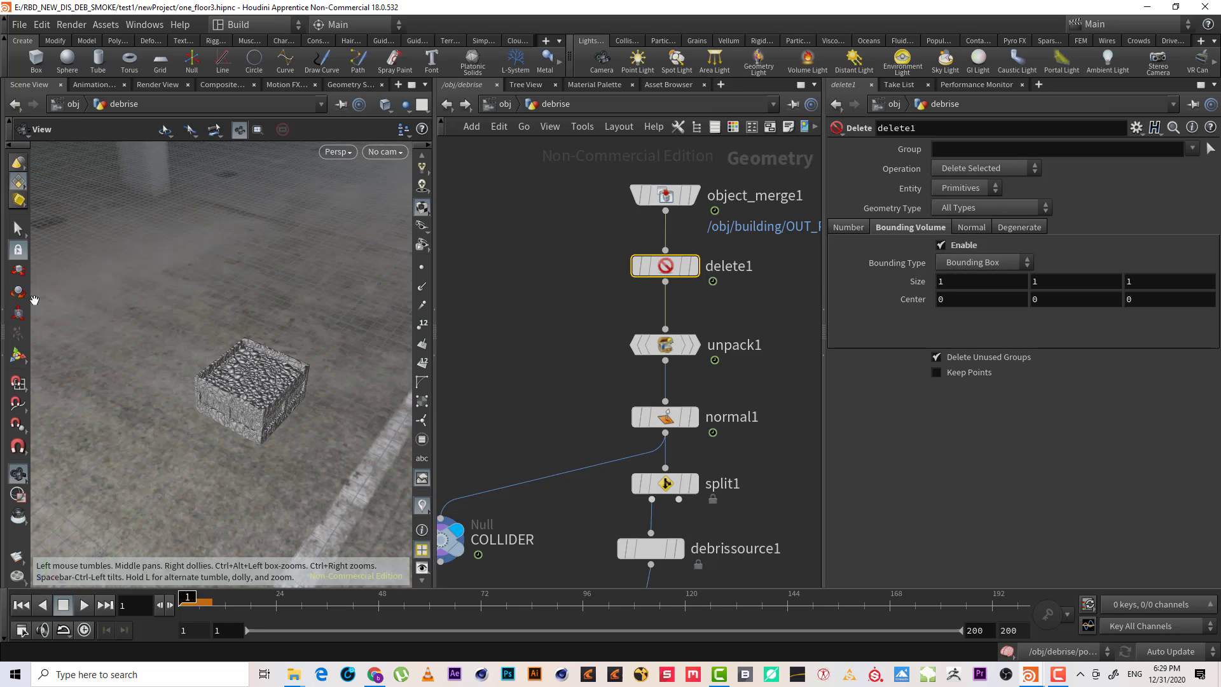
- Enlarge delete1's bounding box with its viewport handles to about 11.87 × 3.98 × 3.12 and display the node's result
left_click(17, 355)
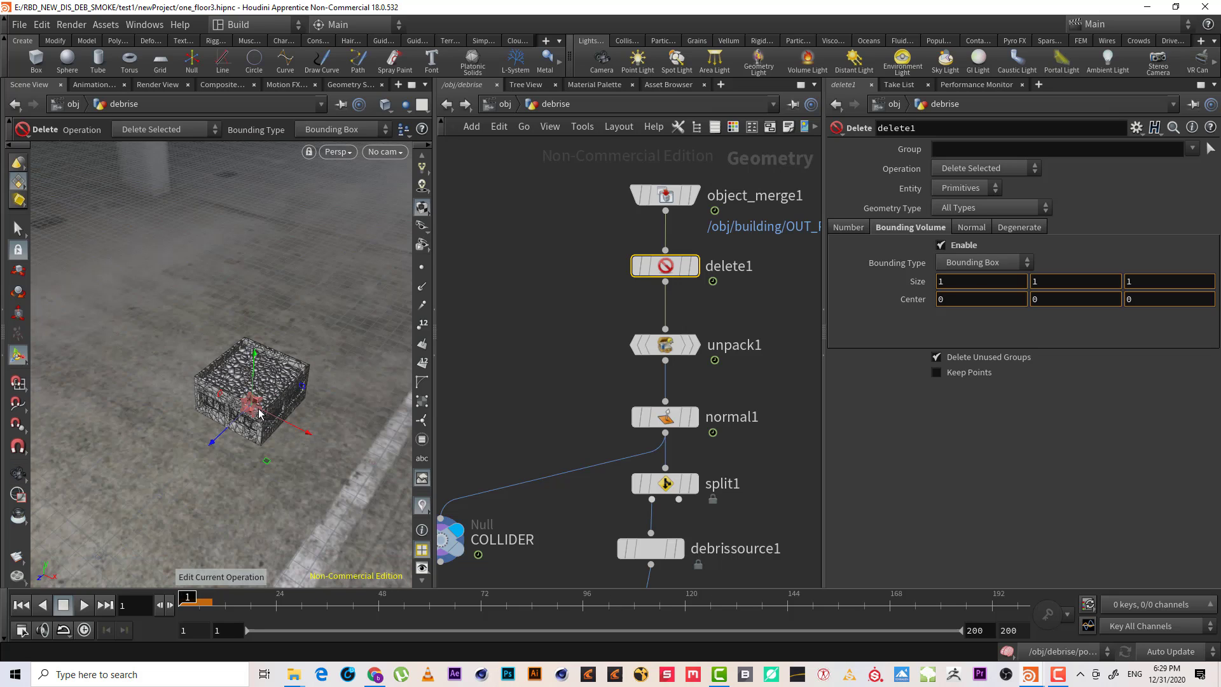
left_click_drag(259, 413, 307, 425)
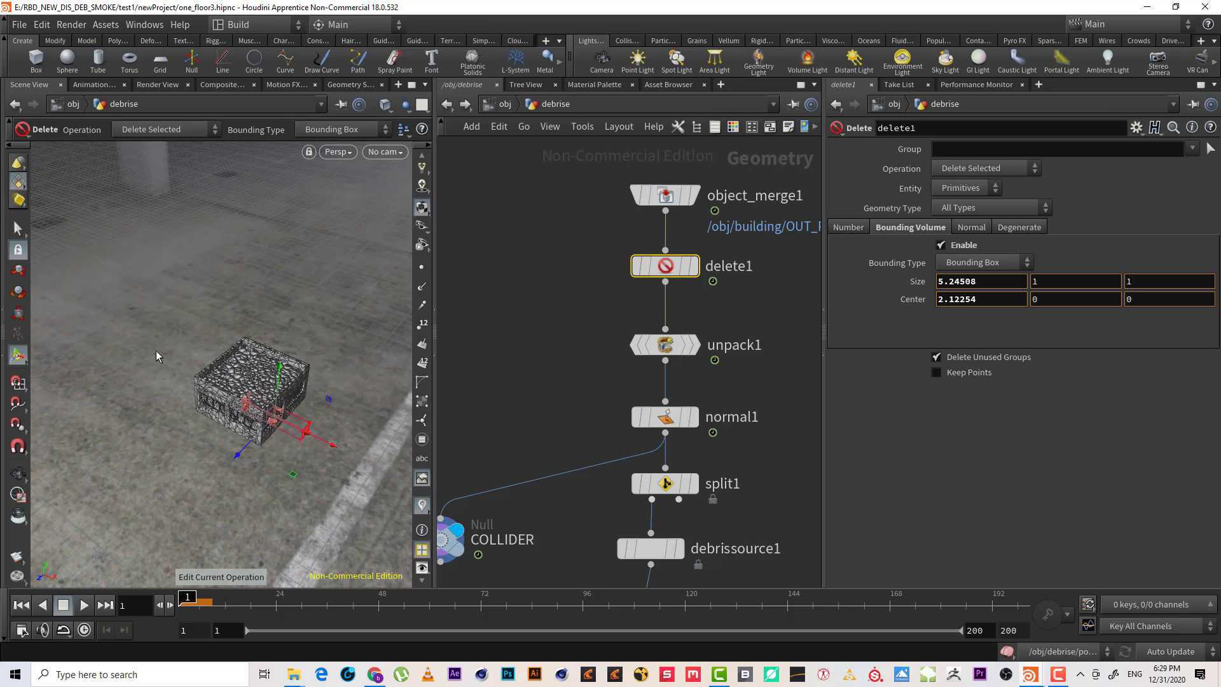
left_click(696, 269)
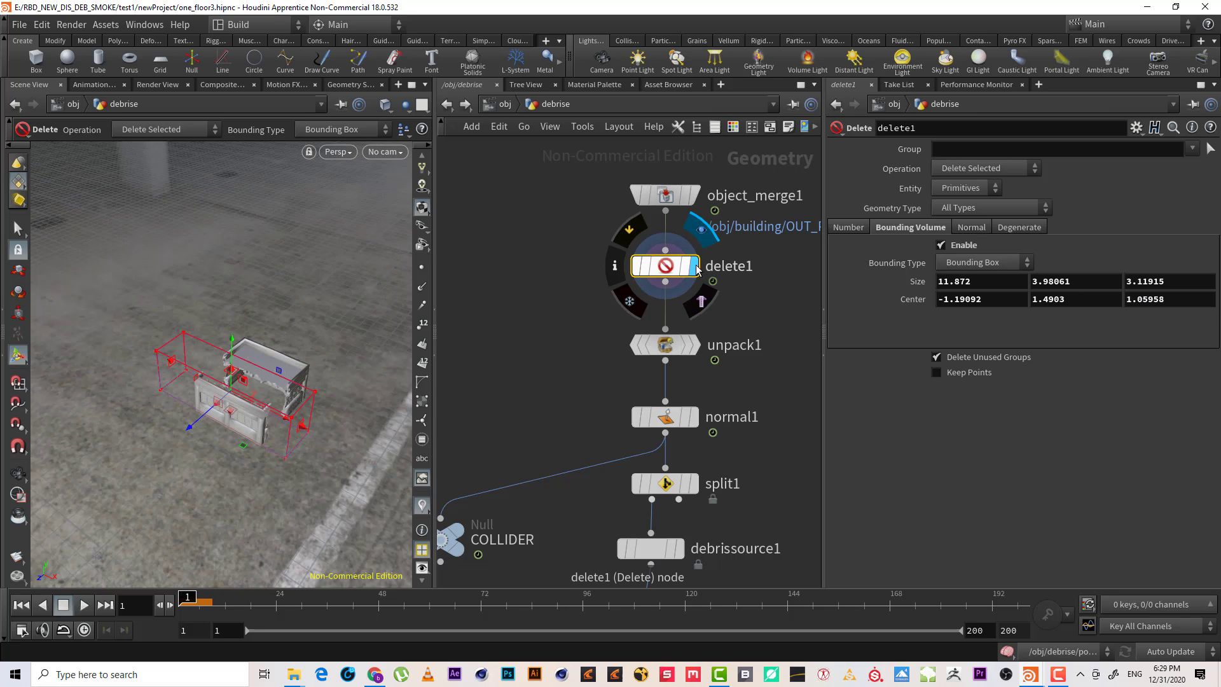
left_click_drag(279, 373, 202, 434, "alt")
middle_click_drag(340, 396, 225, 406, "alt")
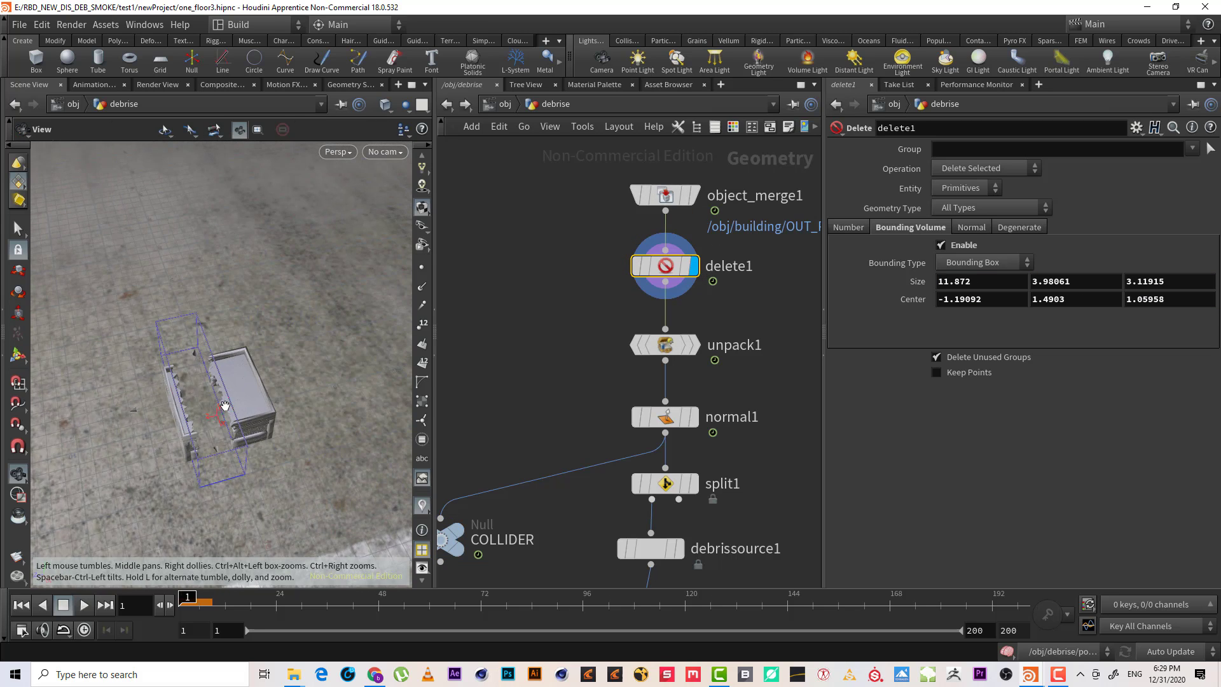
- Extend delete1's bounding box along Z to about 10.45 so that it covers the whole depth of the building
key("Return")
key("space+2")
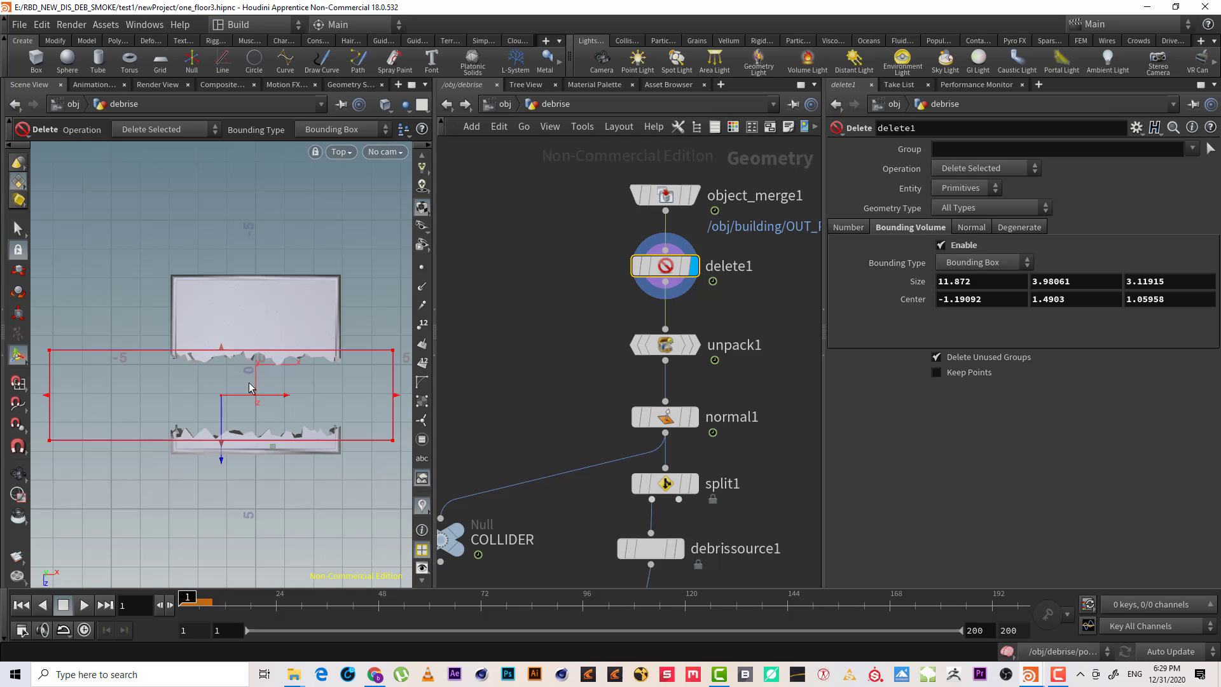
left_click_drag(268, 370, 234, 188)
right_click_drag(248, 259, 197, 293, "alt")
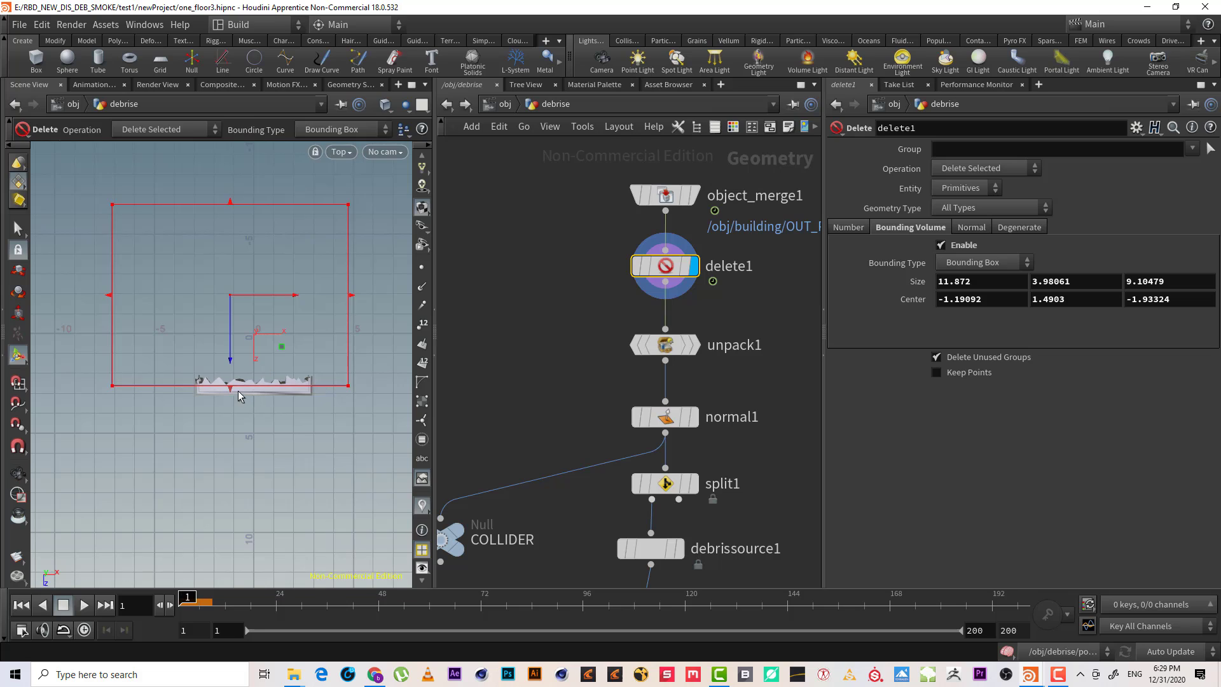
left_click_drag(230, 388, 229, 401)
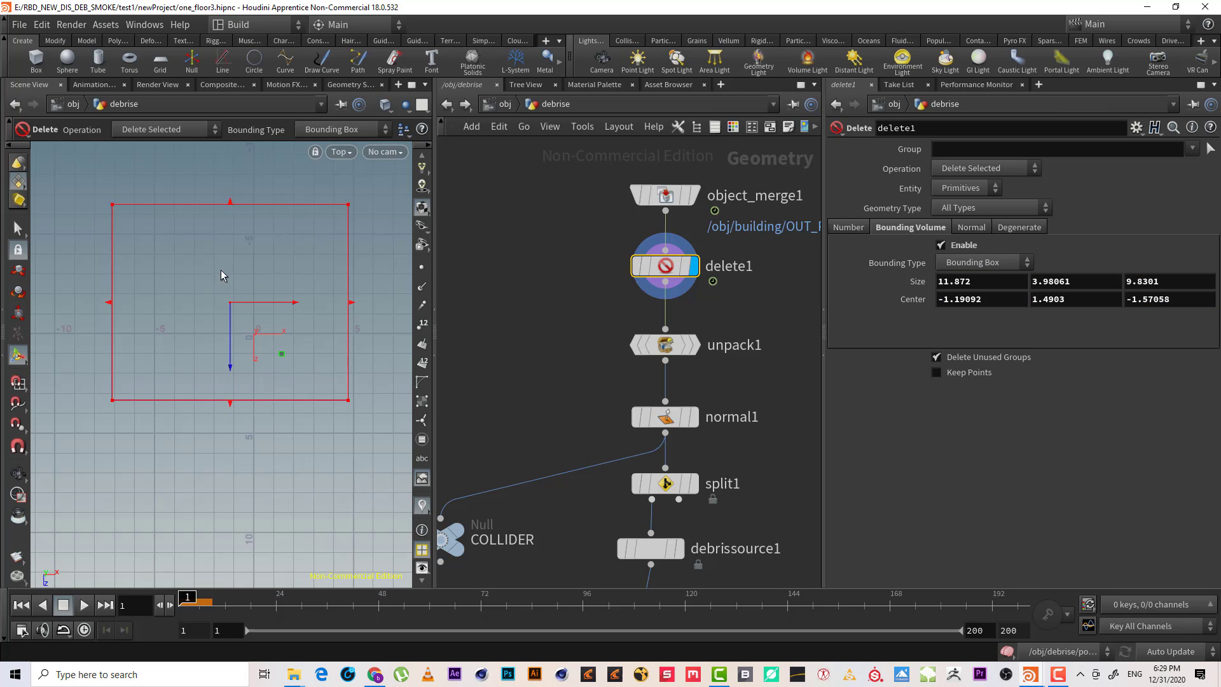
left_click_drag(234, 209, 234, 191)
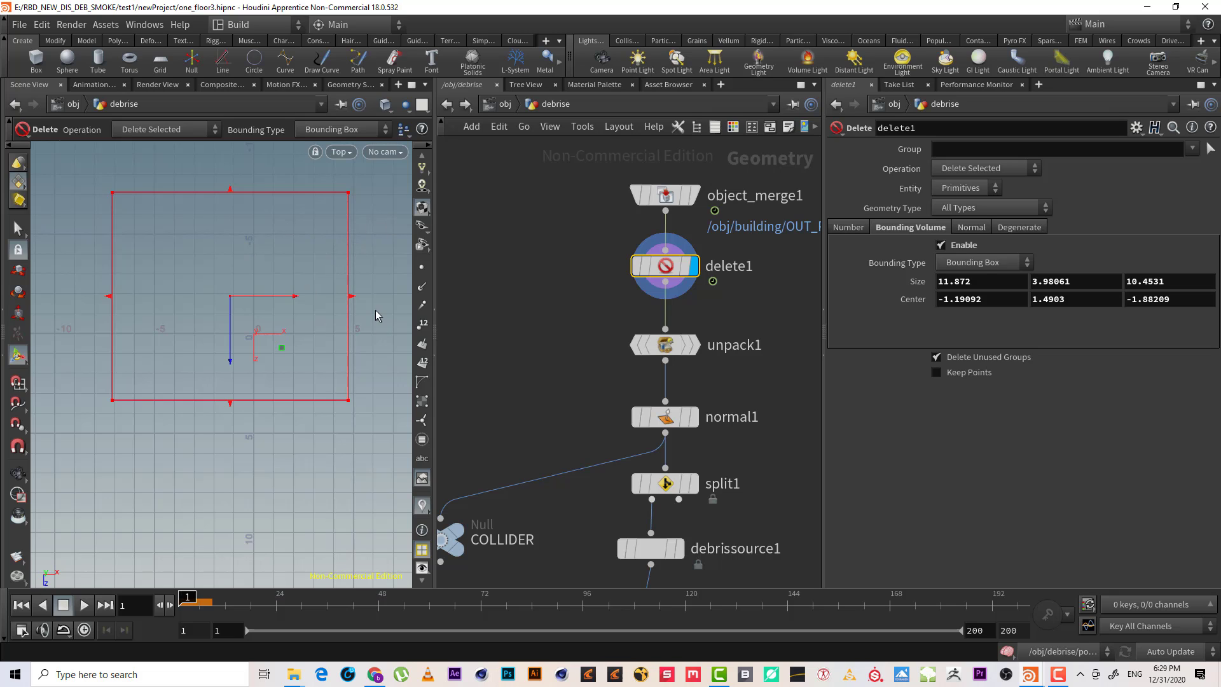
- Widen delete1's bounding box on both sides along X to about 21.03
left_click_drag(358, 299, 405, 299)
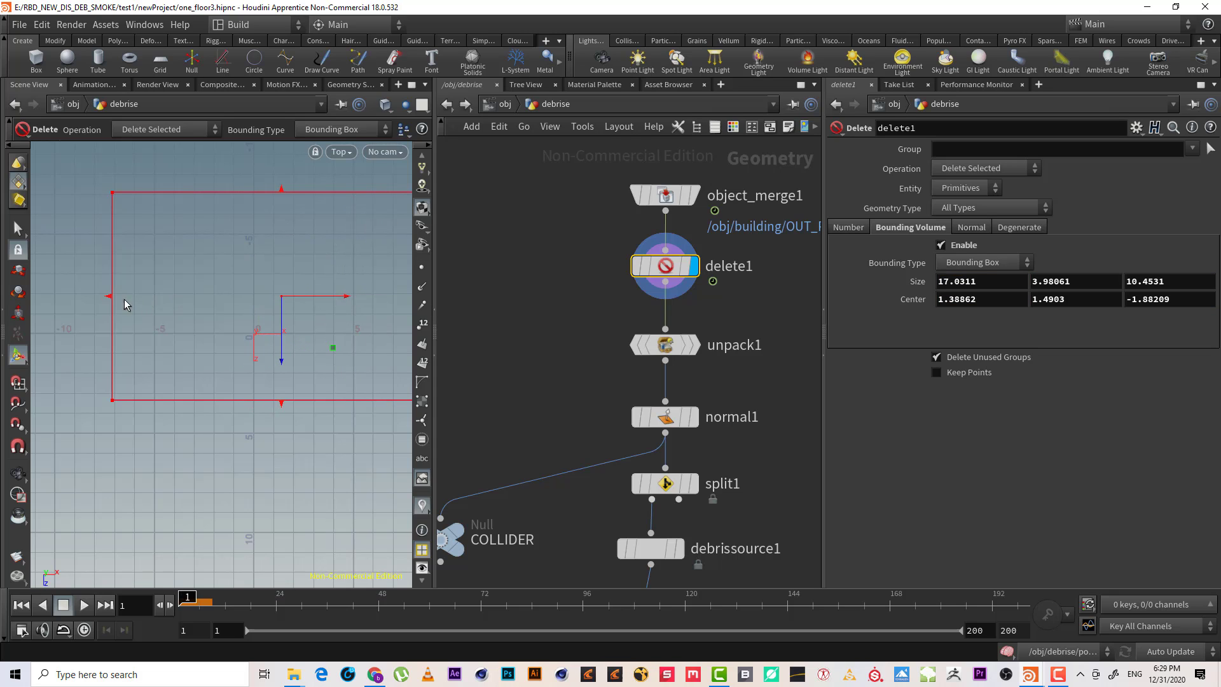
left_click_drag(111, 297, 27, 299)
right_click_drag(128, 291, 60, 328, "alt")
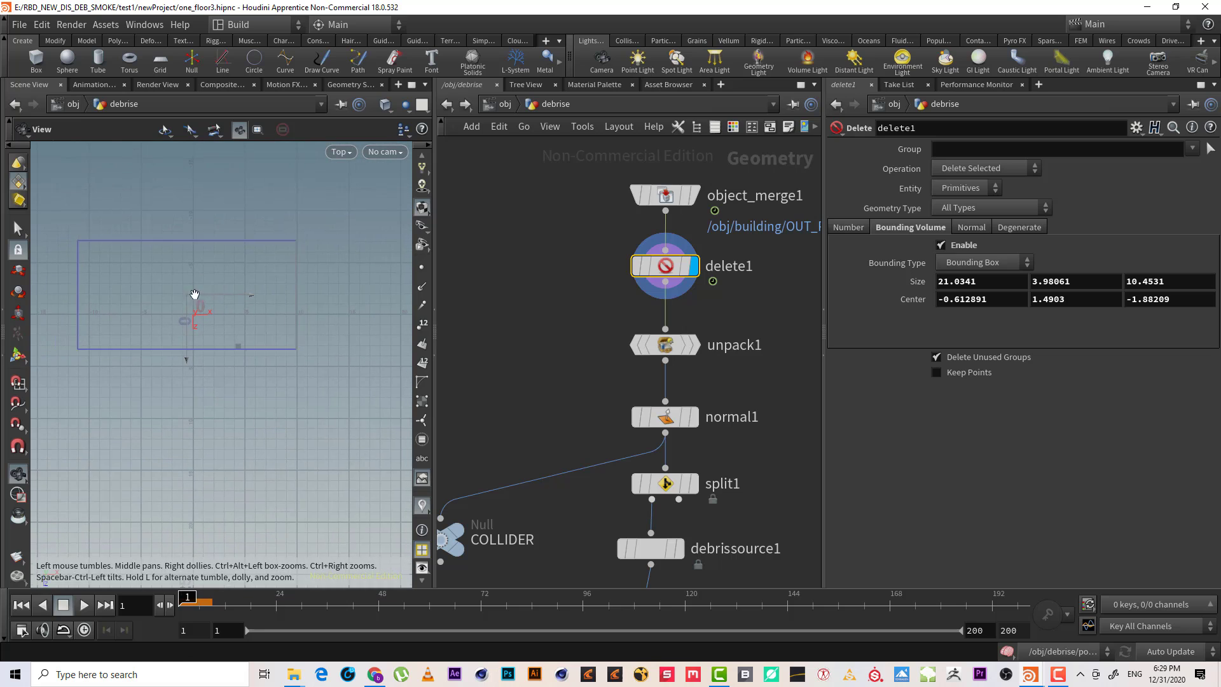
right_click_drag(309, 233, 279, 251, "alt")
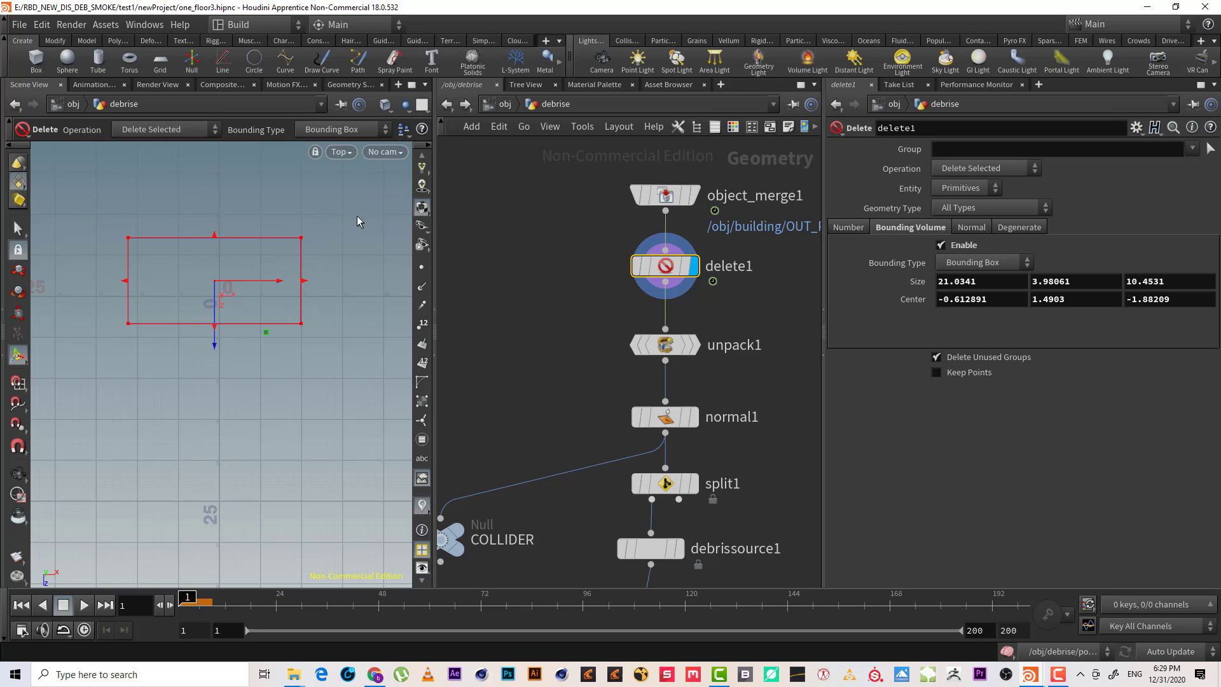
right_click_drag(356, 256, 356, 246, "alt")
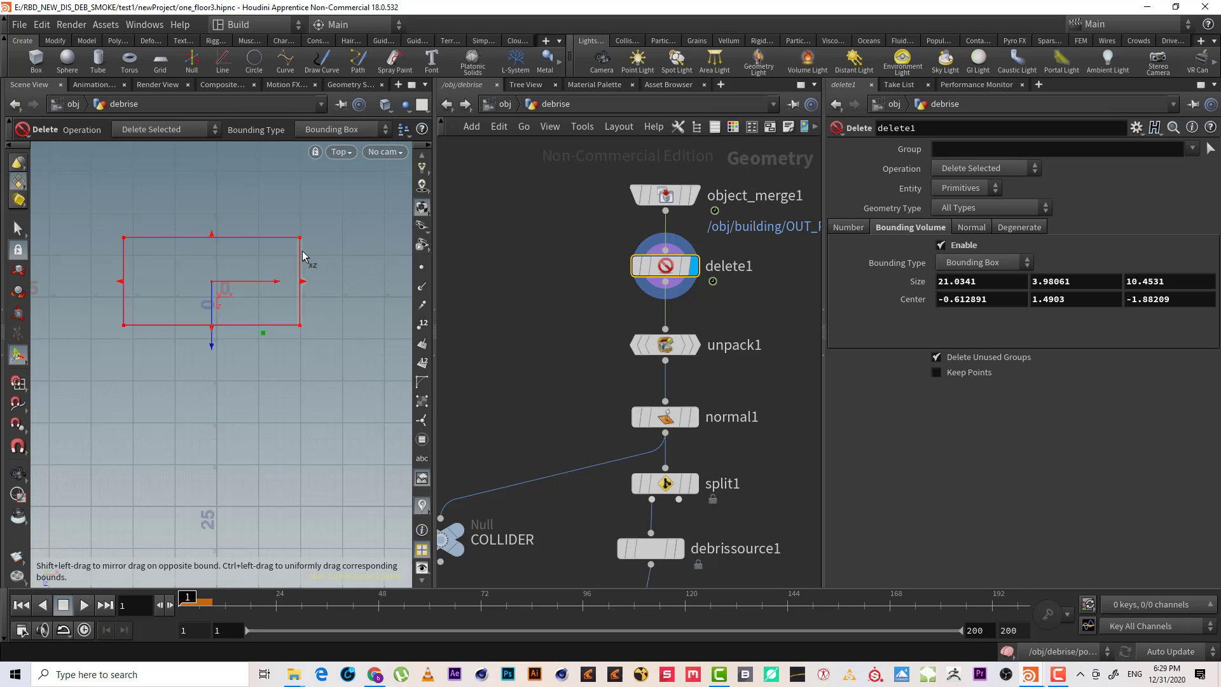
- Raise the bounding box height to about 7.64 and set delete1's operation to Delete Non-Selected
key("space+3")
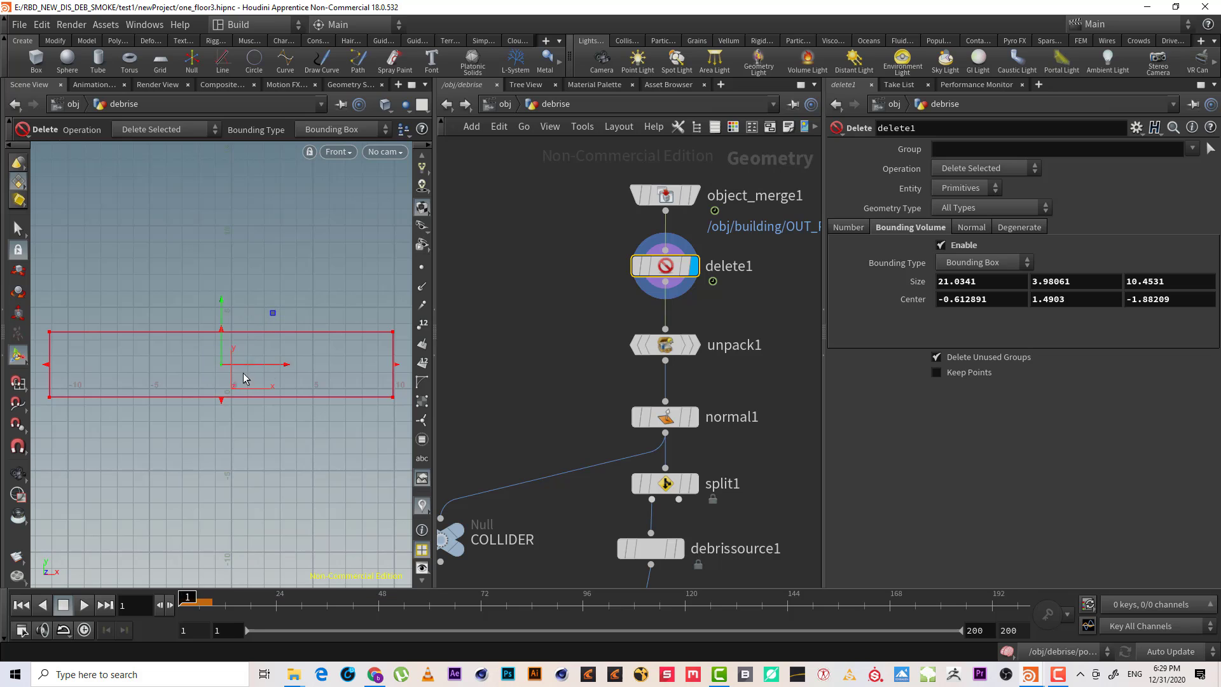
left_click_drag(222, 331, 227, 278)
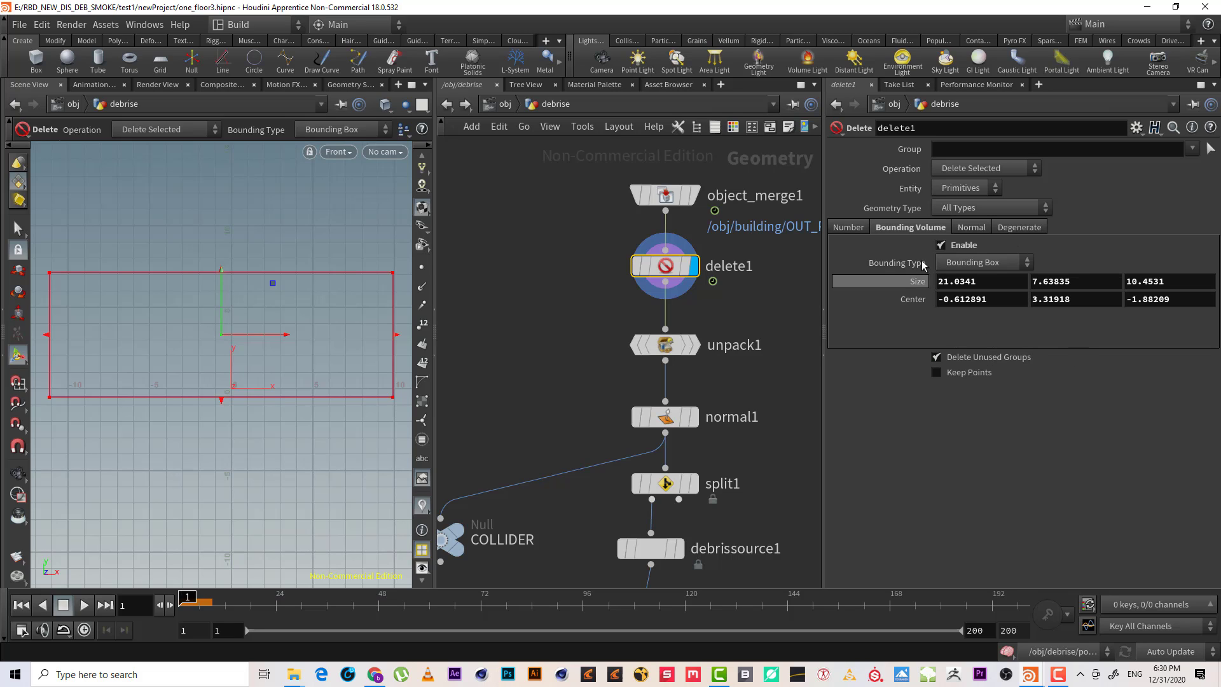
left_click(845, 227)
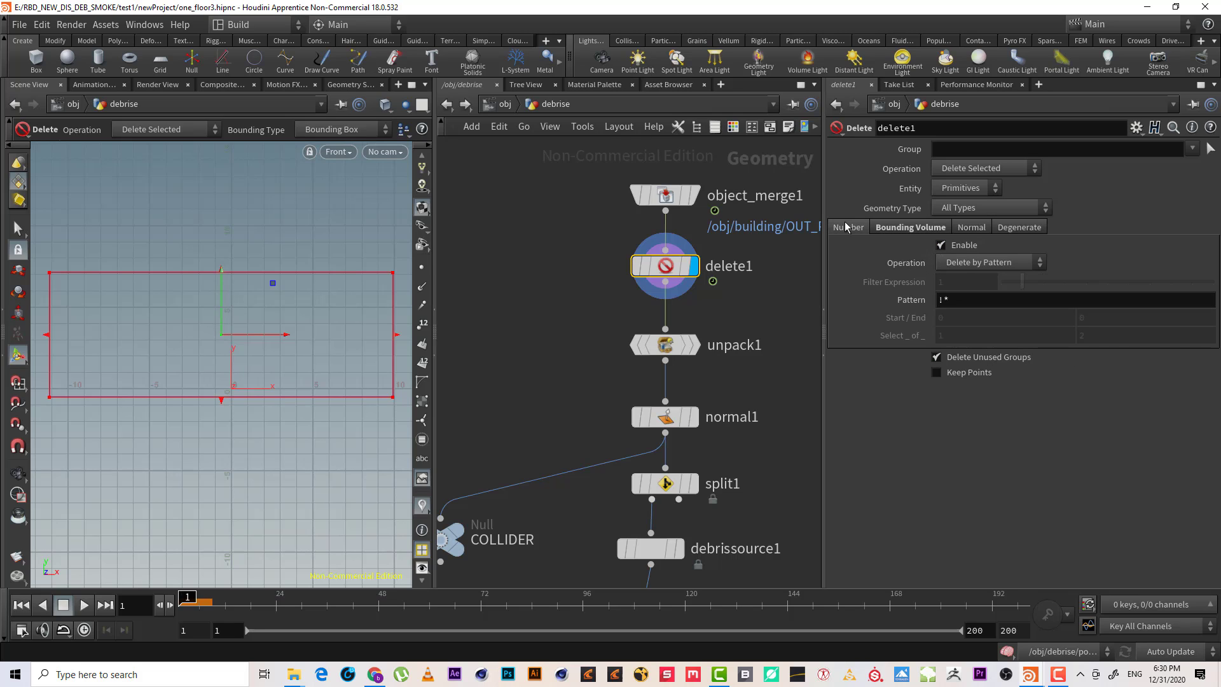
left_click(916, 229)
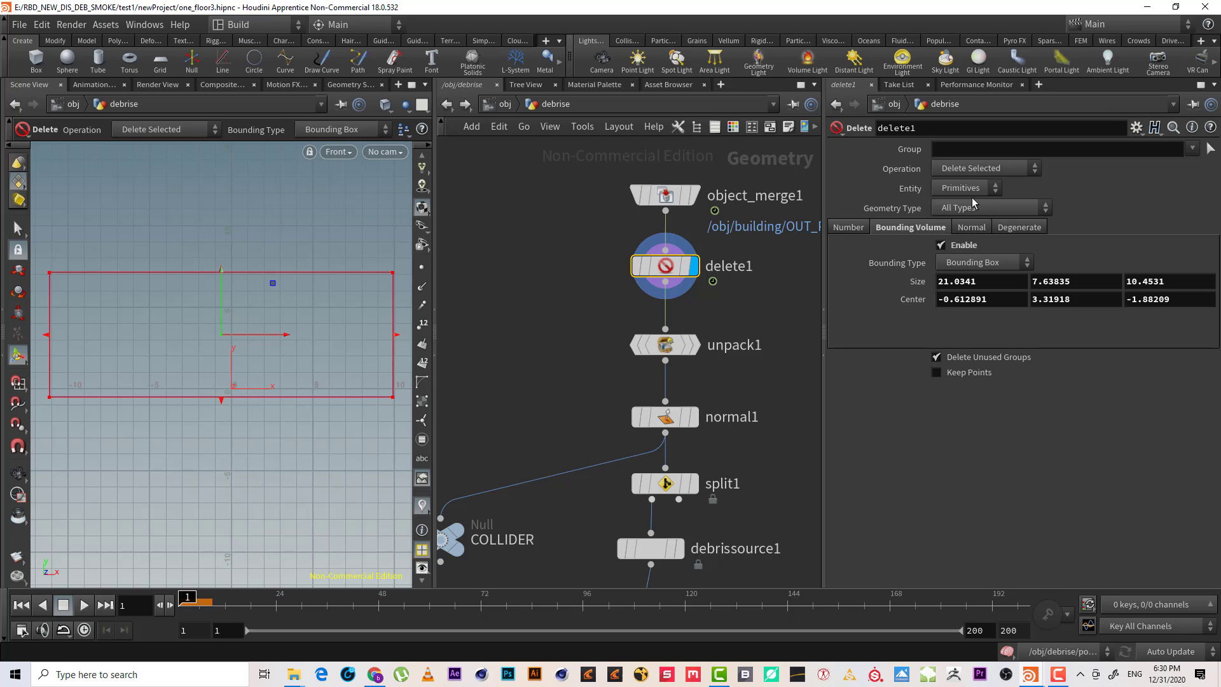
left_click(989, 168)
left_click(979, 185)
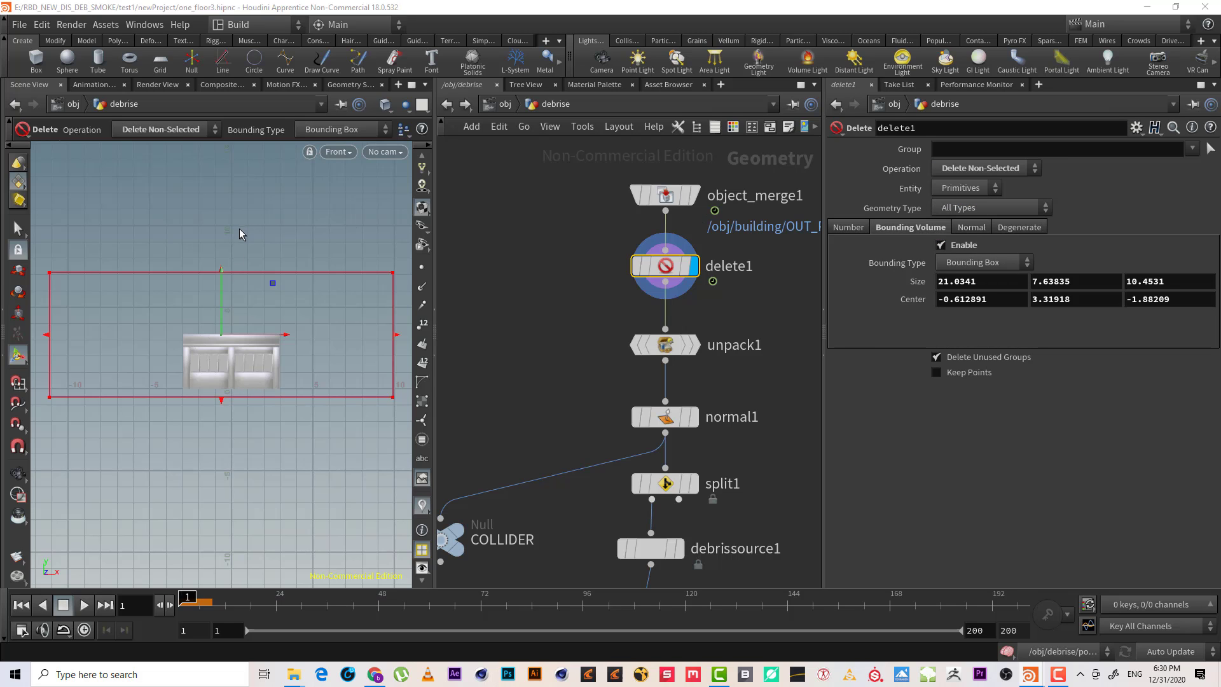
- Enlarge the bounding box to about 24.22 × 9.21 × 18.85 around the collapsing building, checking the debris at frames 53 and 37
key("Escape")
key("Return")
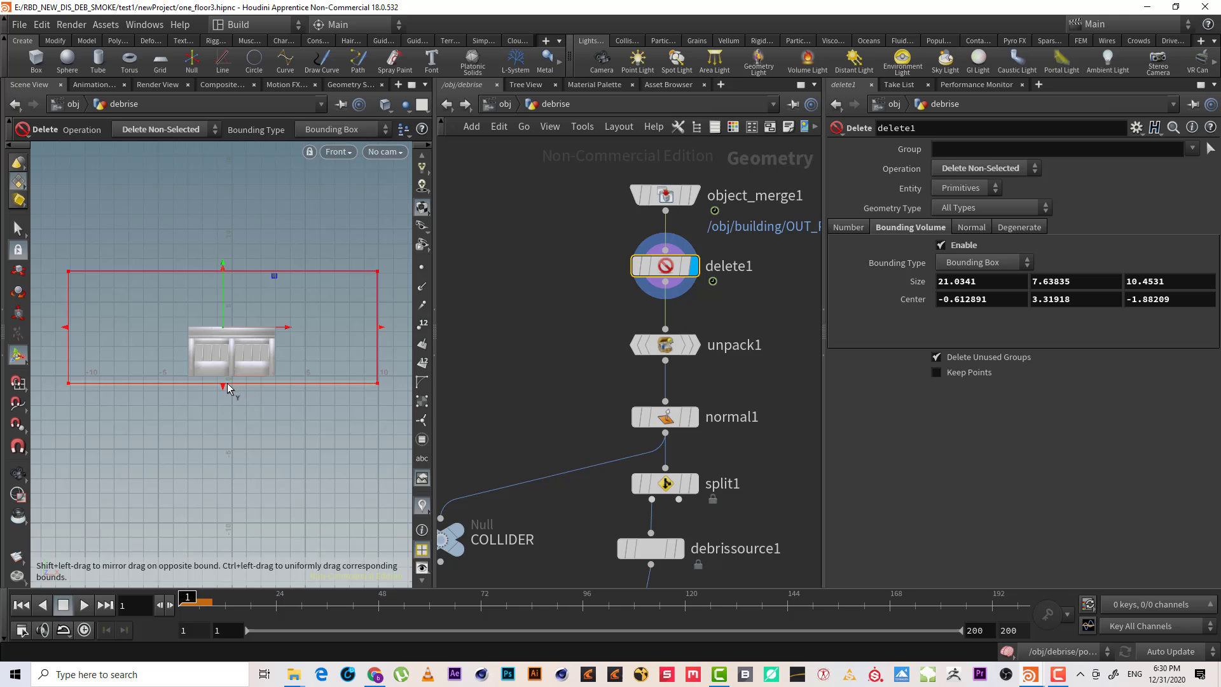
key("space+1")
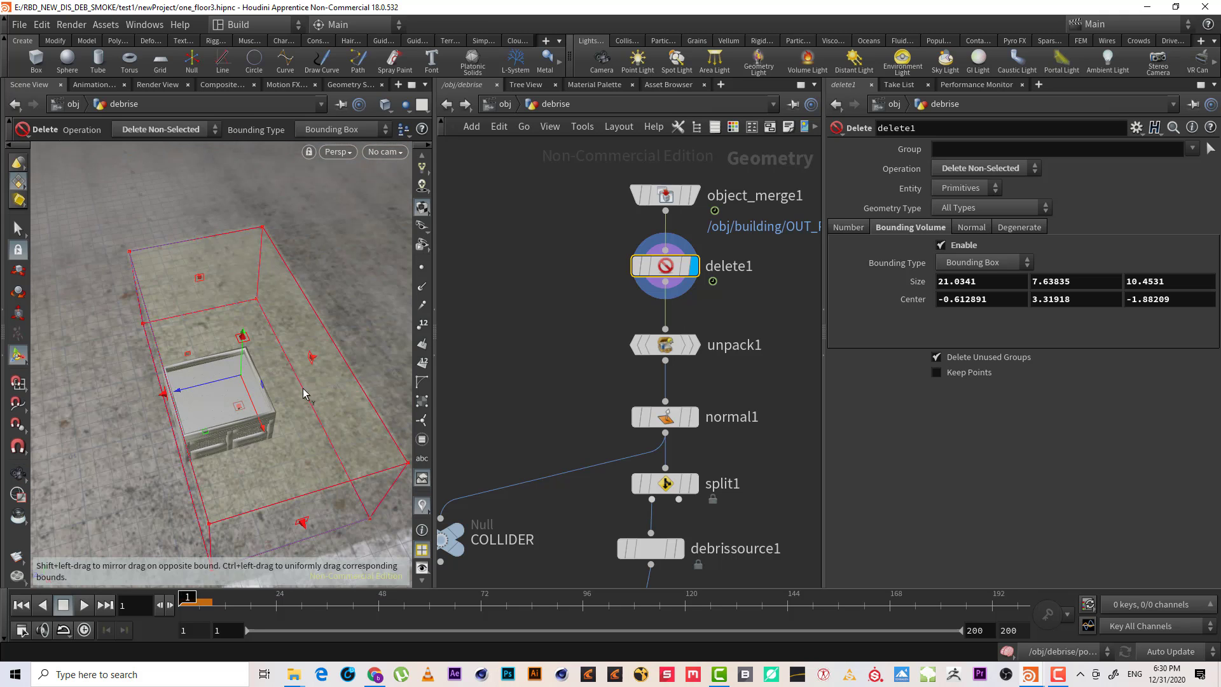
left_click_drag(305, 395, 214, 324)
left_click(400, 605)
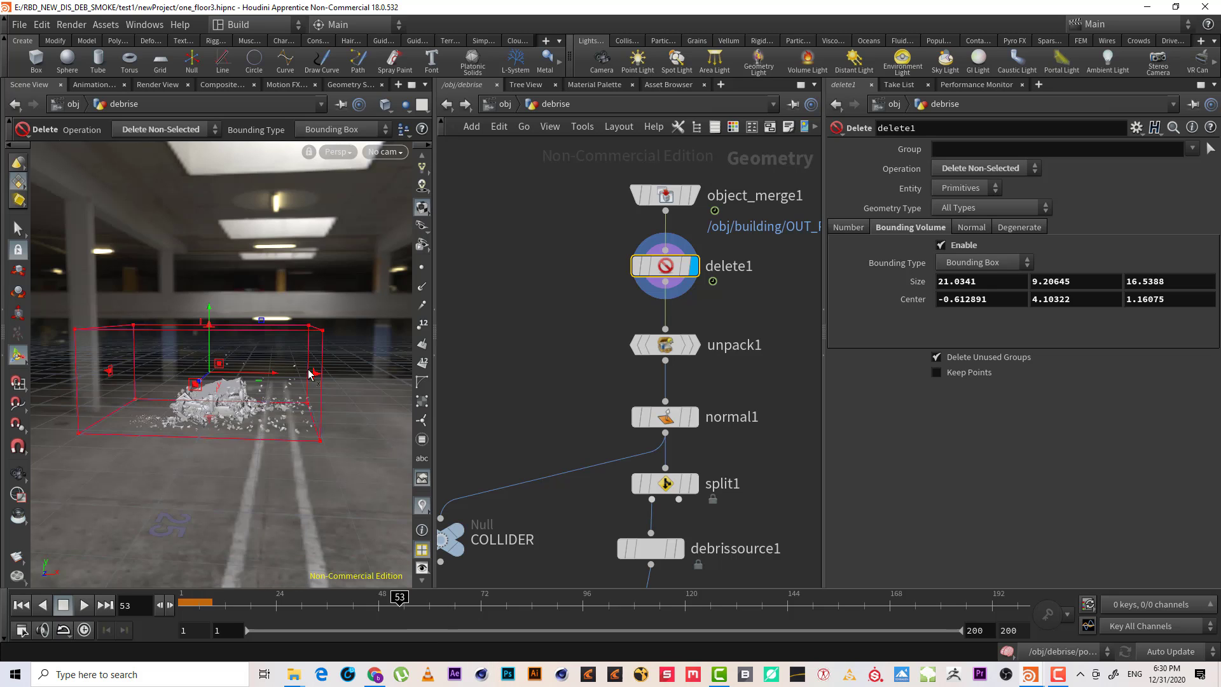
left_click(331, 604)
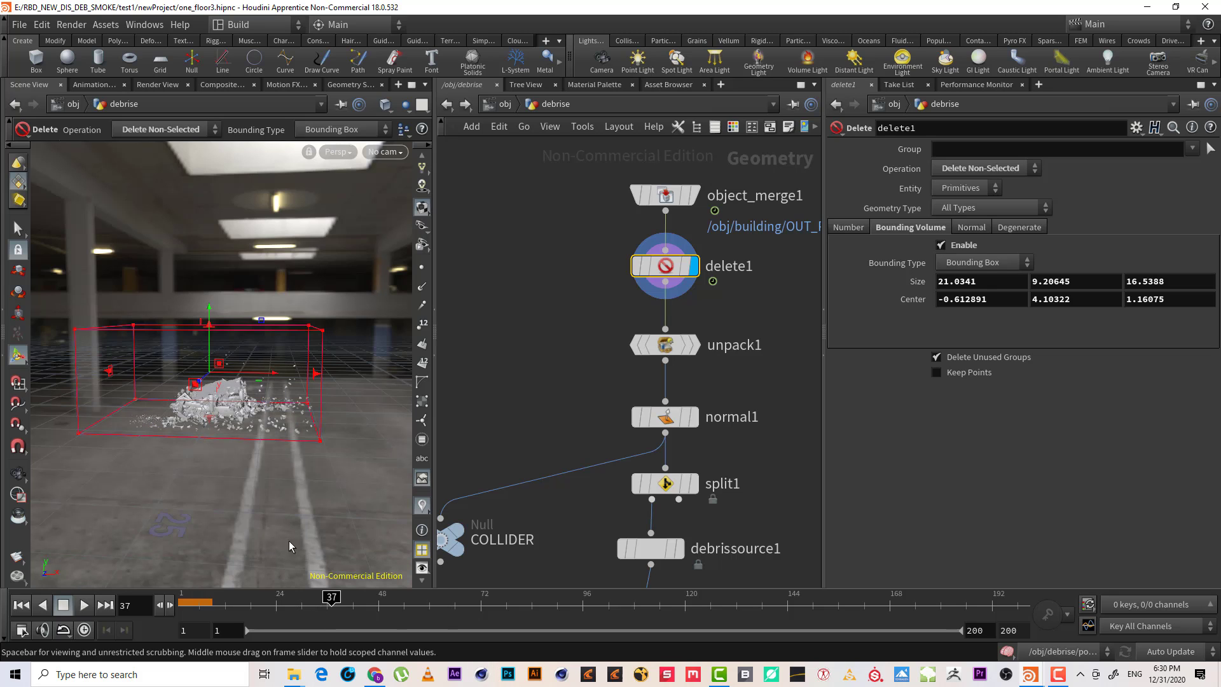
left_click_drag(333, 375, 179, 408, "alt")
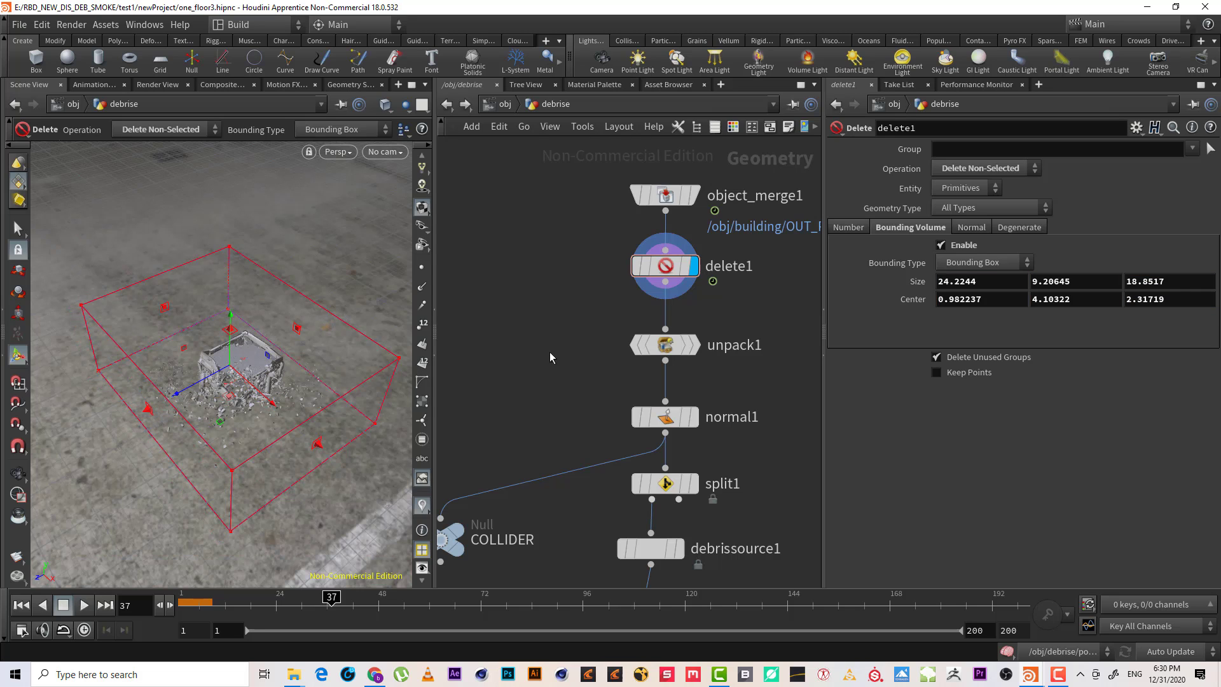
- Display unpack1's output and look closer at the unpacked building at frame 37
middle_click_drag(711, 394, 722, 295)
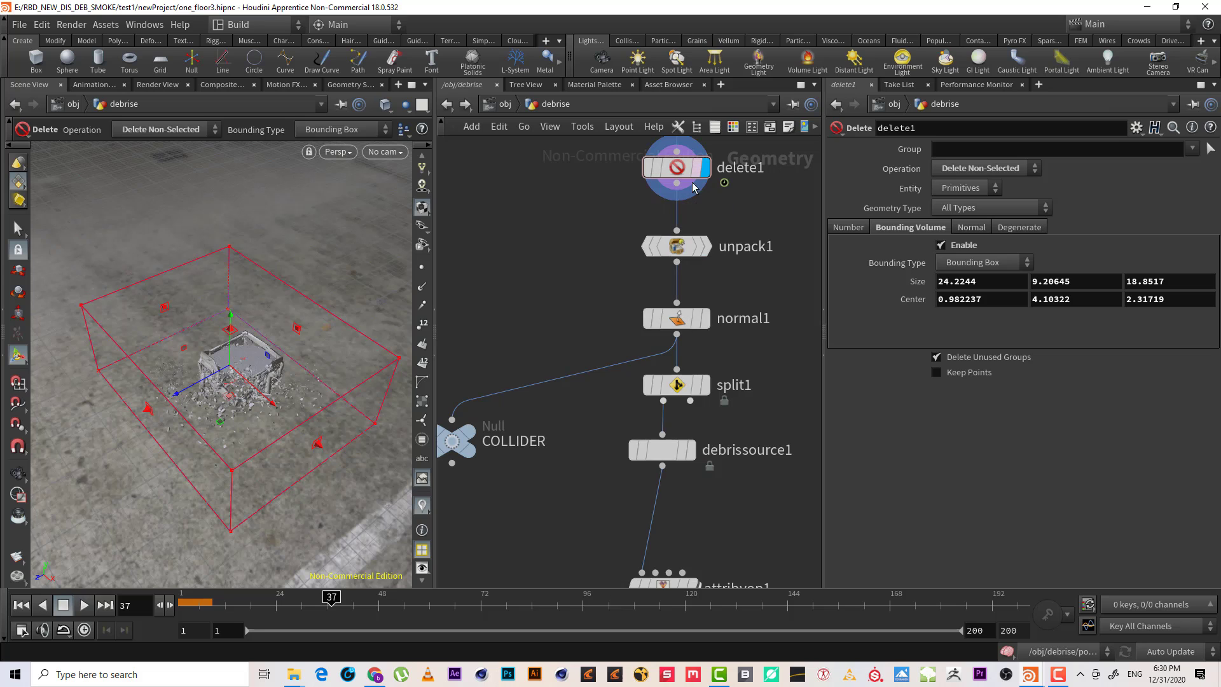
left_click(705, 247)
scroll(316, 345, "up", 6)
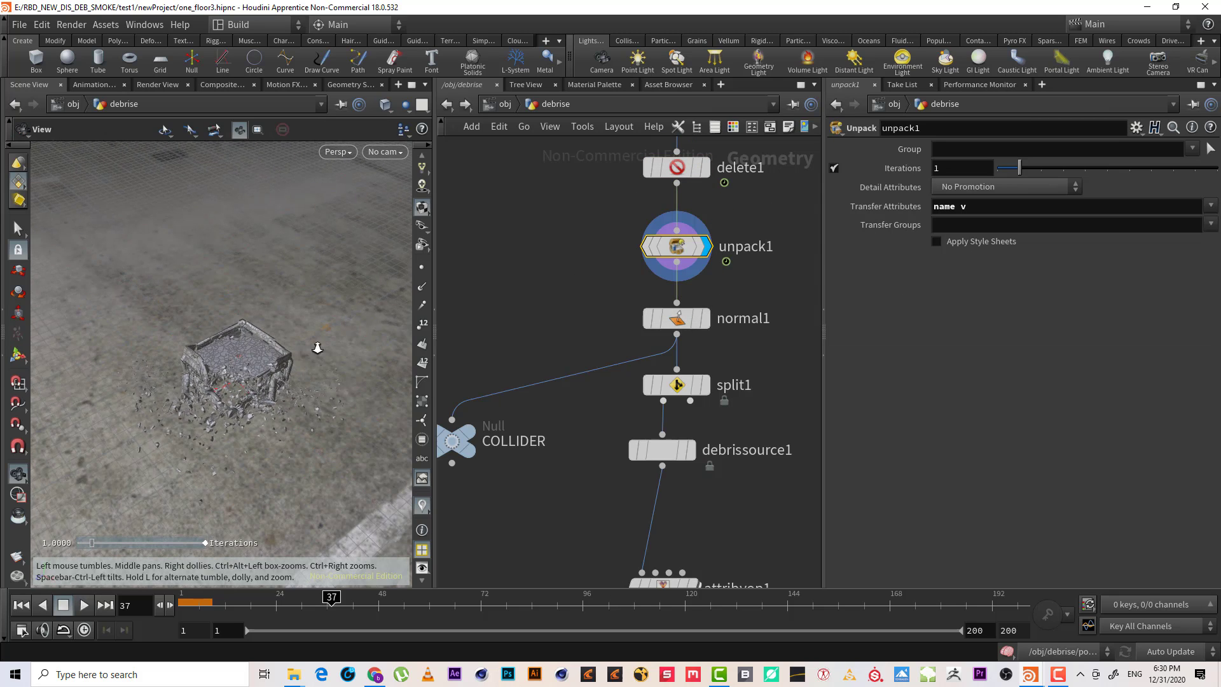
- Display the COLLIDER null's output and select that node in the debrise network
left_click_drag(318, 342, 265, 368)
key("Return")
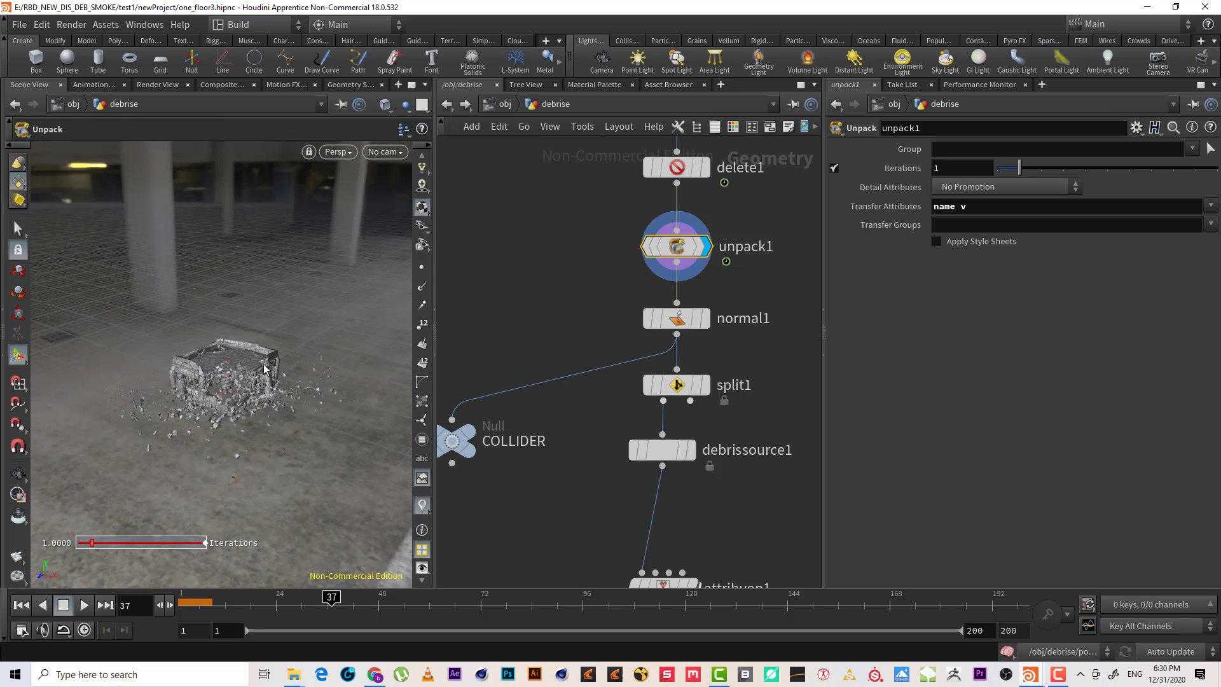
middle_click_drag(570, 451, 665, 396)
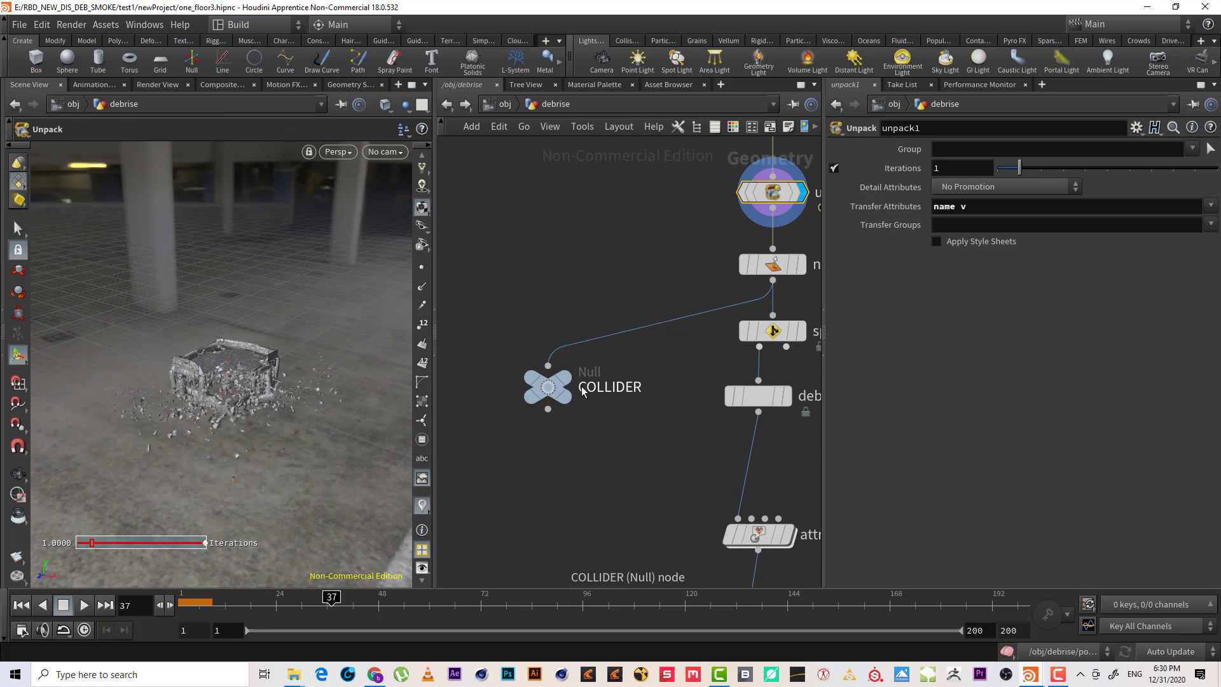
mouse_move(559, 380)
left_click(583, 350)
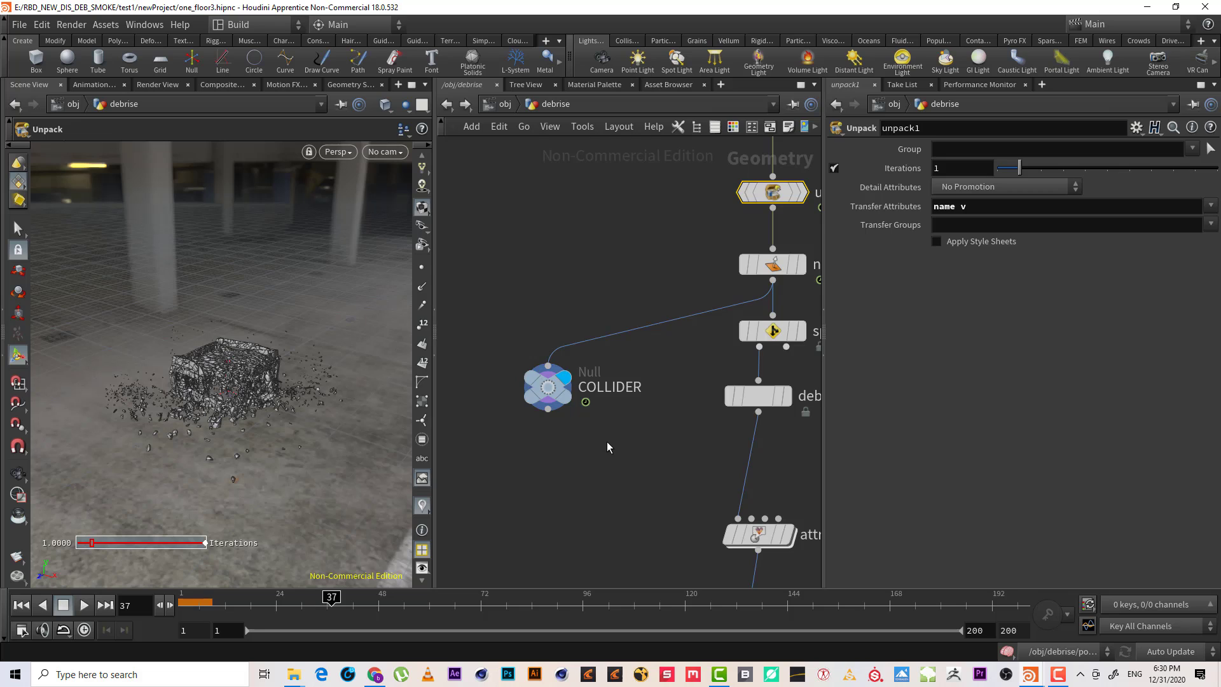
scroll(606, 441, "down", 4)
middle_click_drag(601, 483, 604, 372)
left_click_drag(604, 360, 459, 211)
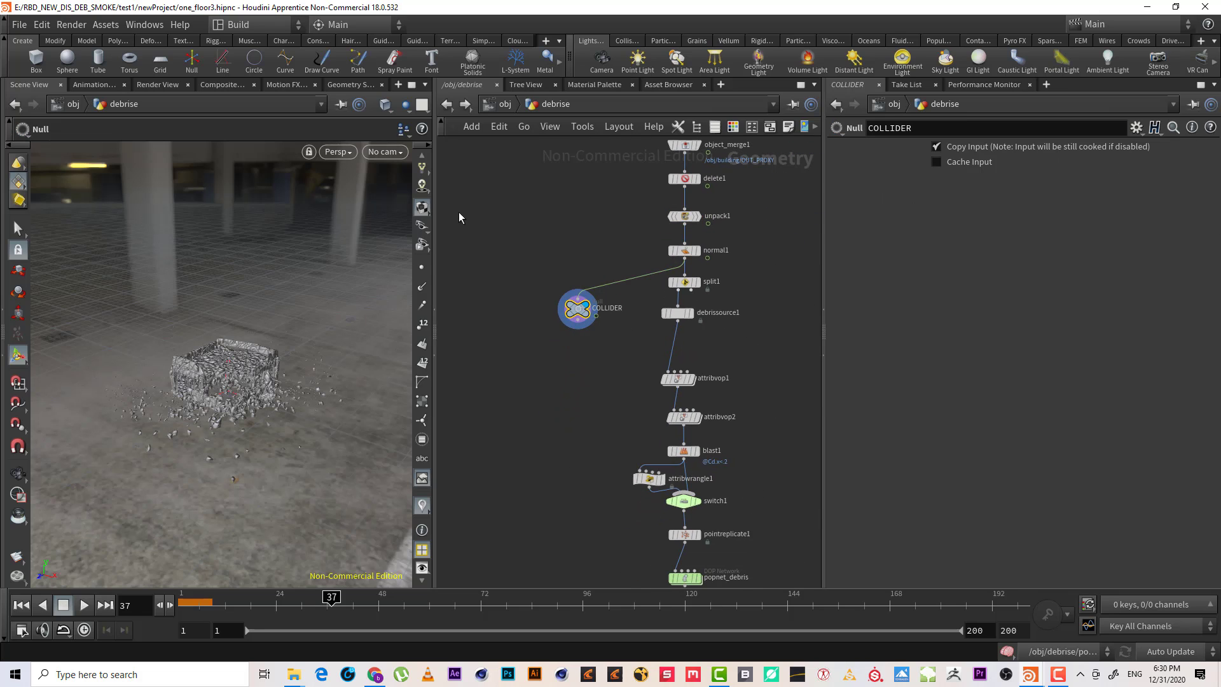
- Try the Deforming Object collision tool on render_building at frame 37, hide that object, and go back inside debrise
left_click(629, 41)
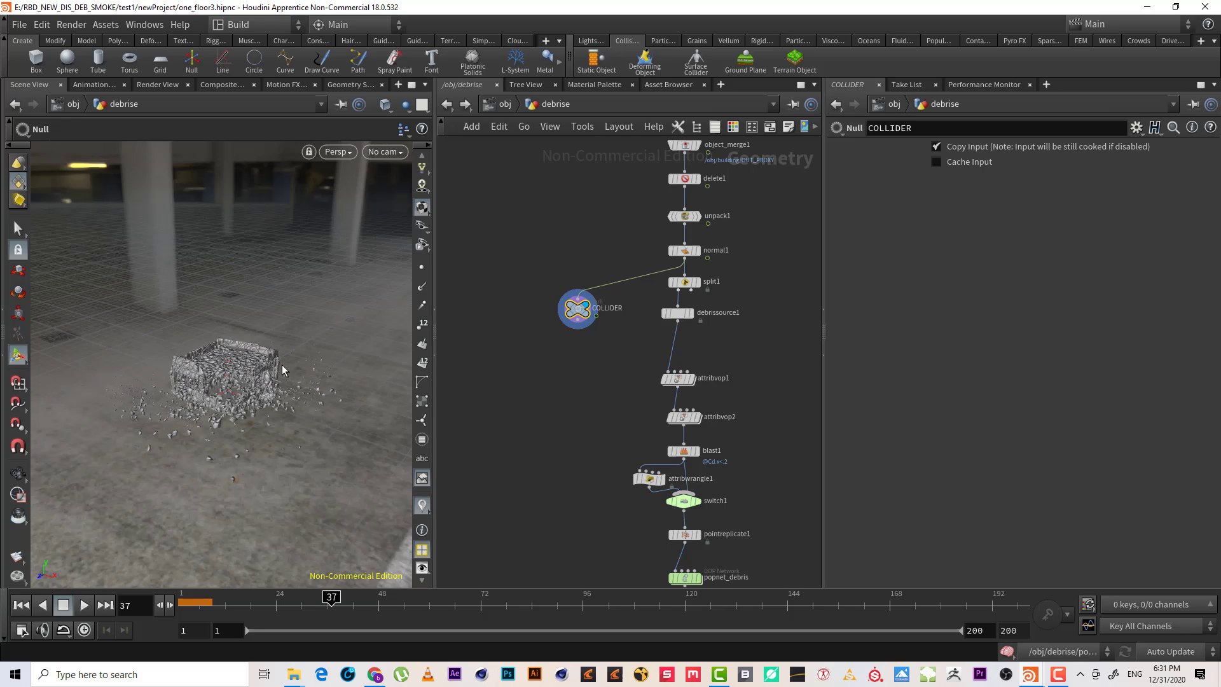
left_click(652, 68)
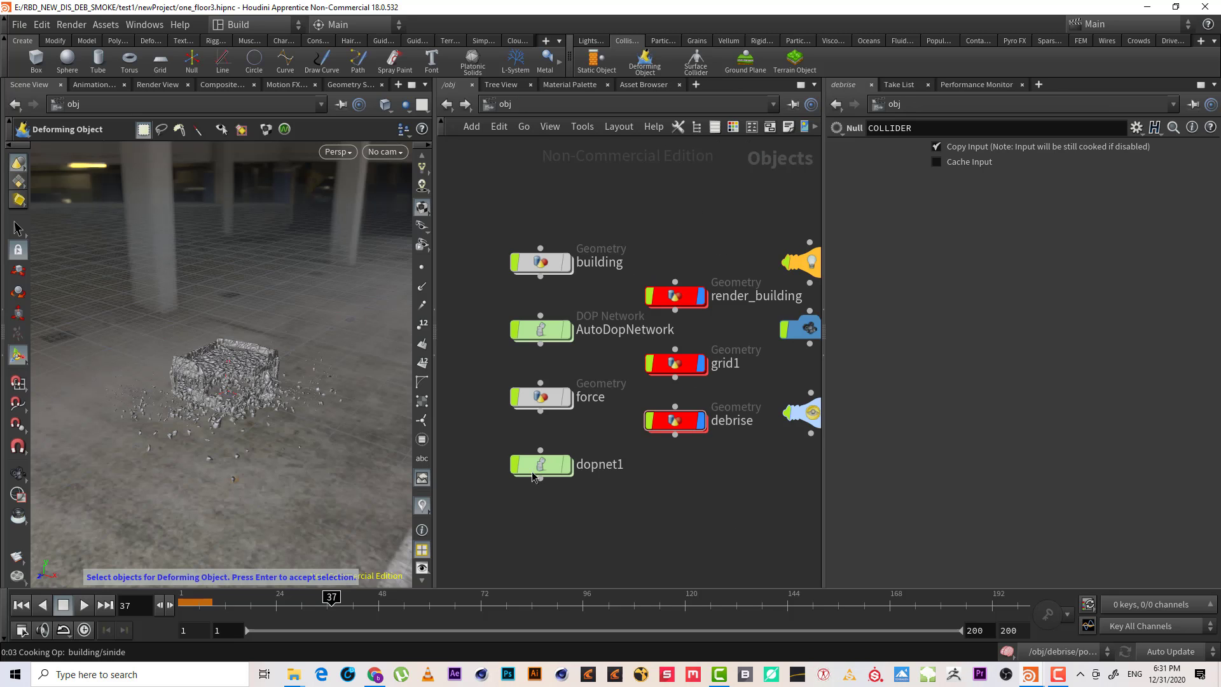
left_click(248, 375)
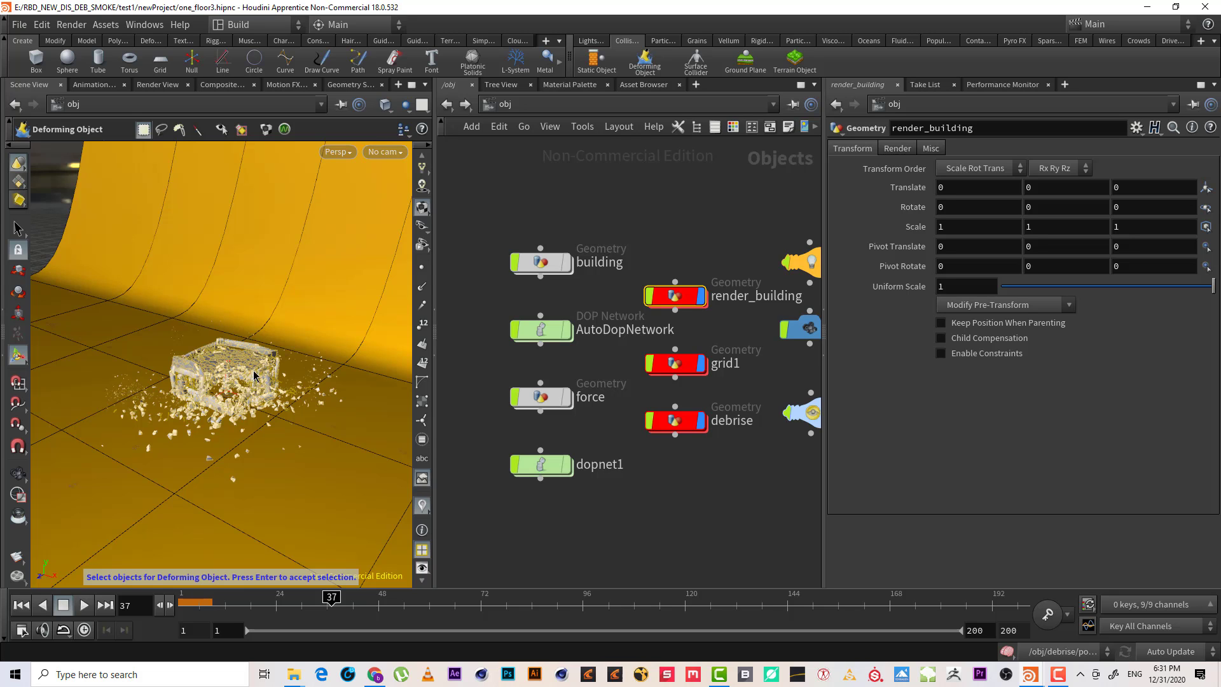
key("Return")
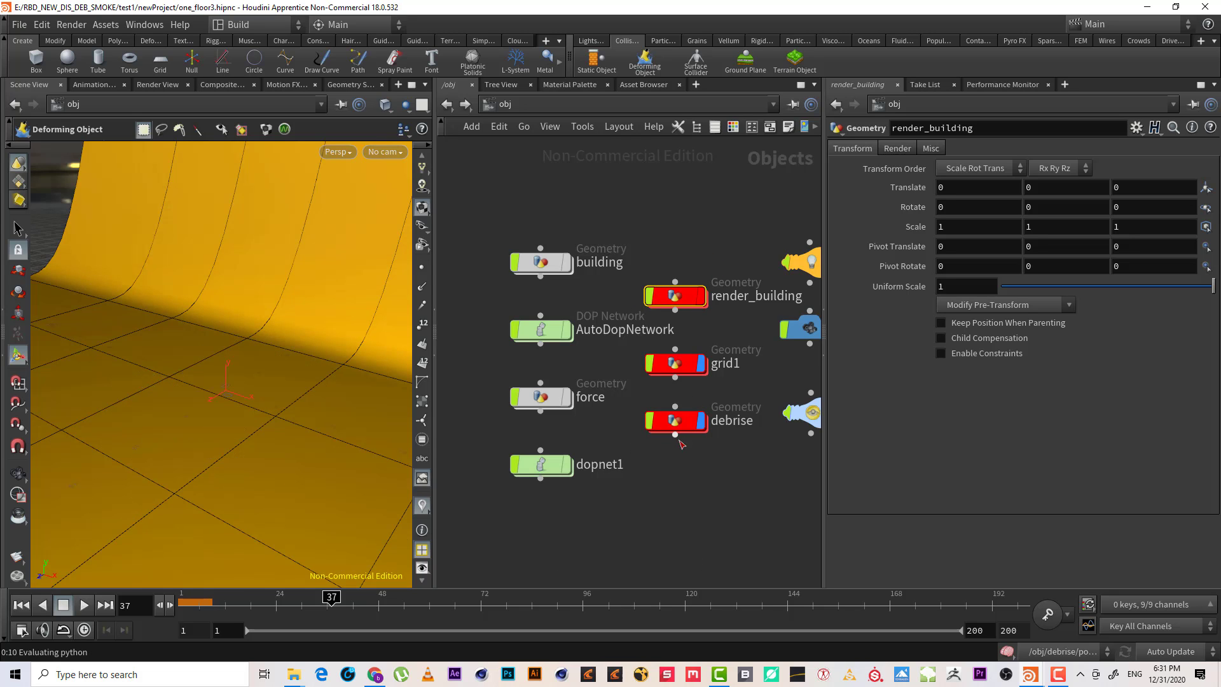
double_click(674, 420)
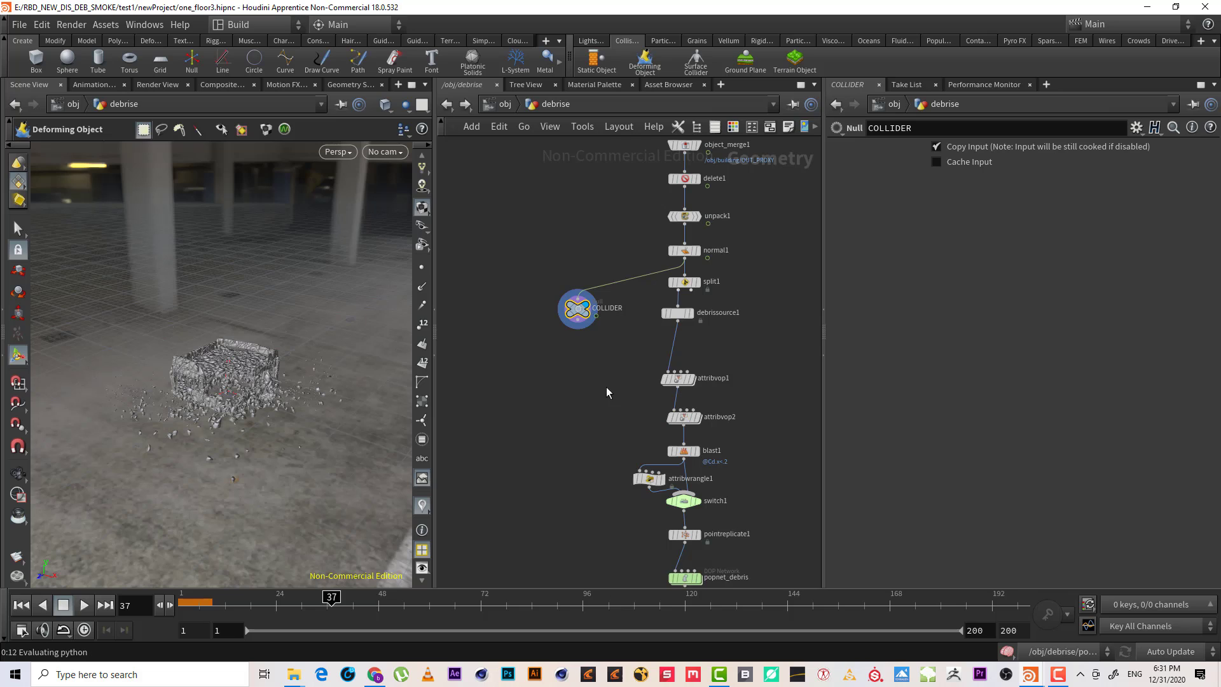
- Return to frame 1 and make debrise a Deforming Object collider with popnet_debris as the current simulation
left_click_drag(634, 365, 539, 256)
left_click(26, 606)
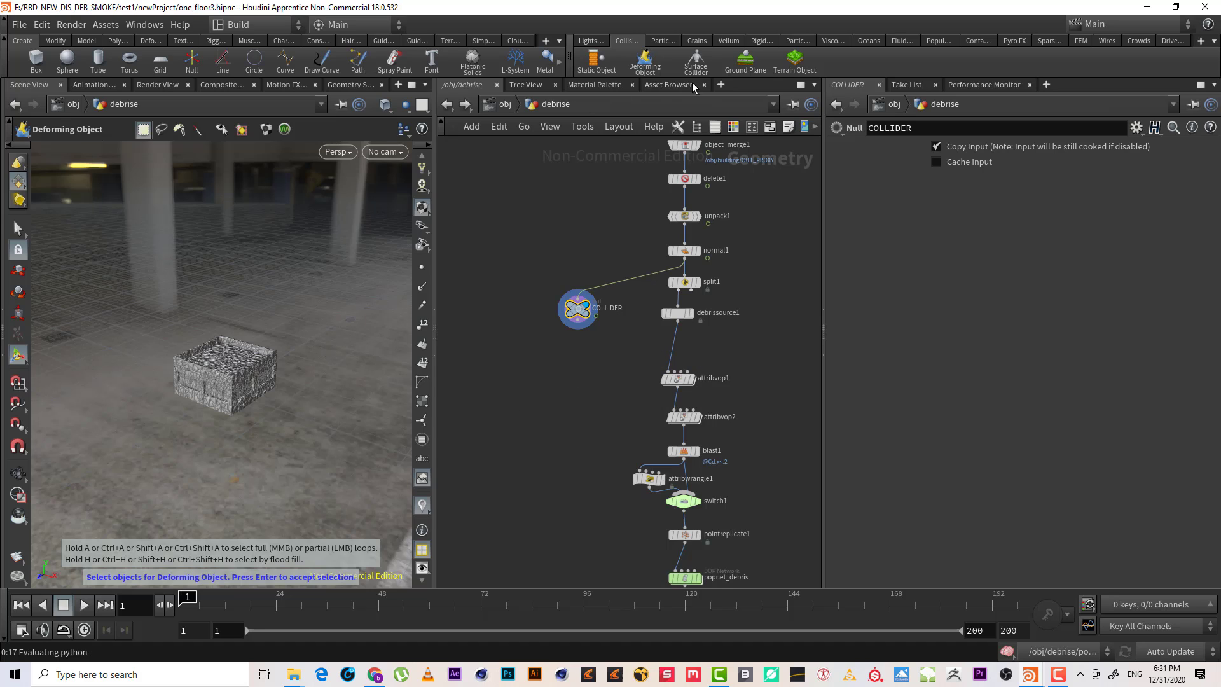
left_click(1058, 652)
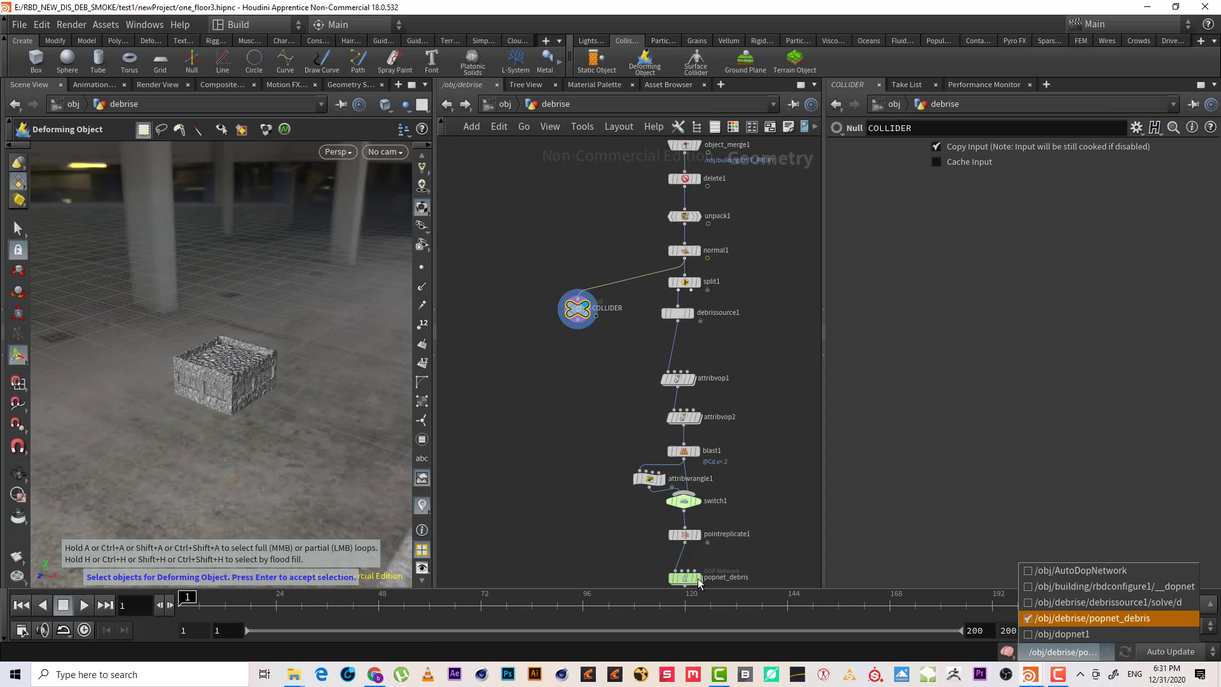
left_click(755, 491)
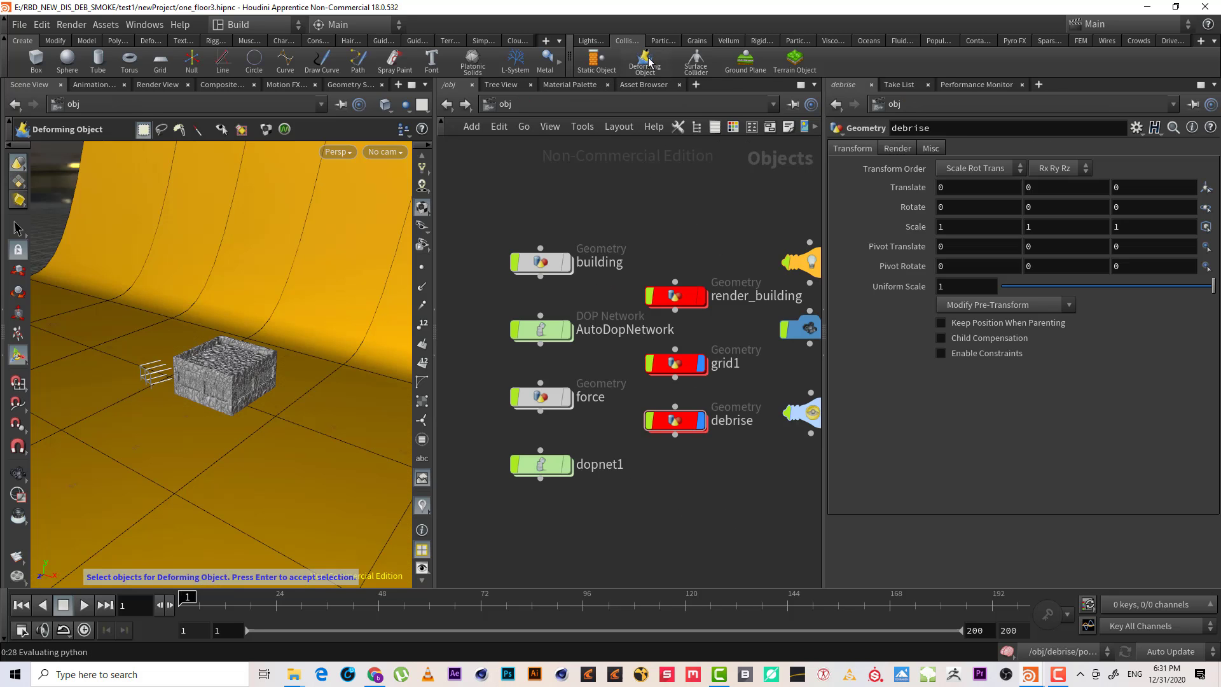
left_click(244, 373)
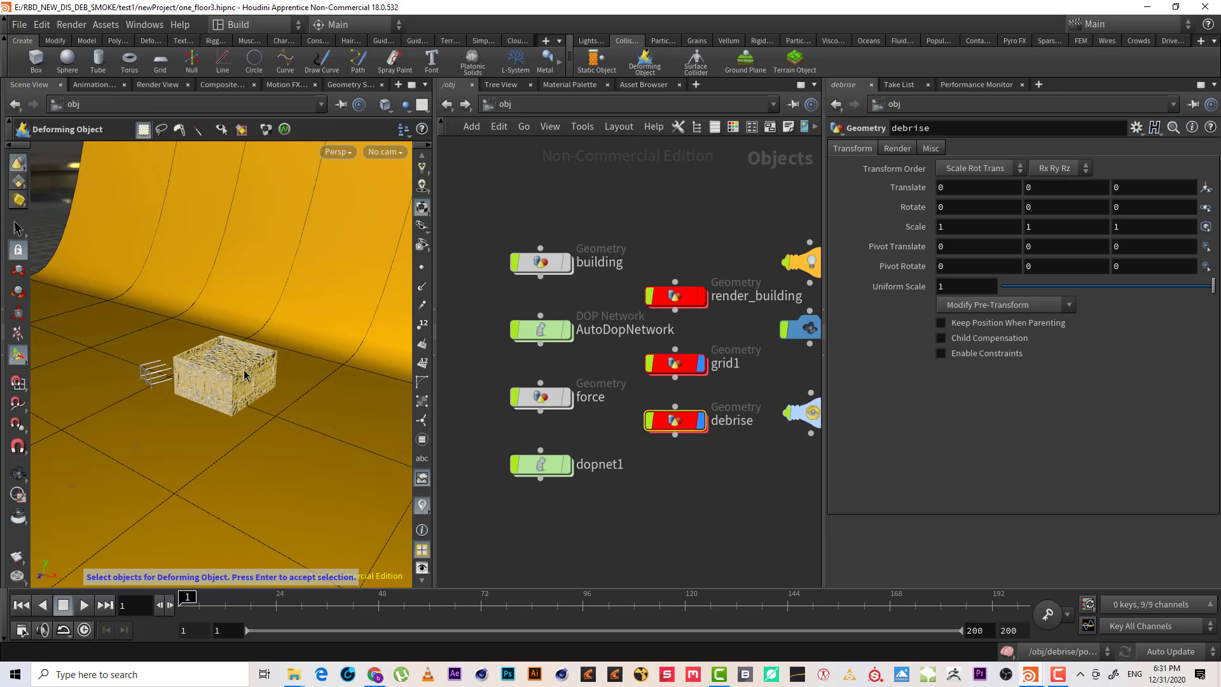
key("Return")
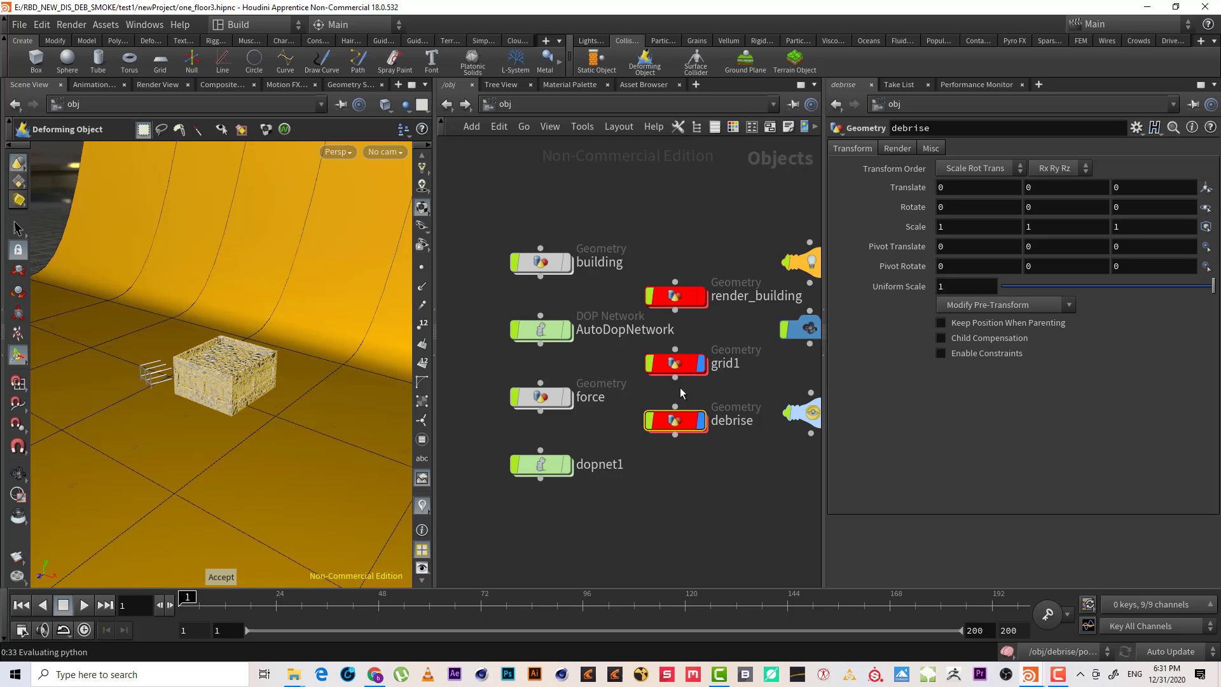
double_click(678, 422)
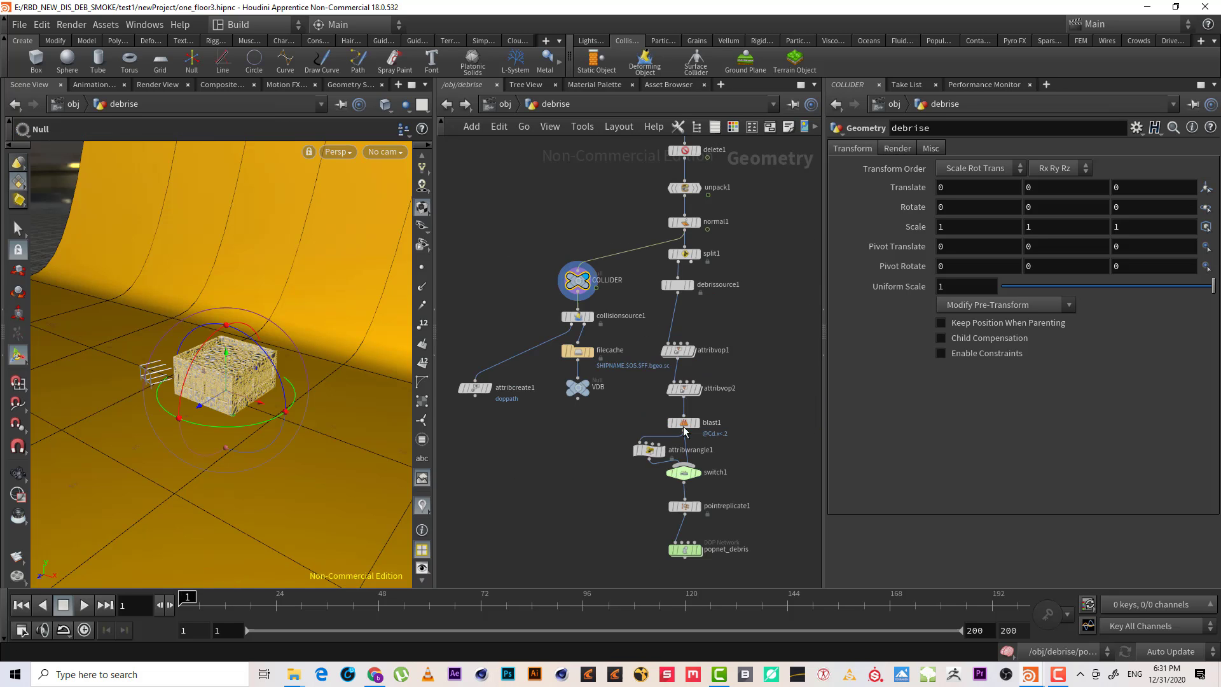
- Open the popnet_debris network, lay out all its nodes, and select the debrise static object
mouse_move(686, 558)
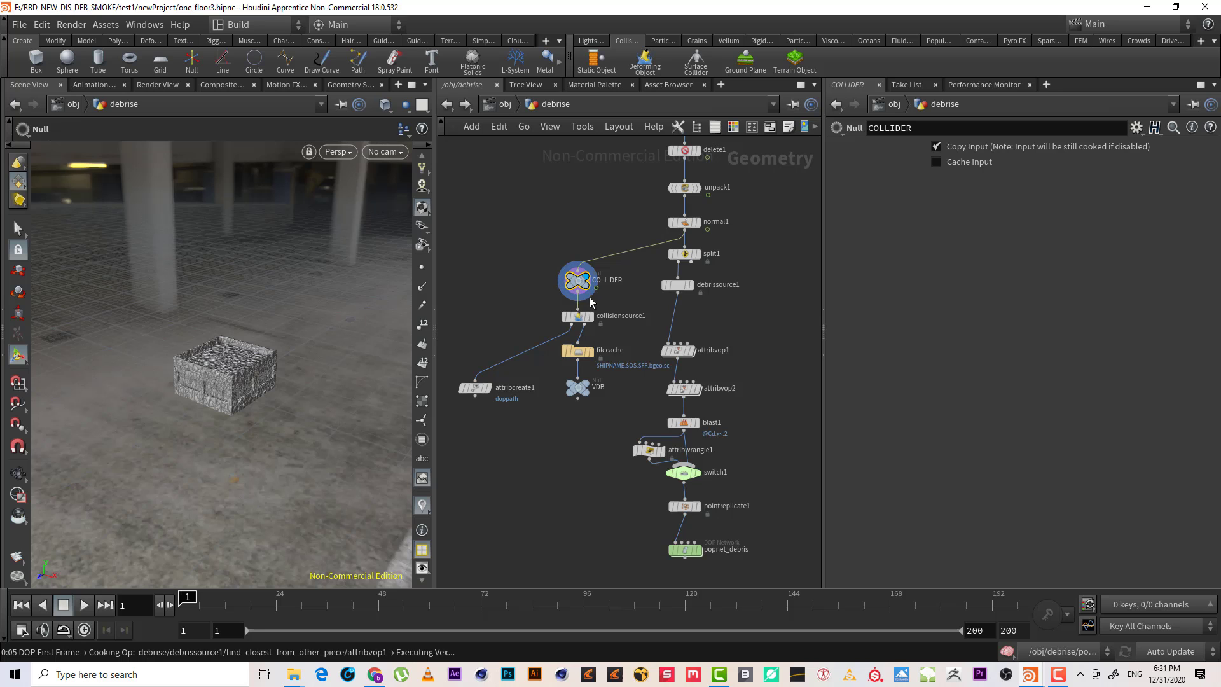
left_click(684, 549)
double_click(684, 546)
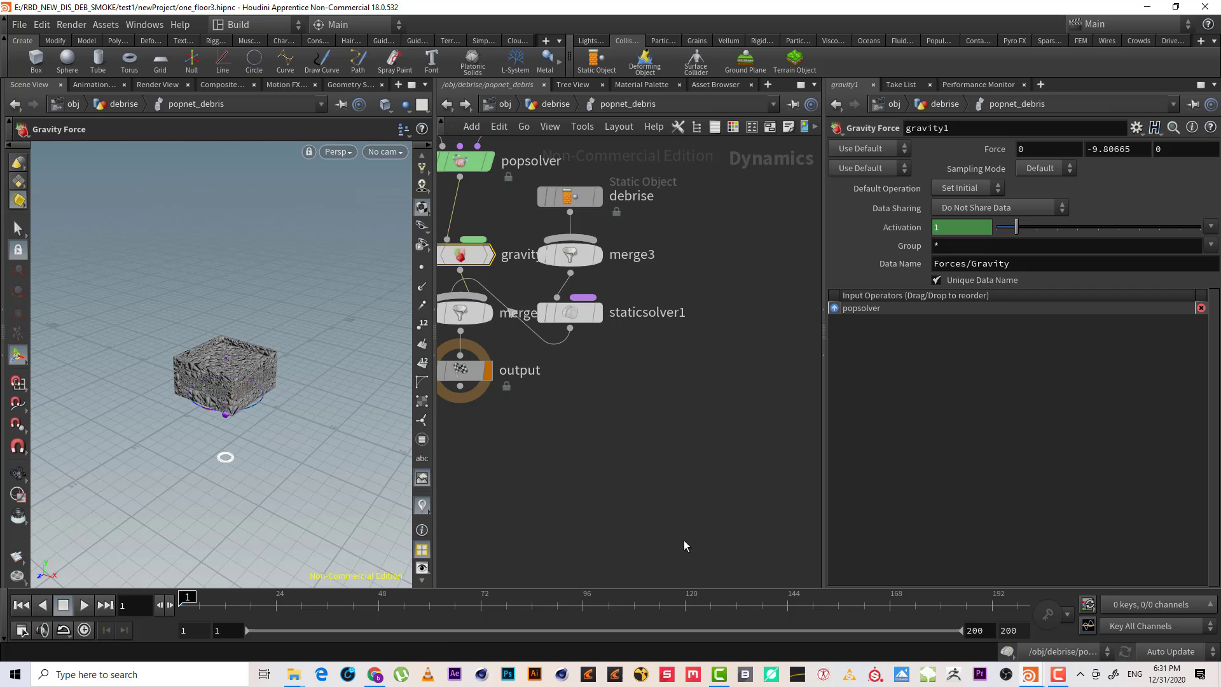
key("l")
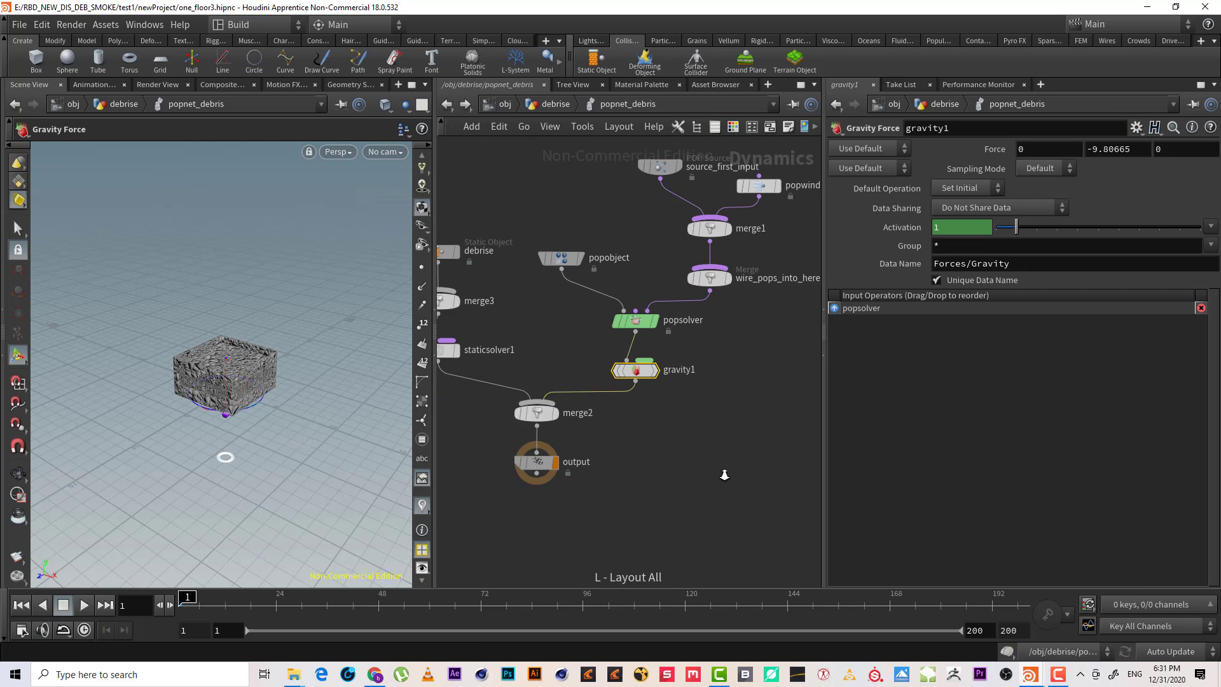
left_click_drag(574, 258, 503, 316)
- Turn off Display Geometry on the debrise static object and enable the Collision Guide in its RBD Solver volume settings
left_click(896, 348)
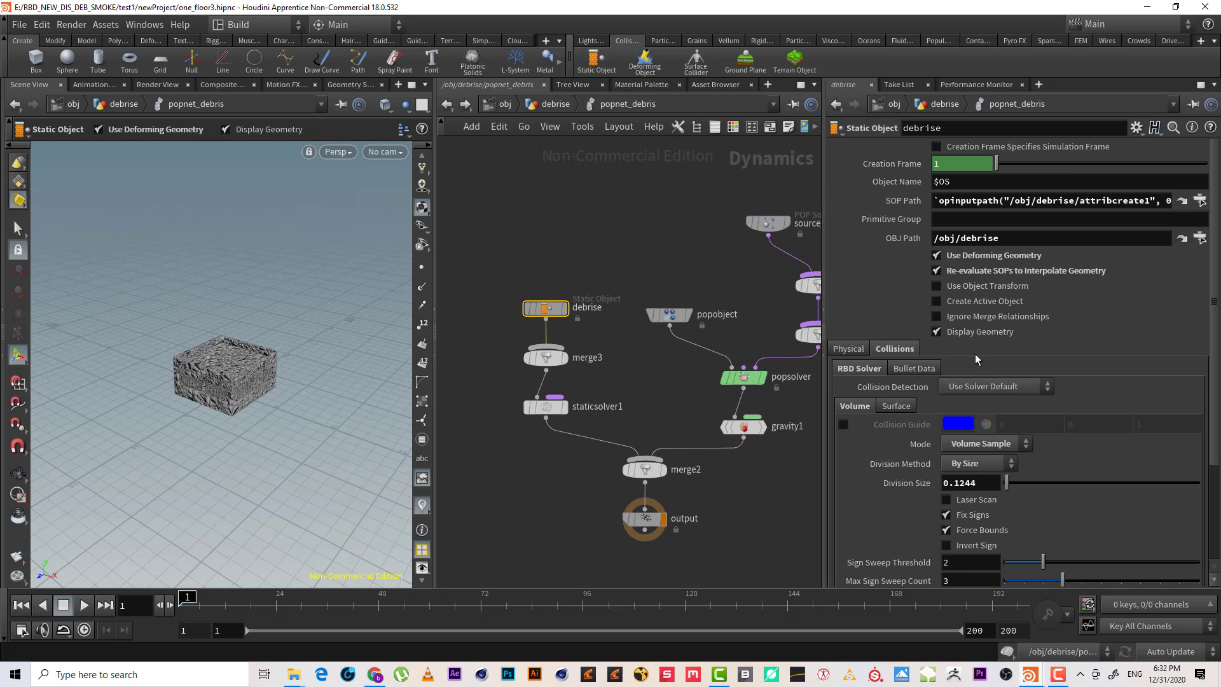
left_click(951, 331)
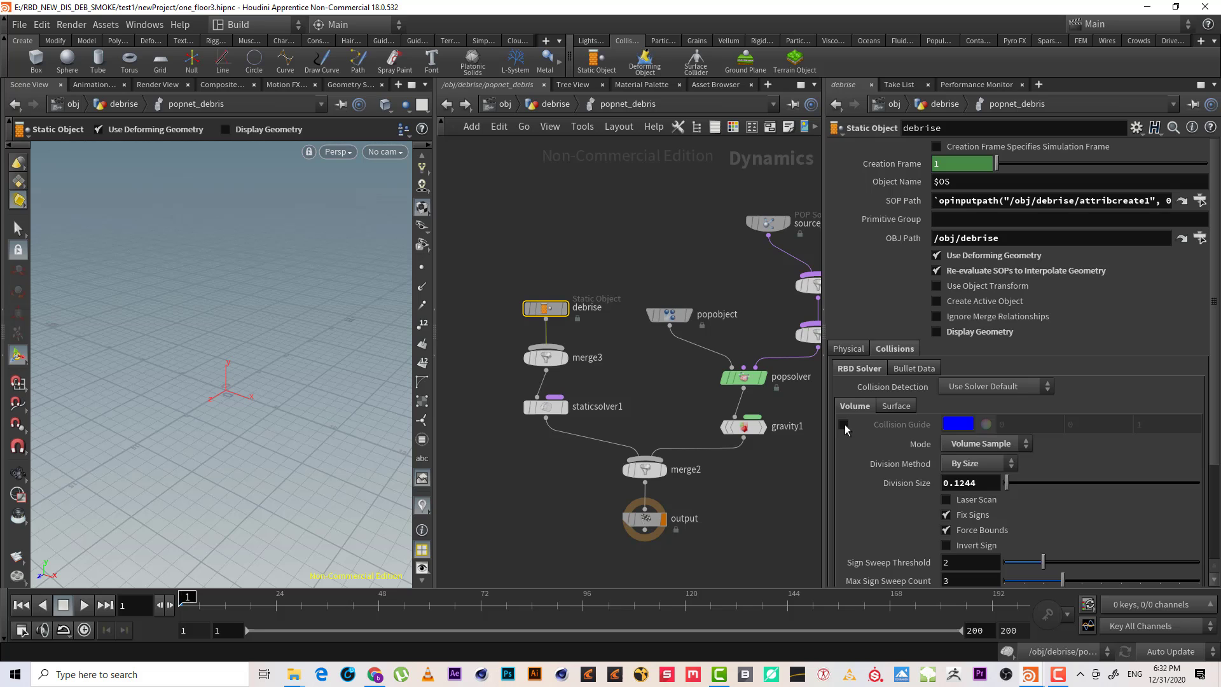
left_click(844, 425)
right_click_drag(302, 360, 441, 330, "alt")
left_click_drag(248, 374, 282, 375, "alt")
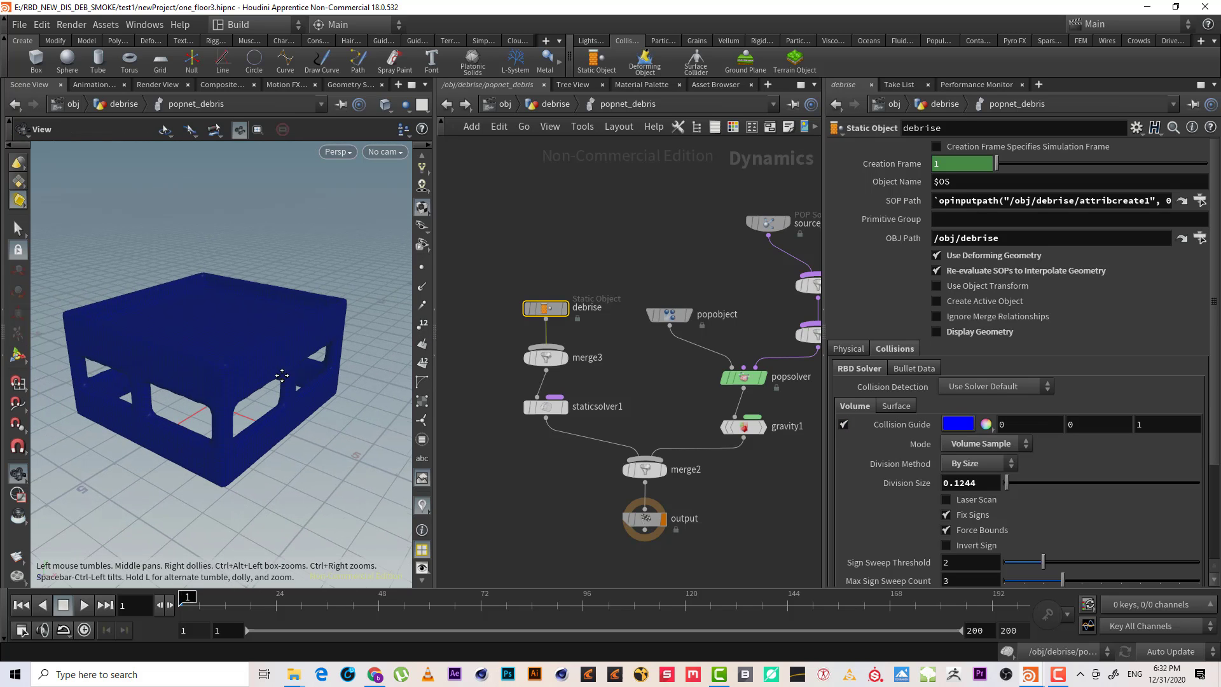
- Simulate to frame 14 and set the debrise static object's collision Division Size to 0.05, inspecting the collision volume
left_click(235, 608)
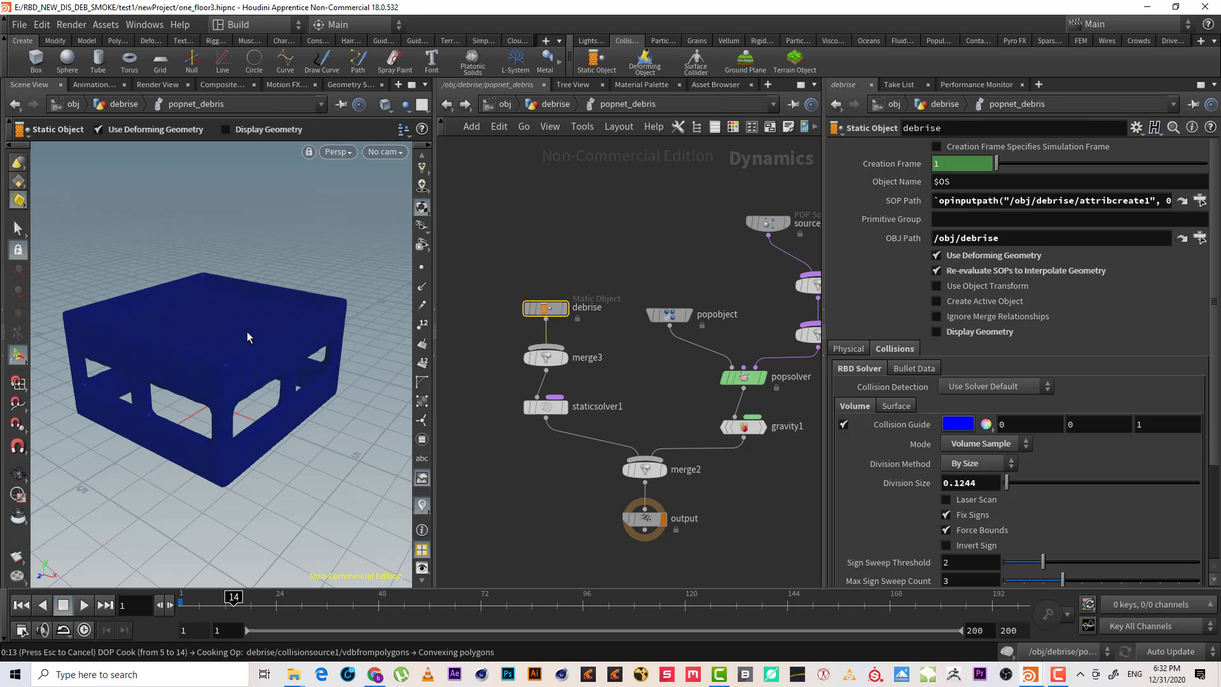
left_click(1065, 677)
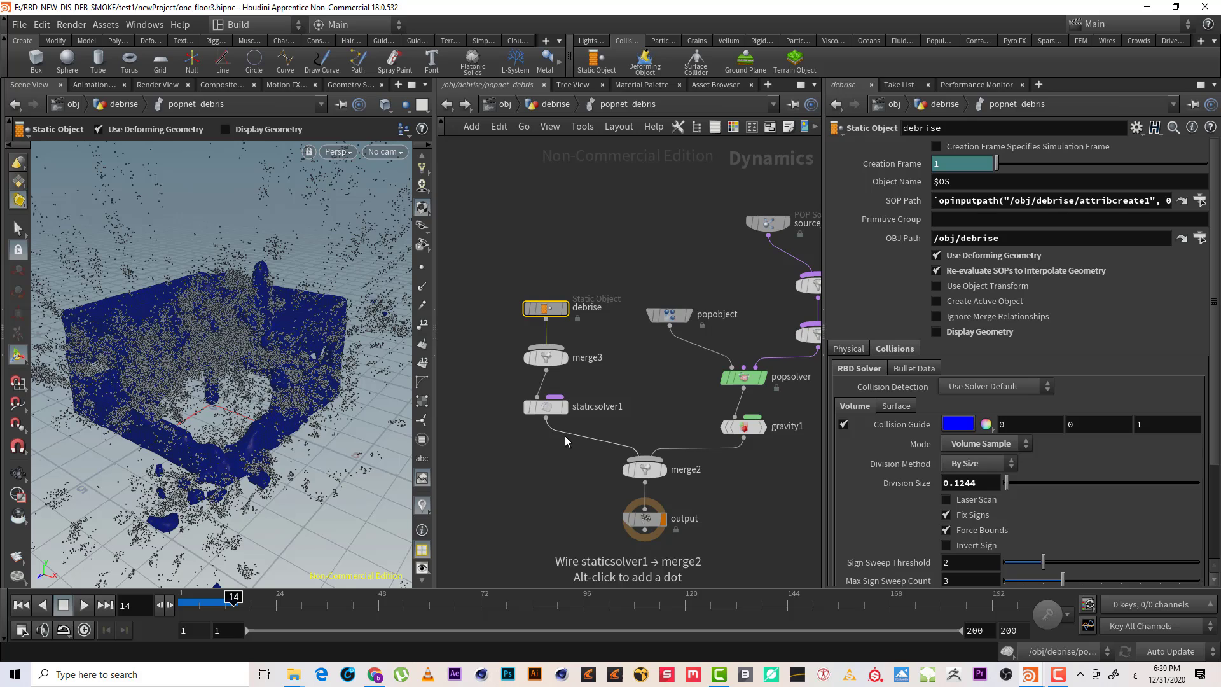
left_click_drag(952, 483, 1024, 473)
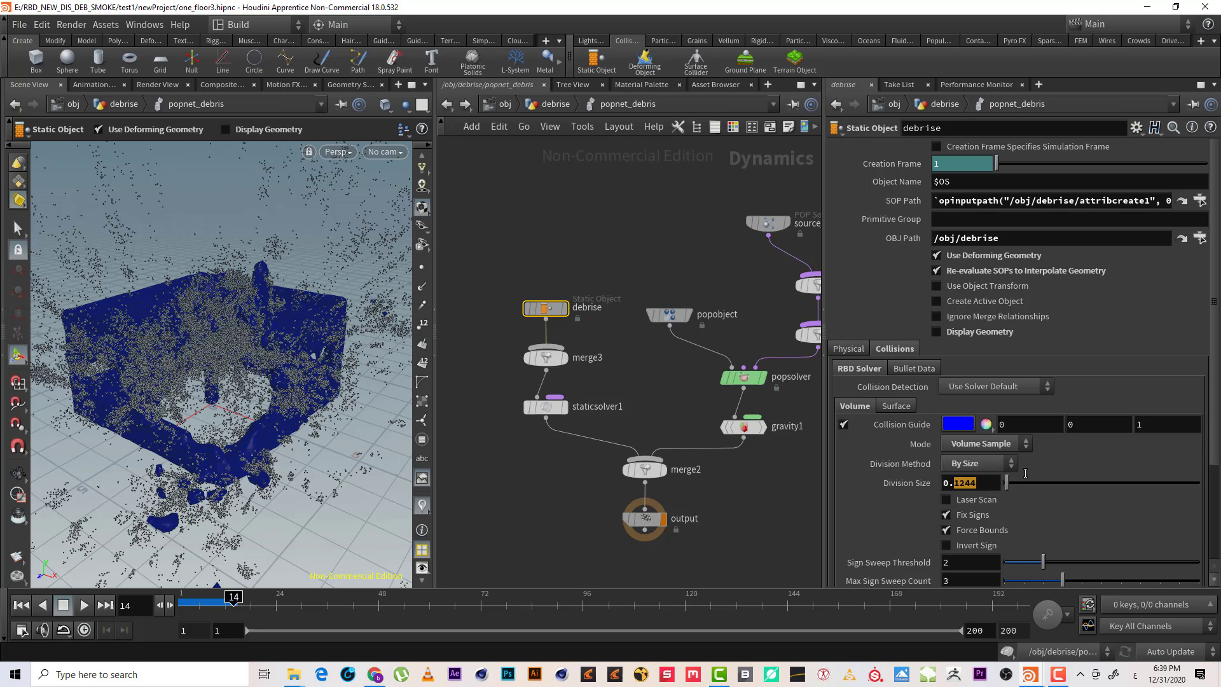
type("05")
key("Return")
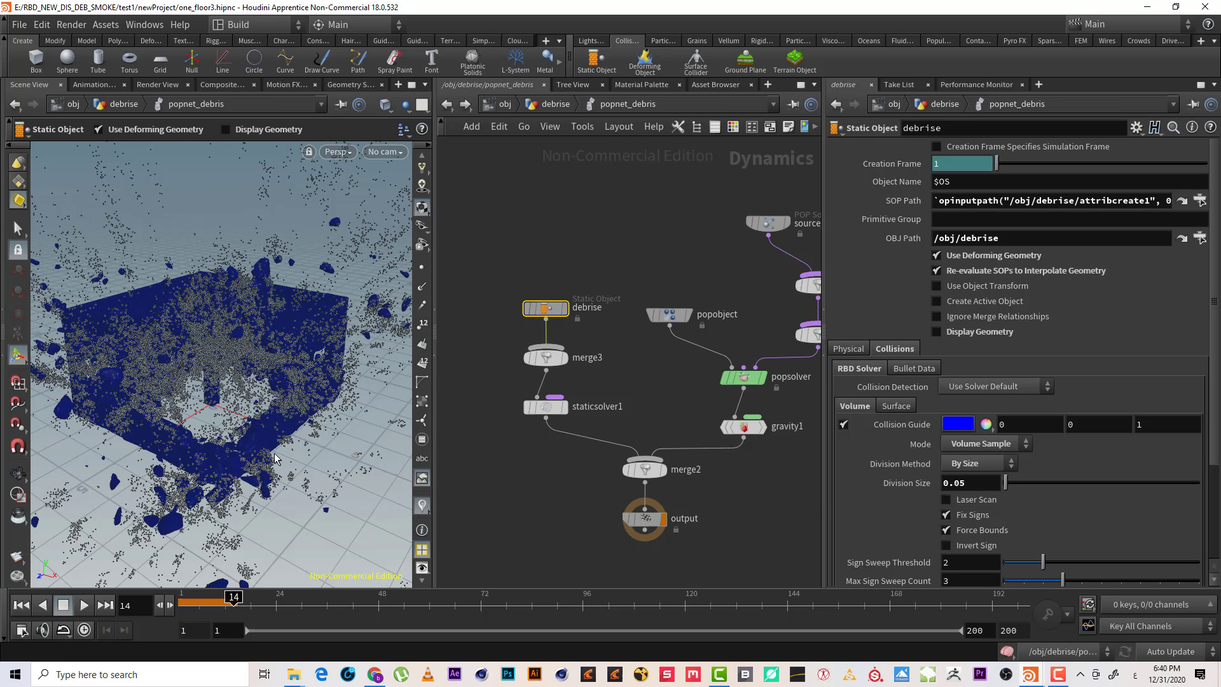
mouse_move(248, 359)
left_mouse_down("alt")
mouse_move(218, 390)
mouse_move(237, 379)
left_mouse_up("alt")
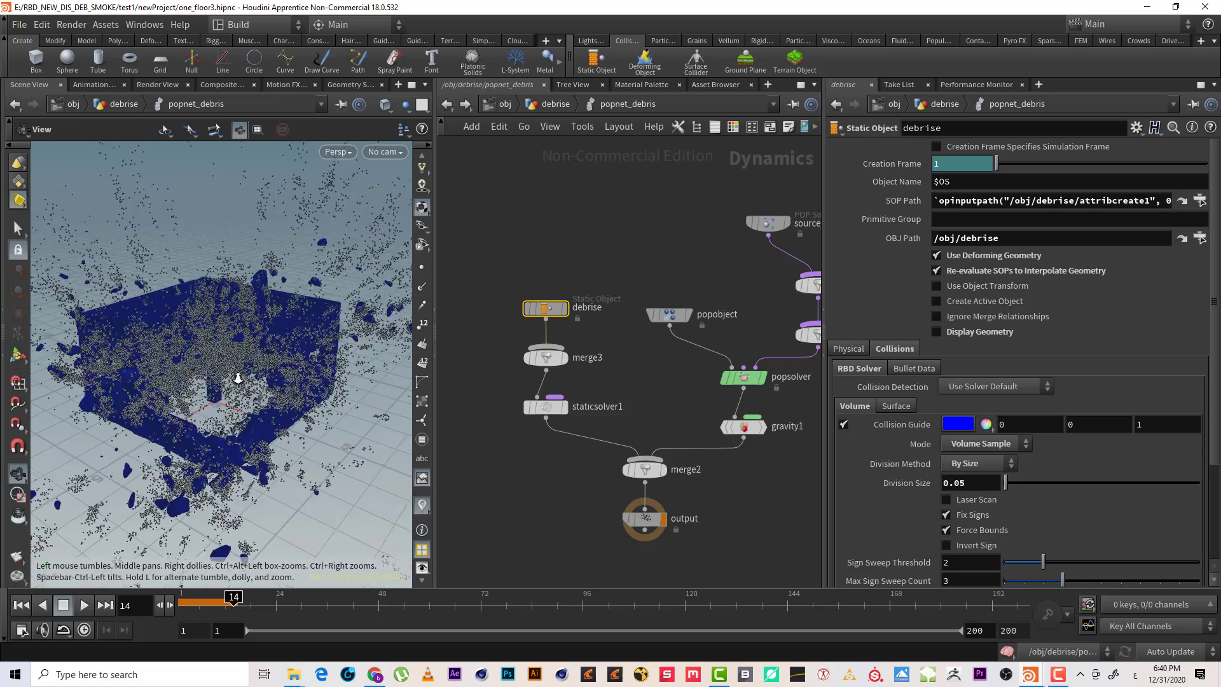
right_click_drag(238, 379, 331, 350, "alt")
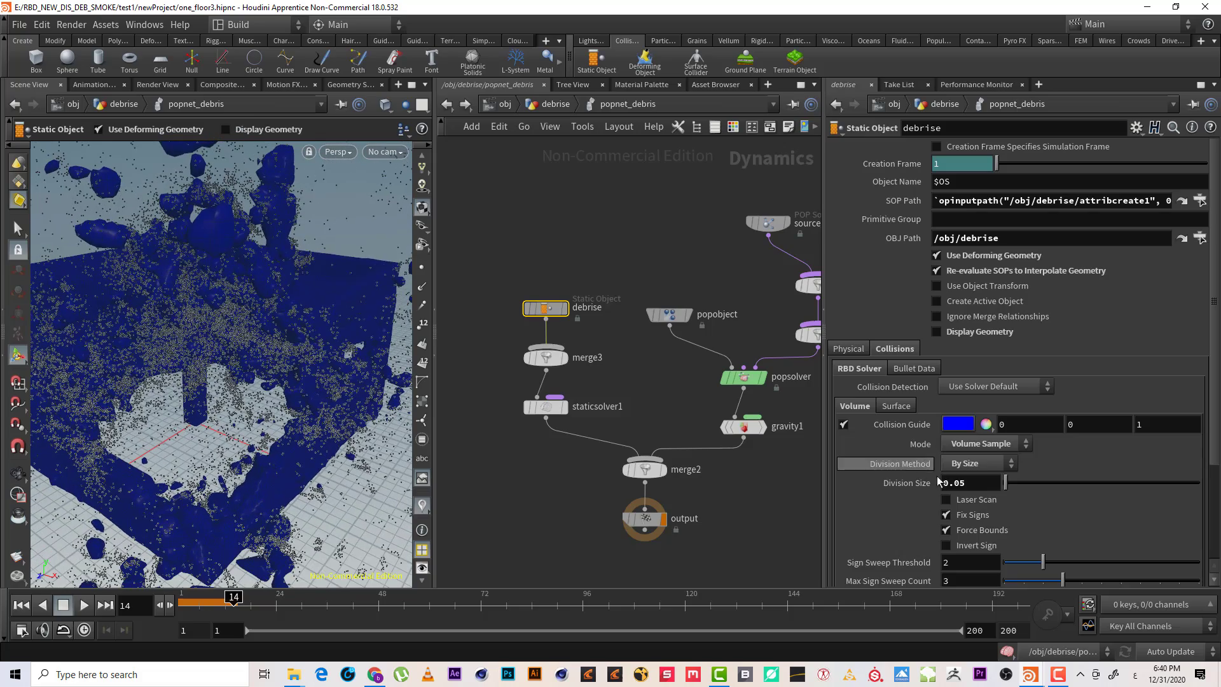
right_click_drag(265, 316, 189, 361, "alt")
left_click_drag(217, 361, 274, 337, "alt")
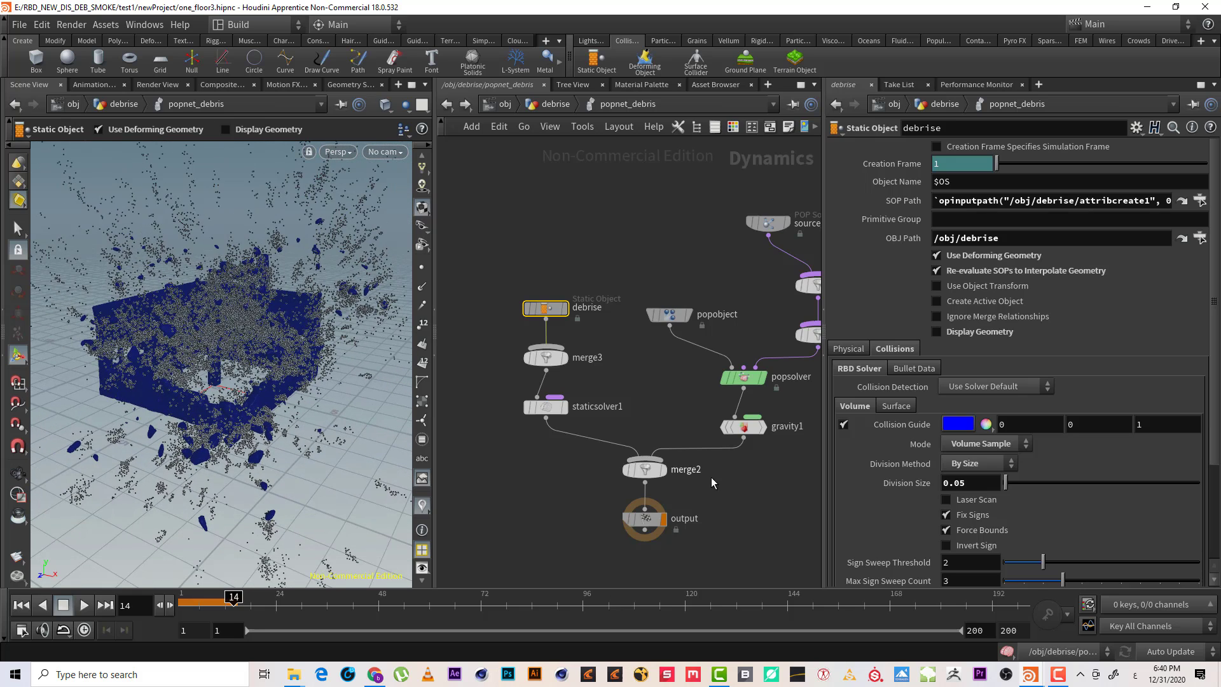
- Move the output node farther below merge2 to make room in the popnet_debris network
middle_click_drag(757, 498, 662, 423)
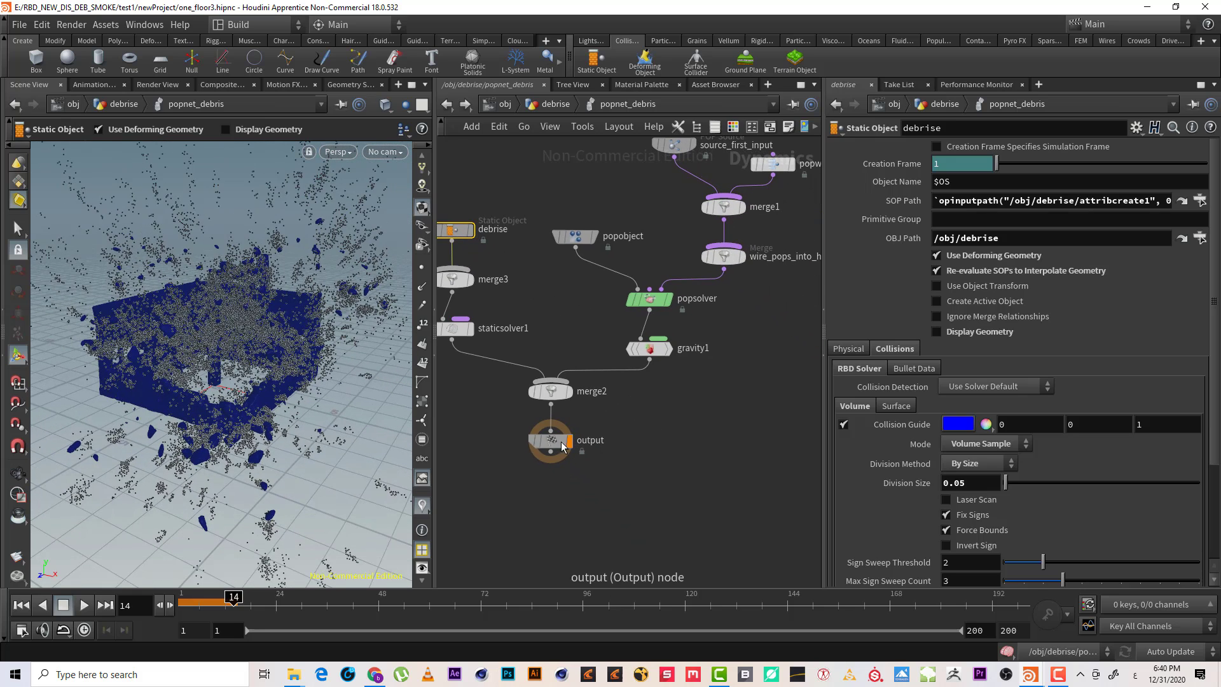
left_click_drag(548, 447, 551, 507)
middle_click_drag(615, 442, 669, 455)
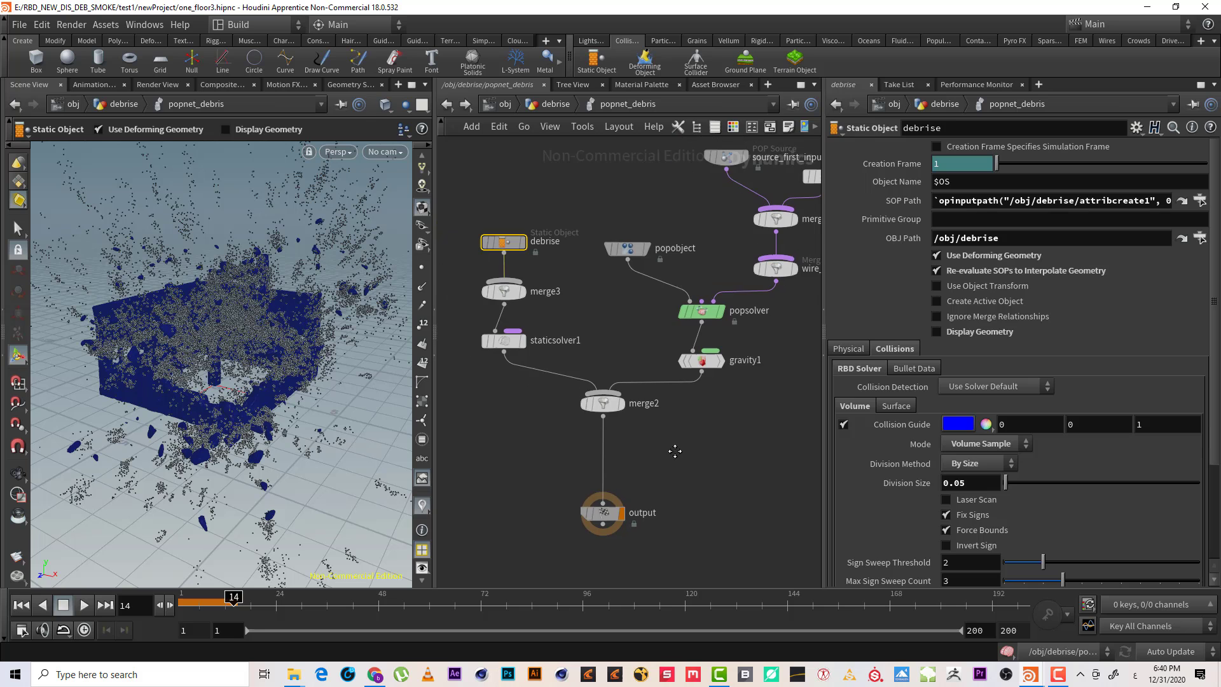
left_click_drag(252, 400, 318, 375, "alt")
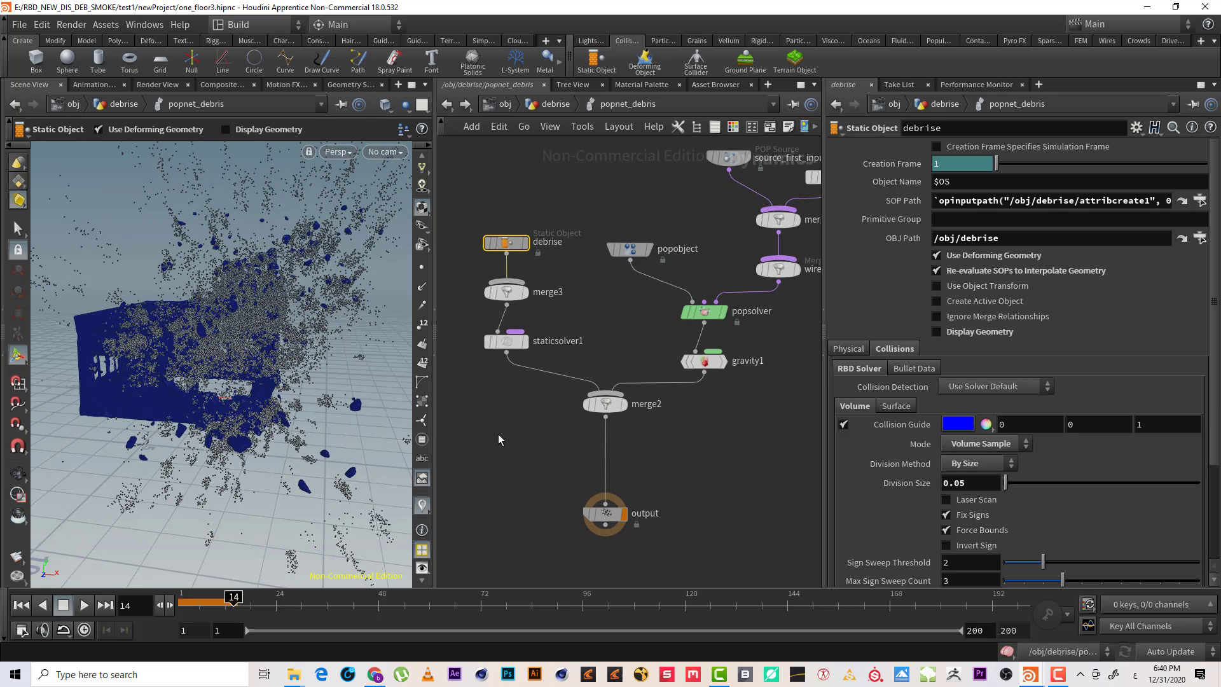
- Add a Ground Plane node beside the staticsolver1 node in the popnet_debris network
middle_click_drag(488, 425, 606, 436)
key("Tab")
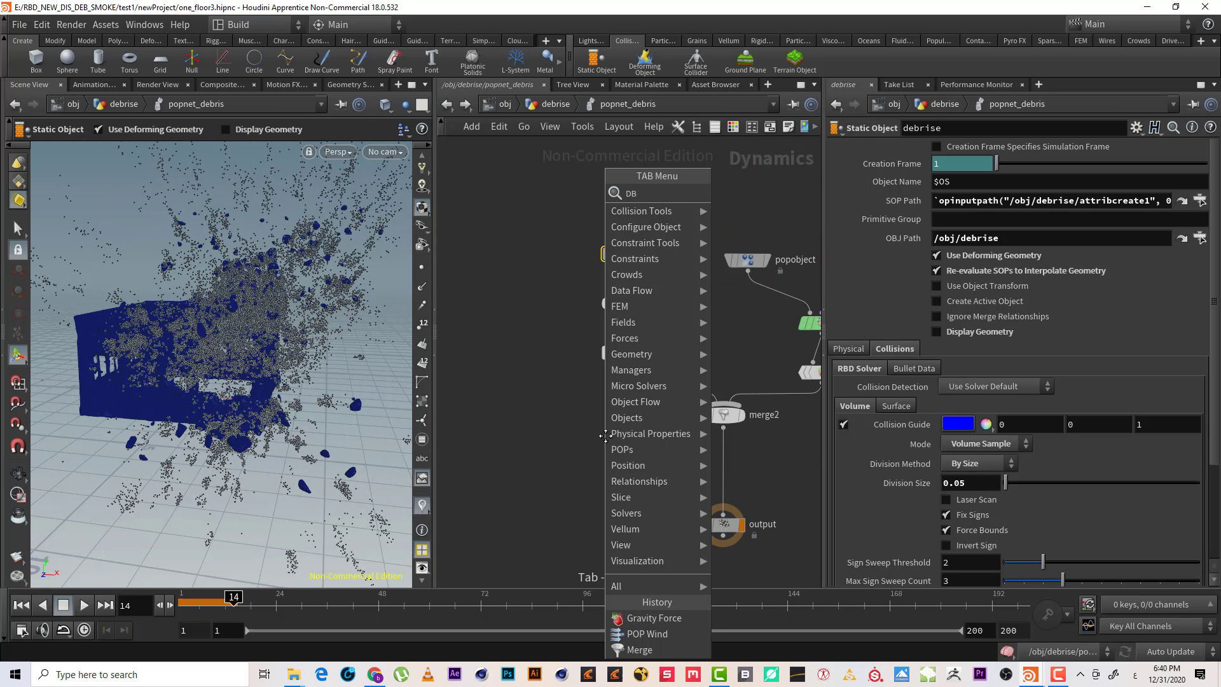
type("DB")
key("BackSpace")
key("BackSpace")
key("alt+shift")
type("gro")
key("Return")
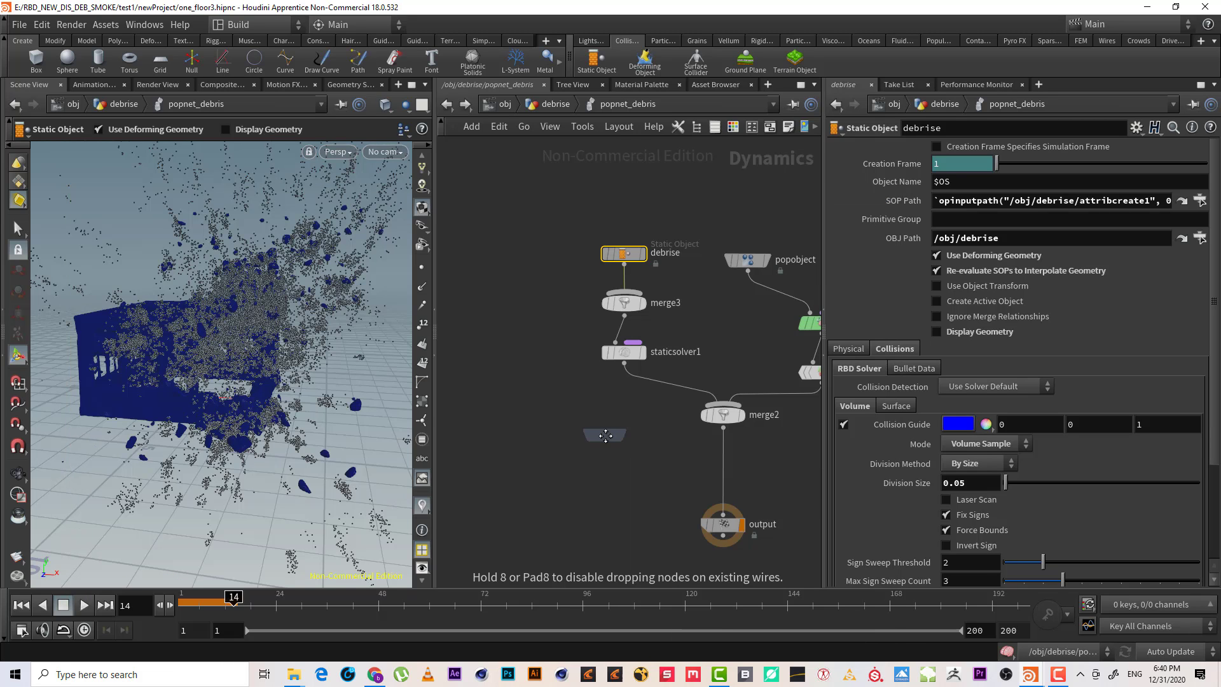
left_click(550, 388)
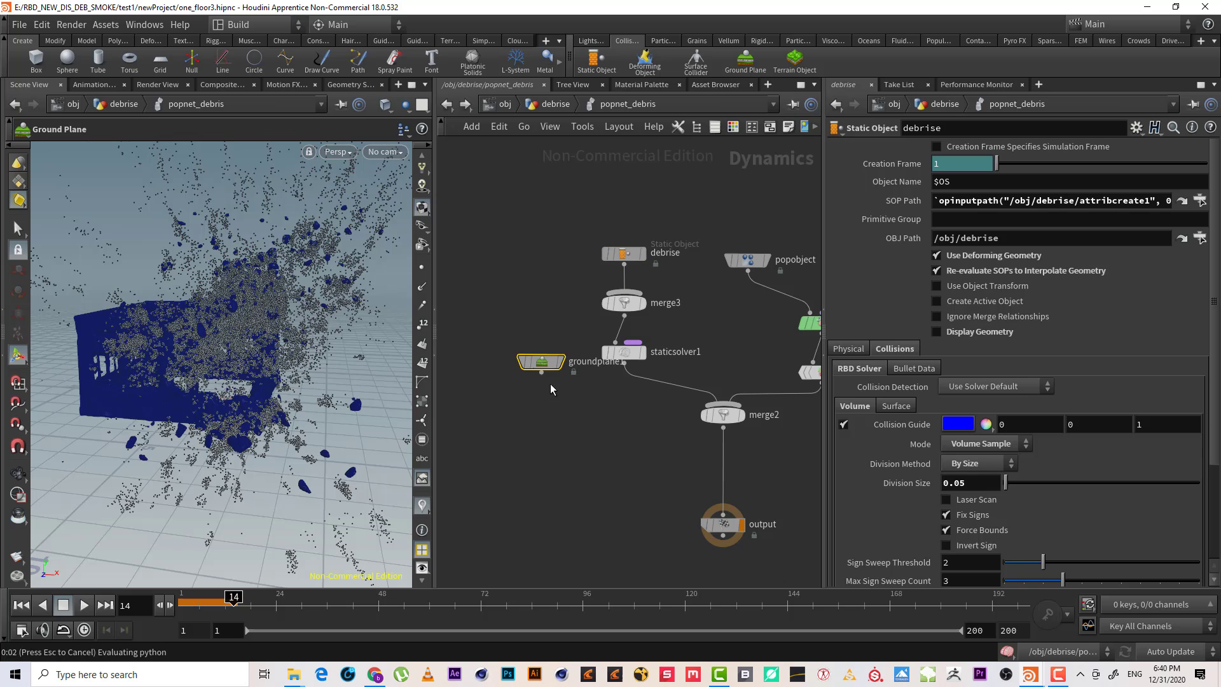
- Wire groundplane1 into merge2 and order it between staticsolver1 and gravity1 in the merge's input operators
left_click(541, 373)
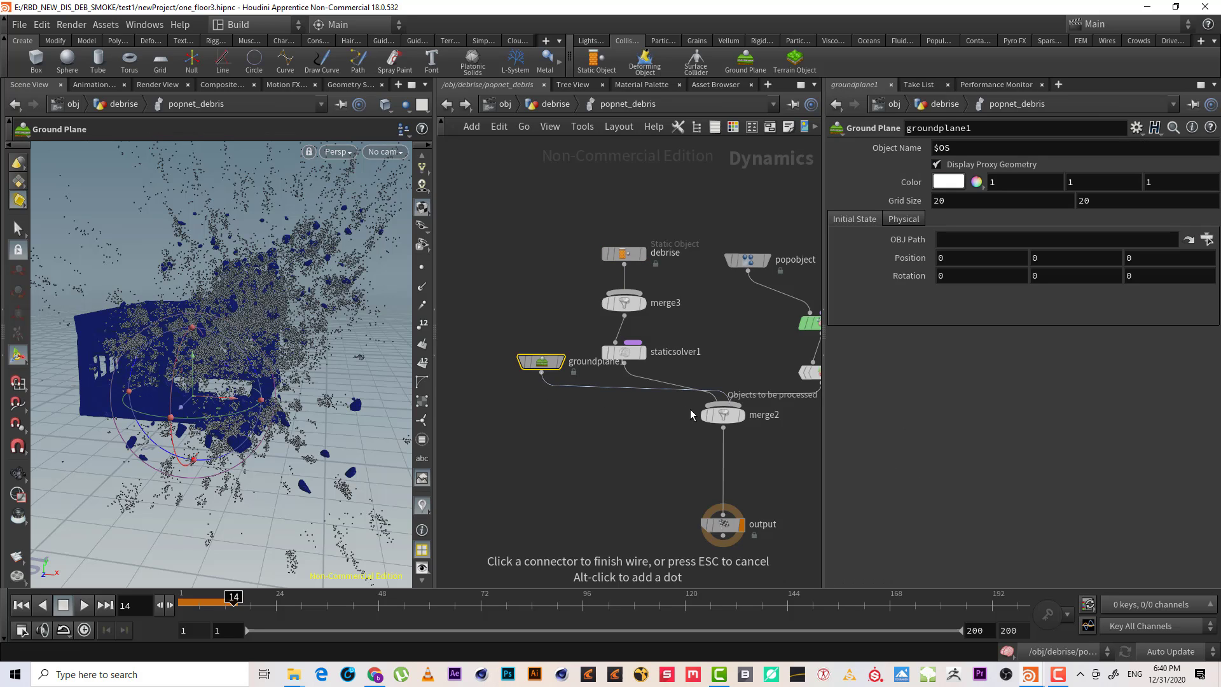
left_click(725, 412)
left_click(723, 427)
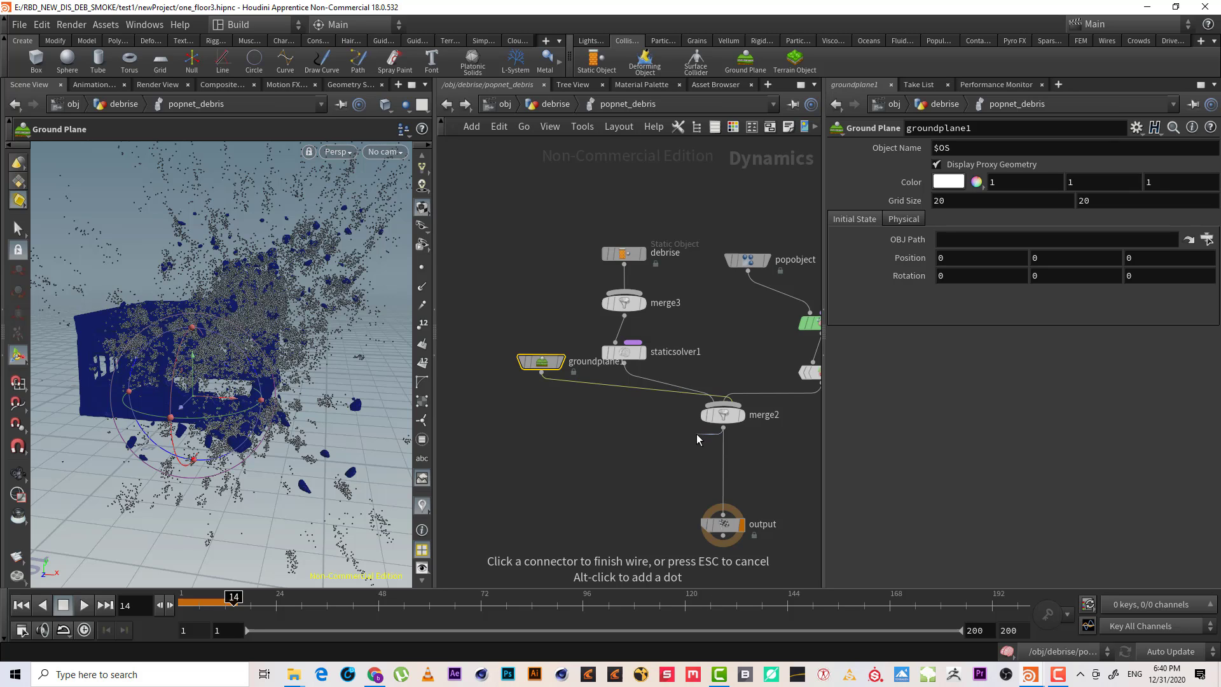
left_click(726, 421)
middle_click_drag(787, 456, 677, 486)
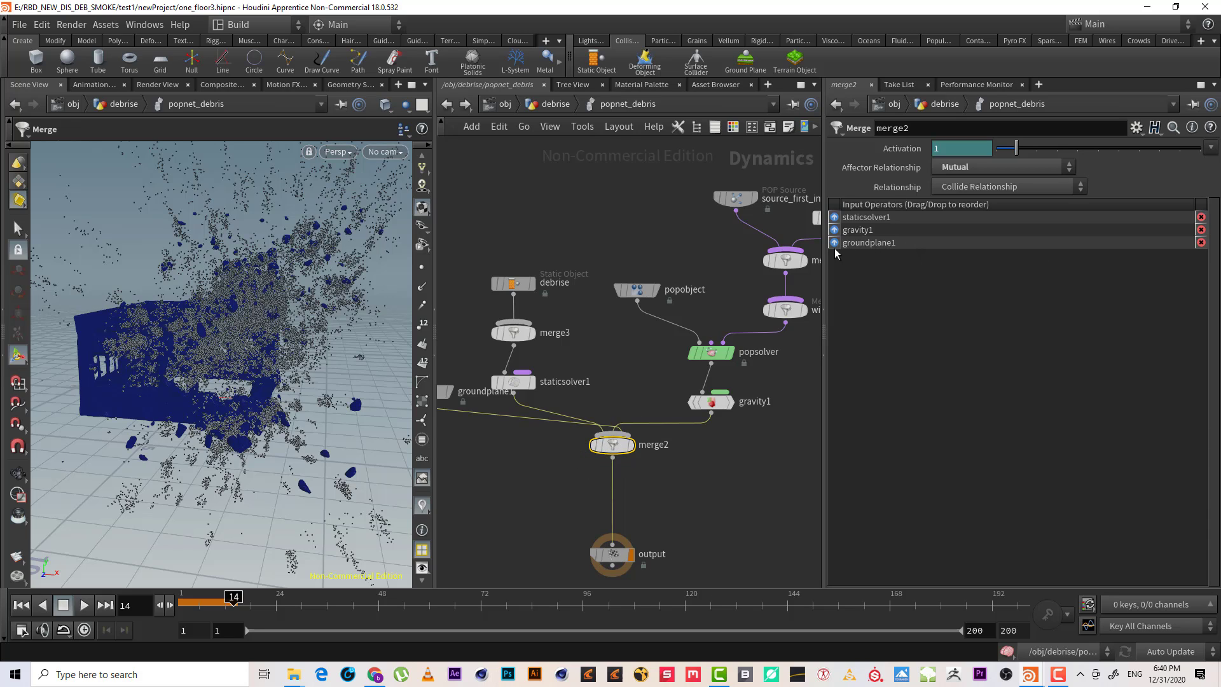
left_click_drag(834, 230, 839, 248)
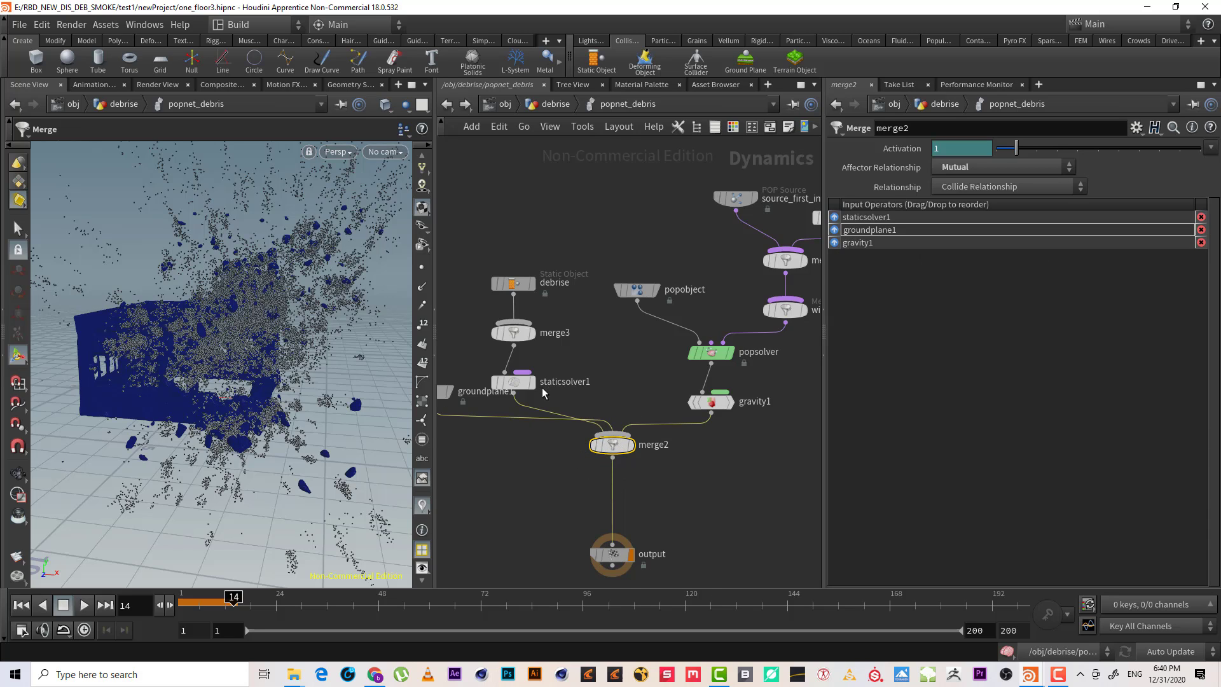
- Rearrange the network by shifting the debrise, merge3 and staticsolver1 branch aside and placing groundplane1 between it and merge2
middle_click_drag(599, 378, 687, 367)
left_click_drag(473, 486, 662, 341)
left_click_drag(654, 218, 560, 435)
left_click_drag(667, 341, 590, 351)
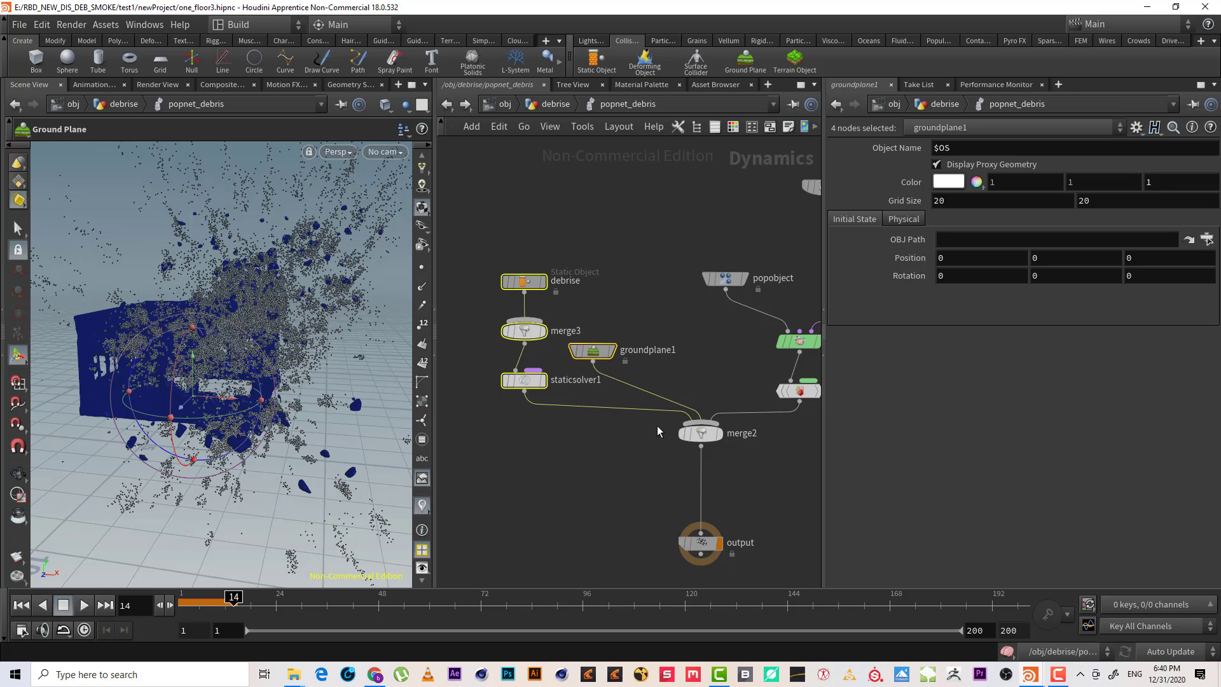
middle_click_drag(619, 434, 564, 427)
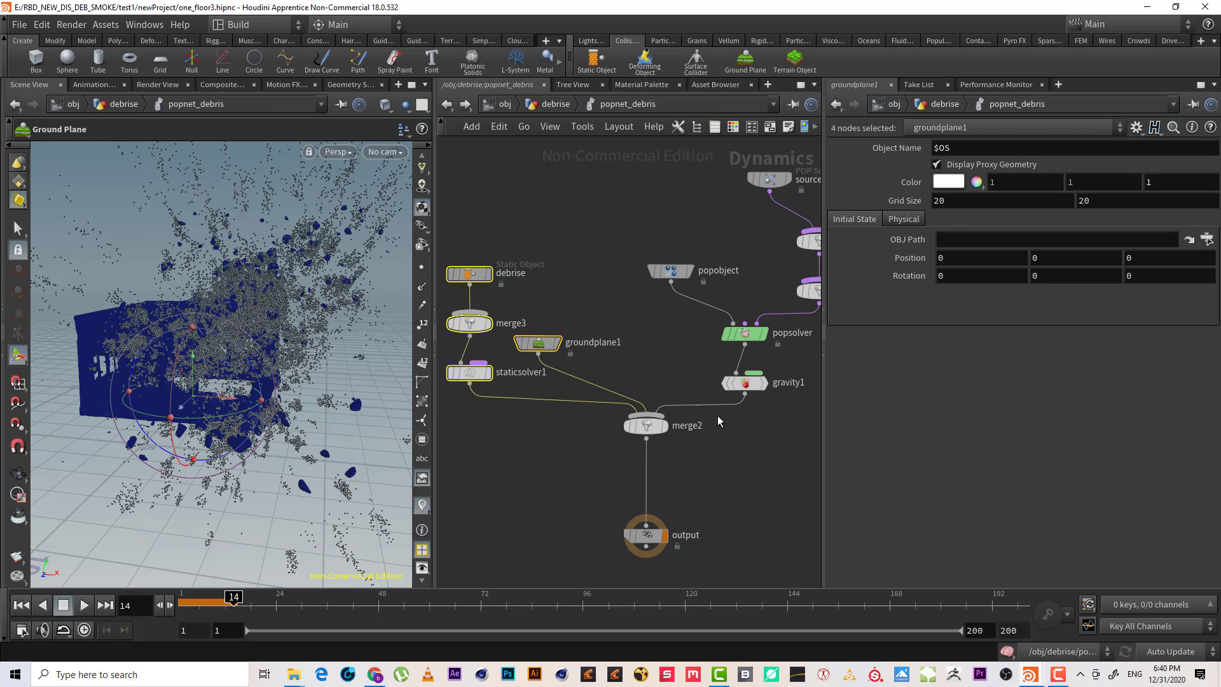
middle_click_drag(715, 421, 689, 367)
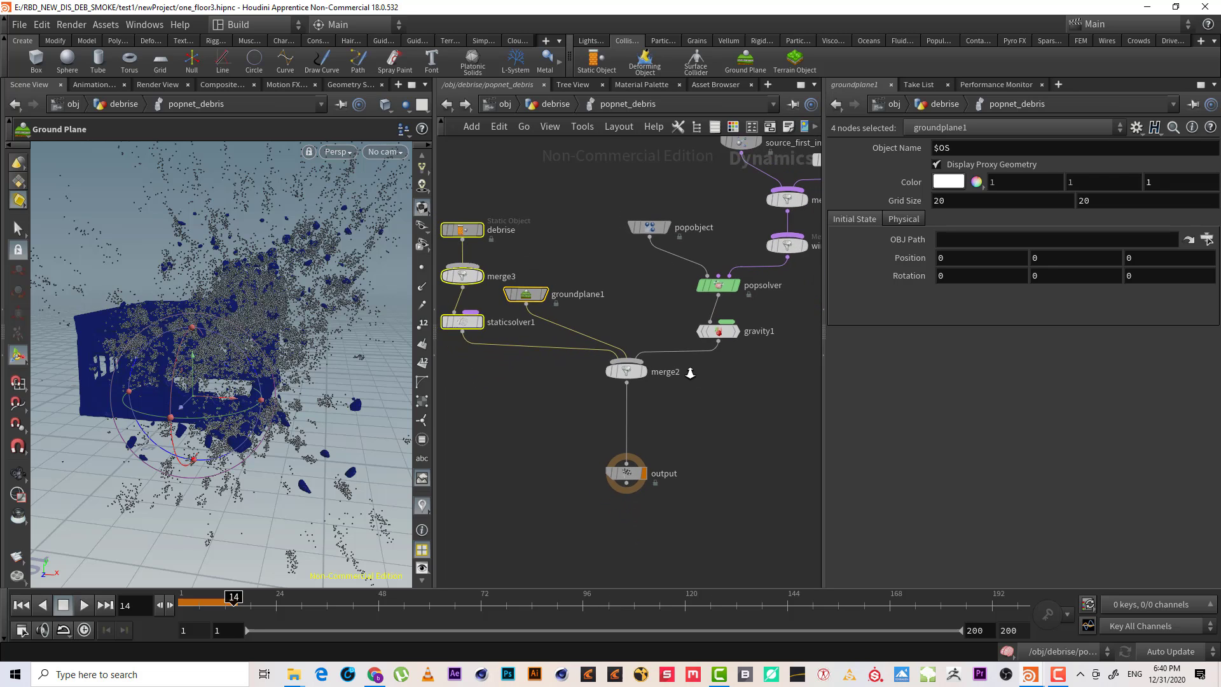
scroll(690, 367, "down", 2)
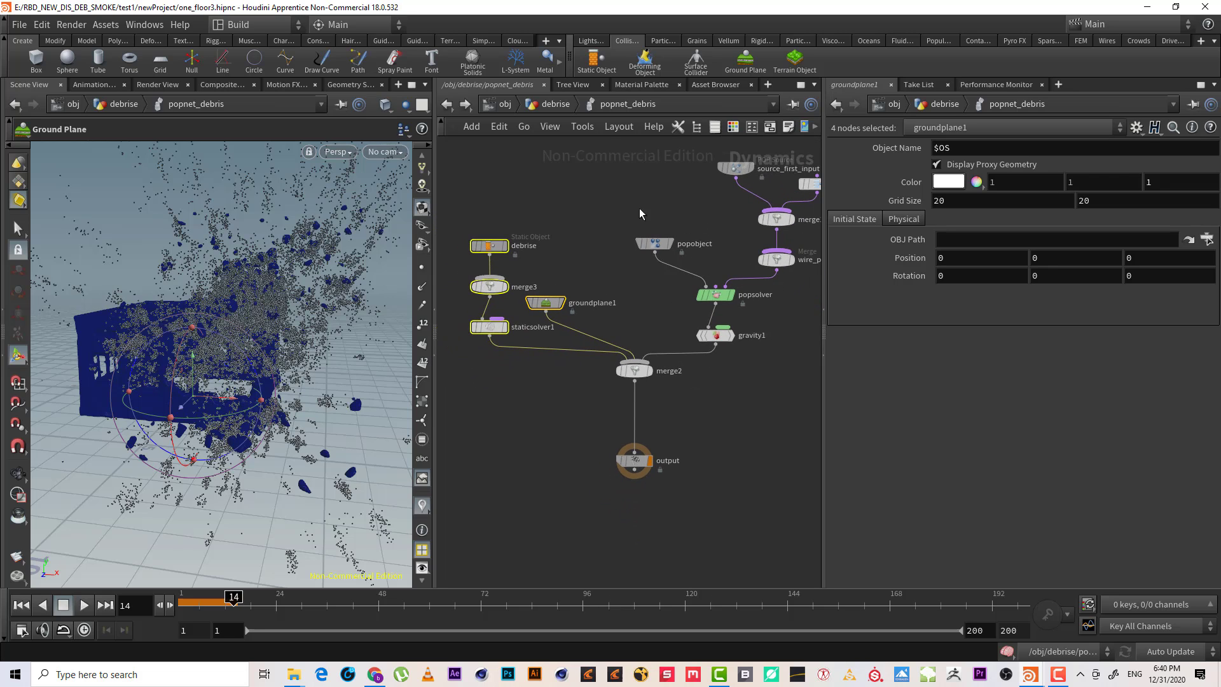
left_click(712, 423)
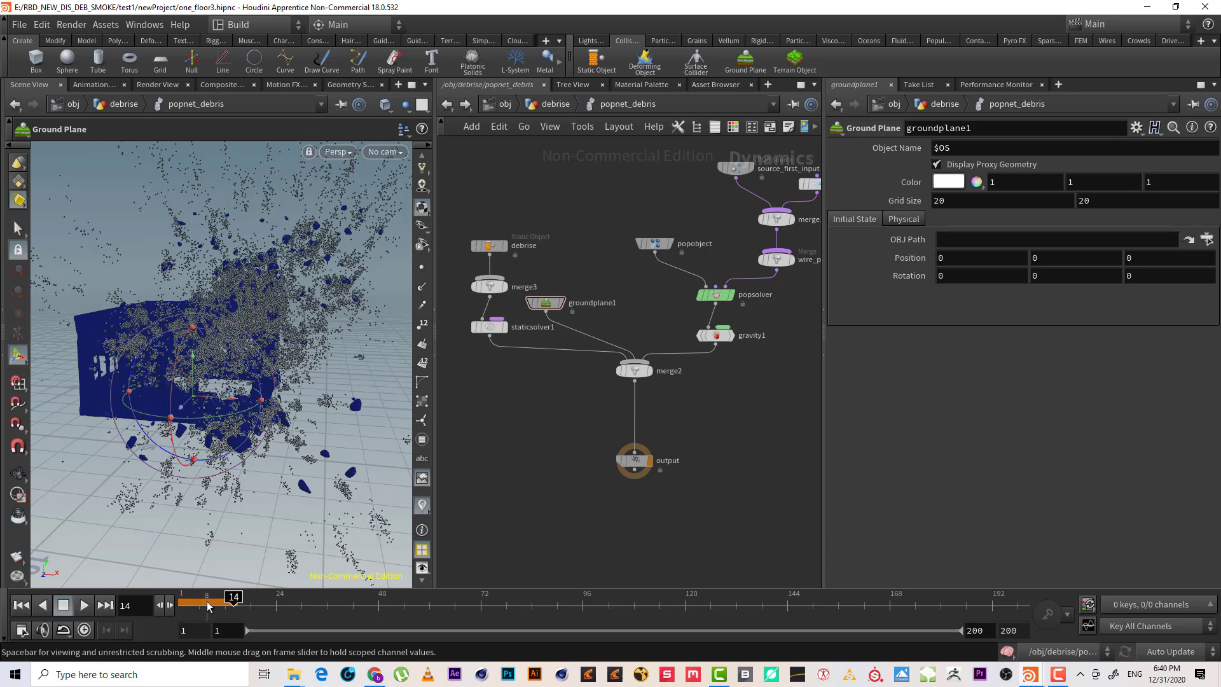
- Rewind the simulation, play it briefly with the ground plane, and return to frame 1
left_click_drag(209, 602, 151, 601)
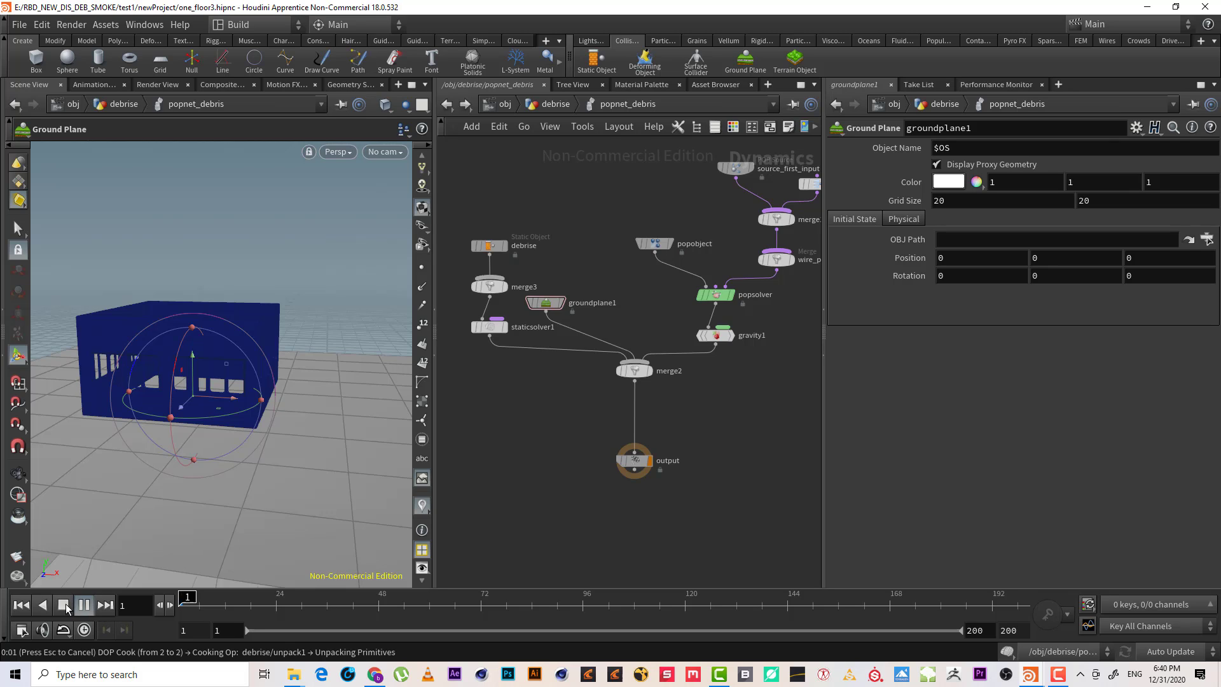
left_click(63, 605)
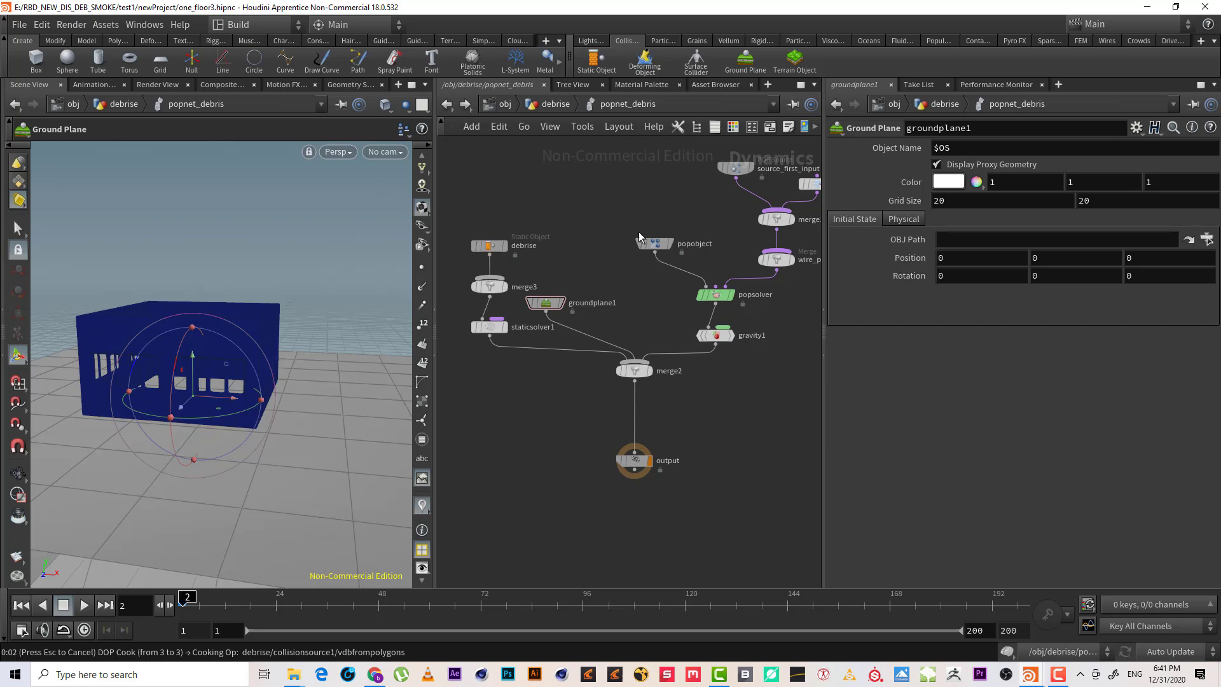
left_click(21, 605)
- Turn off the Collision Guide on the debrise static object and toggle its Display Geometry on and back off
left_click(489, 245)
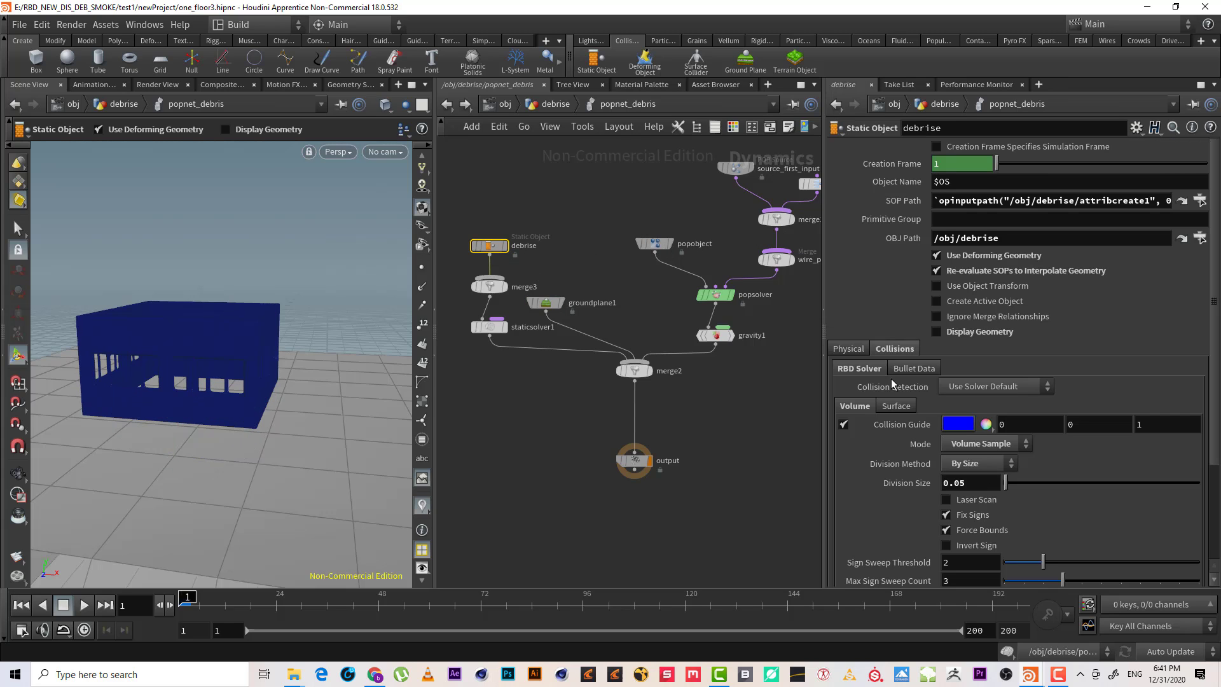
left_click(843, 424)
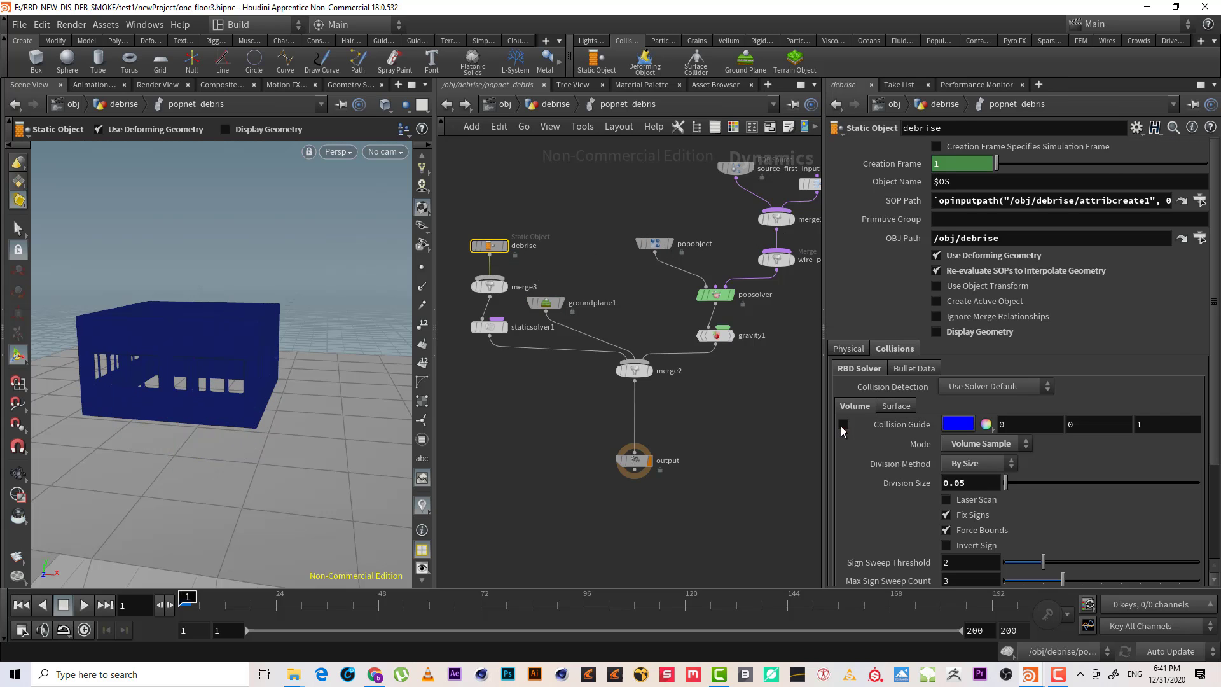
left_click(937, 332)
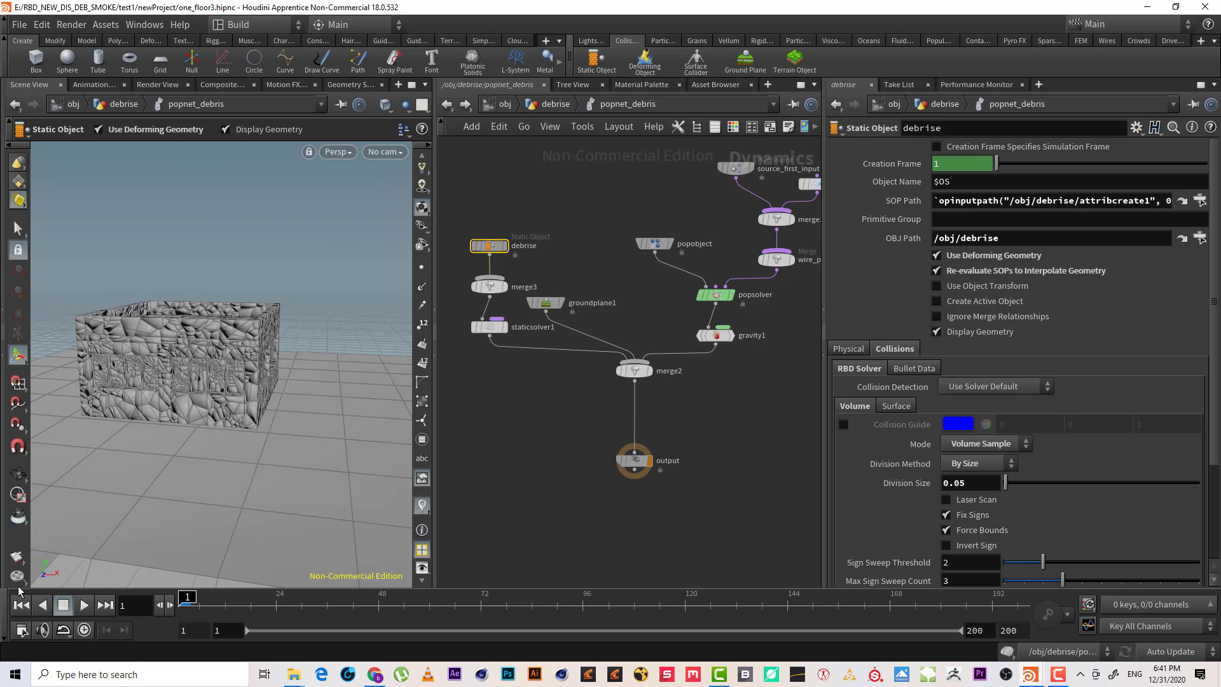
left_click(961, 333)
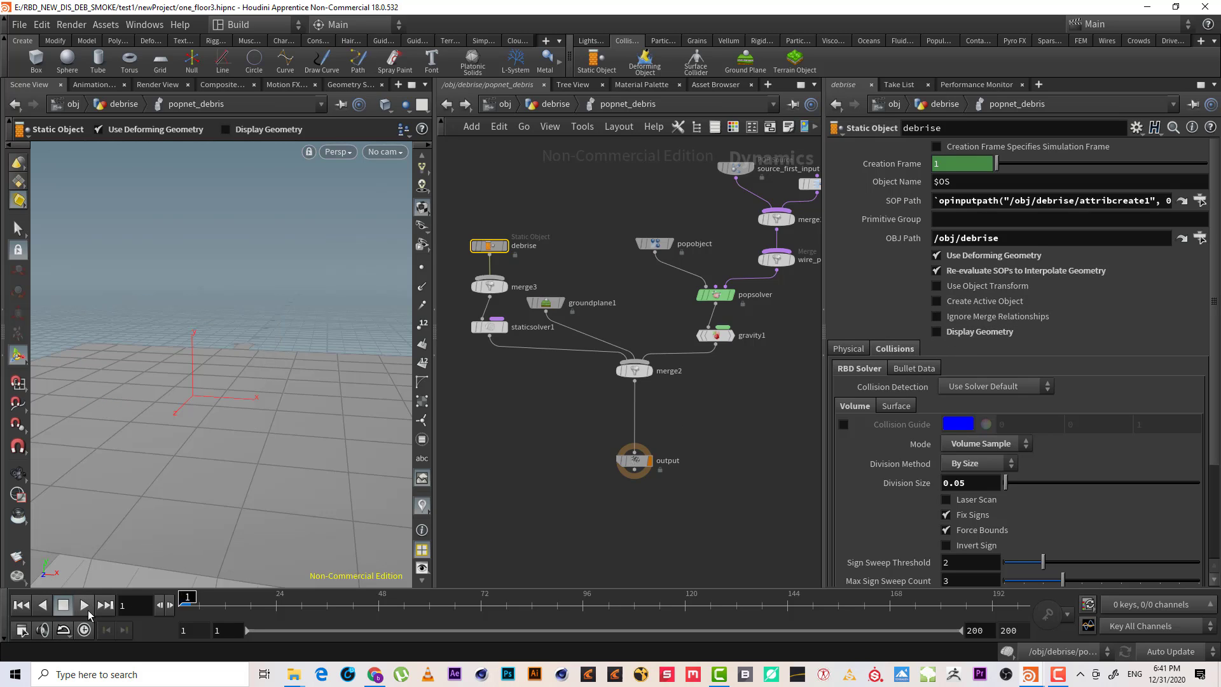
- Play the simulation to frame 14 and inspect the debris particles around the broken building up close
left_click(84, 605)
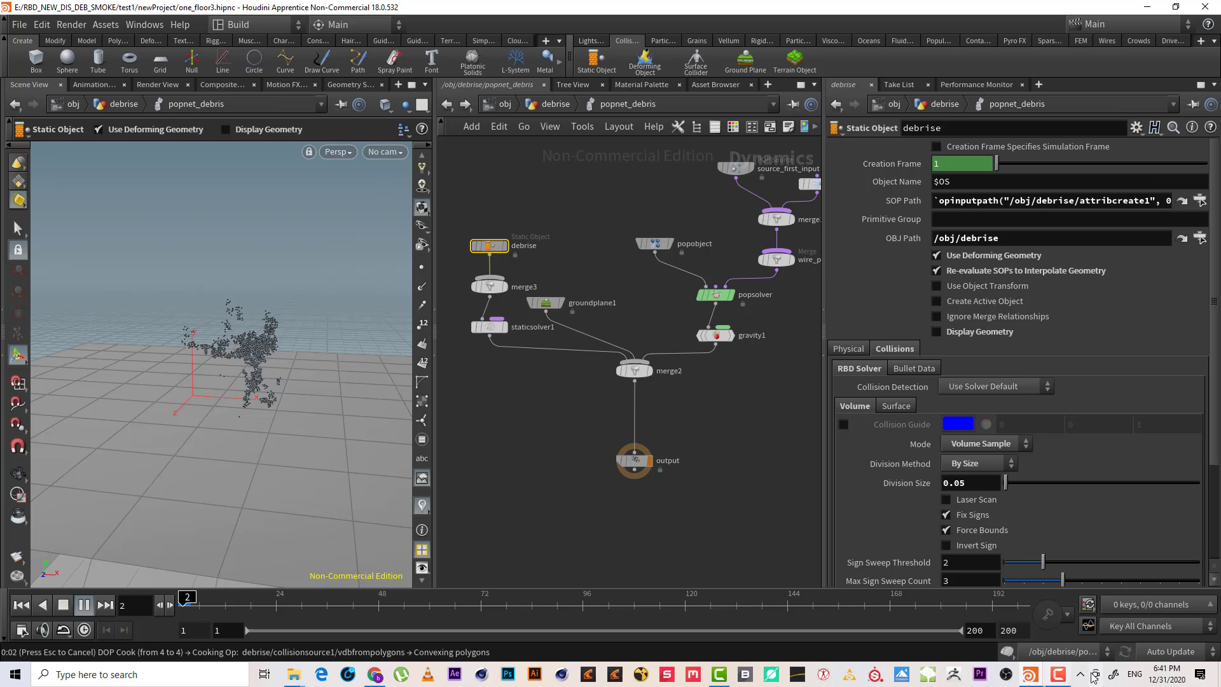
left_click(1058, 674)
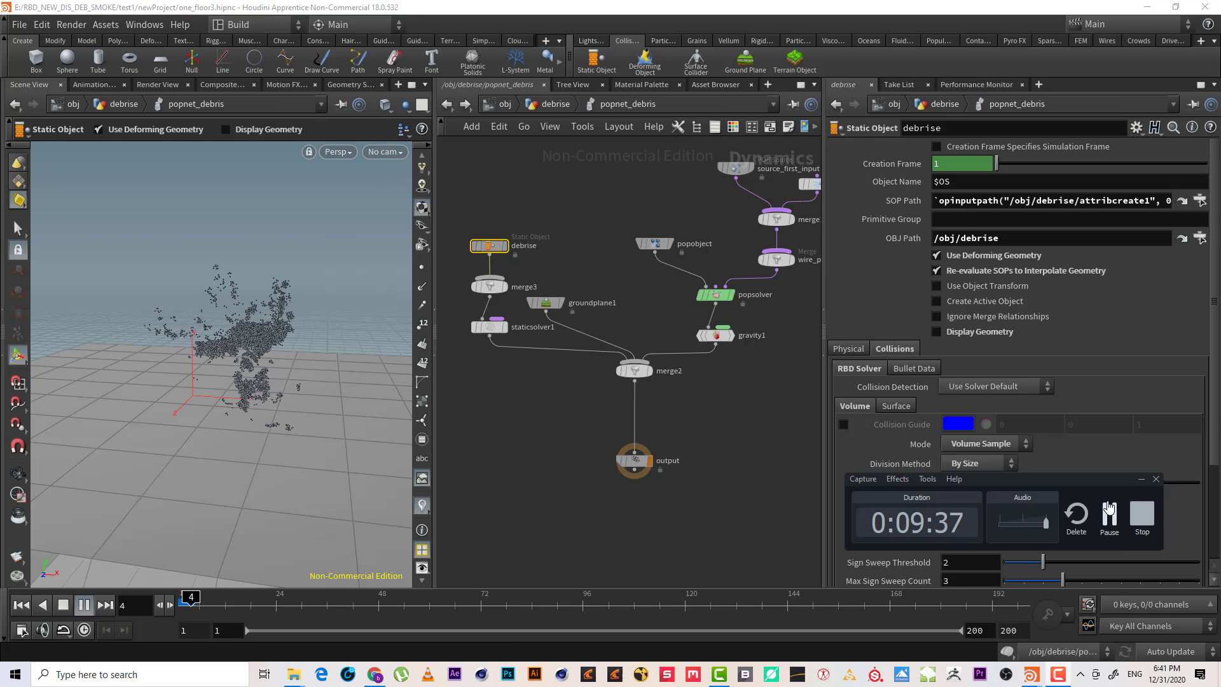
left_click(1110, 516)
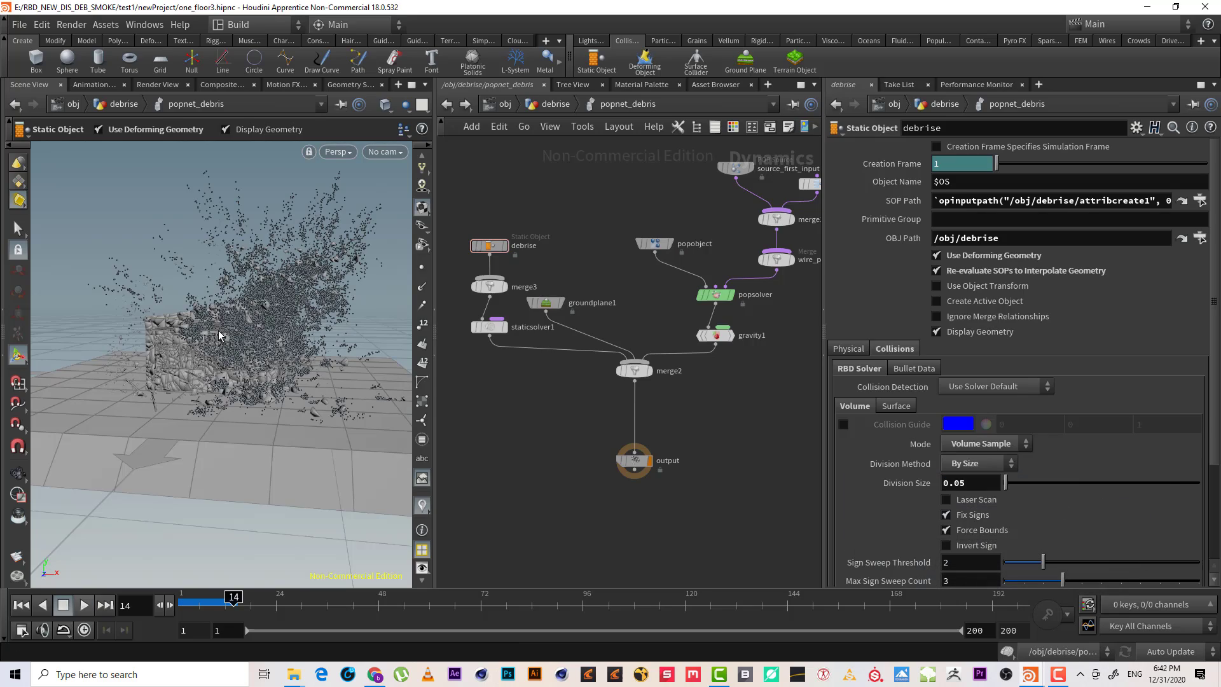
right_click_drag(219, 334, 352, 295, "alt")
left_click_drag(352, 296, 282, 304)
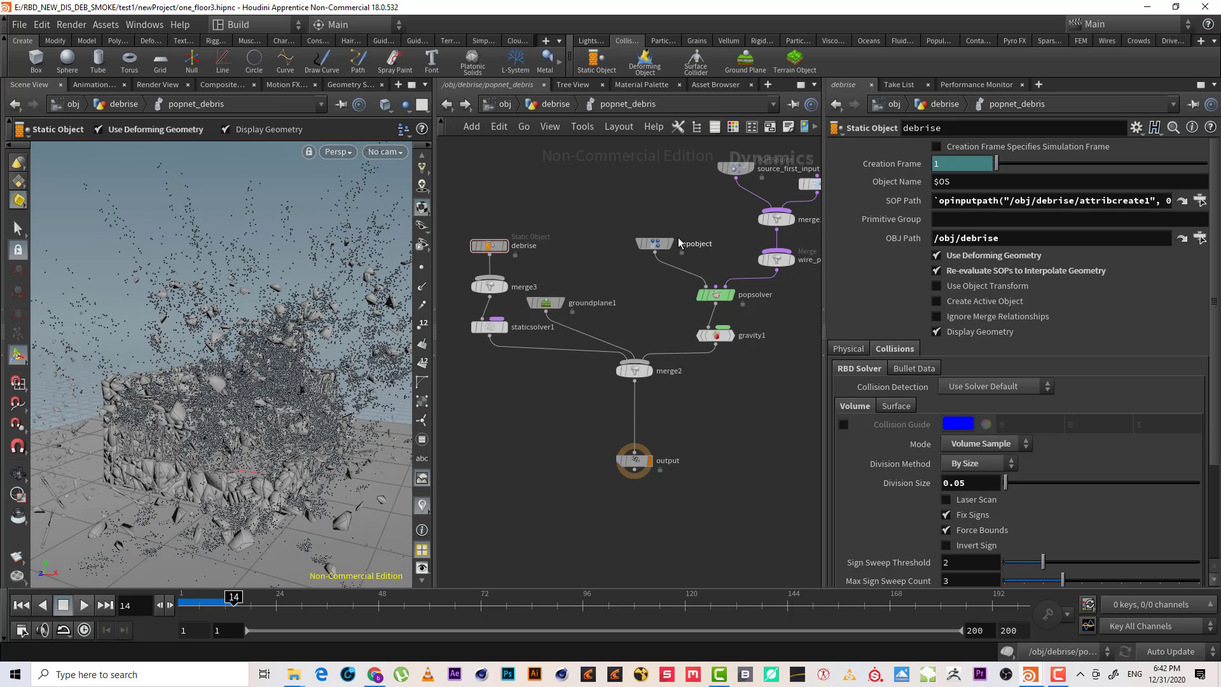
- Set Inherit Velocity to 0.75 in the attributes of the source_first_input POP Source
middle_click_drag(654, 204, 580, 252)
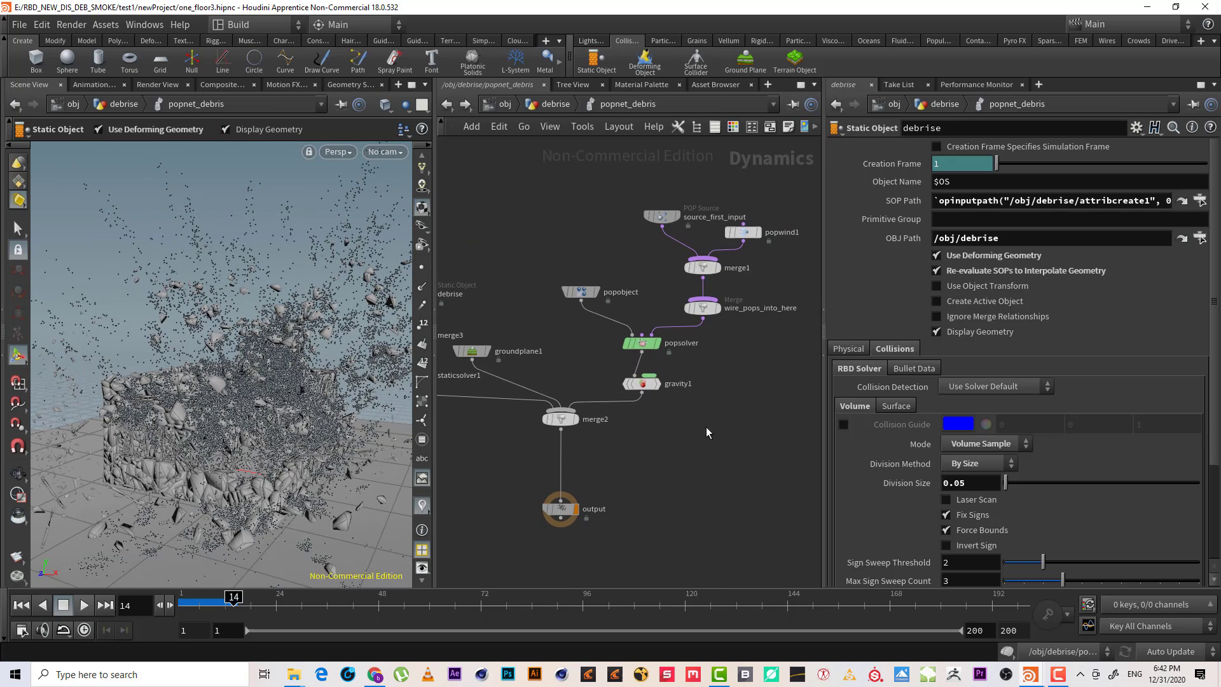
scroll(766, 366, "up", 2)
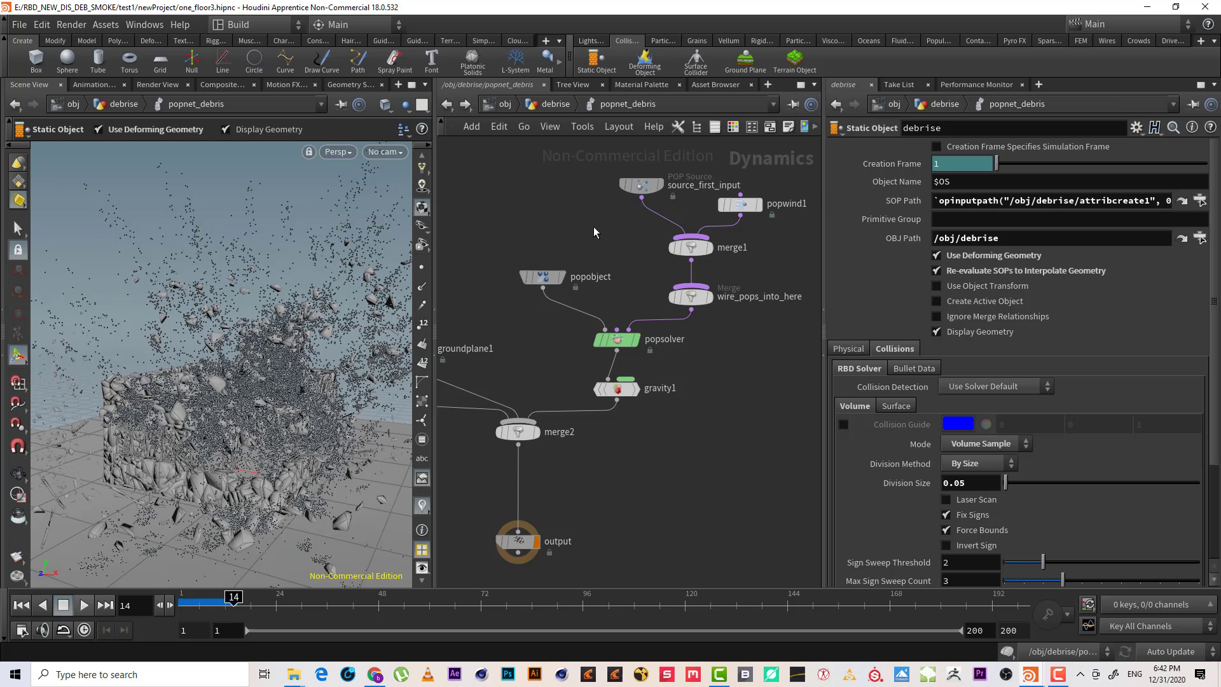
left_click(542, 276)
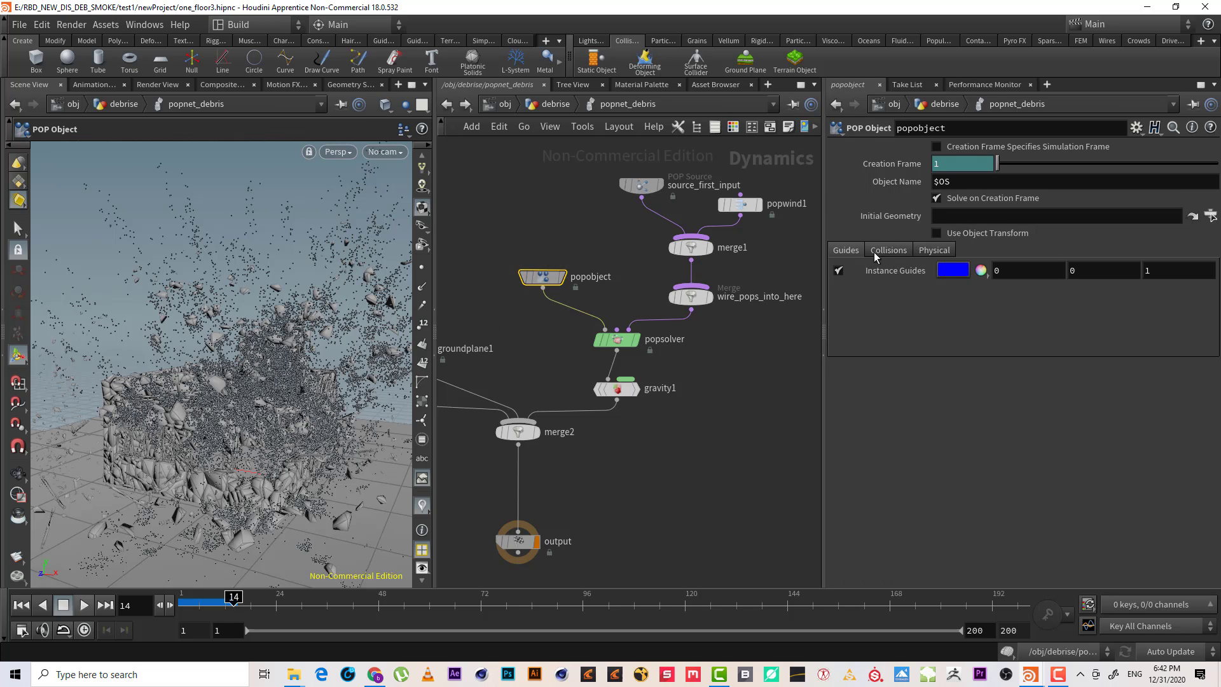
left_click(641, 185)
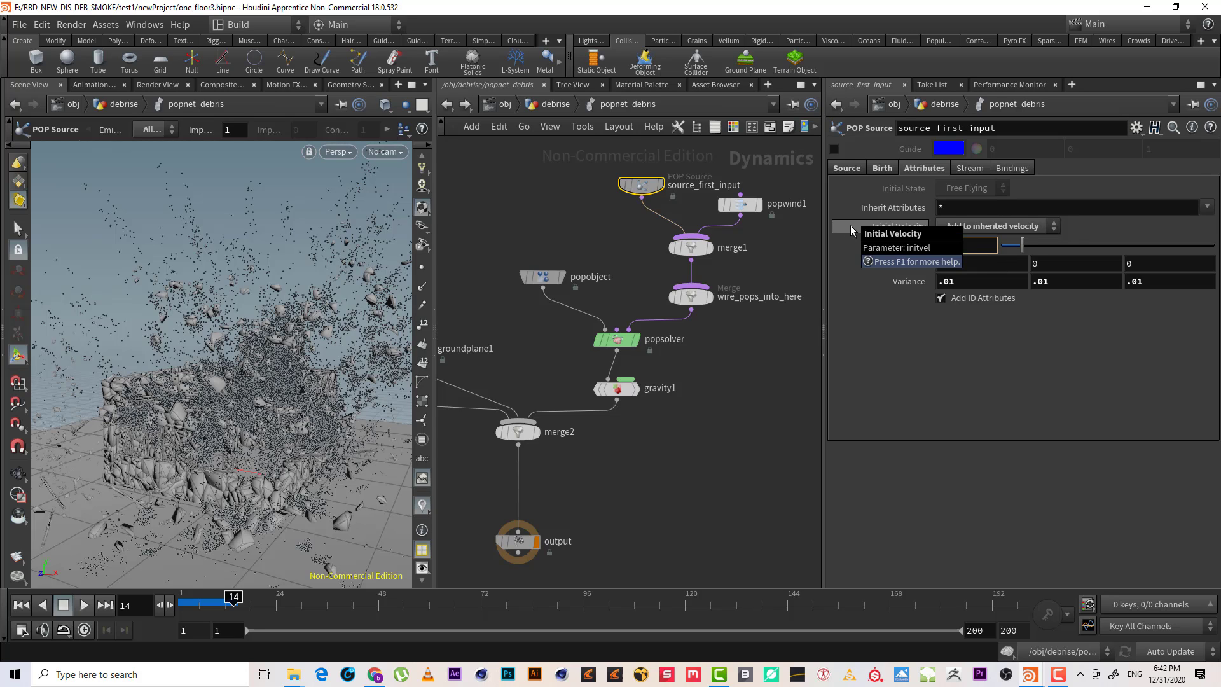
type(".75")
key("Return")
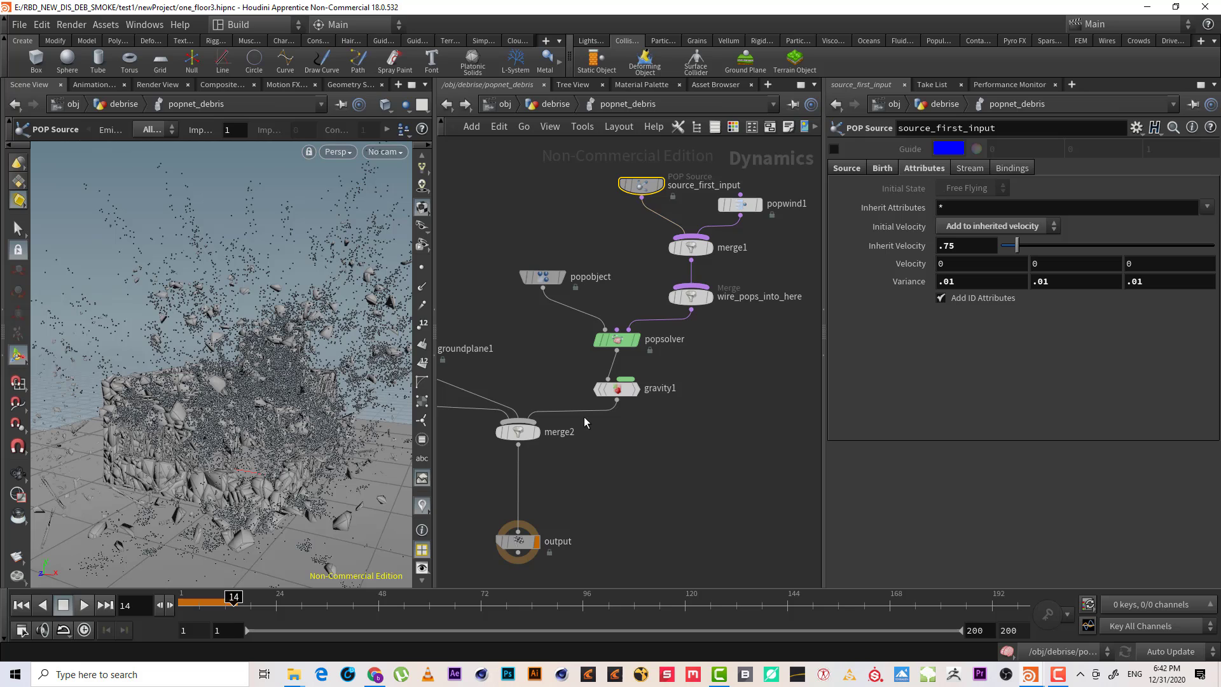
- Set the popobject's physical Friction to 0.9 and Bounce to 0.5
middle_click_drag(664, 446, 795, 417)
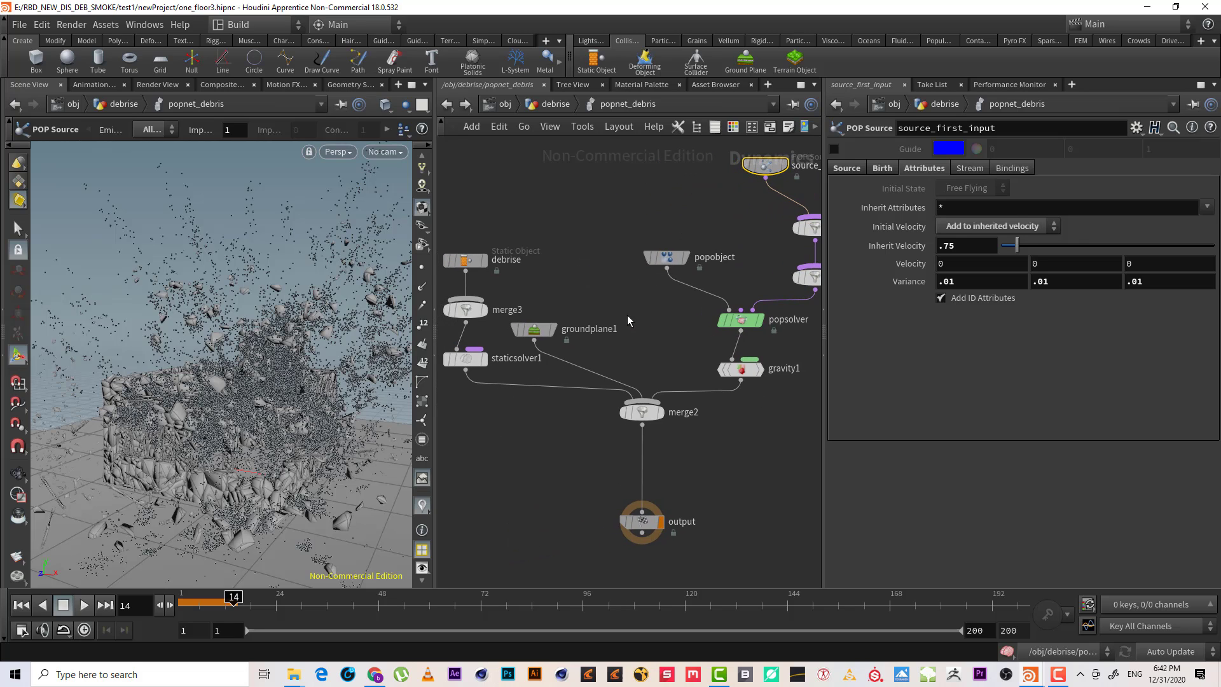
middle_click_drag(628, 322, 601, 327)
left_click_drag(674, 237, 608, 280)
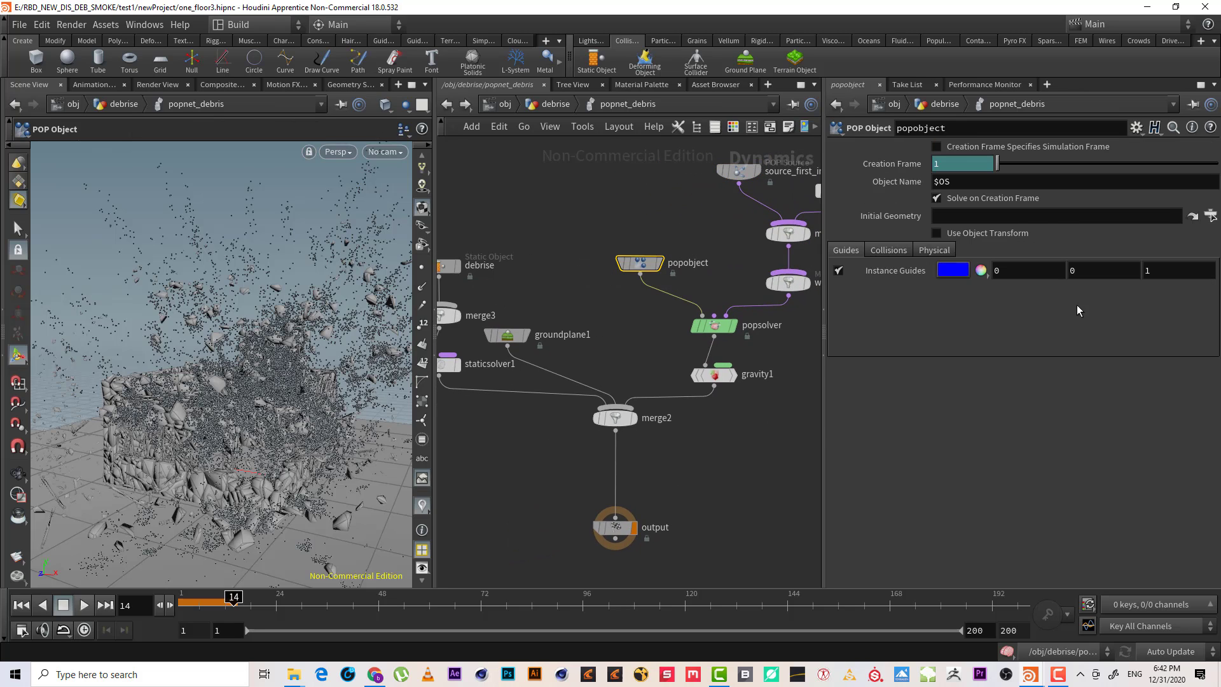
left_click(934, 251)
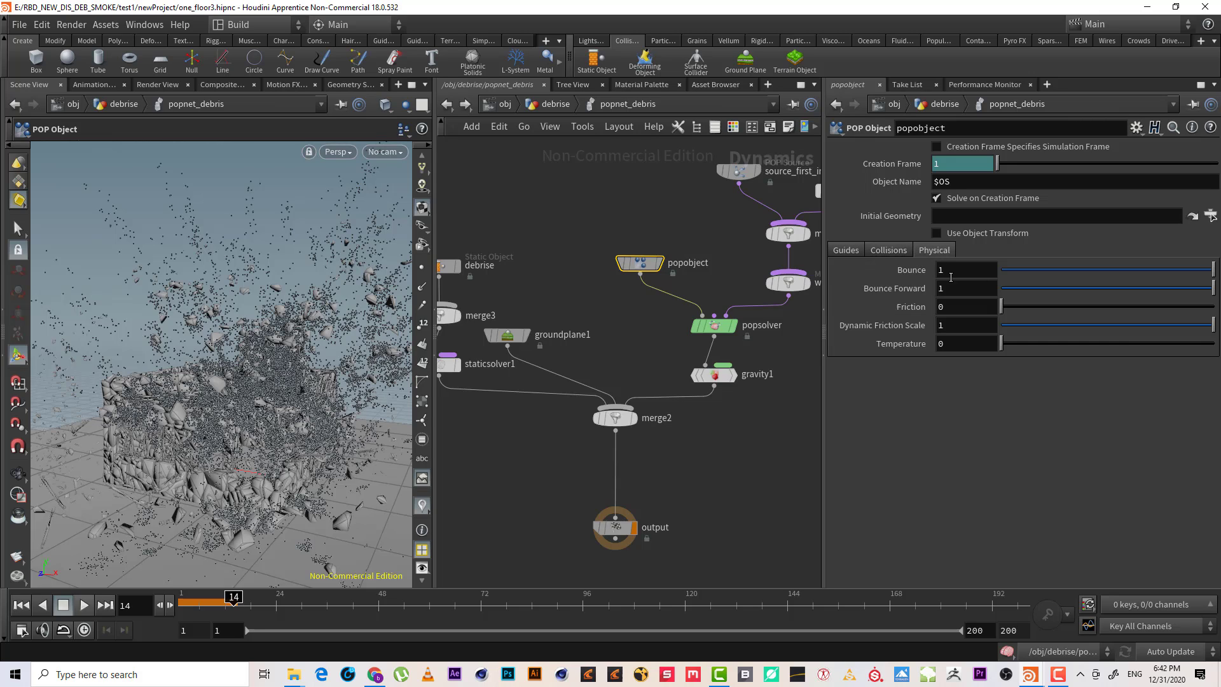
left_click(963, 313)
type(".9")
key("Return")
left_click(939, 265)
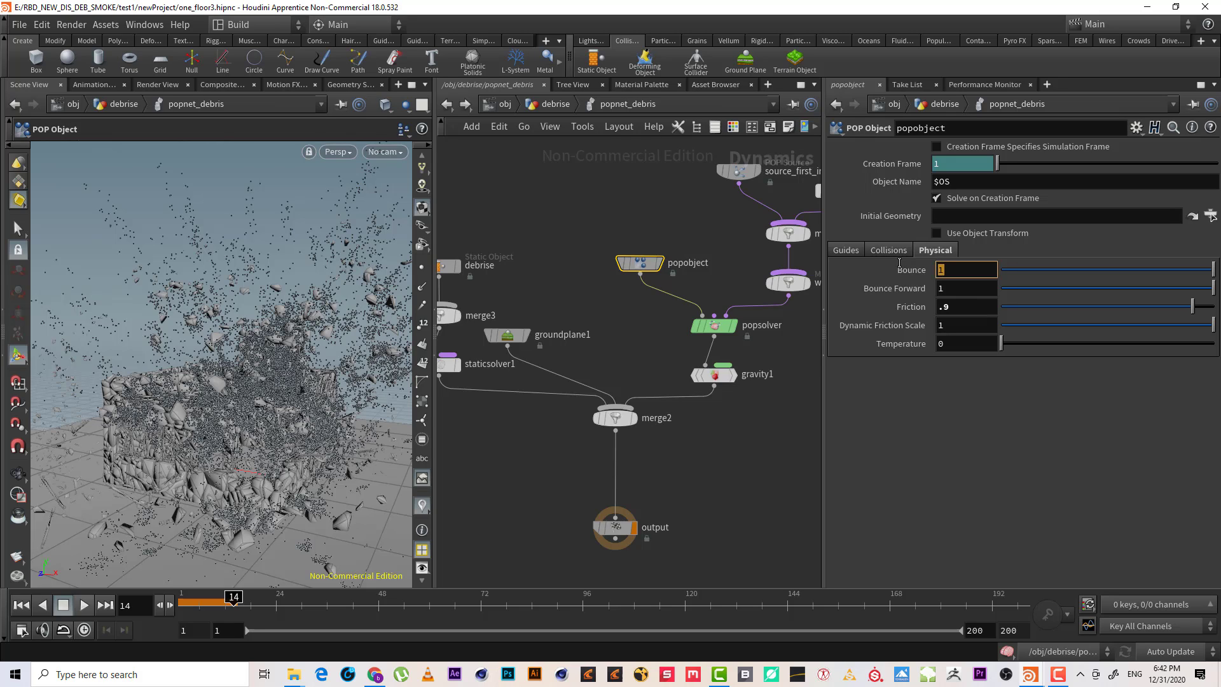
type(".5")
key("Return")
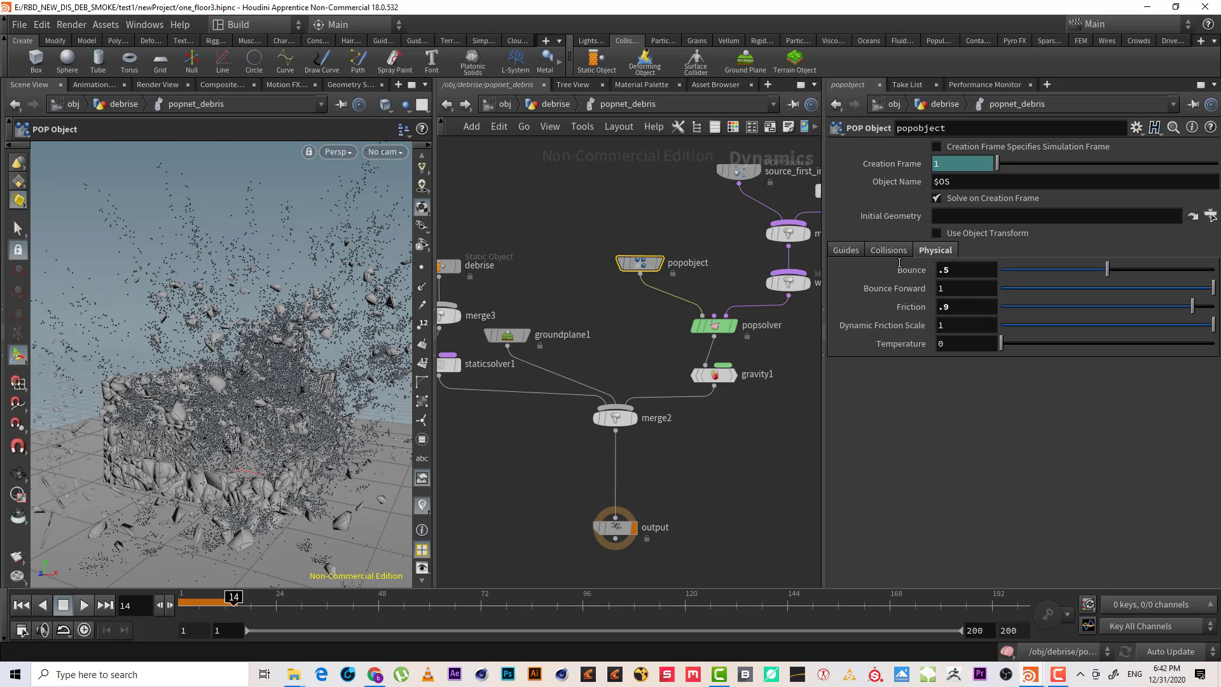
- Review the physical bounce and friction settings of the debrise static object and groundplane1
middle_click_drag(554, 225, 642, 199)
left_click(532, 248)
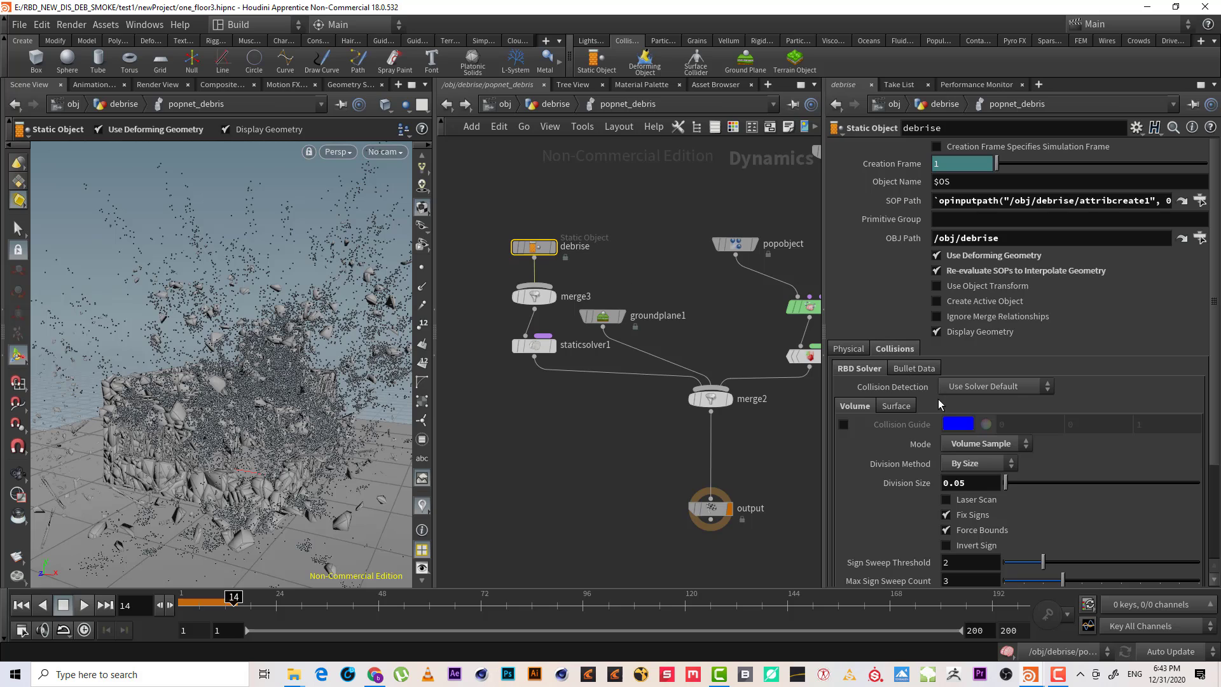
left_click(848, 349)
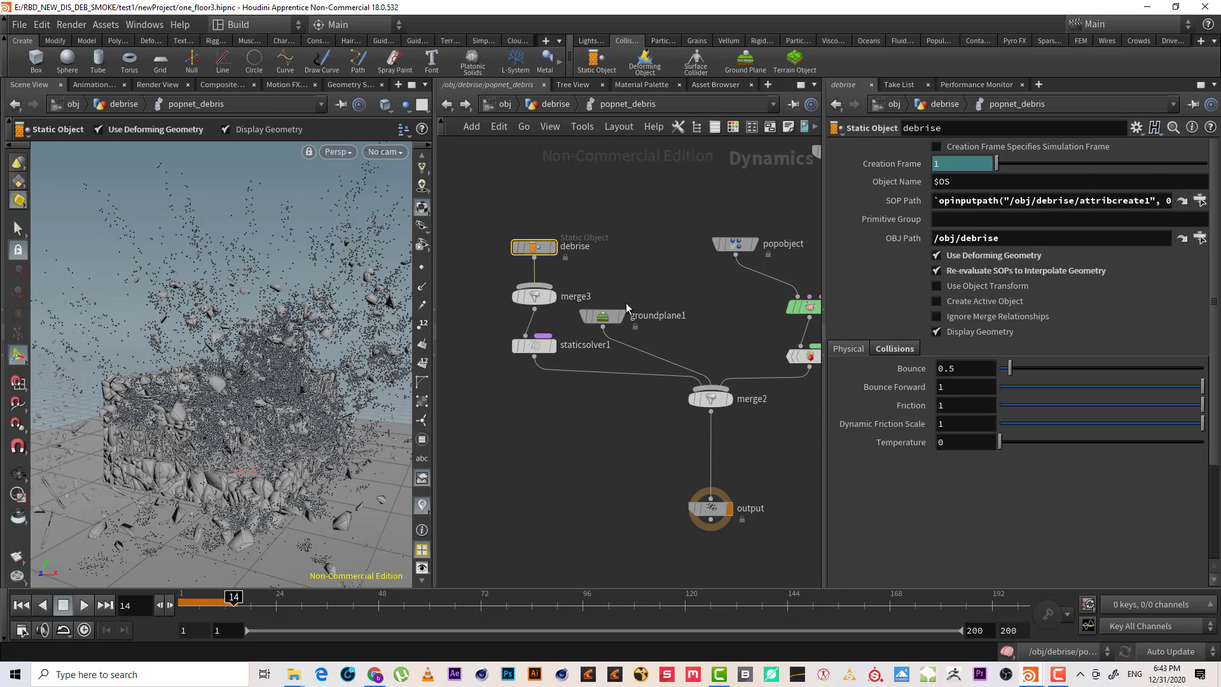
left_click(603, 316)
left_click(906, 220)
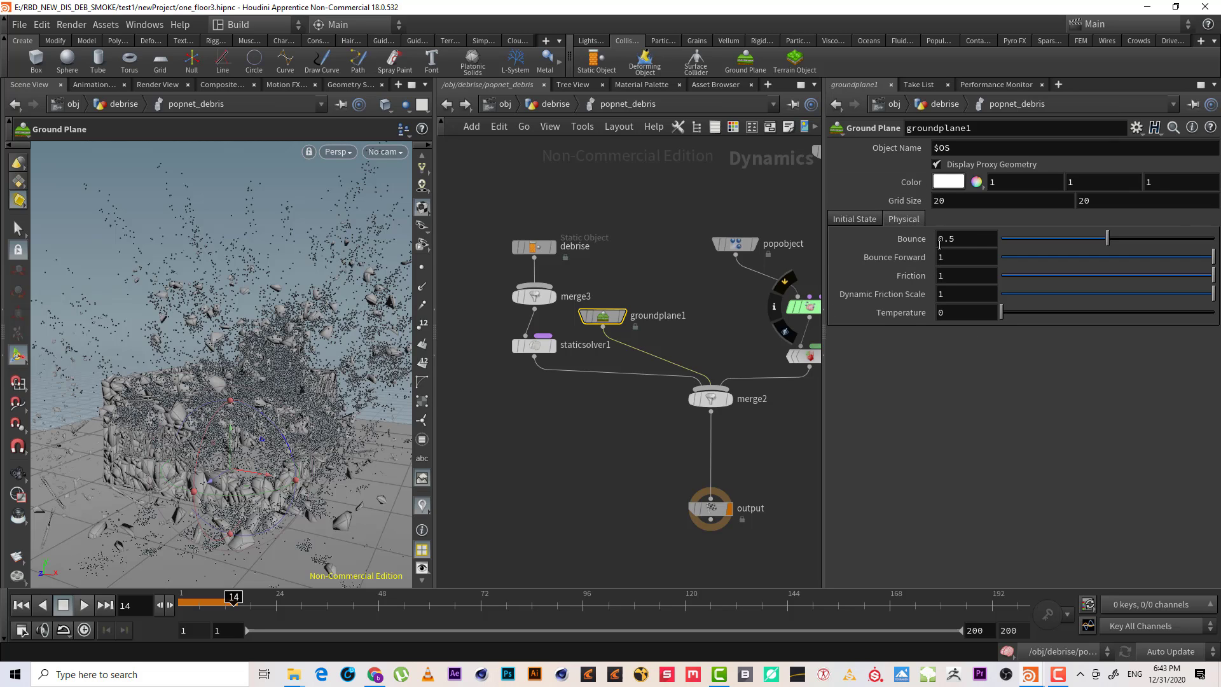
- Set the popobject's physical Friction to 1
middle_click_drag(639, 232, 544, 268)
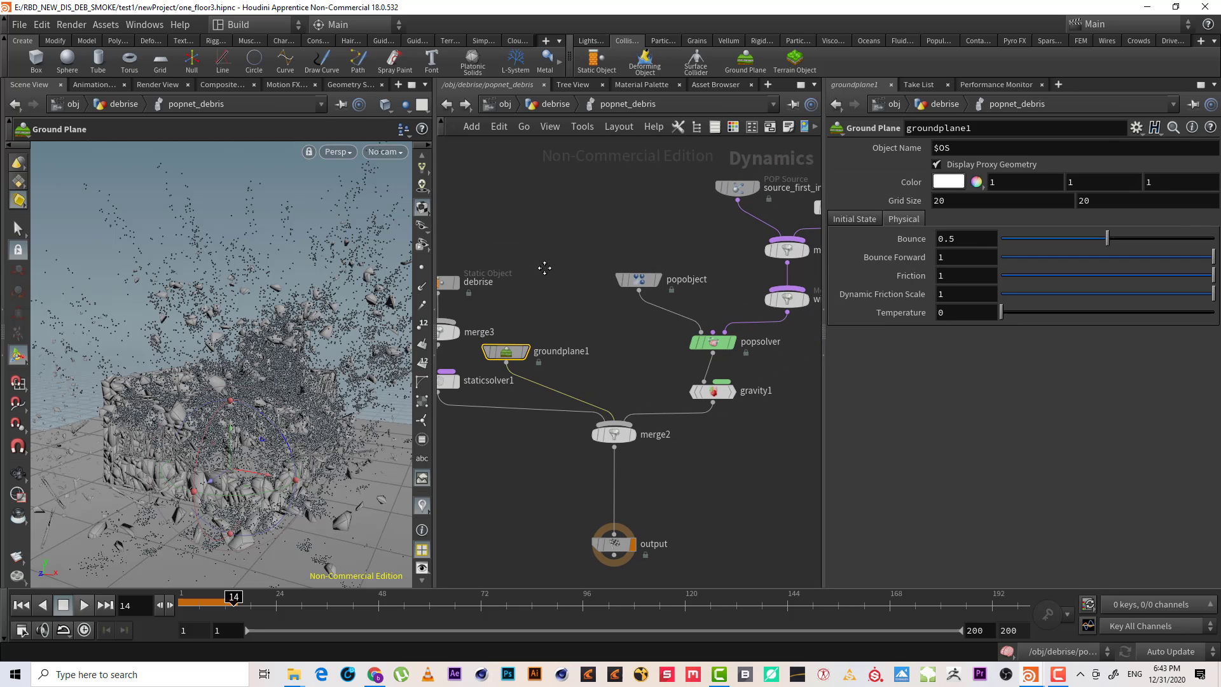
left_click_drag(619, 325, 610, 333)
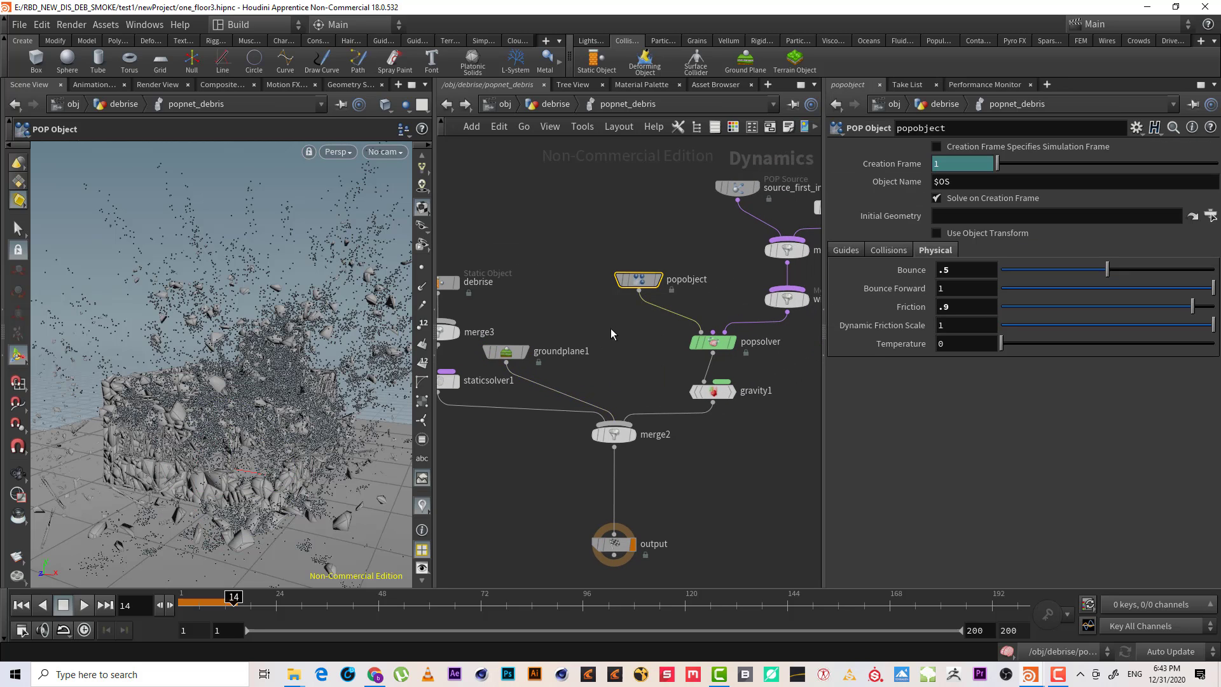
left_click(738, 186)
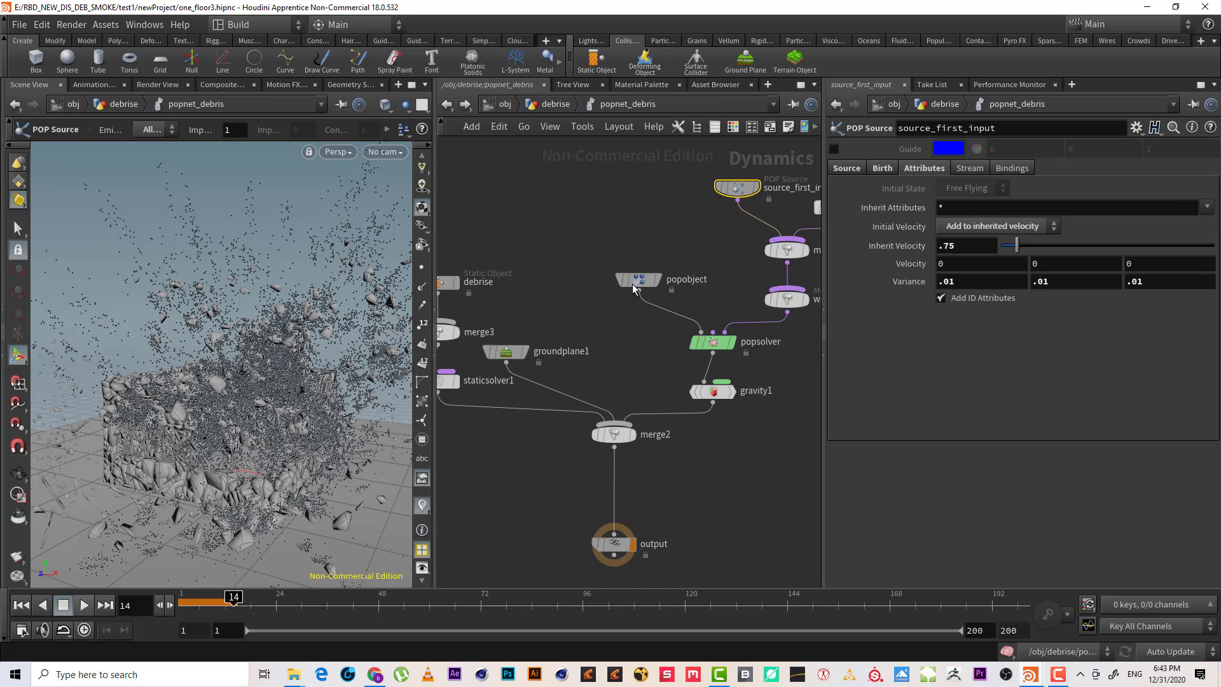
middle_click_drag(679, 235, 649, 238)
left_click(611, 284)
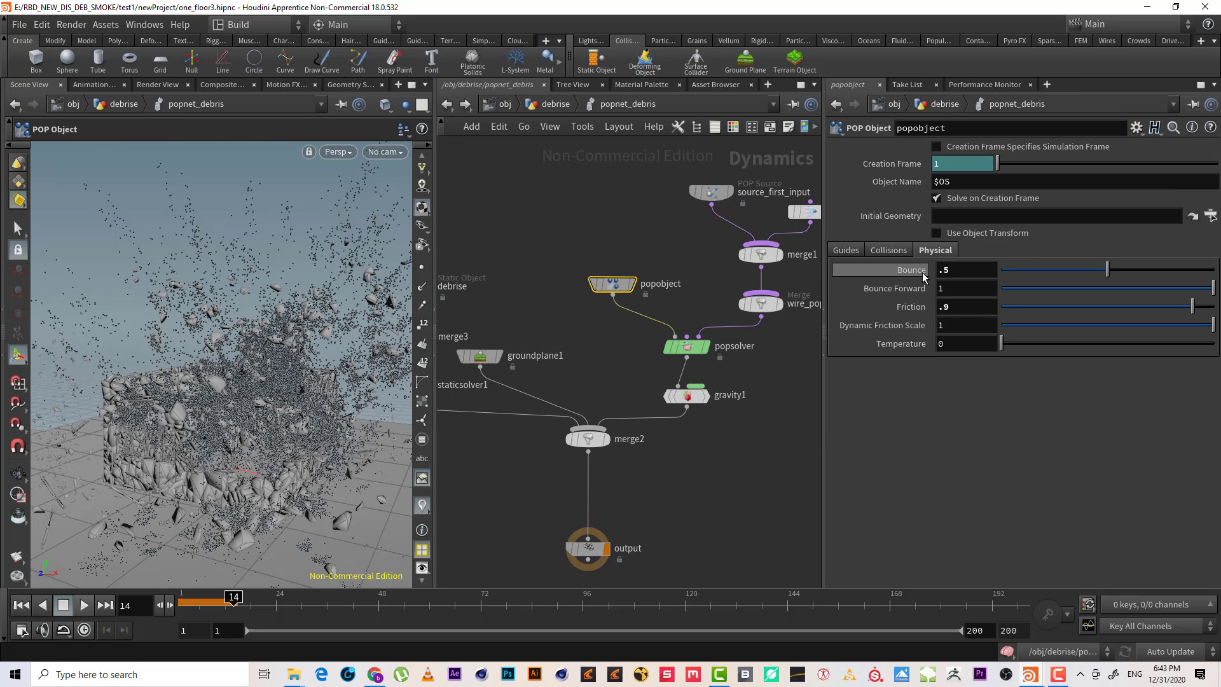
left_click(963, 270)
key("Tab")
key("Tab")
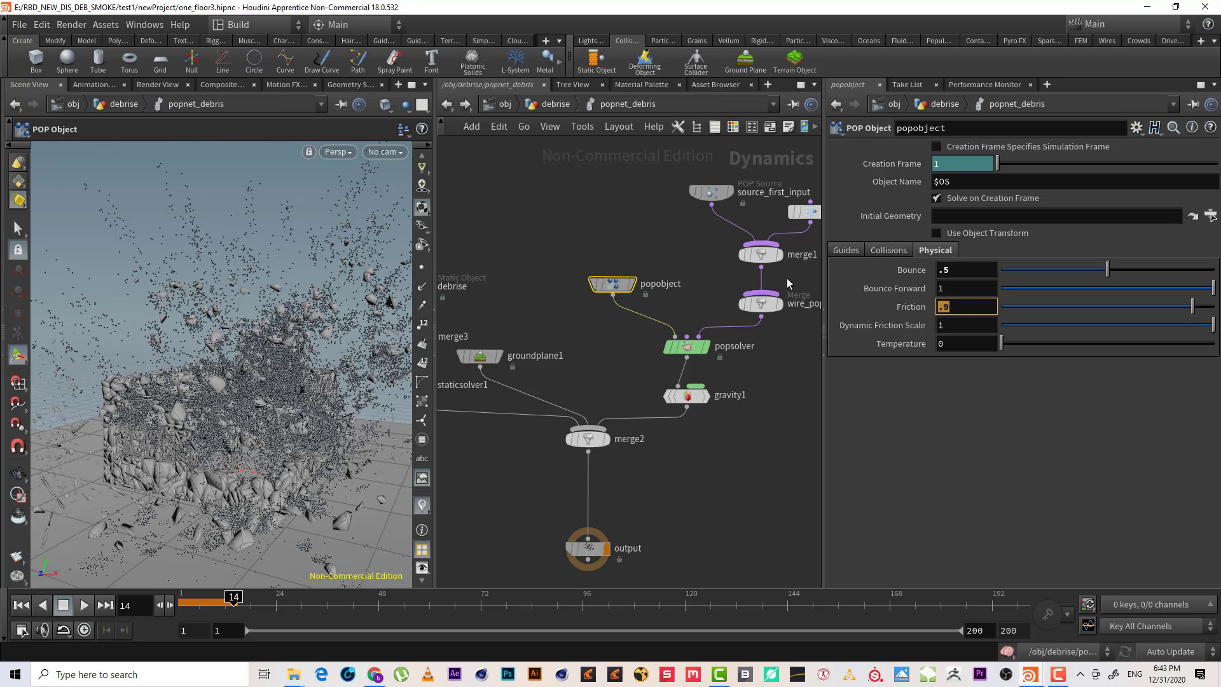
type("1")
key("Return")
key("Escape")
- Rewind the simulation to the first frame and return to the debrise geometry network
right_click_drag(263, 396, 216, 467, "alt")
left_click_drag(256, 445, 254, 444, "alt")
middle_click_drag(581, 220, 588, 157)
scroll(736, 413, "down", 3)
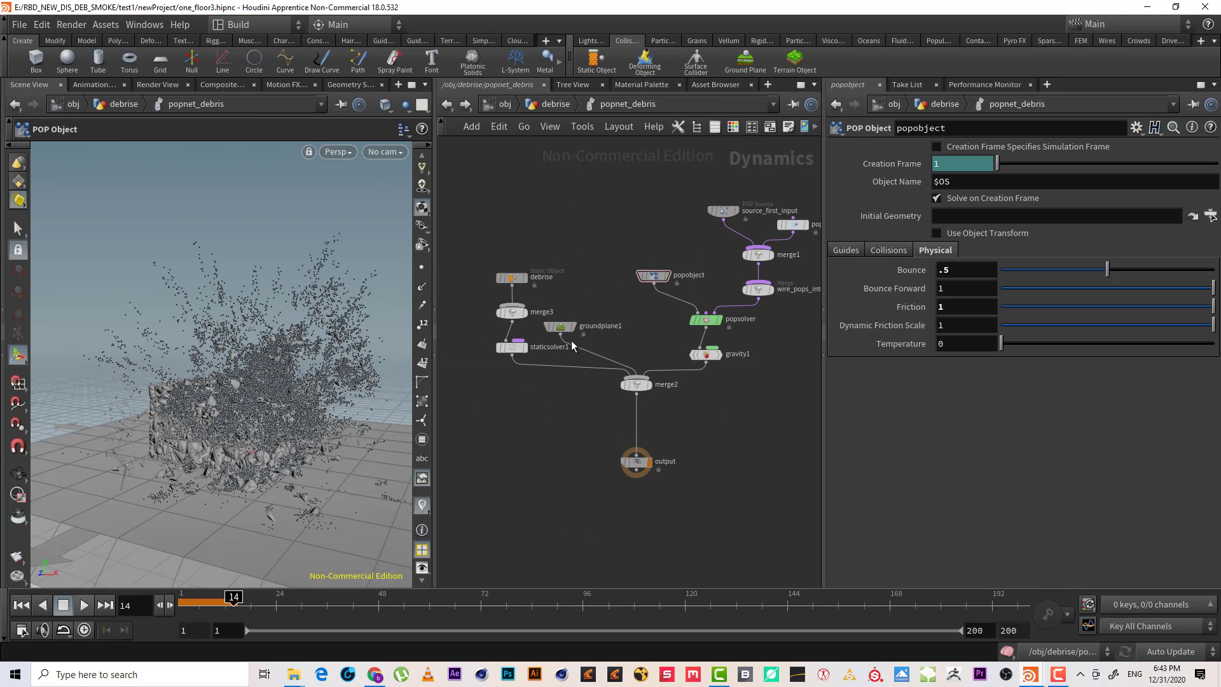
left_click(21, 603)
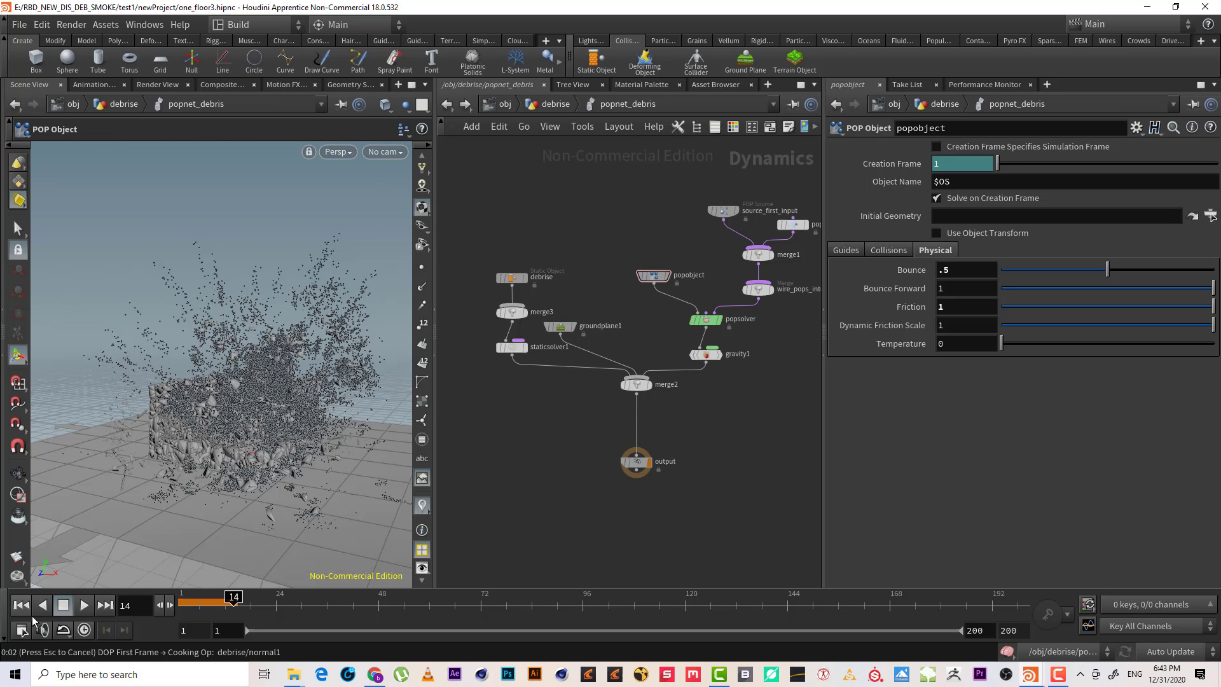
left_click(555, 104)
- Add a File Cache node connected to the output of popnet_debris
middle_click_drag(621, 523, 569, 337)
right_click_drag(621, 413, 660, 395)
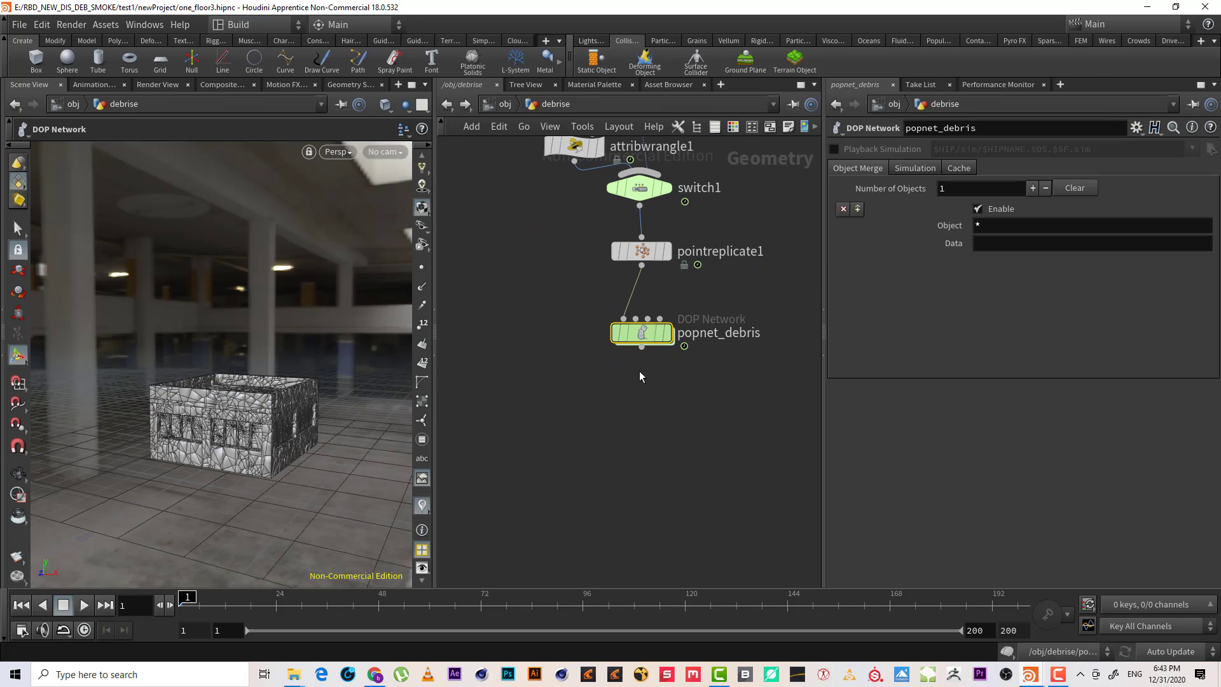
left_click(641, 348)
key("Tab")
type("file")
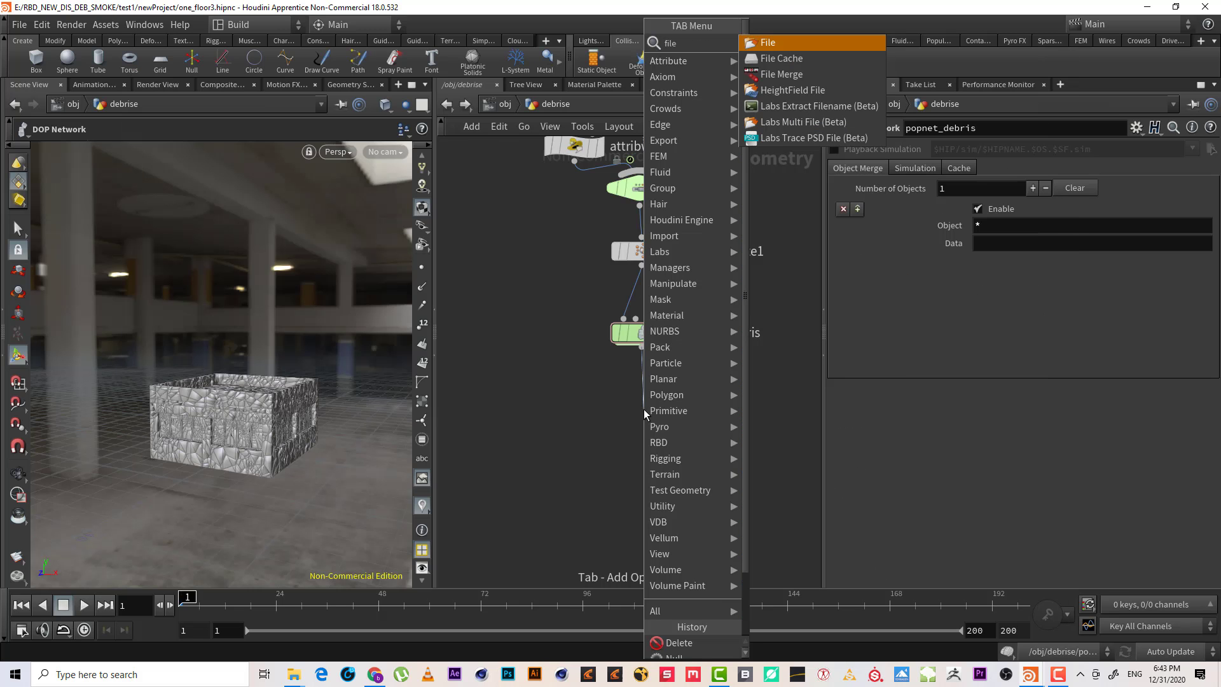
key("Down")
key("Return")
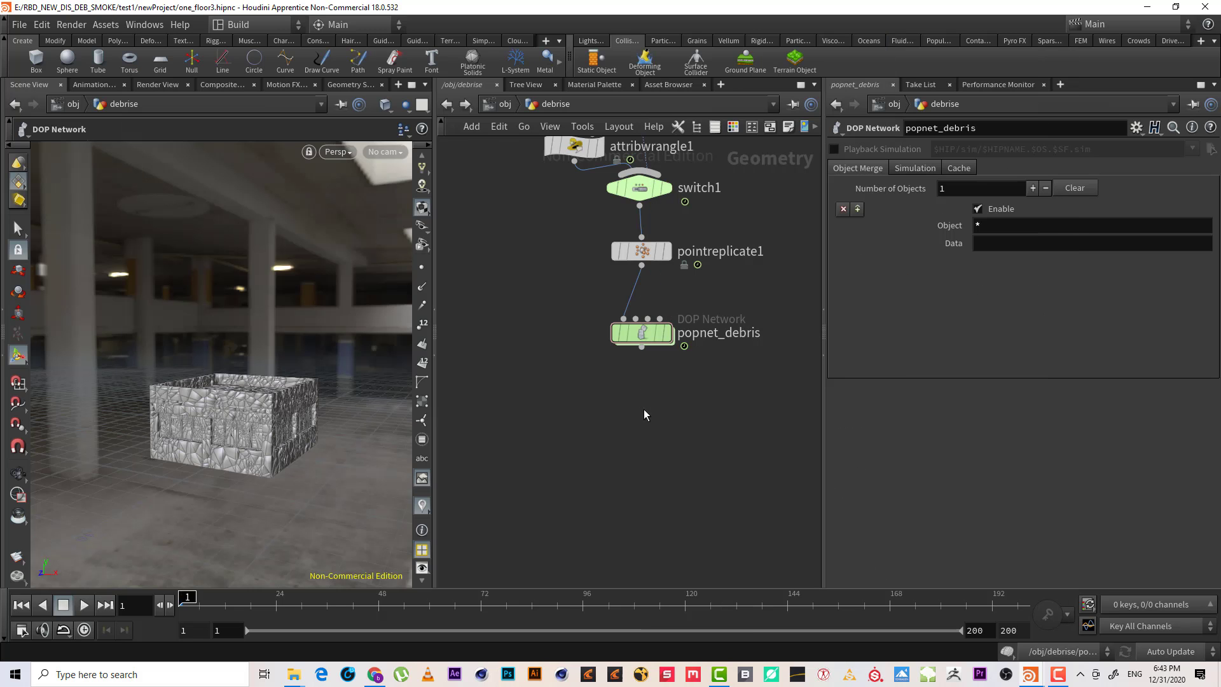
left_click(643, 409)
- Rename the new file cache node to filecache_debries and make it the displayed node
double_click(723, 407)
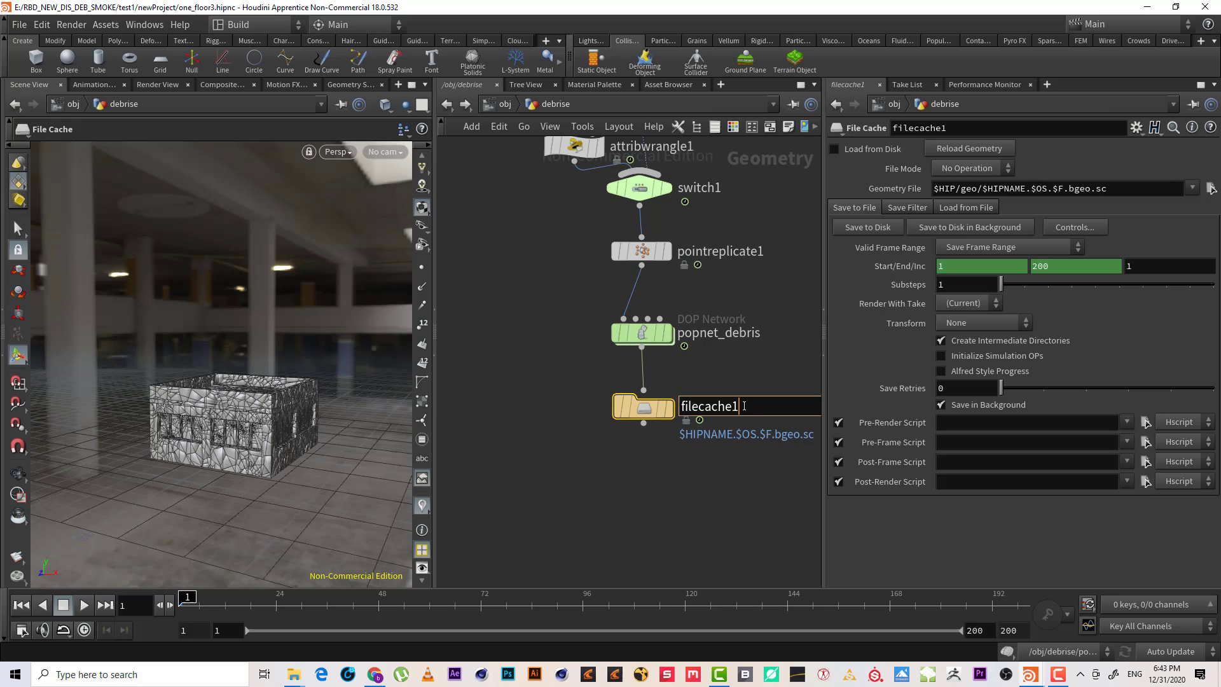
key("BackSpace")
type("_debries")
key("Return")
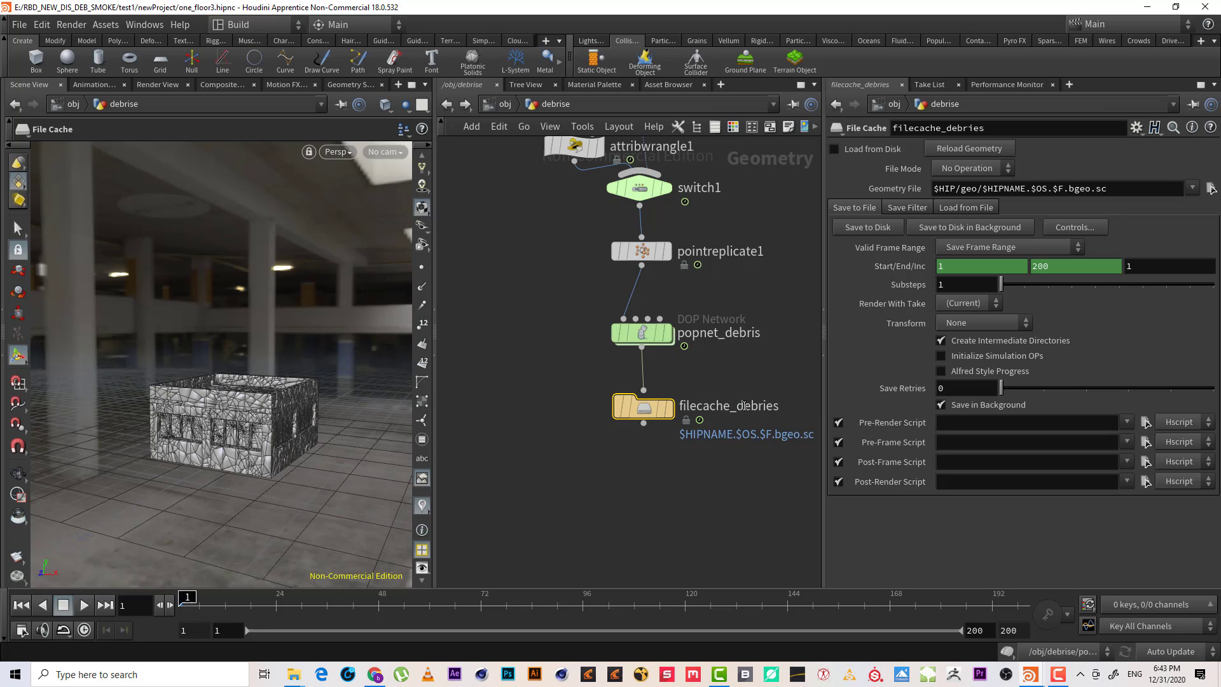
left_click(669, 408)
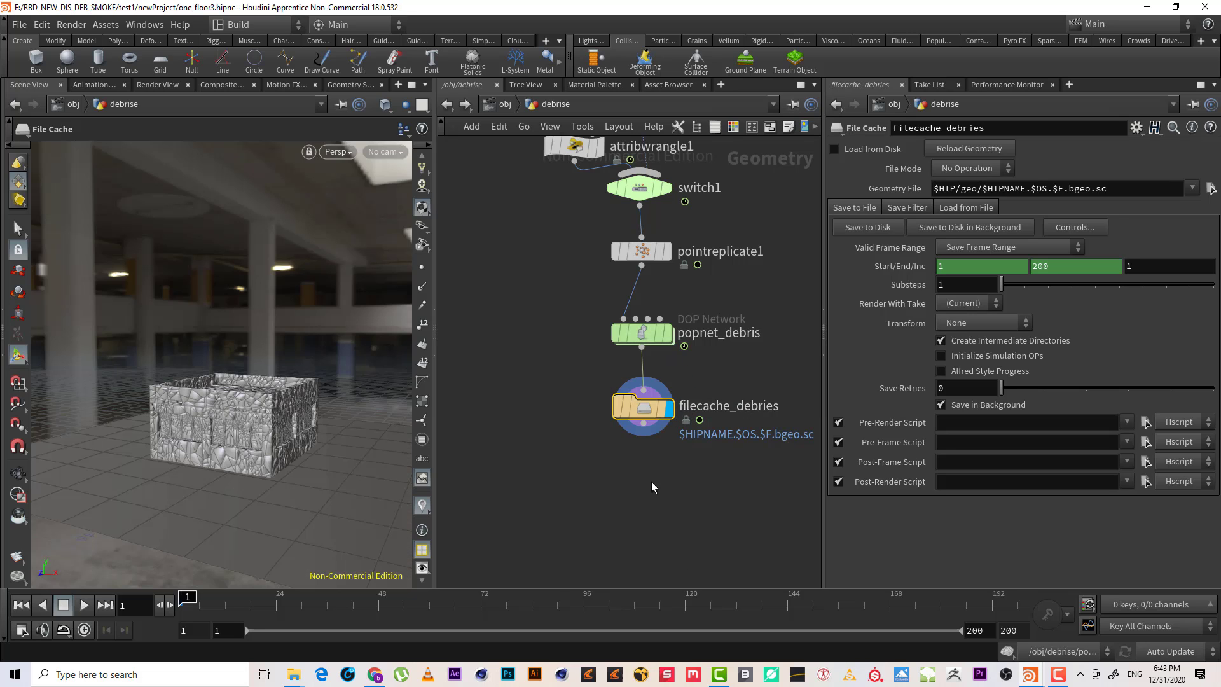
- Set the Object Merge pattern of the popnet_debris DOP network to pop*
left_click_drag(674, 482, 609, 368)
left_click(642, 332)
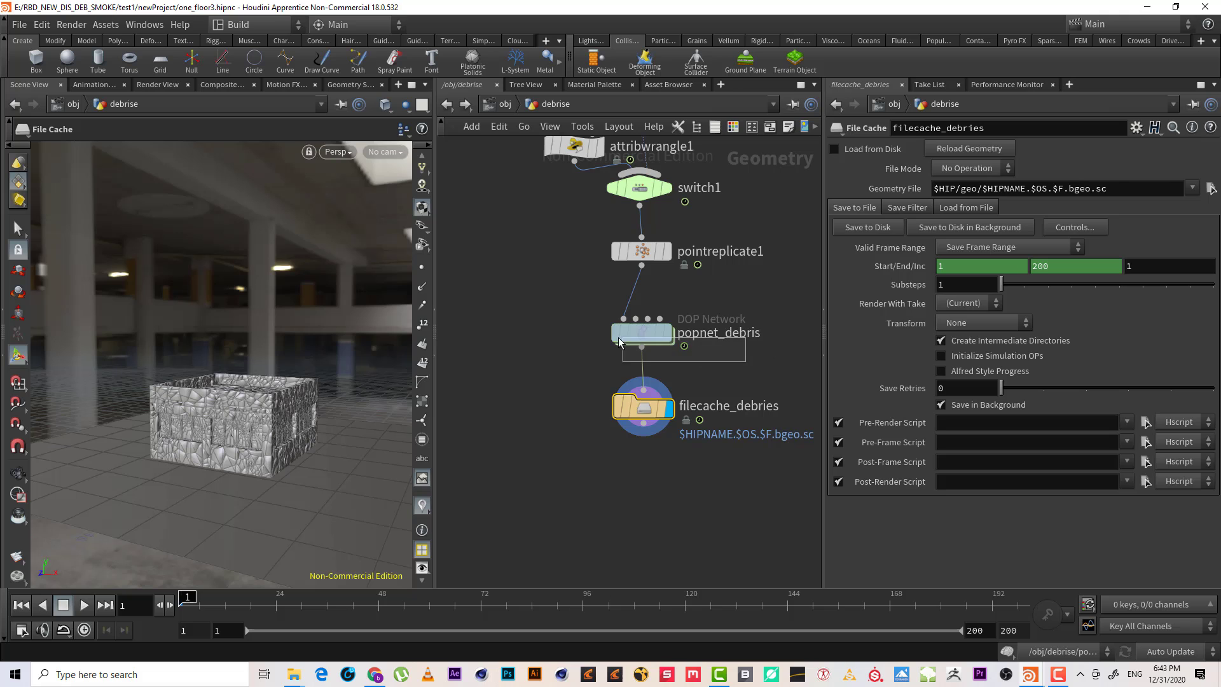
key("Escape")
scroll(293, 453, "up", 8)
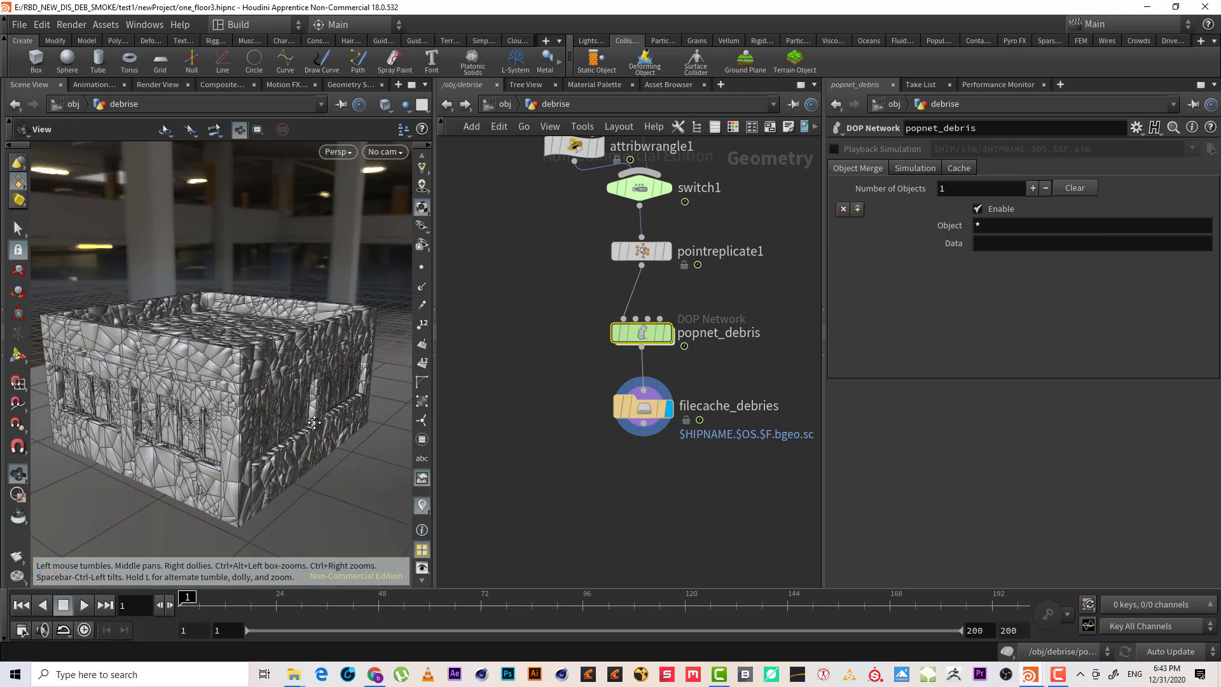
key("Return")
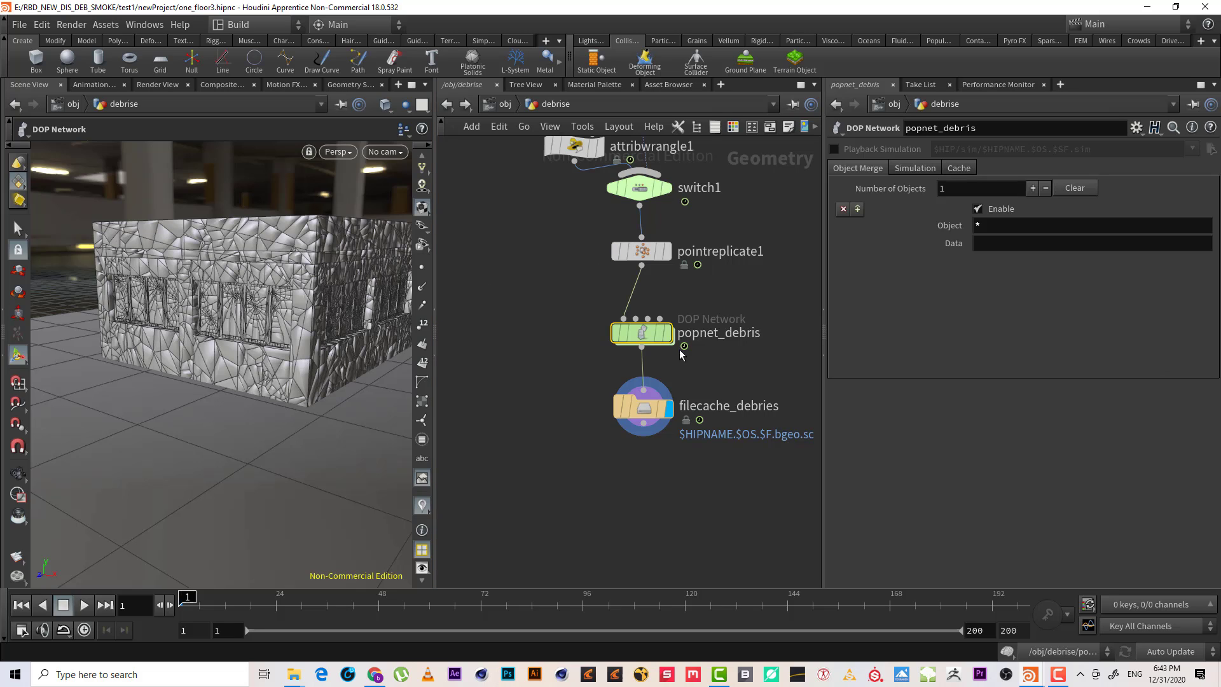
left_click(974, 225)
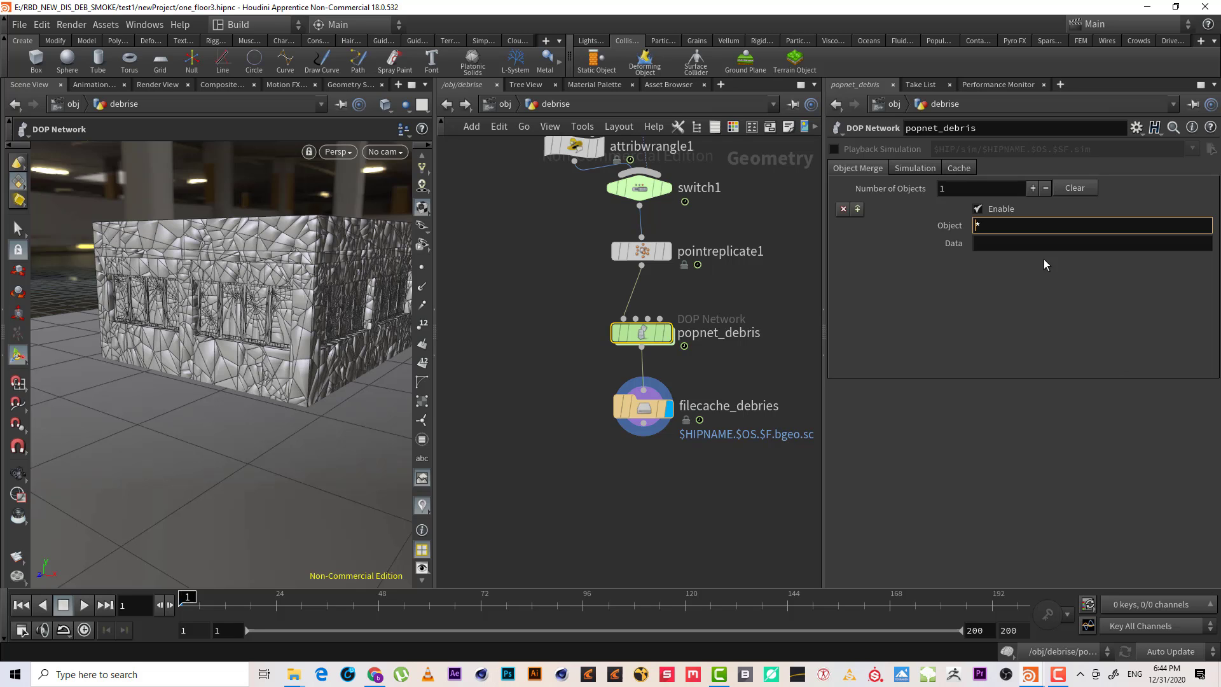
type("pop")
key("Return")
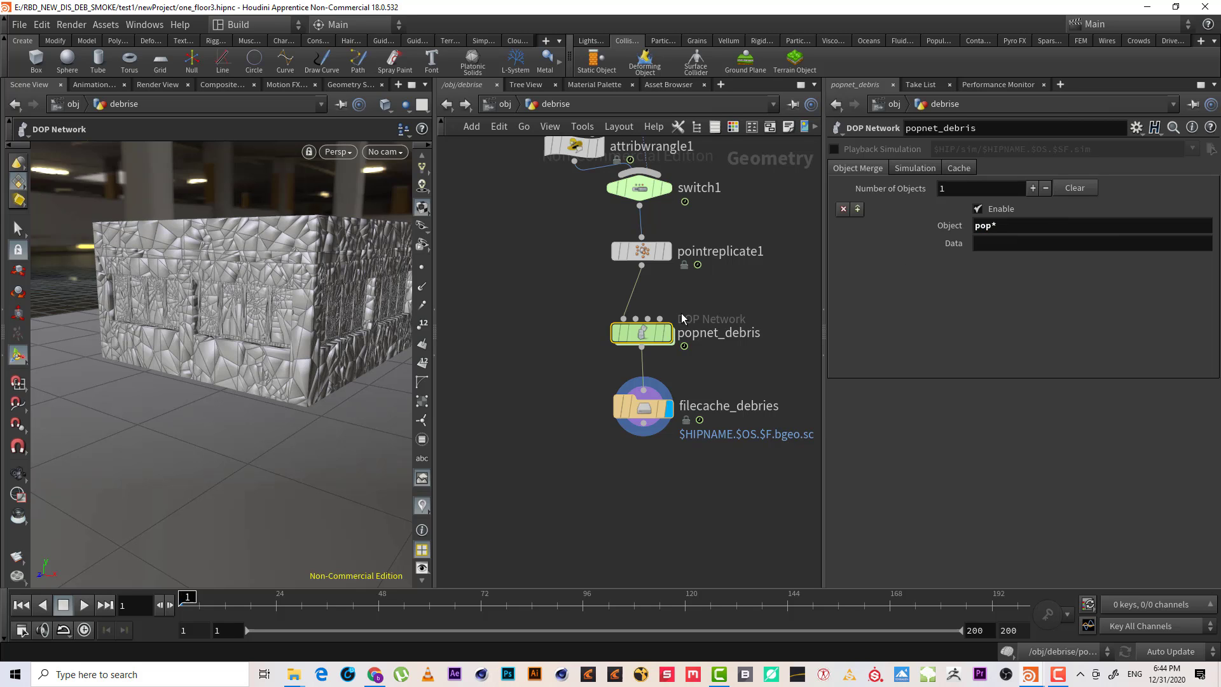
- Copy the POP object's name inside popnet_debris and use popobject as the network's Object Merge object
double_click(644, 333)
double_click(689, 276)
key("ctrl+c")
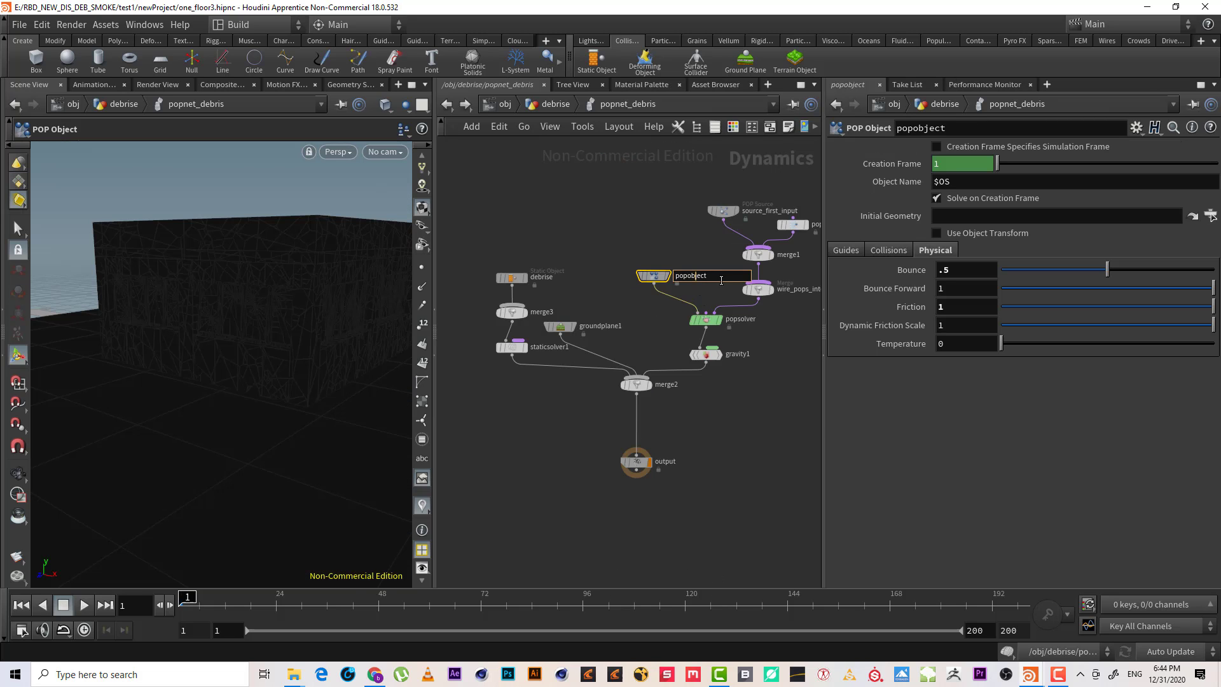
left_click(633, 197)
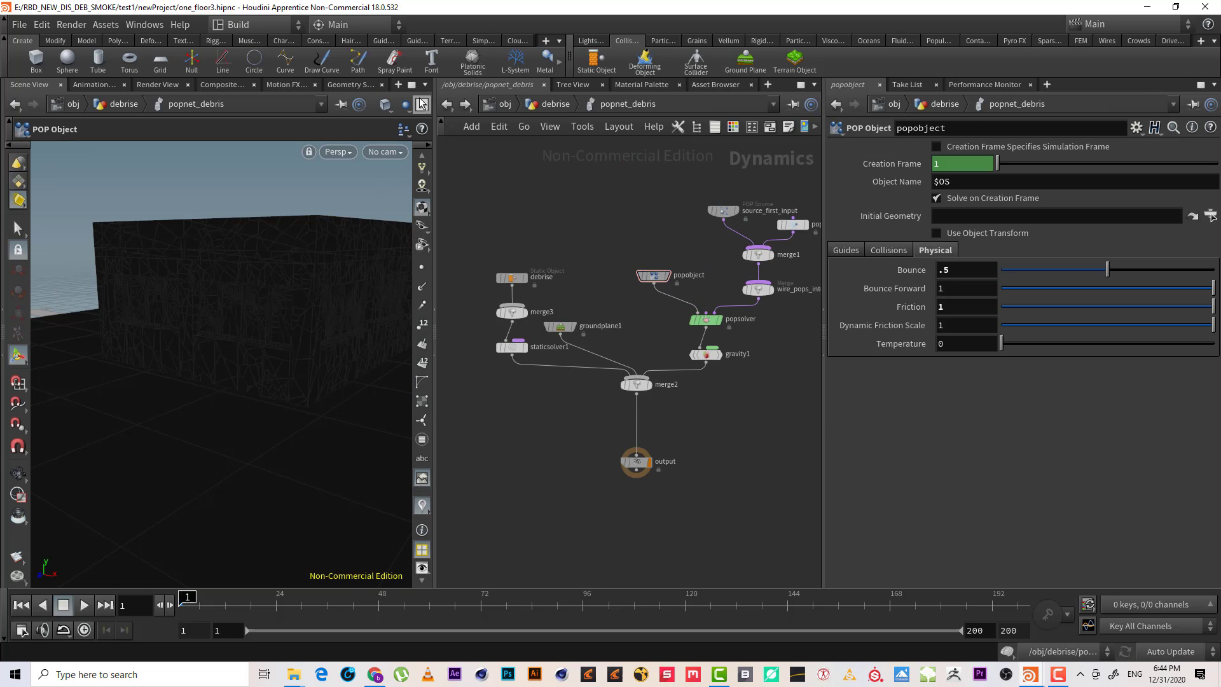
left_click(447, 105)
key("Return")
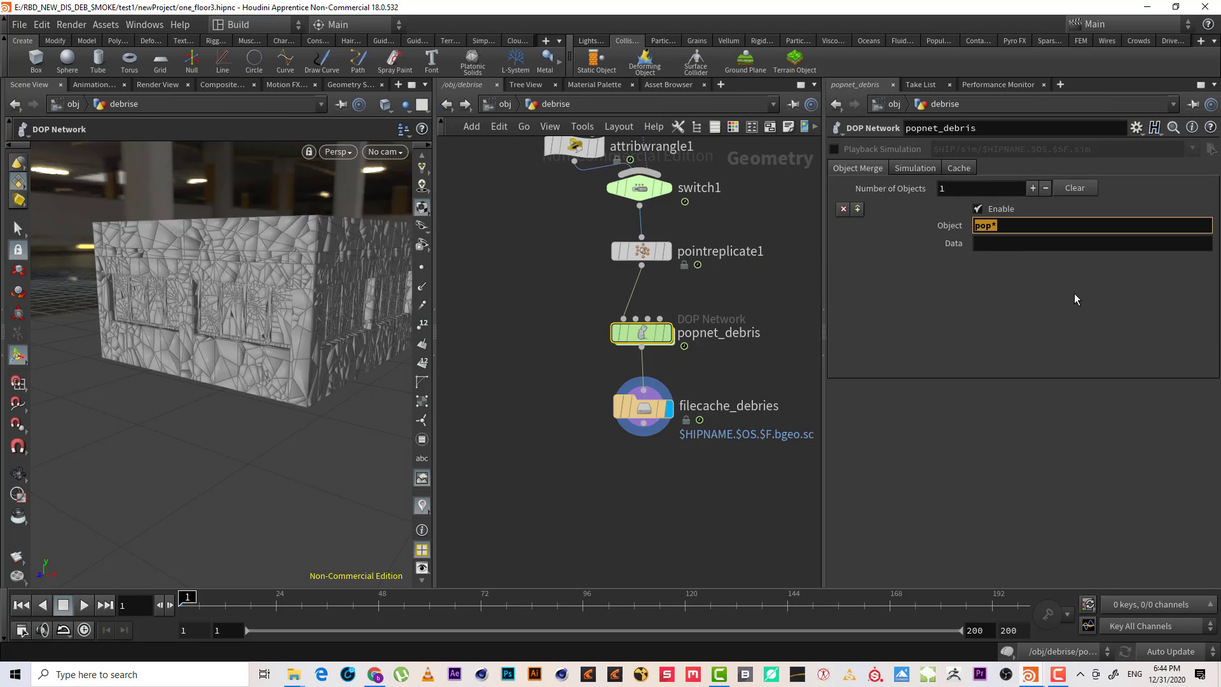
key("ctrl+v")
key("Return")
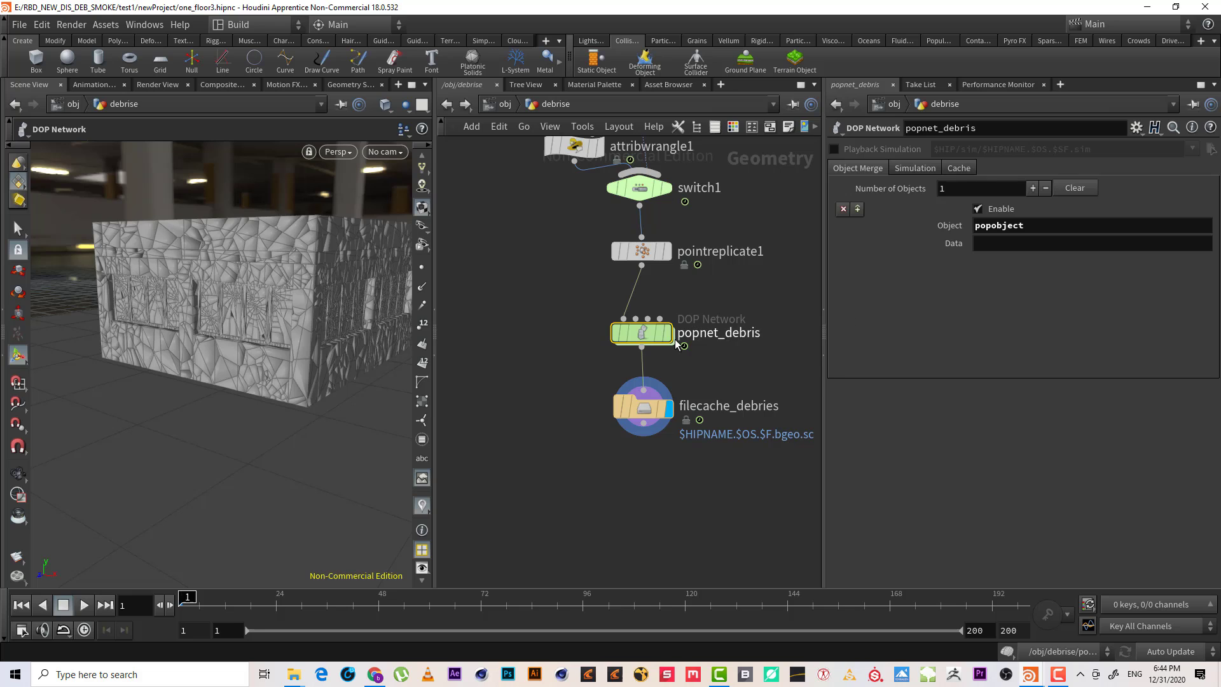
- Display the popnet_debris output in the viewport to check that only the debris particles are output
scroll(574, 359, "down", 4)
left_click(613, 430)
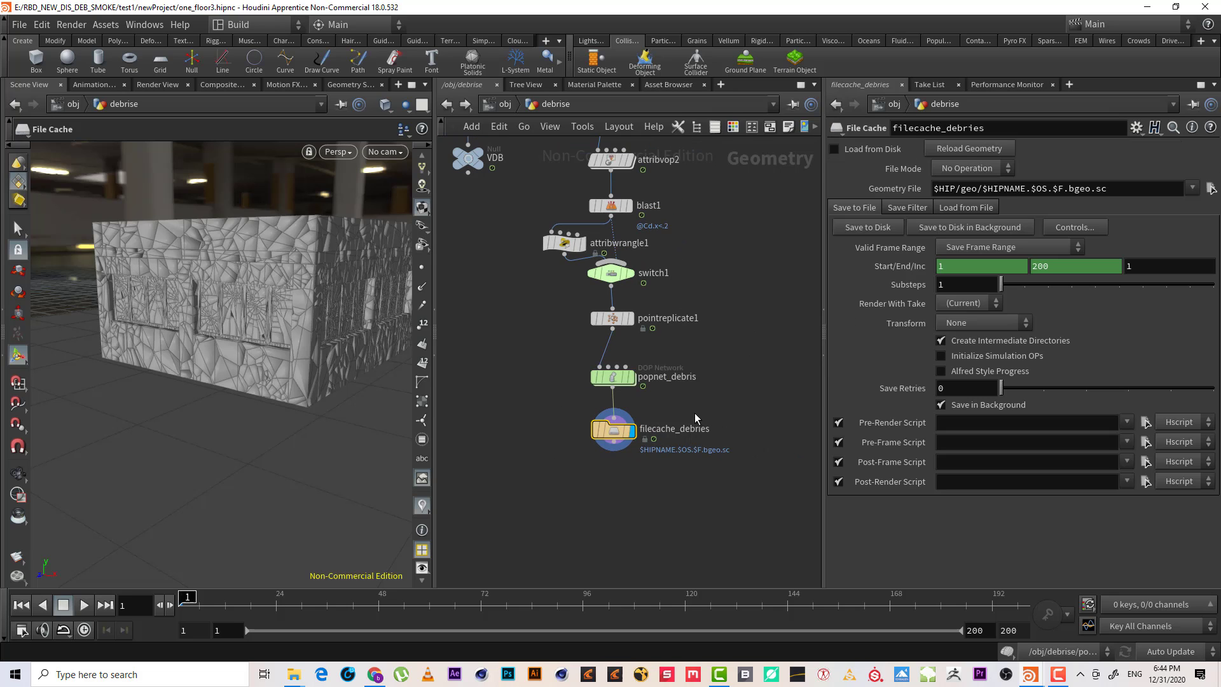
left_click(612, 377)
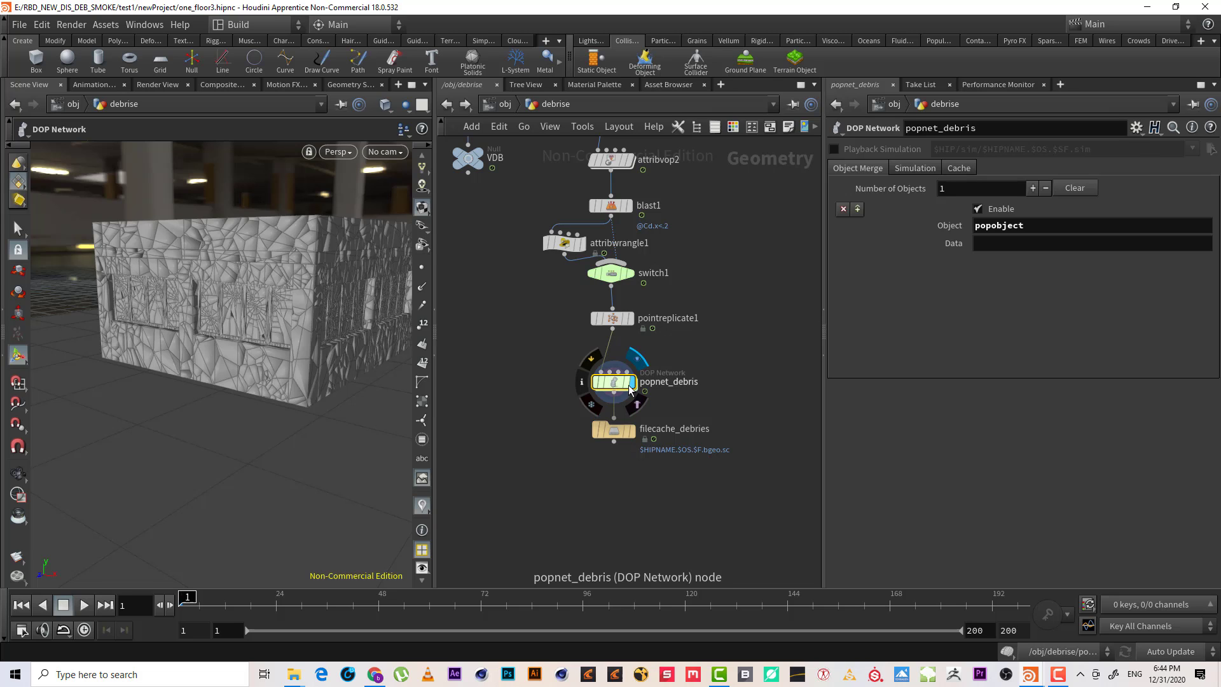
left_click(637, 360)
left_click(1052, 683)
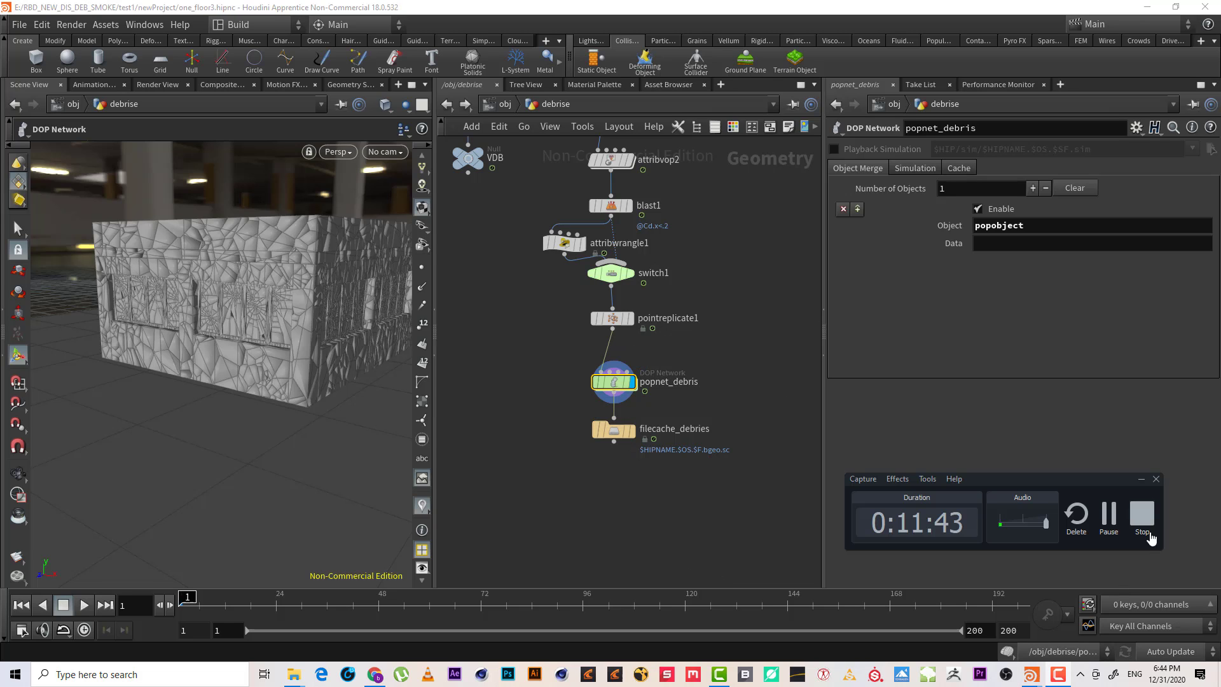
left_click(1106, 512)
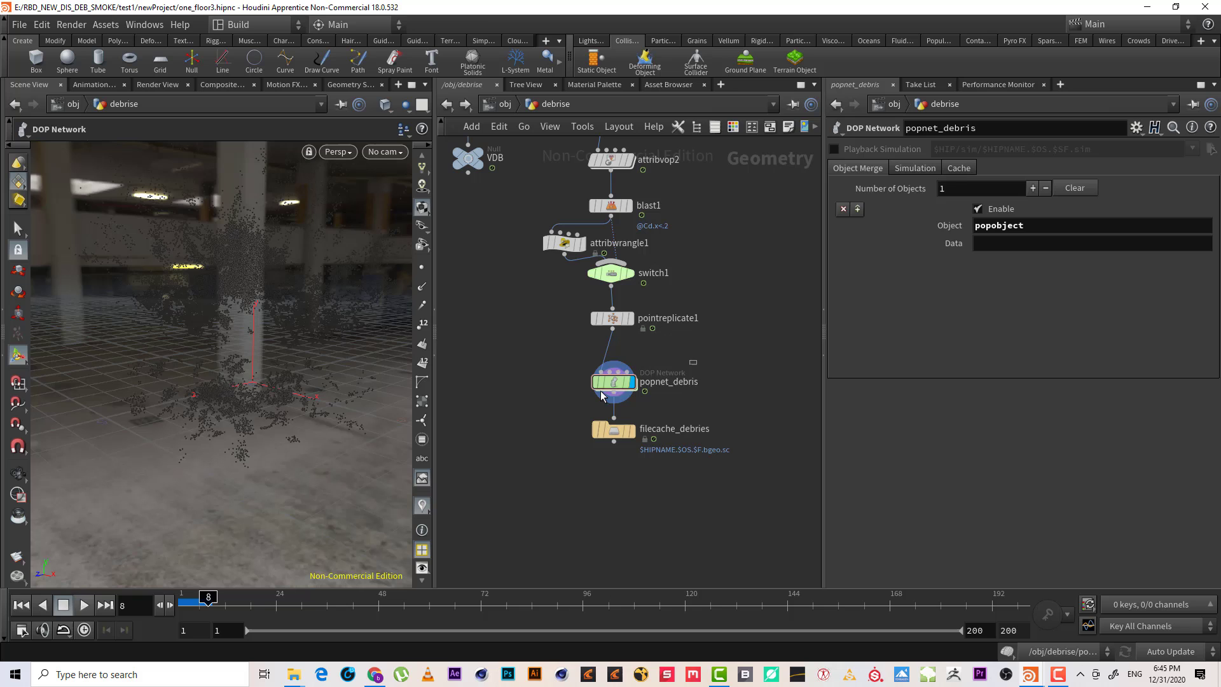
- Inspect the popnet_debris particles at frame 8 and check the node's point and attribute information
left_click(601, 395)
key("Escape")
mouse_move(229, 322)
left_mouse_down()
mouse_move(208, 338)
mouse_move(234, 332)
left_mouse_up()
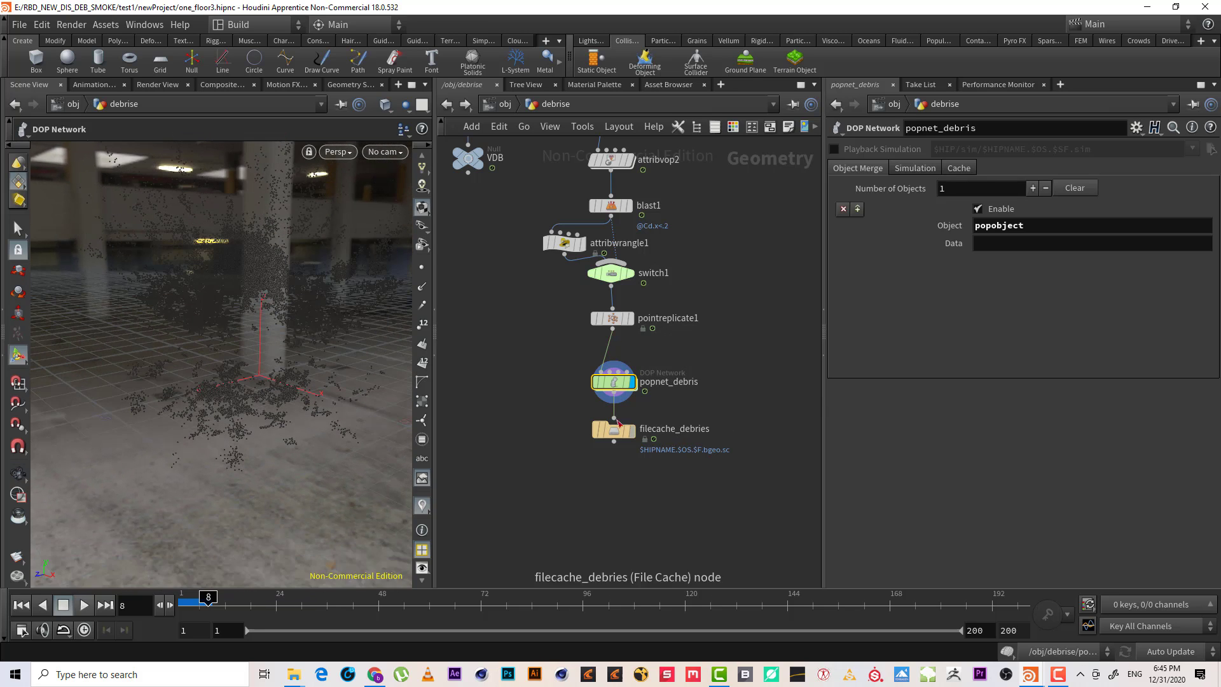
left_click(582, 381)
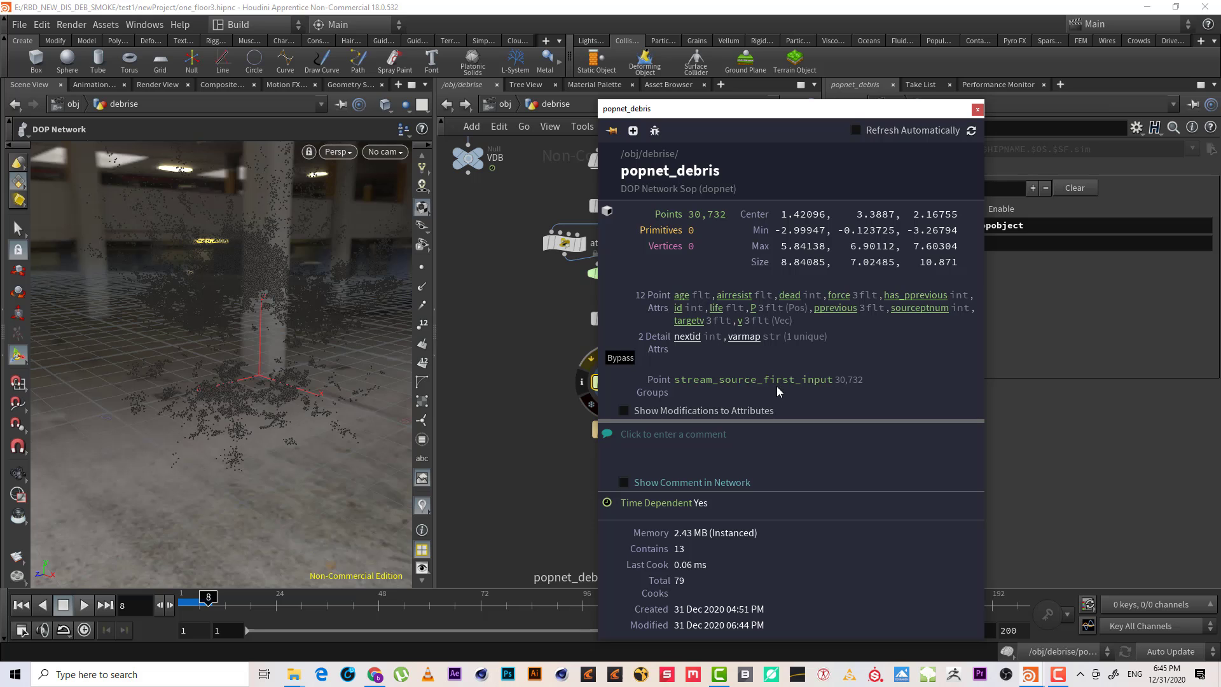
left_click(977, 110)
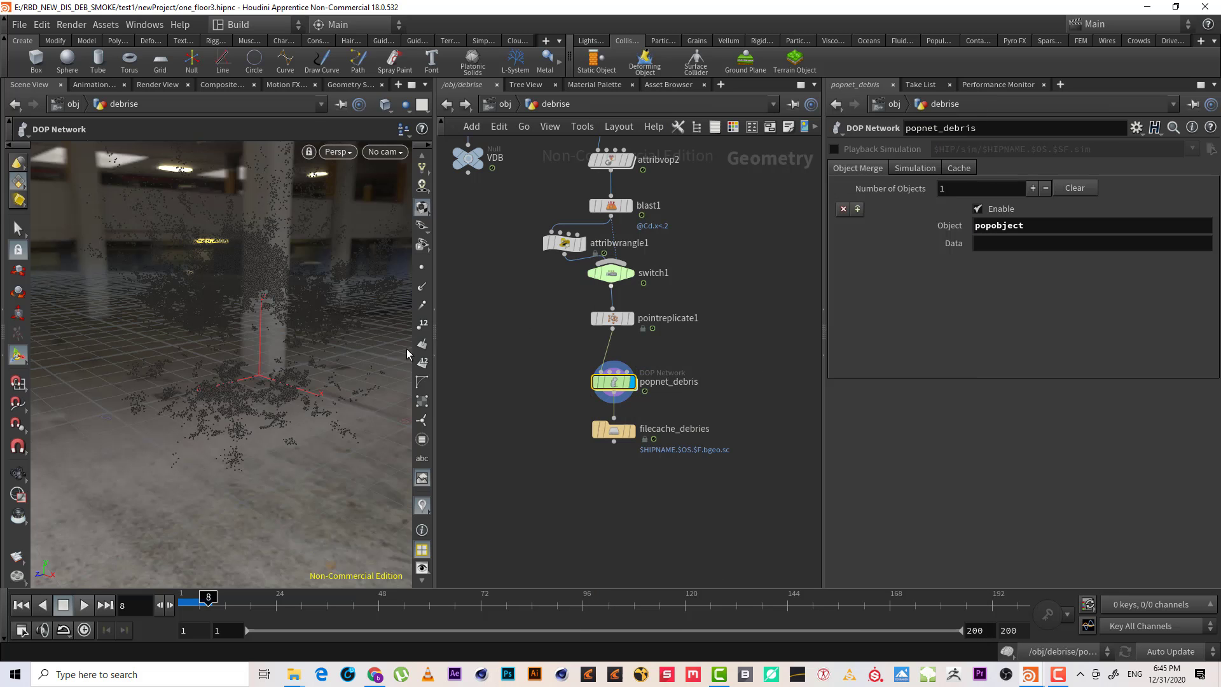
mouse_move(207, 328)
left_mouse_down("alt")
mouse_move(203, 345)
mouse_move(210, 336)
left_mouse_up("alt")
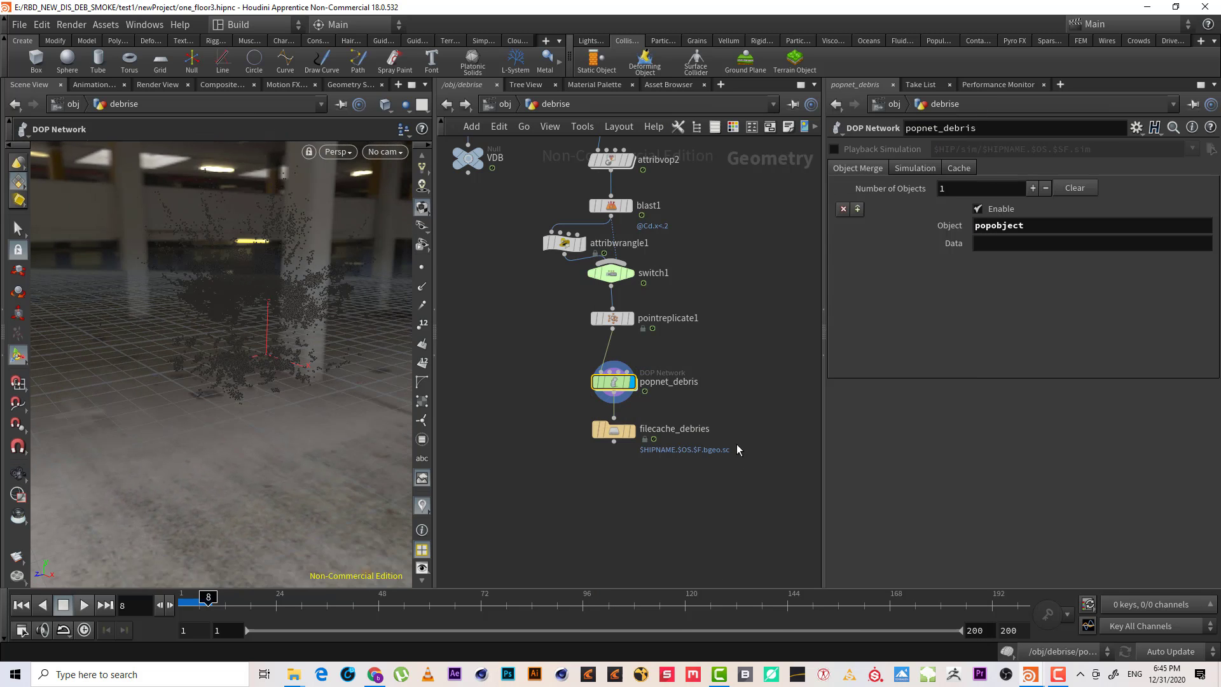
- Display filecache_debries and start saving its debris simulation frames to disk
left_click_drag(713, 420, 527, 471)
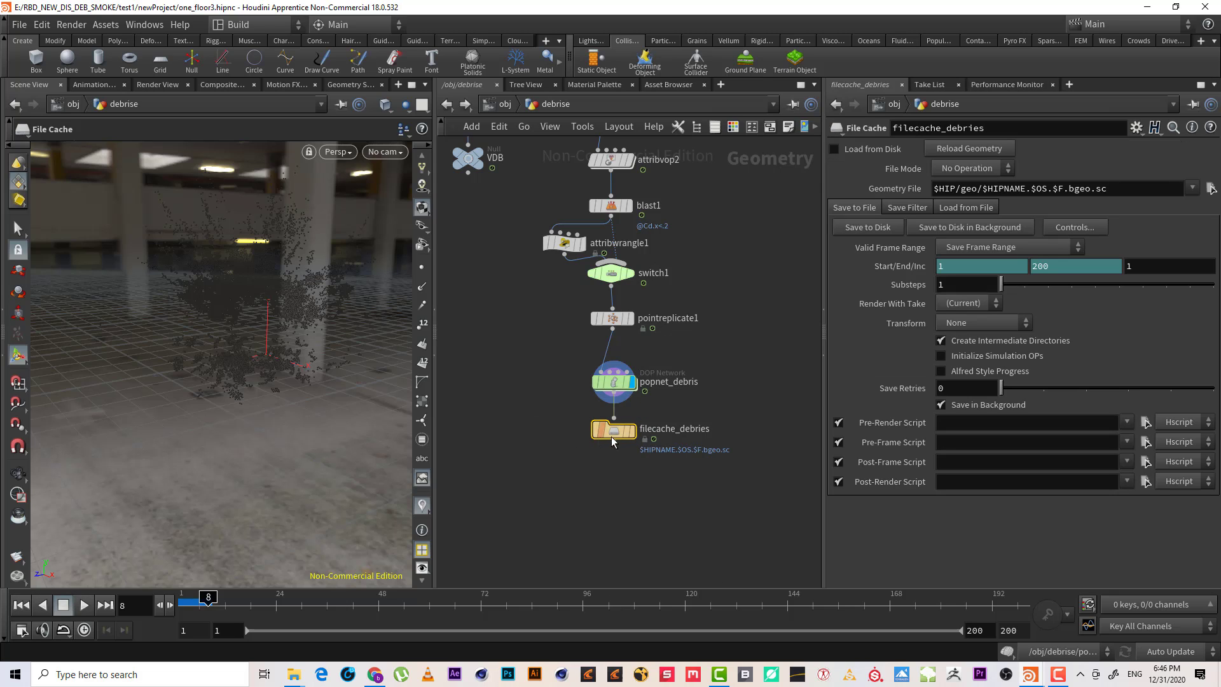
left_click(632, 432)
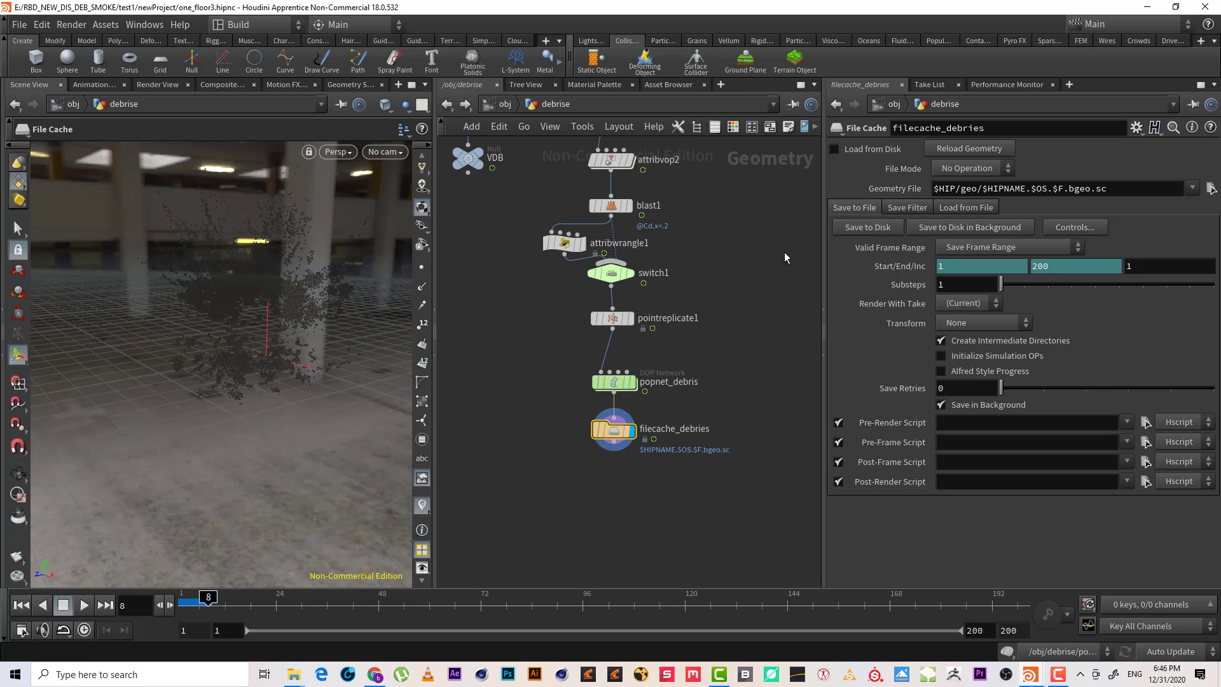
left_click(613, 382)
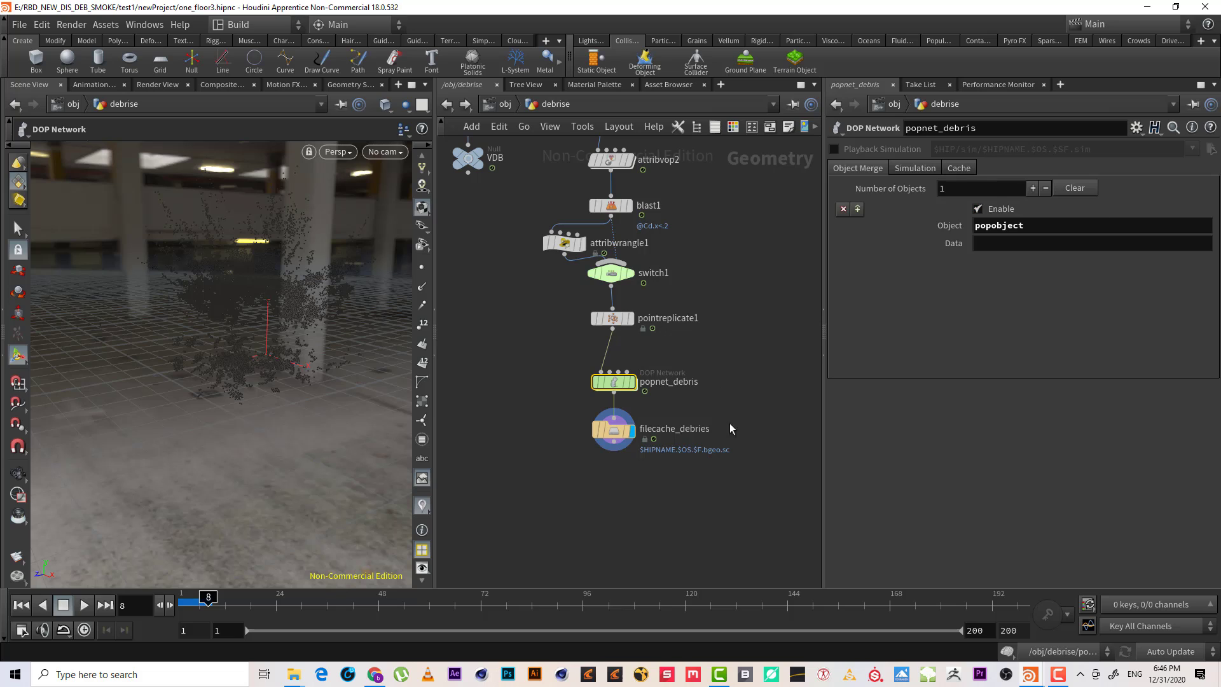
left_click_drag(725, 459, 544, 414)
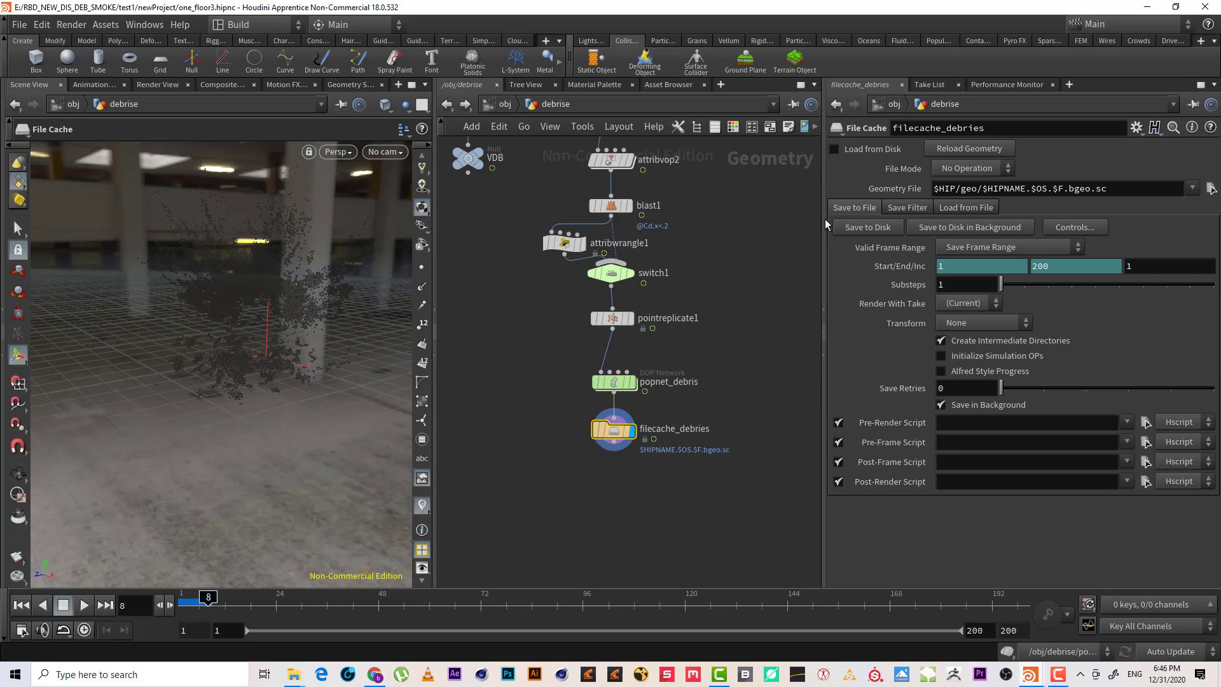
left_click(875, 229)
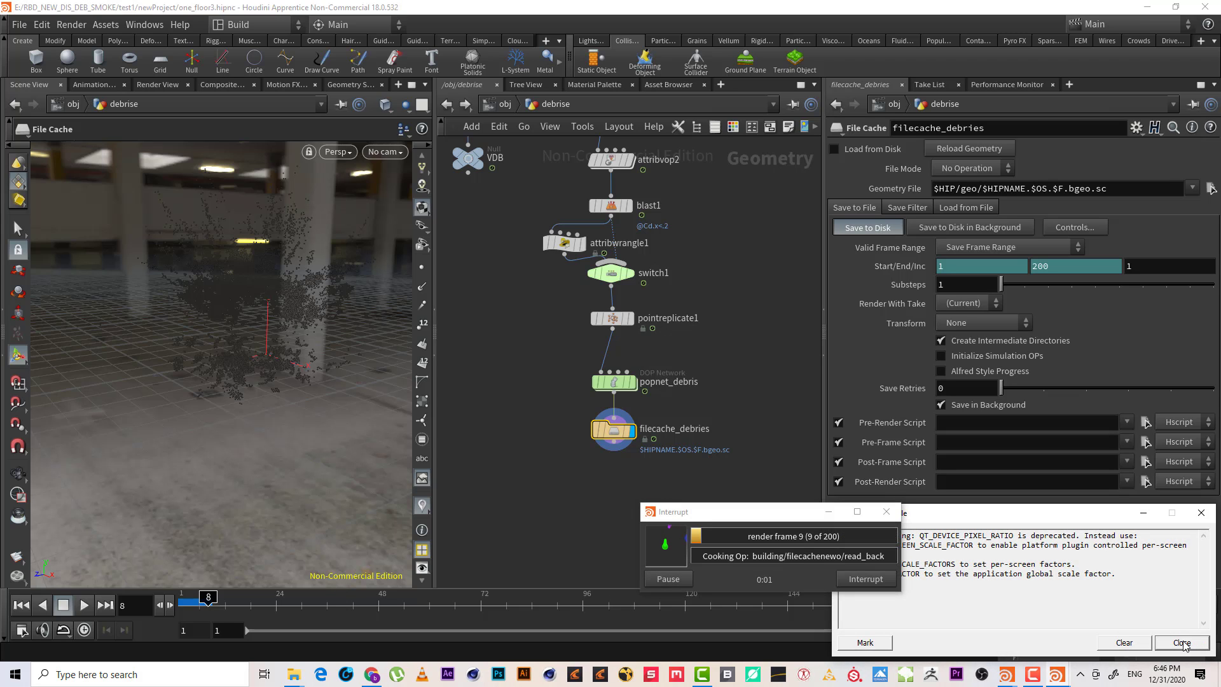
left_click(1181, 644)
left_click(1030, 676)
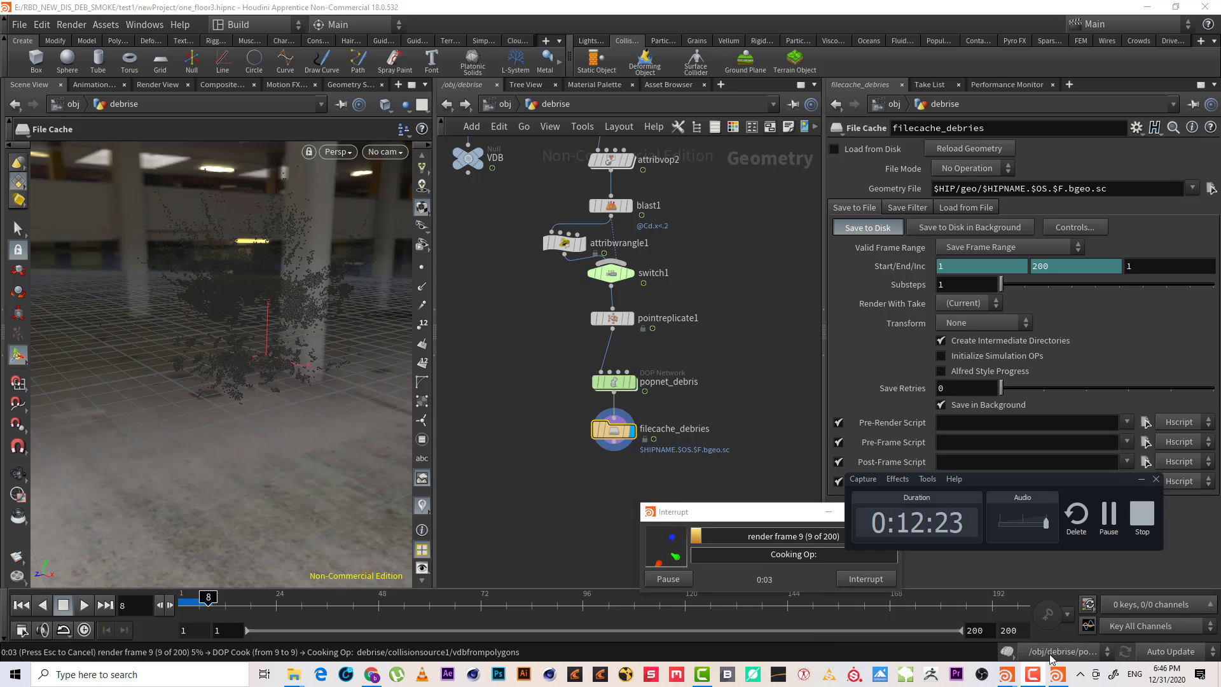
left_click(1109, 513)
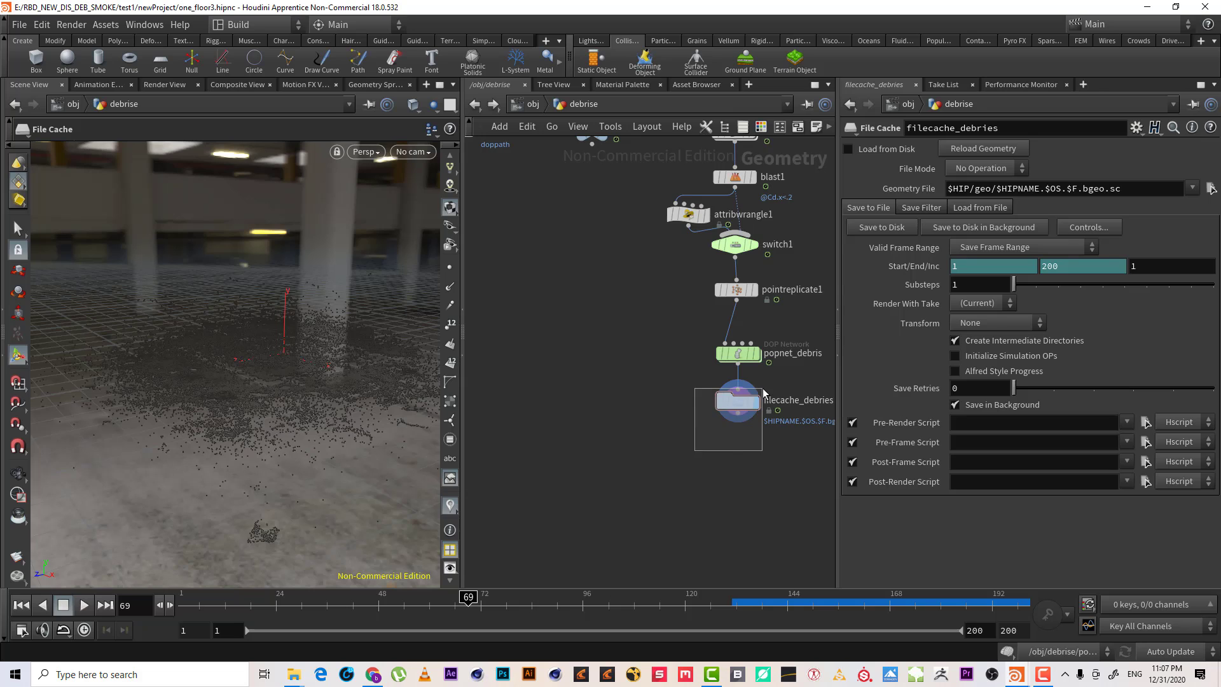
- Load the cached debris from disk in filecache_debries and view it at frame 116
left_click(877, 155)
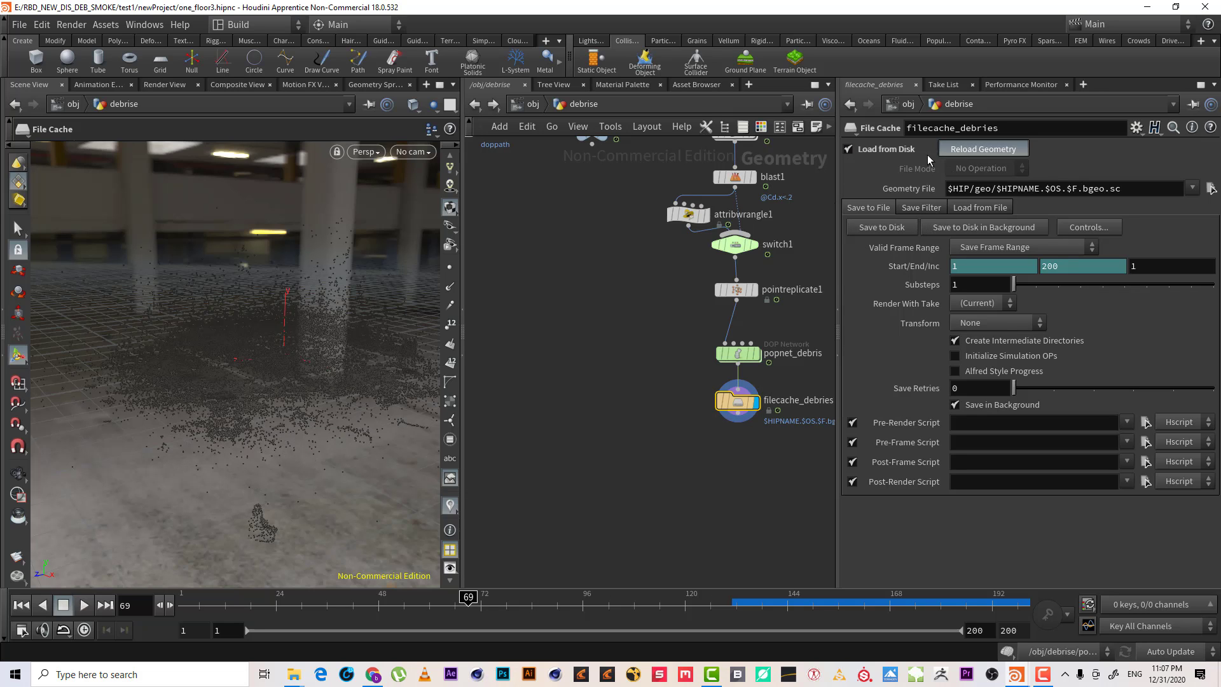
left_click_drag(480, 610, 667, 609)
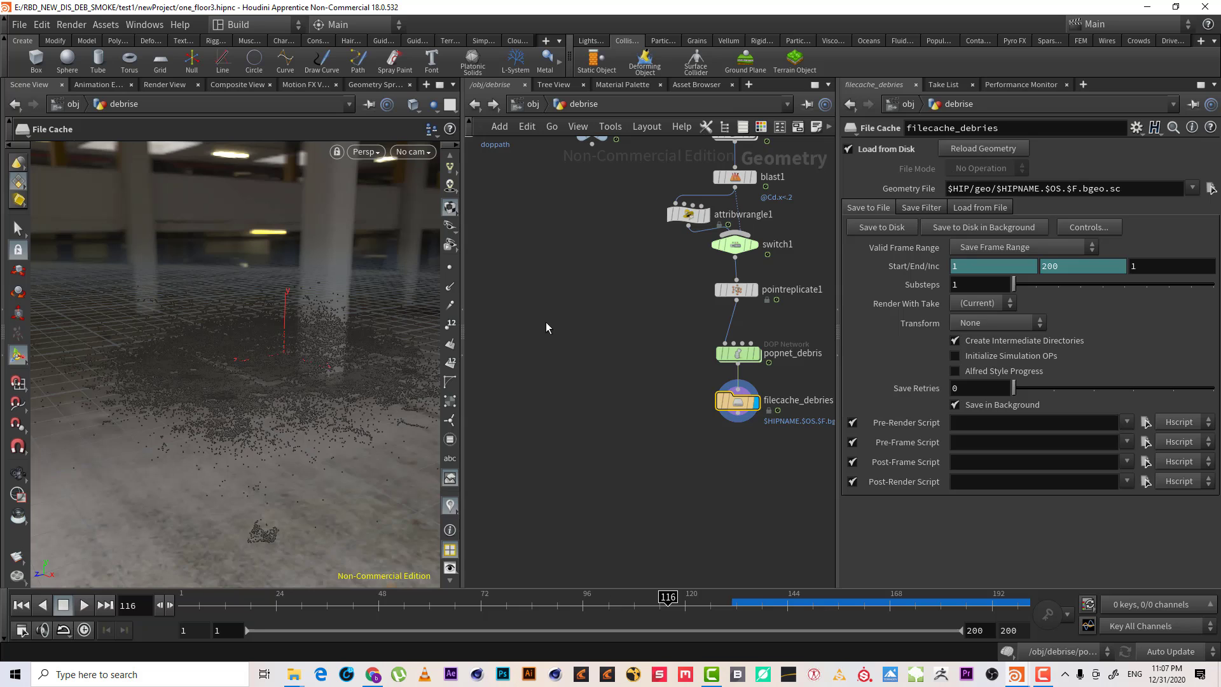
- Add a Sphere node beside popnet_debris and set its uniform scale to .01
middle_click_drag(665, 395, 683, 407)
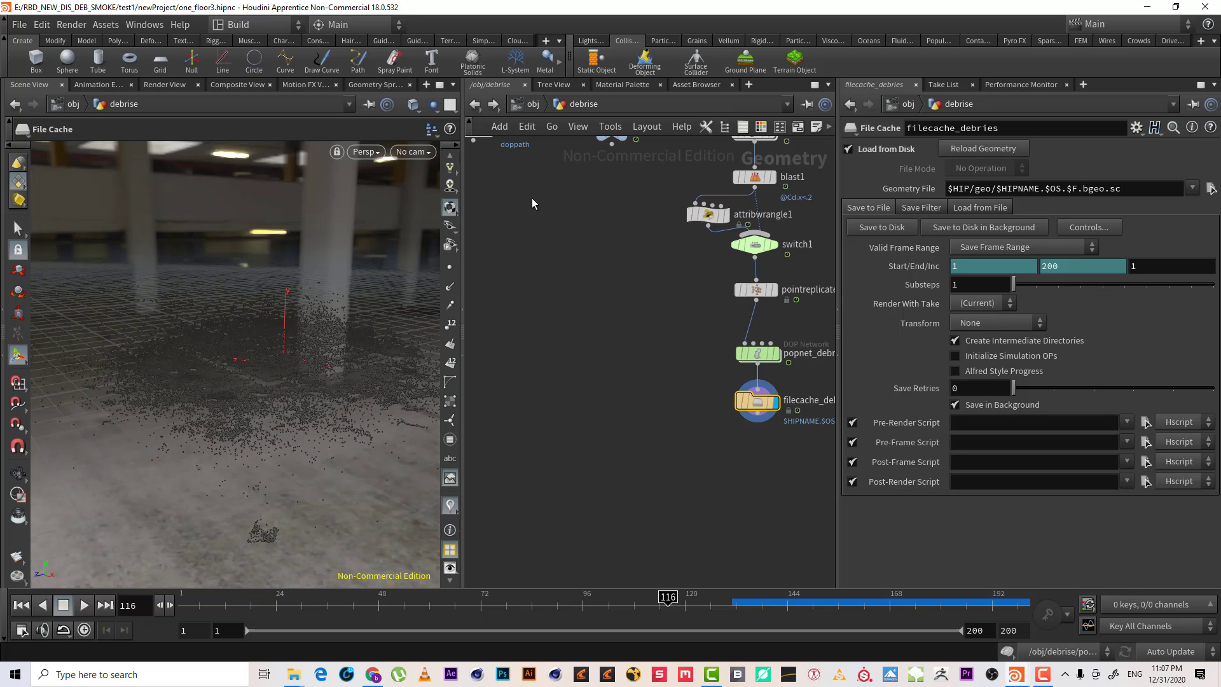
key("Tab")
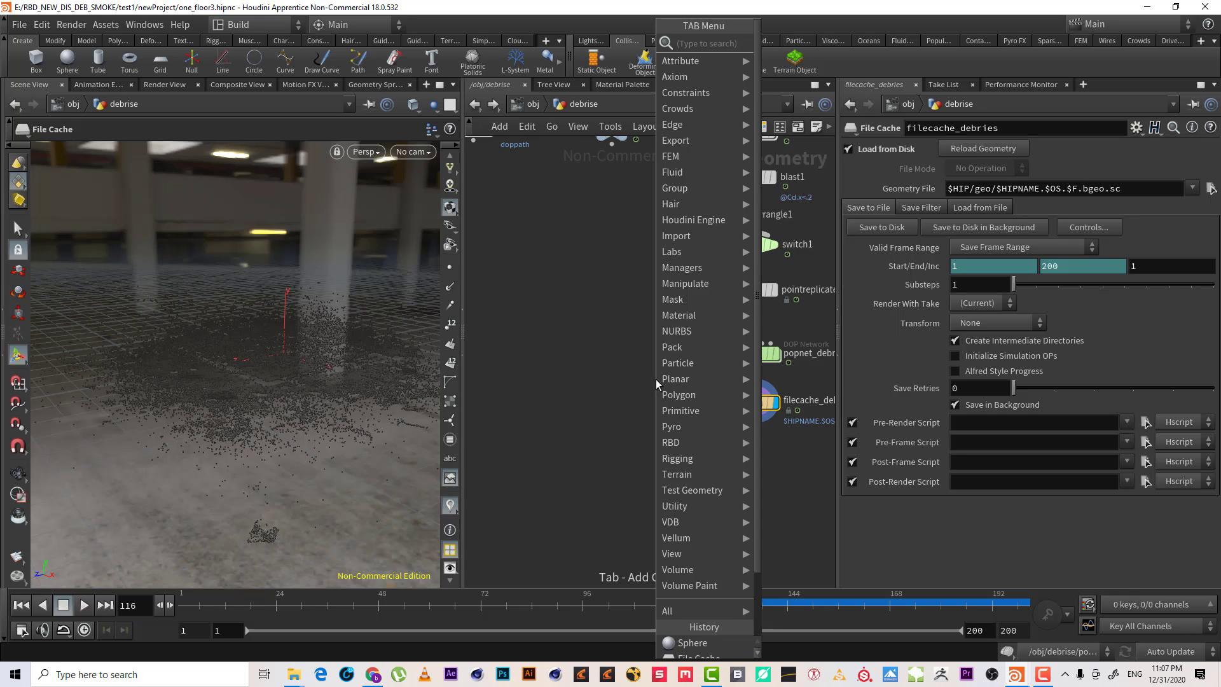
type("sph")
key("Return")
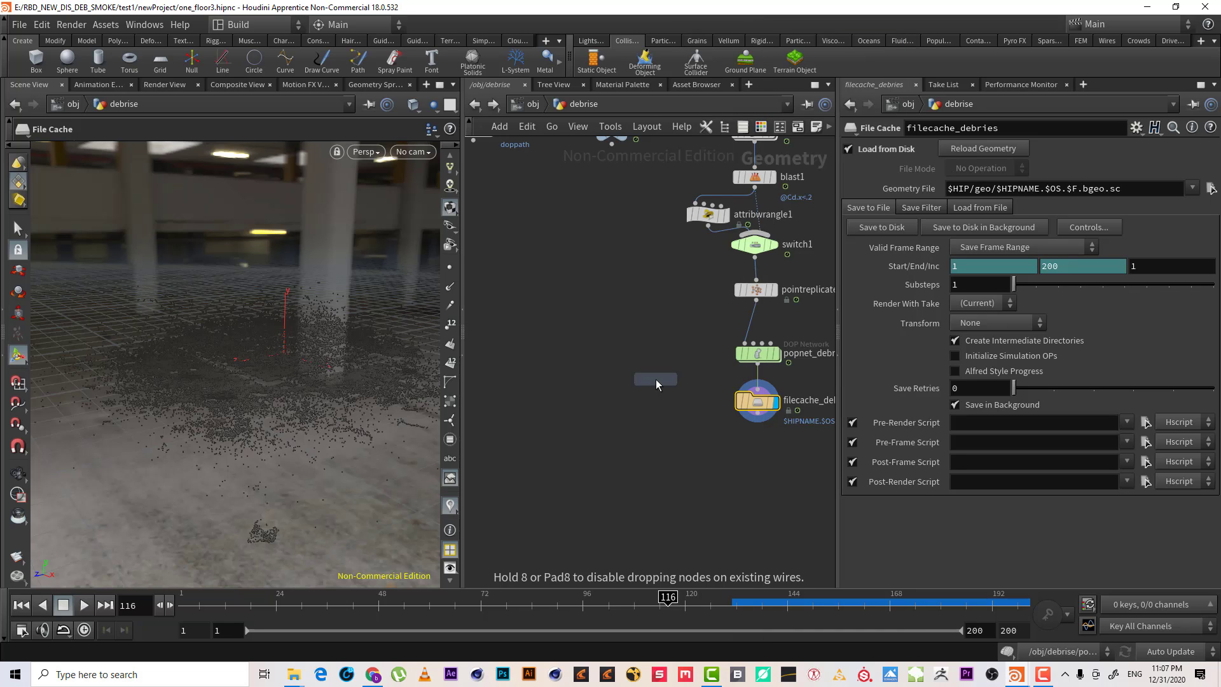
left_click(643, 383)
middle_click_drag(667, 429, 644, 416)
double_click(966, 240)
type(".0")
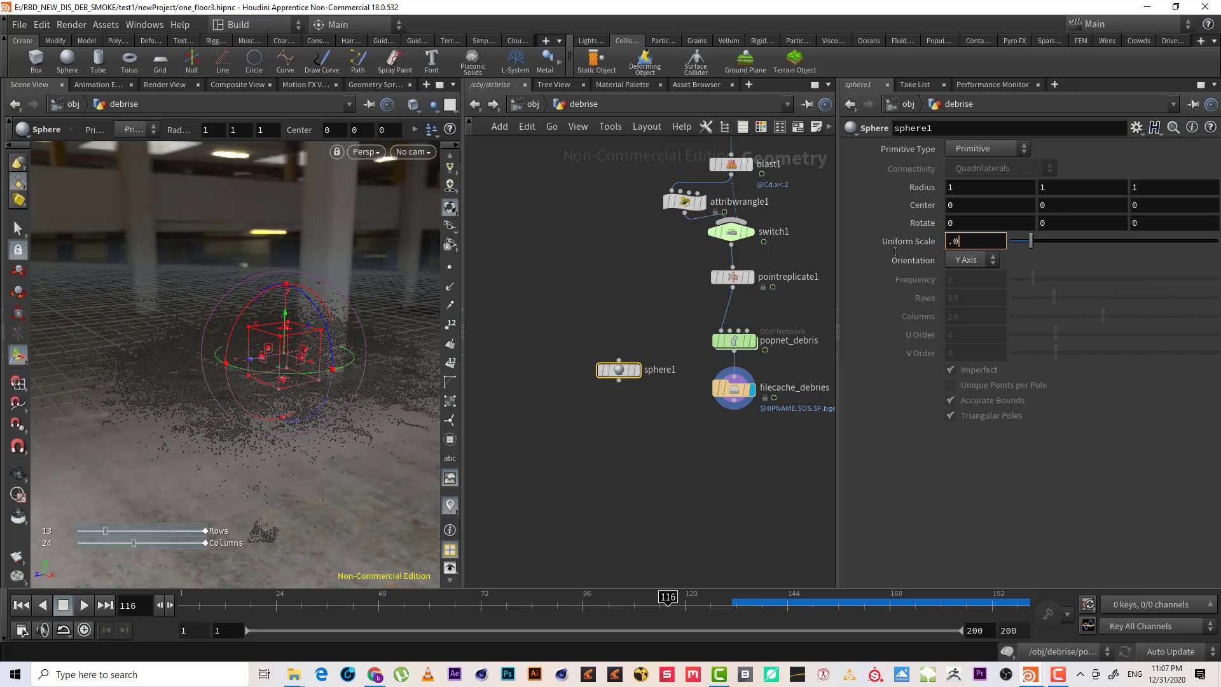
type("1")
key("Return")
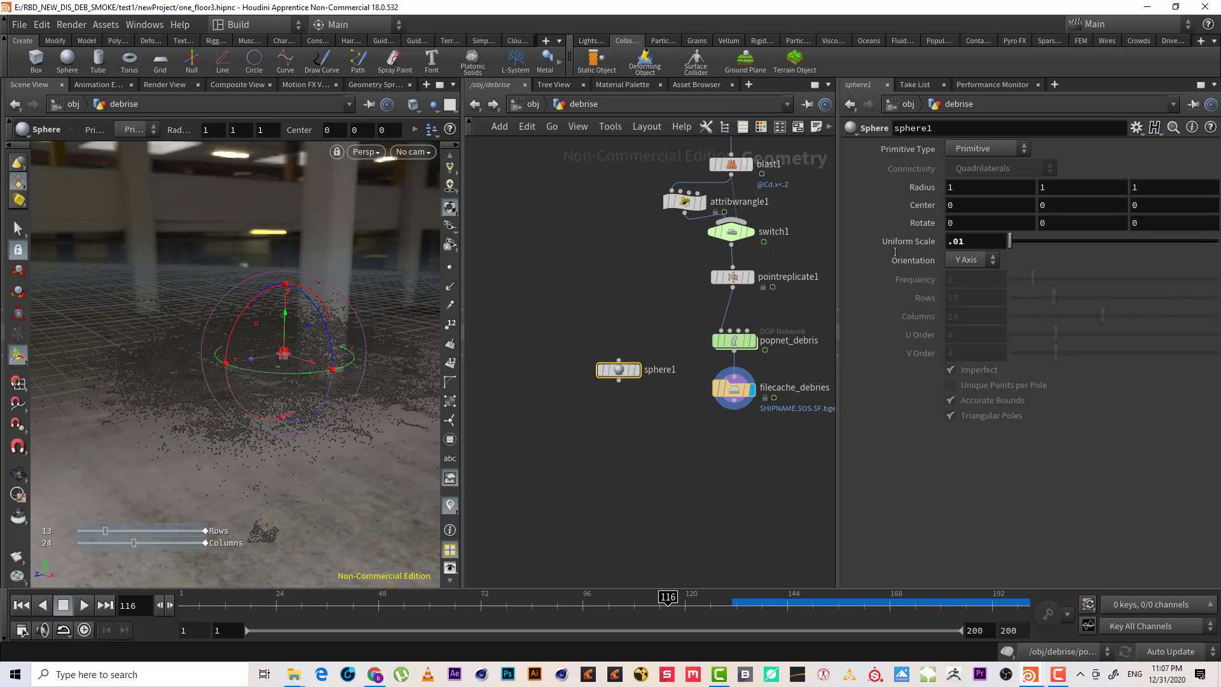
- Add a Copy to Points node below sphere1 and filecache_debries
left_click(685, 454)
key("Tab")
type("cop to")
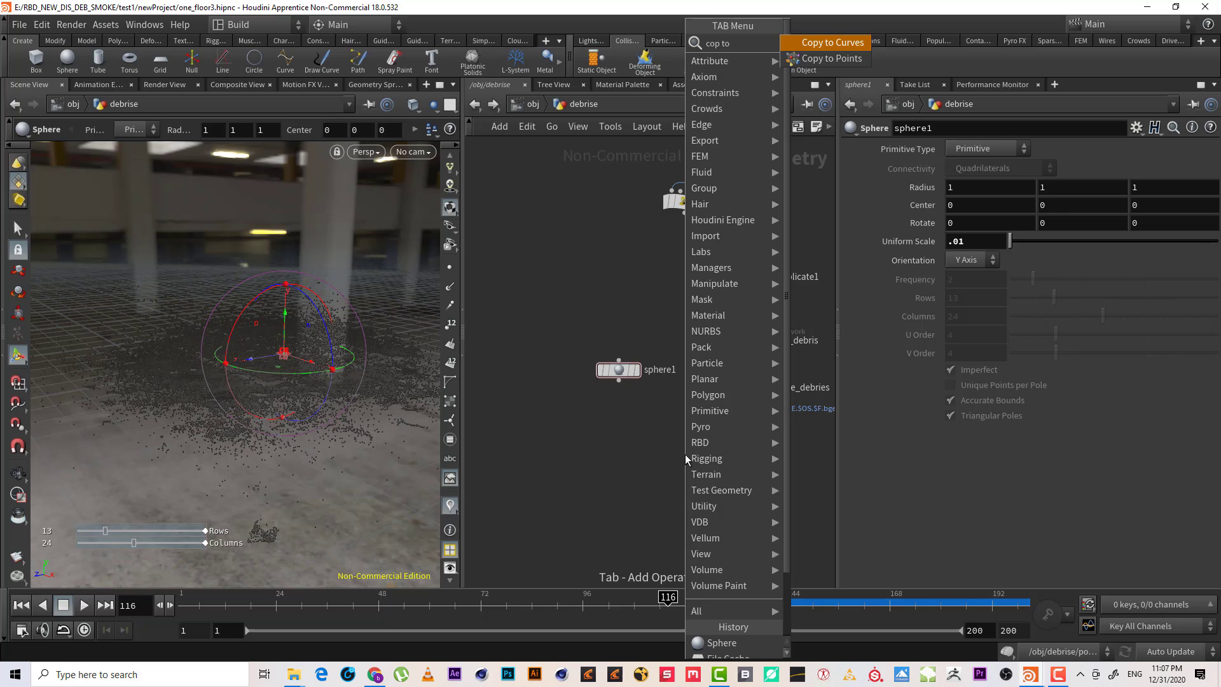
key("Down")
key("Return")
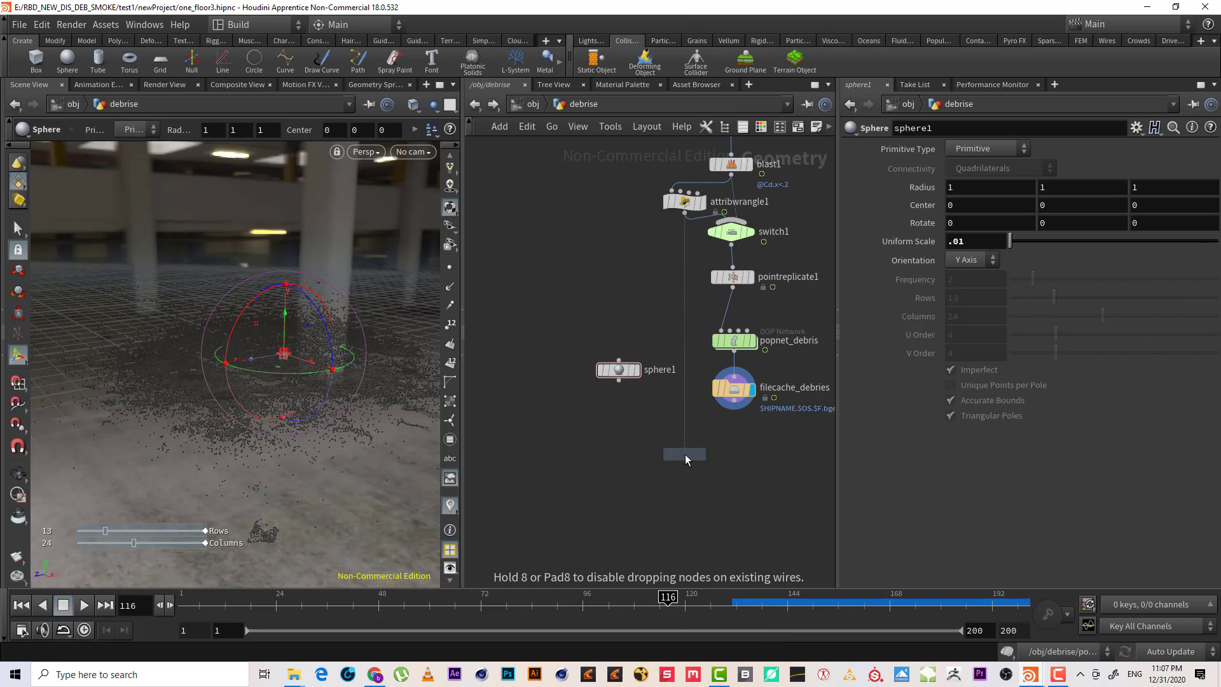
left_click(685, 454)
- Connect sphere1 as copytopoints1's geometry and filecache_debries as its target points, and display the node
left_click(619, 380)
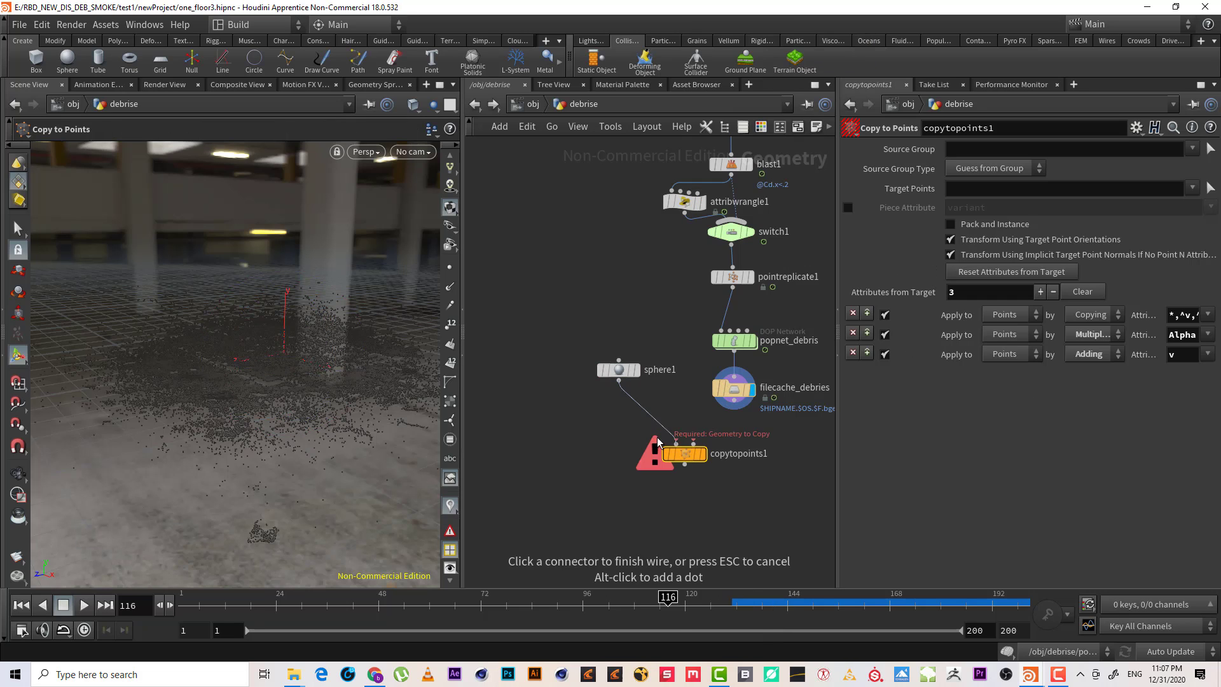
left_click(675, 443)
left_click(734, 411)
left_click(707, 457)
left_click(703, 455)
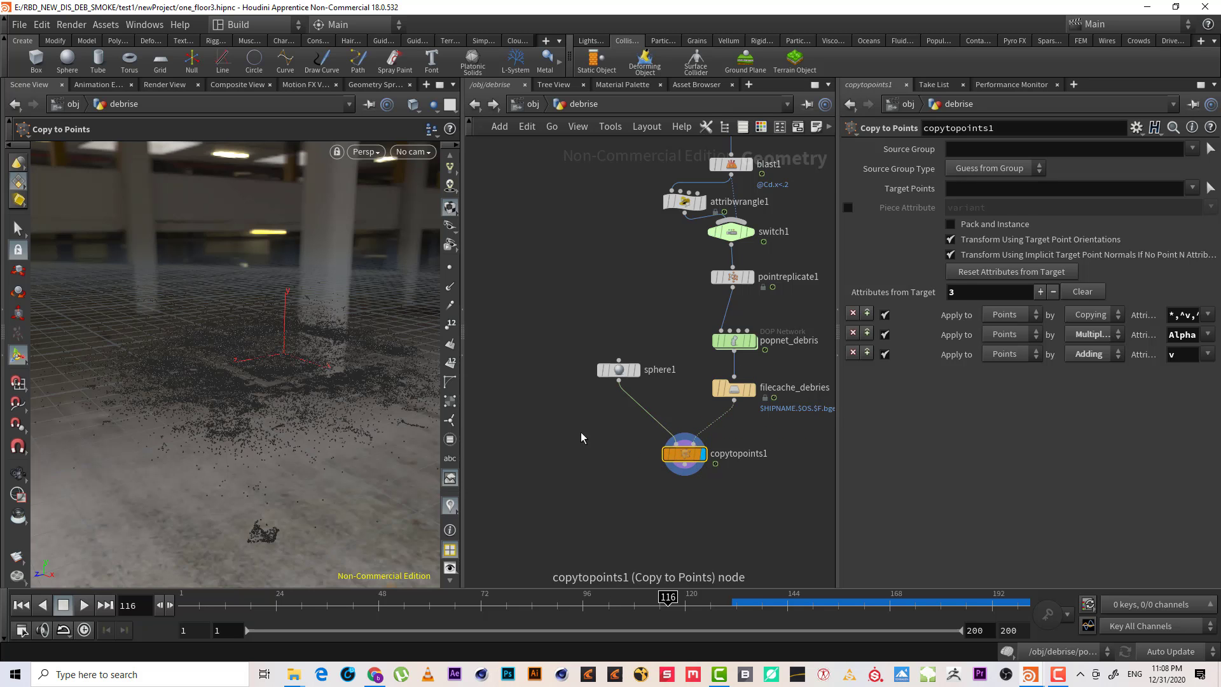
key("Escape")
- Try uniform scales of .05 and .02 on sphere1 to compare the size of the copied debris
right_click_drag(293, 382, 238, 387)
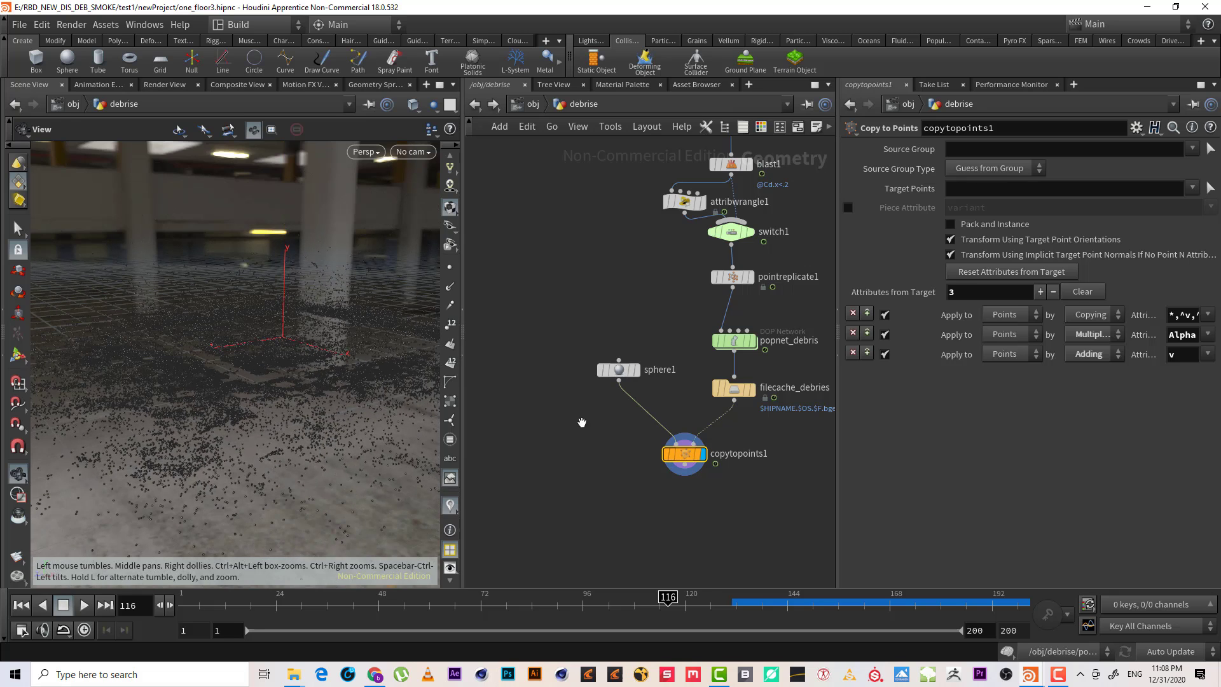
left_click_drag(582, 429, 634, 365)
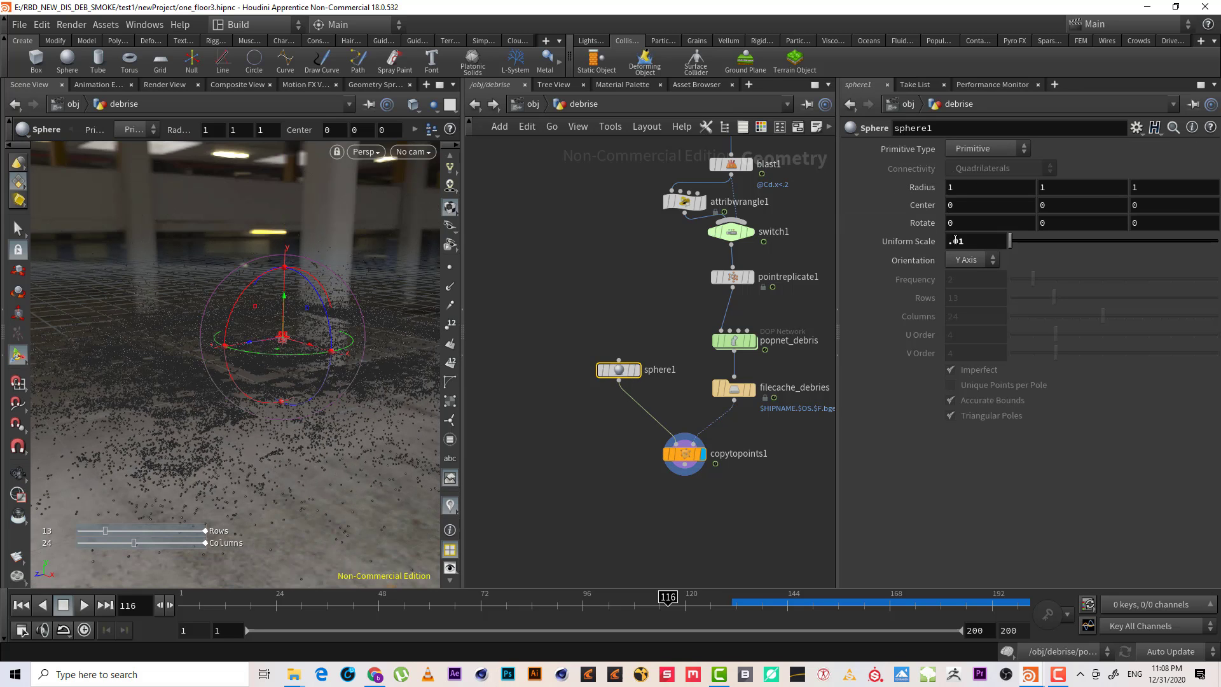
left_click_drag(954, 242, 972, 241)
type("05")
key("Return")
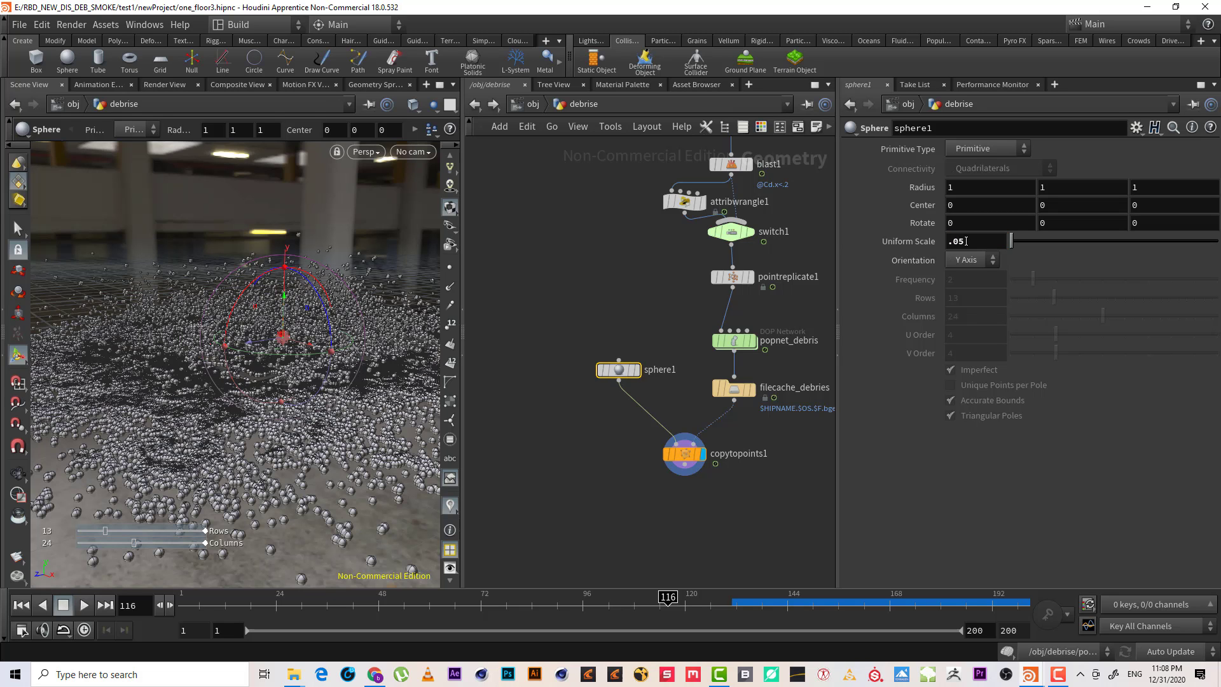
double_click(971, 242)
type("02")
key("Return")
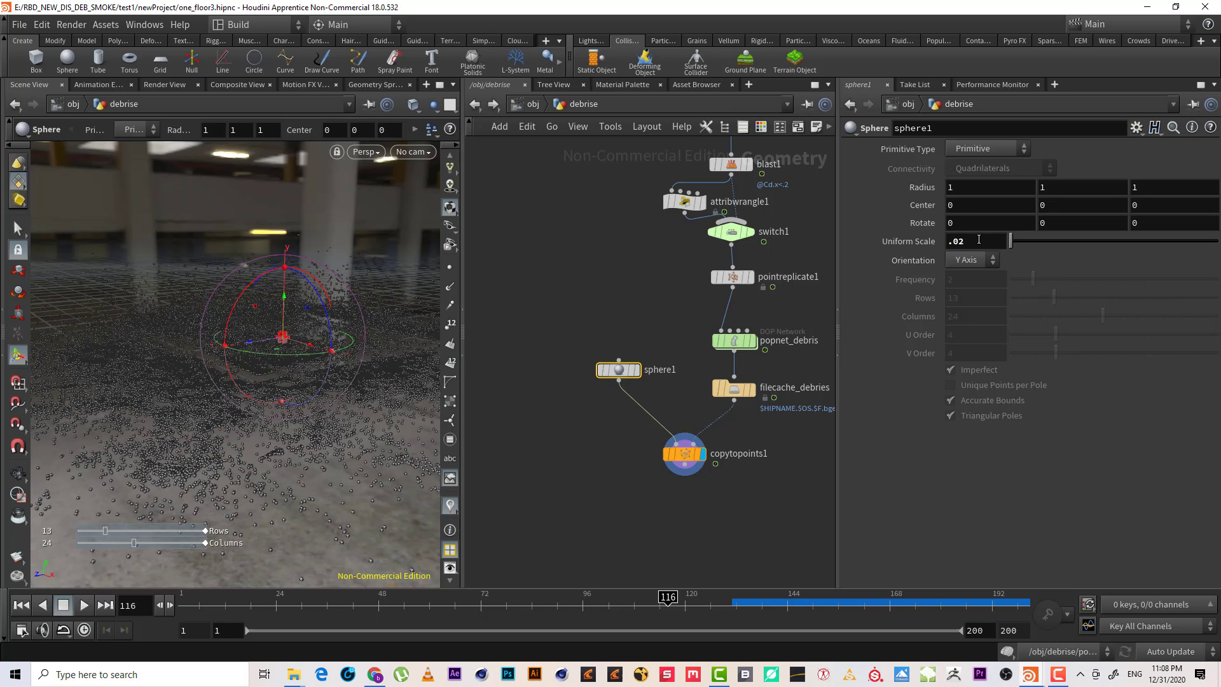
- Insert an Attribute Randomize node between filecache_debries and copytopoints1, moving copytopoints1 down to make room
left_click(714, 432)
middle_click_drag(691, 414, 660, 418)
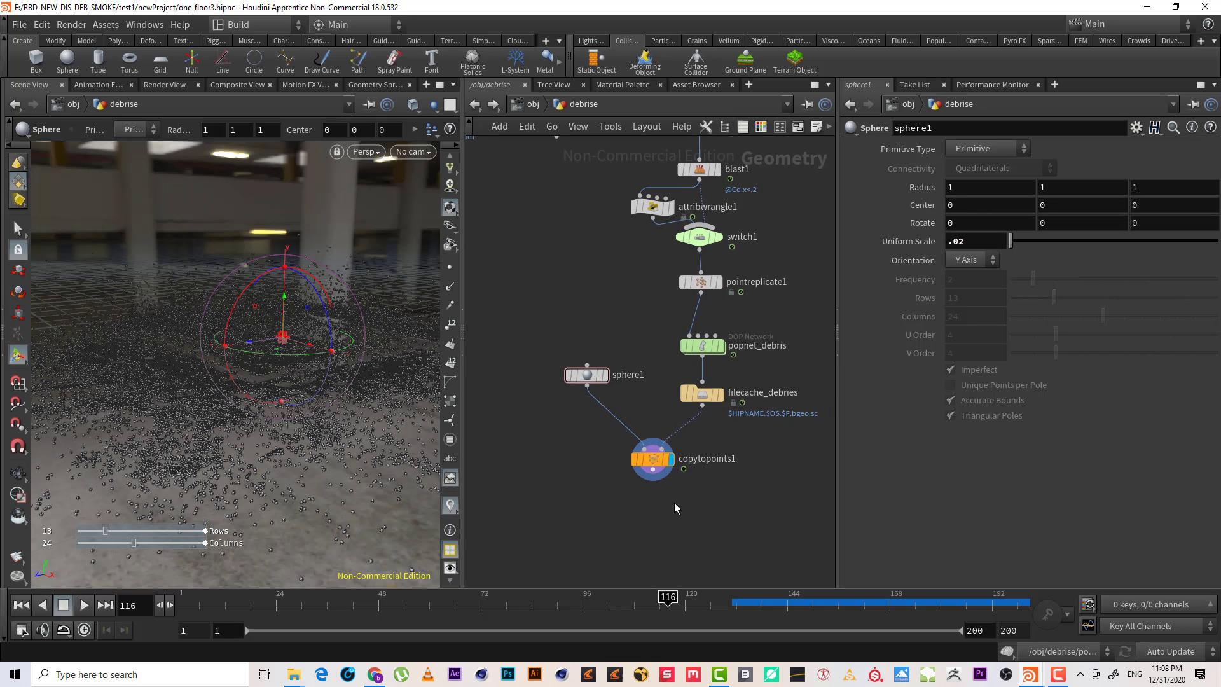
left_click_drag(690, 524, 642, 501)
key("Tab")
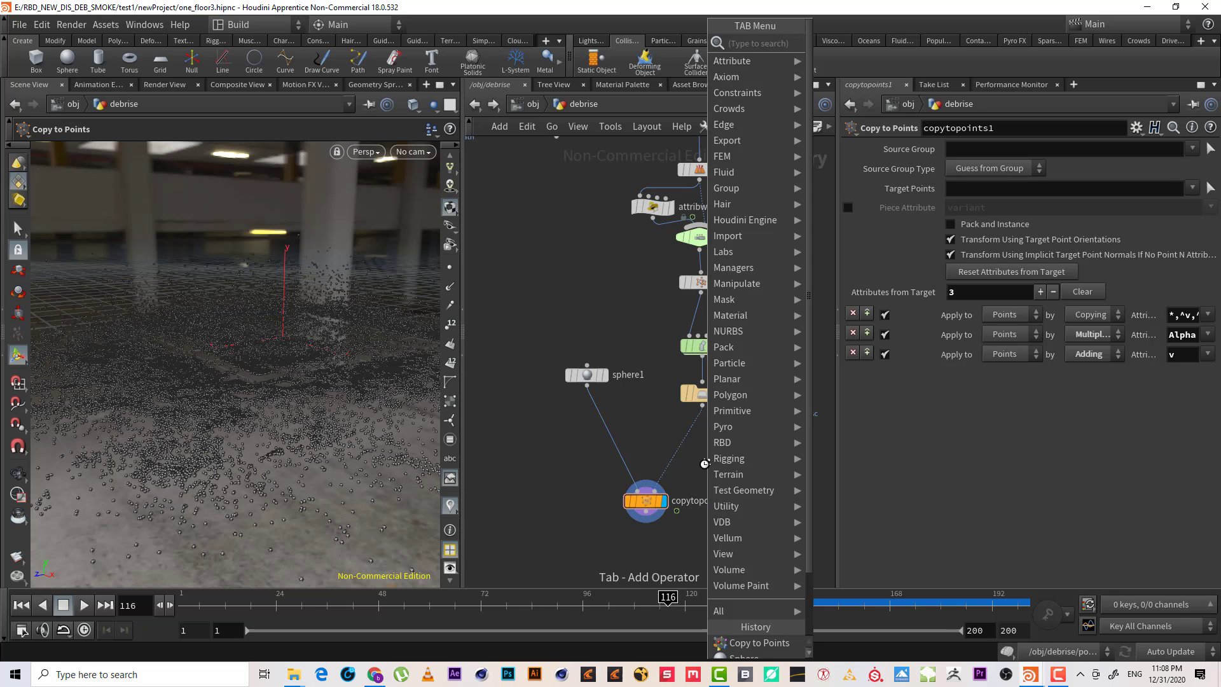
type("att r")
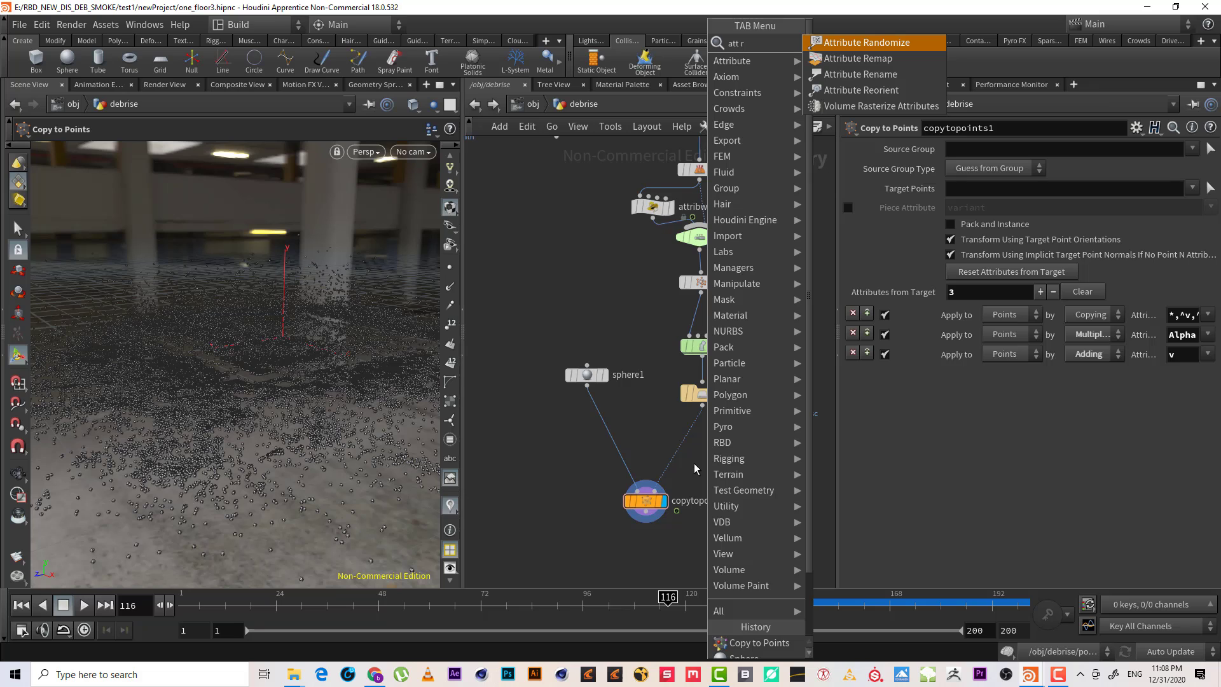
key("Return")
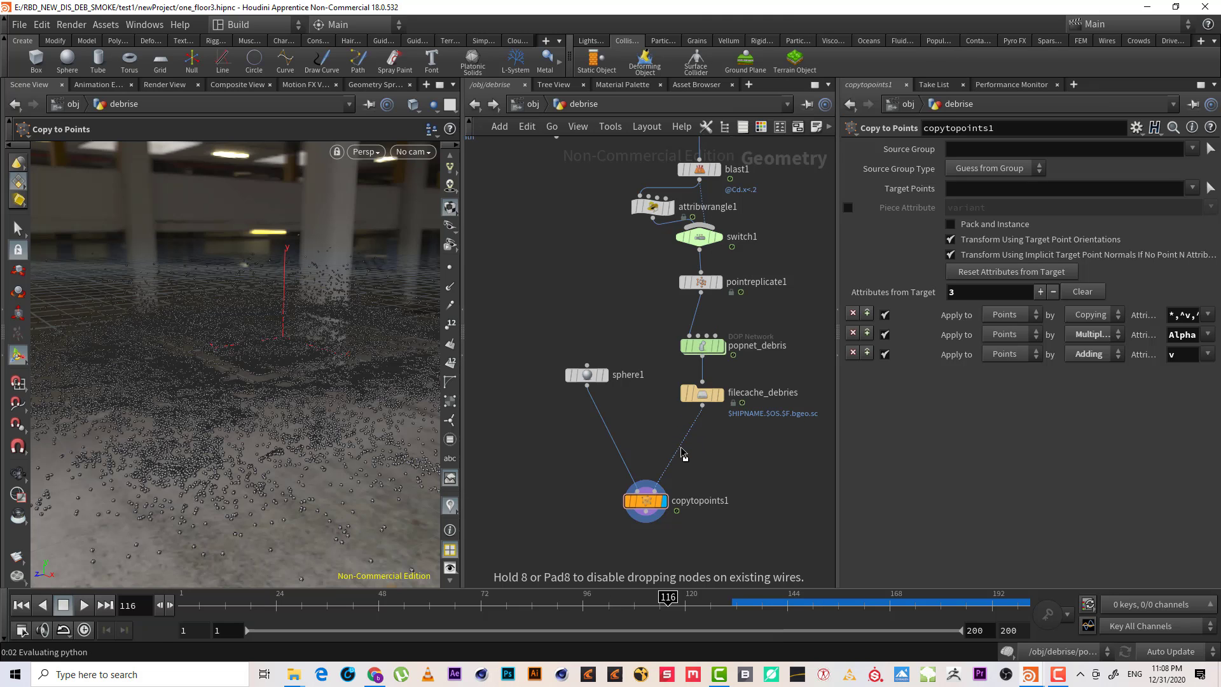
left_click(680, 446)
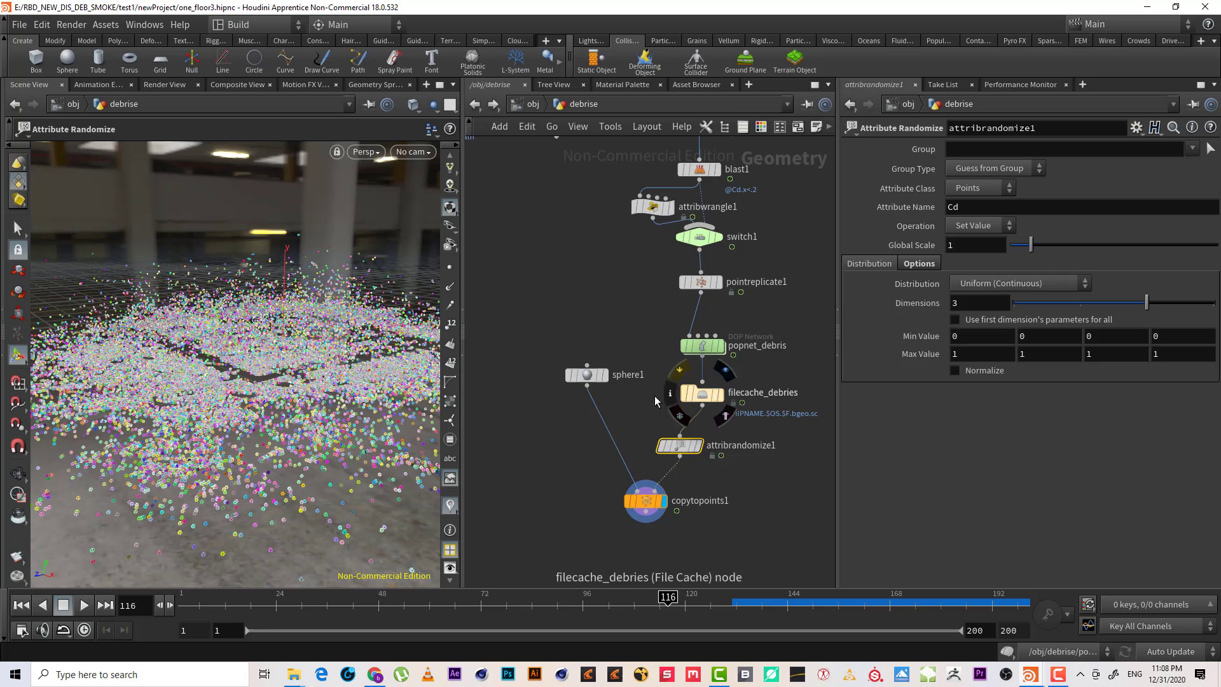
- Set sphere1's uniform scale to 1
left_click_drag(654, 399, 535, 350)
left_click_drag(964, 240, 880, 234)
type("1")
key("Return")
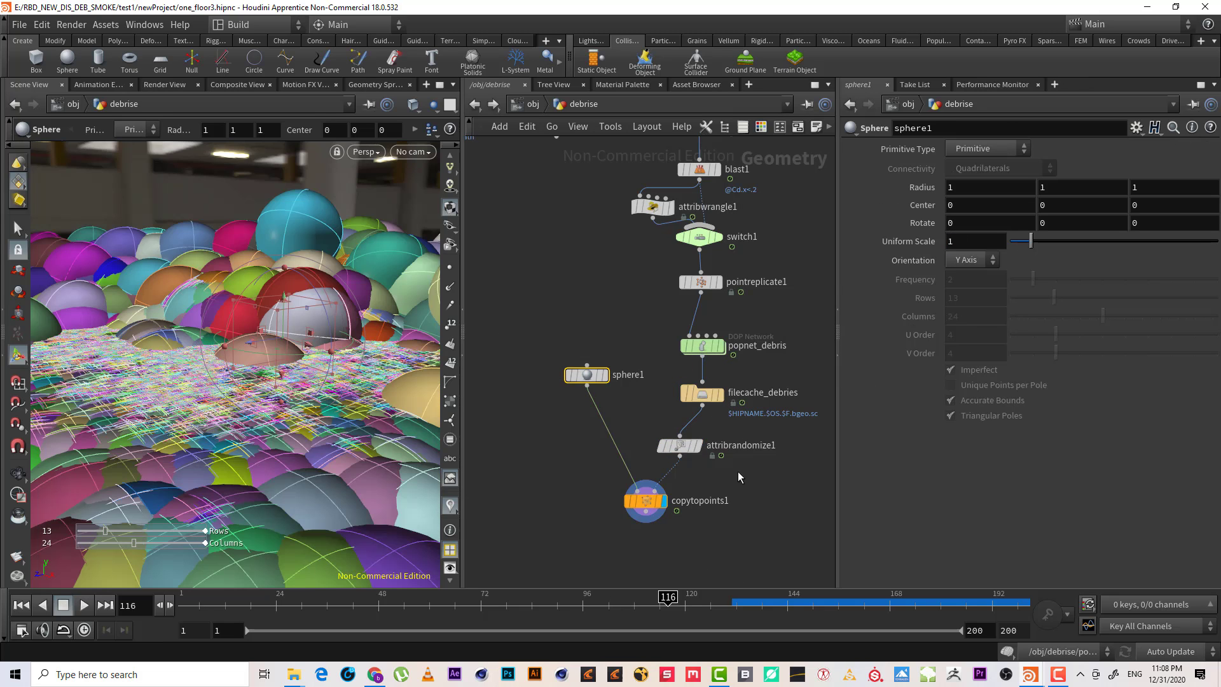
- Configure attribrandomize1 to randomize the pscale attribute with 1 dimension
left_click(679, 445)
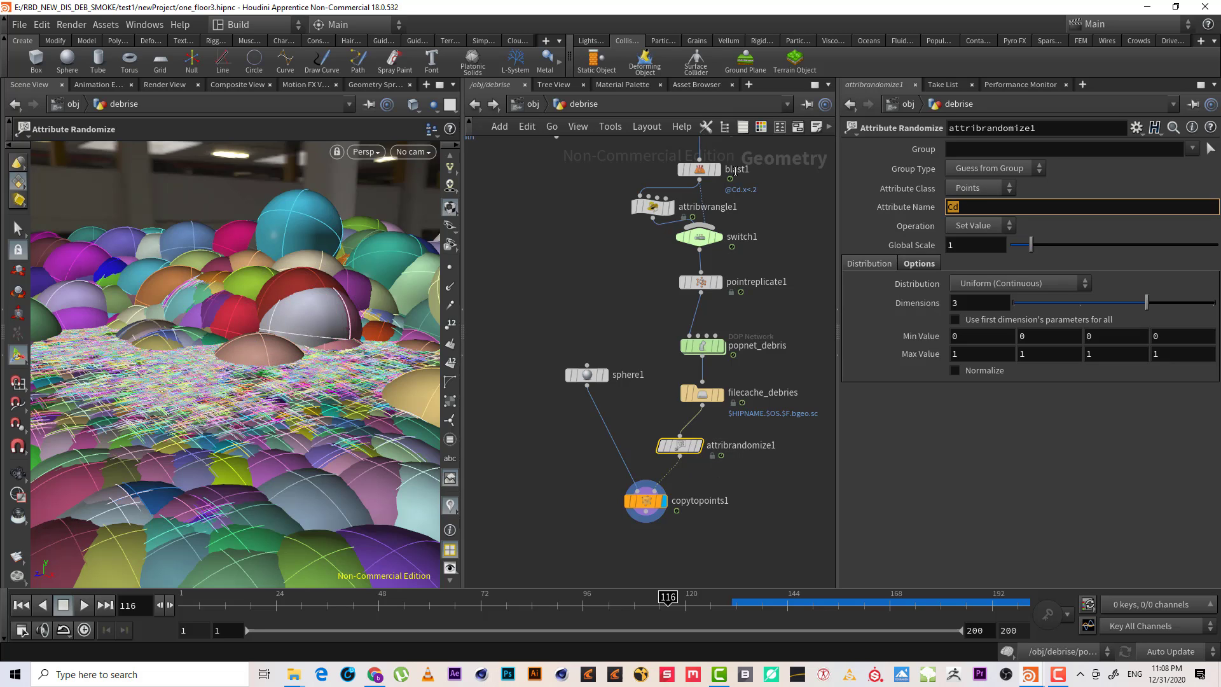
type("pscale")
key("Return")
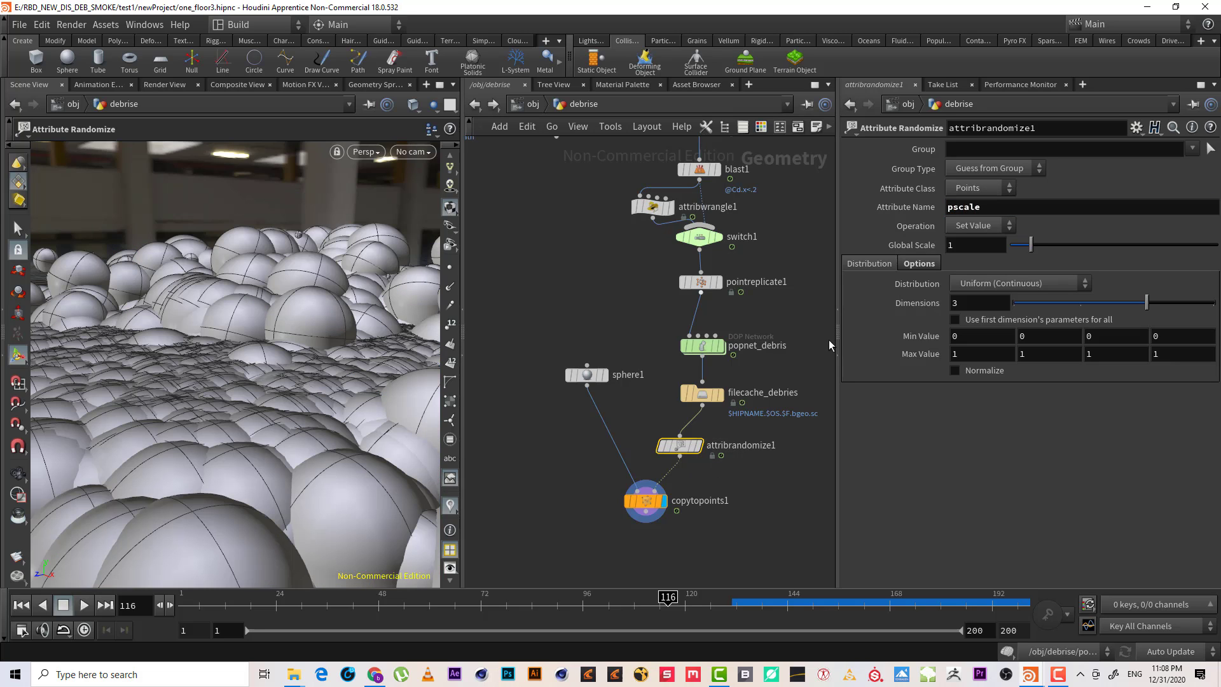
left_click(1010, 284)
left_click(965, 248)
left_click_drag(1047, 305, 997, 339)
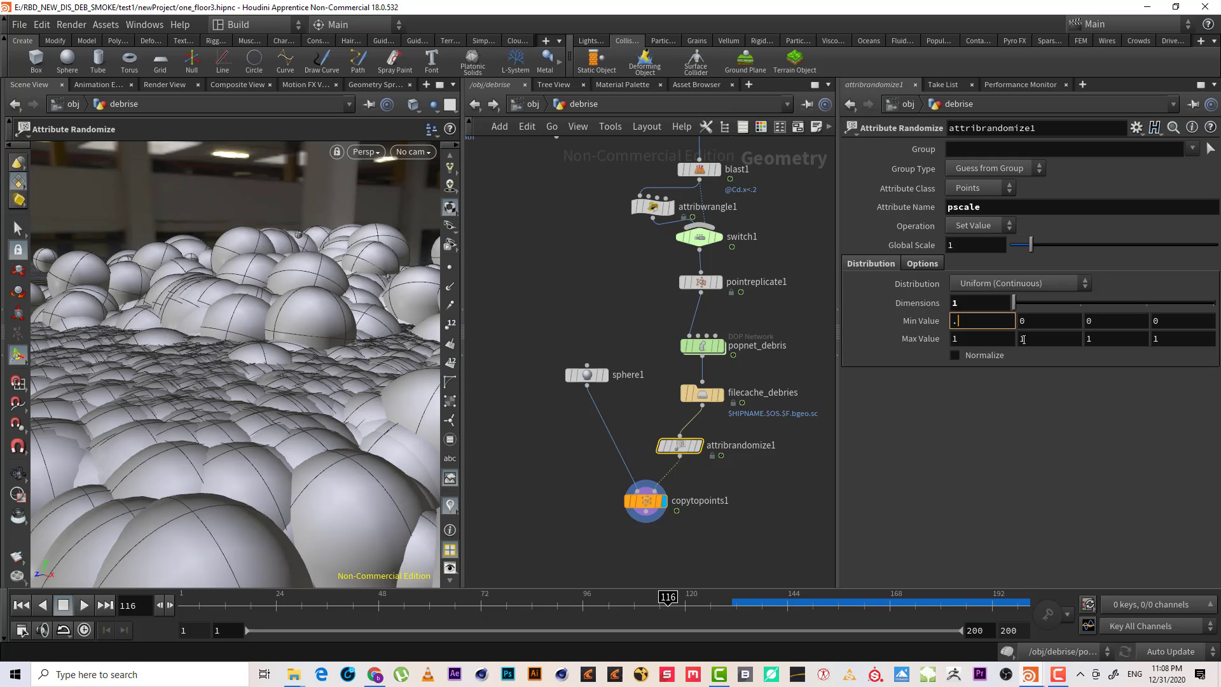
- Set the pscale randomization's minimum value to .01 and maximum value to .1
type("1")
key("Tab")
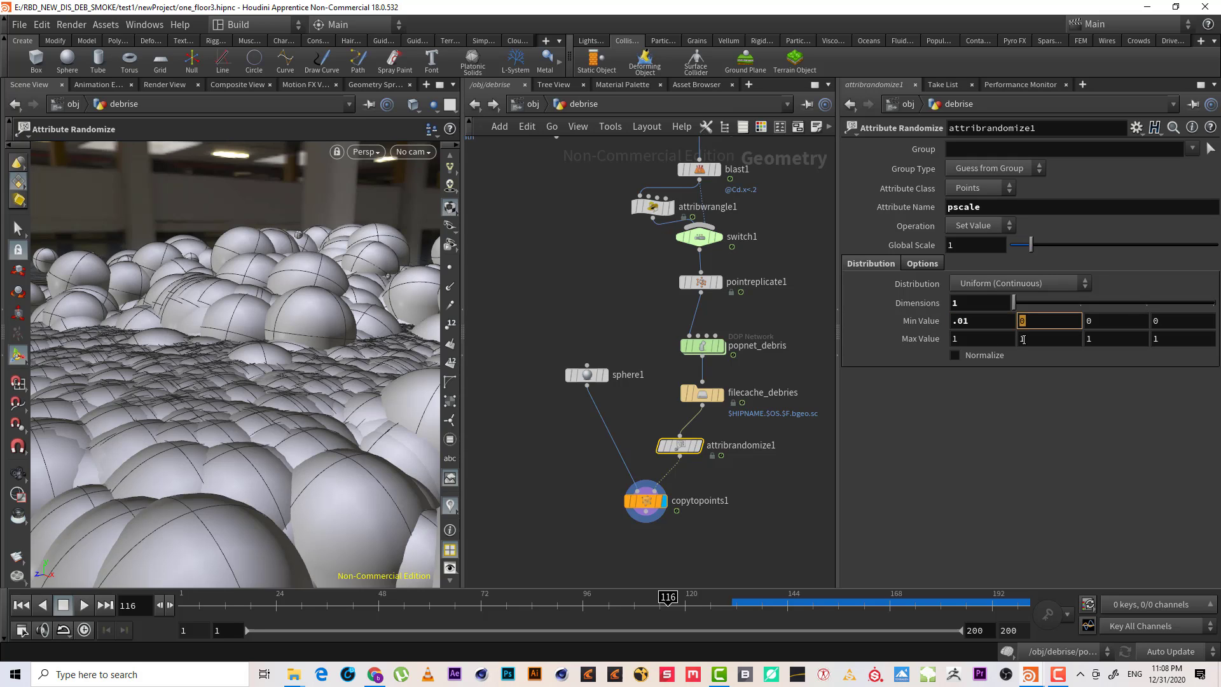
left_click(971, 342)
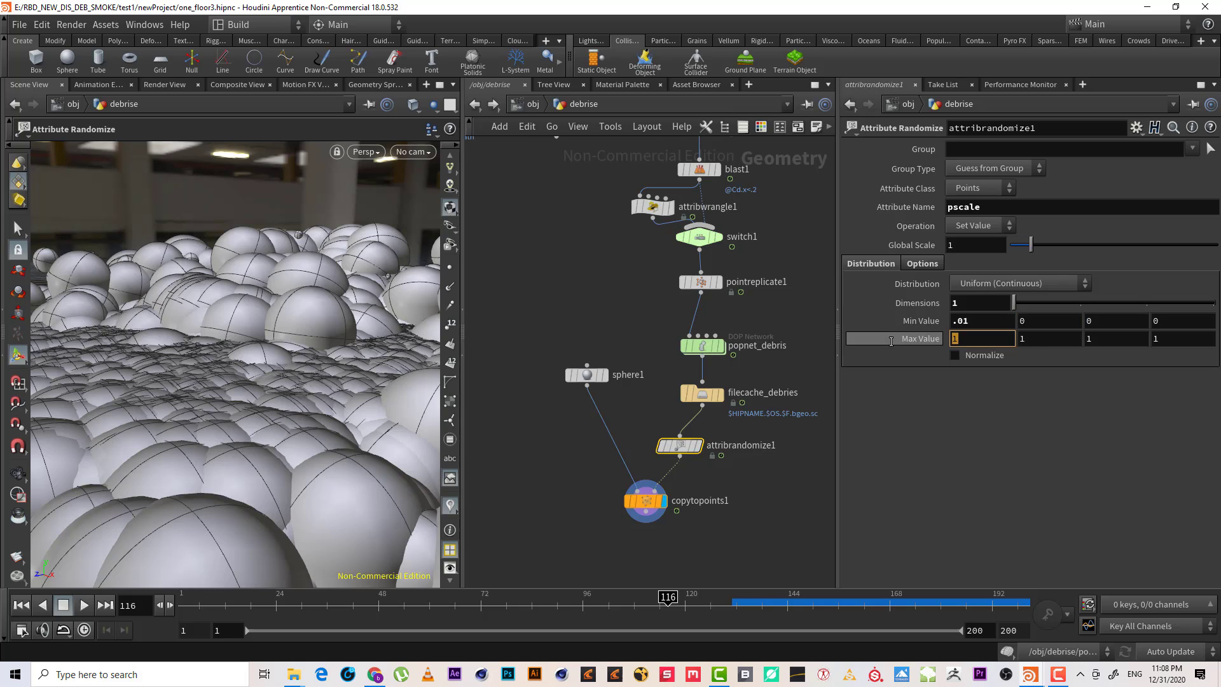
type(".")
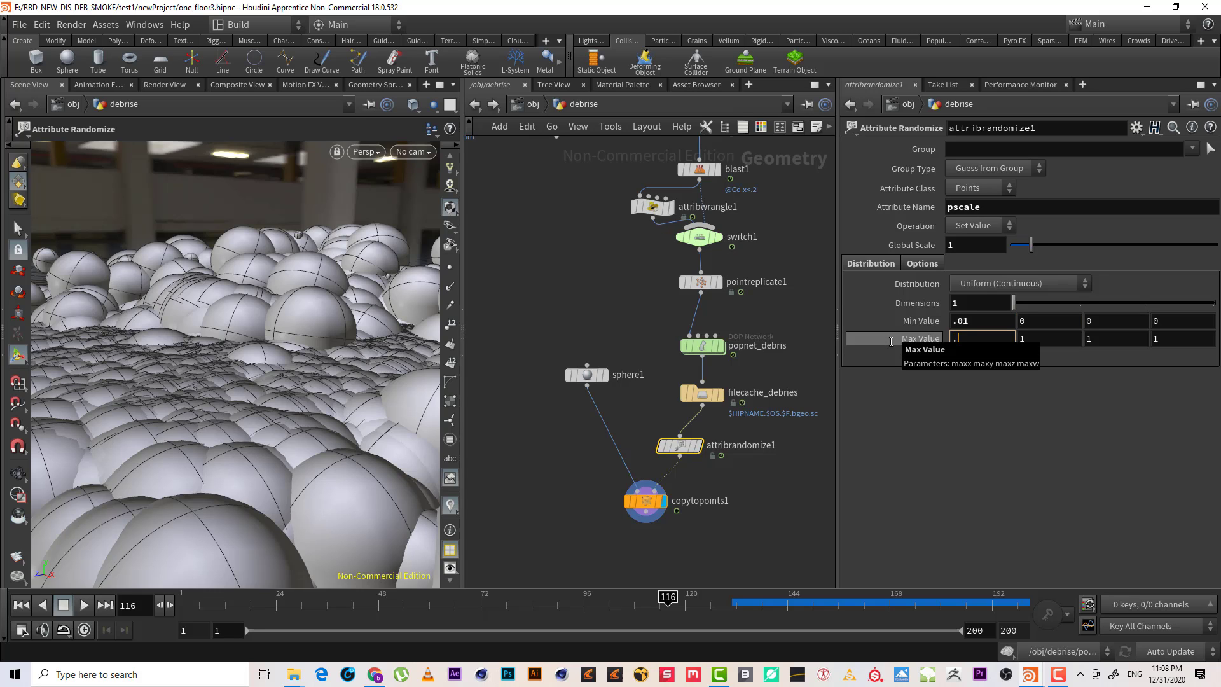
type("1")
key("Return")
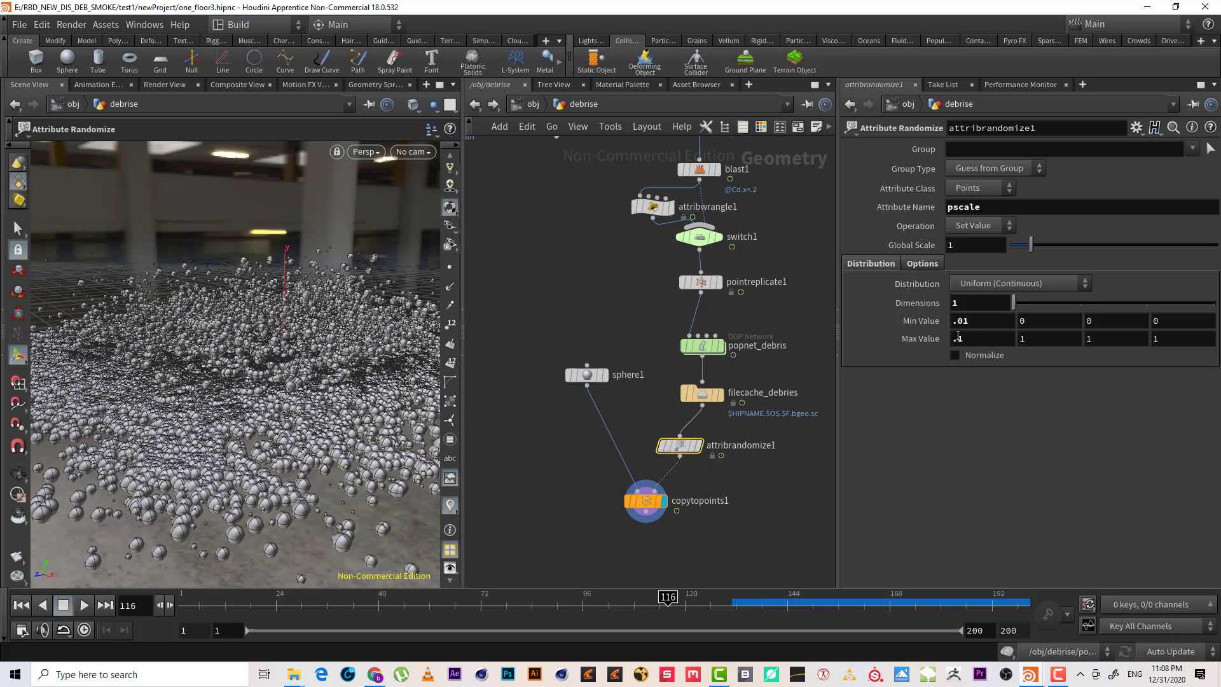
- Reduce the pscale randomization's maximum value to .05 and minimum value to .001
left_click_drag(958, 337, 993, 341)
type("05")
key("Return")
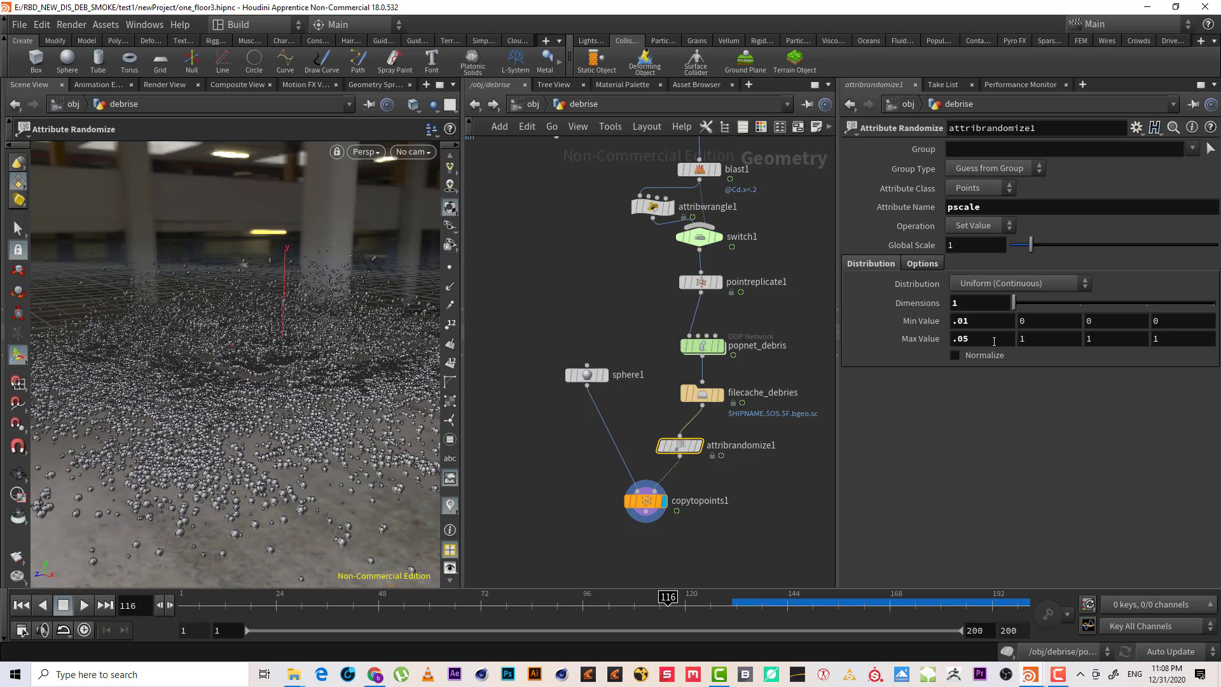
left_click_drag(963, 320, 968, 320)
key("Return")
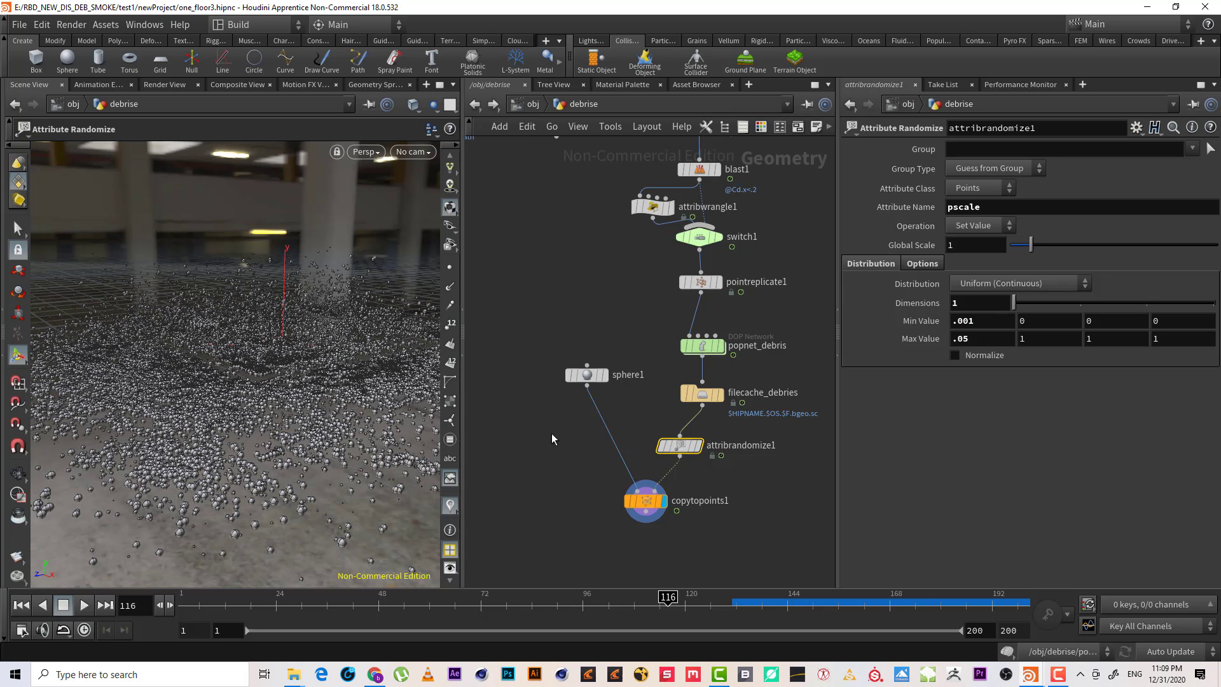
- Return to the object level and select envlight1 to examine its environment light settings
left_click(787, 529)
middle_click_drag(747, 508, 606, 467)
left_click(533, 103)
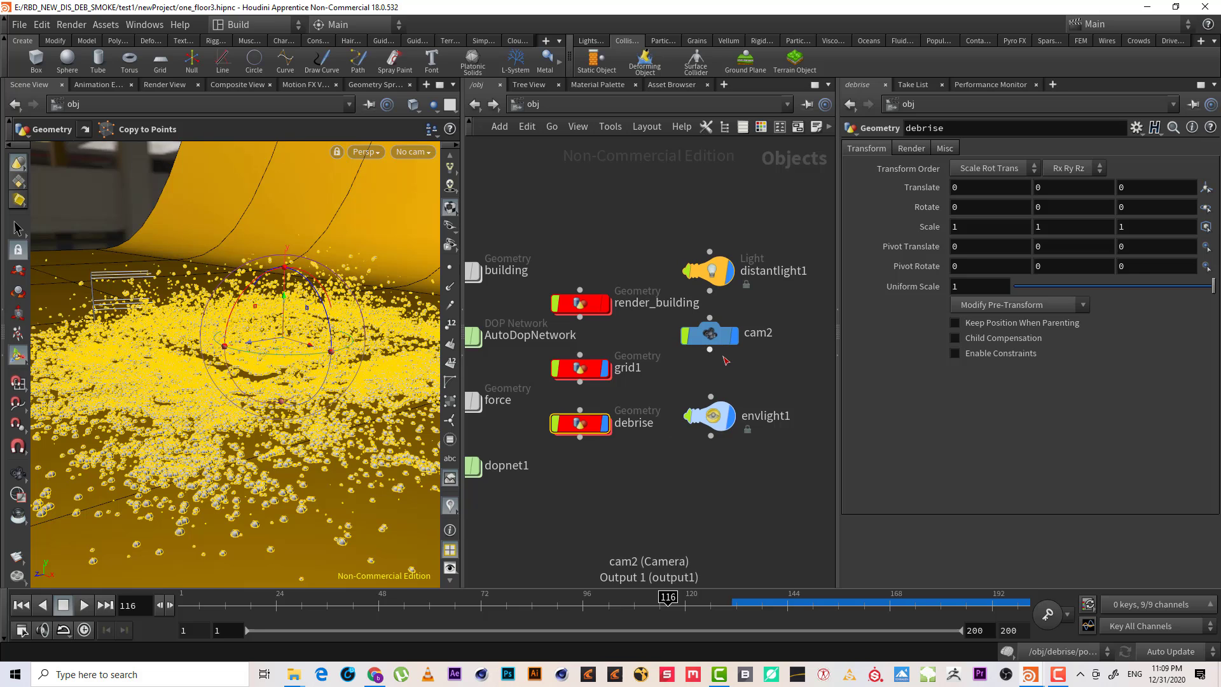
left_click(712, 416)
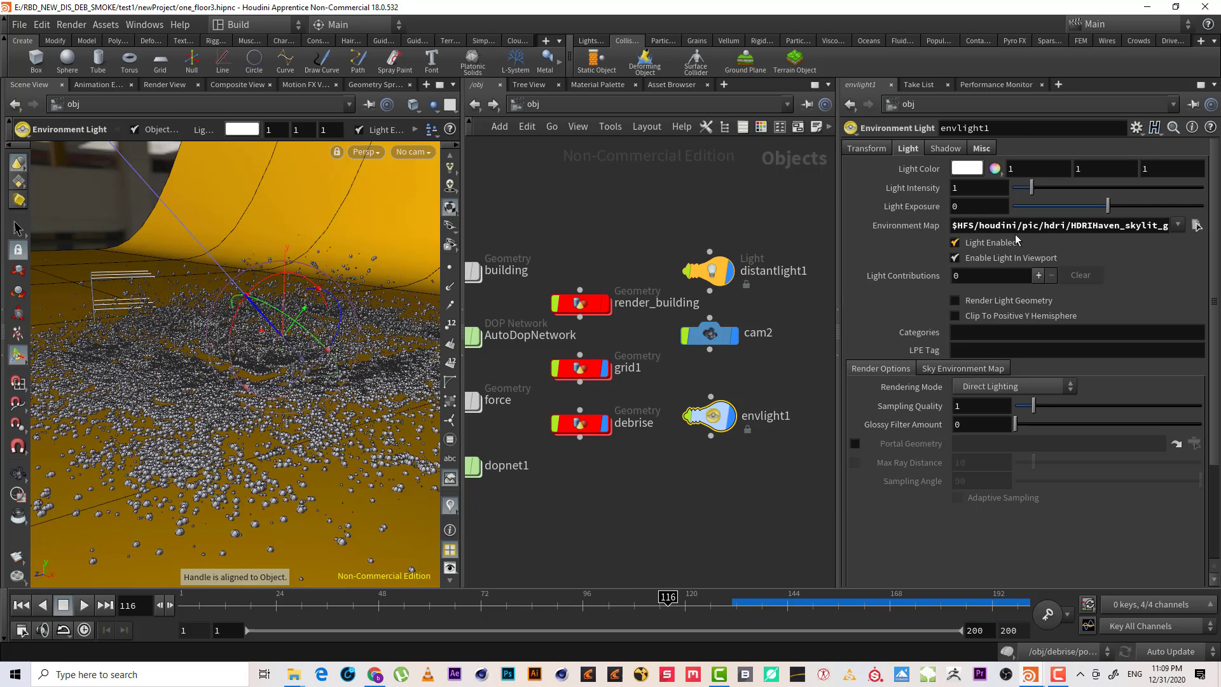
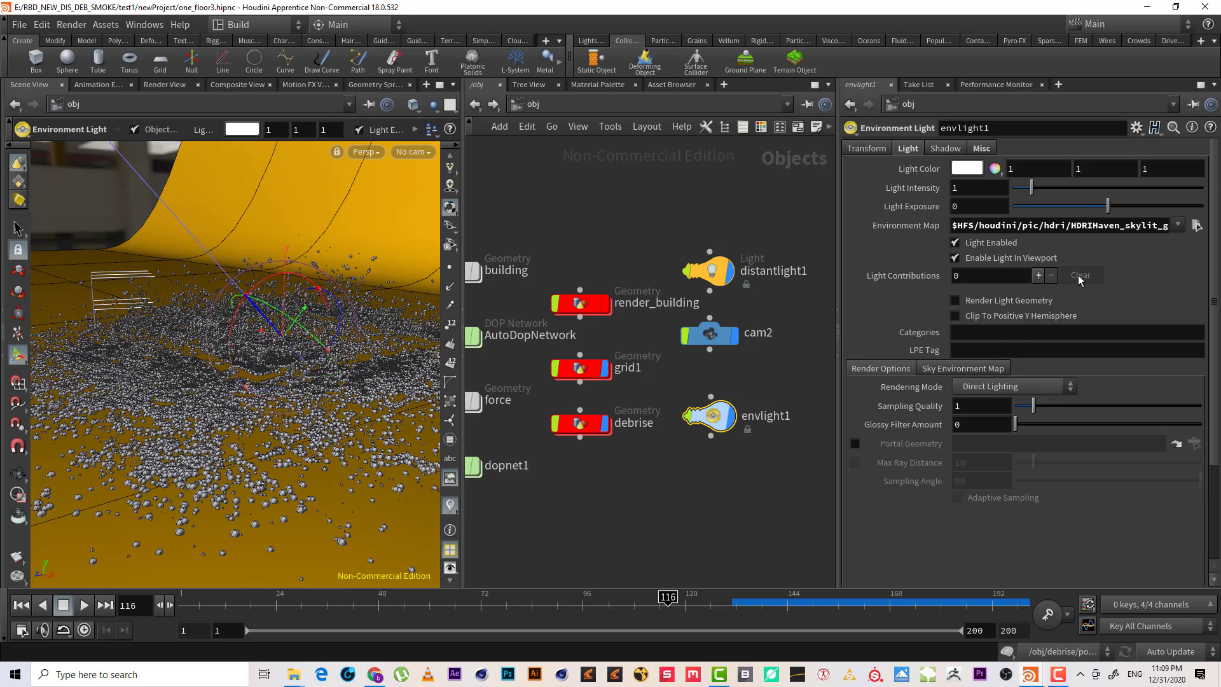
- Disable envlight1's lighting in the viewport
left_click(998, 259)
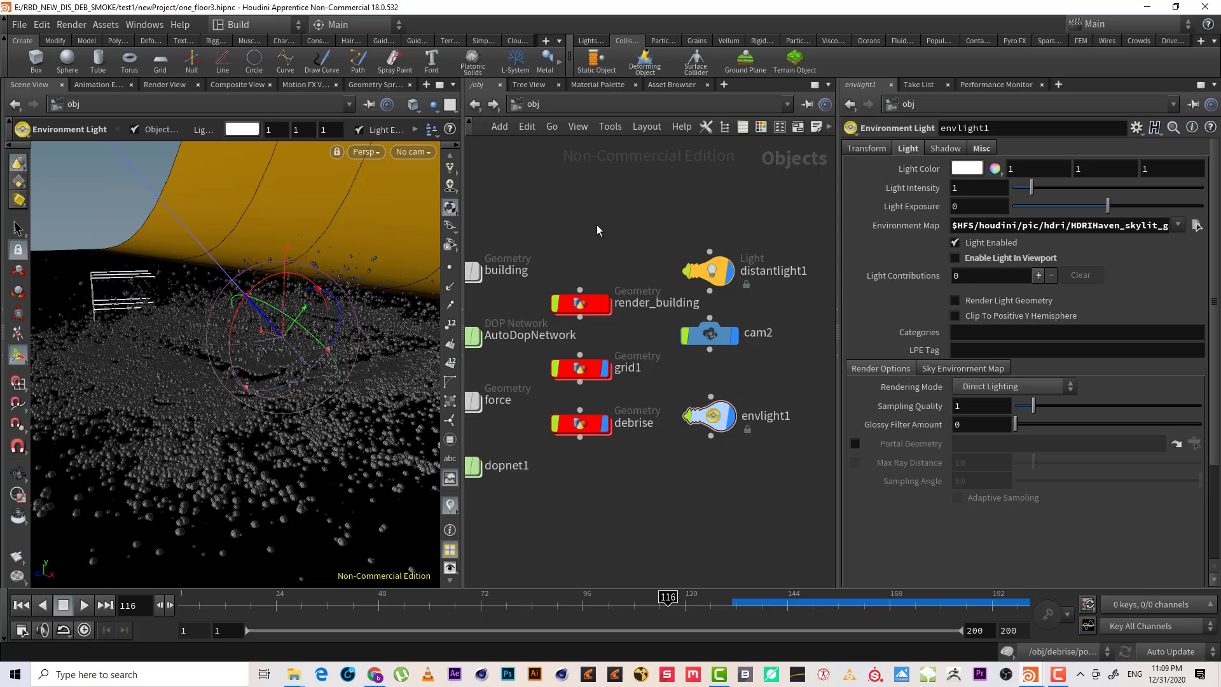
middle_click_drag(574, 469, 680, 429)
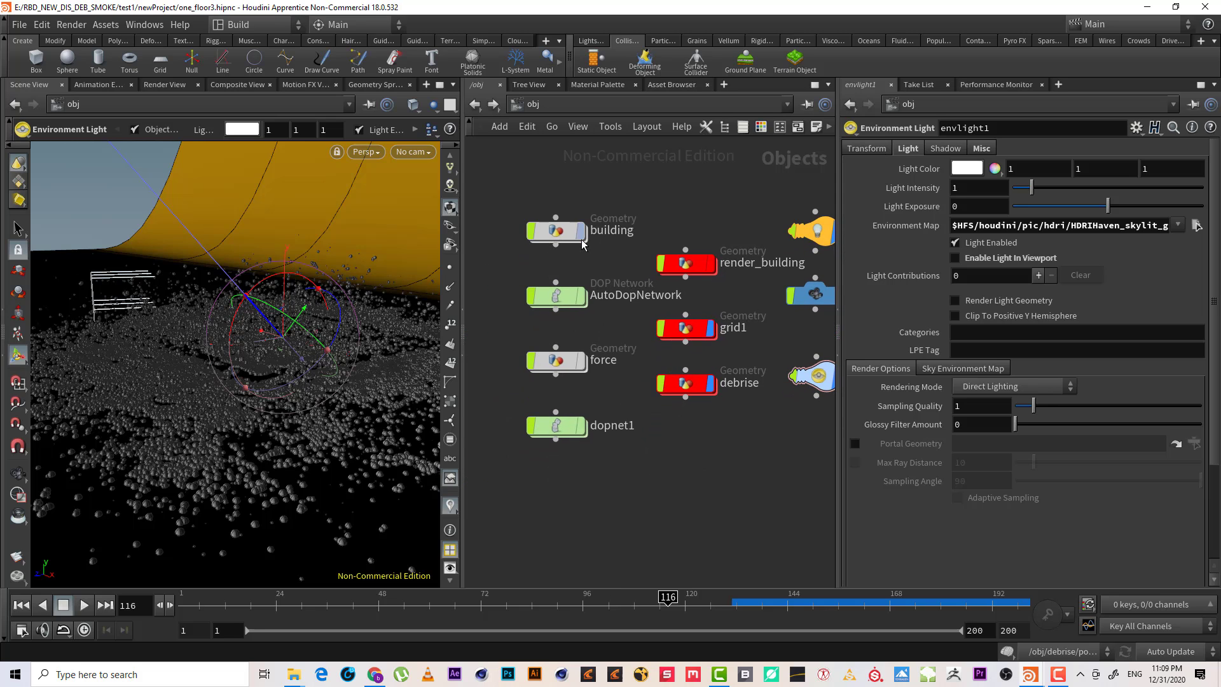
middle_click_drag(736, 293, 706, 286)
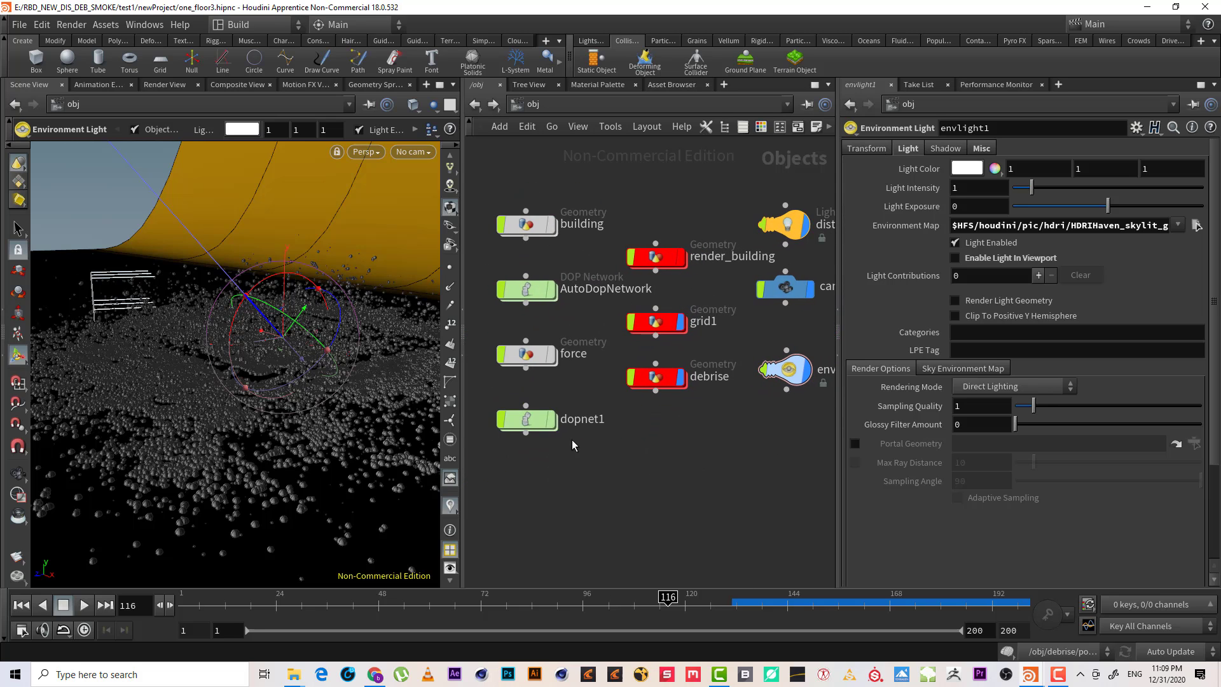
middle_click_drag(696, 432, 705, 407)
scroll(696, 391, "down", 2)
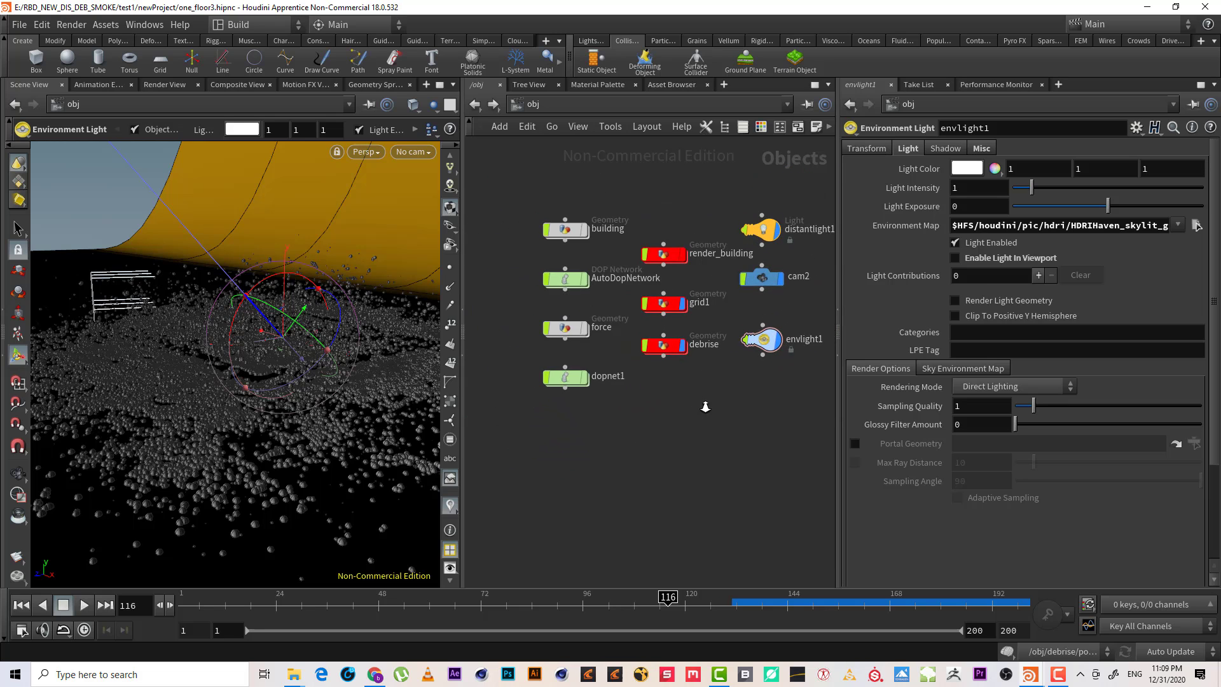
scroll(705, 407, "up", 1)
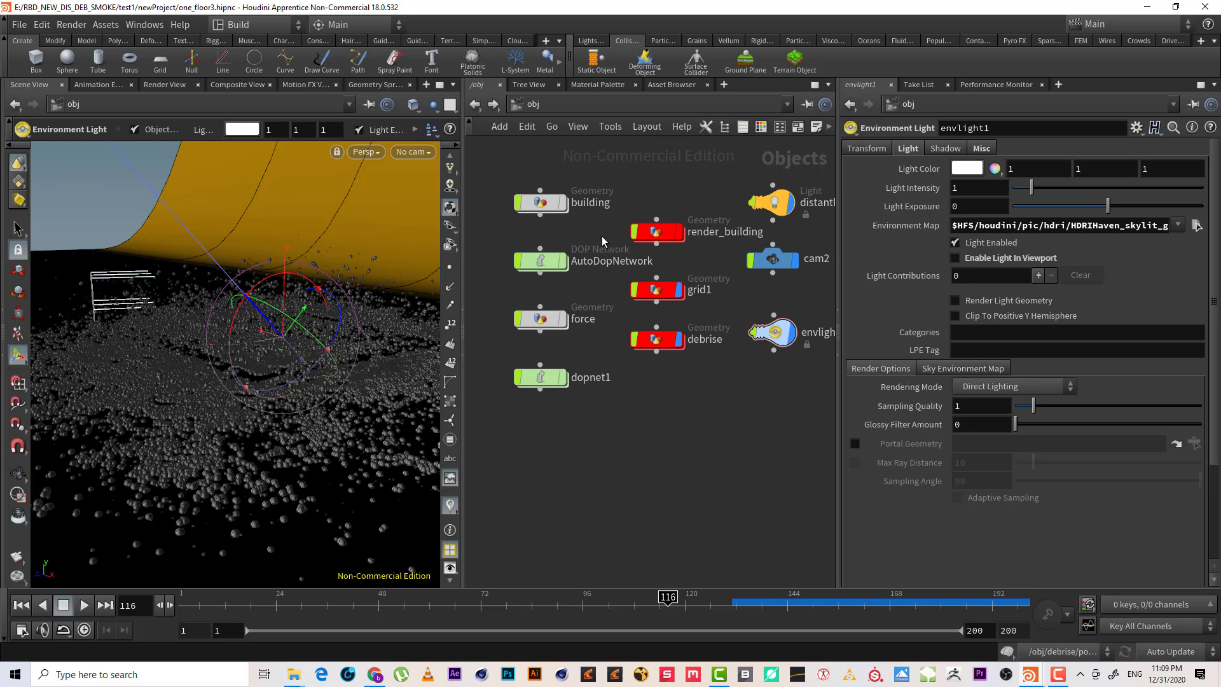
- Enter the debrise object and add a Merge node fed by copytopoints1
double_click(656, 339)
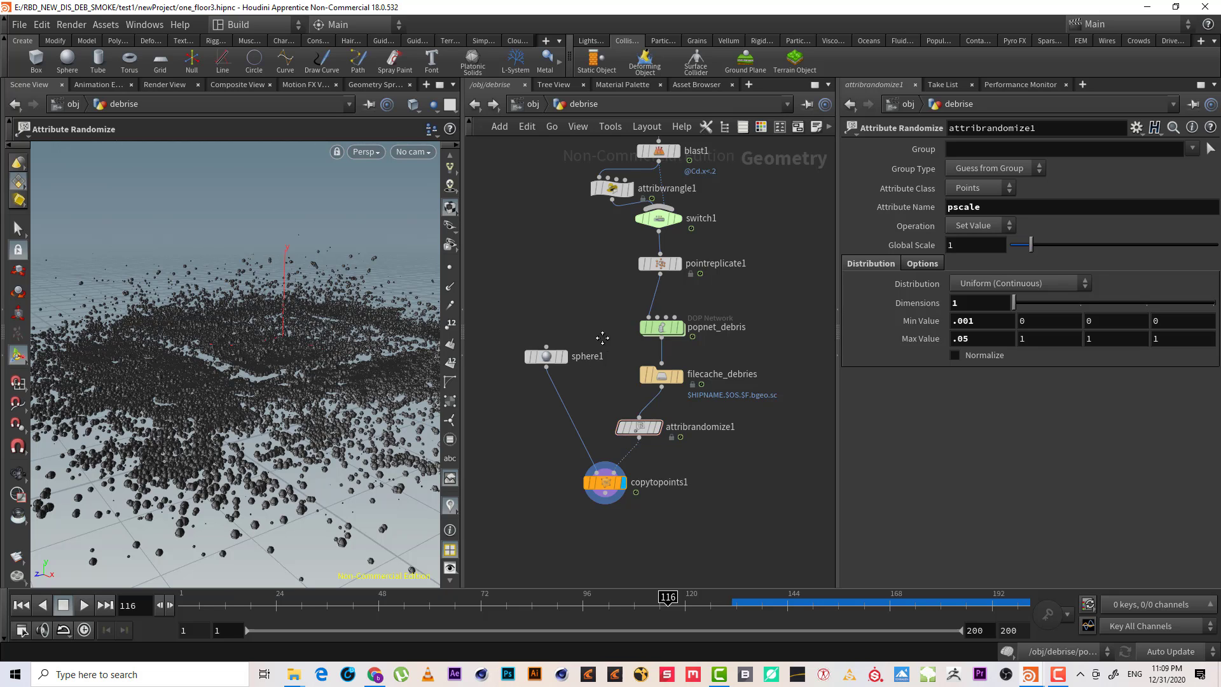
key("Tab")
type("mer")
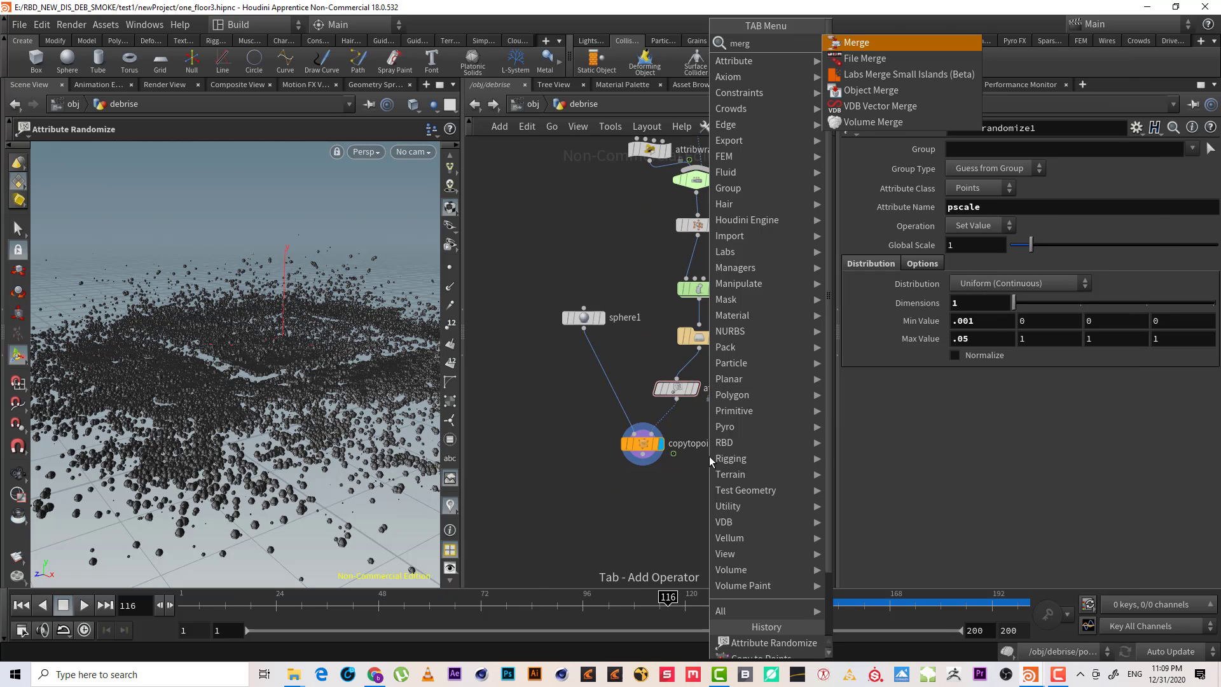
key("Return")
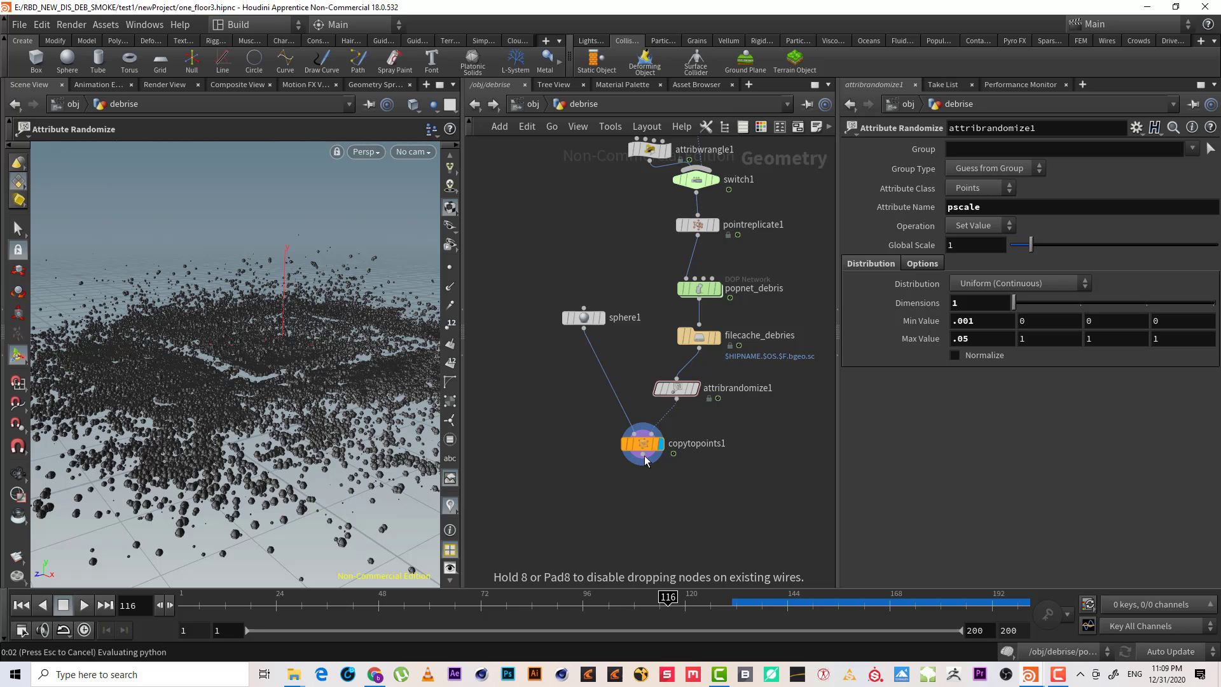
left_click(699, 528)
left_click(643, 462)
left_click(694, 512)
scroll(717, 462, "down", 3)
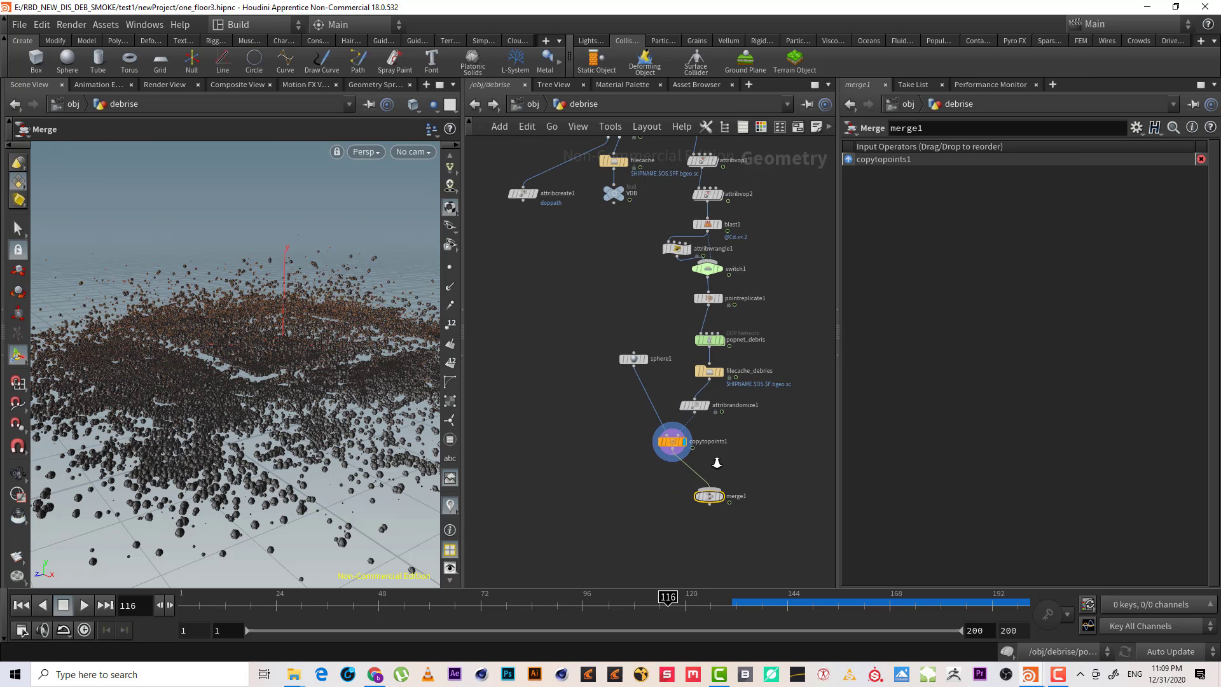
- Wire the output of delete1 into merge1 as its second input and display the merged geometry
scroll(730, 441, "down", 2)
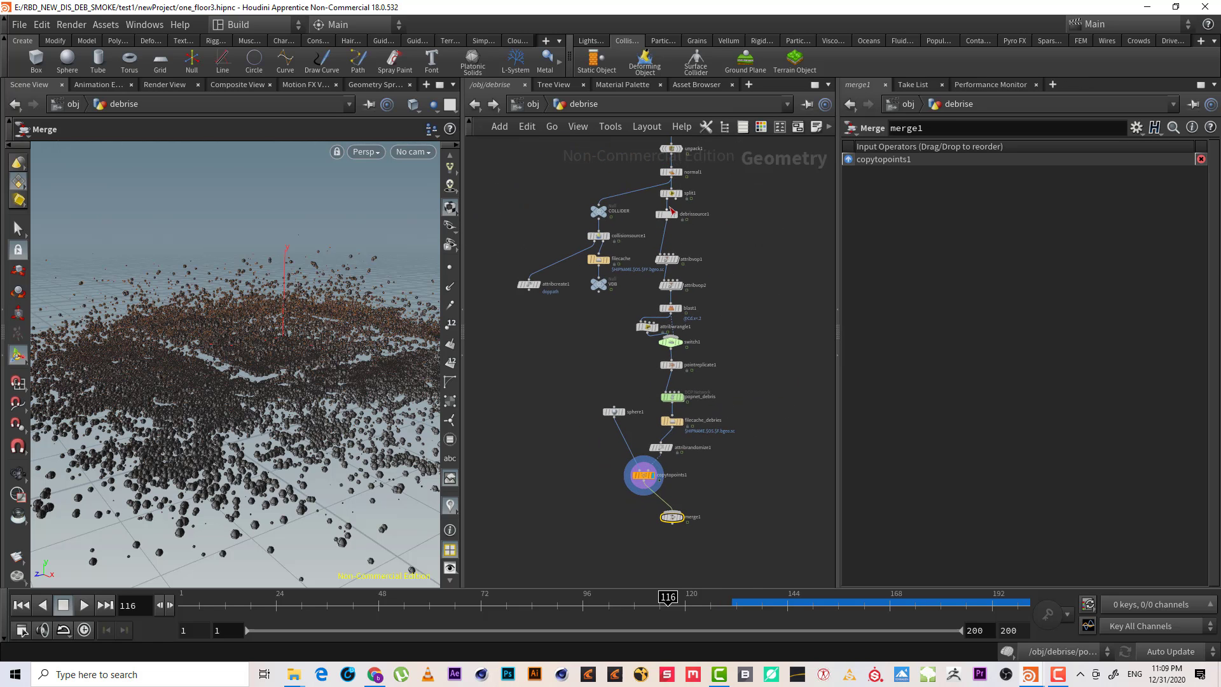
middle_click_drag(733, 211, 714, 229)
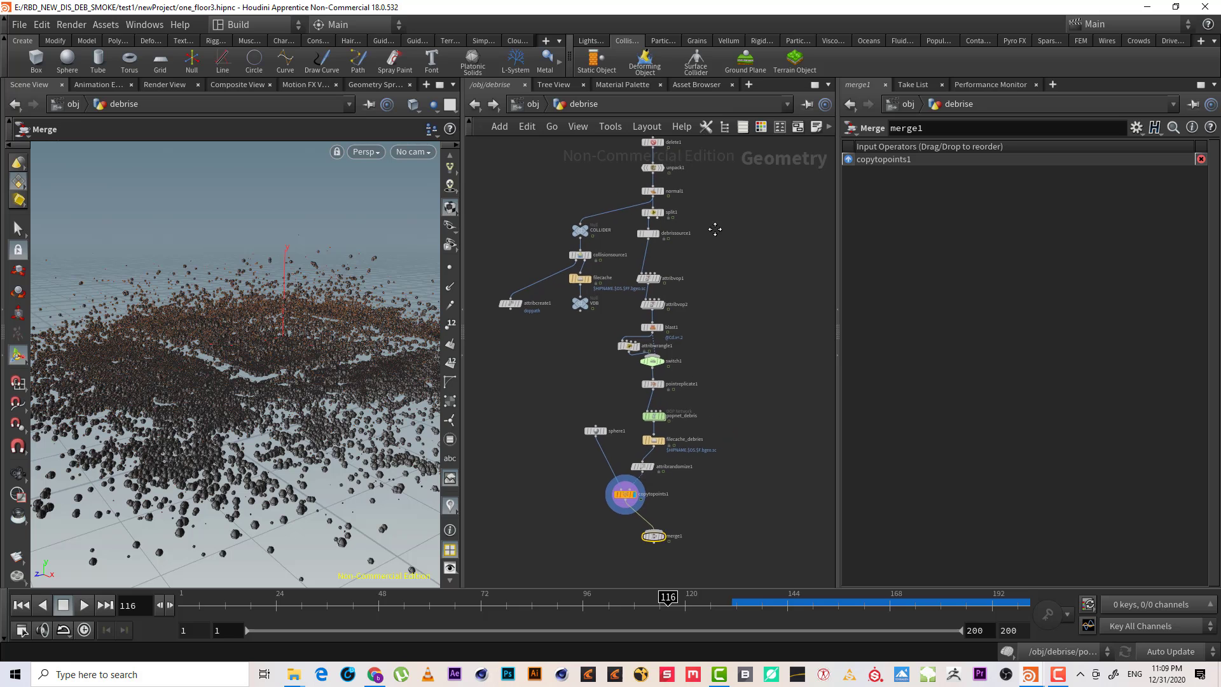
left_click(653, 174)
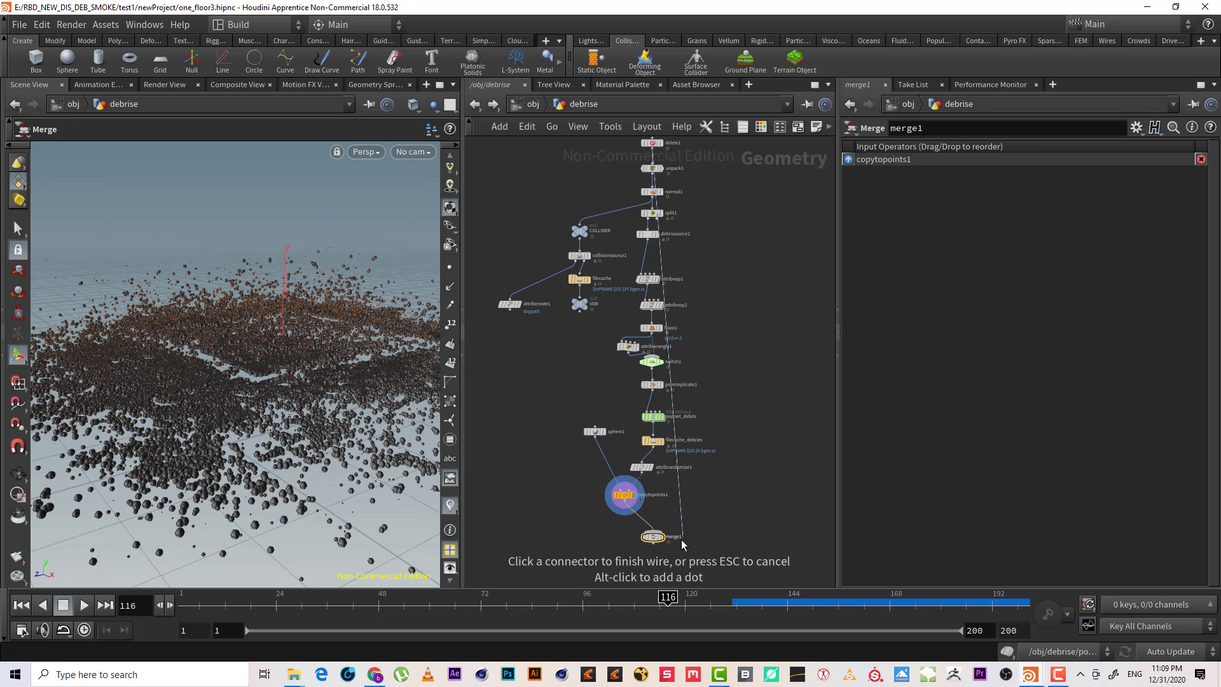
left_click(665, 540)
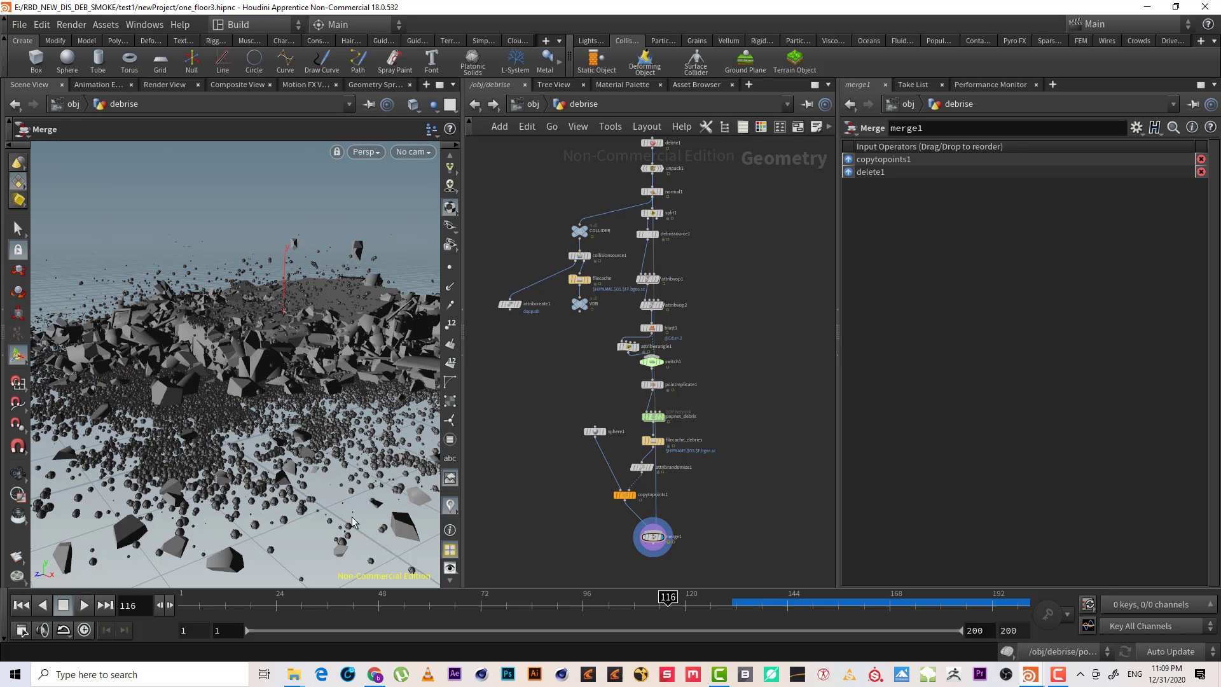
- Go to frame 7 and set the maximum pscale value in attribrandomize1 to .01
left_click_drag(629, 609, 204, 596)
left_click_drag(275, 304, 380, 256)
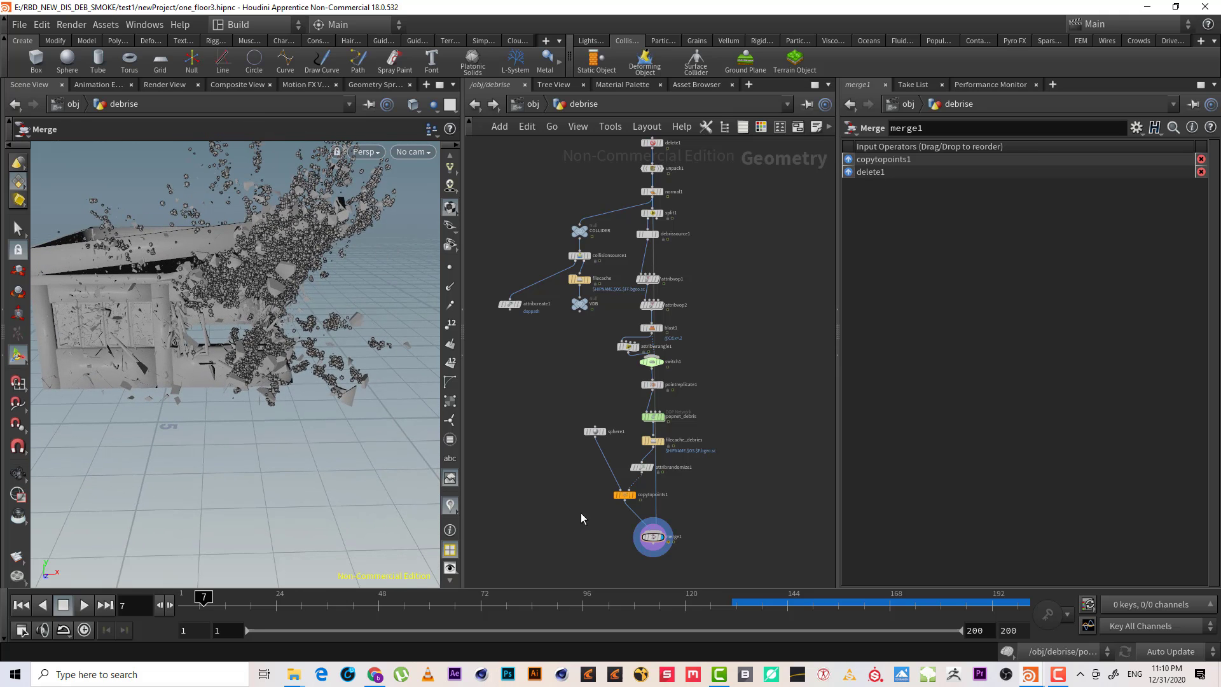
scroll(588, 505, "up", 5)
left_click(685, 436)
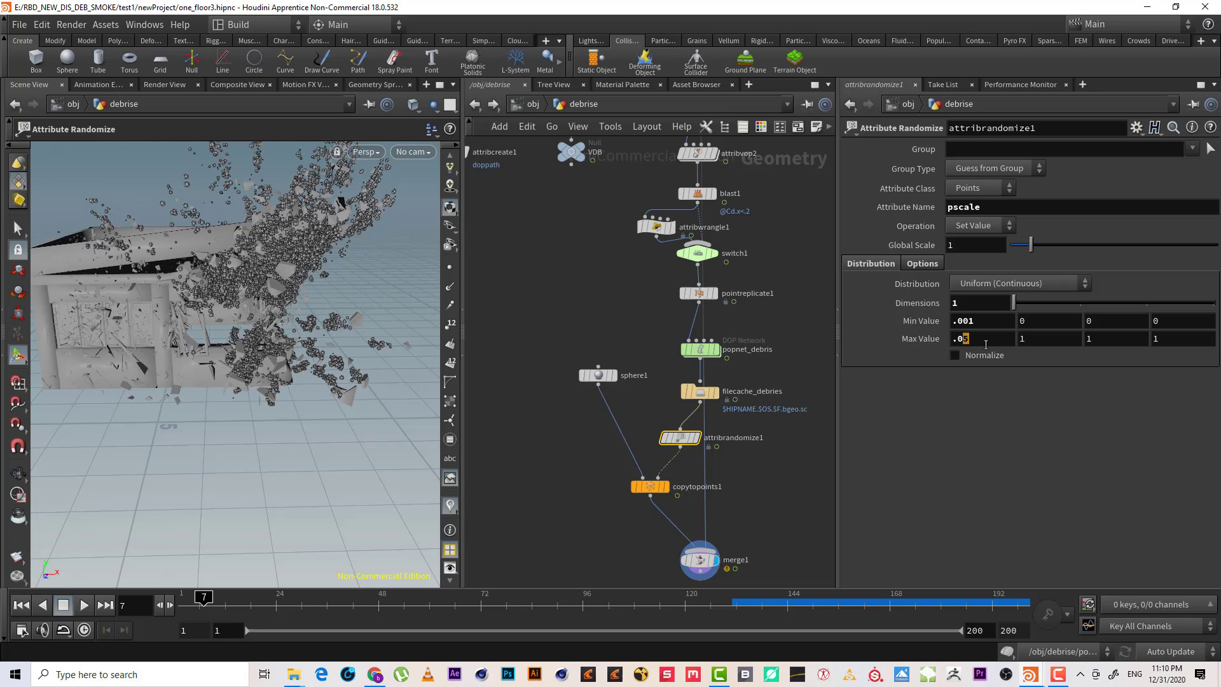
type("1")
key("Return")
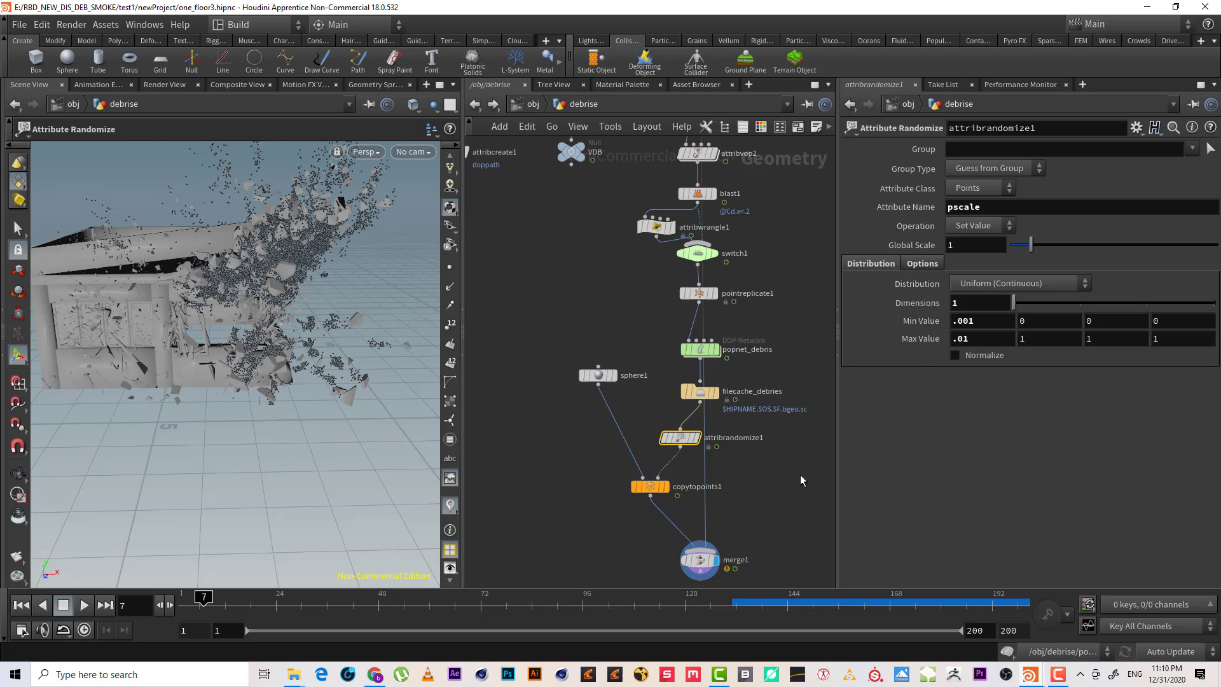
double_click(717, 487)
left_click(791, 512)
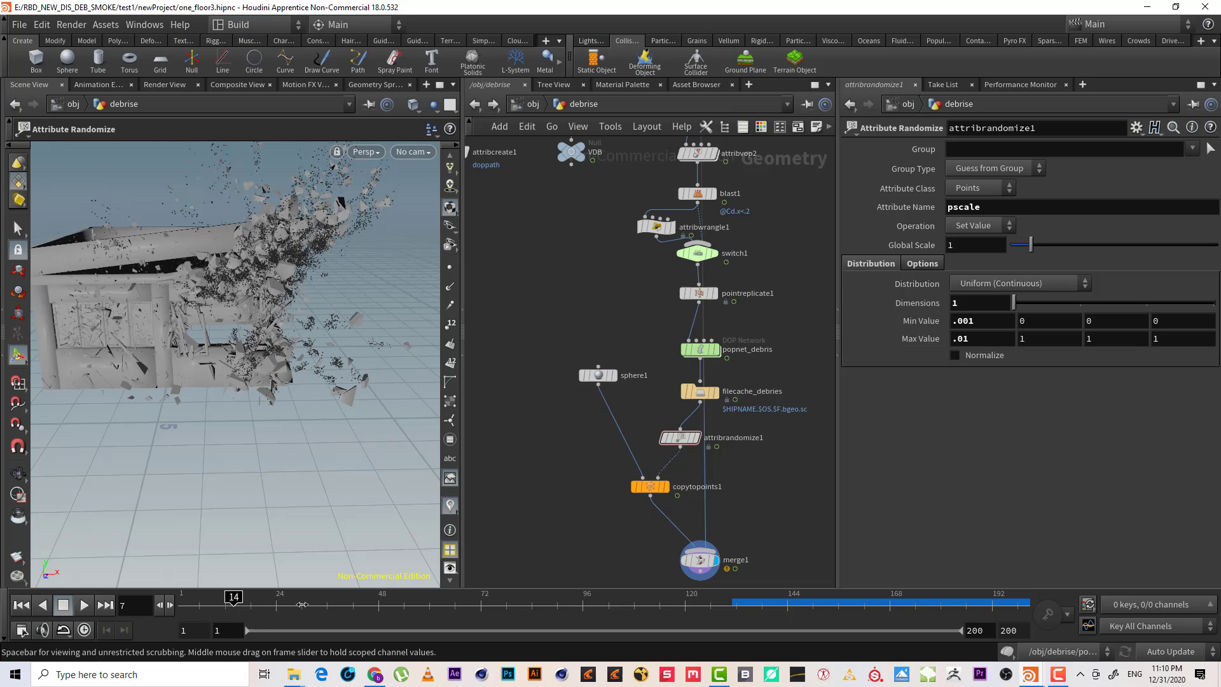
- Scrub to frame 98 and examine the size and spread of the debris around the collapsed building
mouse_move(302, 604)
left_mouse_down()
mouse_move(502, 632)
mouse_move(497, 604)
mouse_move(592, 603)
left_mouse_up()
key("Escape")
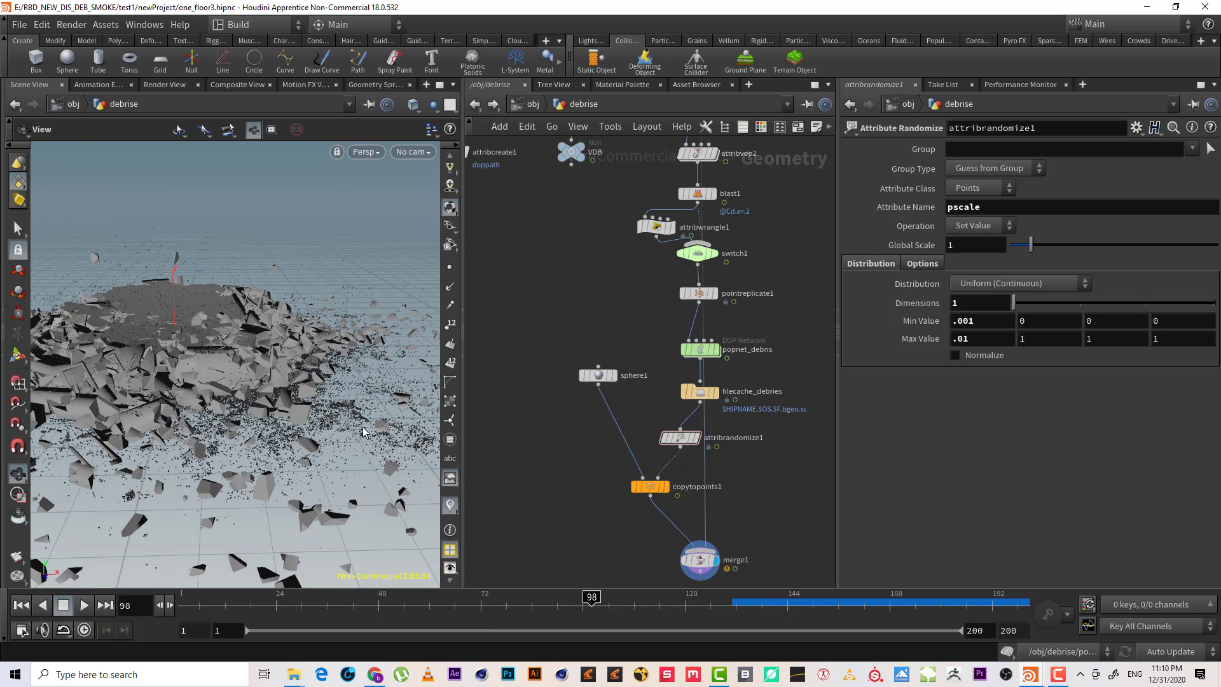
scroll(255, 466, "down", 4)
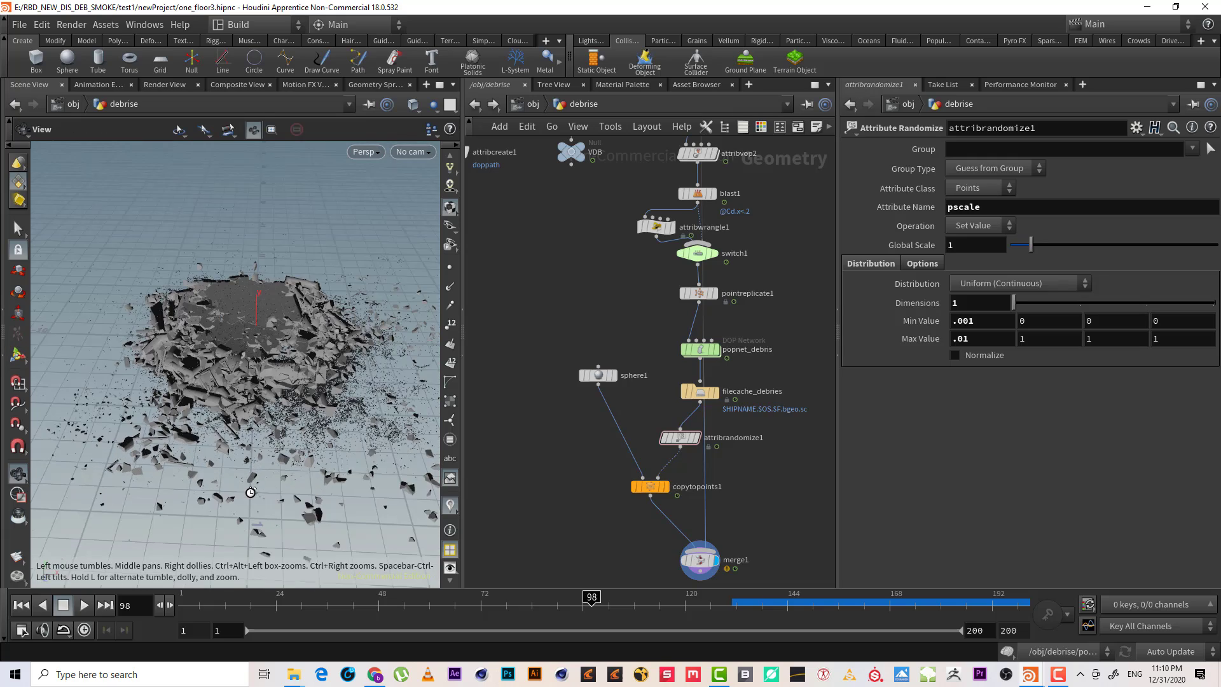
left_click_drag(251, 492, 263, 381)
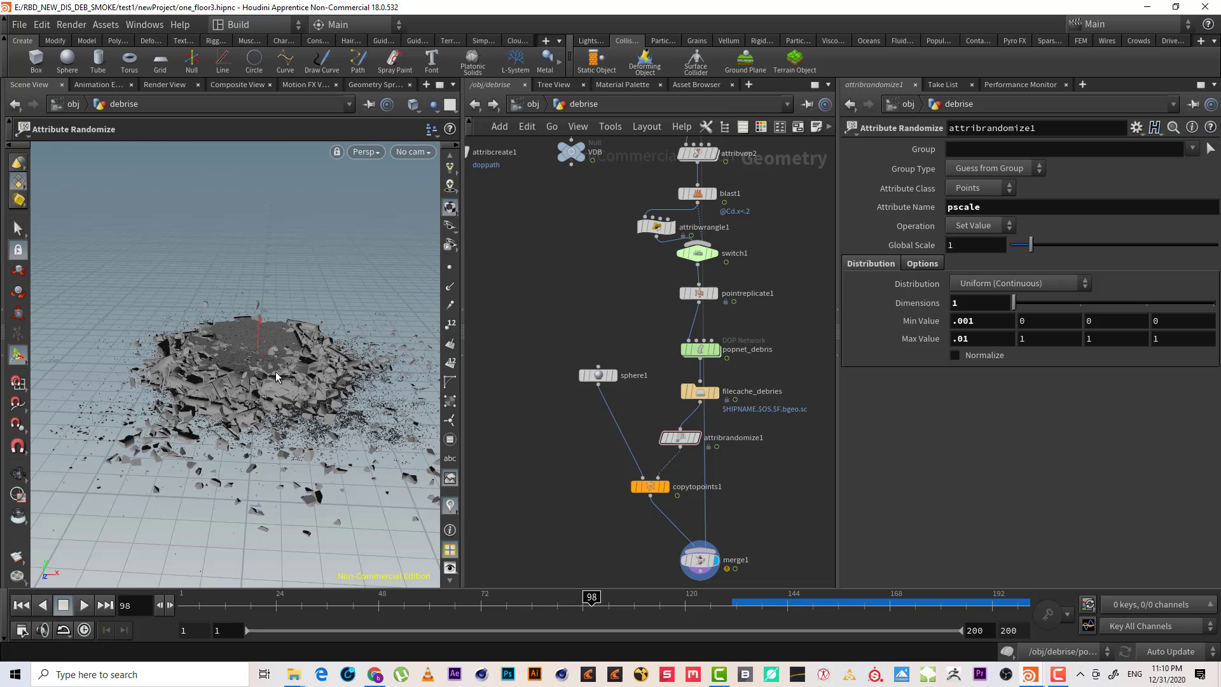
key("Escape")
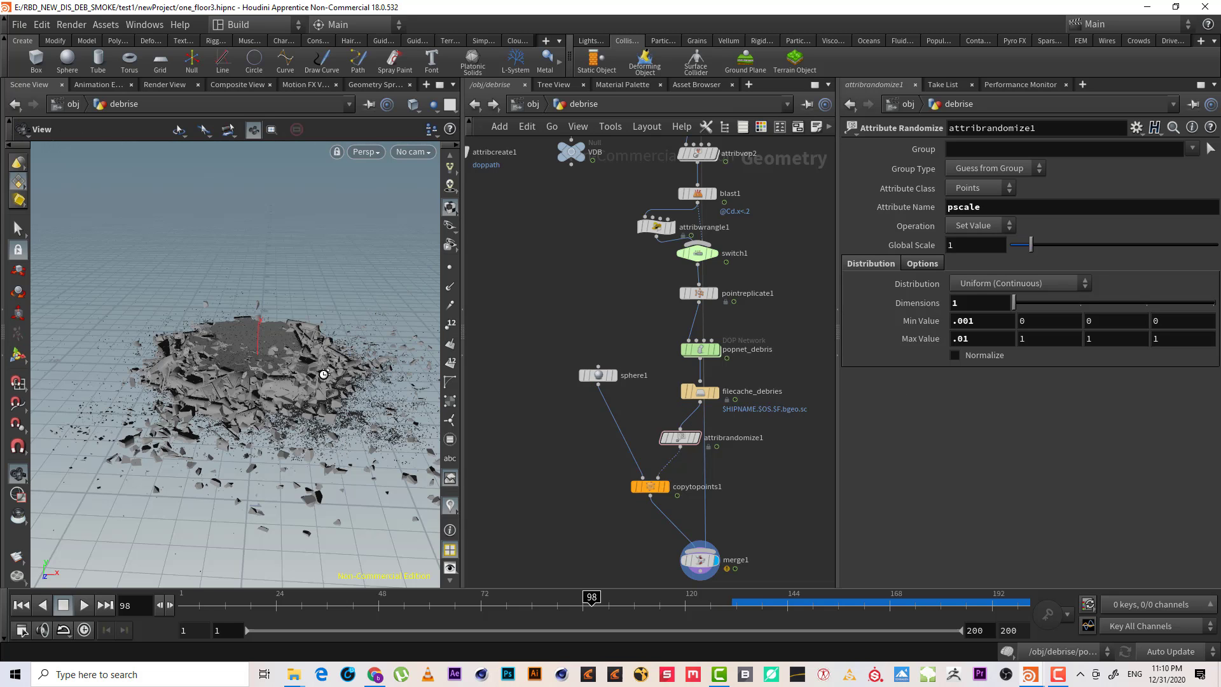
scroll(351, 365, "up", 3)
key("Return")
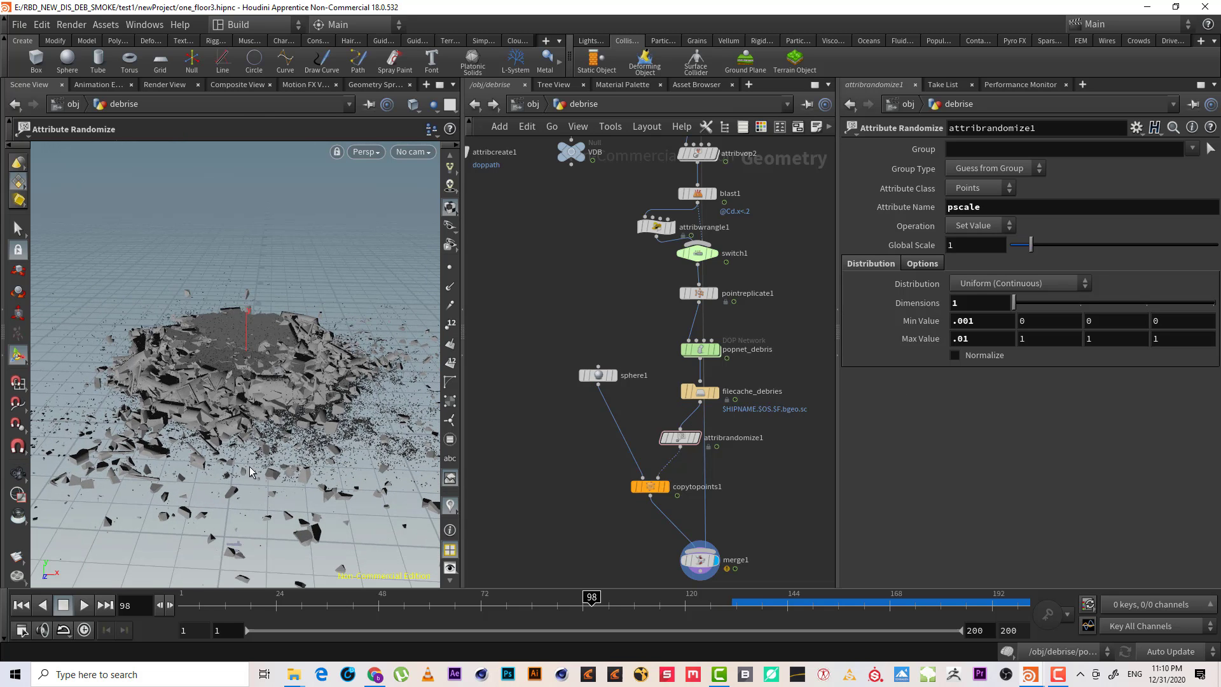
- Review the settings of switch1, attribvop2 and attribrandomize1, and the quantity settings of pointreplicate1
left_click(698, 253)
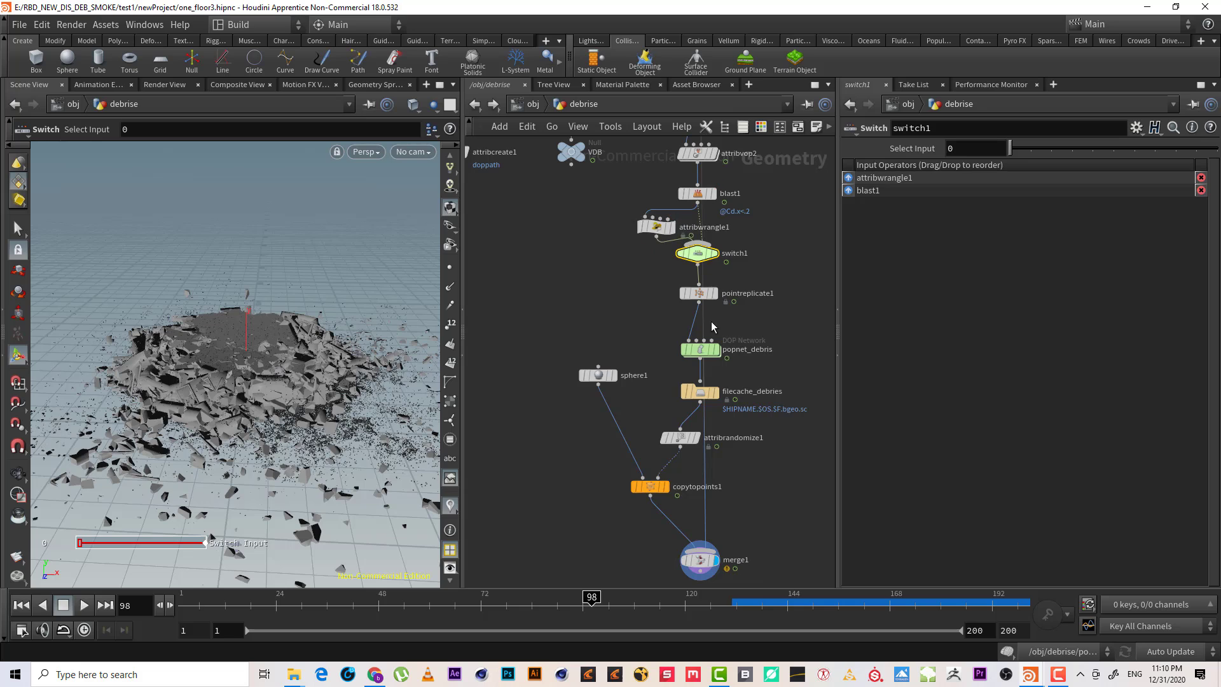
middle_click_drag(764, 519, 735, 406)
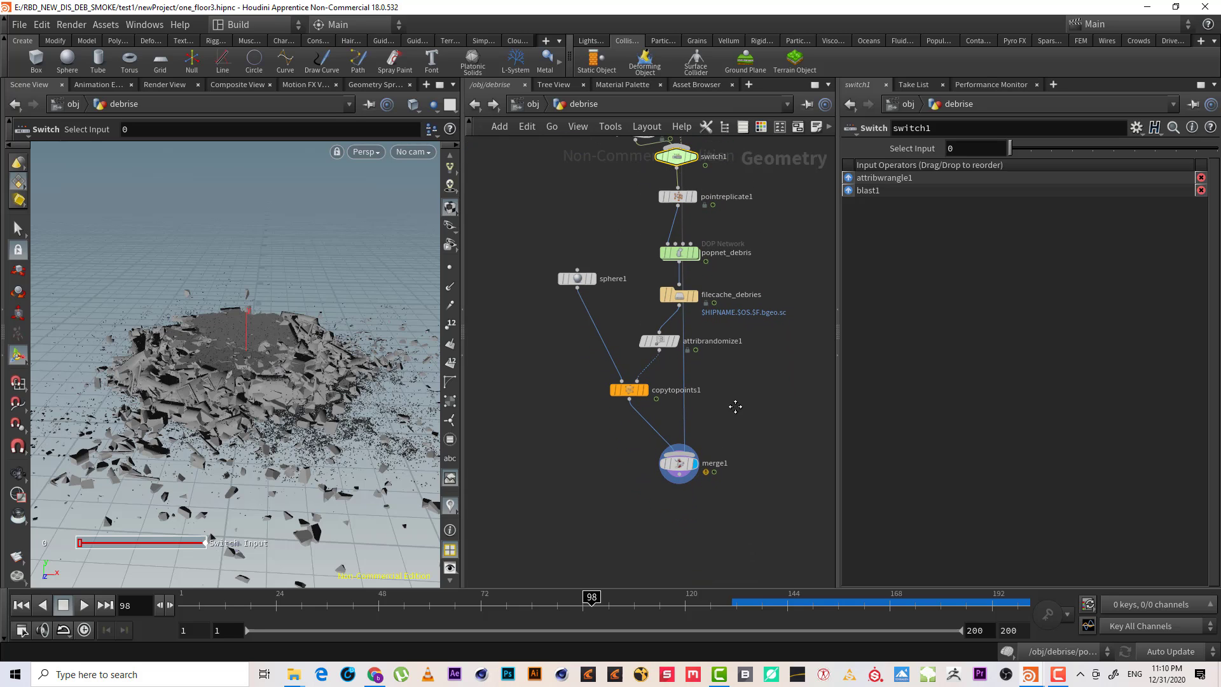
middle_click_drag(771, 266, 771, 438)
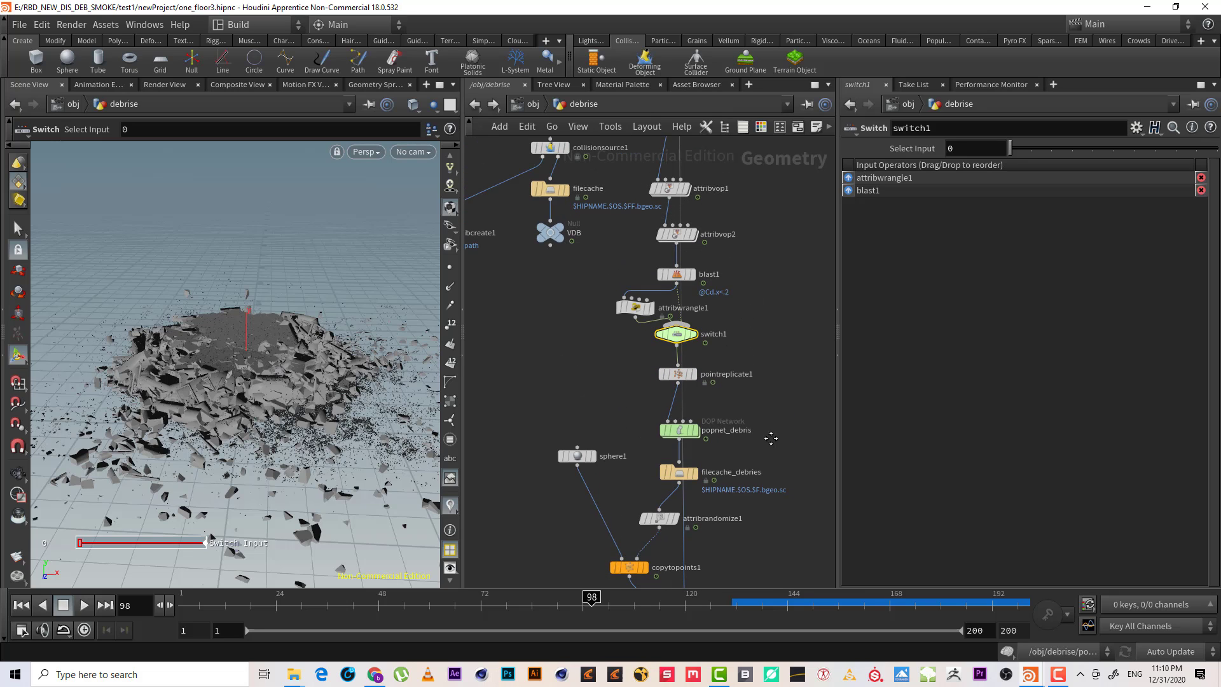
left_click_drag(775, 272, 627, 208)
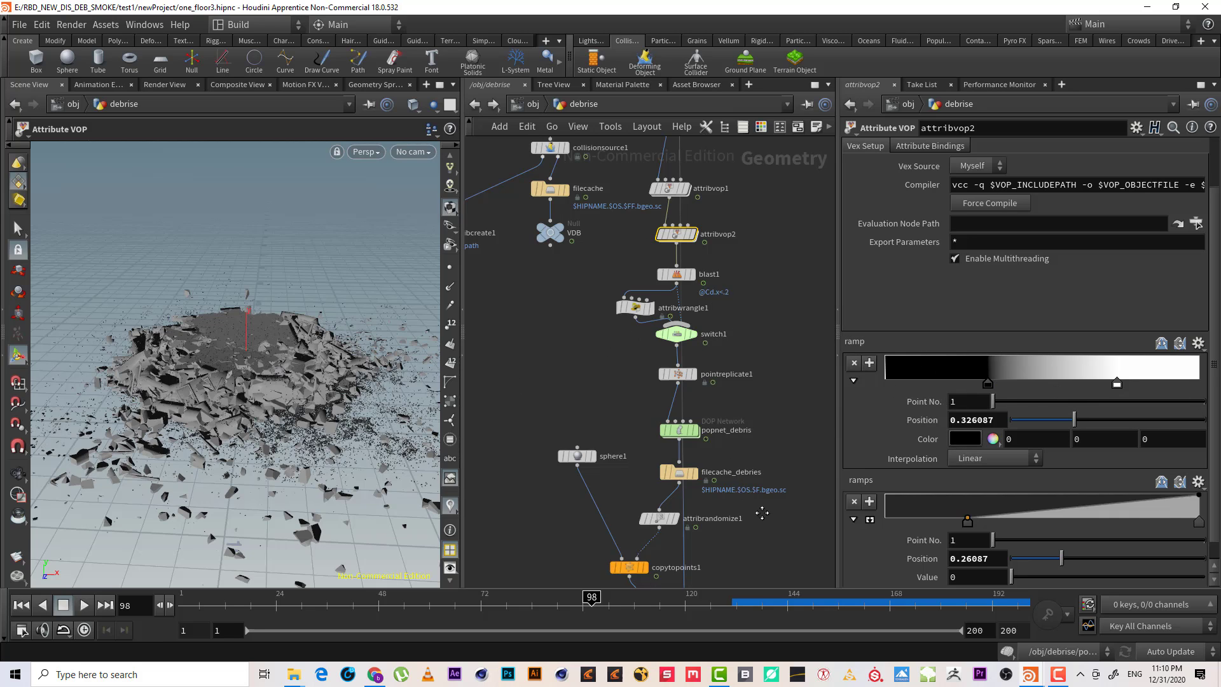
middle_click_drag(760, 506, 760, 418)
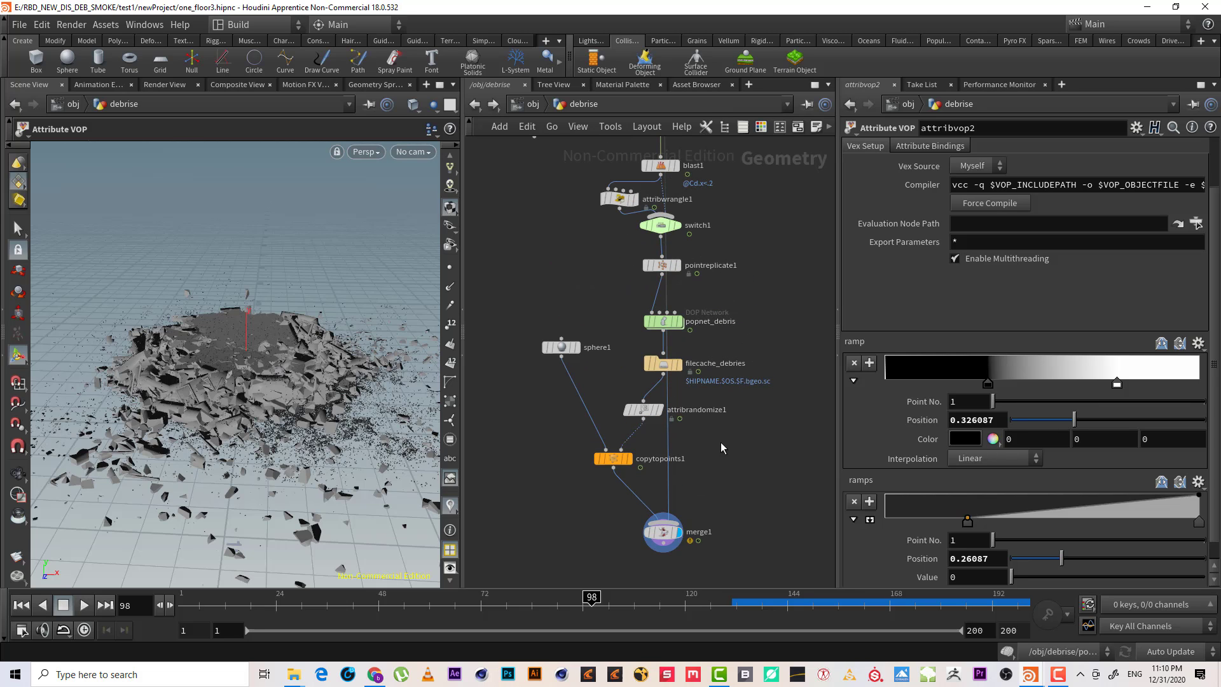
left_click(642, 409)
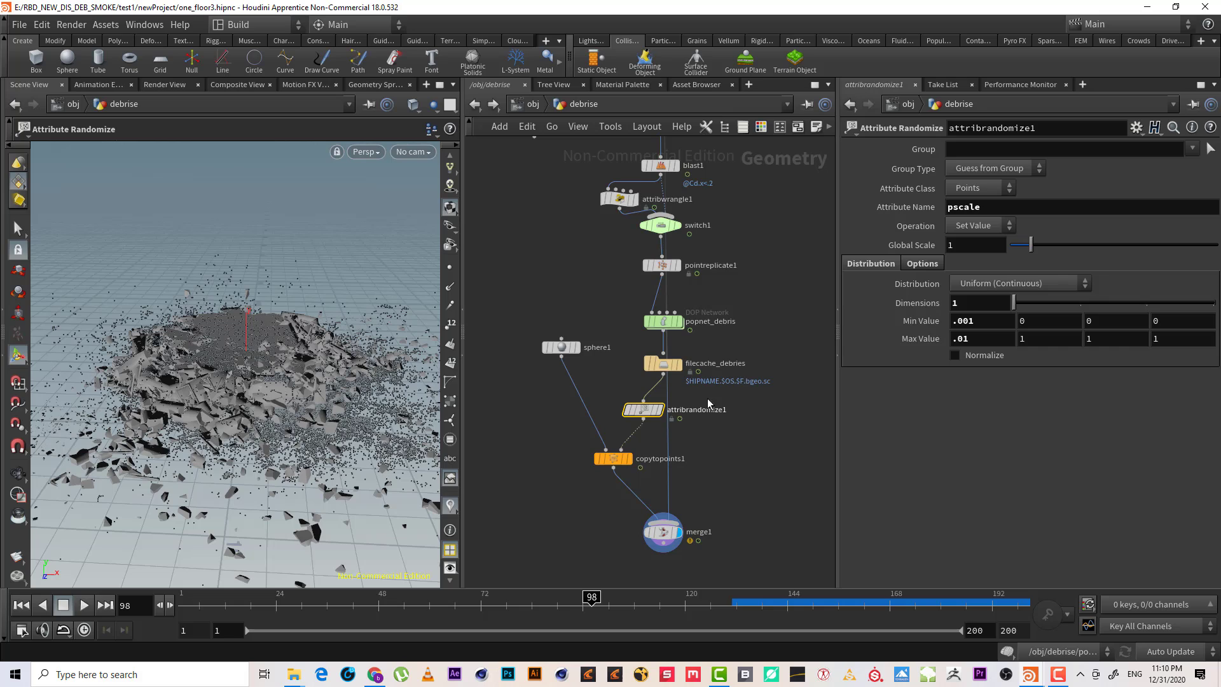
mouse_move(662, 363)
left_mouse_down()
mouse_move(643, 345)
mouse_move(658, 364)
mouse_move(647, 361)
left_mouse_up()
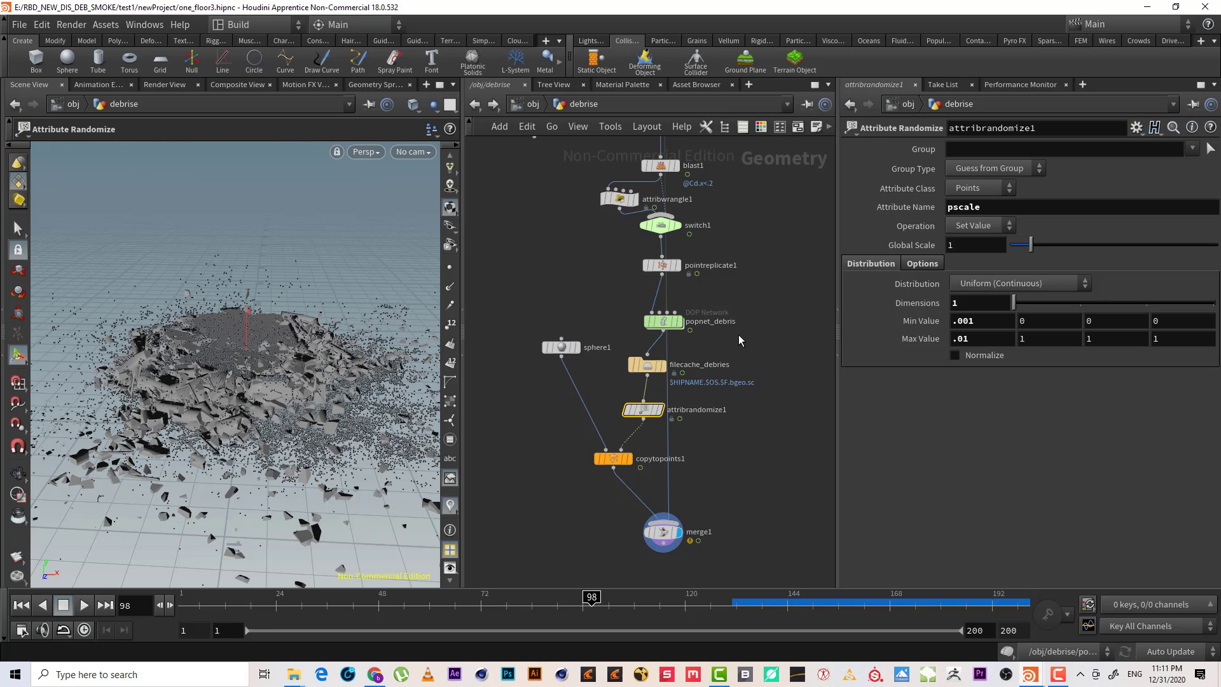
middle_click_drag(738, 334, 751, 390)
left_click_drag(770, 352, 615, 298)
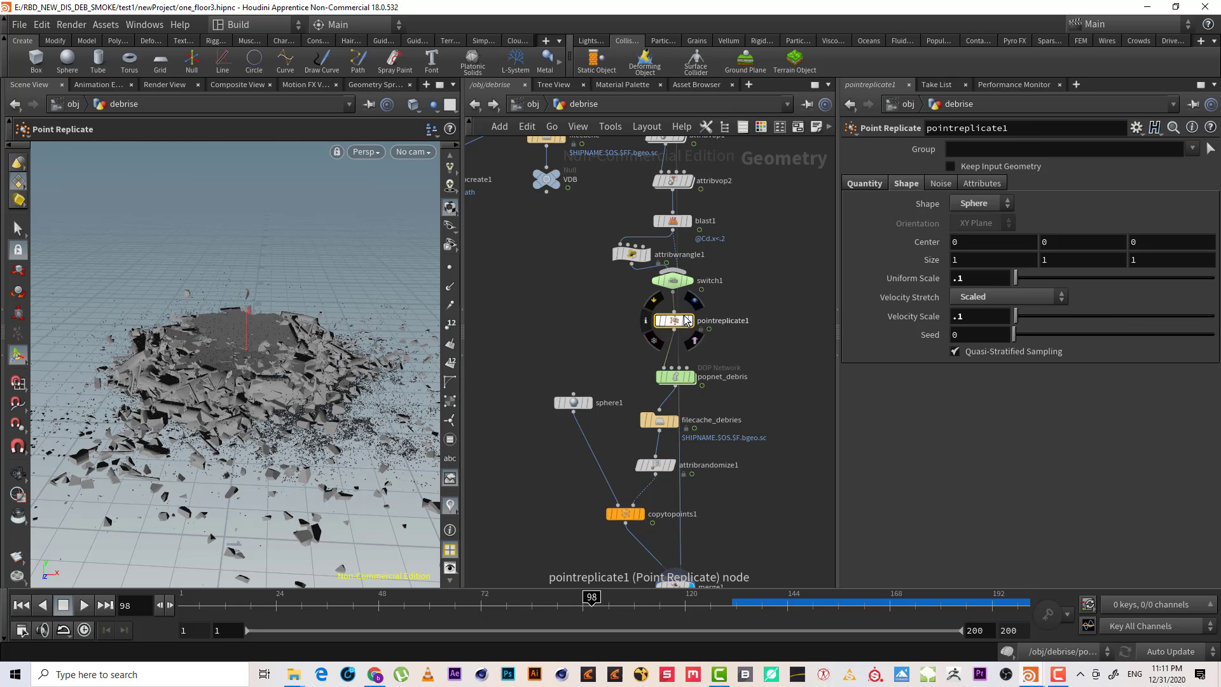
left_click(858, 186)
left_click(728, 313)
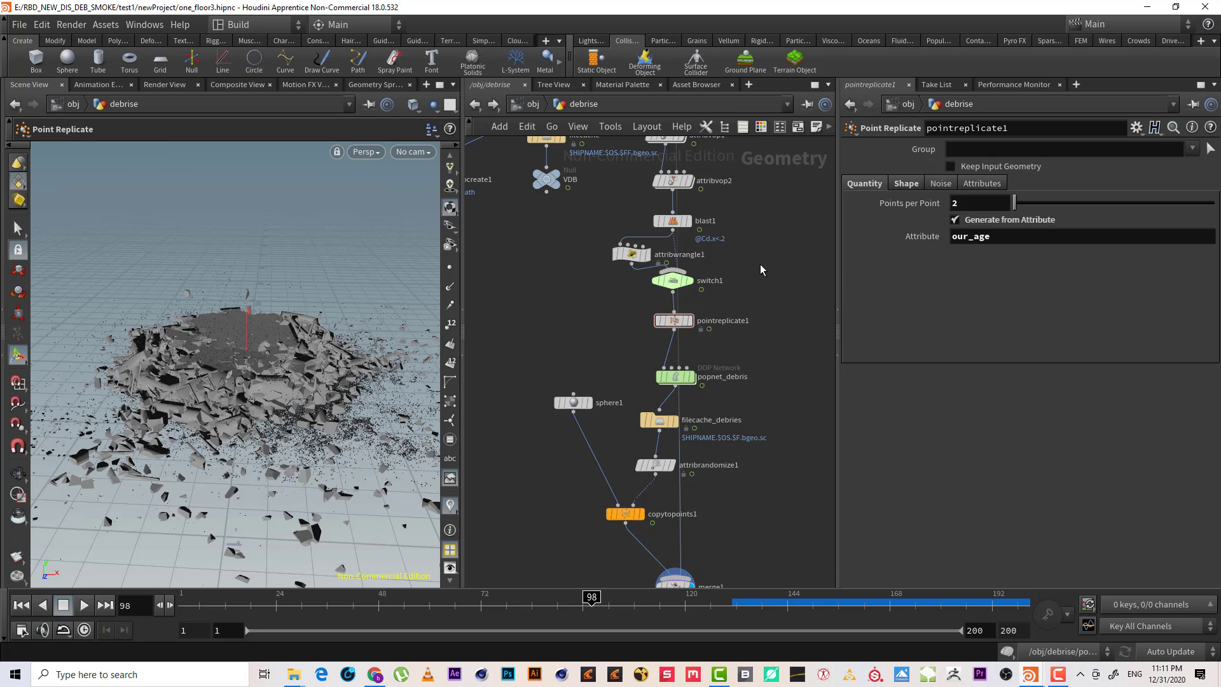
- Delete the merge1 node at the end of the debrise network
scroll(763, 249, "up", 3)
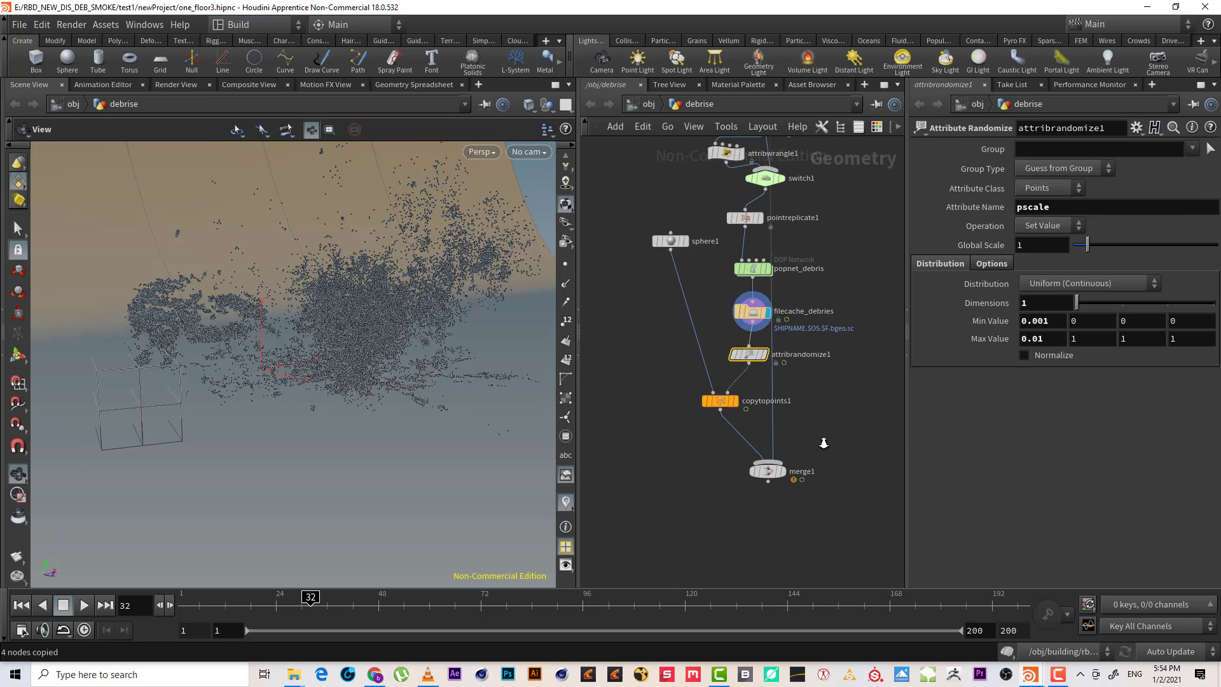
right_click_drag(823, 443, 844, 444)
left_click_drag(847, 445, 743, 522)
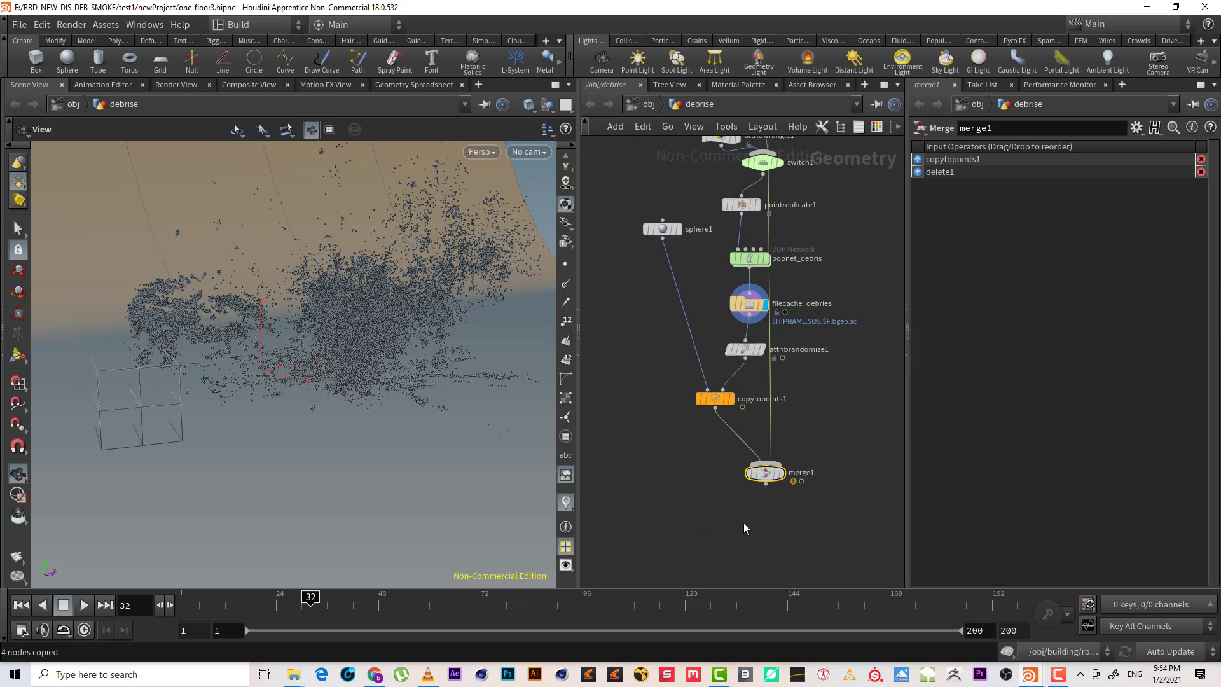
key("Delete")
- Move filecache_debries, attribrandomize1, copytopoints1 and sphere1 further down to open a gap below popnet_debris
middle_click_drag(825, 265, 837, 326)
left_click(1058, 675)
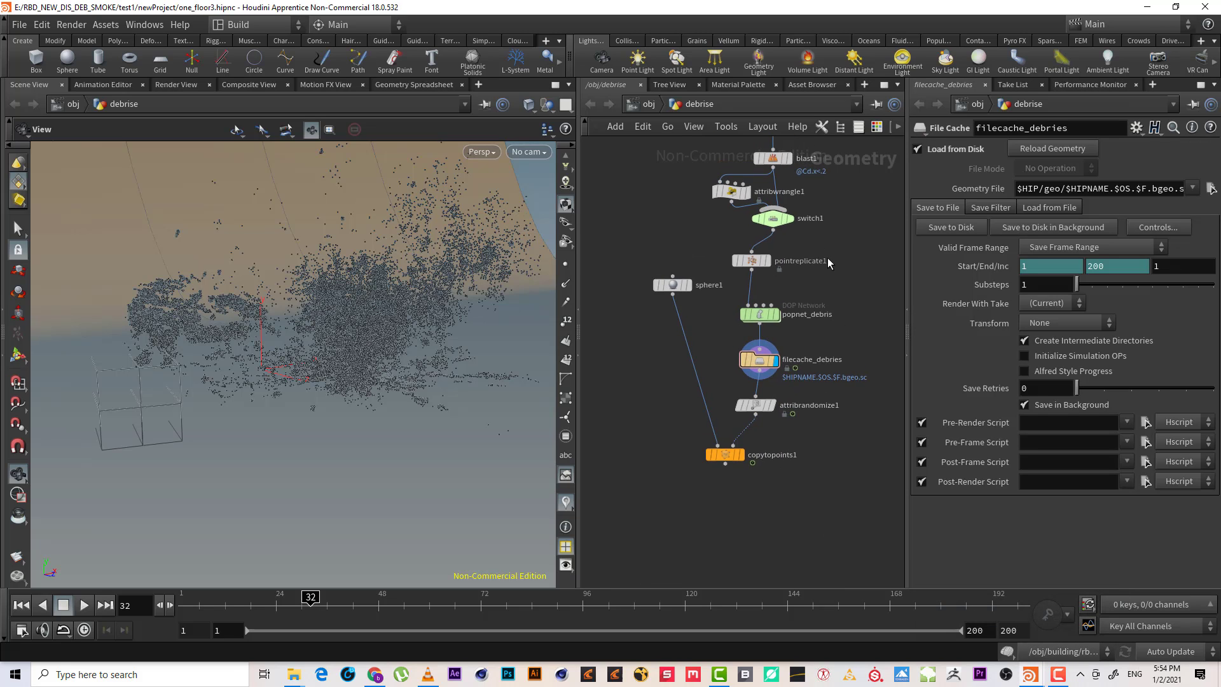
middle_click_drag(828, 259, 892, 471)
middle_click_drag(741, 416, 676, 338)
middle_click_drag(845, 459, 862, 371)
left_click_drag(803, 544, 634, 395)
left_click_drag(748, 420, 802, 486)
left_click_drag(681, 333, 752, 452)
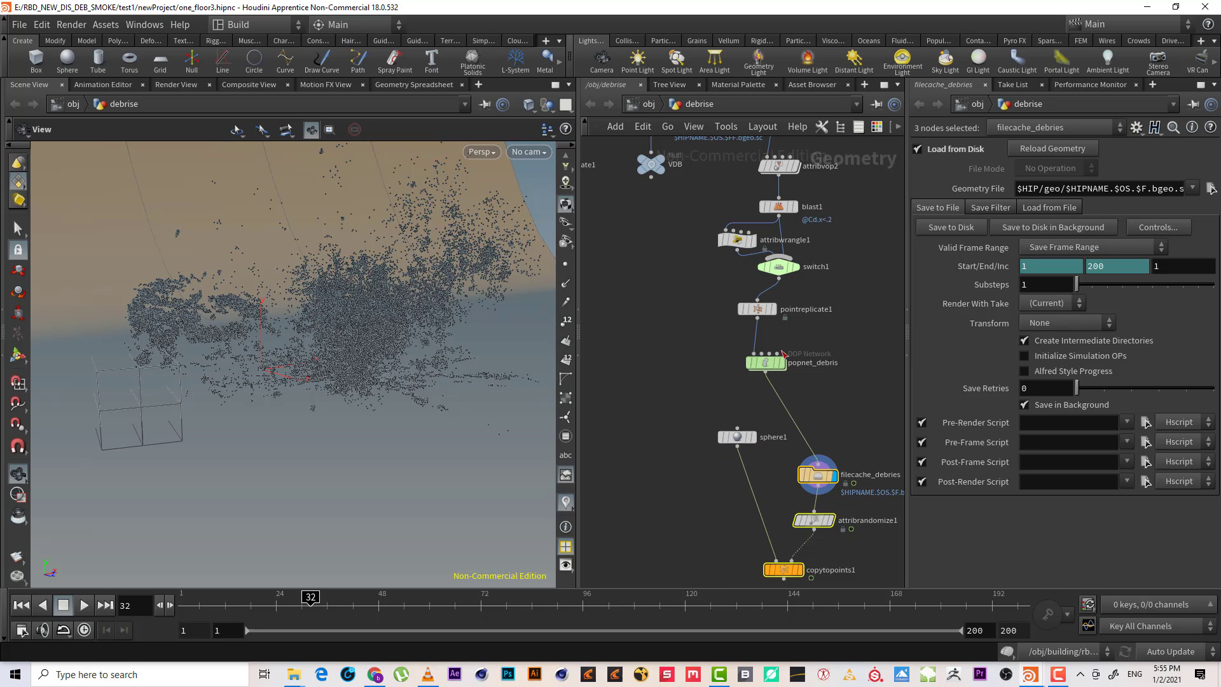
- Shift popnet_debris across so it sits closer above filecache_debries, and select pointreplicate1 above it
left_click(784, 345)
left_click_drag(773, 368, 799, 368)
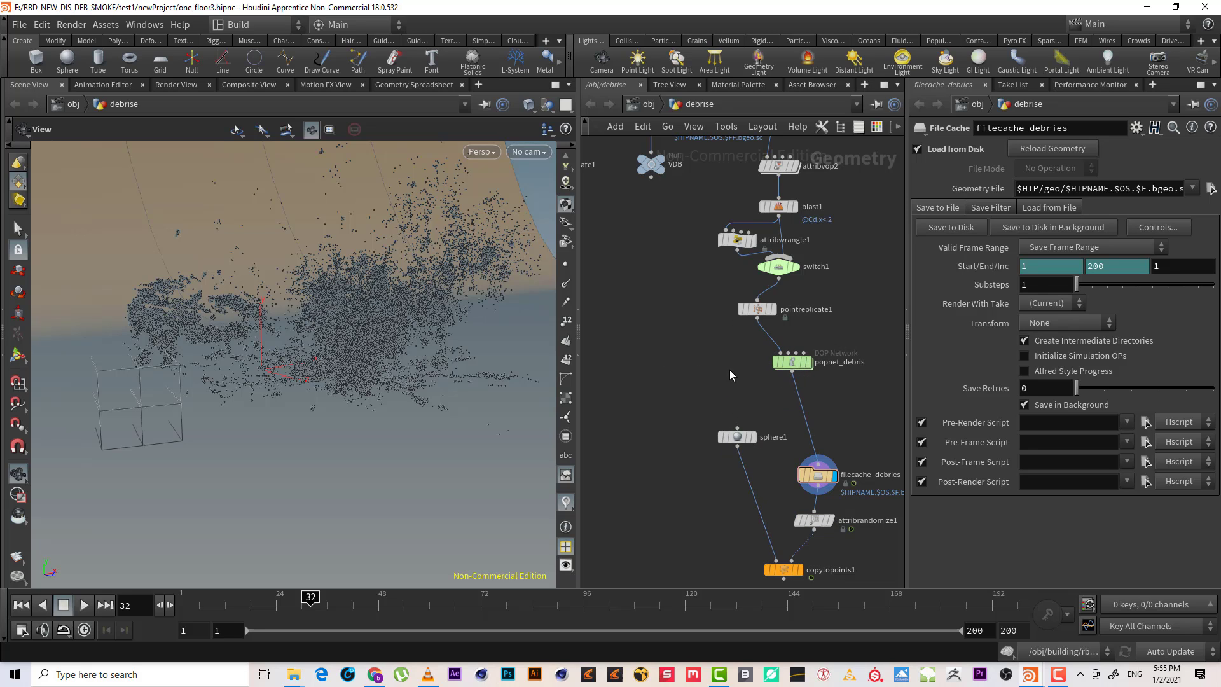
middle_click_drag(761, 325, 777, 274)
left_click_drag(778, 262, 792, 260)
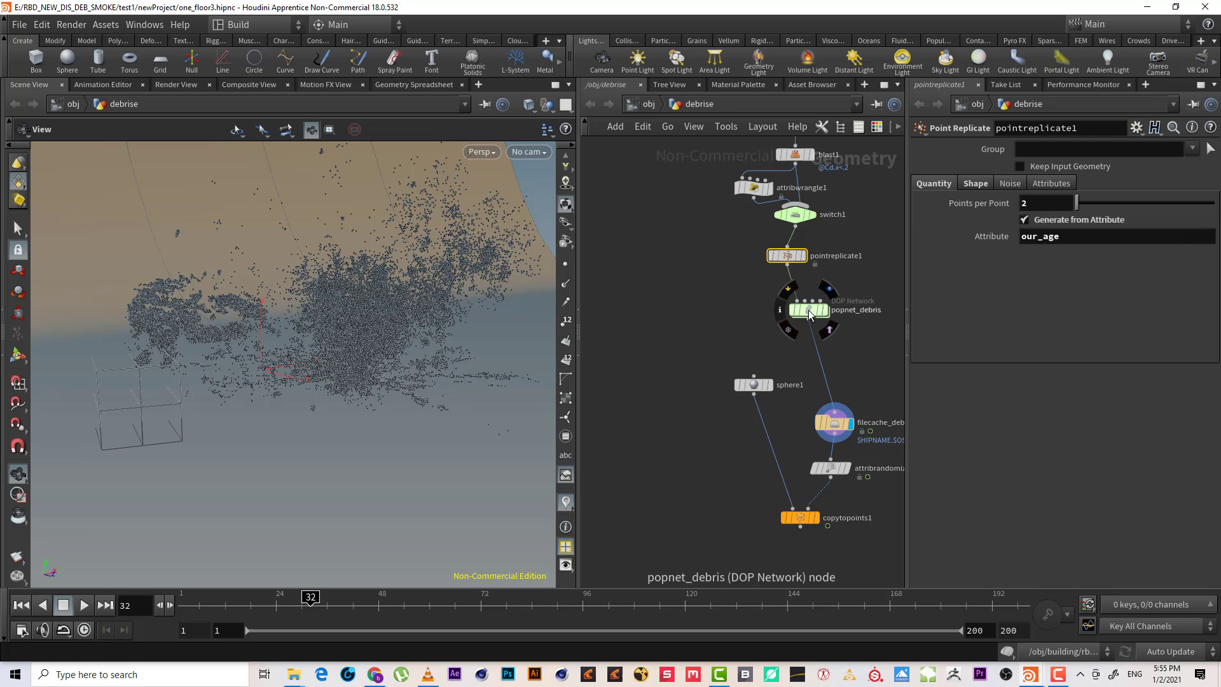
left_click(787, 263)
key("Tab")
type("dop")
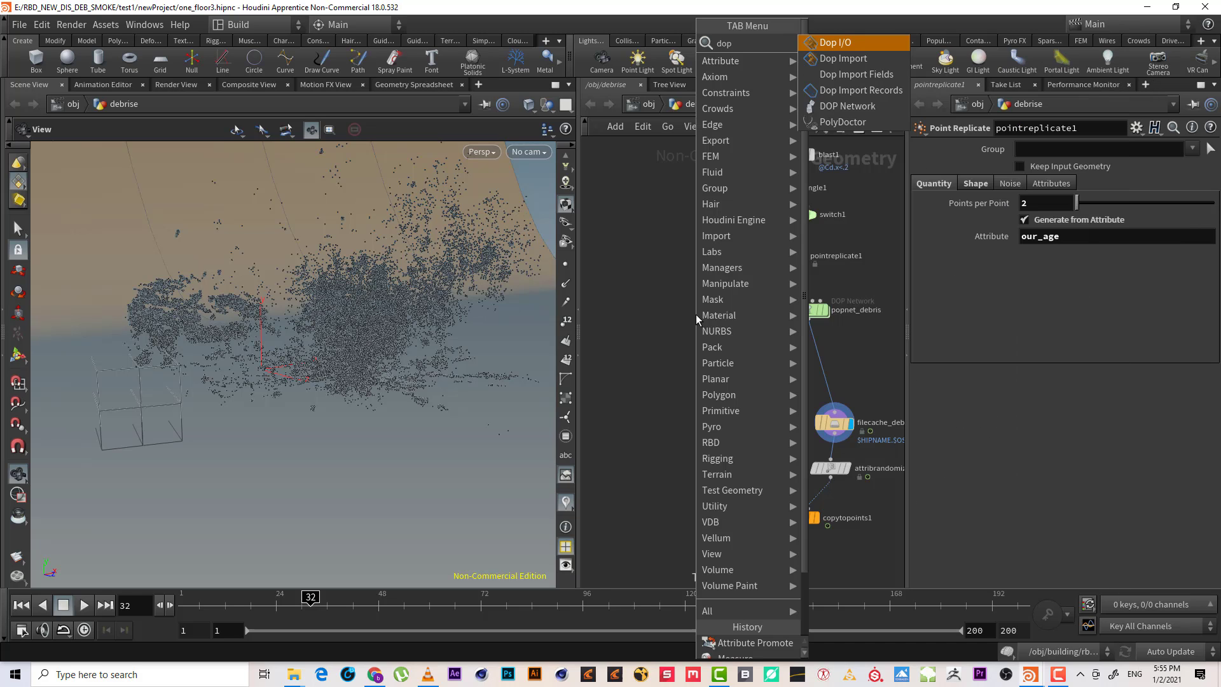
key("Down")
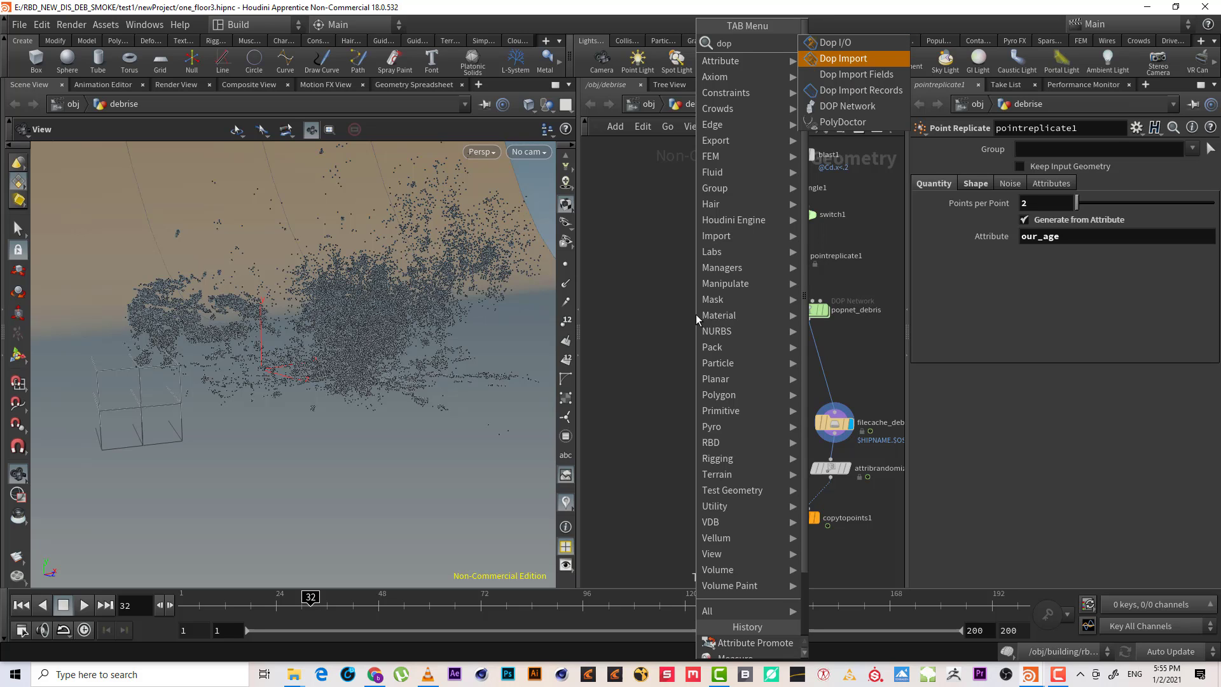
key("Escape")
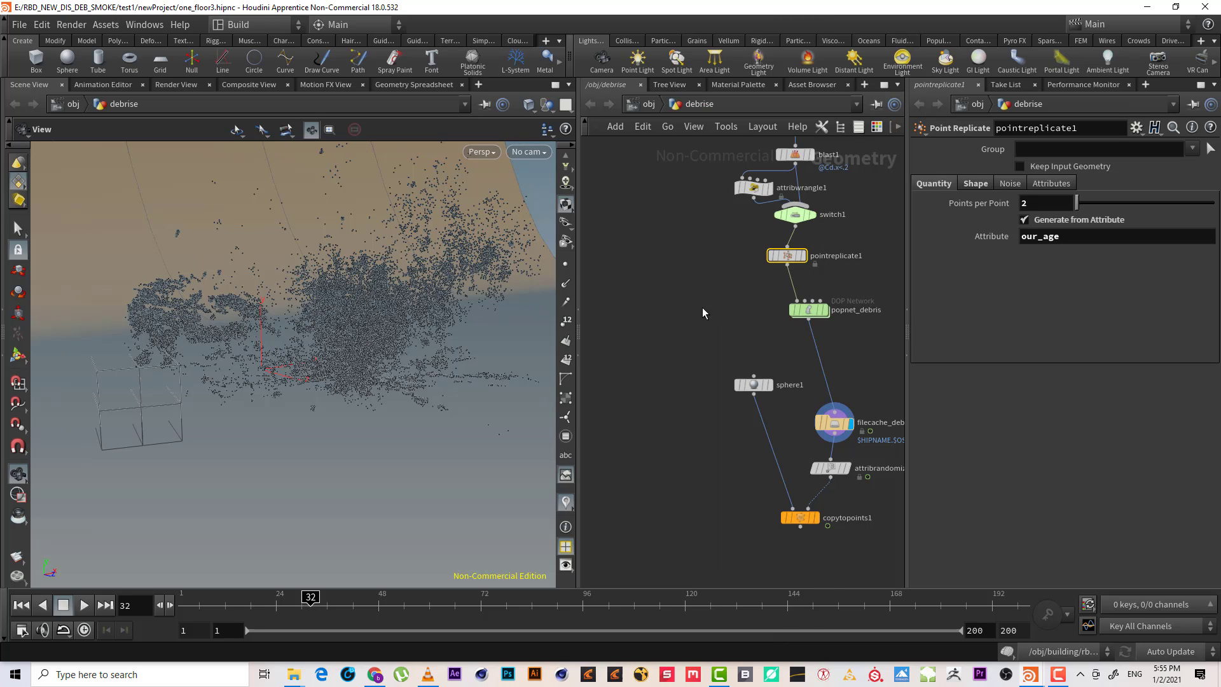
- Duplicate popnet_debris beside the original, keeping its pointreplicate1 input, and open the copy's network
left_click(814, 310)
left_click_drag(804, 311, 711, 320, "alt")
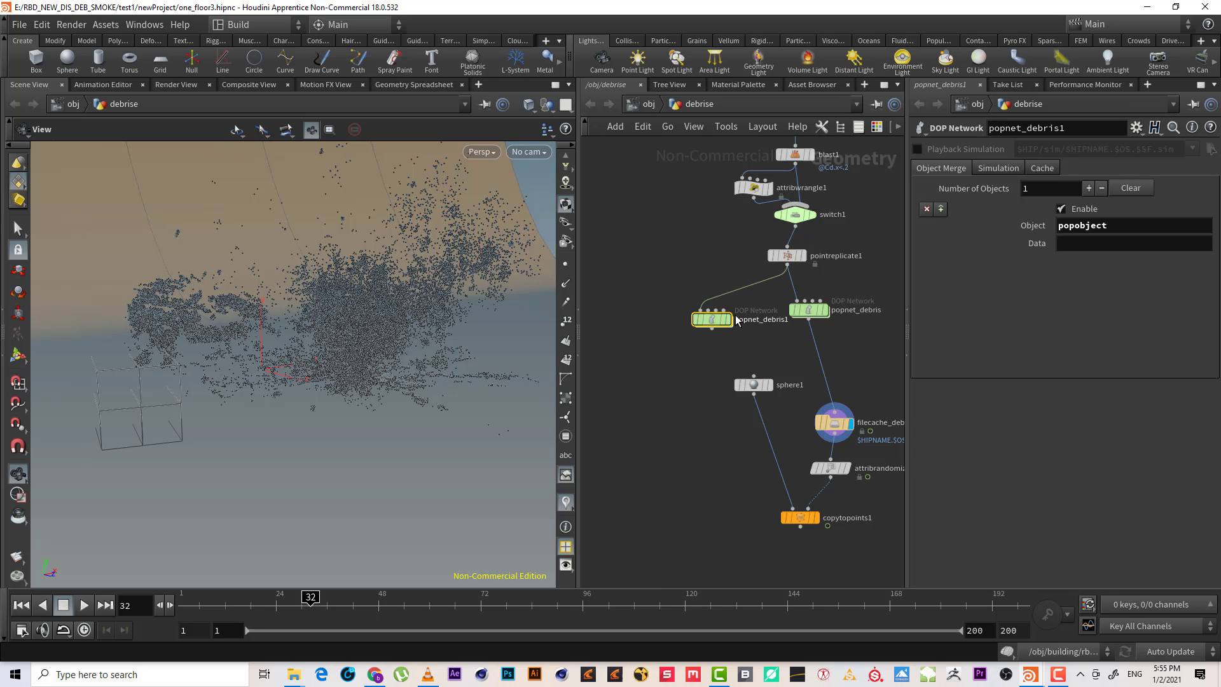
double_click(713, 320)
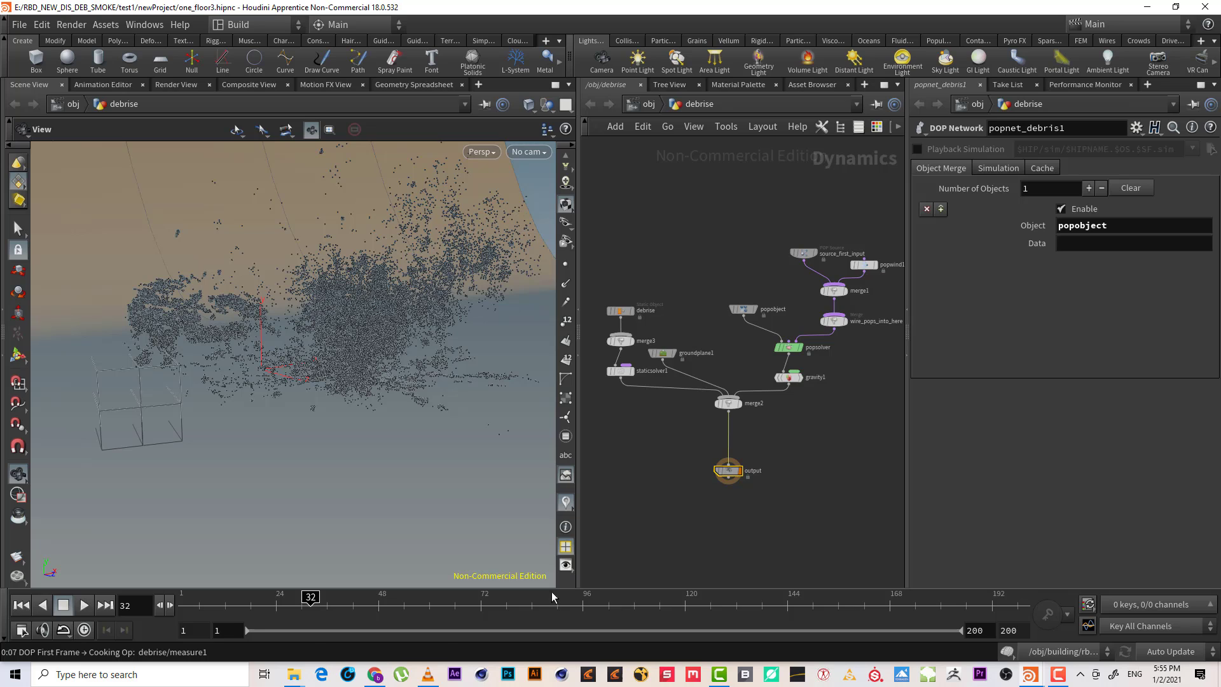
left_click(1058, 674)
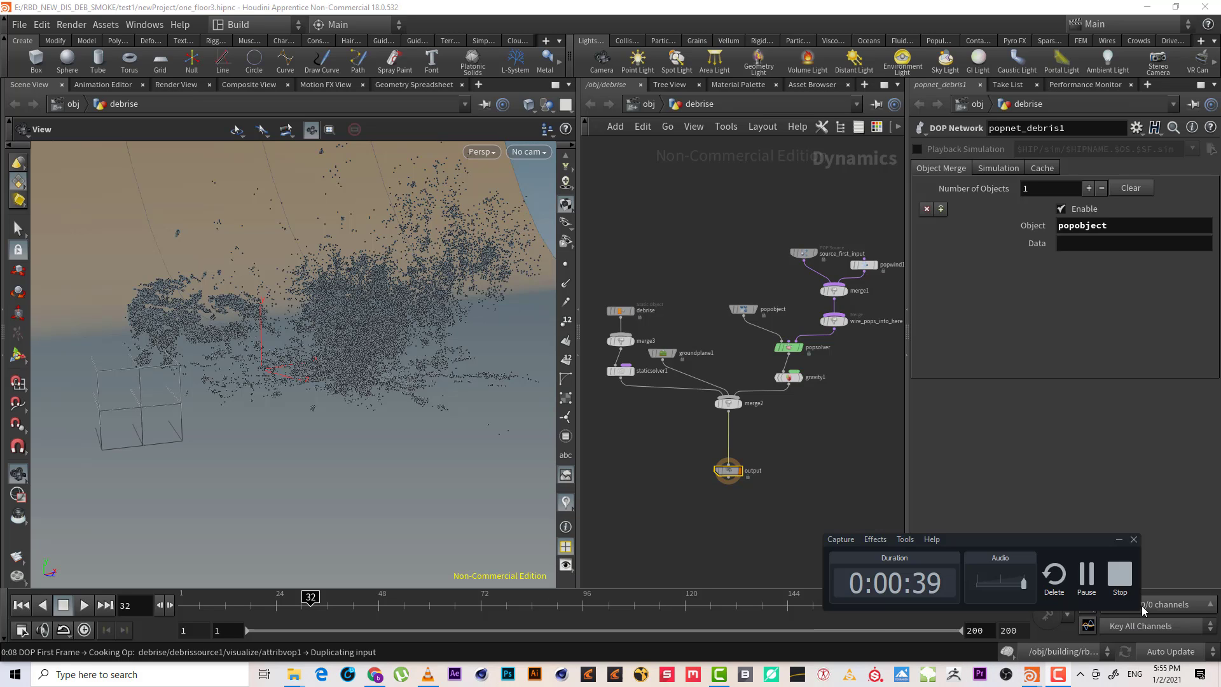
left_click(1086, 574)
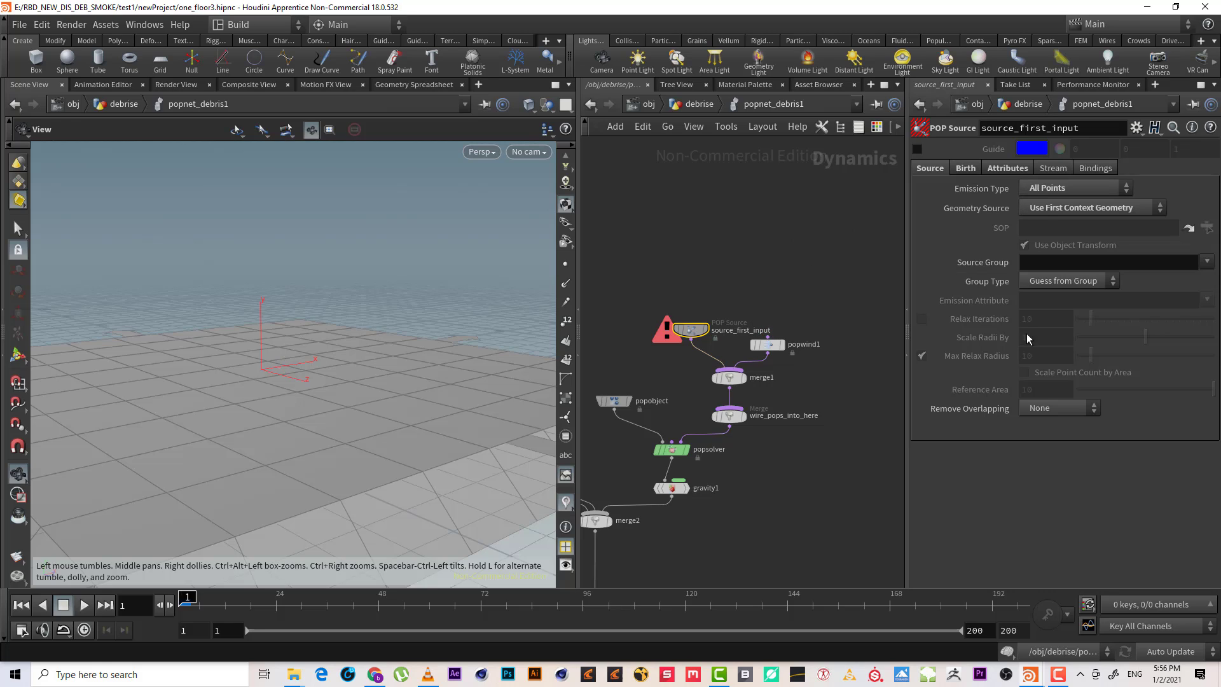
- Set the Life Expectancy of source_first_input to 1 in its birth settings
left_click(965, 169)
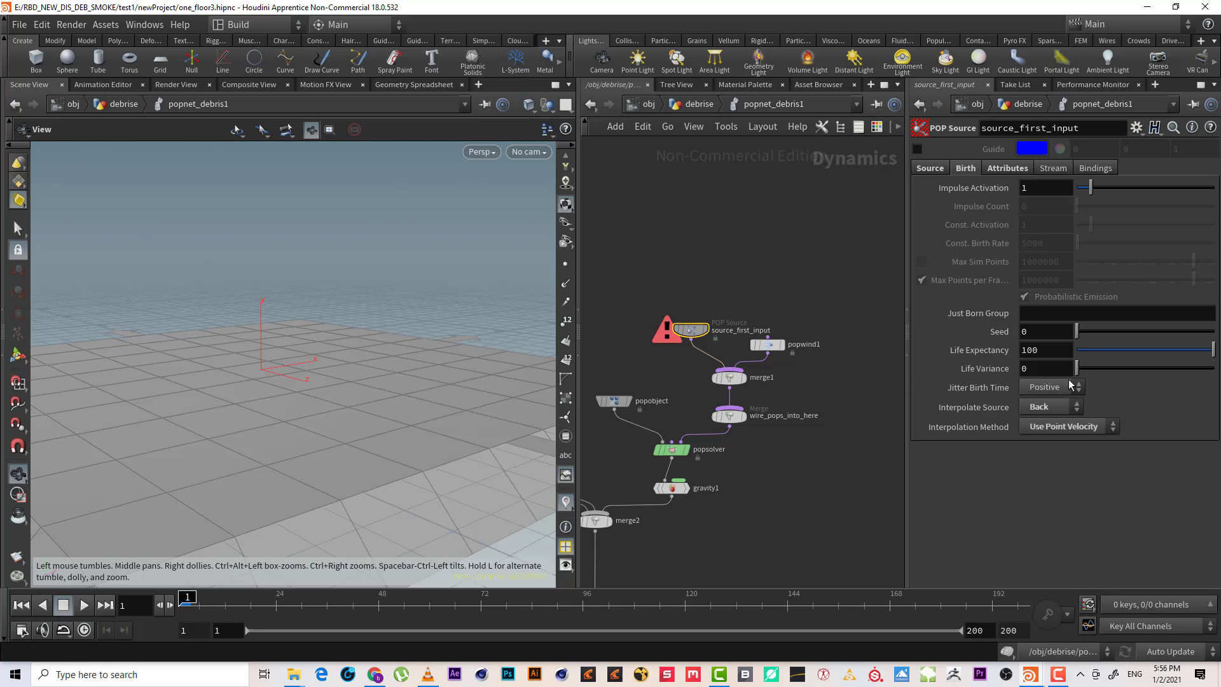
left_click(1053, 347)
type("1")
key("Return")
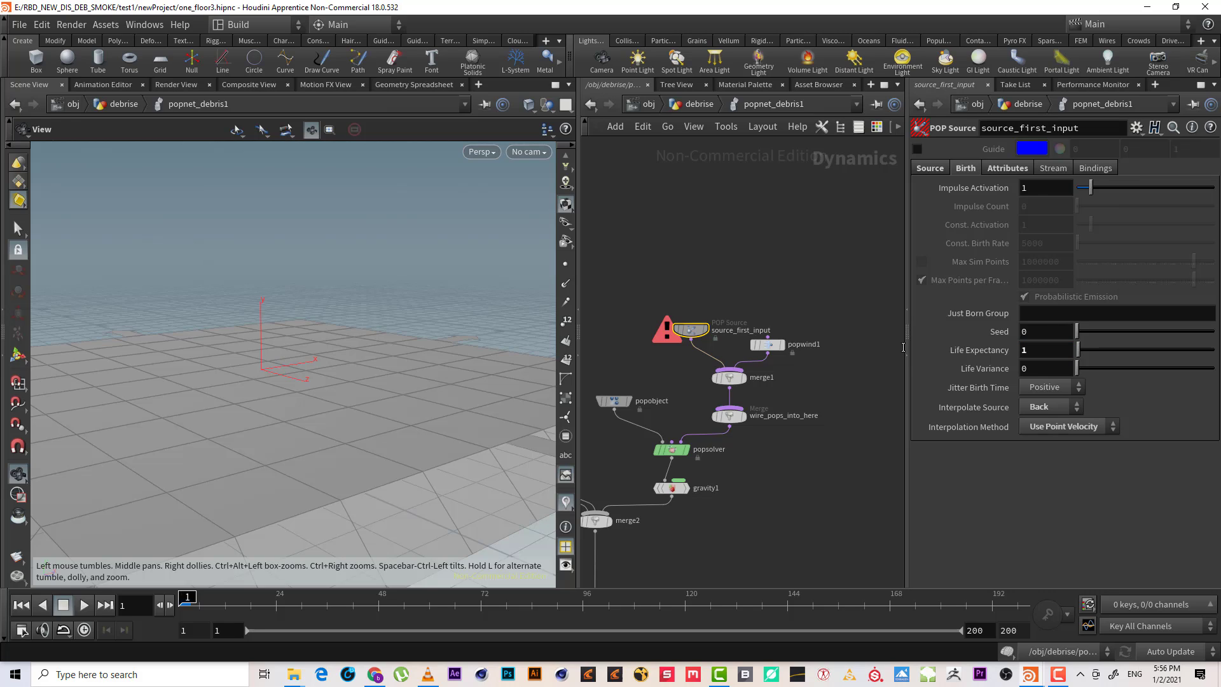
left_click(1029, 364)
key("Return")
- Set the velocity Variance of source_first_input to 0.05 on all three axes
left_click(1019, 169)
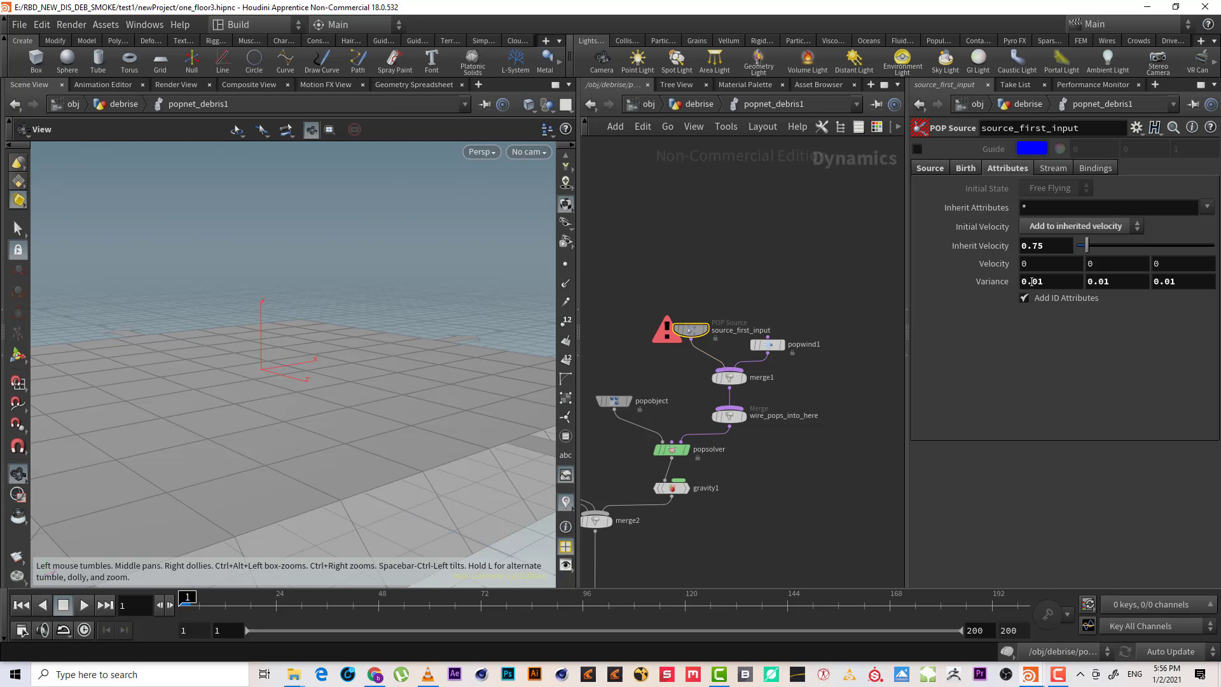
left_click_drag(1035, 281, 1045, 282)
key("BackSpace")
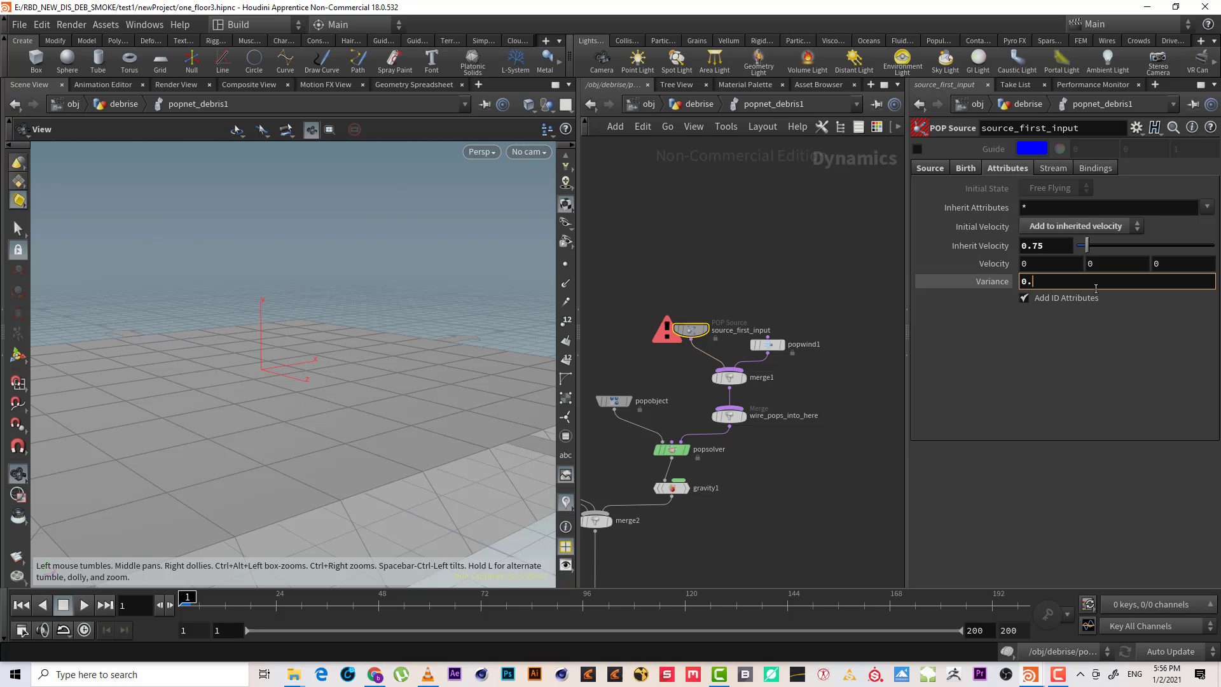
type("01")
key("Return")
key("ctrl+z")
key("ctrl+z")
key("ctrl+z")
key("ctrl+z")
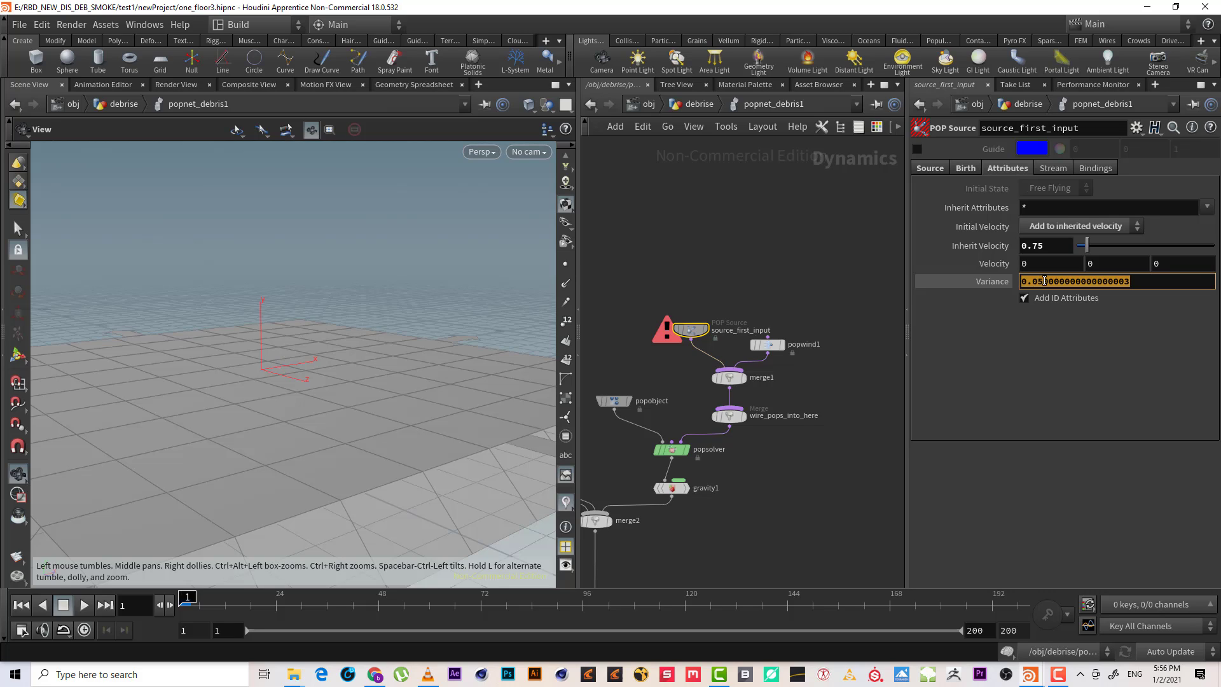
key("ctrl+y")
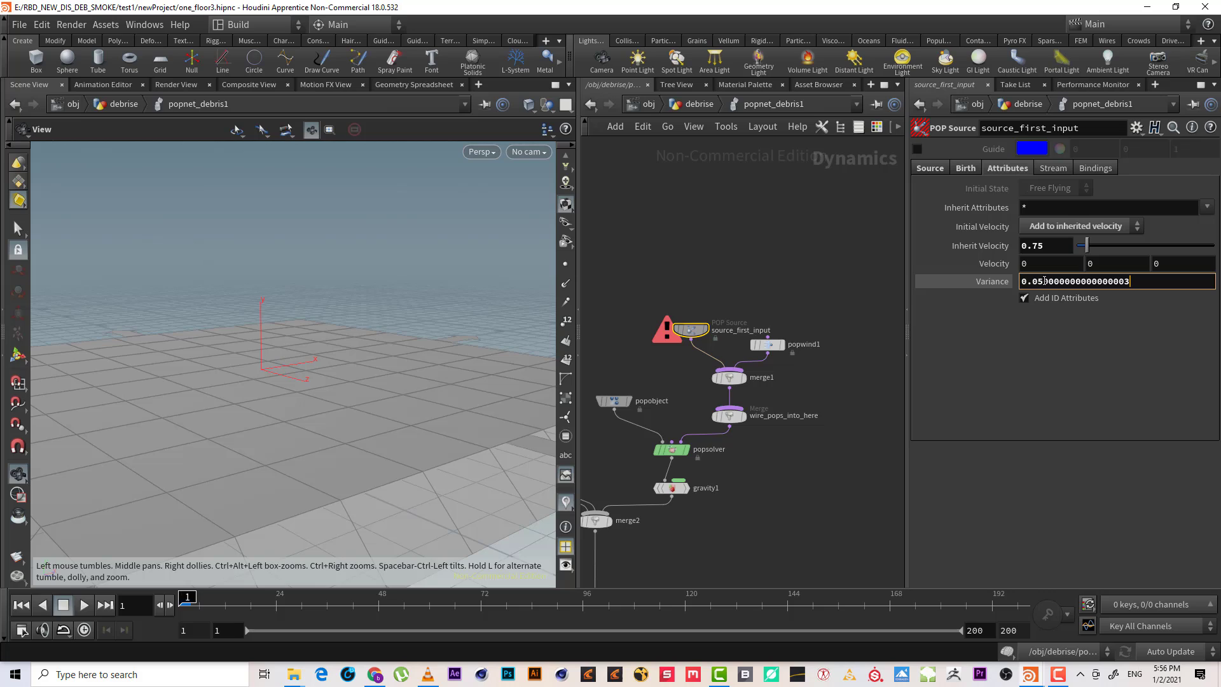
key("Return")
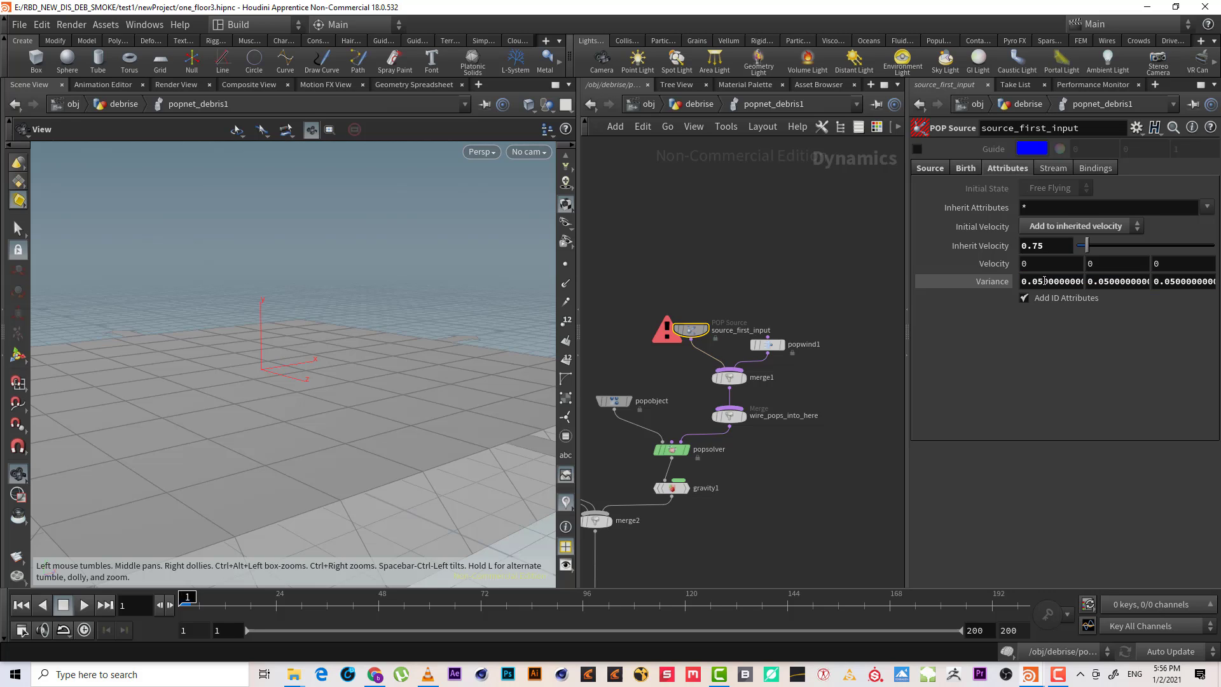
- Lower the Inherit Velocity of source_first_input to 0.6
left_click(737, 273)
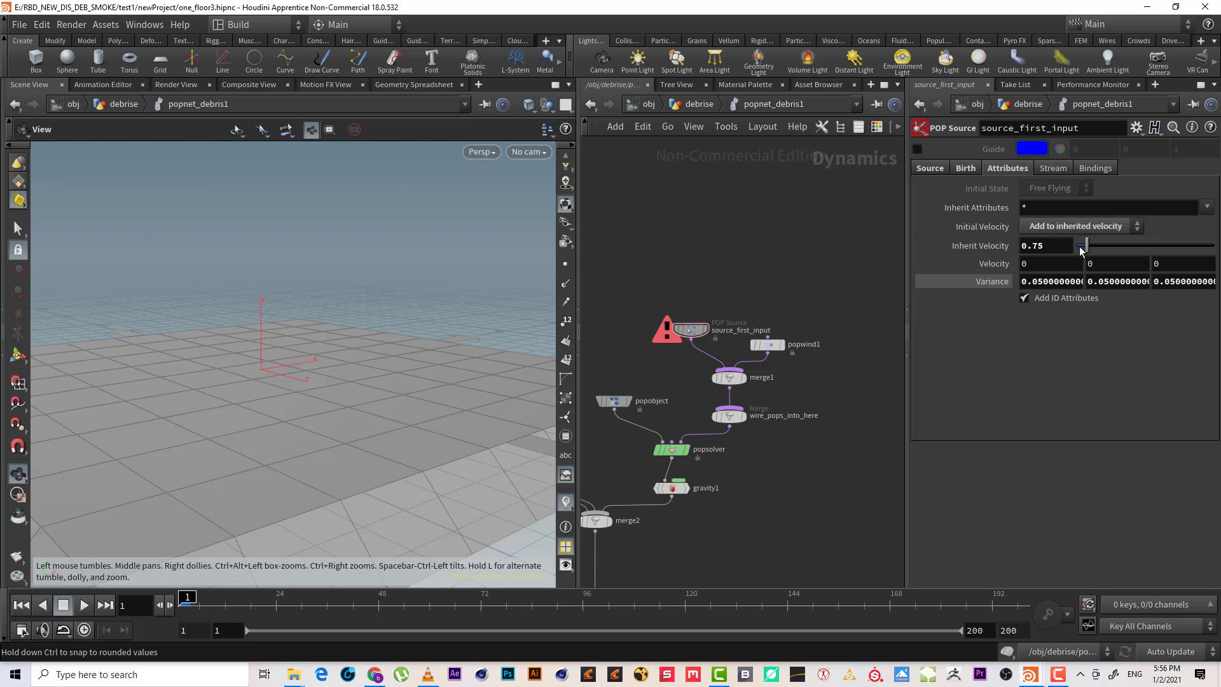
left_click_drag(1086, 246, 1084, 247)
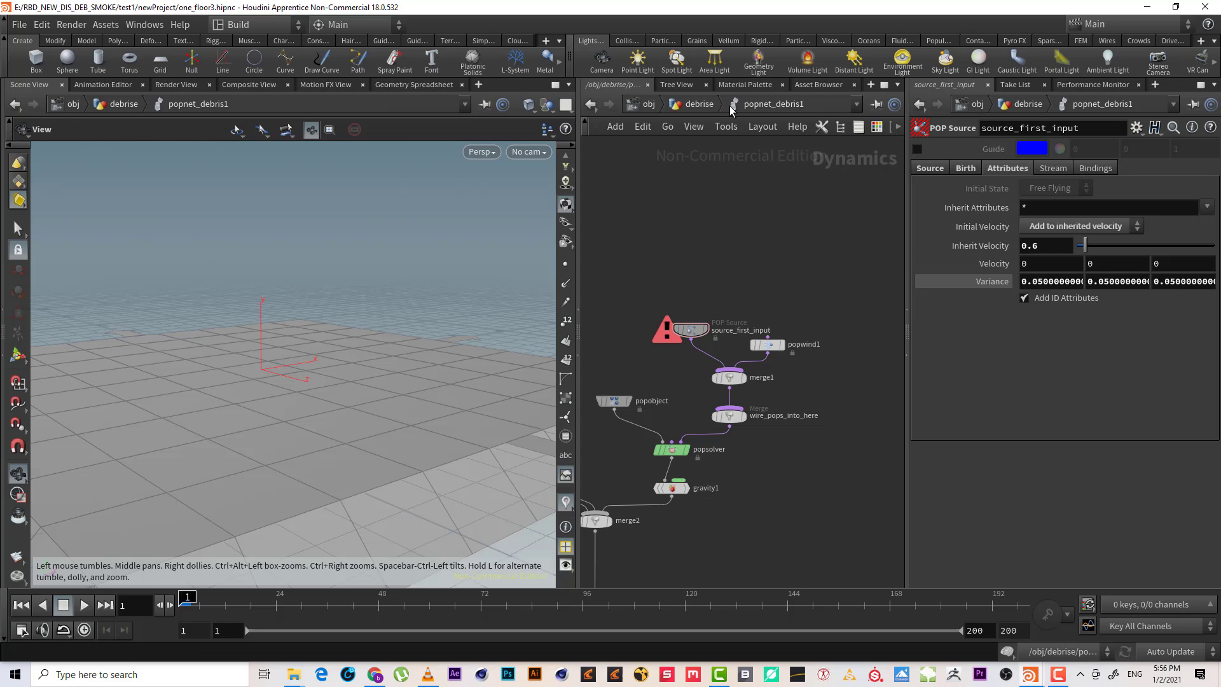
middle_click_drag(749, 226, 865, 159)
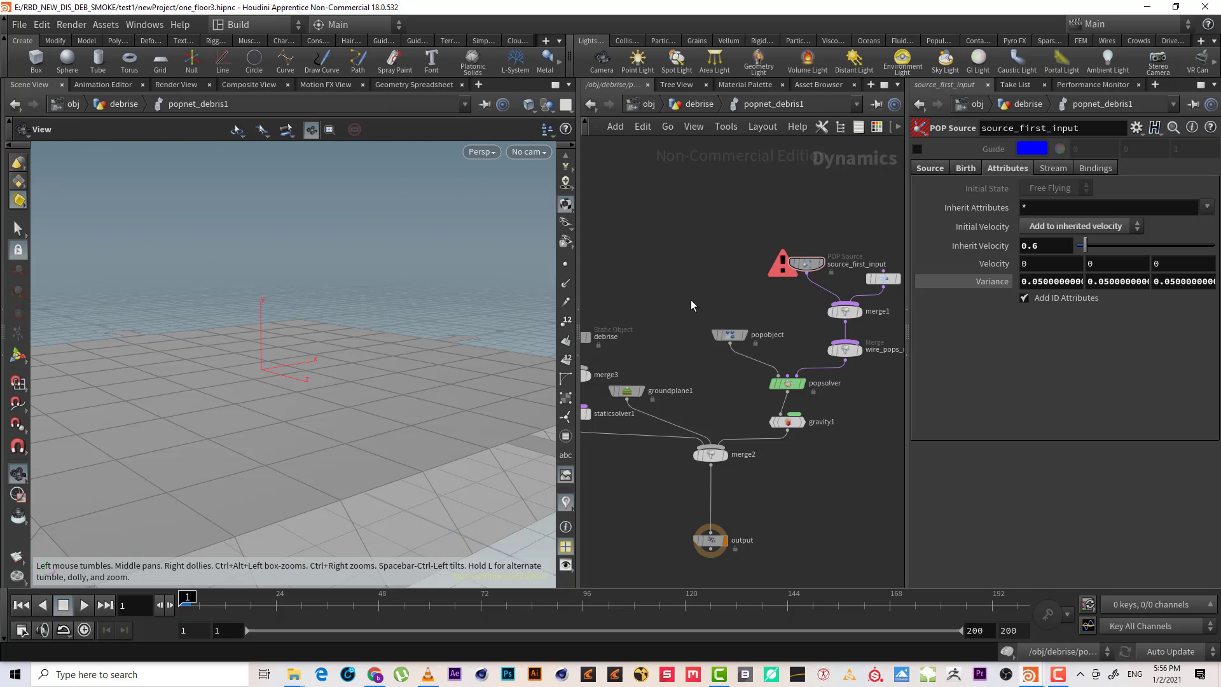
middle_click_drag(691, 303, 761, 254)
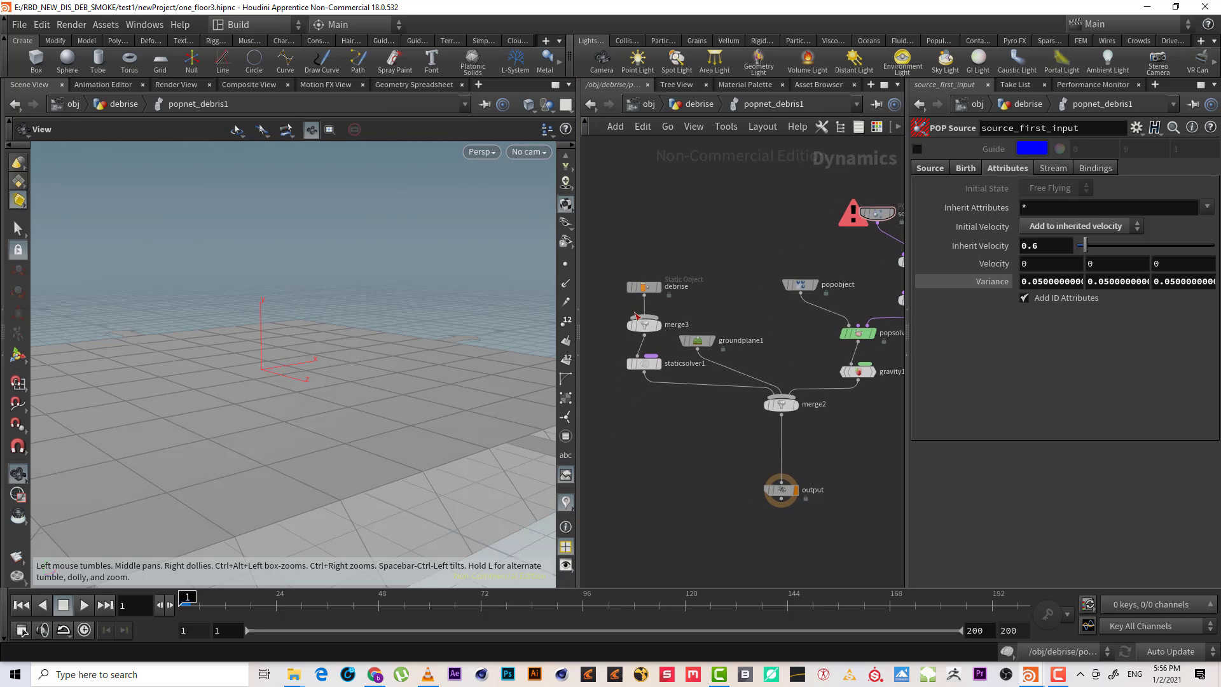
- Return to the debrise network, display popnet_debris1 and move it further away from popnet_debris
left_click(698, 103)
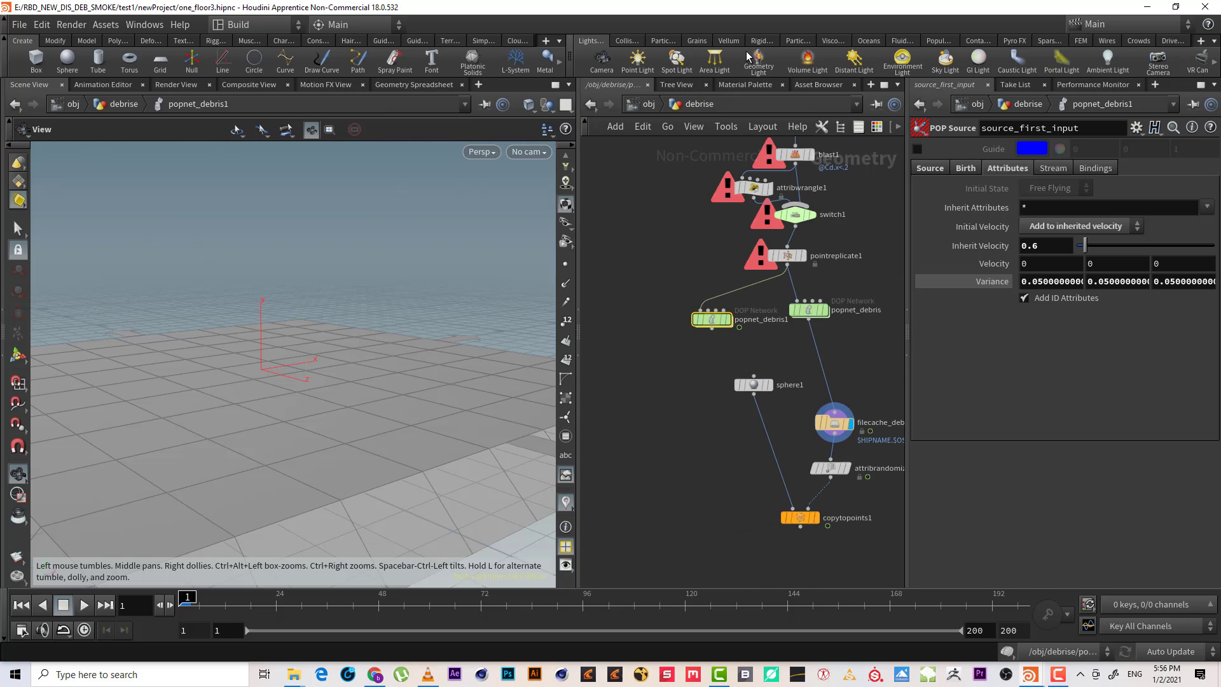
left_click(726, 321)
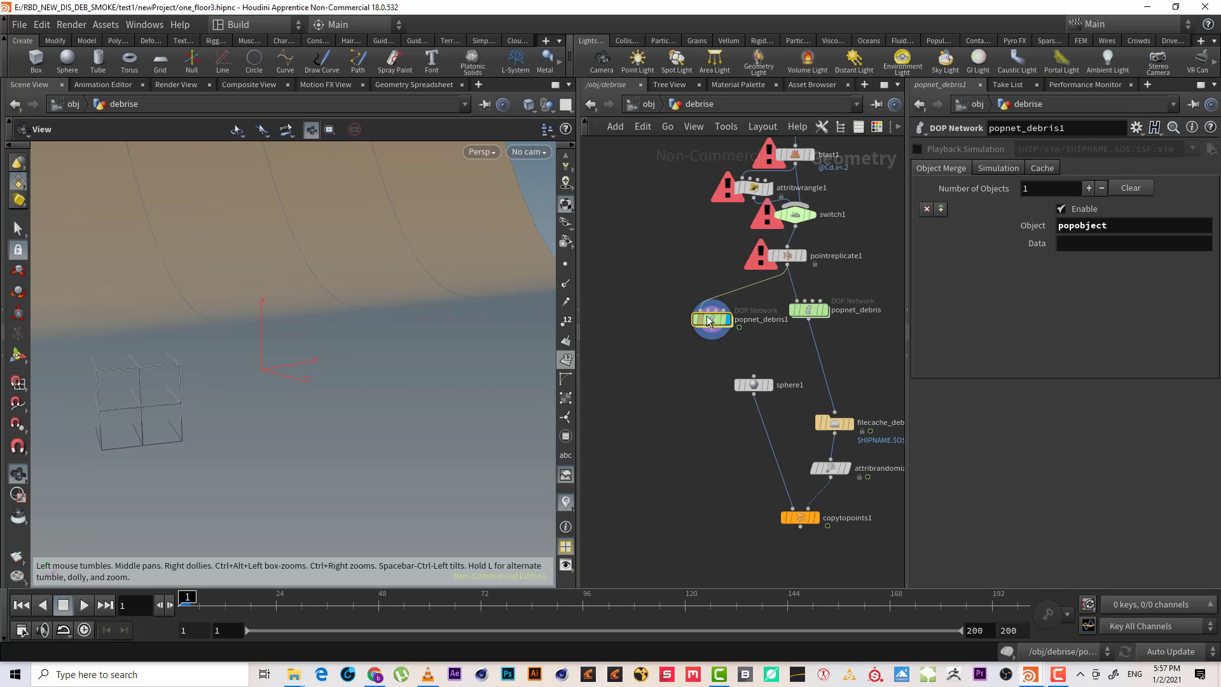
left_click_drag(709, 319, 624, 327)
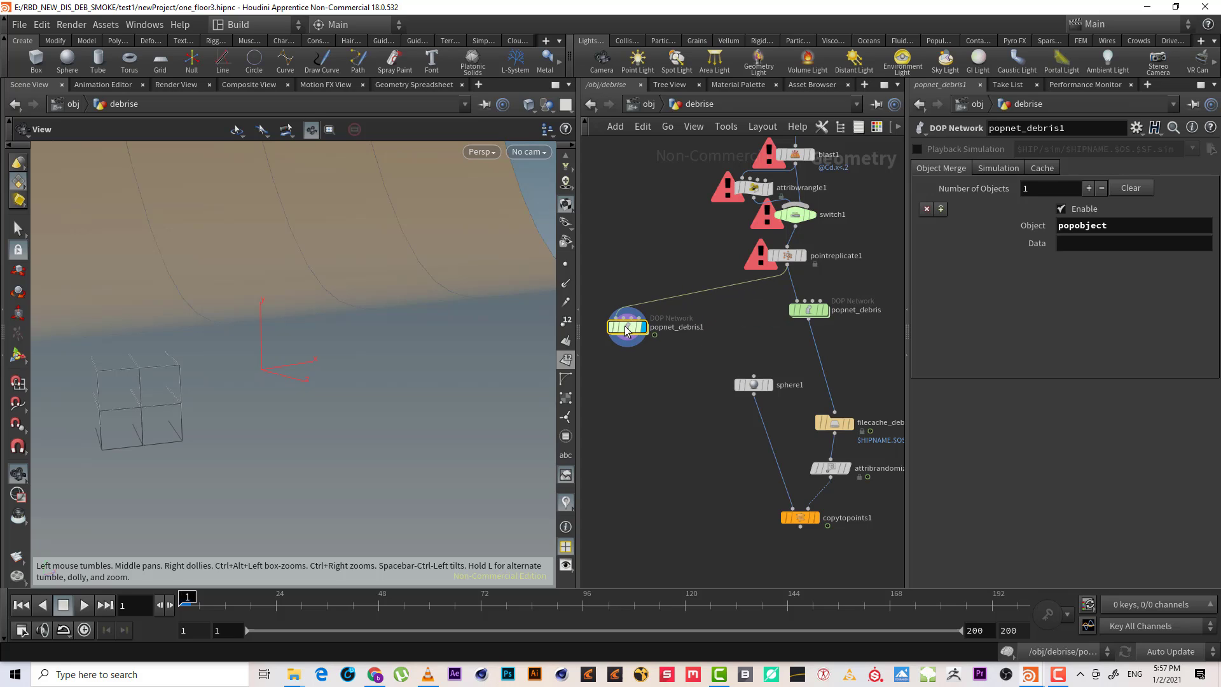
- Duplicate attribrandomize1 below popnet_debris1 and connect popnet_debris1's output to the copy
left_click(838, 470)
left_click_drag(837, 471, 632, 357)
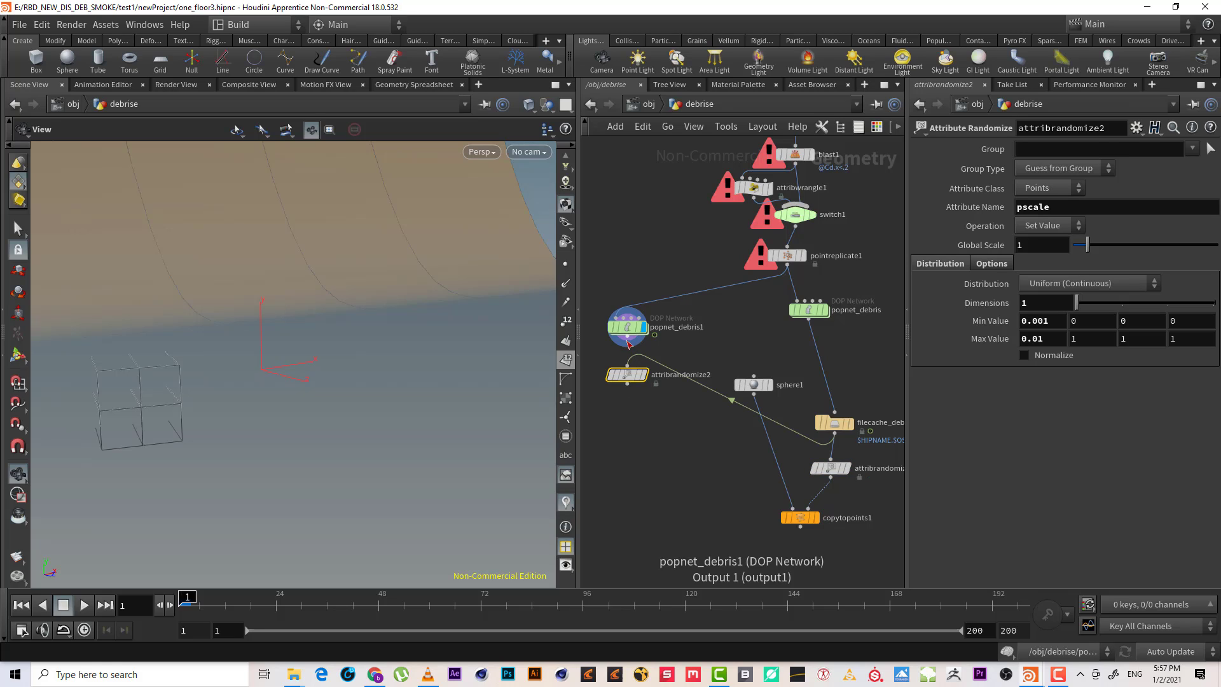
left_click(629, 346)
left_click(626, 367)
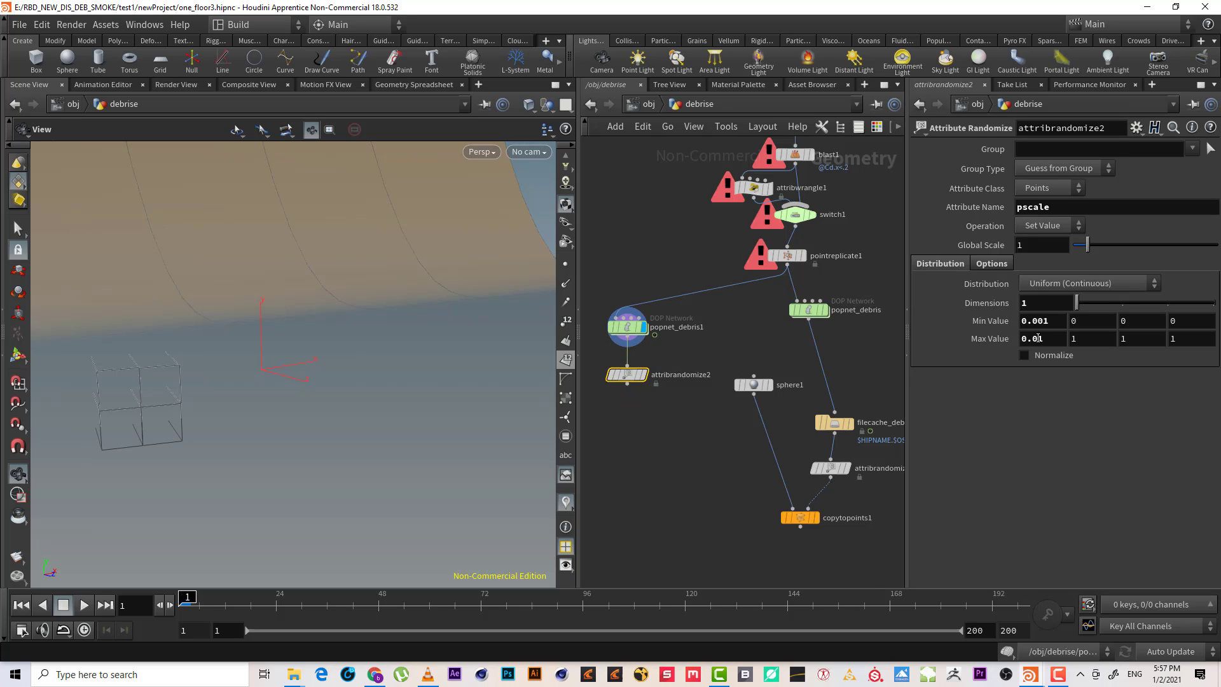
- Set the pscale Max Value of attribrandomize2 to 0.005
left_click_drag(1037, 339, 1078, 341)
type("05")
key("Return")
left_click(673, 440)
- Add a Null node connected below attribrandomize2 and name it OUT_PARTICLES
middle_click_drag(662, 462, 691, 464)
left_click(655, 386)
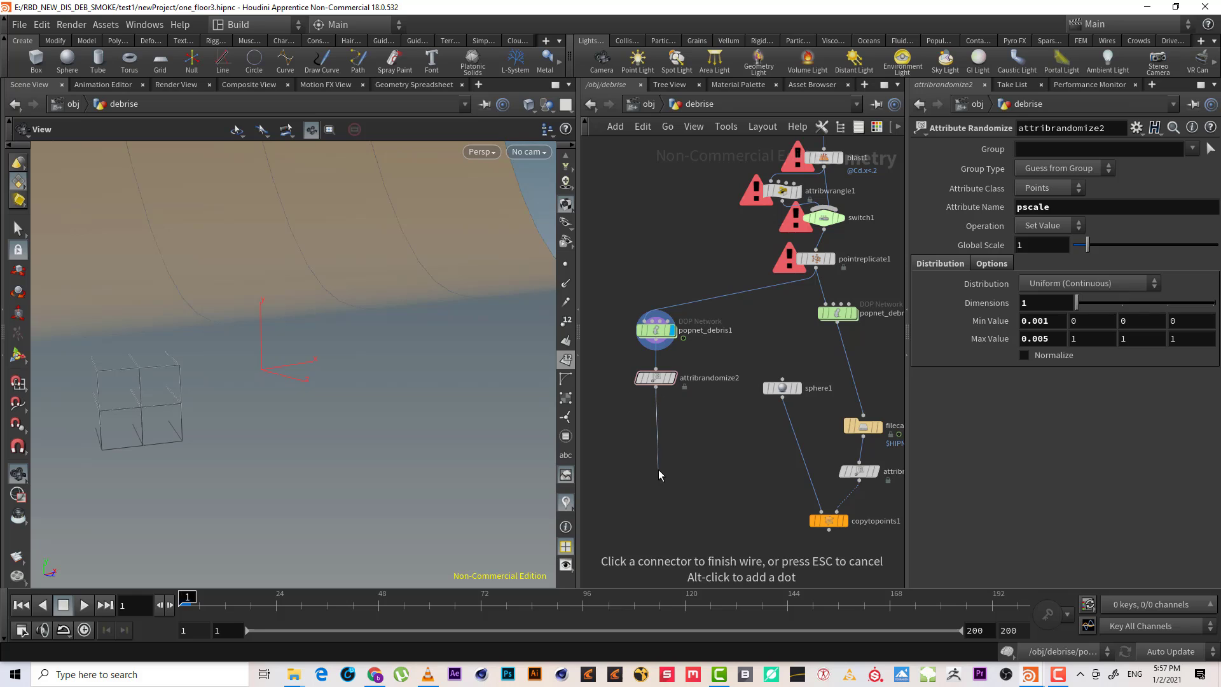
key("Tab")
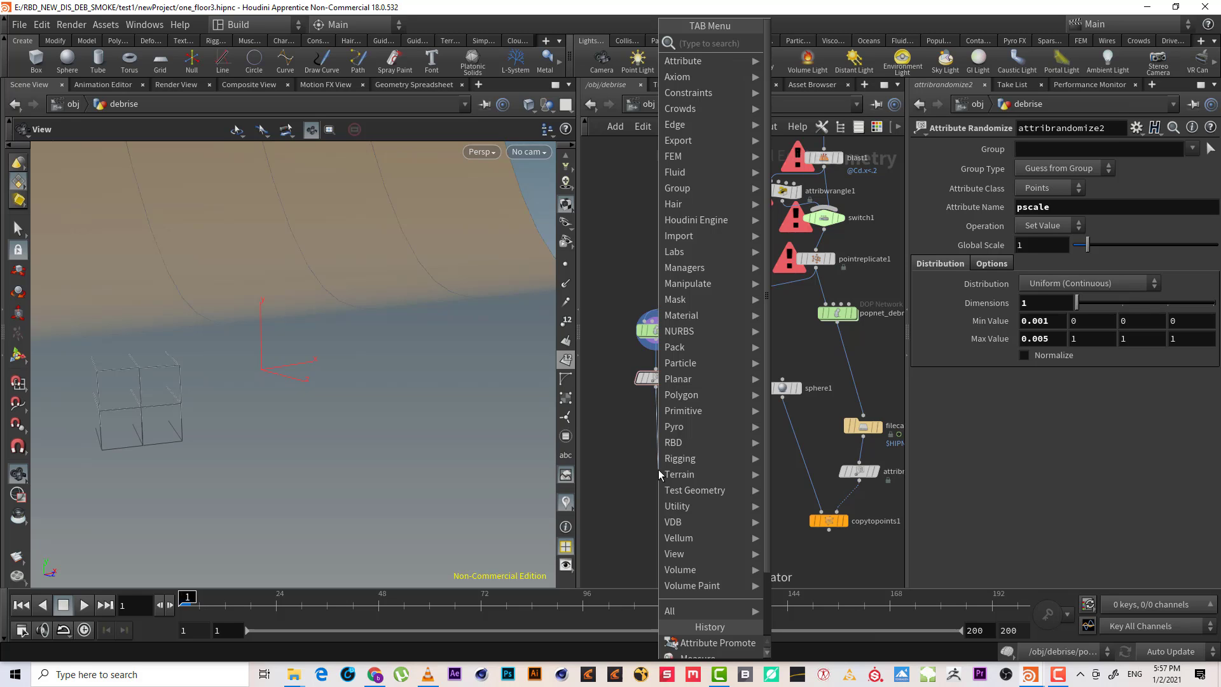
key("Escape")
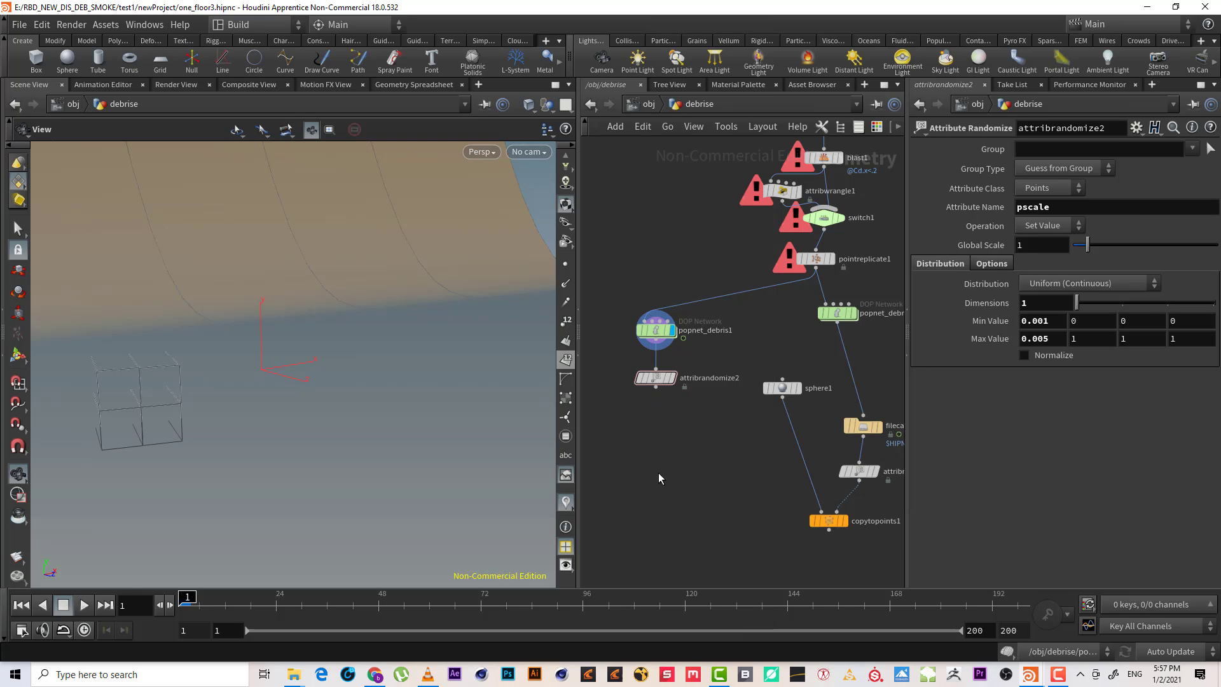
left_click(658, 471)
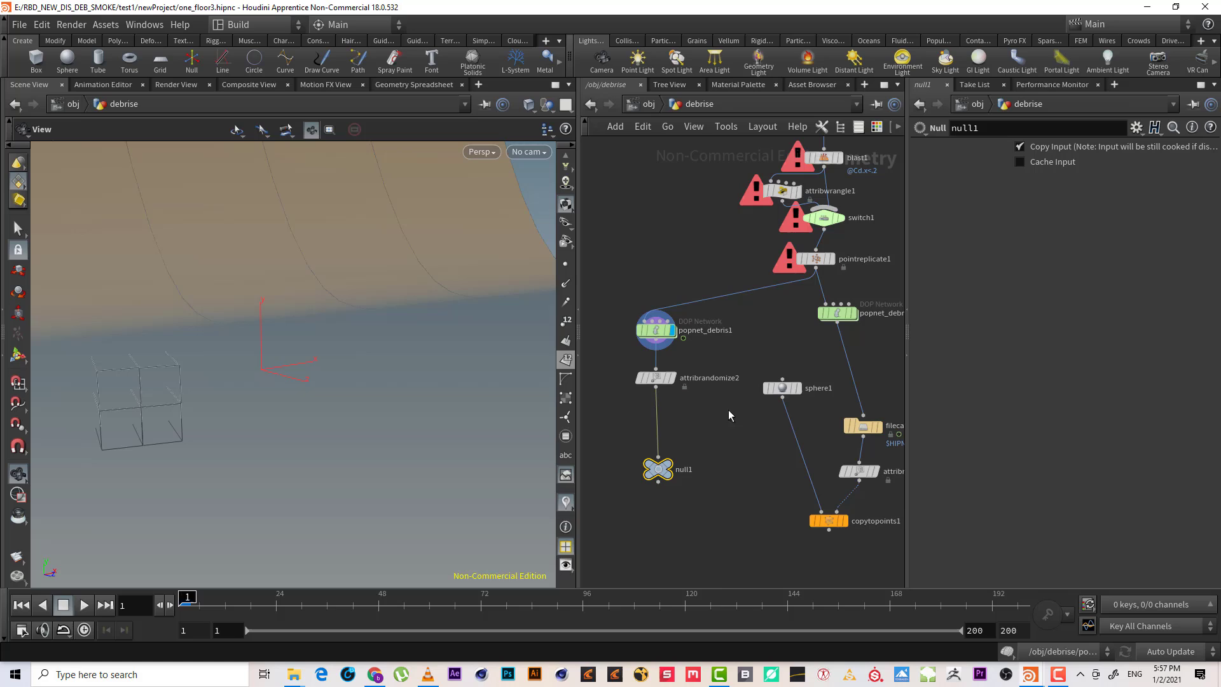
double_click(684, 470)
type("ou")
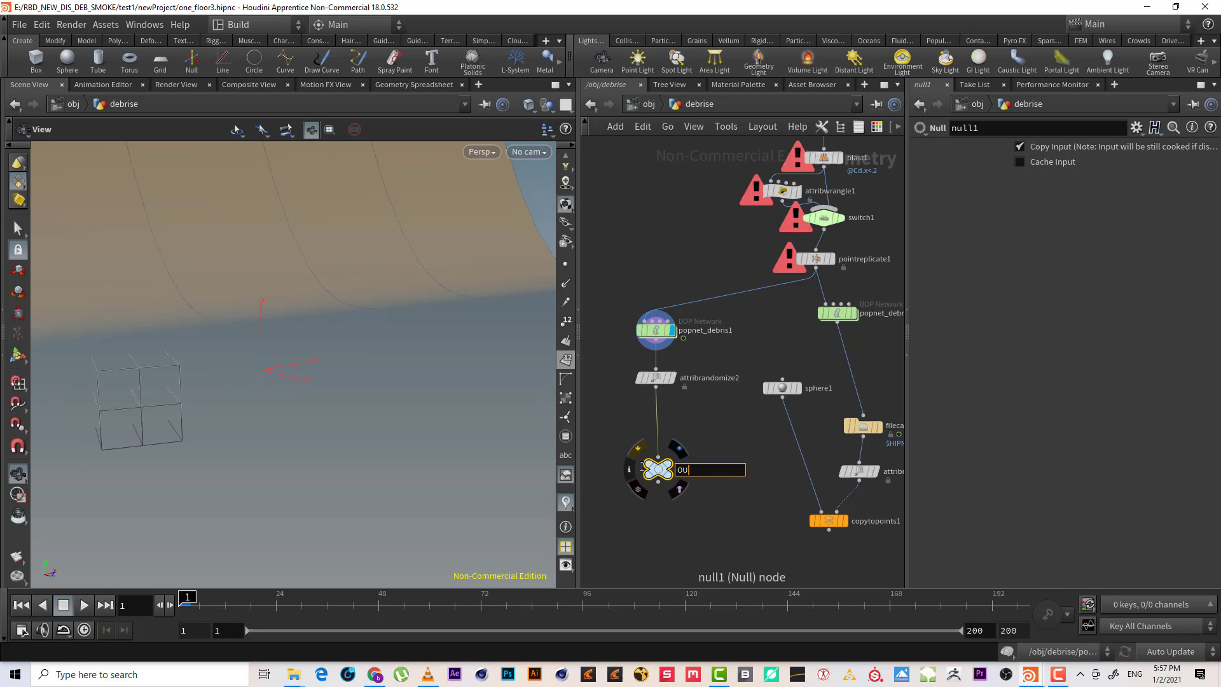
type("T_PARTICLES")
key("Return")
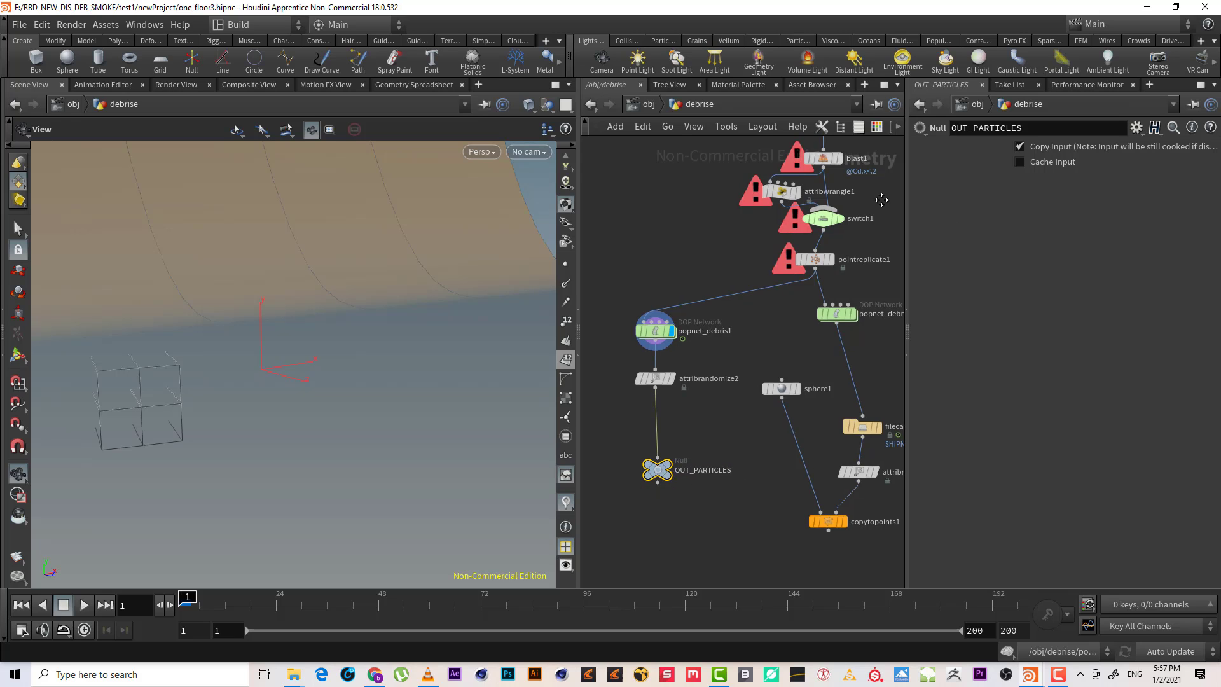
- Display object_merge1 and measure1, and delete the measure1 and attribpromote1 nodes below unpack1
middle_click_drag(881, 200, 797, 681)
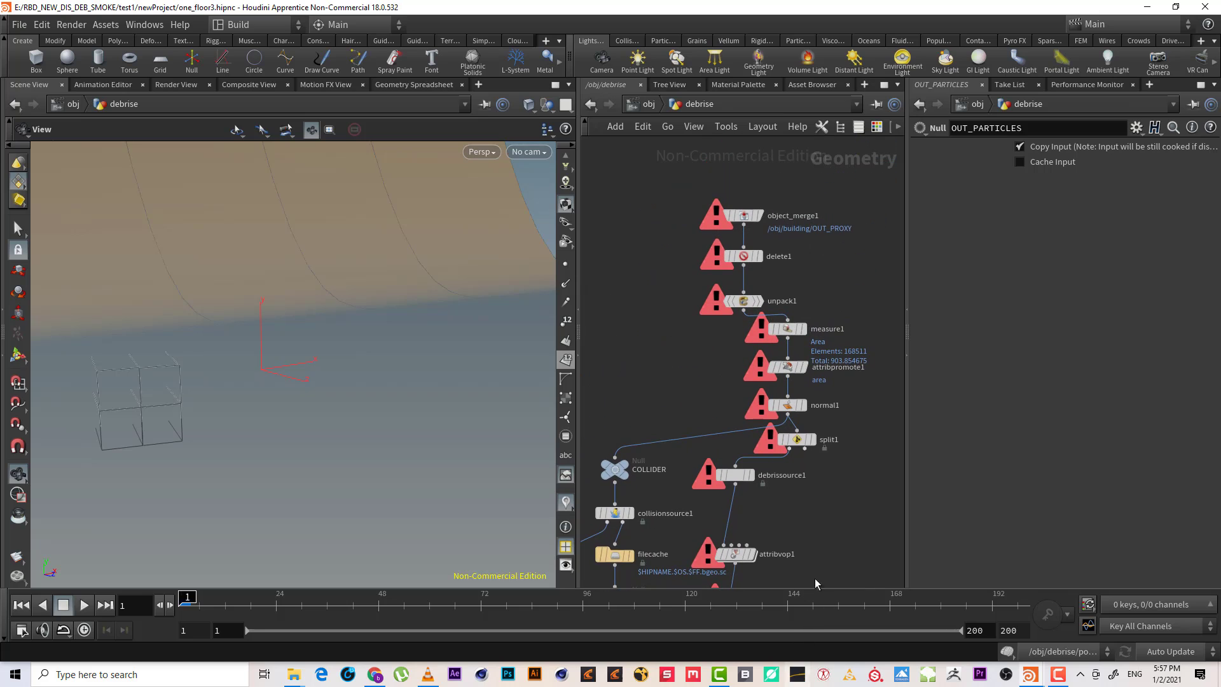
left_click(760, 216)
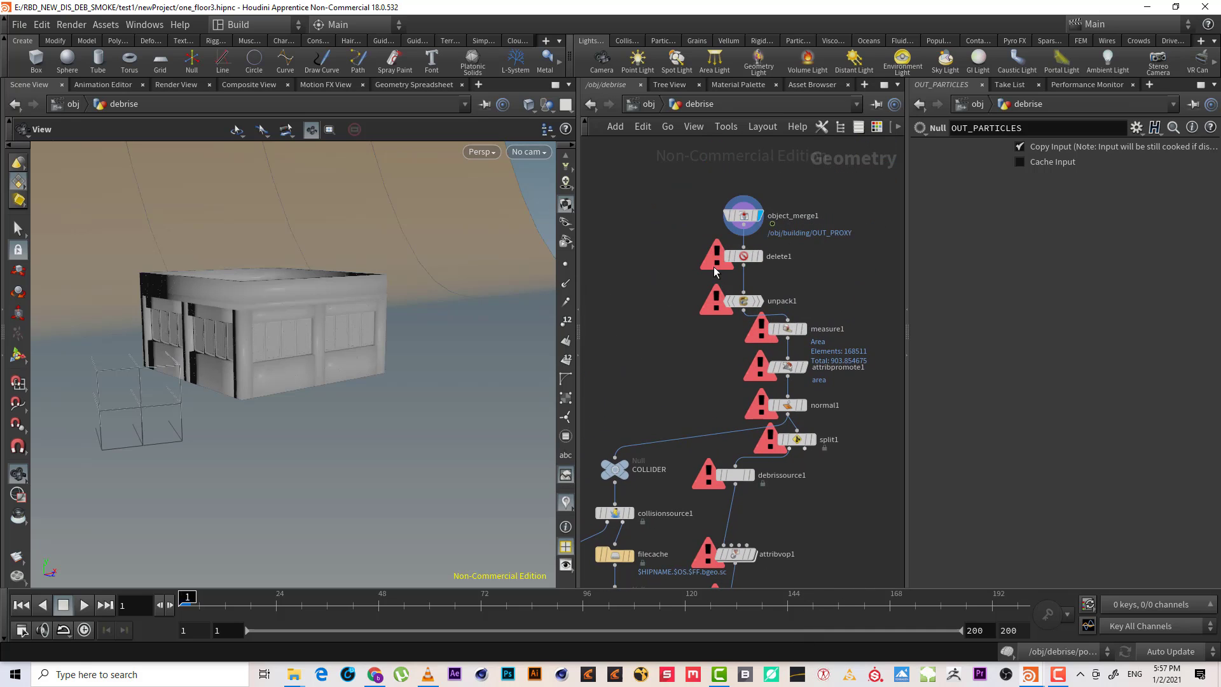
mouse_move(800, 333)
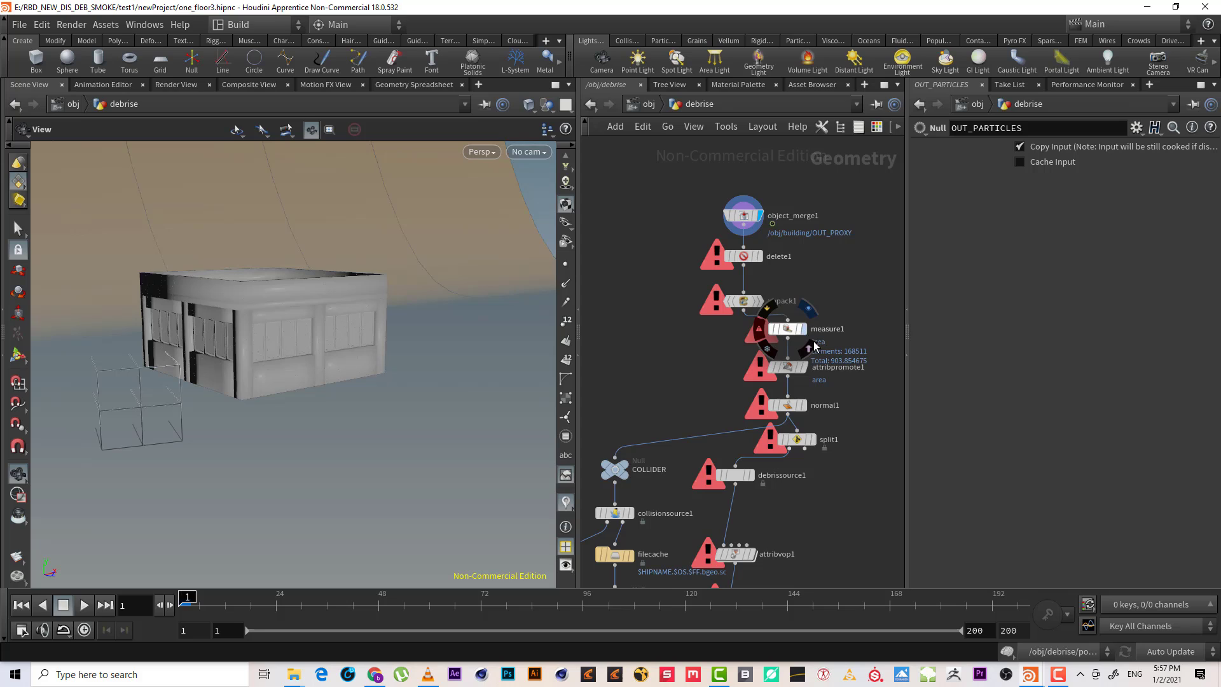
left_click(807, 329)
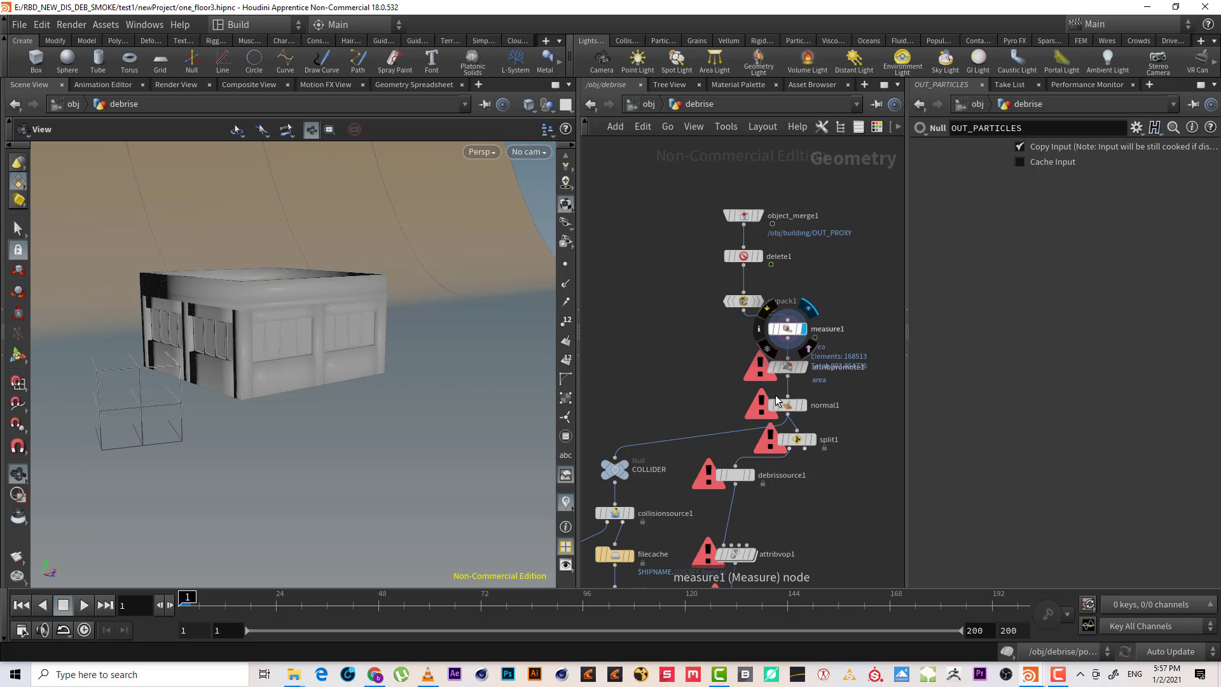
left_click(789, 348)
key("Delete")
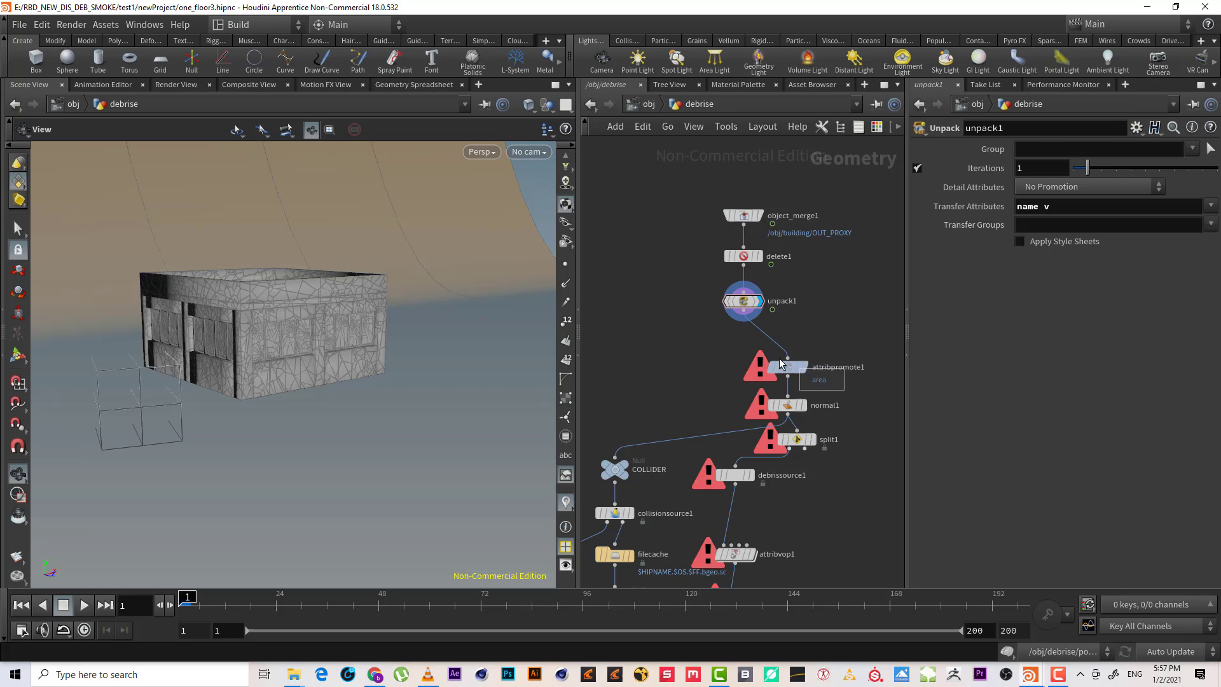
left_click(772, 360)
key("Delete")
- Display normal1, split1, debrissource1, blast1 and pointreplicate1 in turn to recook the debris source chain
left_click(803, 407)
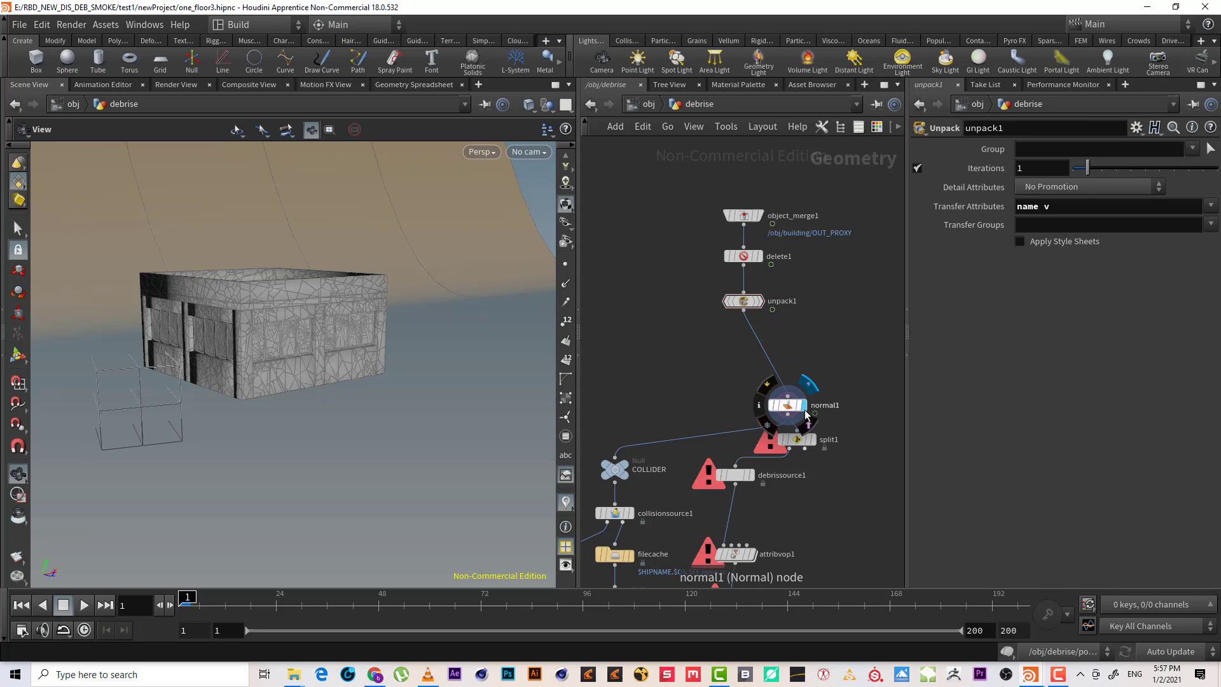
left_click(813, 441)
left_click(751, 475)
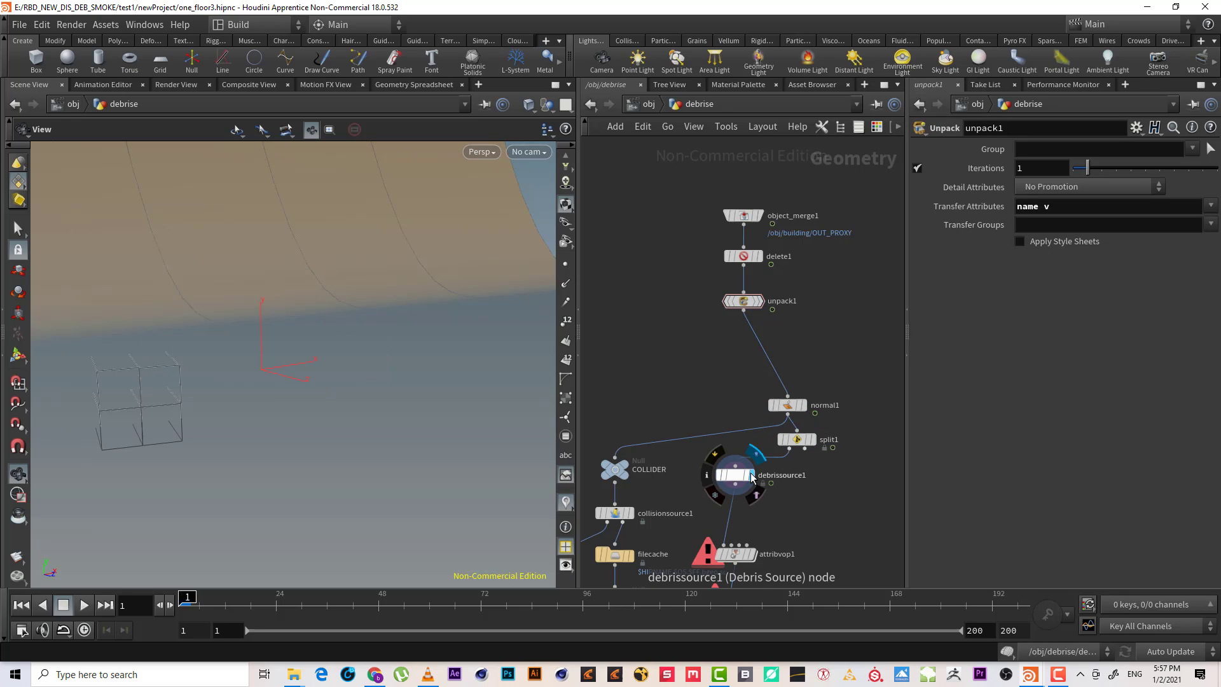
middle_click_drag(808, 489, 792, 210)
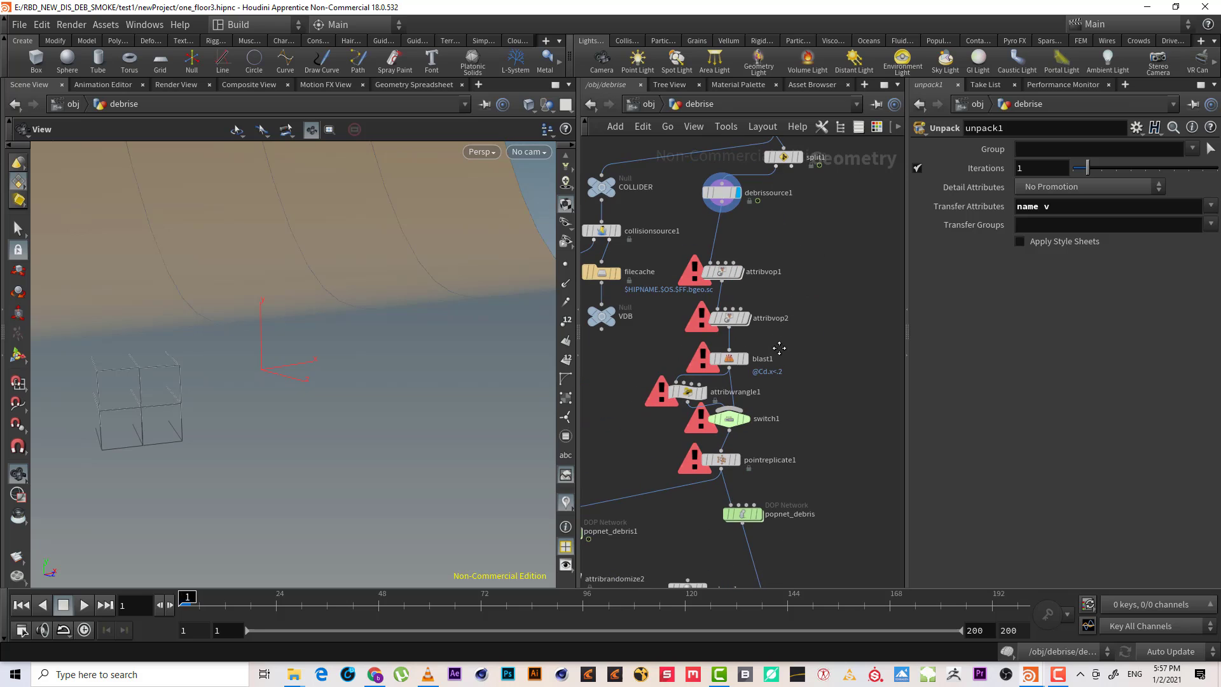
left_click(745, 359)
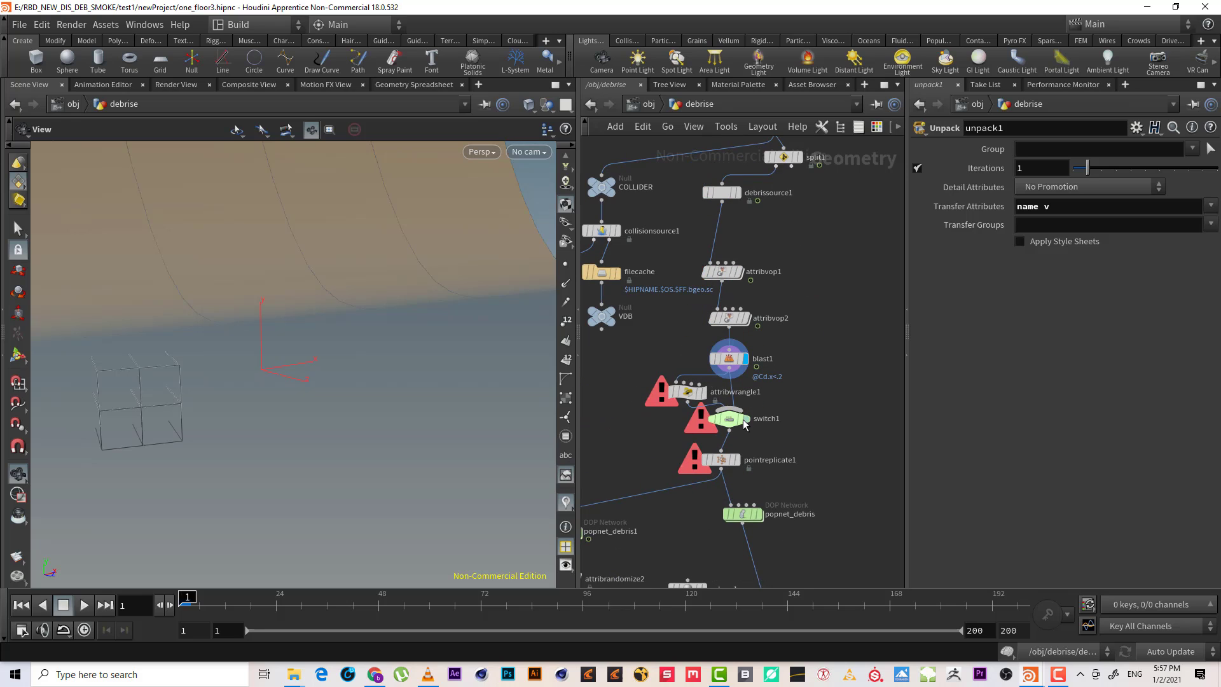
mouse_move(731, 463)
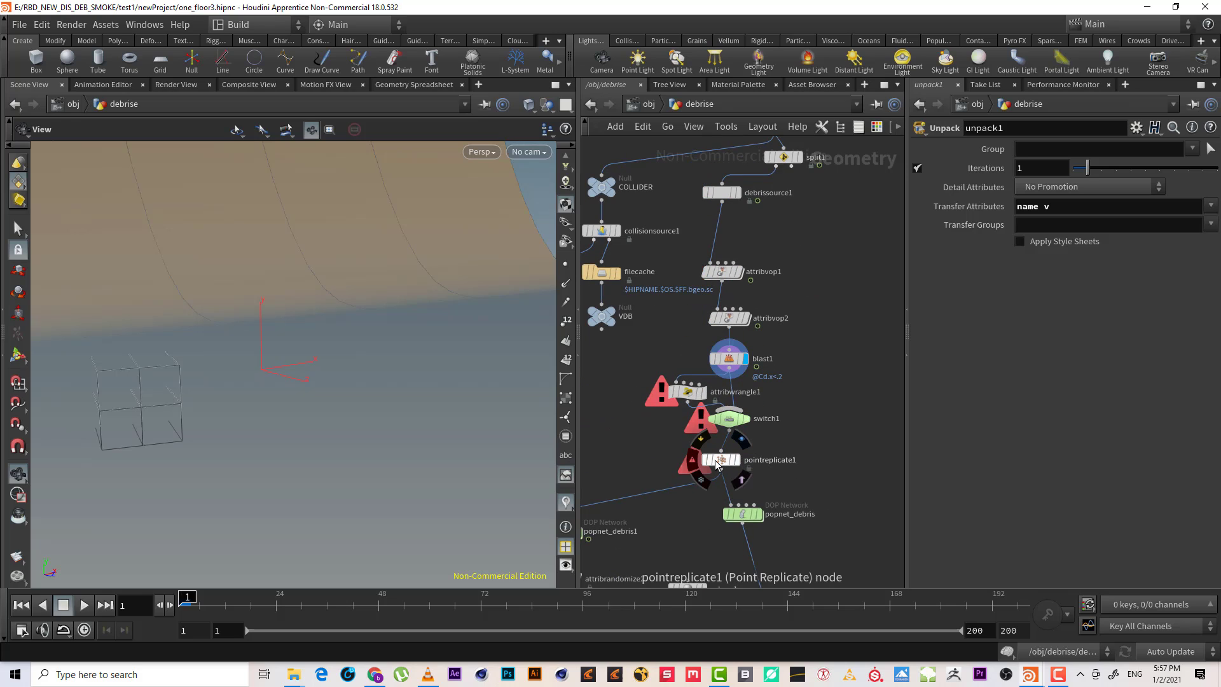
left_click(737, 460)
middle_click_drag(751, 557, 794, 377)
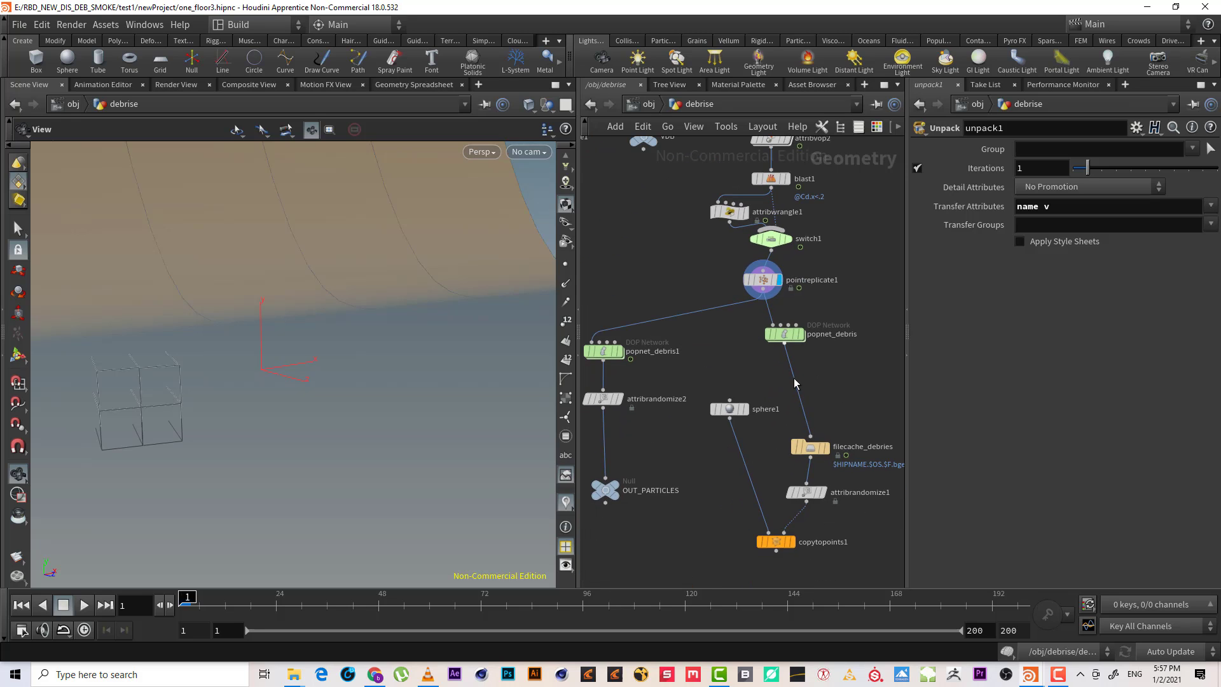
- Display OUT_PARTICLES, play the first frames of the particle simulation, and return to the first frame
left_click(613, 485)
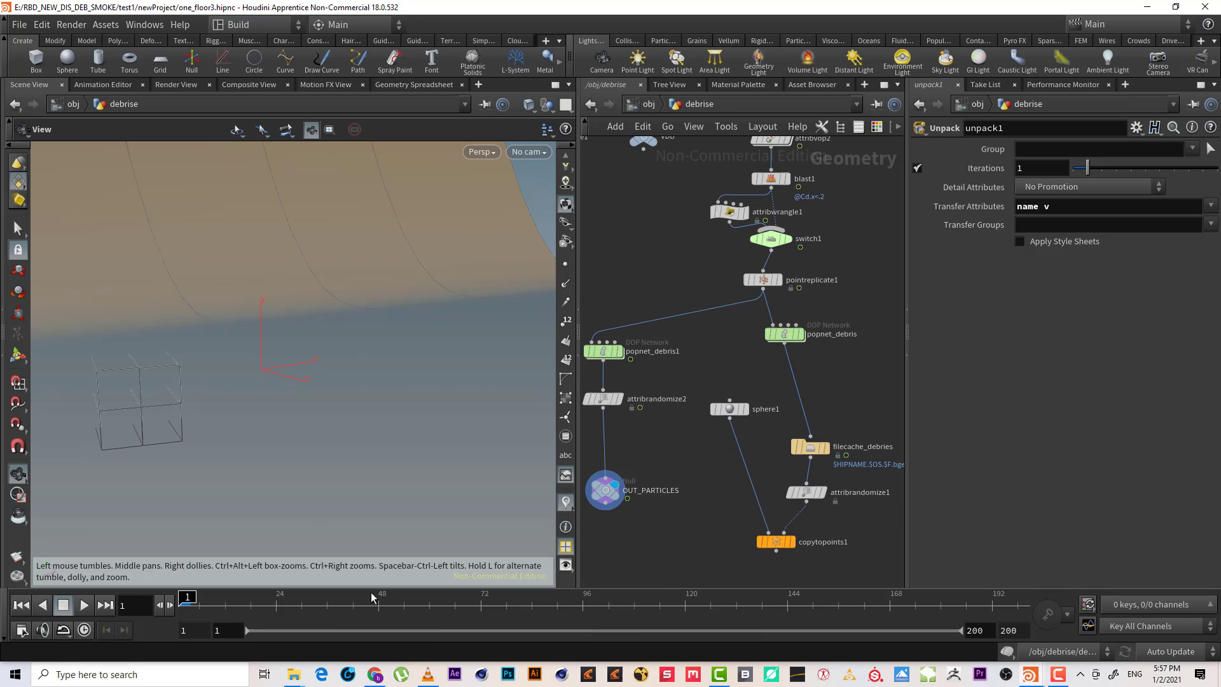
left_click(84, 604)
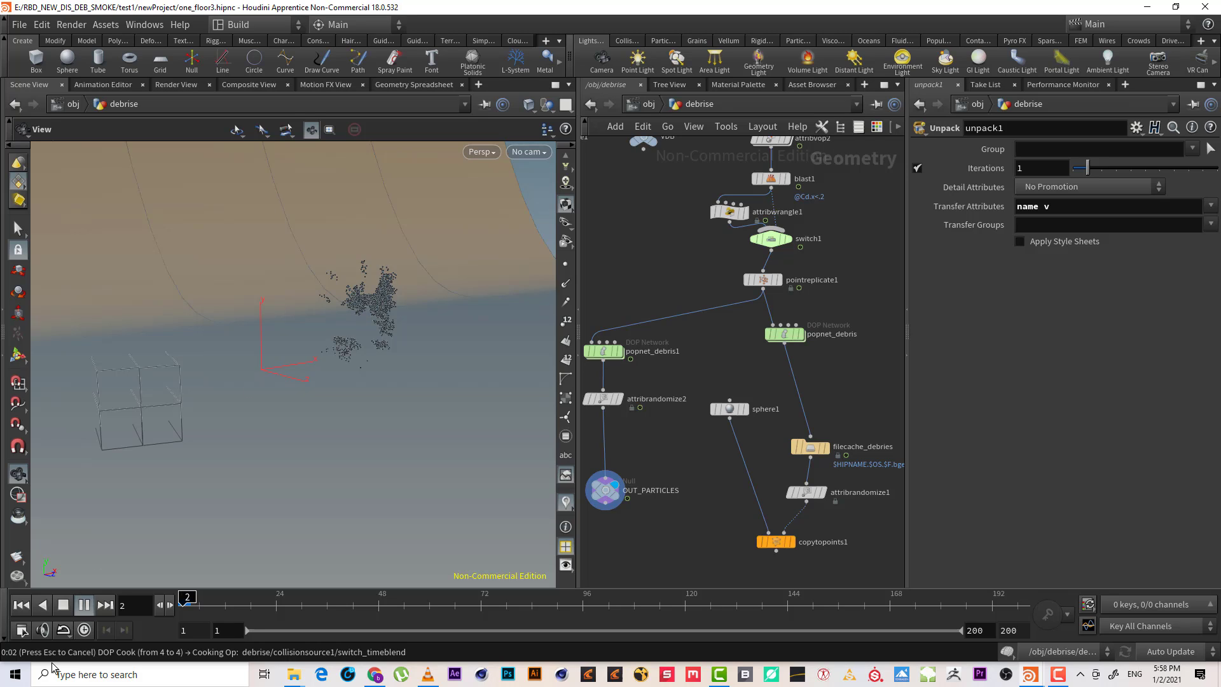
left_click(65, 605)
left_click(21, 606)
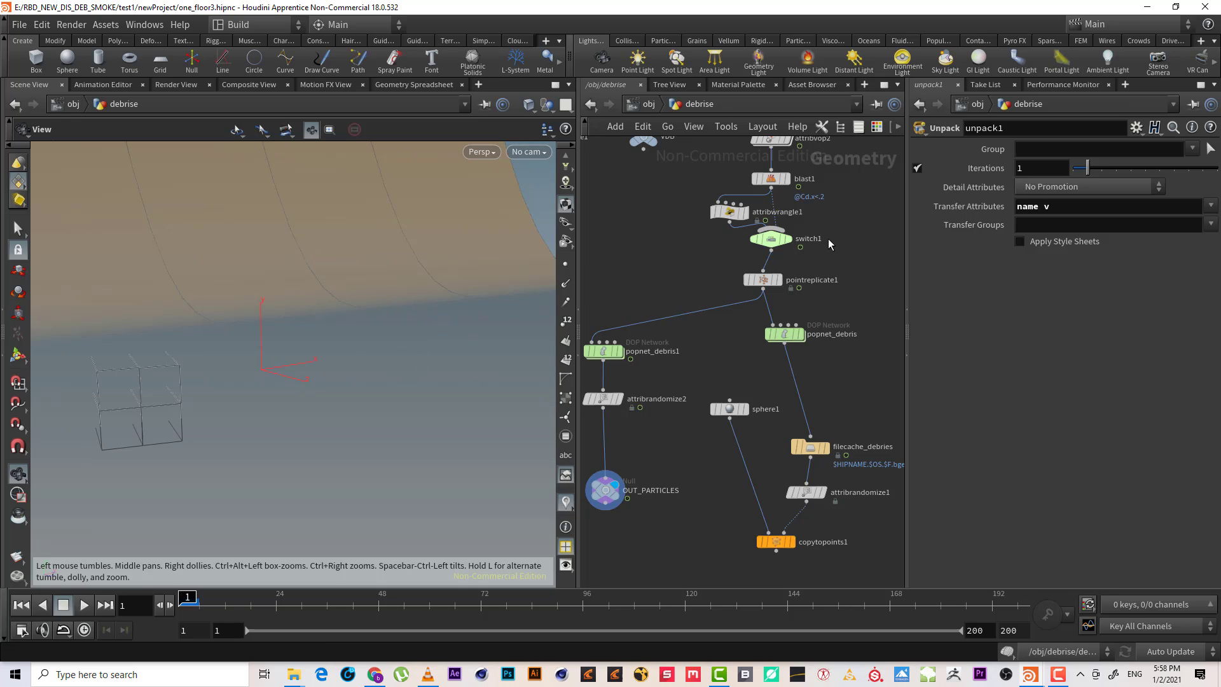
- Rewire popnet_debris1's first input to take blast1's output instead of pointreplicate1's, and review the blast1 and attribwrangle1 settings
middle_click_drag(796, 259, 812, 357)
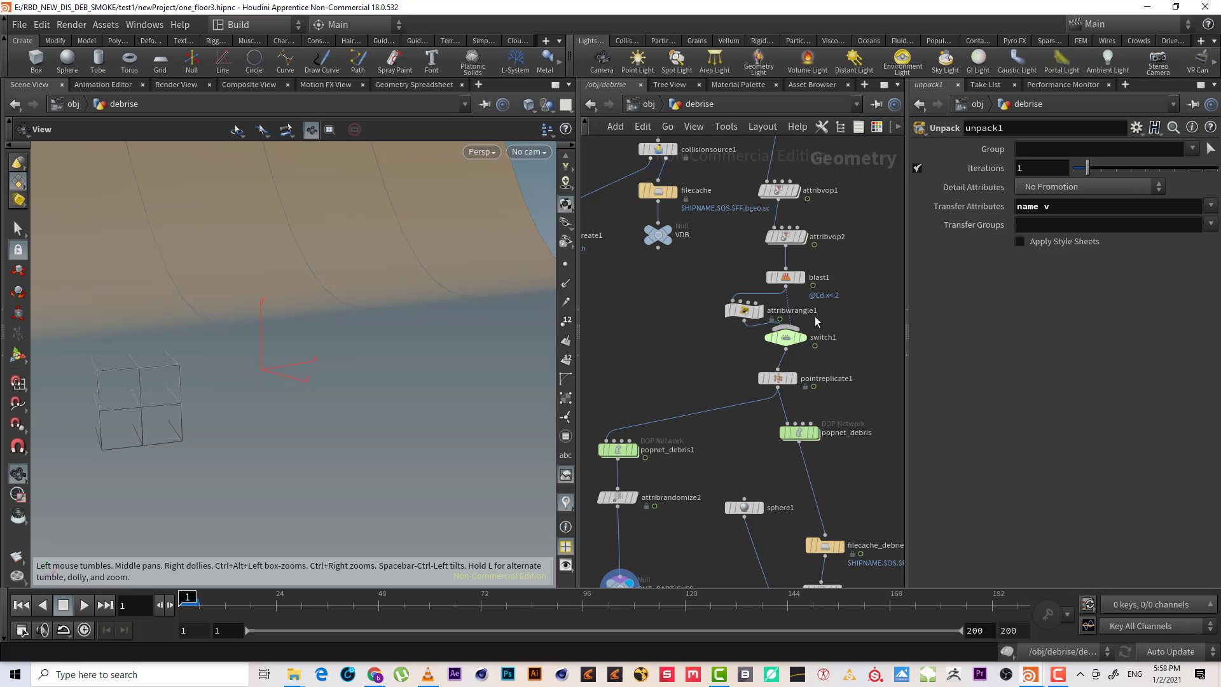
left_click(786, 277)
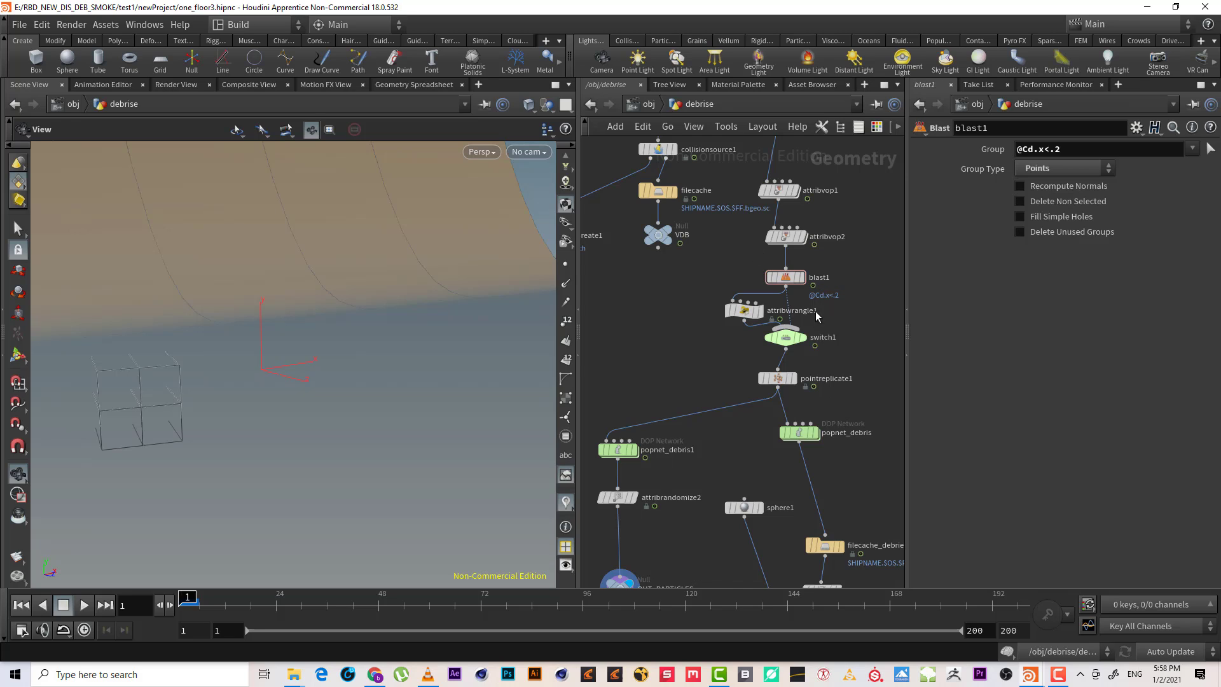
left_click(786, 286)
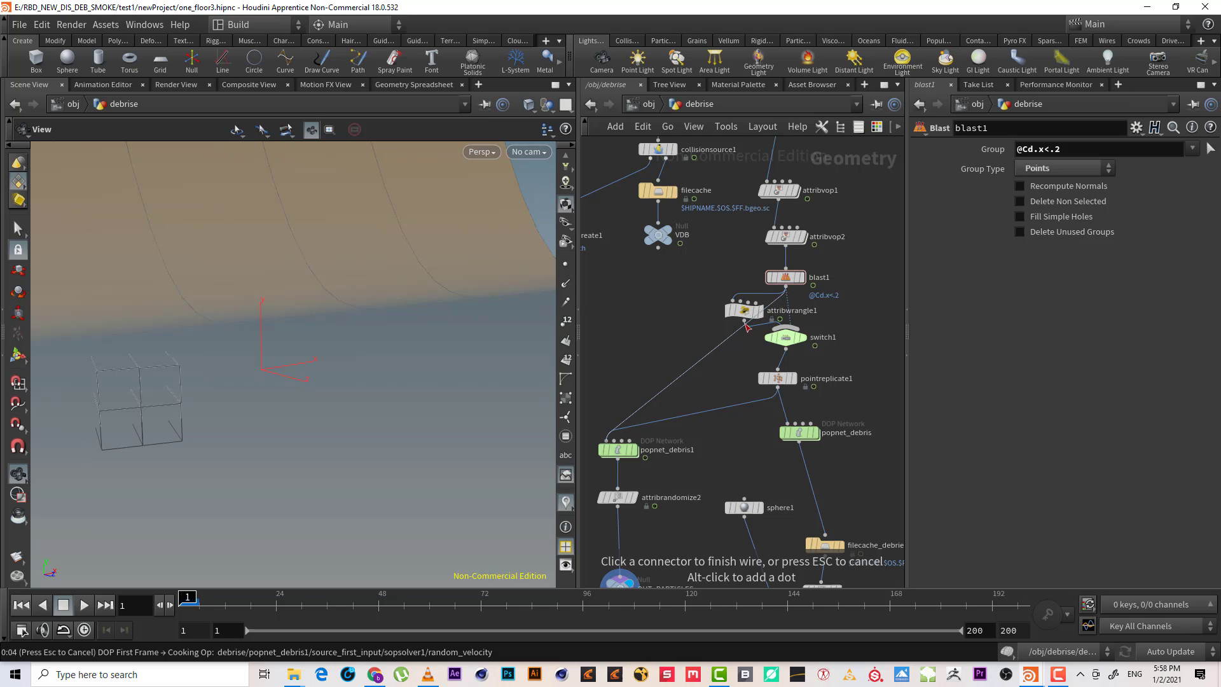
left_click(742, 313)
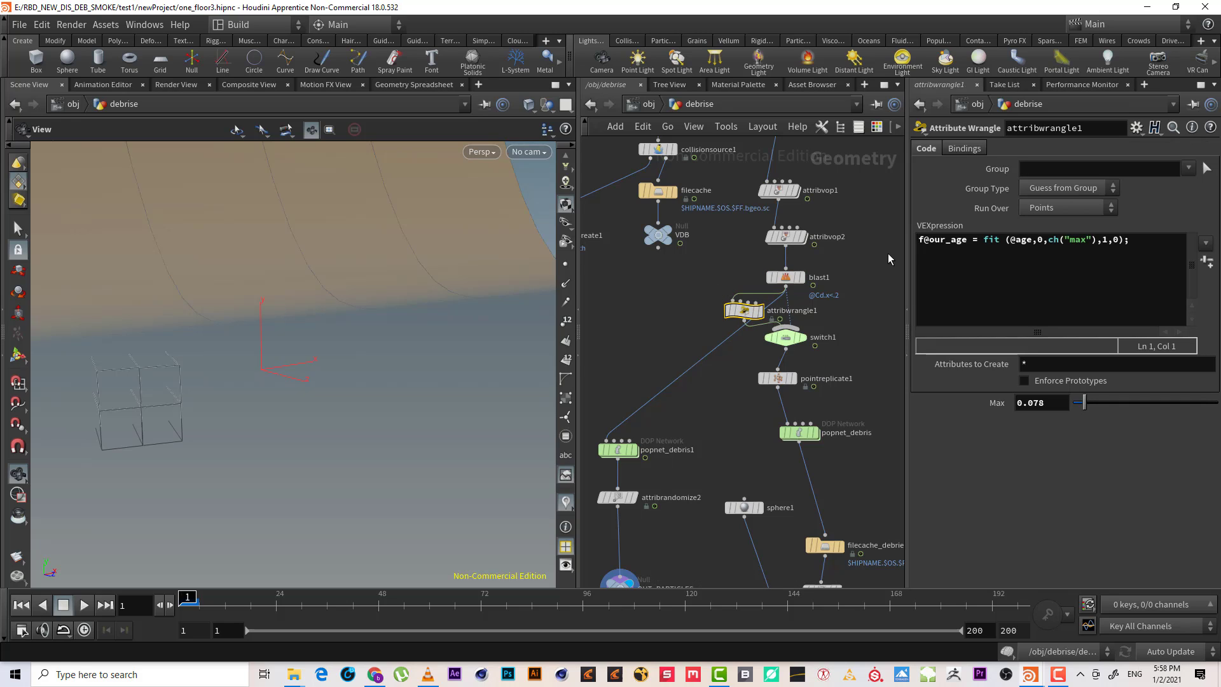
left_click(786, 278)
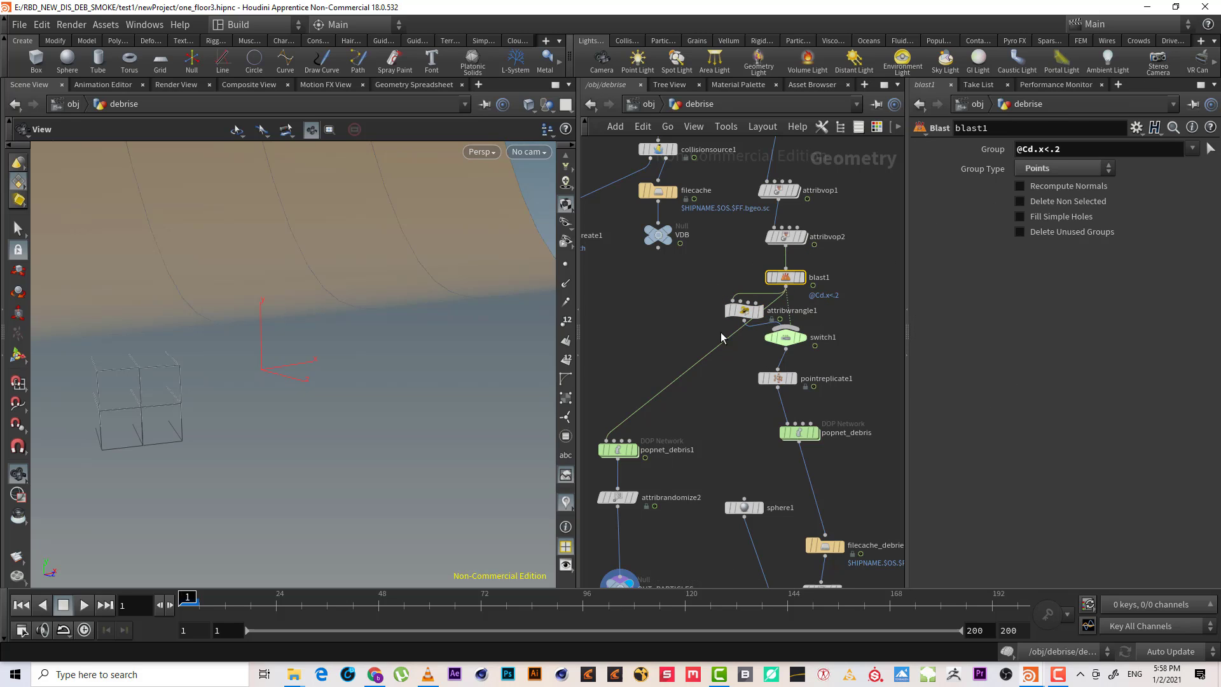
left_click(742, 313)
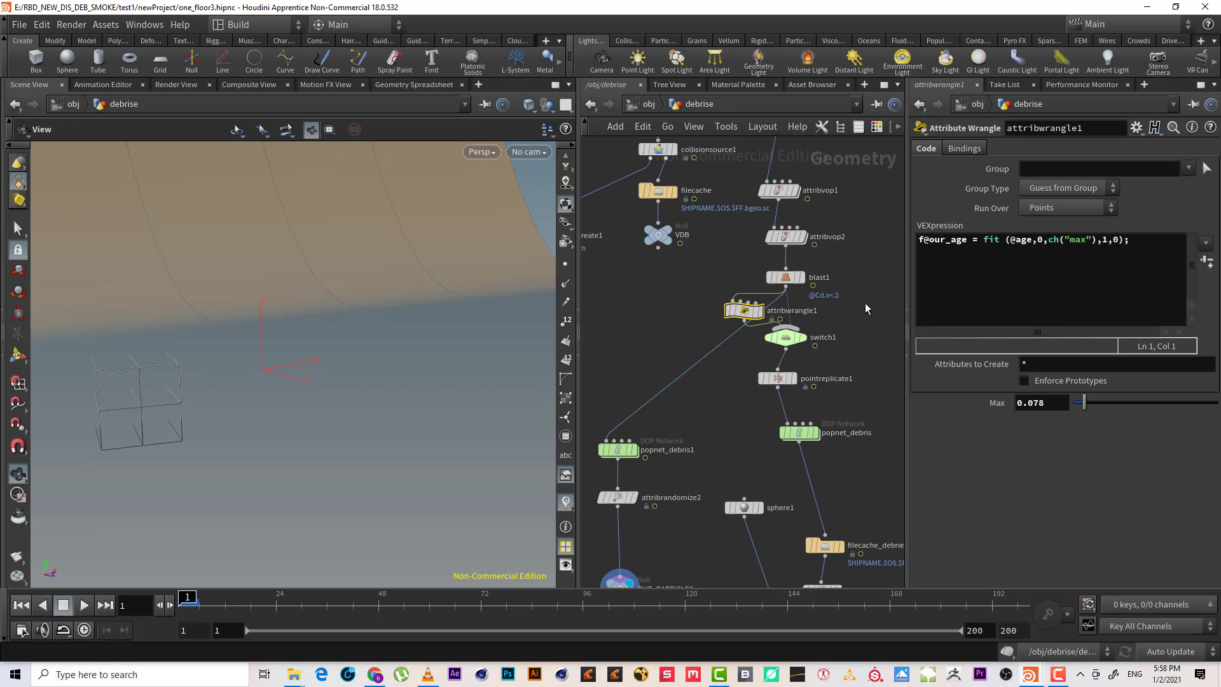
left_click(786, 278)
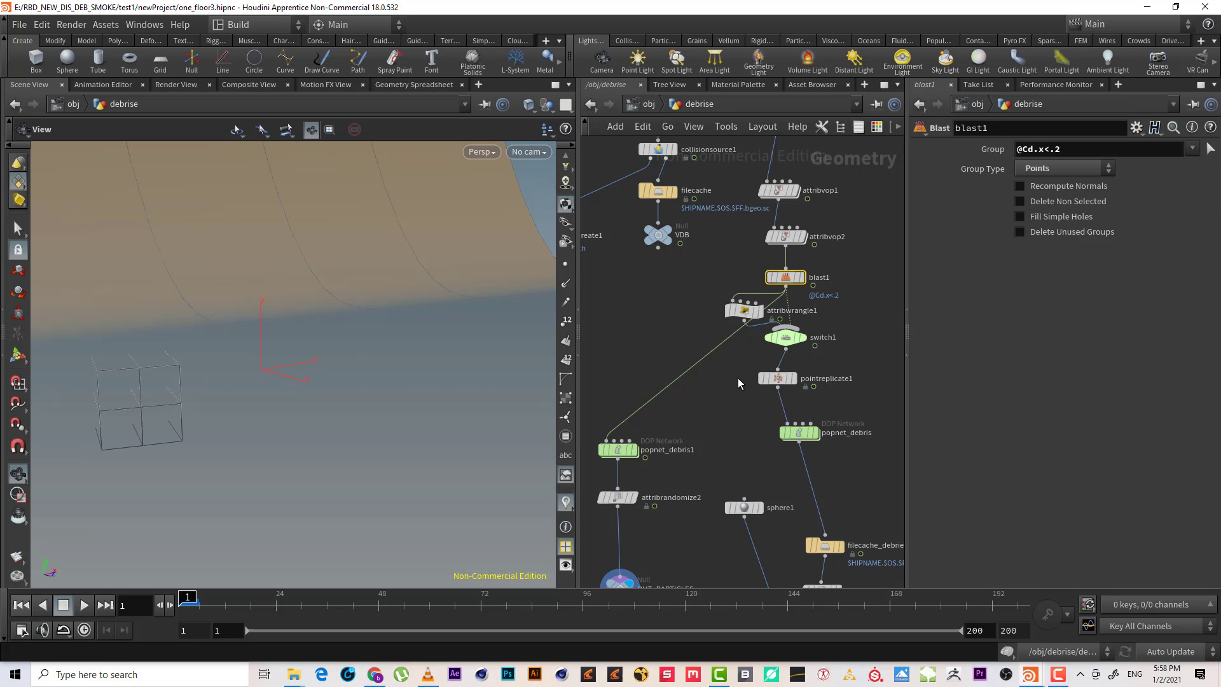
- Insert a copy of pointreplicate1 into the wire between blast1 and popnet_debris1, and turn on Add Noise for it
middle_click_drag(735, 376, 726, 345)
left_click_drag(769, 346, 676, 344)
left_click(1018, 184)
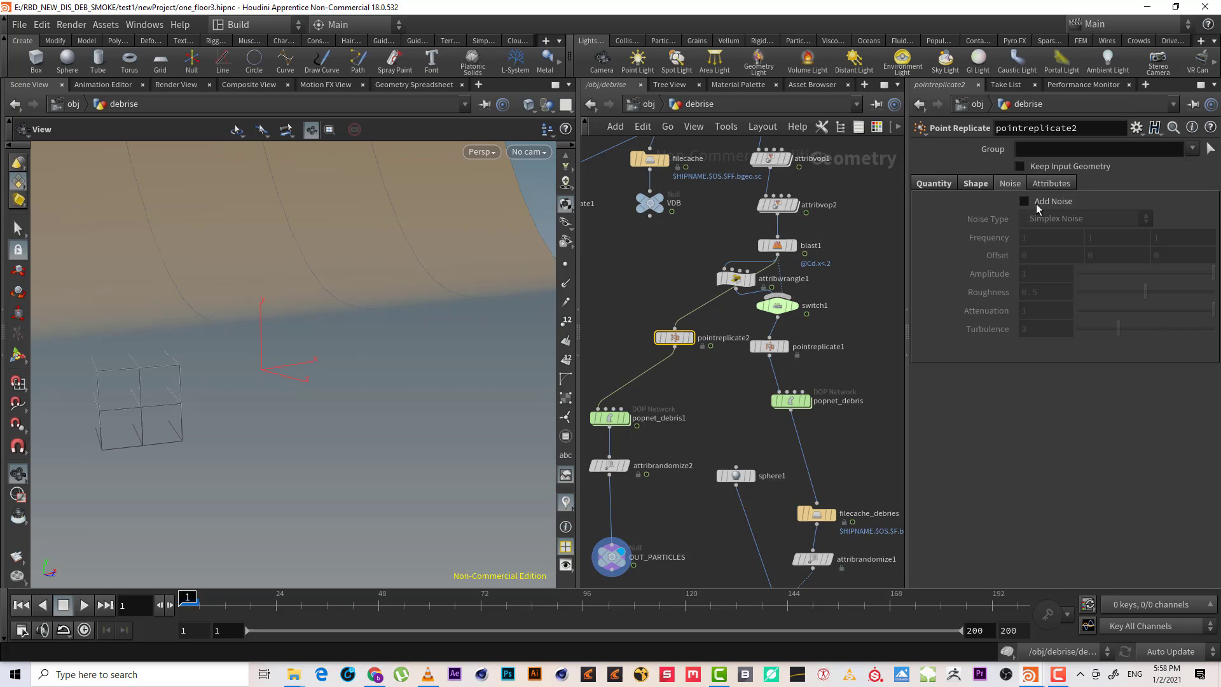
left_click(1036, 201)
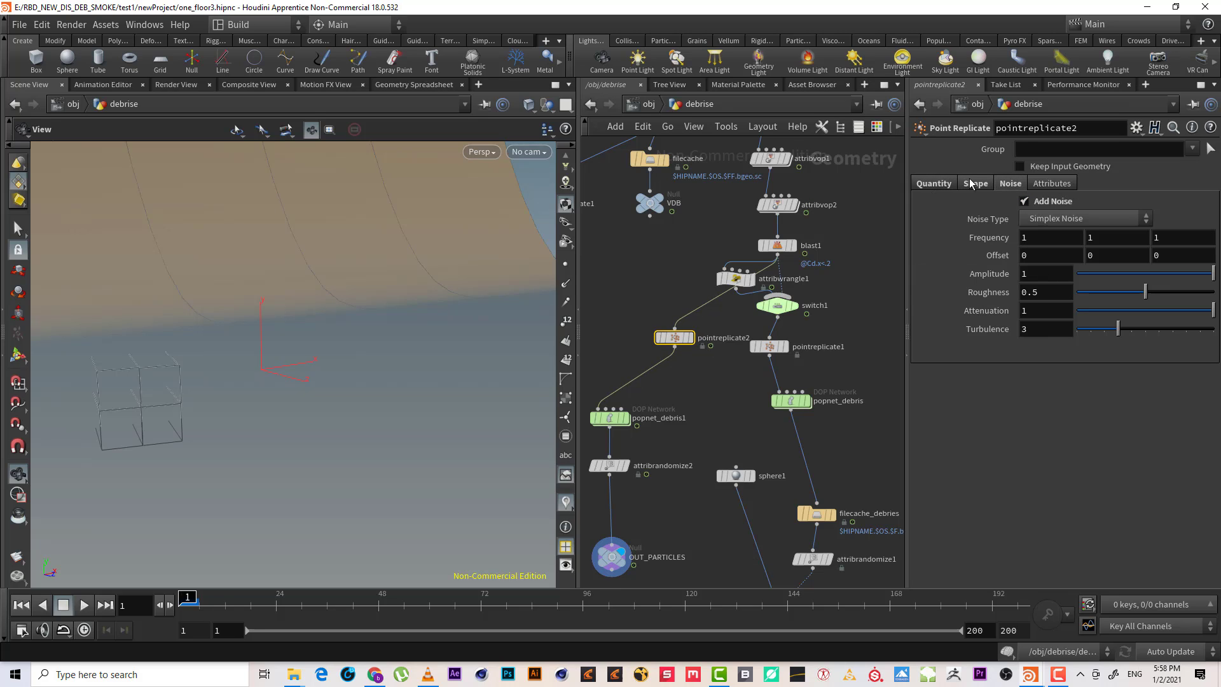
left_click(943, 184)
left_click(935, 185)
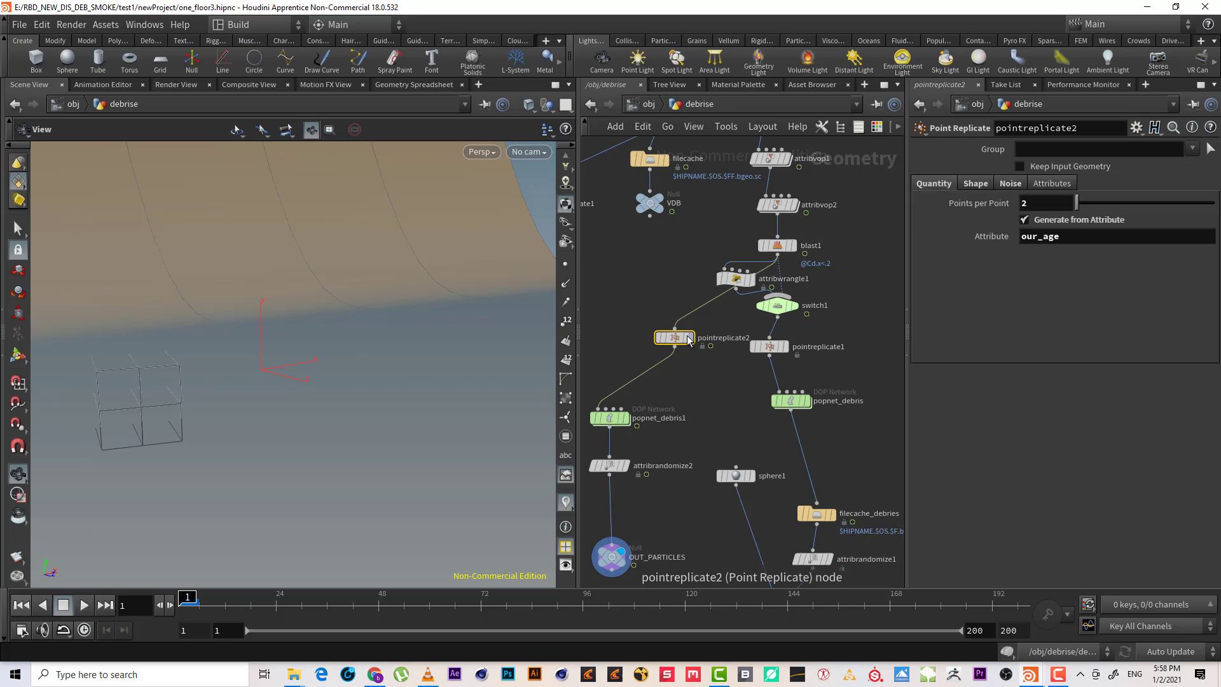
left_click_drag(672, 339, 659, 366)
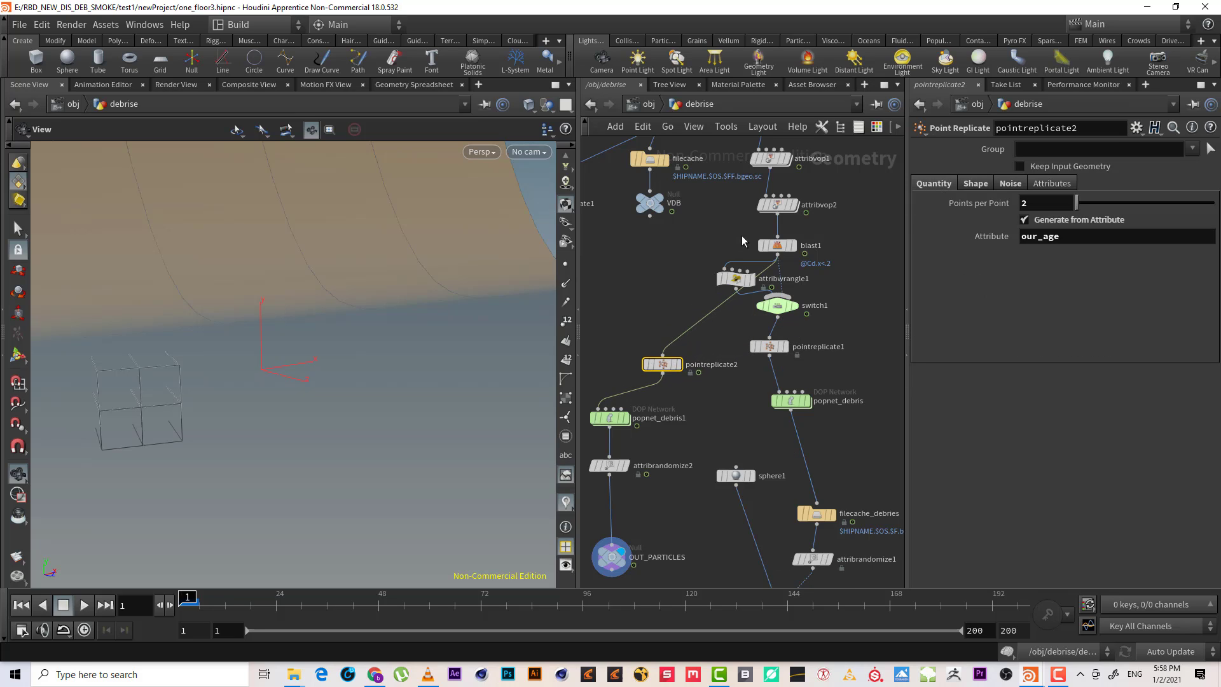
- Check the our_age expression in attribwrangle1 and turn off Generate from Attribute on pointreplicate2
left_click(735, 279)
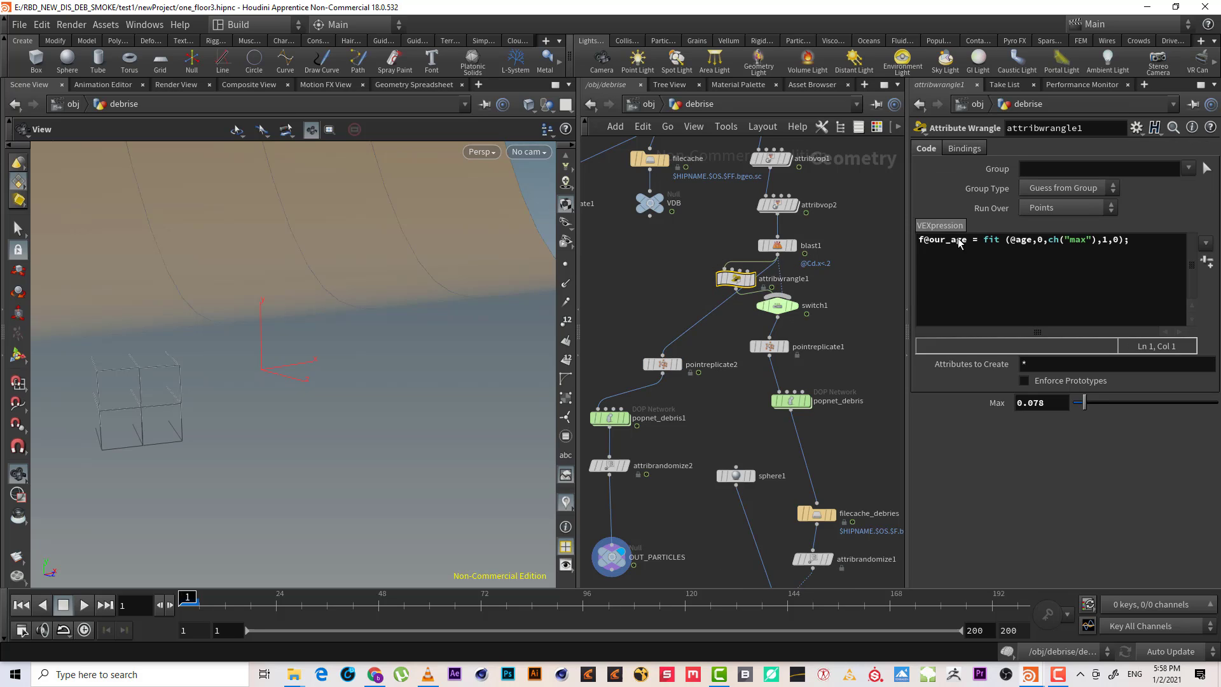
left_click(661, 366)
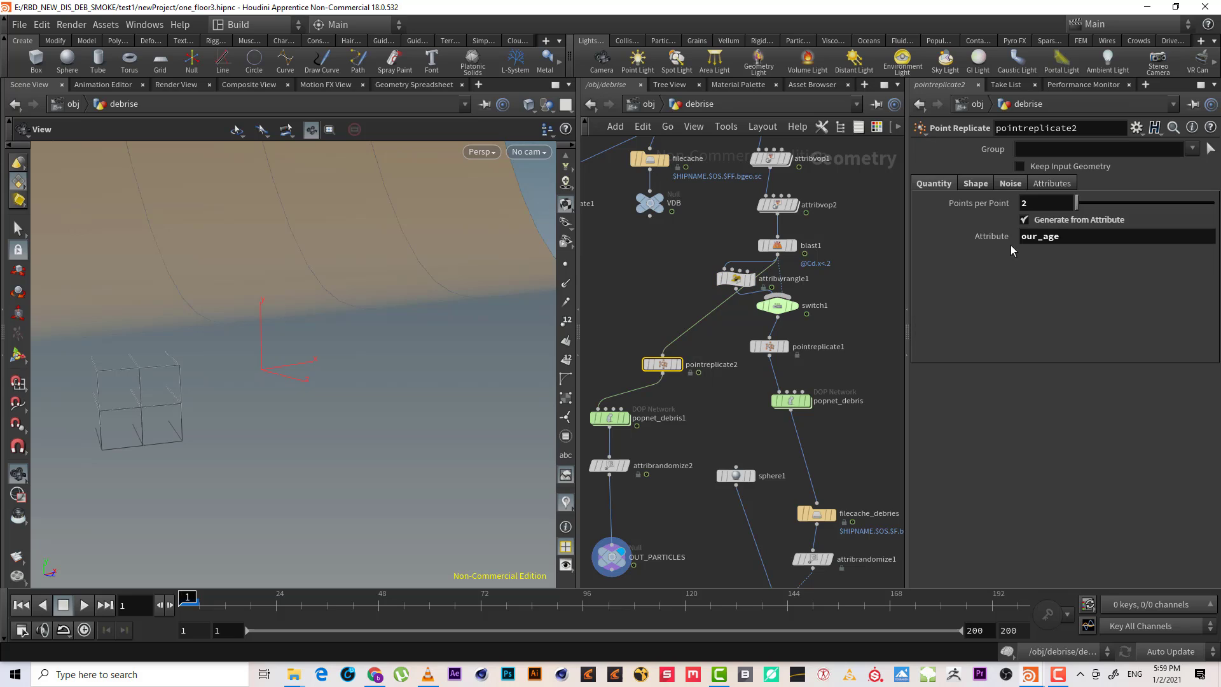
left_click_drag(1063, 237, 927, 237)
left_click(1042, 220)
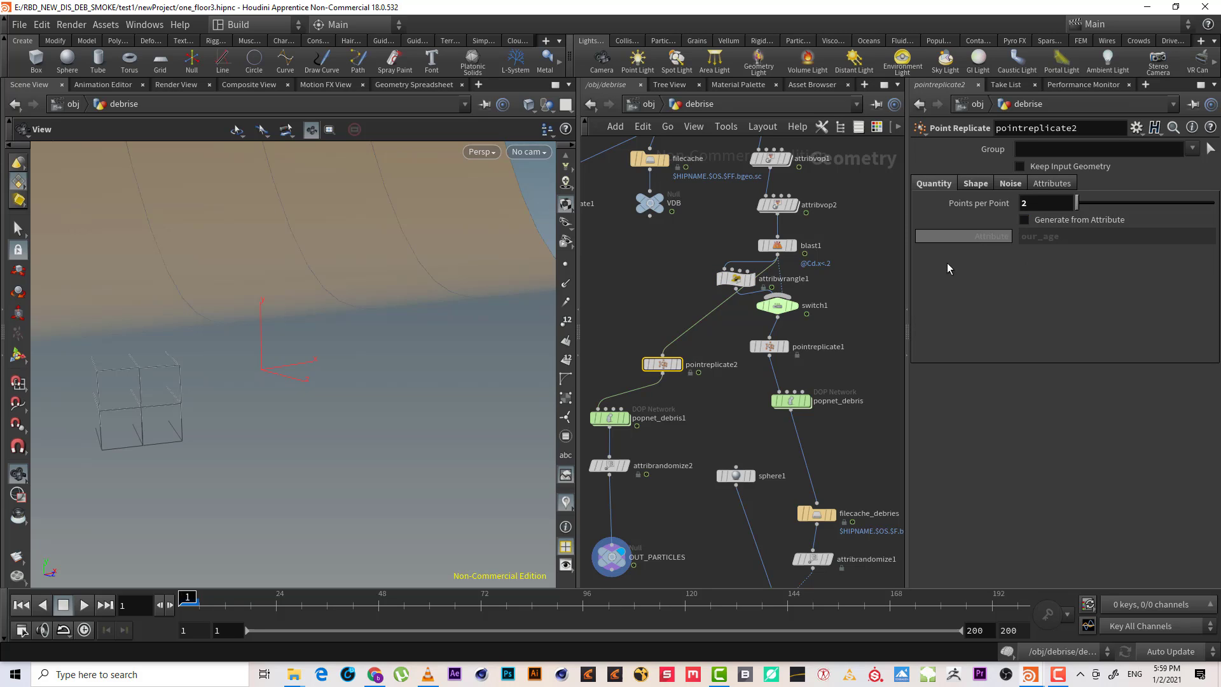
left_click(701, 387)
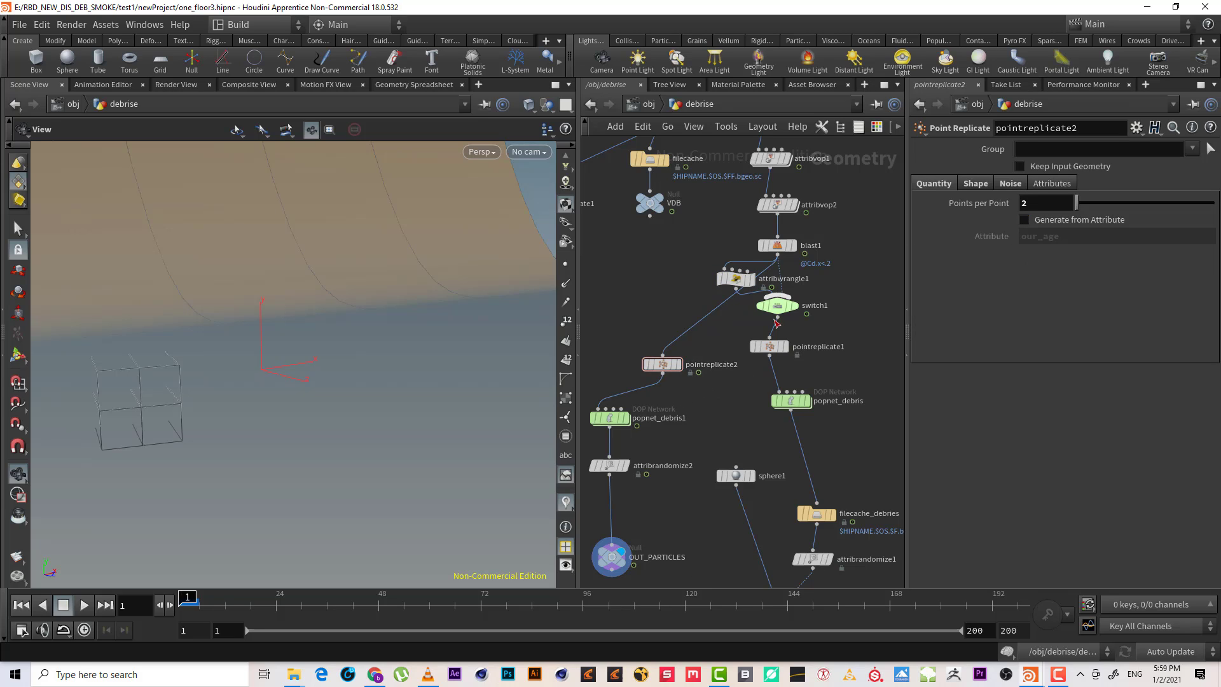
left_click(735, 278)
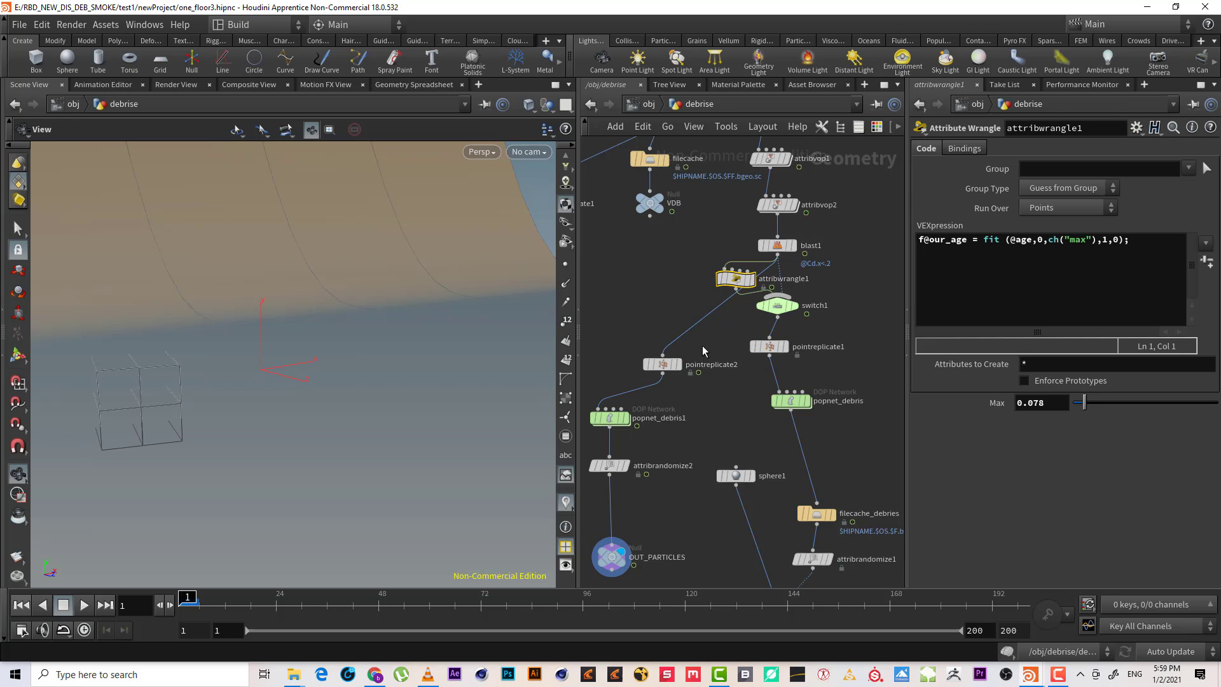
left_click(669, 365)
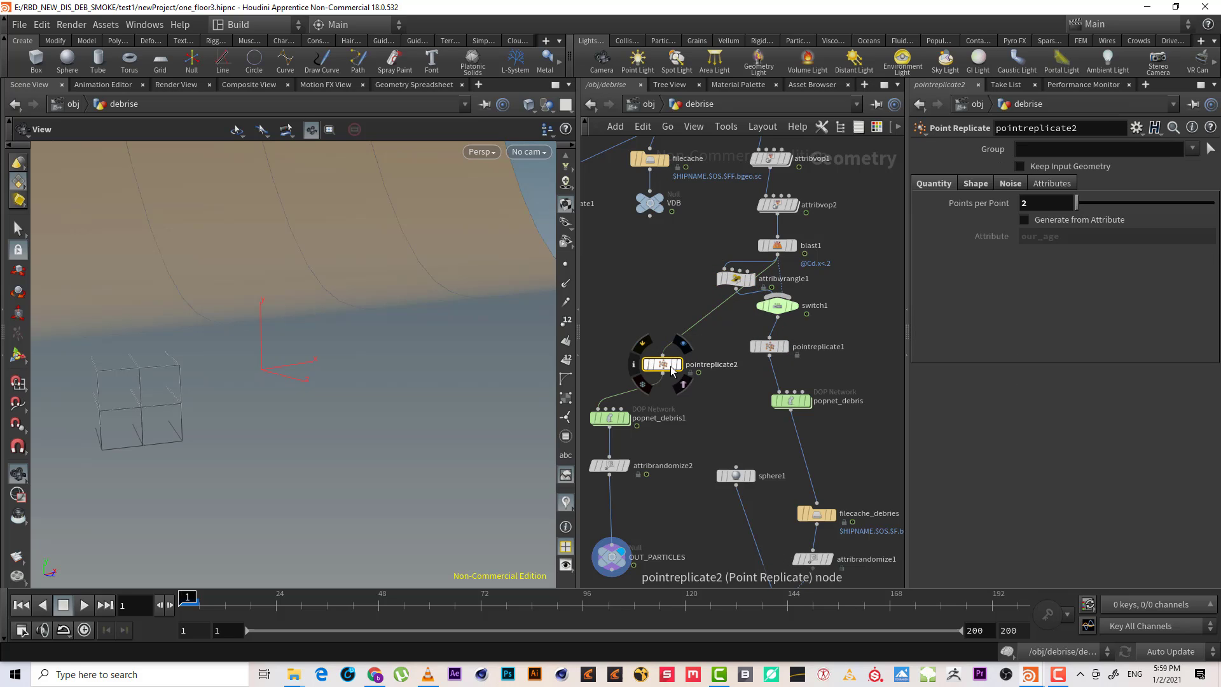
- Display popnet_debris1, play the first frames of its particle simulation, and return to the first frame
left_click(84, 605)
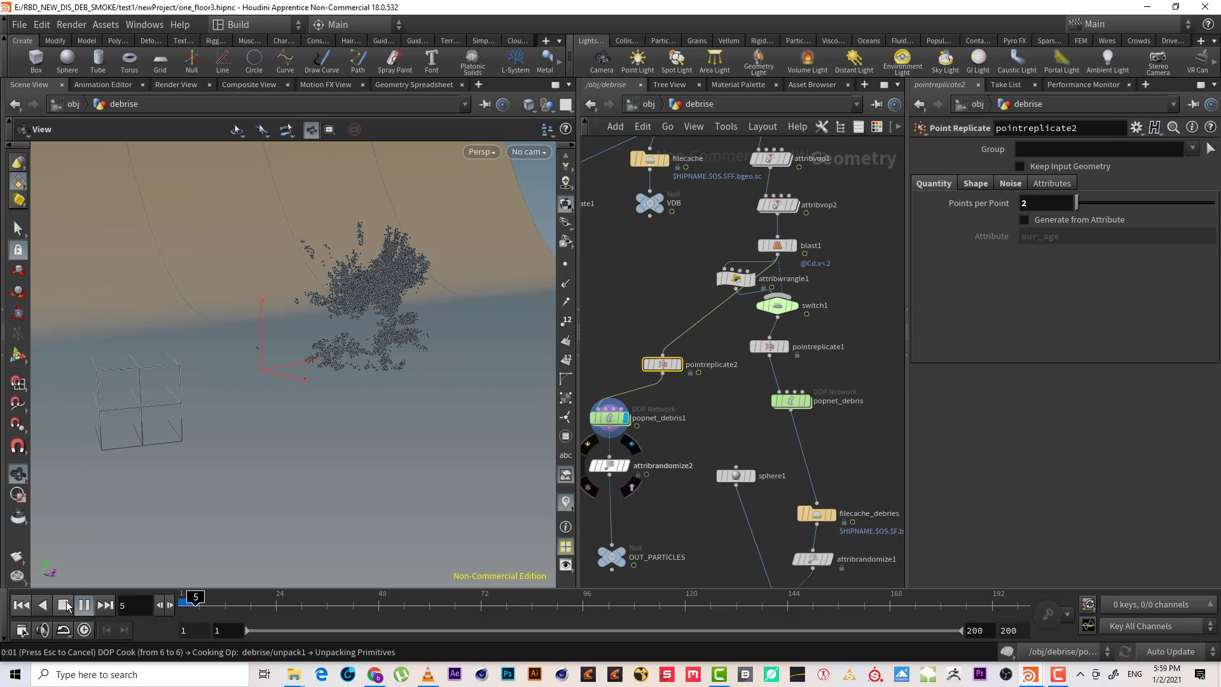
left_click(21, 605)
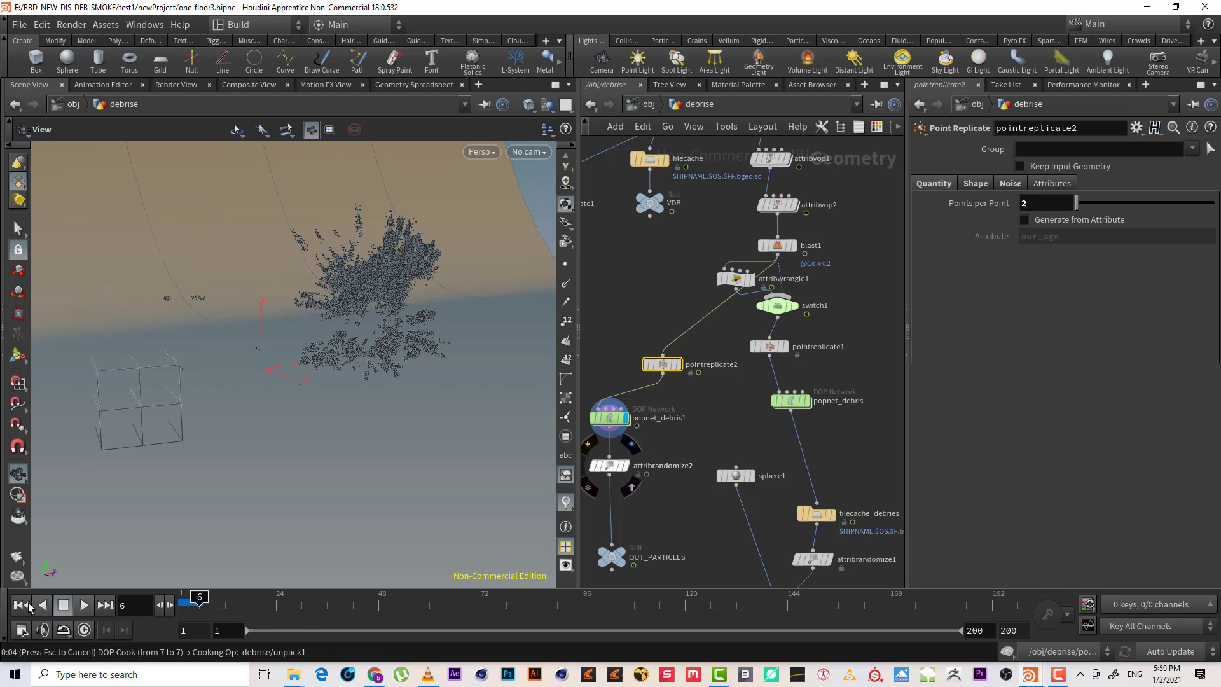
- Insert a File Cache node between popnet_debris1 and attribrandomize2 and rename it filecache_PARTICLES
middle_click_drag(707, 495, 734, 496)
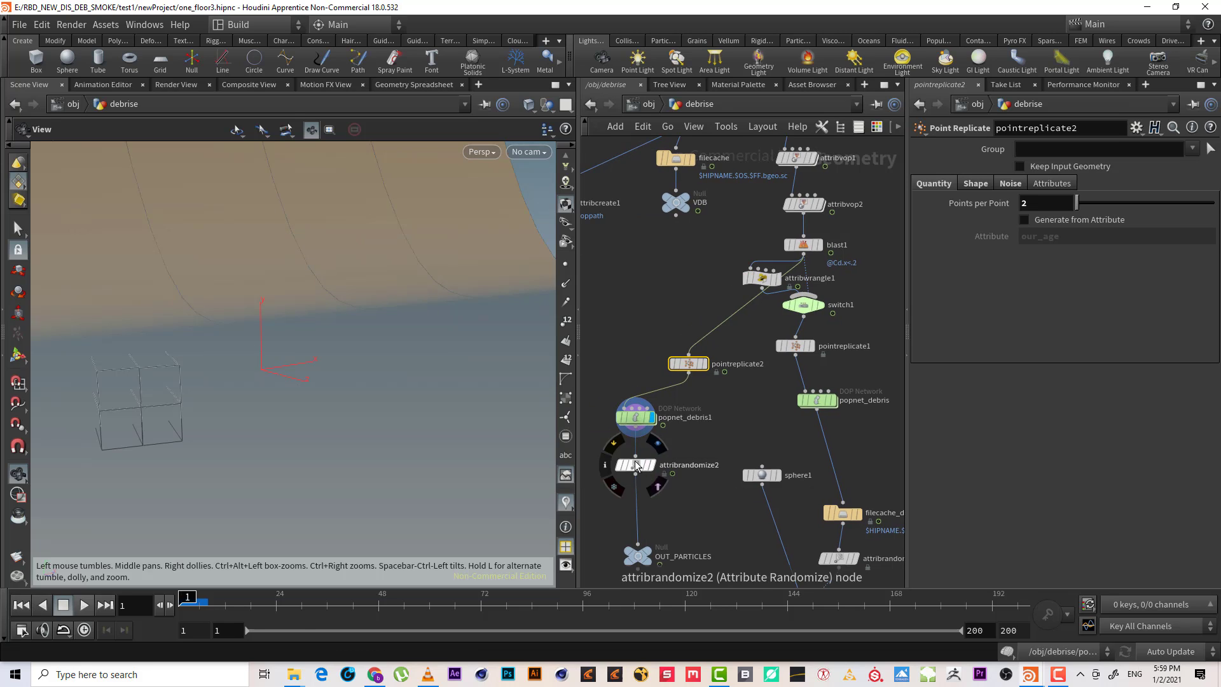
key("Tab")
type("FILE")
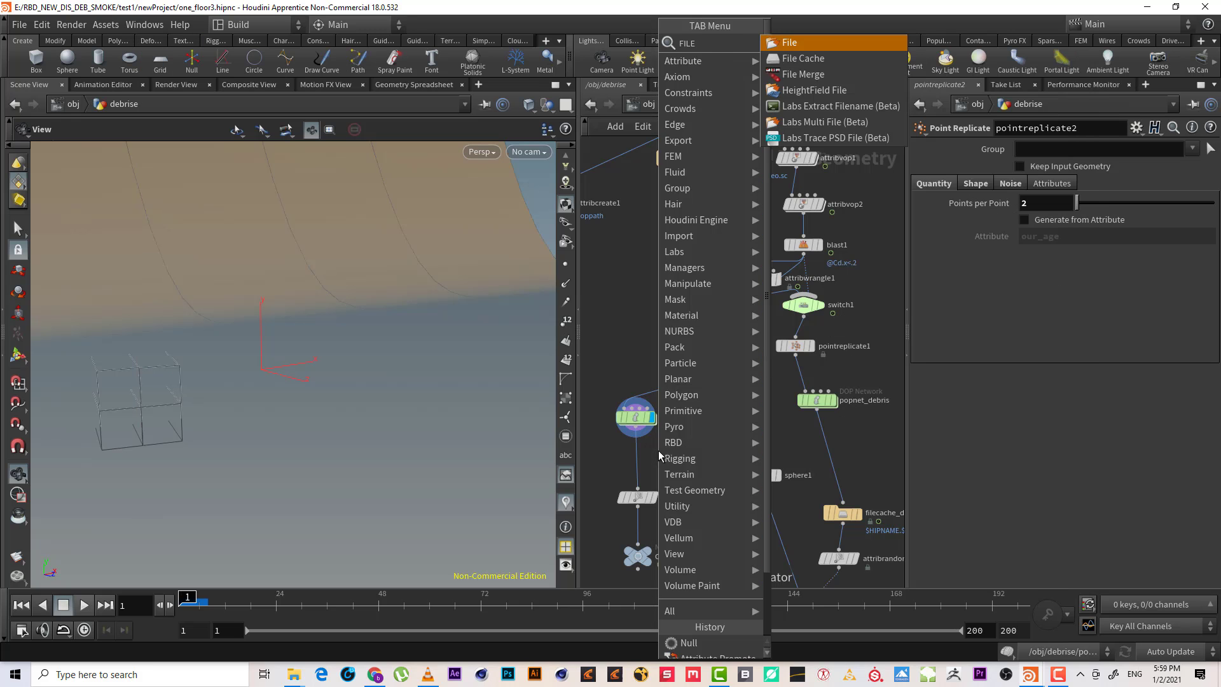
key("Return")
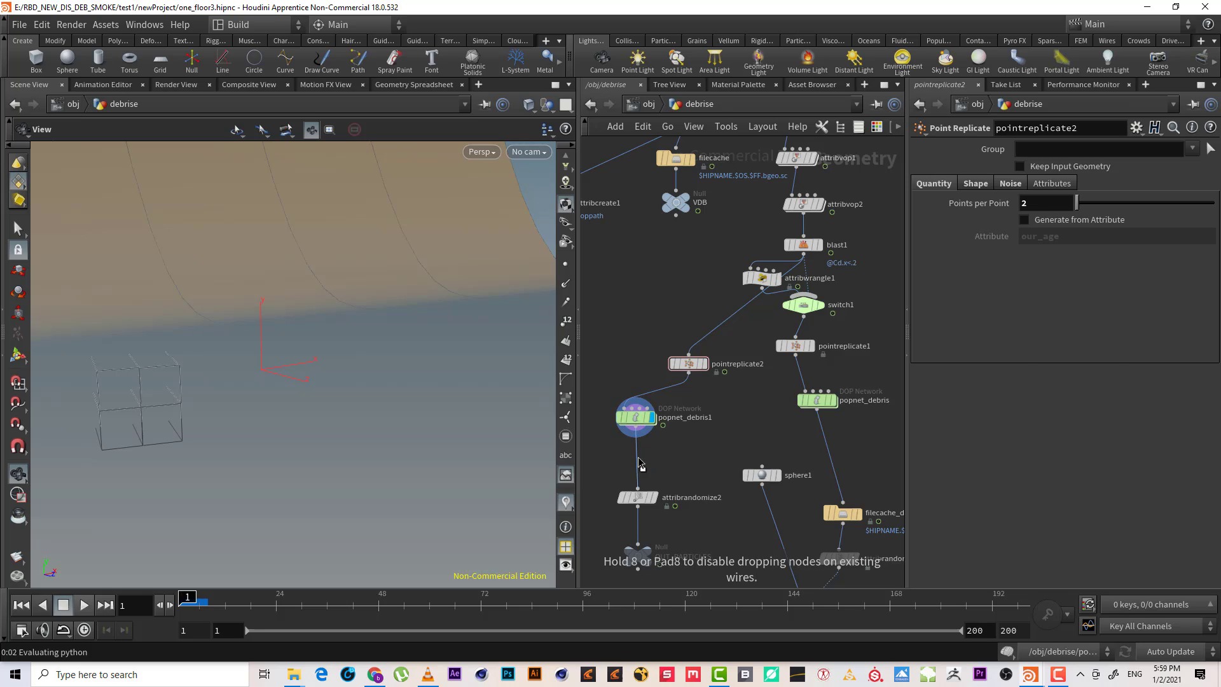
left_click(648, 465)
left_click_drag(650, 468, 641, 469)
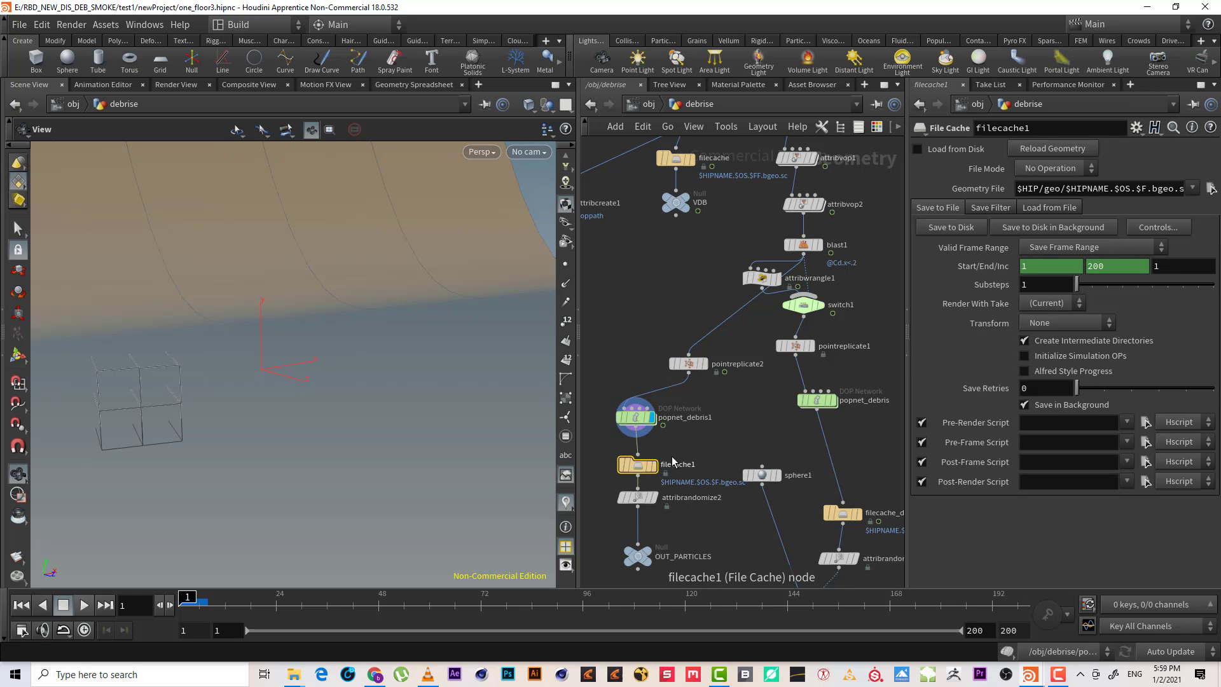
double_click(692, 464)
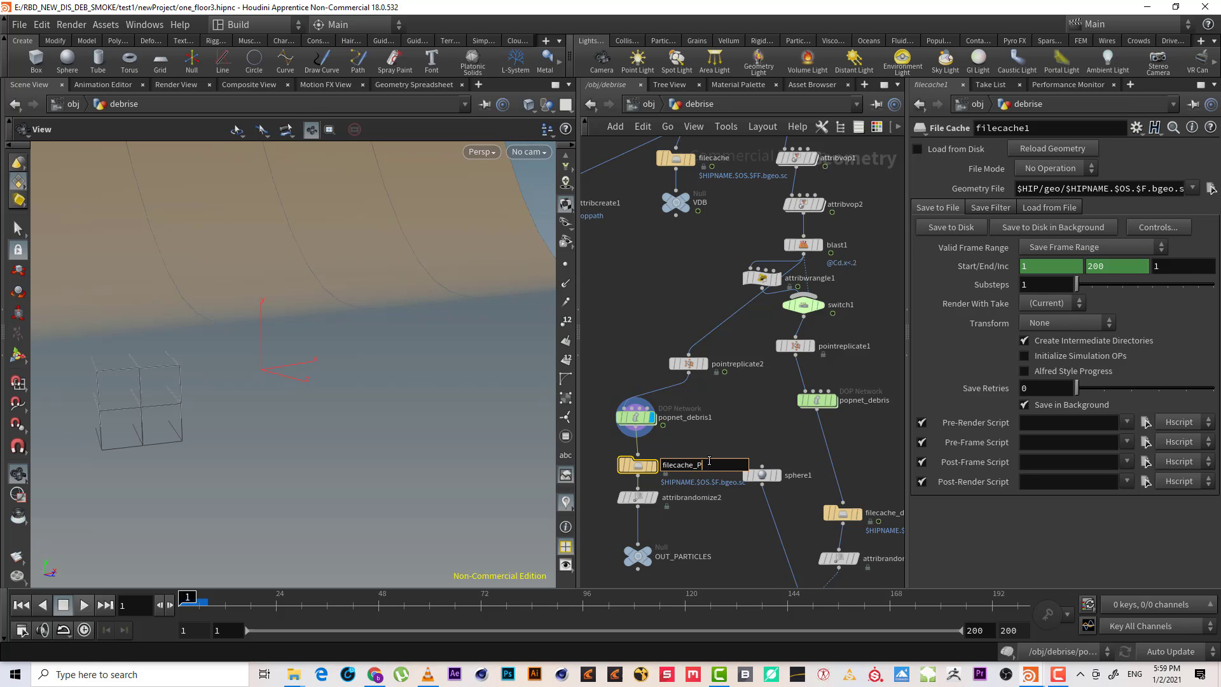
key("Return")
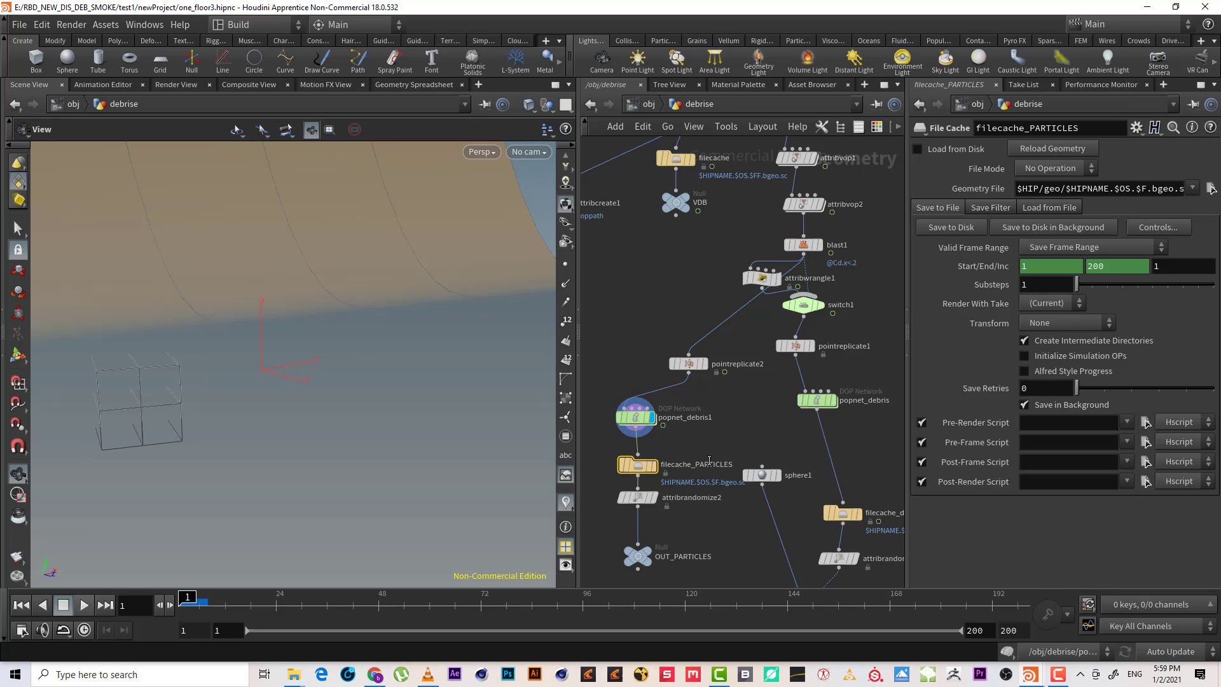
middle_click_drag(725, 437, 639, 325)
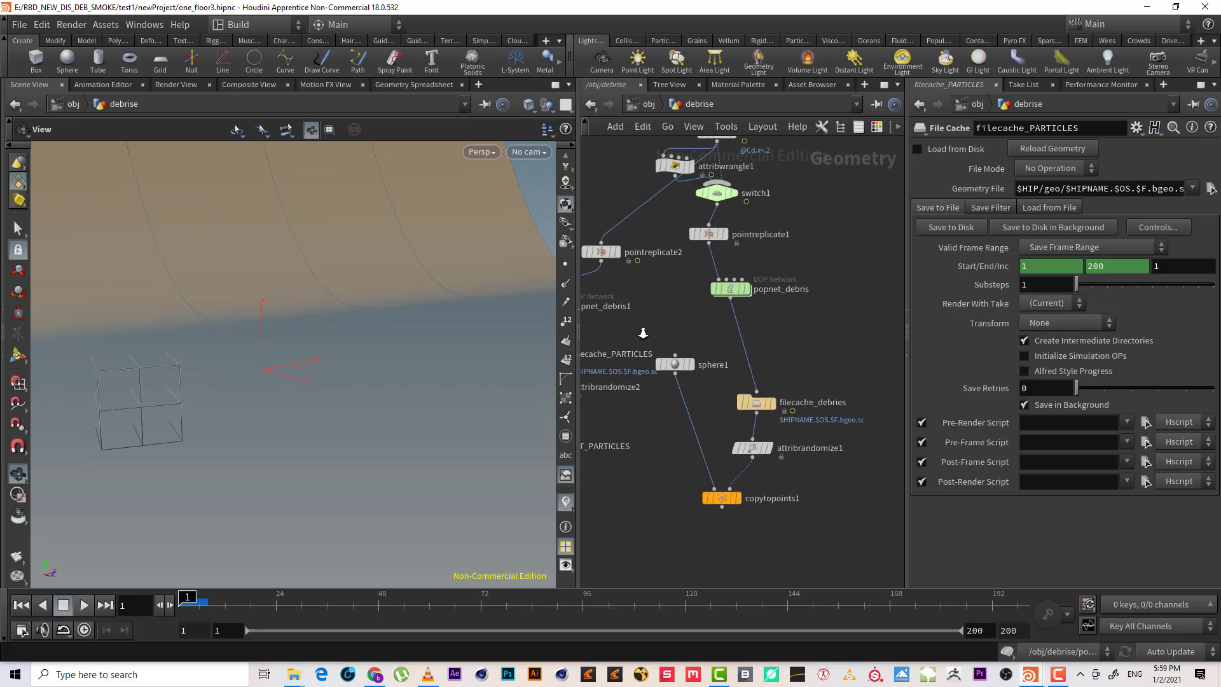
scroll(640, 327, "down", 1)
middle_click_drag(787, 316, 835, 411)
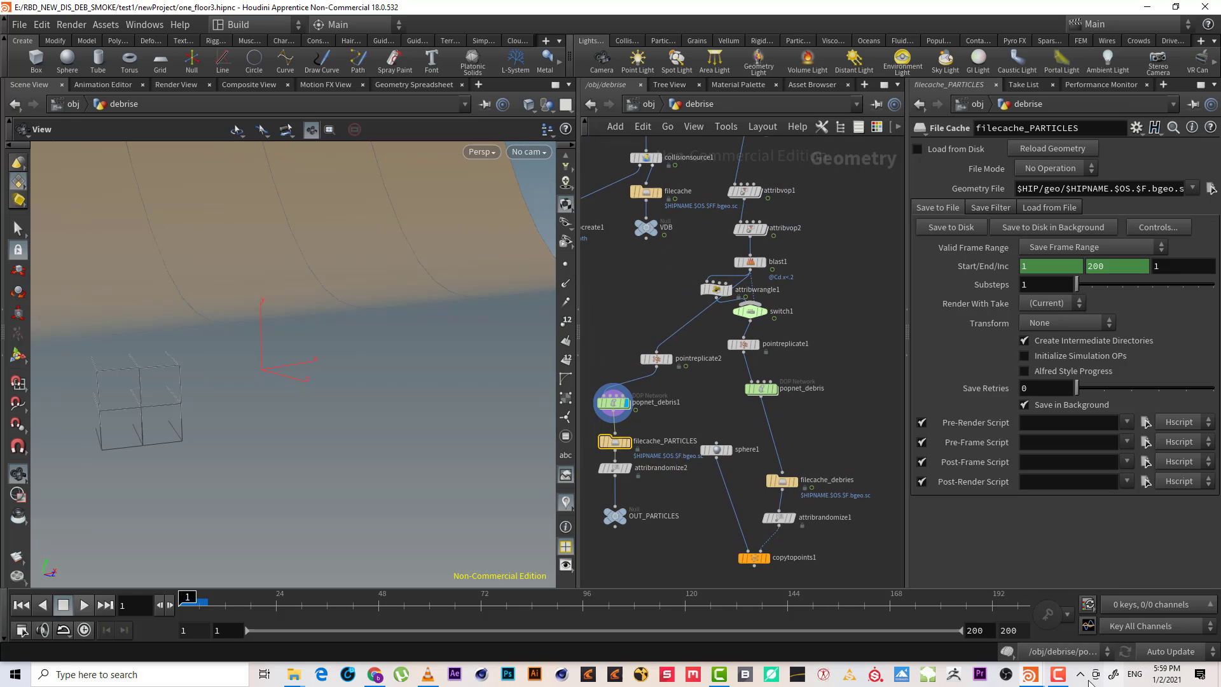
left_click(1059, 674)
left_click(1118, 576)
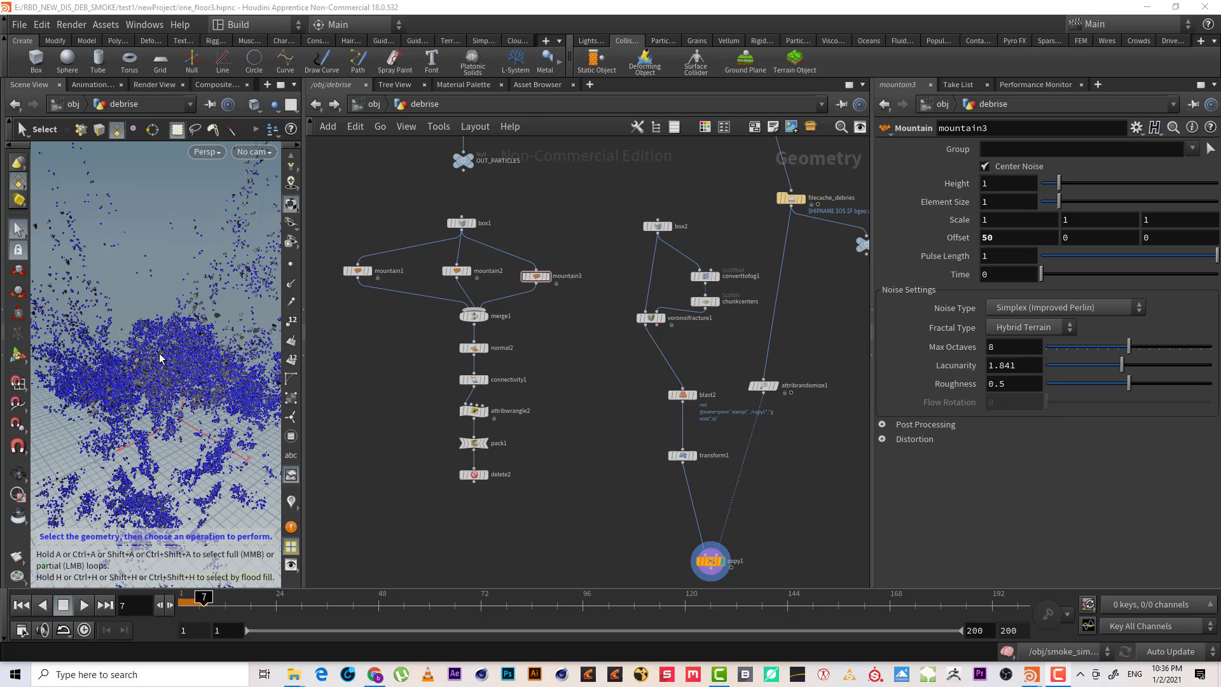
- Shift the whole node chain from box1 to delete2 aside and move copy1 closer to transform1
key("Escape")
mouse_move(199, 346)
left_mouse_down()
mouse_move(169, 356)
mouse_move(182, 346)
mouse_move(211, 355)
left_mouse_up()
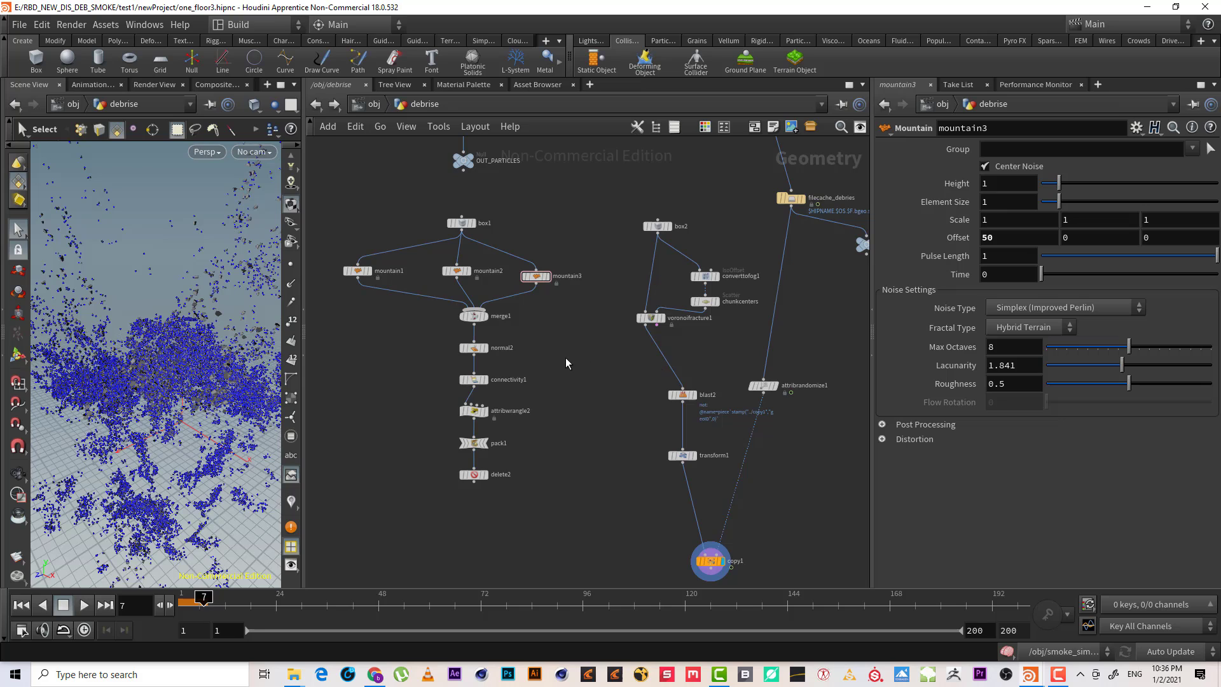
left_click_drag(566, 467, 351, 216)
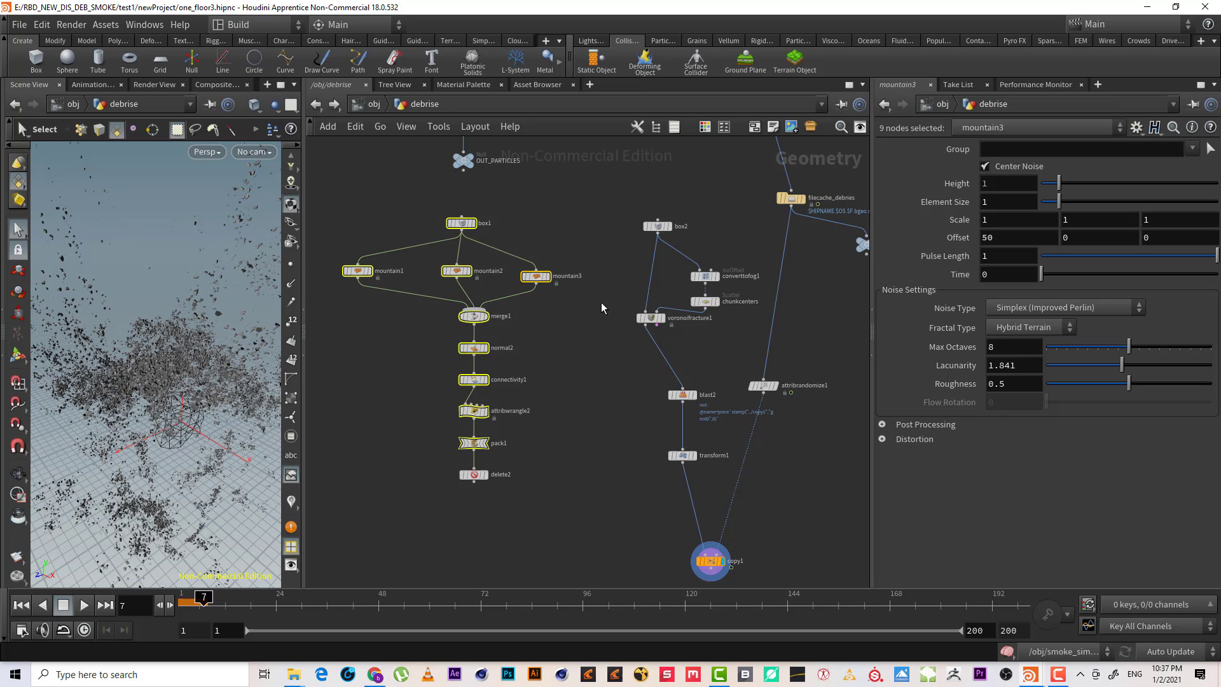
left_click_drag(570, 504, 325, 212)
left_click_drag(472, 227, 444, 236)
left_click(567, 376)
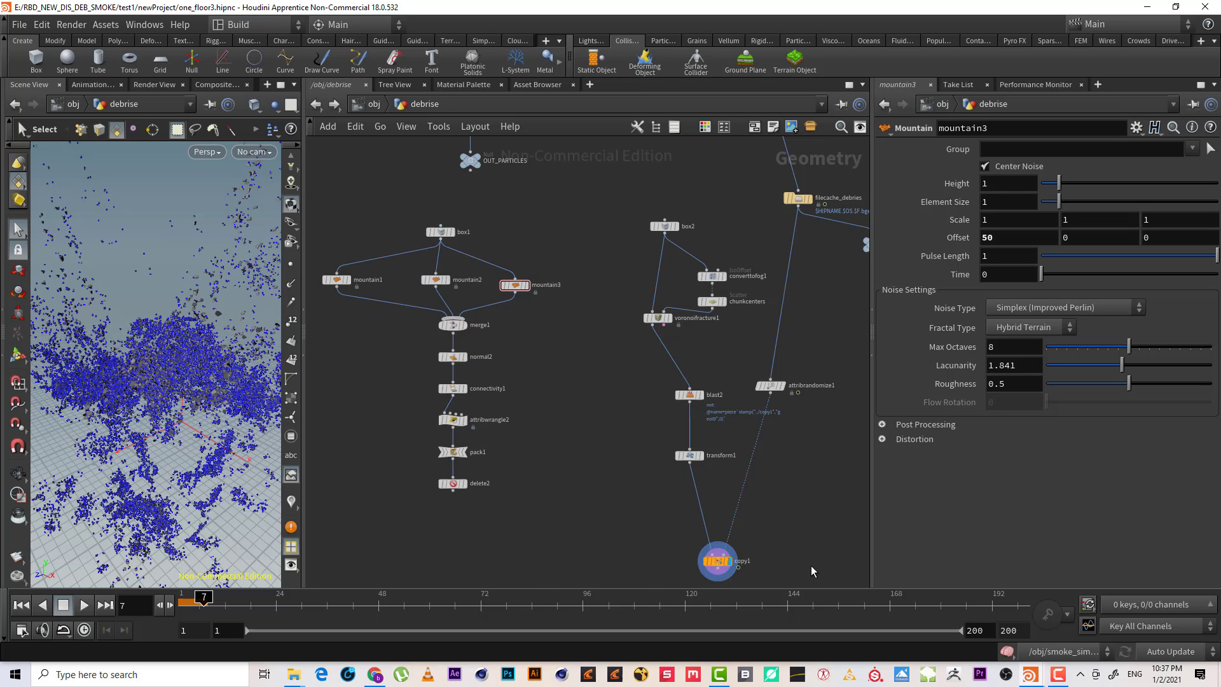
left_click_drag(719, 563, 717, 525)
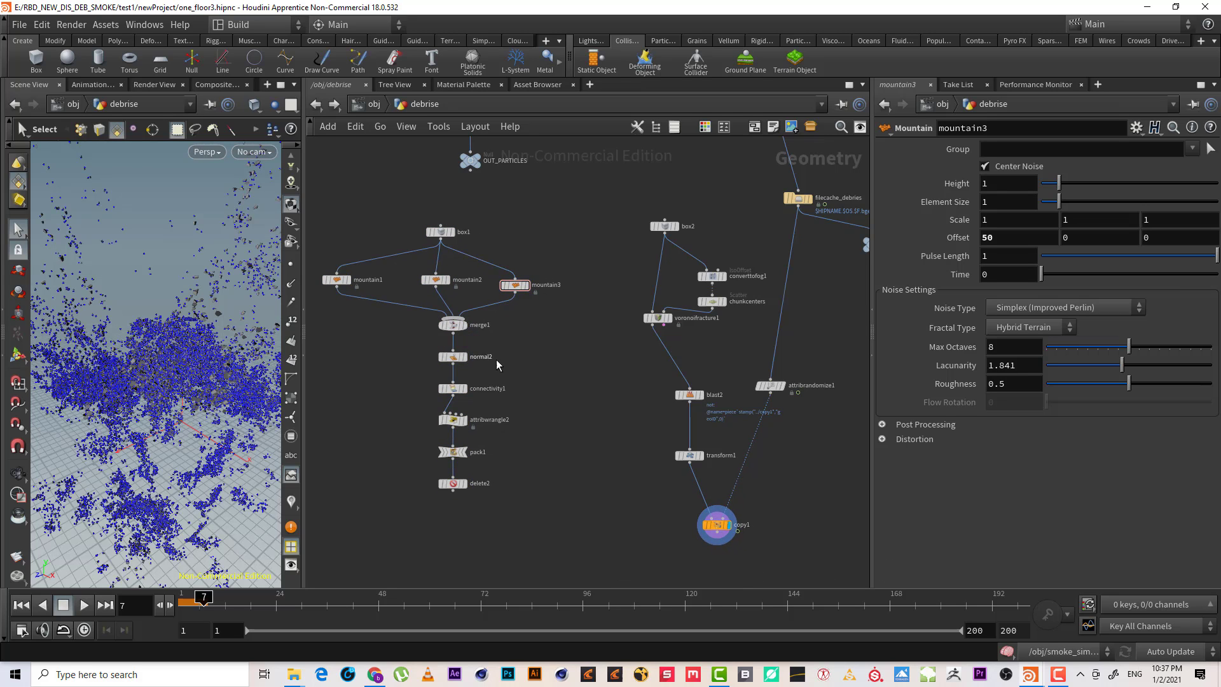
- Display box1 and its branches mountain1, mountain2 and mountain3 one after another to examine each shape
middle_click_drag(545, 353, 585, 353)
scroll(546, 239, "up", 3)
left_click(505, 250)
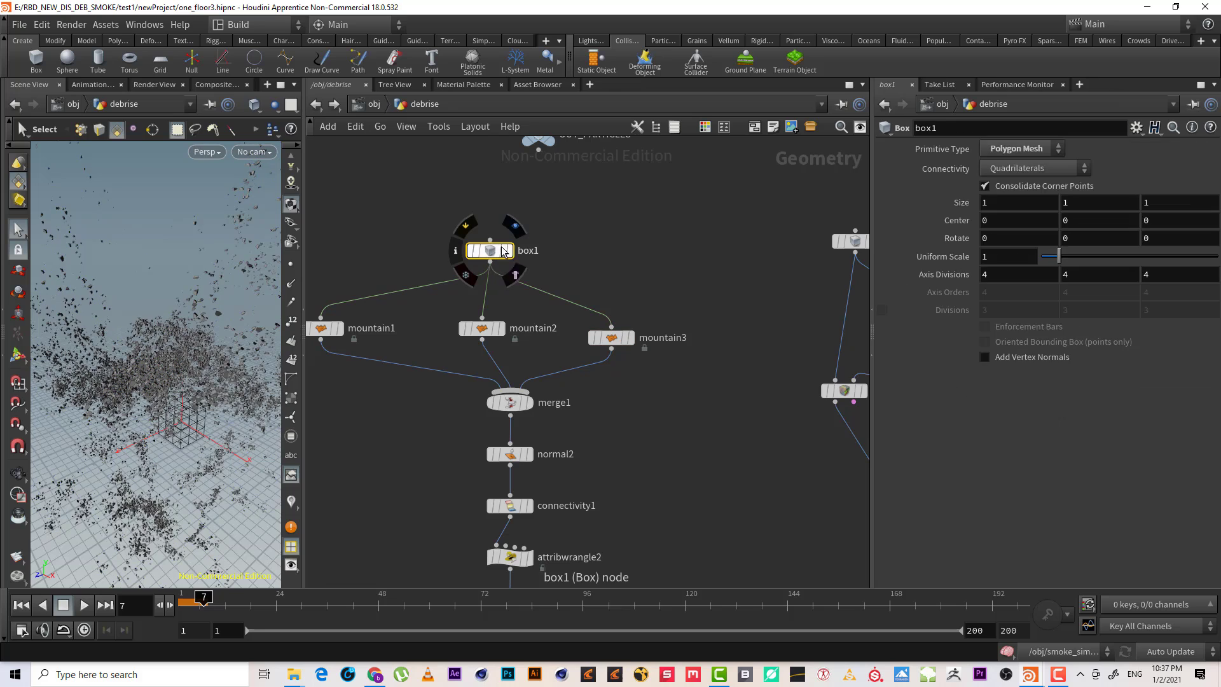
left_click(510, 250)
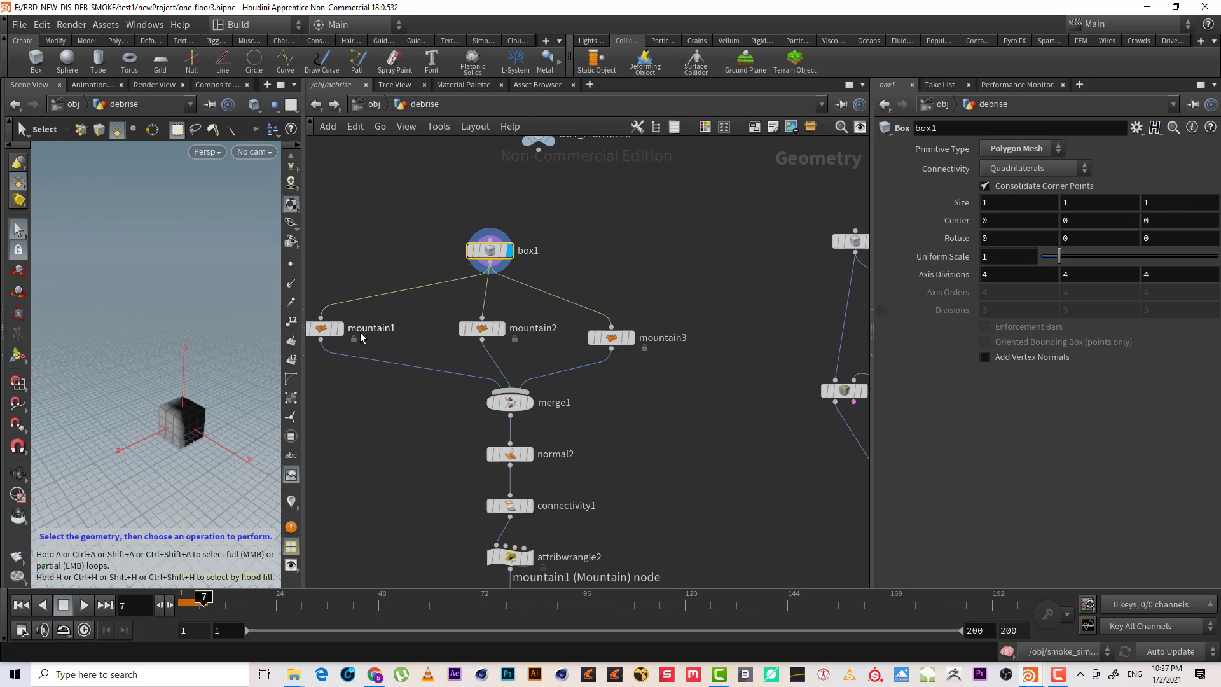
left_click(342, 332)
left_click(323, 328)
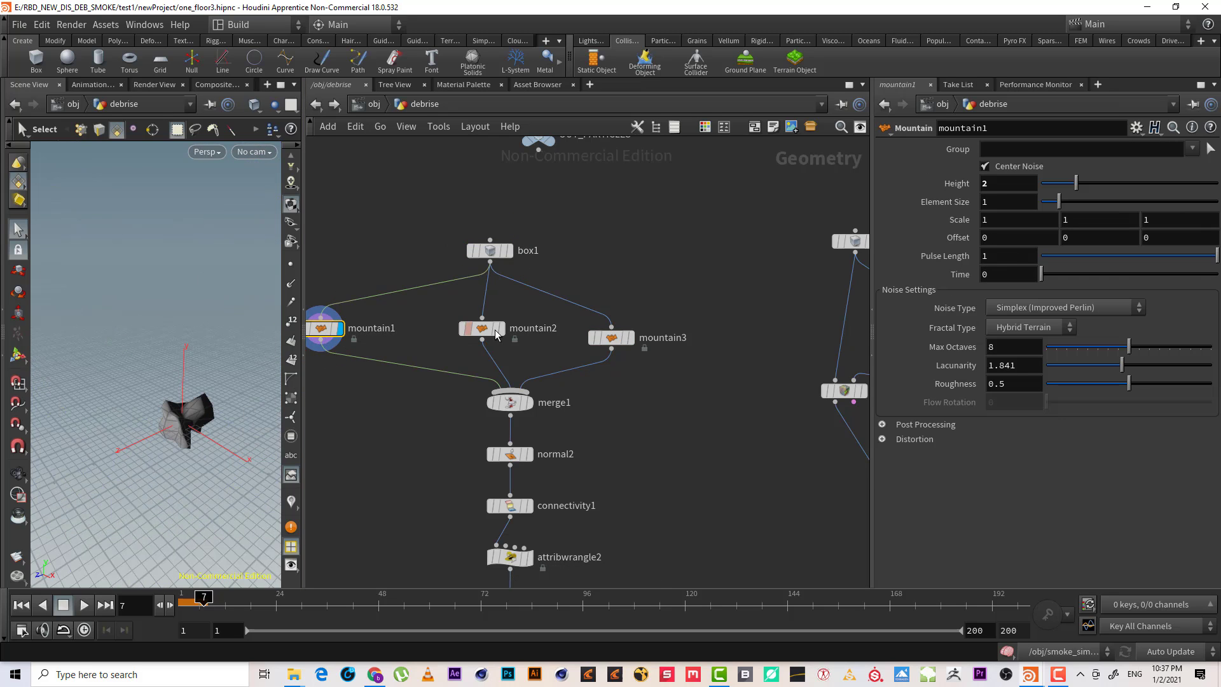
left_click(501, 328)
left_click(478, 327)
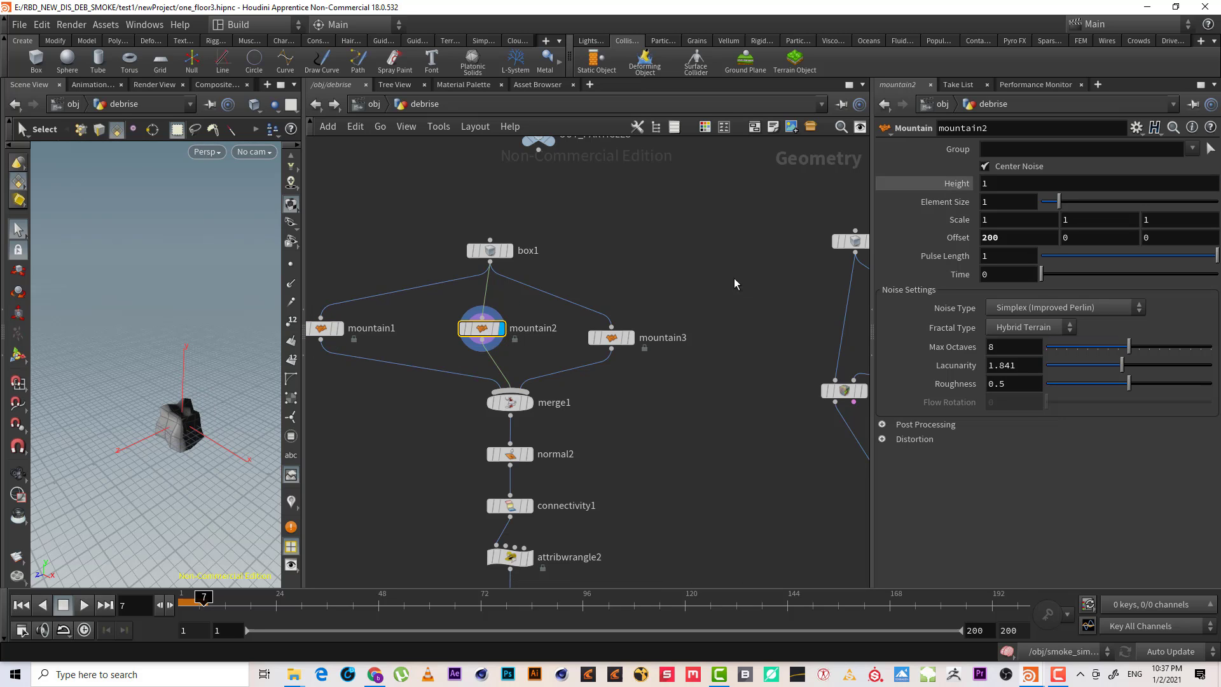
left_click(628, 338)
left_click(609, 338)
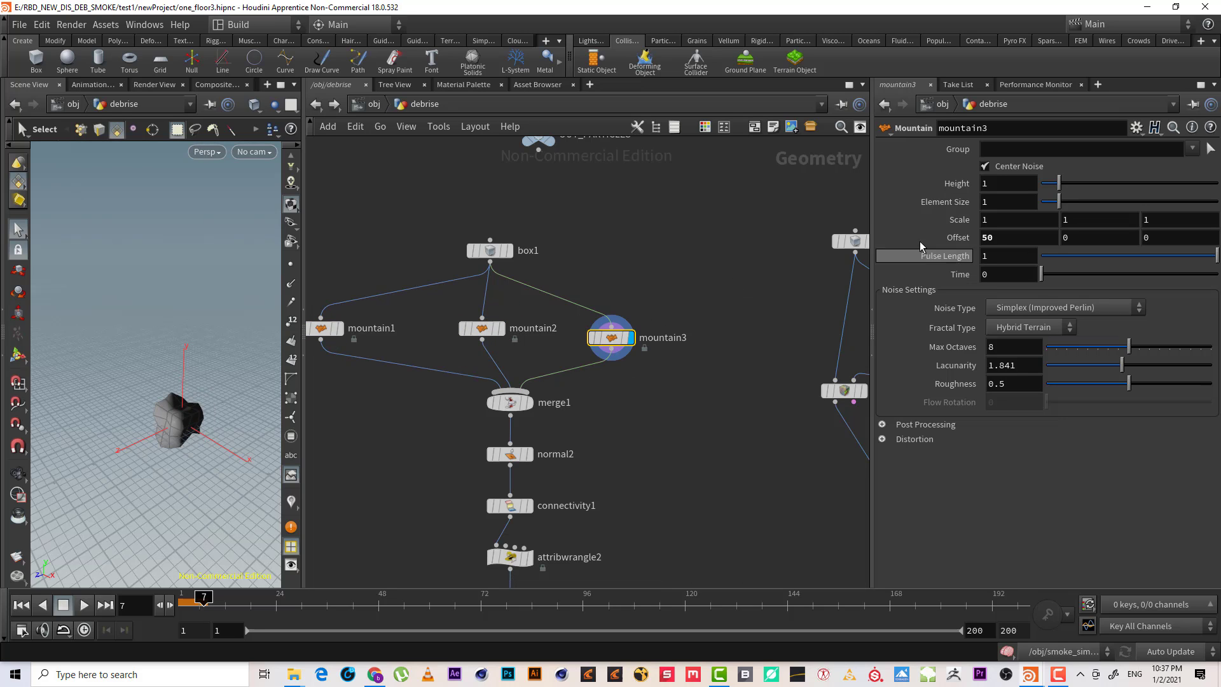
- Compare the height and offset settings of mountain2, mountain1 and mountain3
left_click(481, 328)
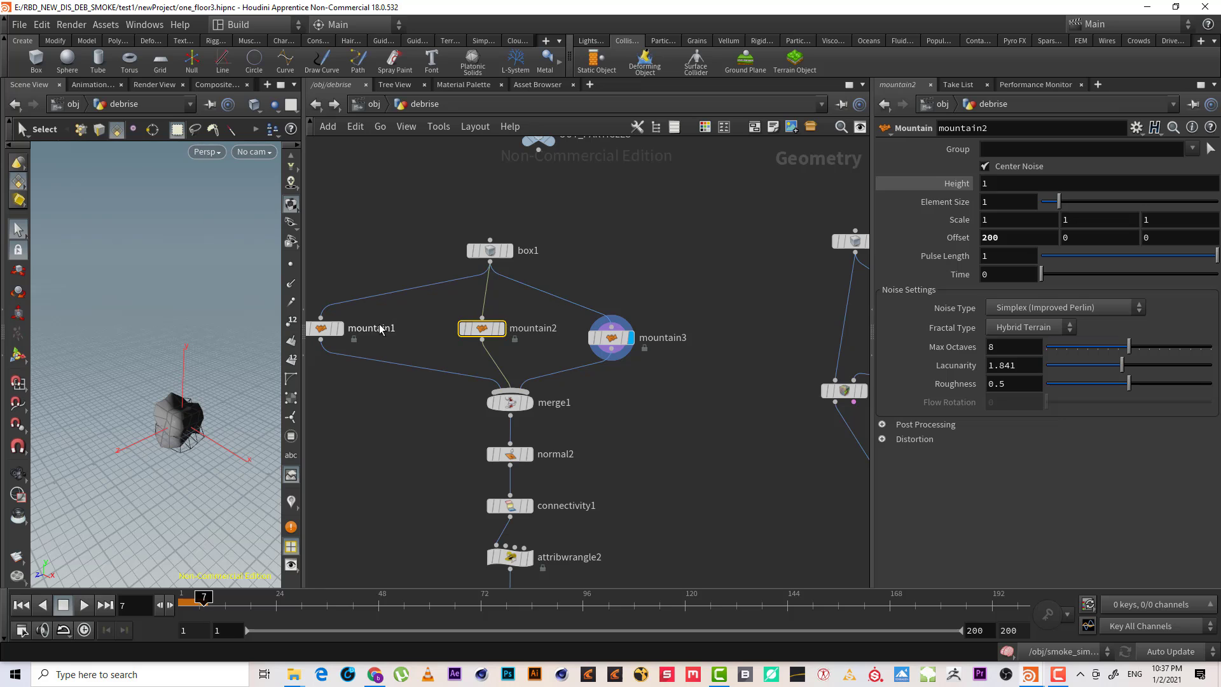
left_click(325, 328)
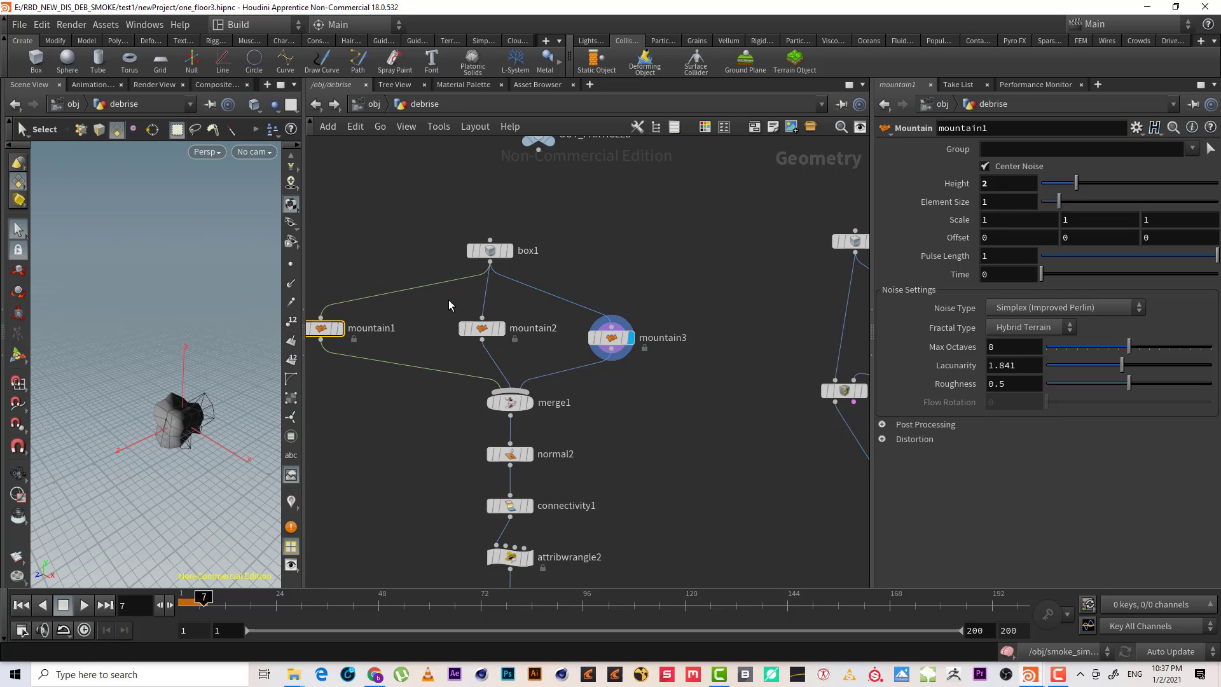
middle_click_drag(561, 411, 587, 375)
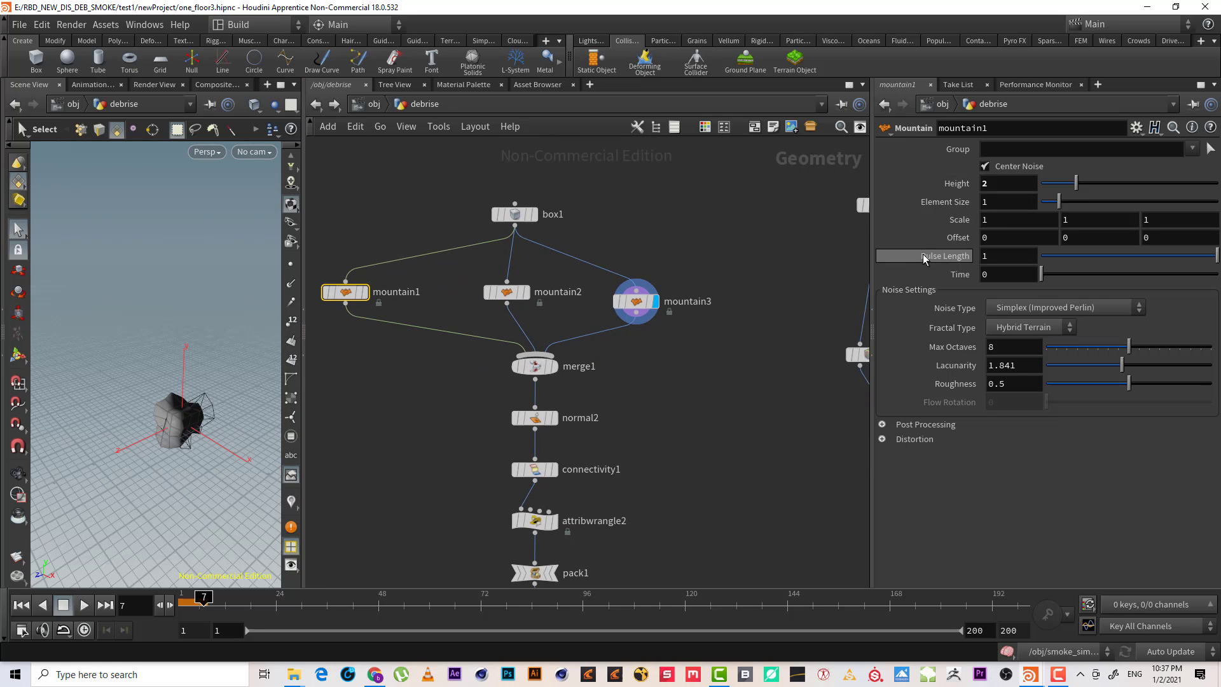
left_click(636, 301)
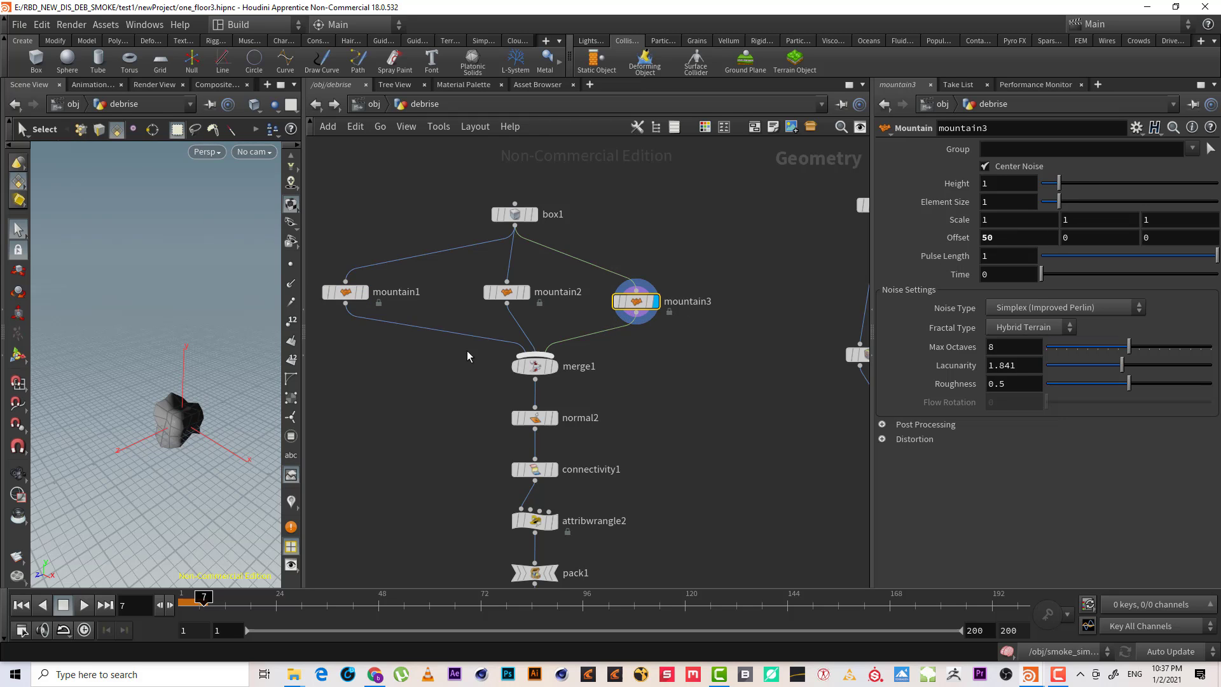
- Display merge1, normal2 and connectivity1 in turn and review the normal and connectivity settings
left_click(554, 367)
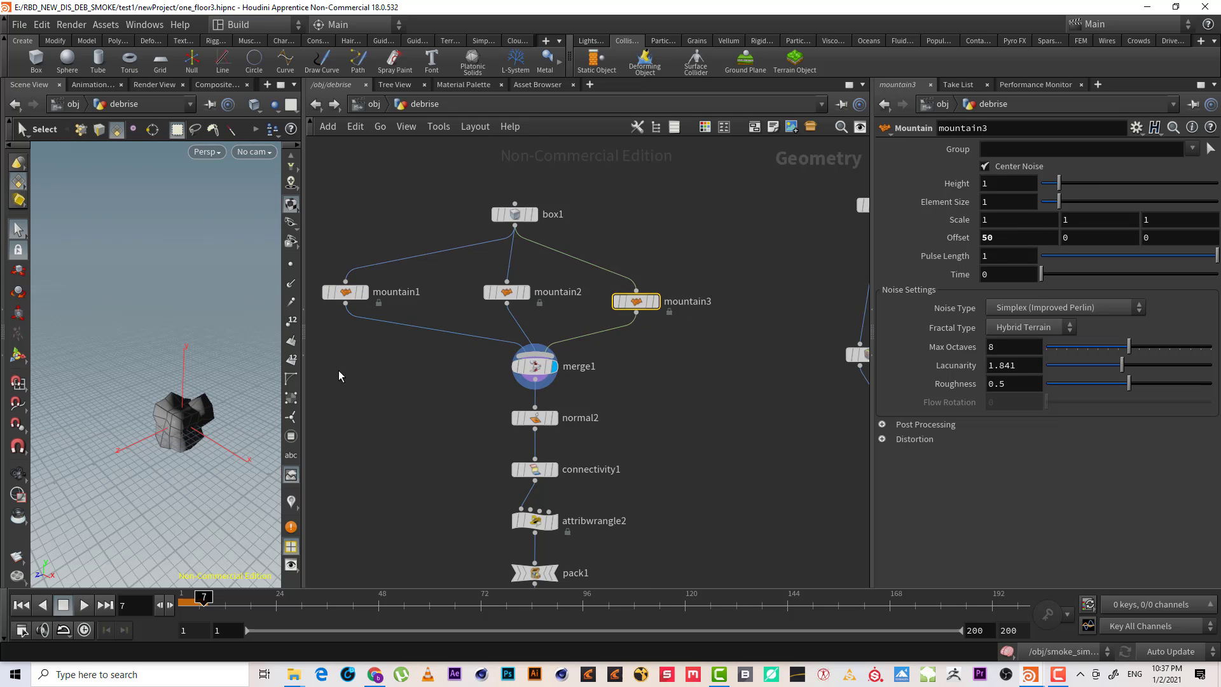
middle_click_drag(699, 471, 699, 437)
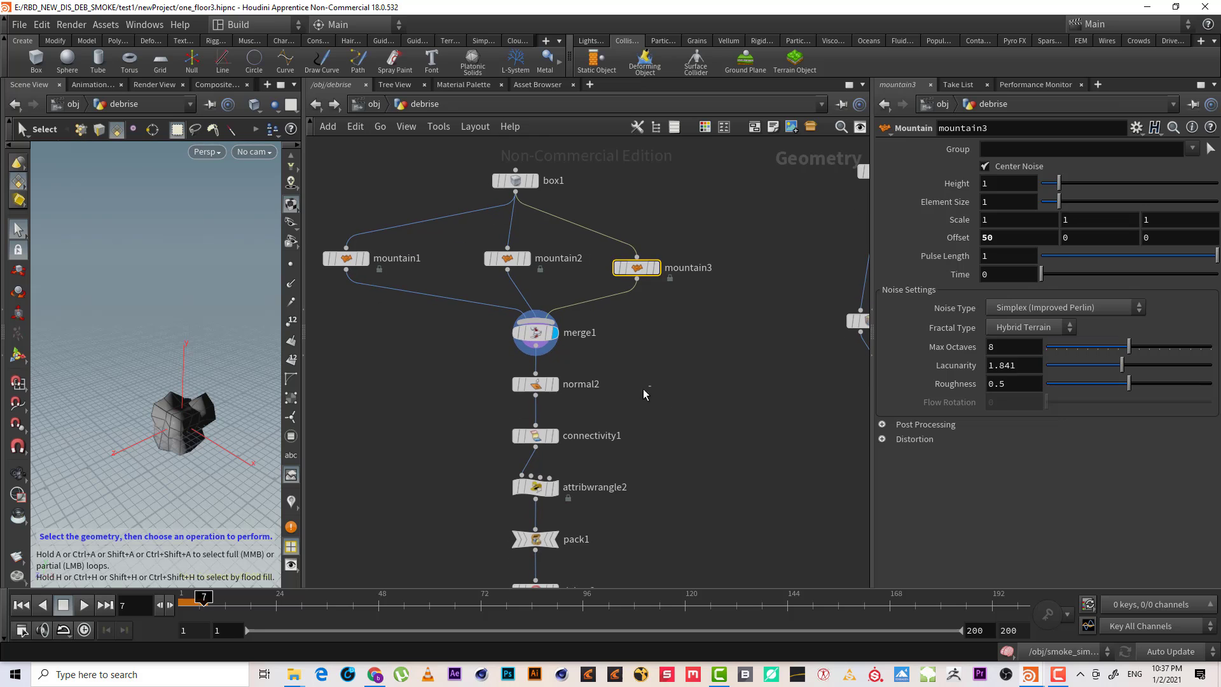
left_click(527, 384)
left_click(554, 384)
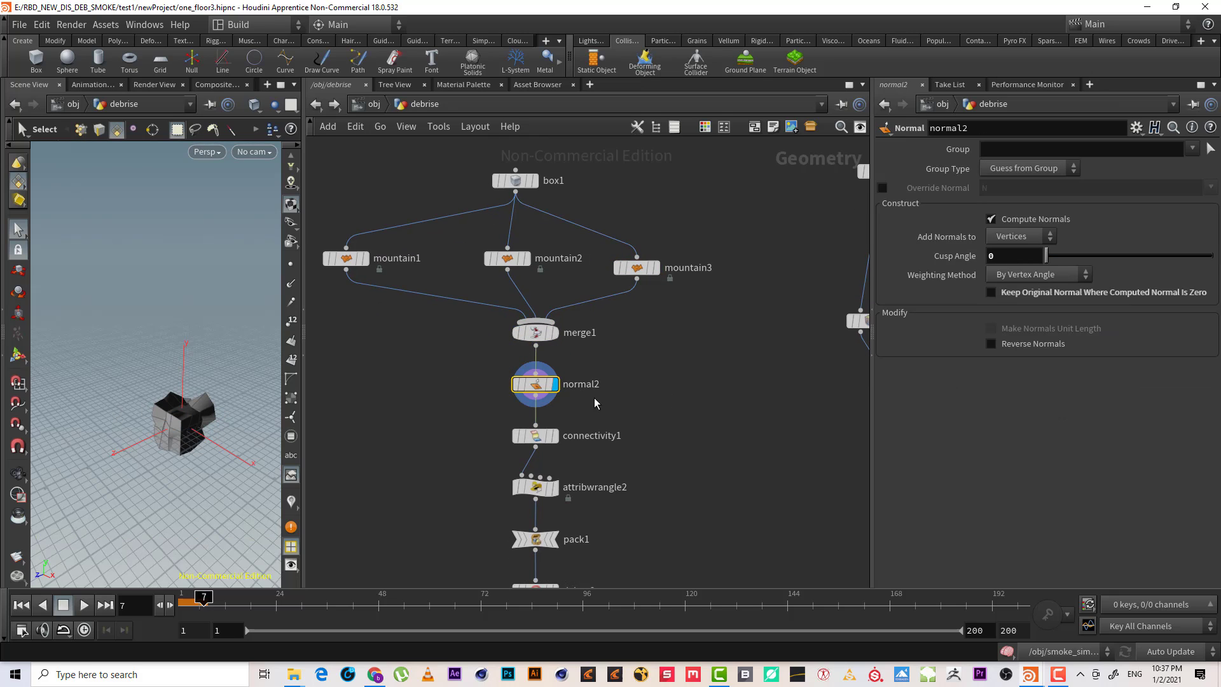
left_click_drag(664, 427, 504, 457)
left_click_drag(636, 374, 471, 407)
left_click_drag(682, 414, 449, 451)
left_click(555, 437)
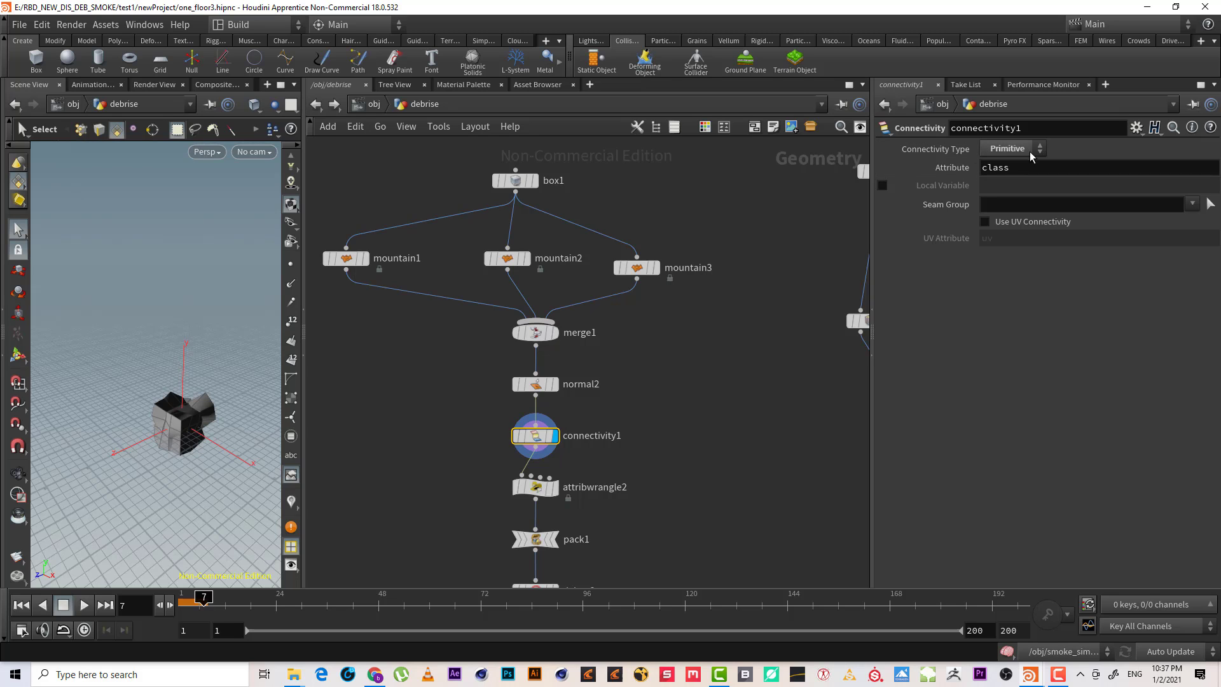
- Add a separate Connectivity node beside normal2, set its Connectivity Type to Primitive, and delete that node again
key("Tab")
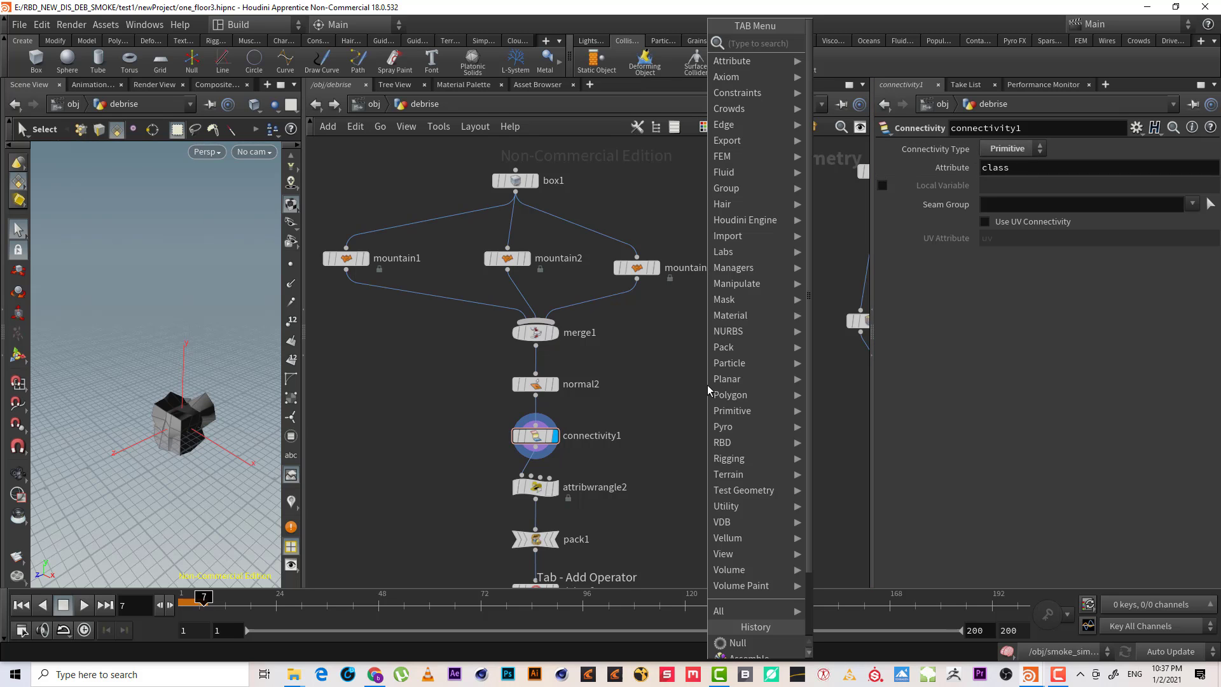
type("con")
key("Return")
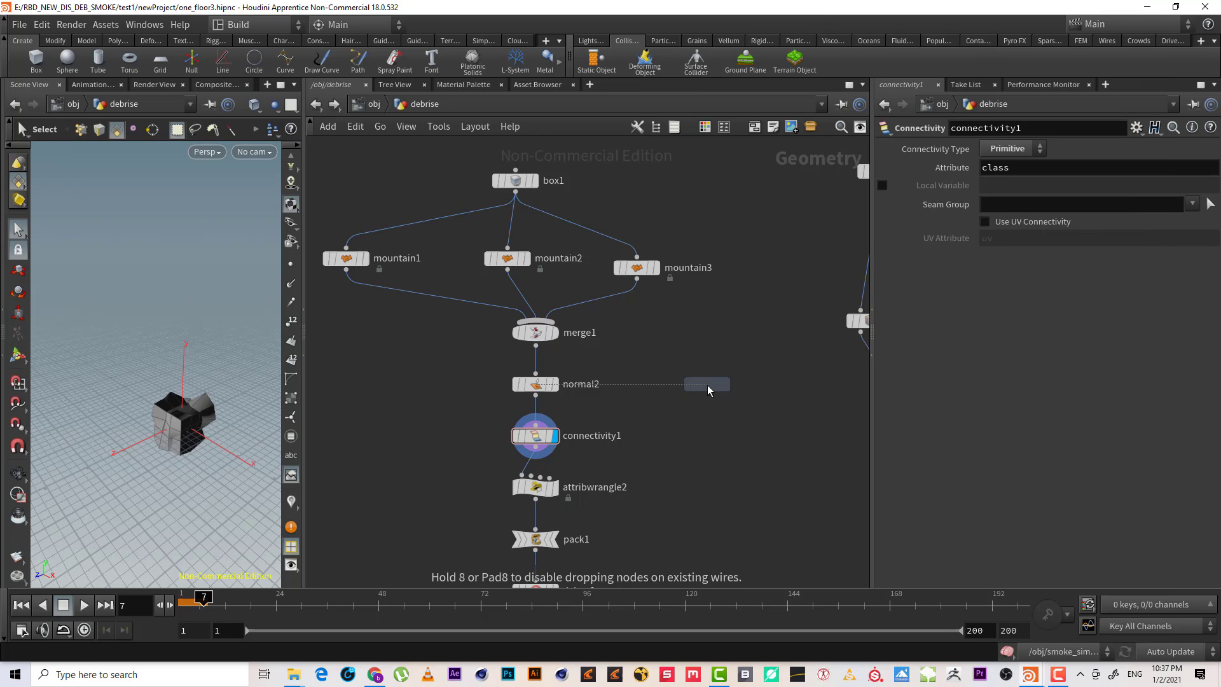
left_click(707, 384)
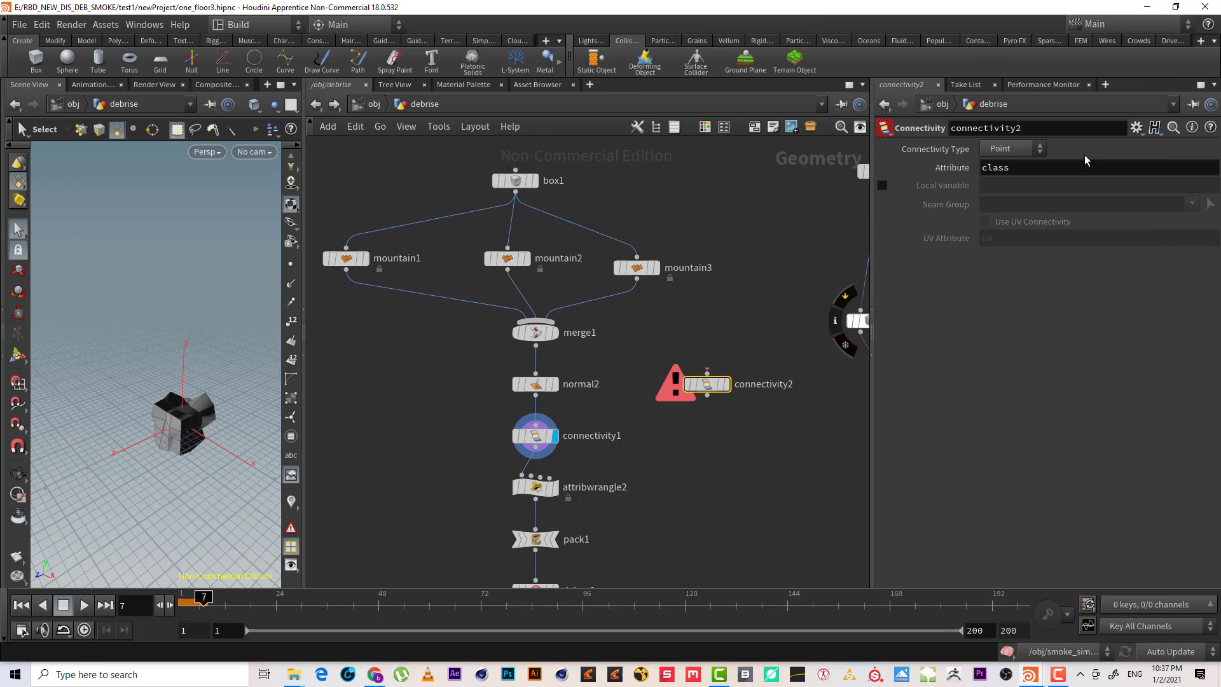
left_click(1011, 150)
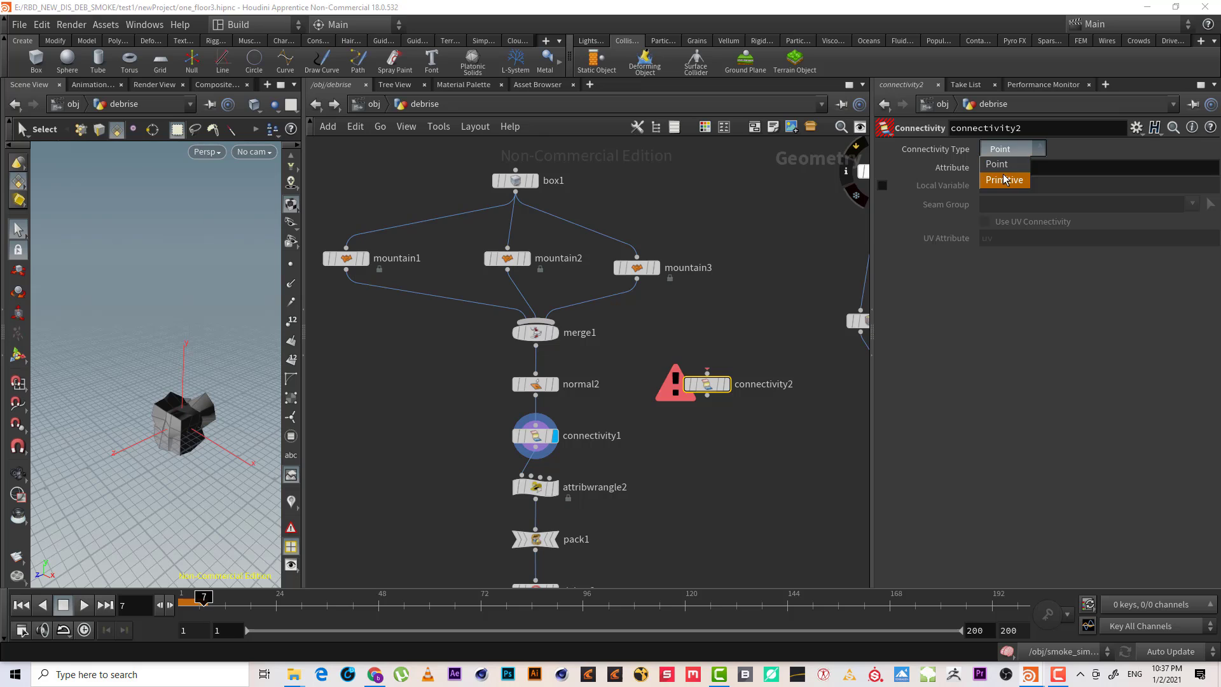
left_click(1008, 180)
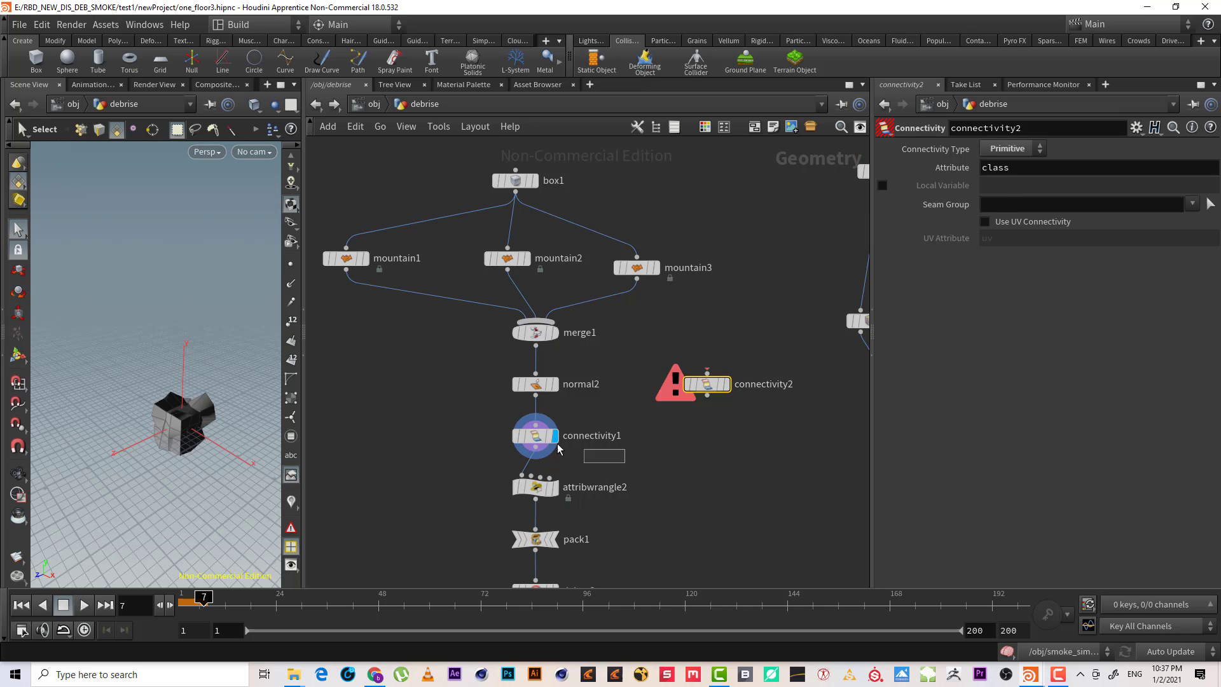
left_click(535, 435)
left_click_drag(763, 345, 692, 430)
key("Delete")
left_click_drag(636, 451, 505, 492)
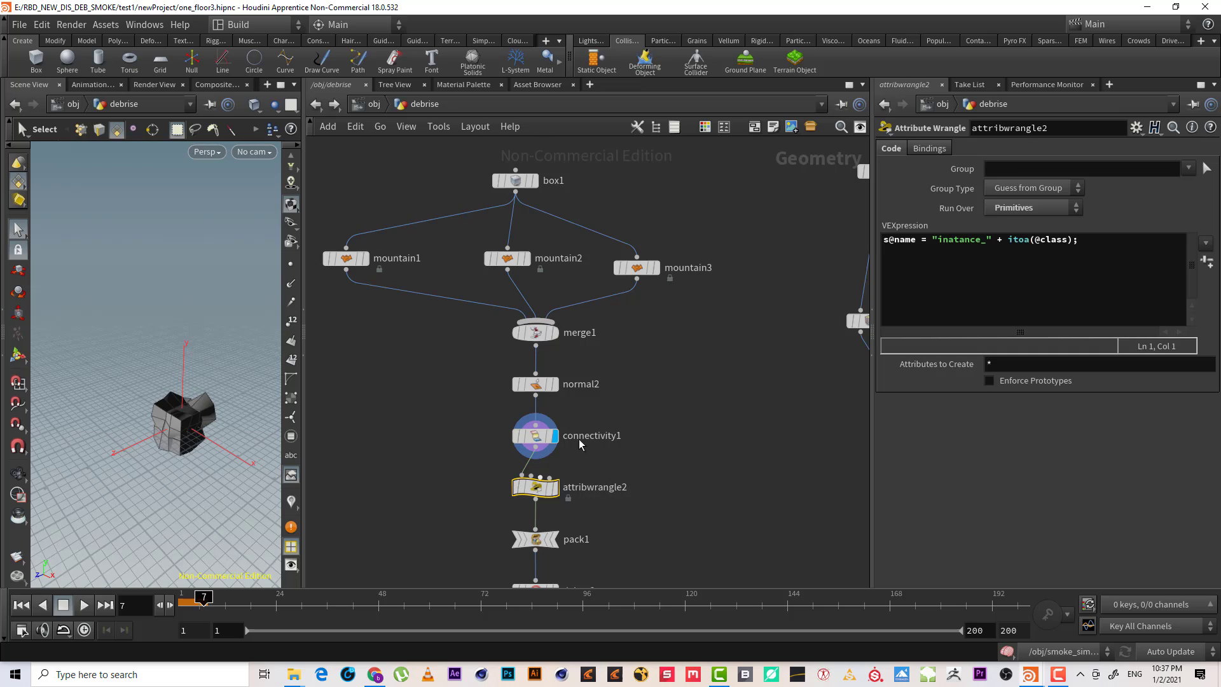
left_click(555, 486)
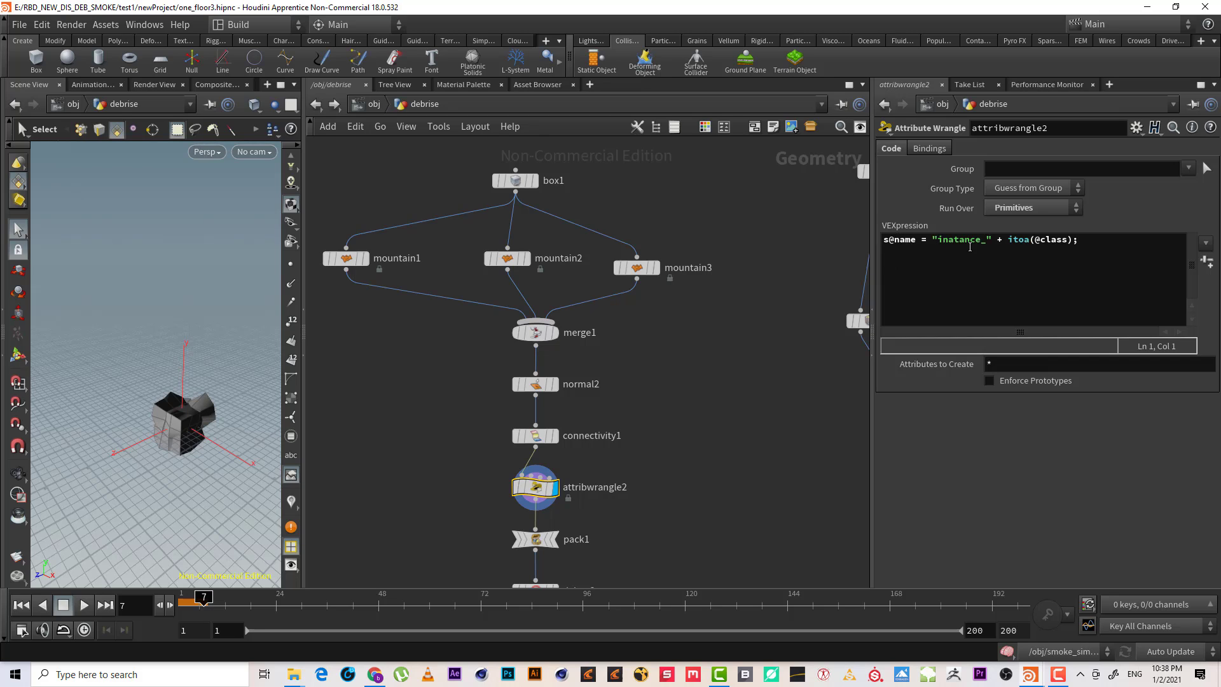
left_click(918, 241)
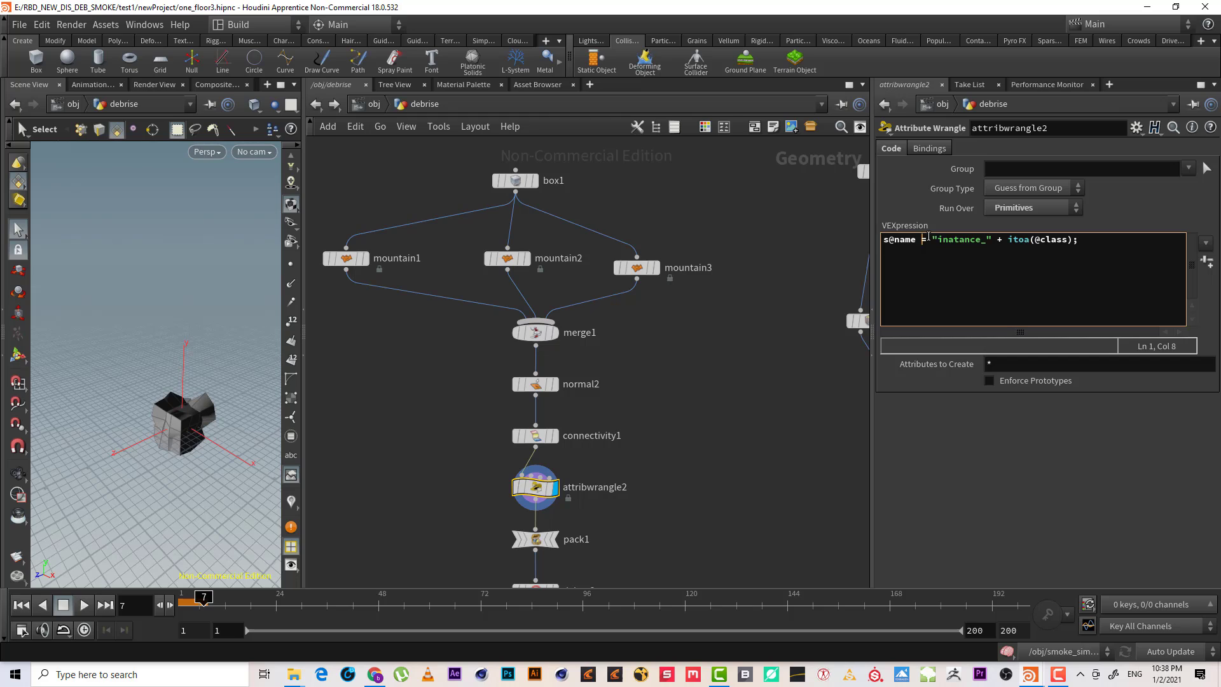
left_click_drag(936, 240, 975, 236)
left_click(988, 239)
left_click(1009, 240)
left_click_drag(1034, 239, 1063, 239)
left_click_drag(1040, 239, 1064, 240)
left_click(1072, 239)
left_click_drag(1007, 242, 1024, 242)
left_click(1032, 250)
left_click_drag(1030, 243, 1079, 240)
left_click(1082, 240)
left_click(1066, 241)
left_click_drag(1031, 241, 1055, 240)
left_click(1056, 240)
left_click_drag(1008, 241, 1031, 240)
key("BackSpace")
key("ctrl+z")
key("BackSpace")
left_click(838, 332)
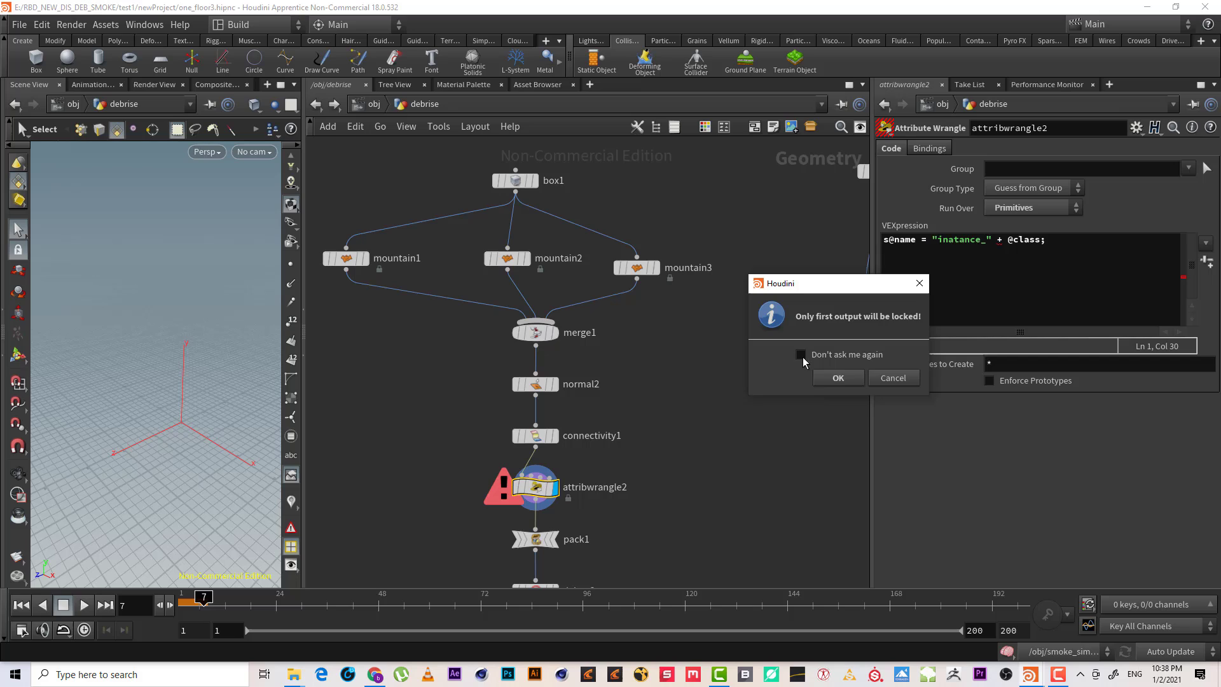
left_click(888, 379)
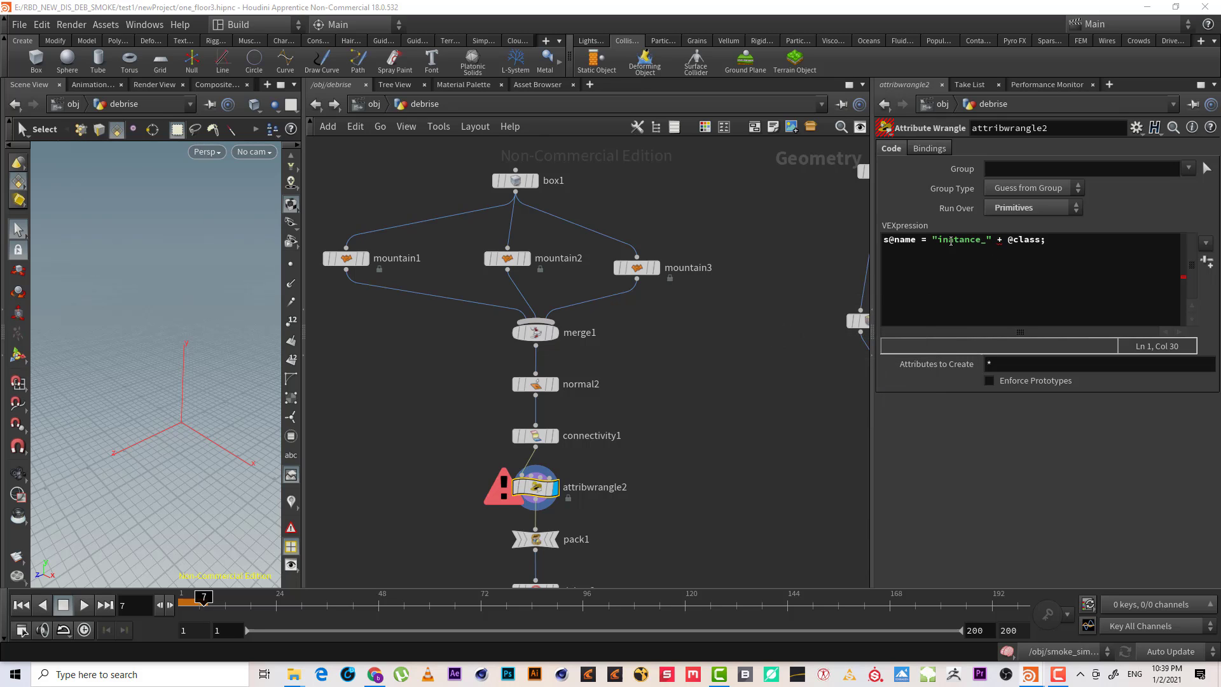
left_click(999, 240)
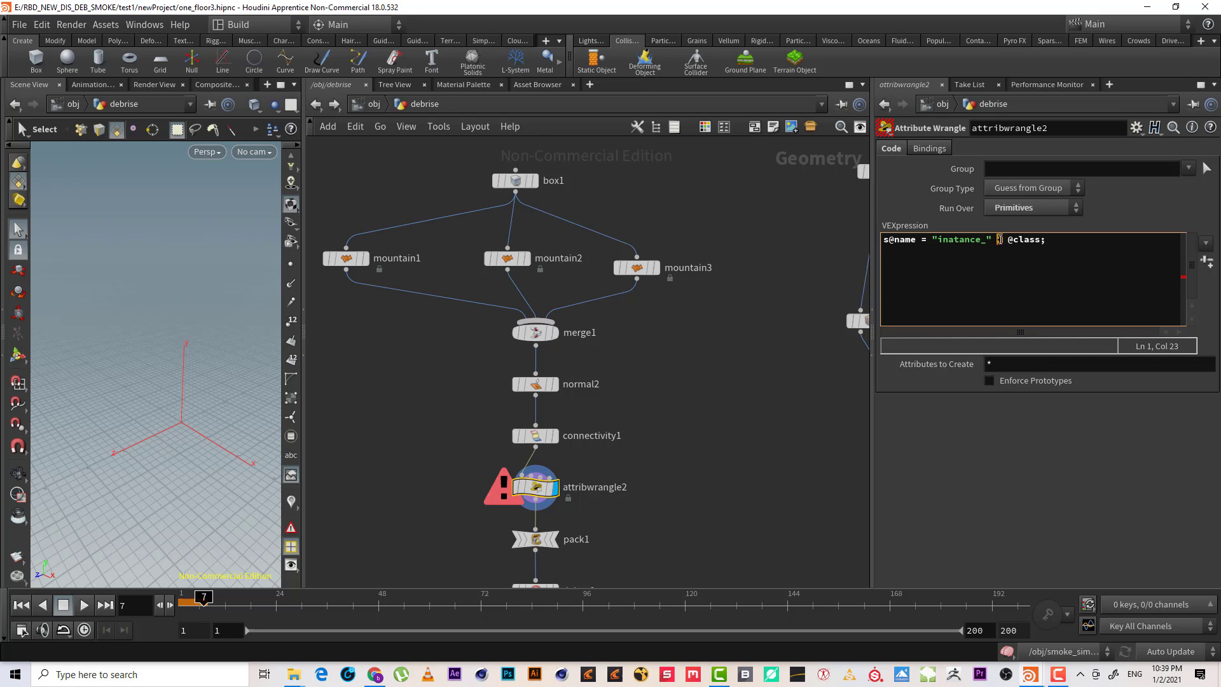
left_click(1046, 241)
key("ctrl+z")
key("ctrl+z")
left_click(1104, 253)
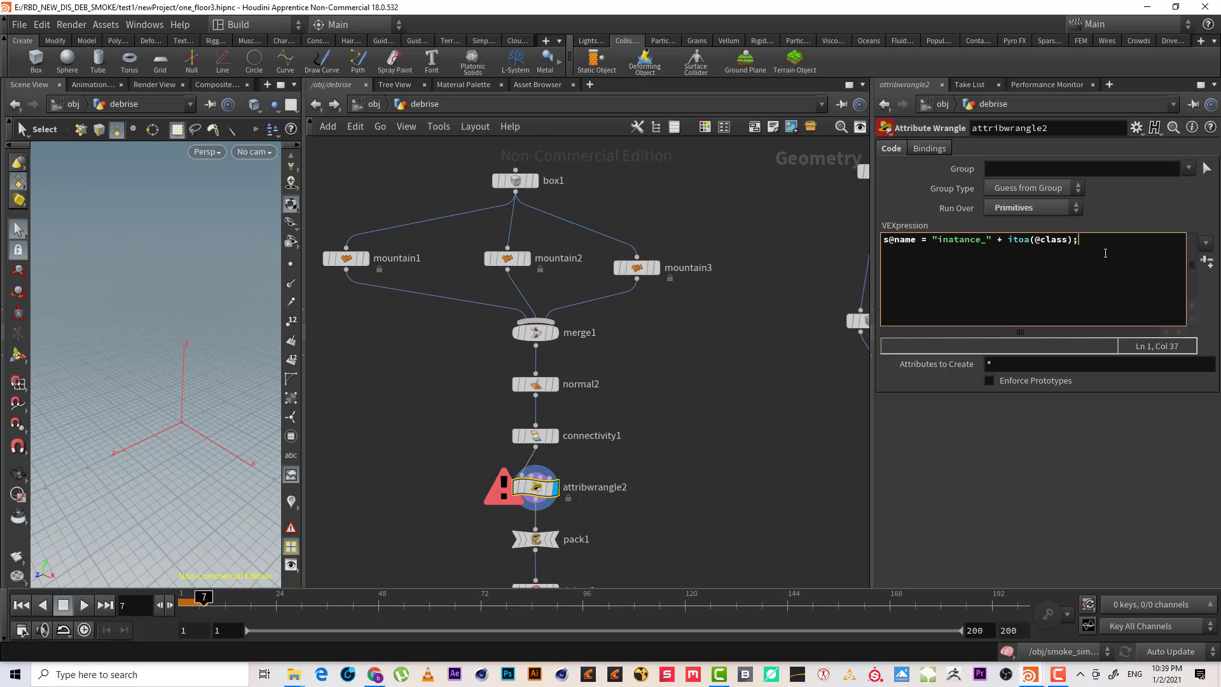
left_click(724, 399)
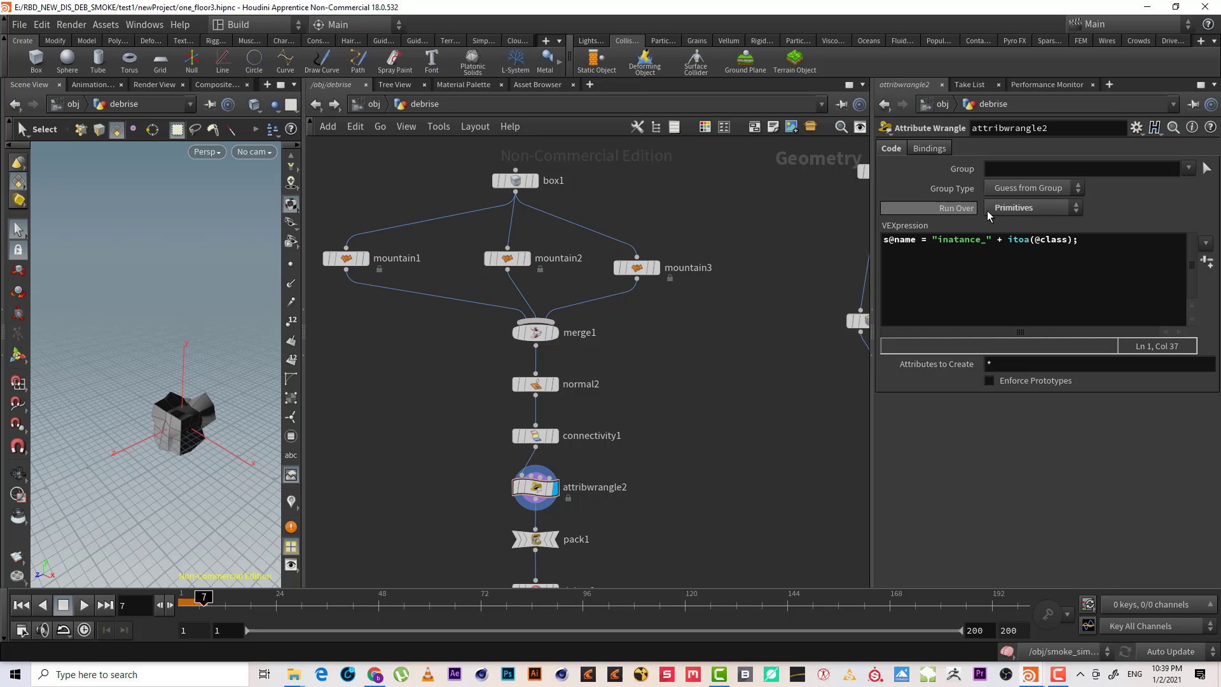
- Check attribwrangle2's Run Over options and open its geometry spreadsheet on the primitive attributes
left_click(1027, 210)
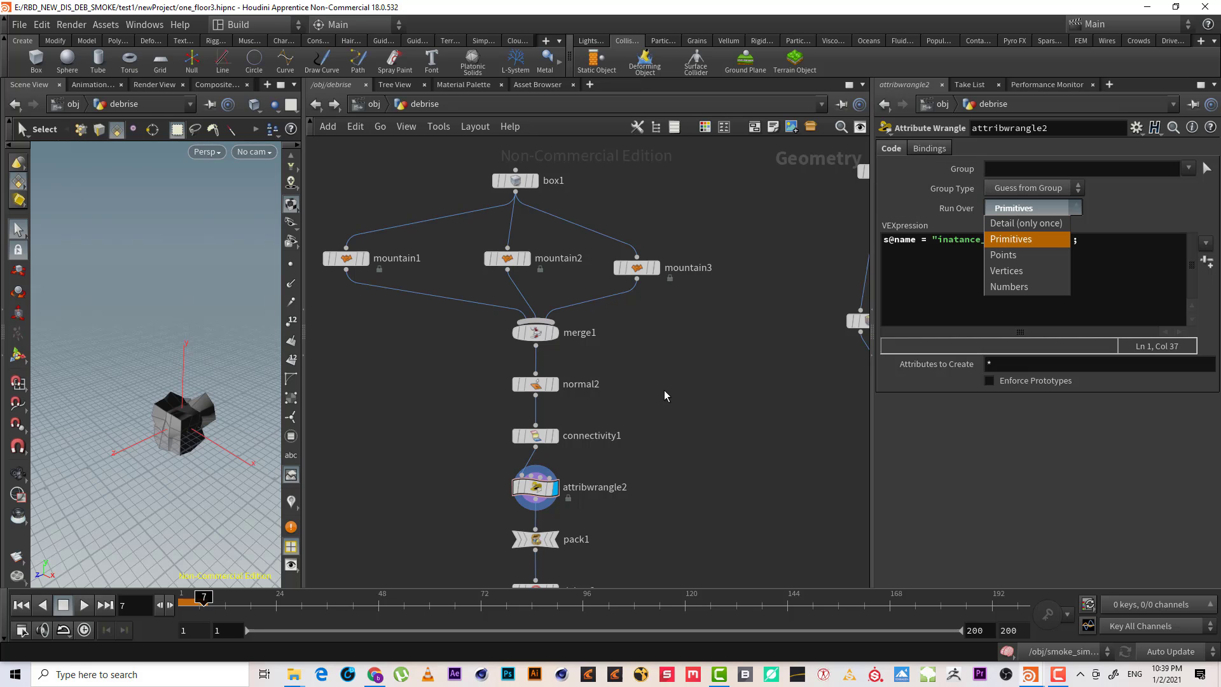
left_click(664, 395)
right_click(535, 439)
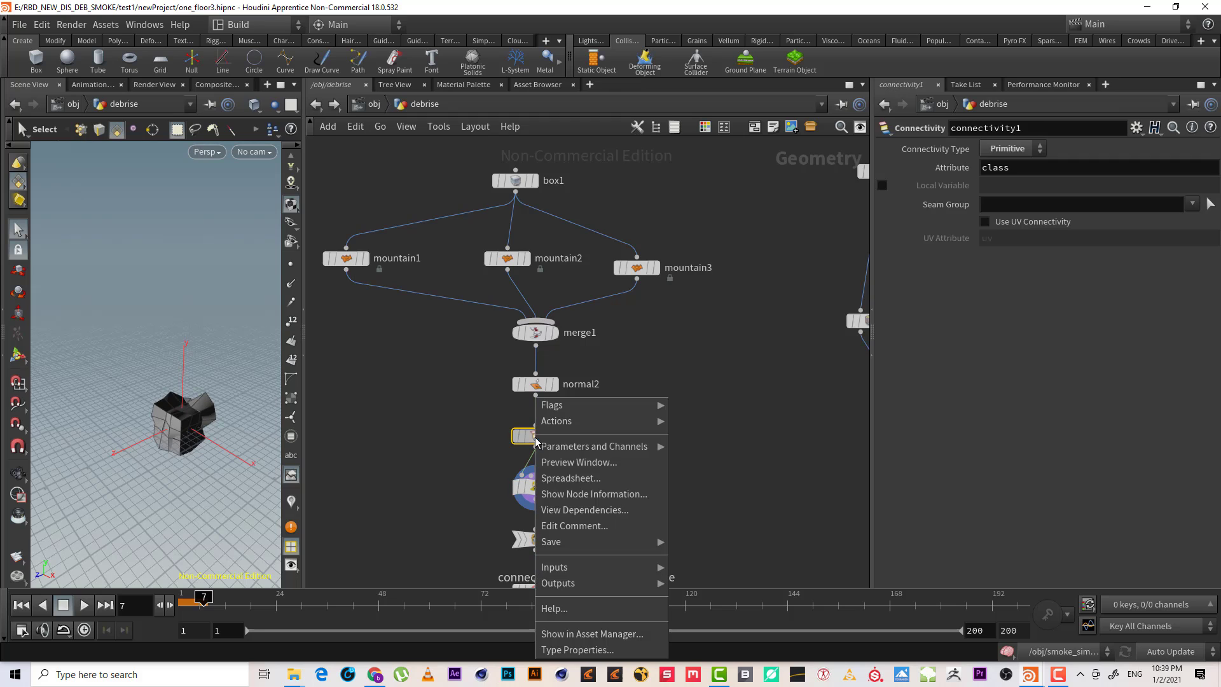
left_click(525, 487)
right_click(538, 486)
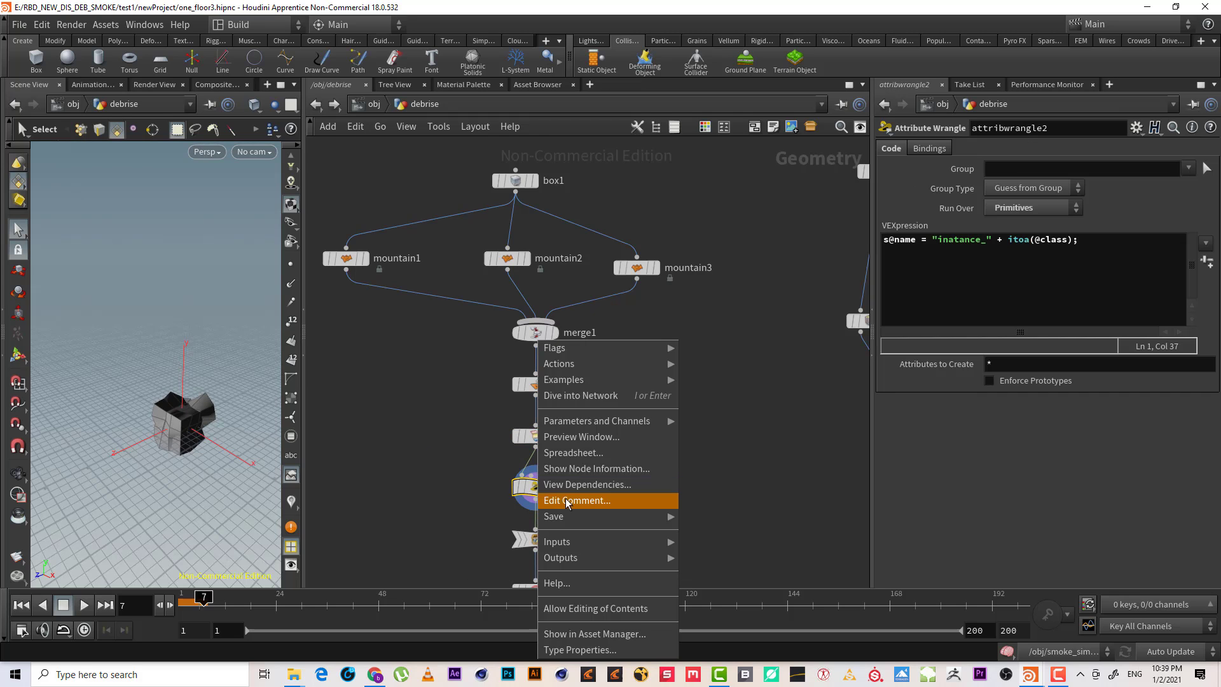
left_click(612, 449)
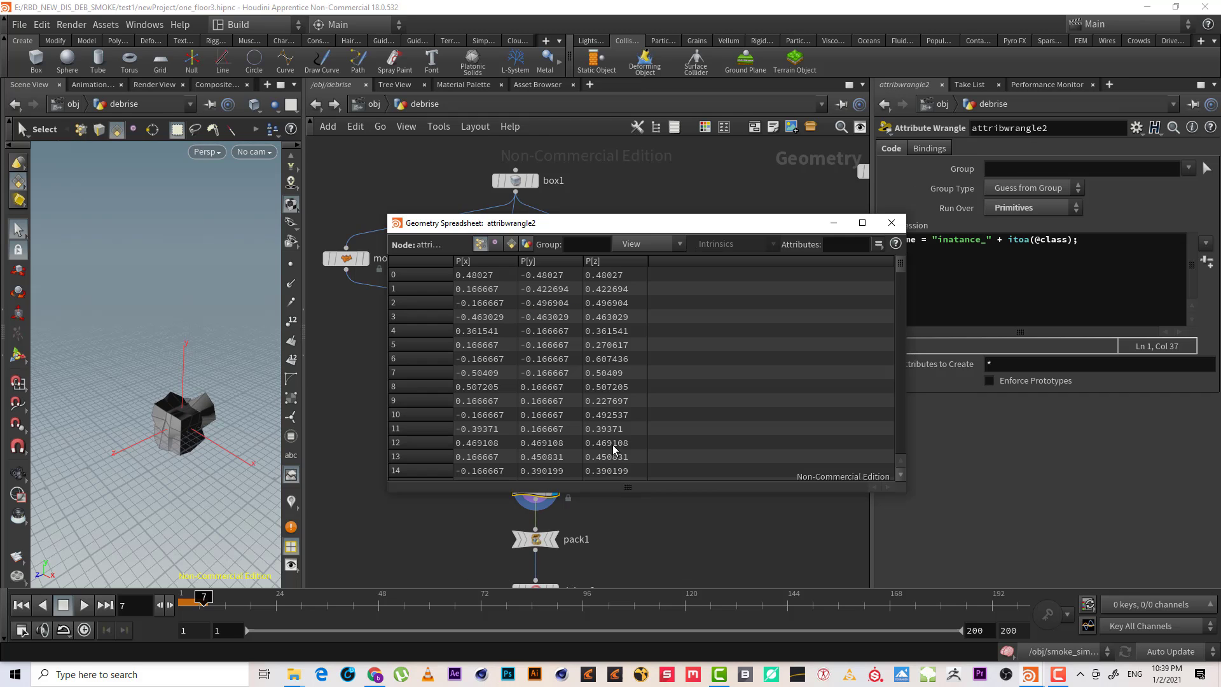
left_click(510, 244)
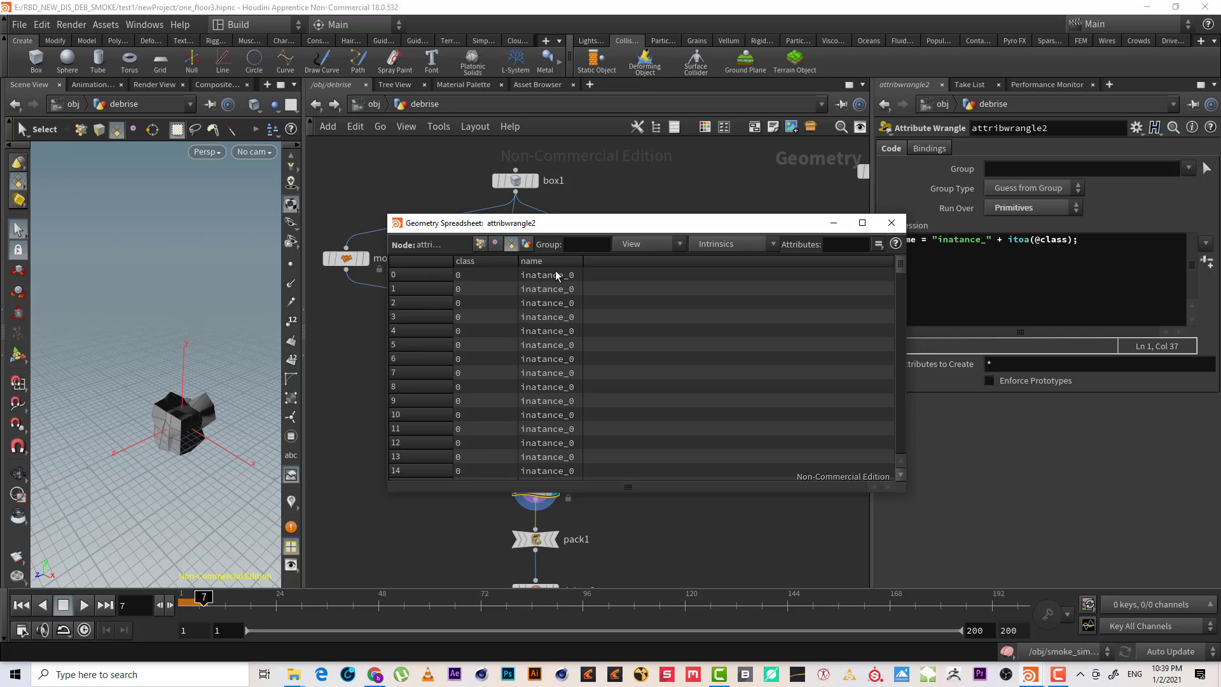
- Sort the primitive attributes by class in both directions, compare the class and name columns, and close the spreadsheet
left_click(479, 265)
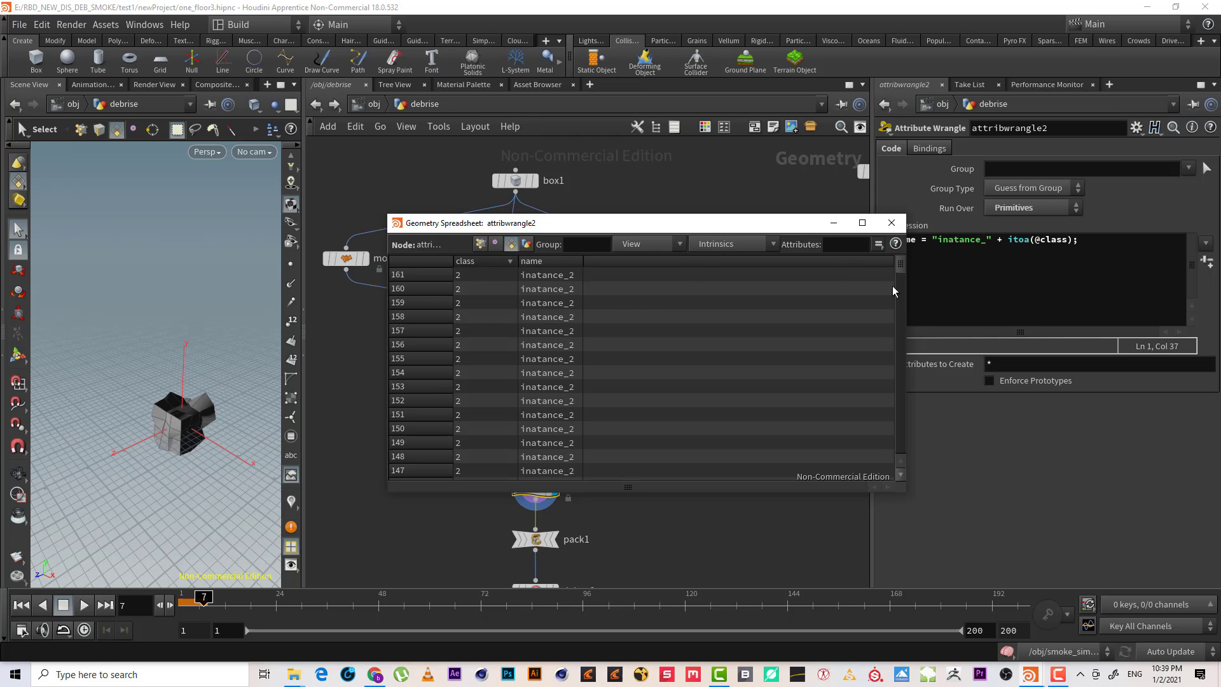
mouse_move(898, 267)
left_mouse_down()
mouse_move(909, 233)
mouse_move(888, 299)
mouse_move(897, 474)
mouse_move(915, 330)
mouse_move(903, 287)
left_mouse_up()
left_click(483, 259)
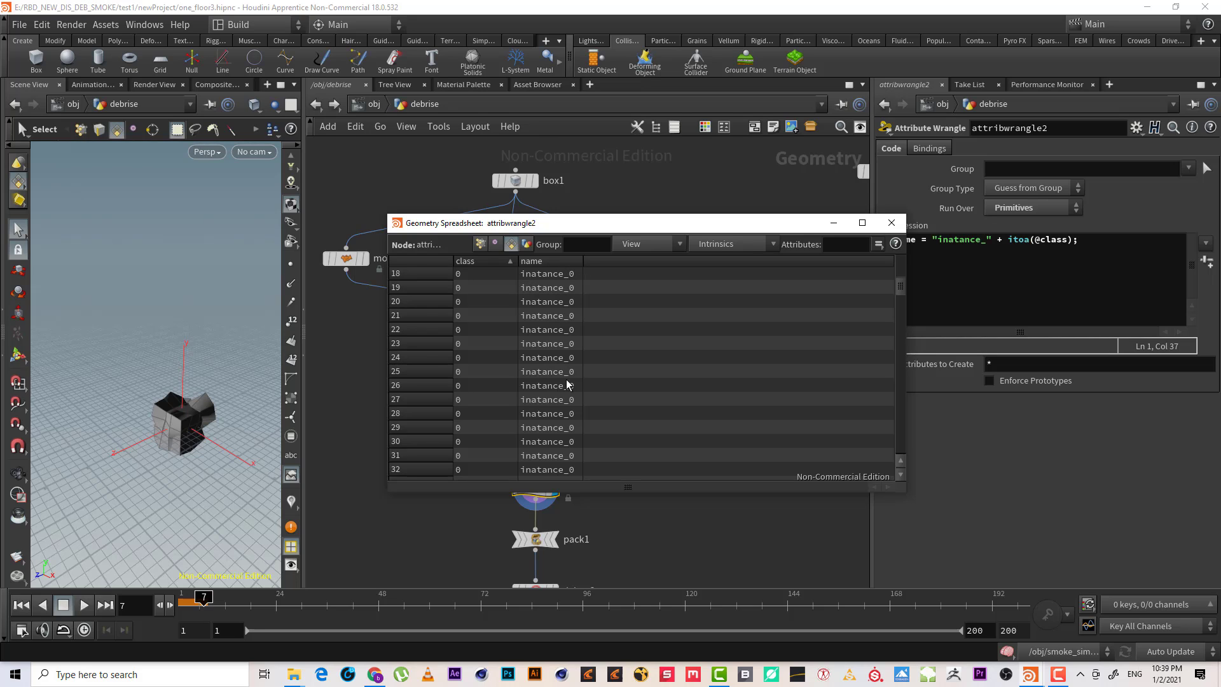
left_click_drag(900, 291, 880, 264)
left_click(892, 223)
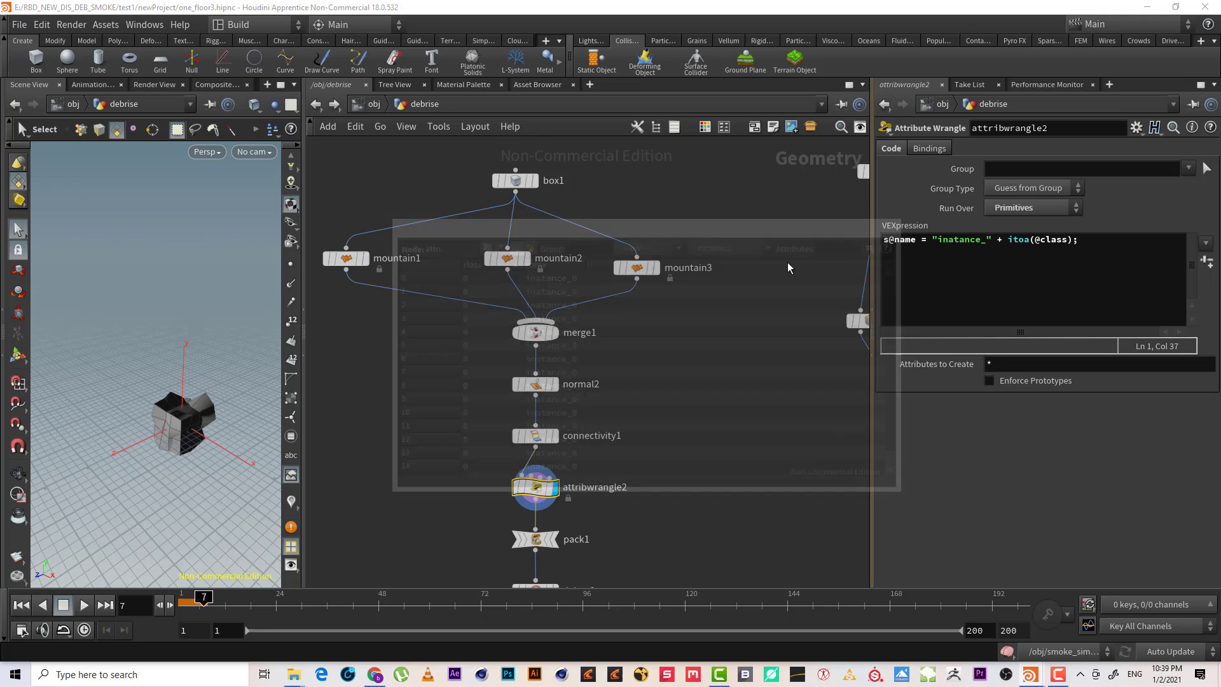
- Select pack1 and review its path attribute, name attribute and transferred attribute settings
middle_click_drag(693, 469, 704, 384)
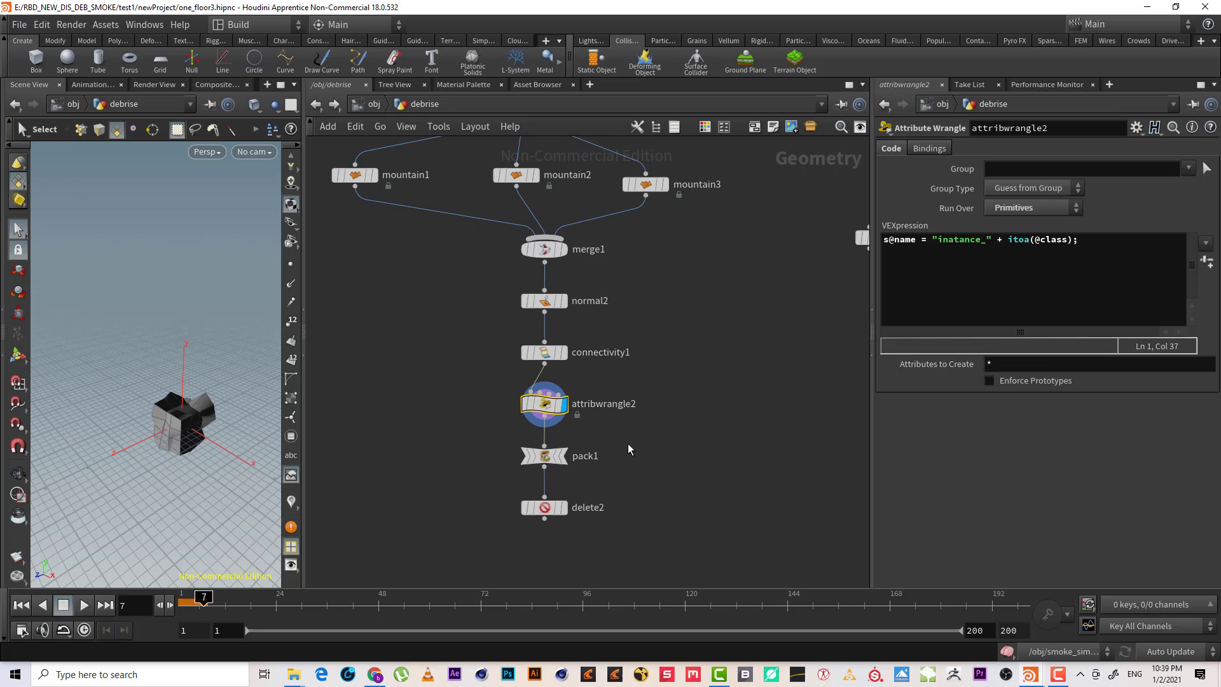
left_click_drag(628, 444, 470, 477)
middle_click_drag(630, 412, 559, 401)
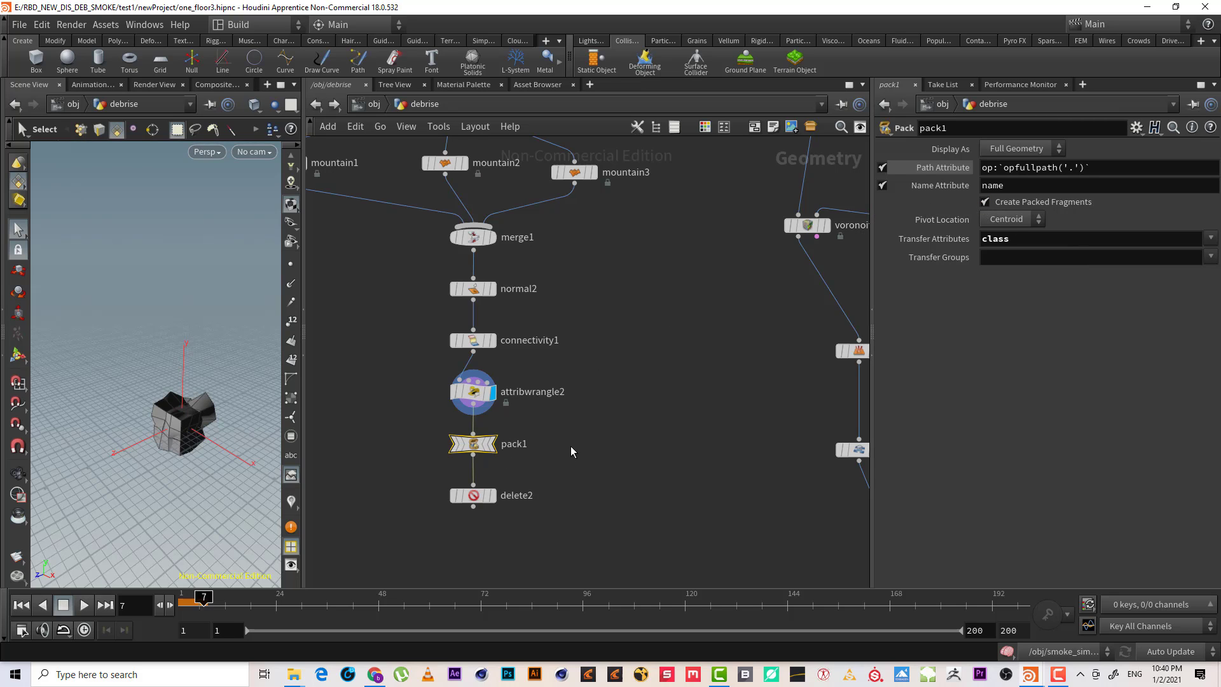
scroll(486, 444, "down", 3)
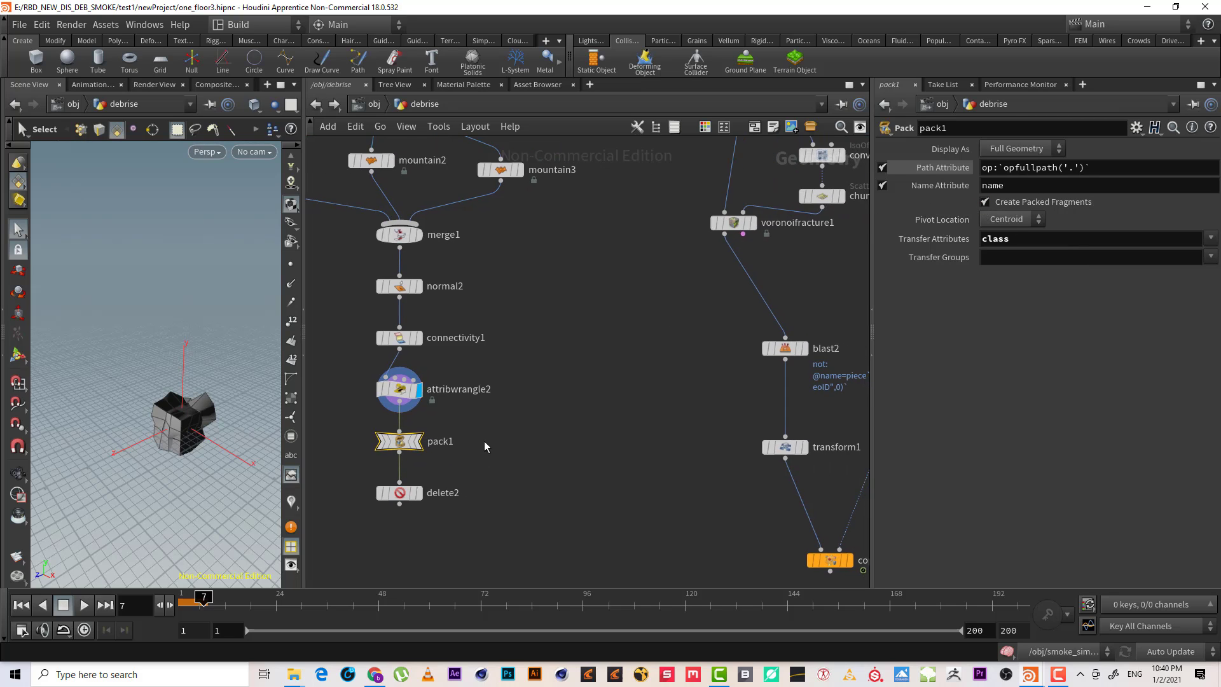
- Select delete2, widen the parameter area to read its Filter Expression, and undo the accidental key creation
left_click(434, 476)
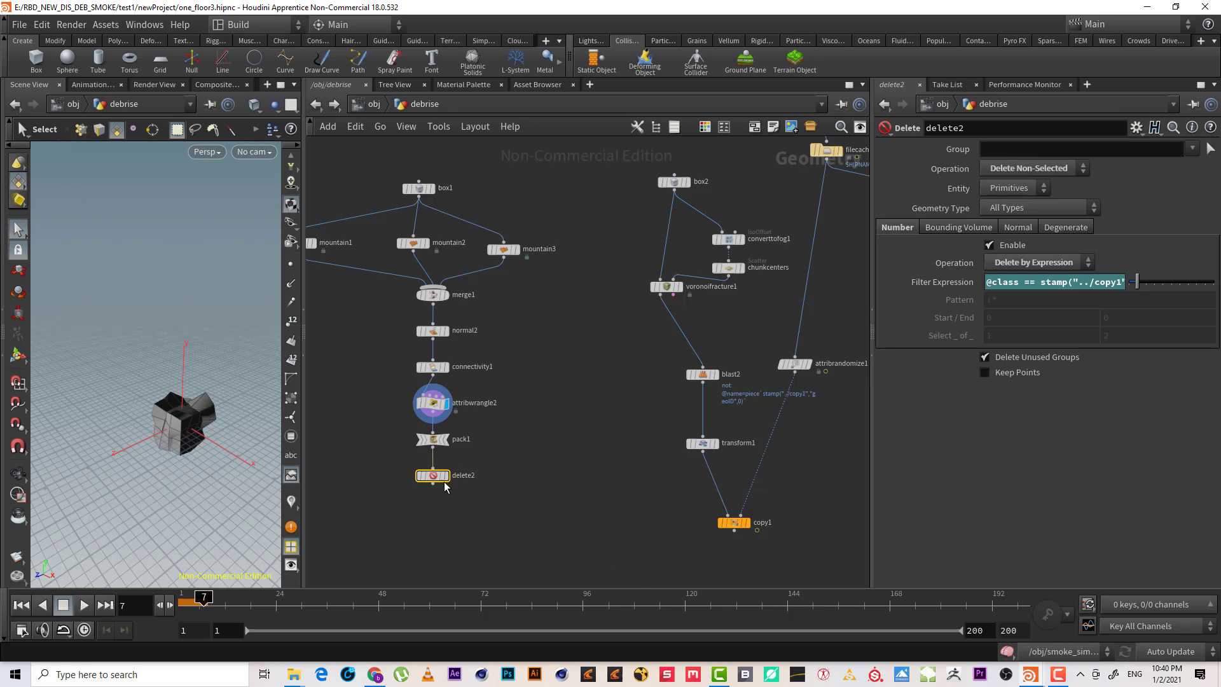
scroll(472, 496, "up", 2)
scroll(472, 496, "up", 2)
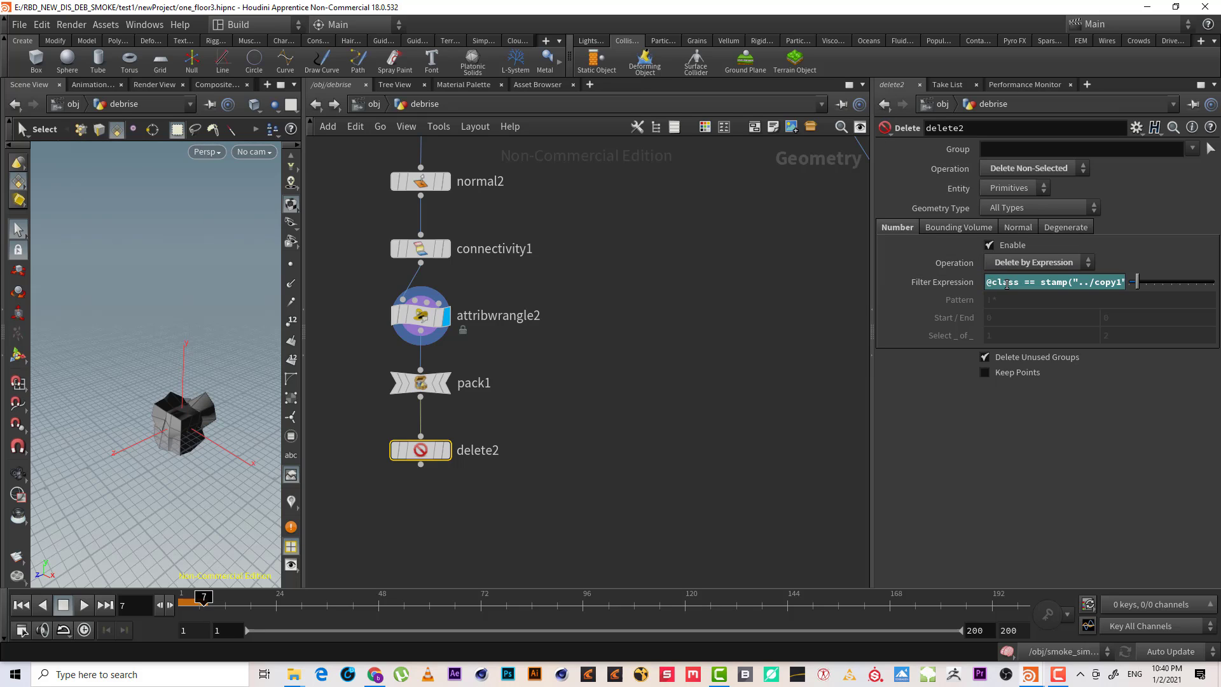
left_click_drag(986, 281, 1124, 282)
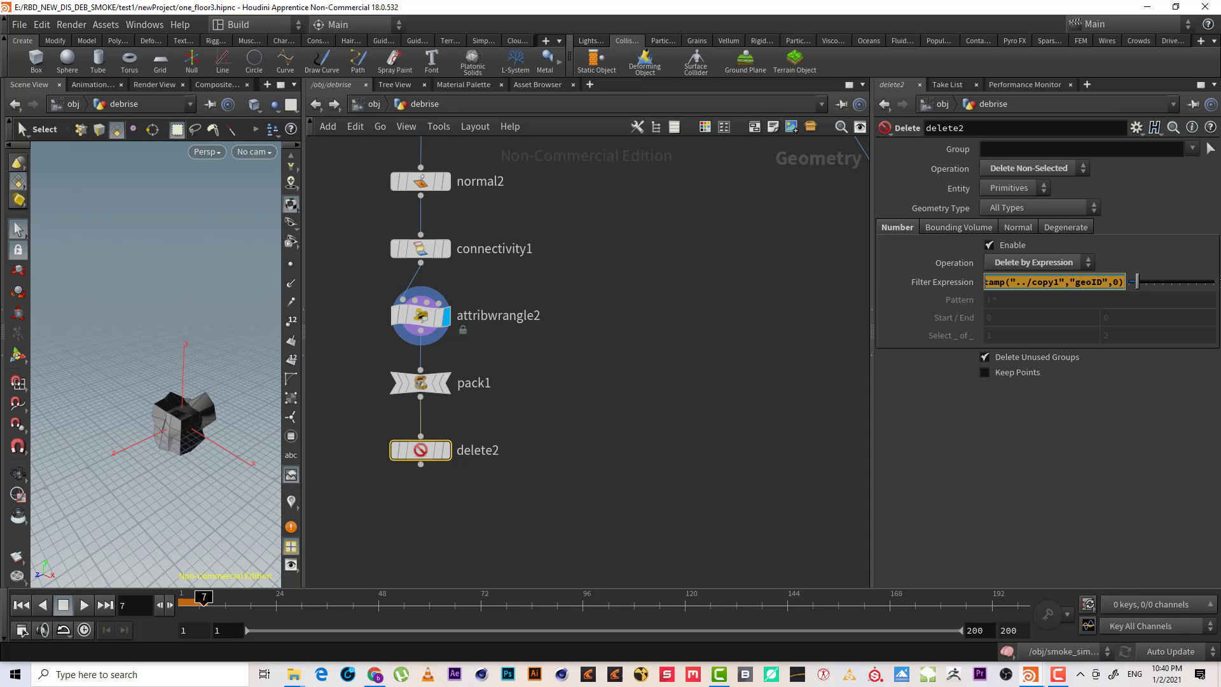
left_click_drag(1219, 283, 721, 264)
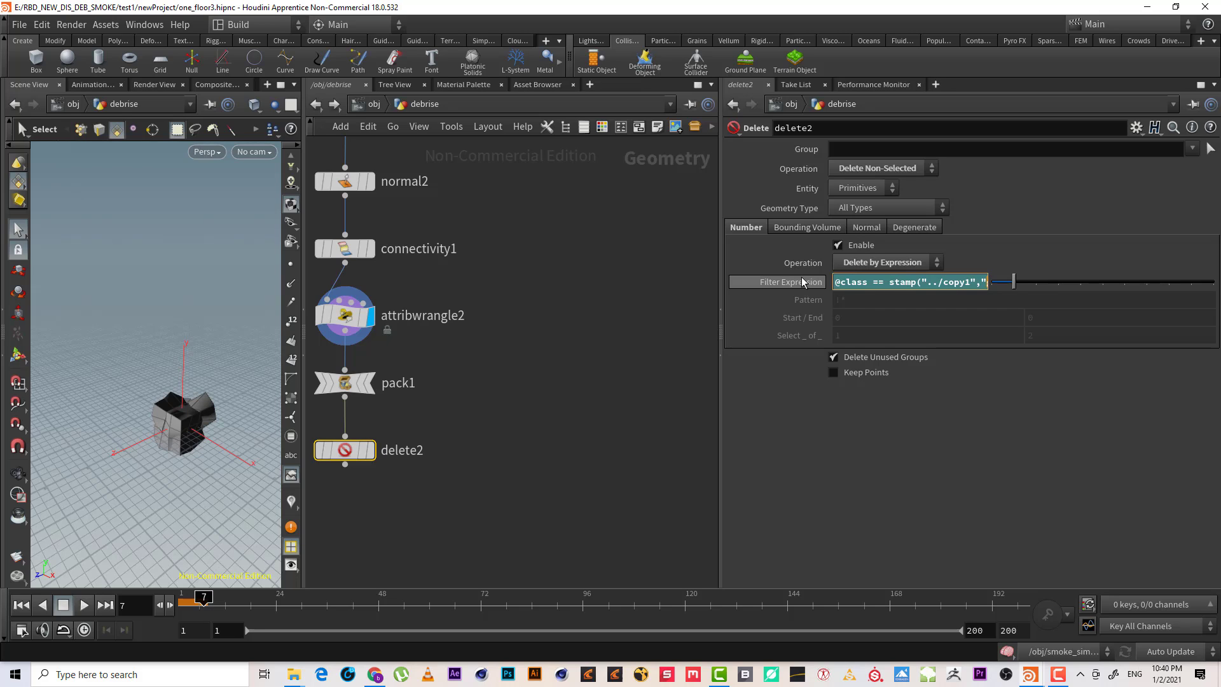
key("ctrl+z")
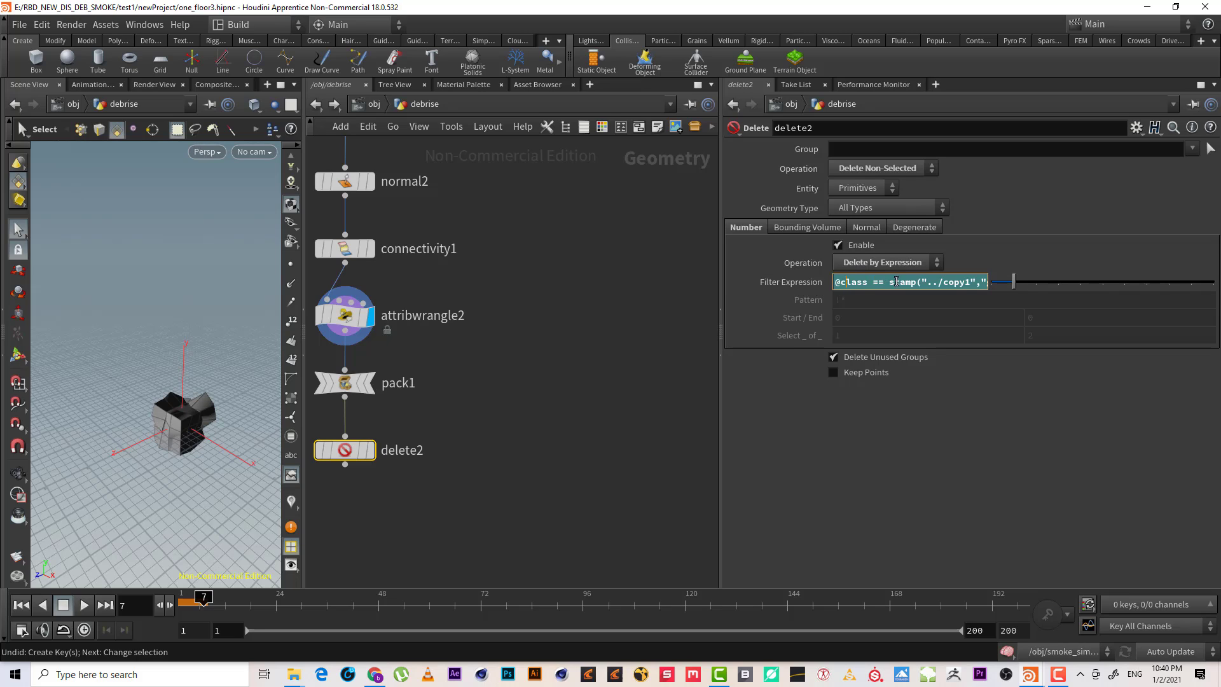
left_click_drag(896, 281, 1089, 290)
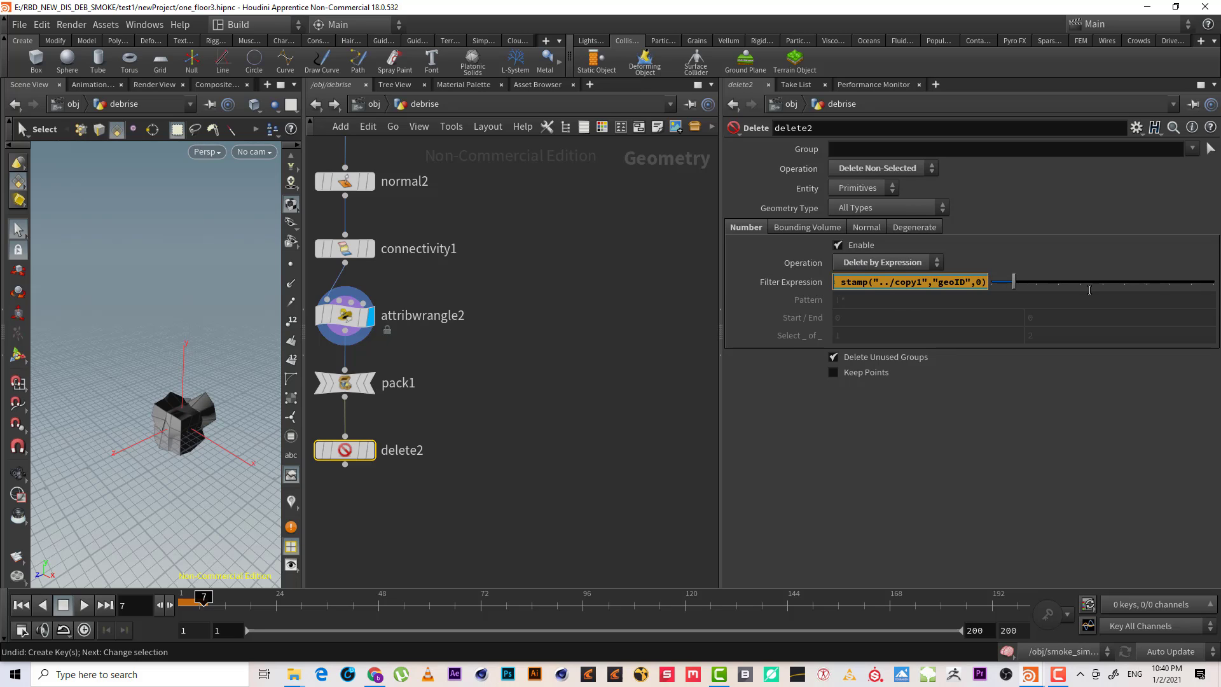
left_click(520, 375)
left_click_drag(850, 286, 753, 285)
left_click(837, 281)
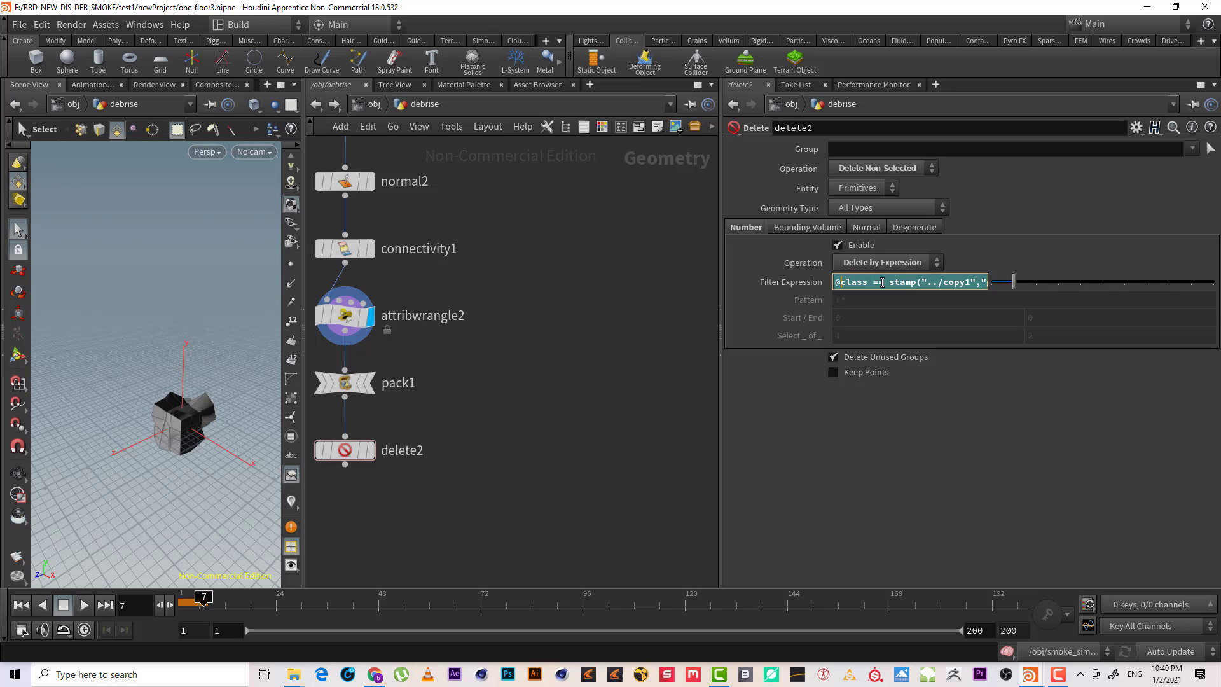
mouse_move(889, 283)
left_mouse_down()
mouse_move(978, 282)
mouse_move(877, 282)
left_mouse_up()
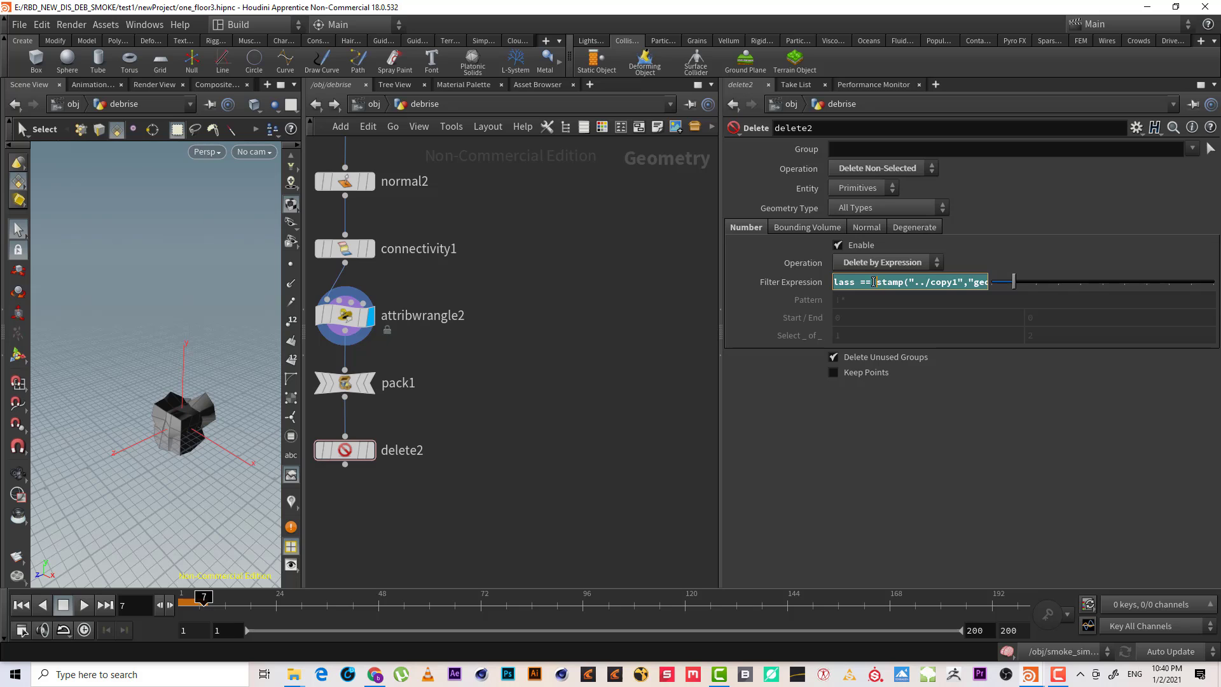
middle_click_drag(469, 356, 509, 379)
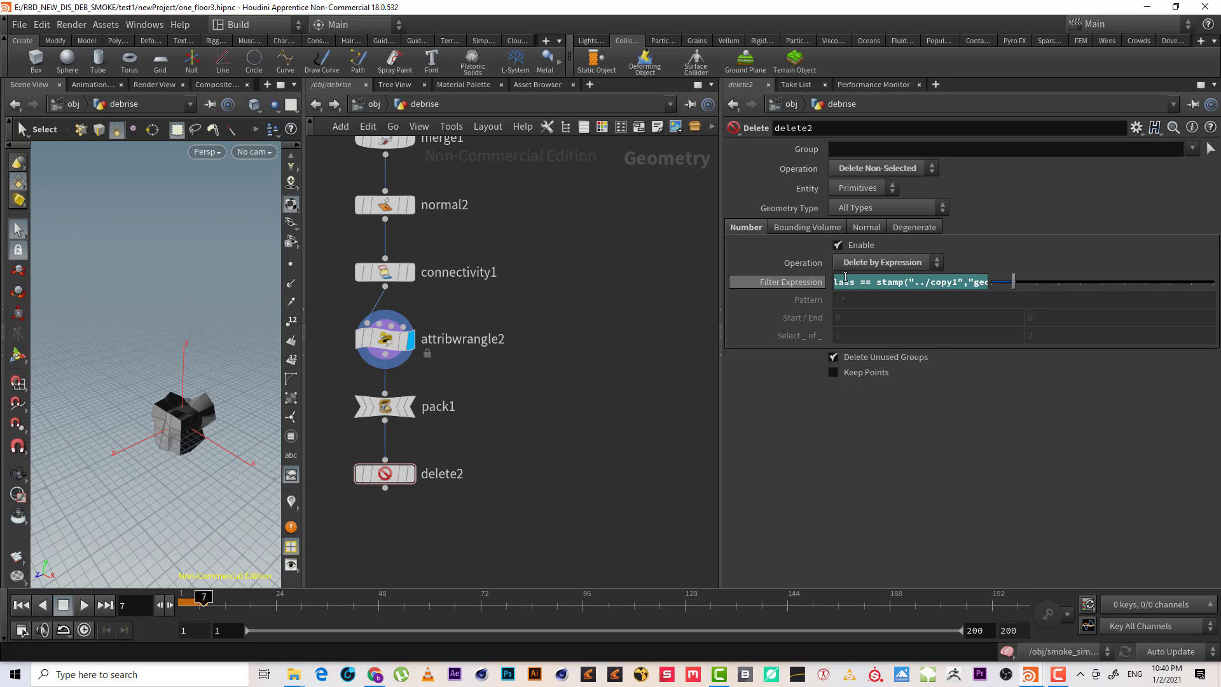
left_click_drag(855, 281, 800, 281)
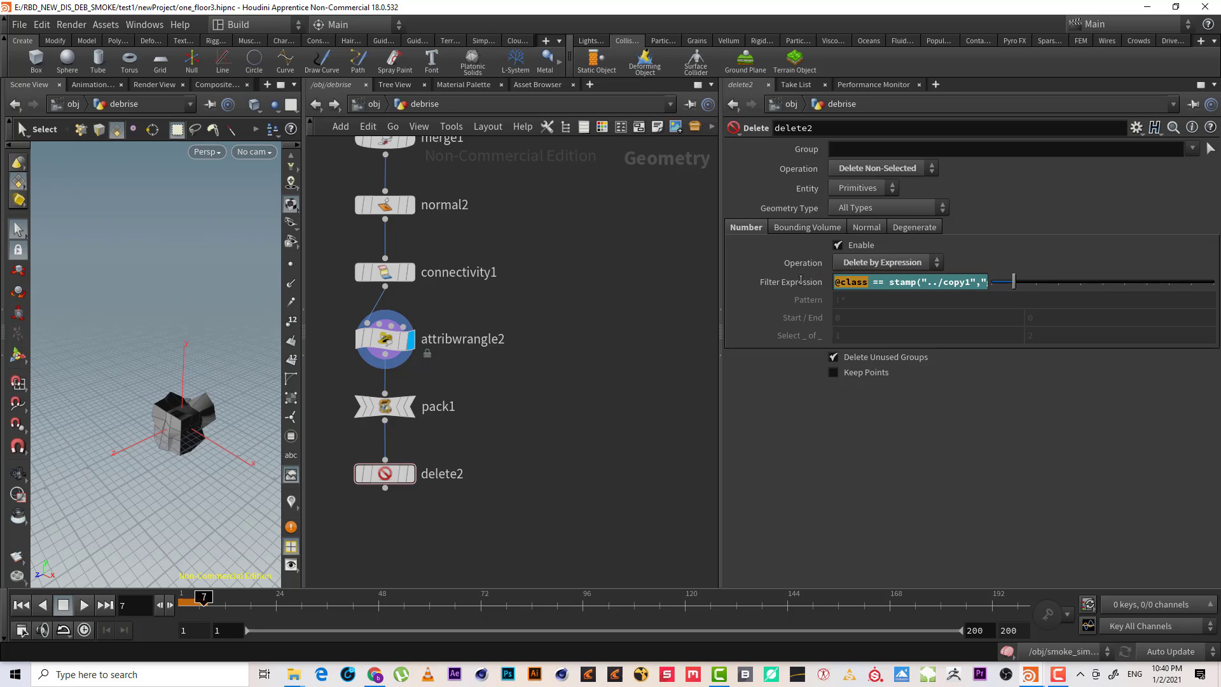
left_click_drag(885, 281, 894, 282)
left_click(909, 282)
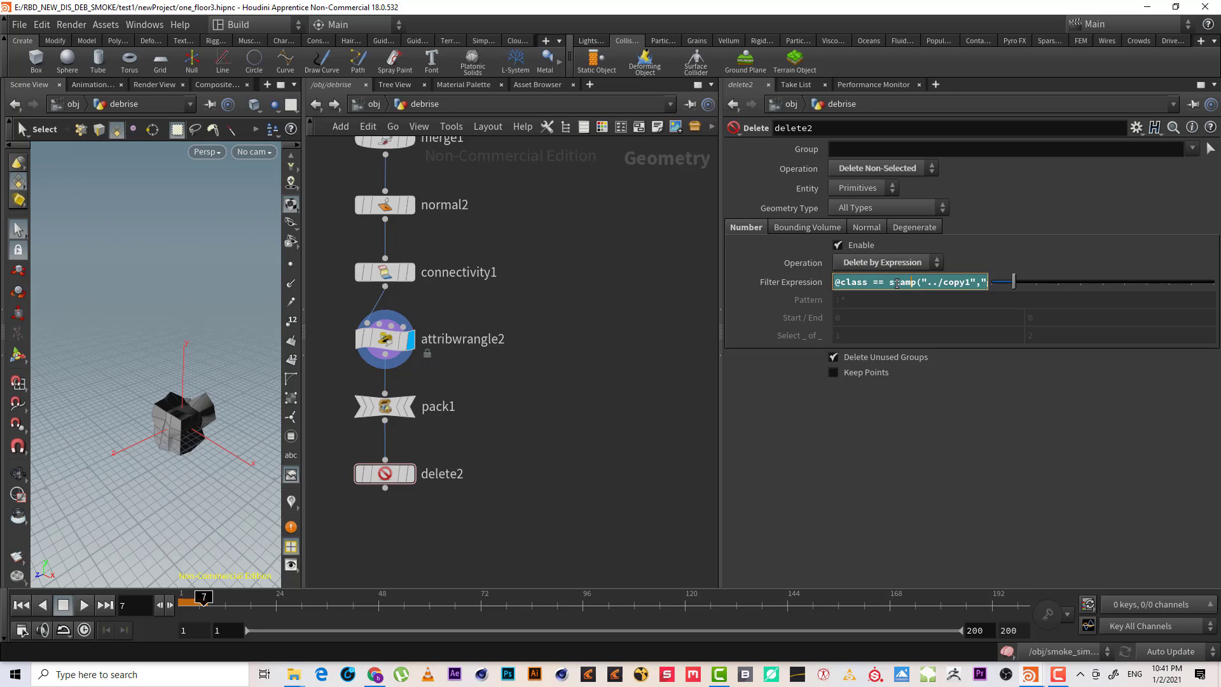
left_click_drag(890, 284, 1048, 282)
left_click_drag(972, 278, 996, 287)
left_click(852, 287)
left_click_drag(842, 283, 868, 283)
- Select copy1 and review its geoID stamp variable with the value $ID % 10
scroll(471, 401, "down", 3)
middle_click_drag(538, 435, 457, 434)
left_click_drag(495, 498, 657, 428)
middle_click_drag(504, 441, 596, 433)
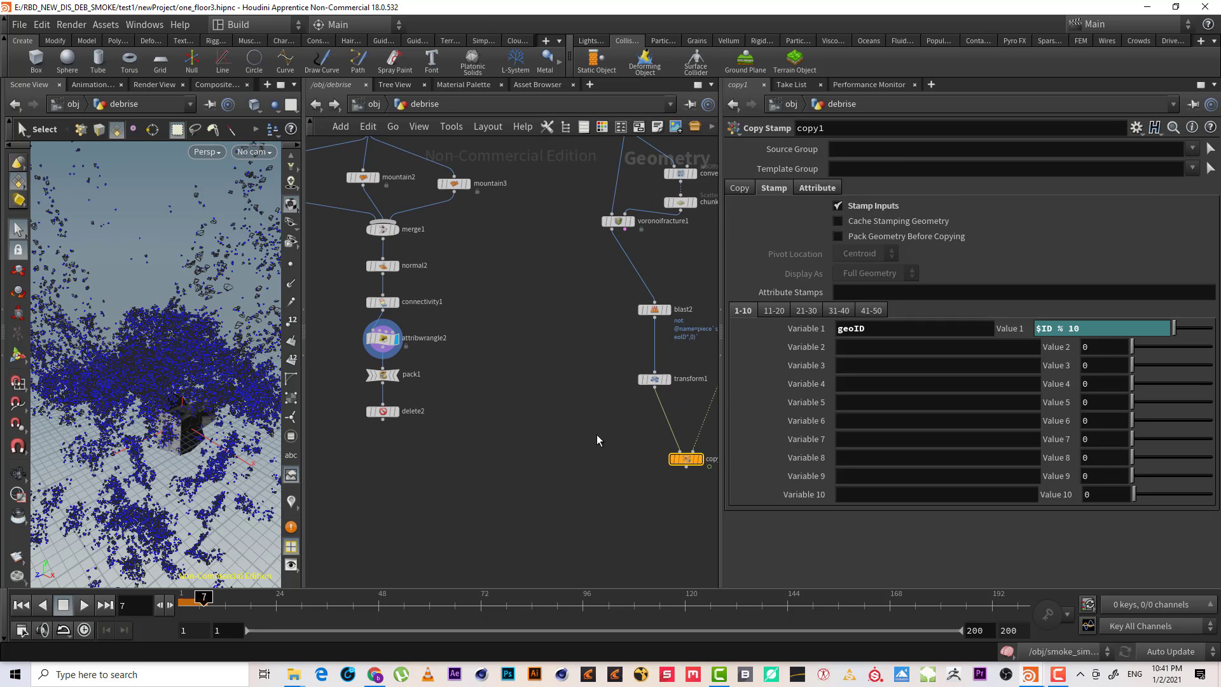
- Move copy1 further down the network and add a Switch node between the delete2 and transform1 branches
left_click_drag(686, 458, 670, 492)
key("Tab")
type("swi")
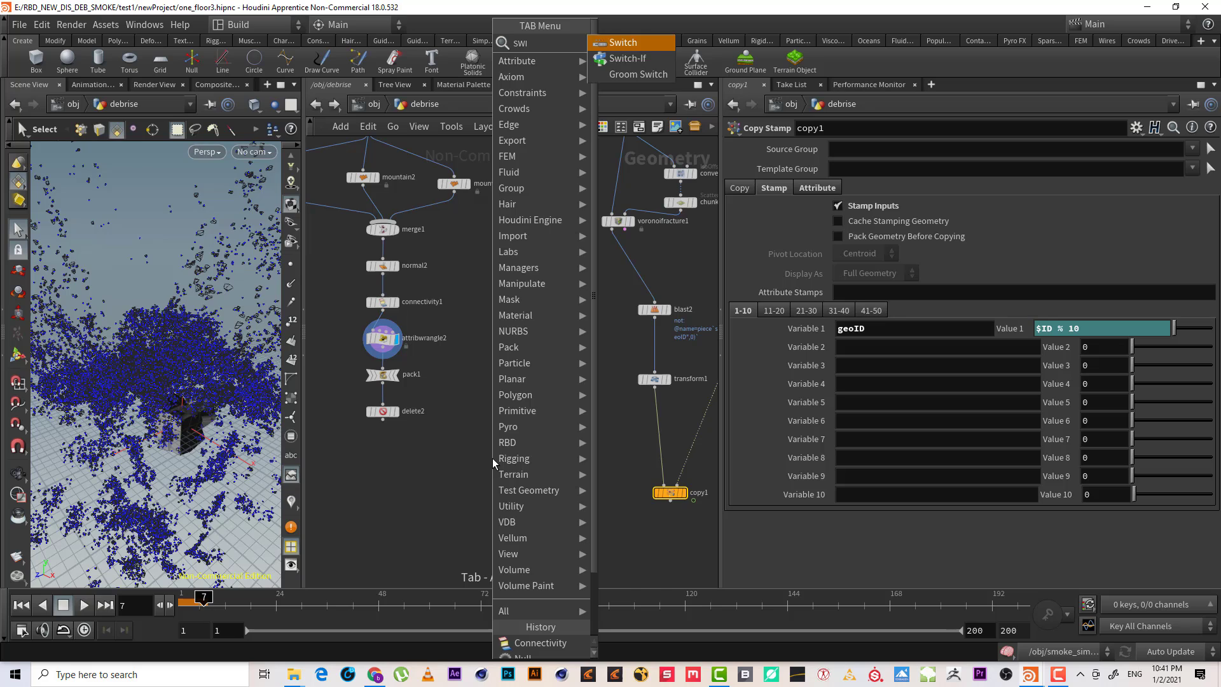
key("Return")
left_click(492, 458)
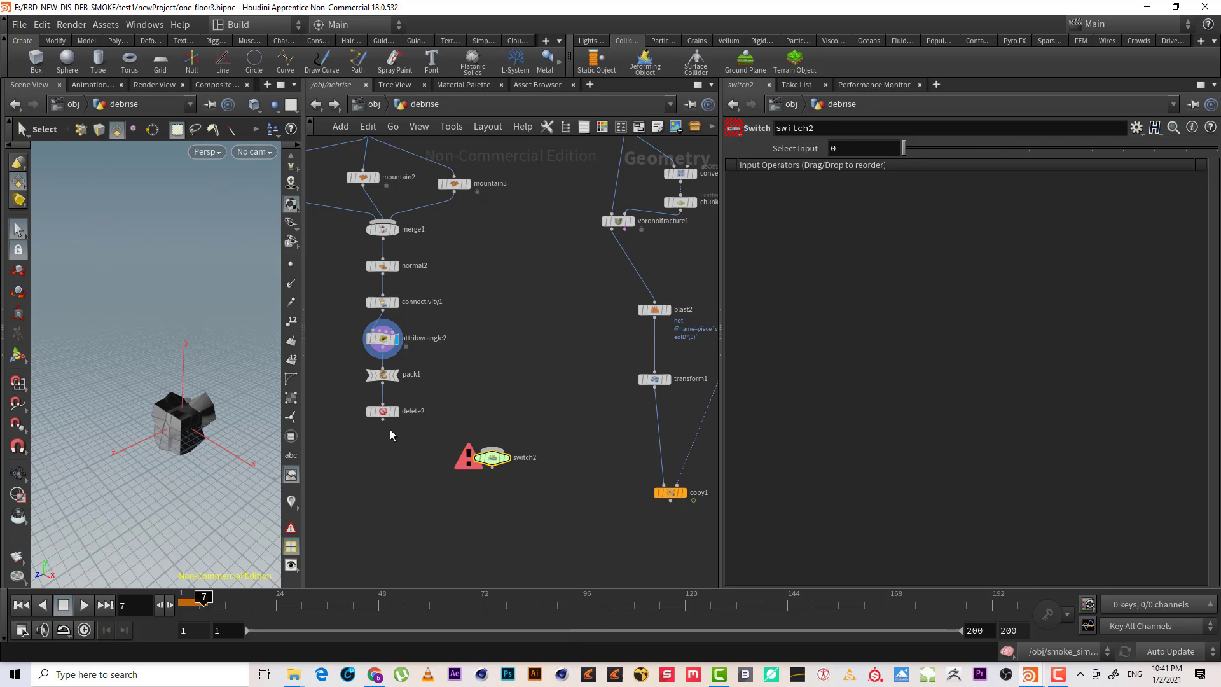
- Wire delete2 and transform1 into the new Switch in that order and connect its output to copy1's first input
left_click_drag(383, 419, 493, 447)
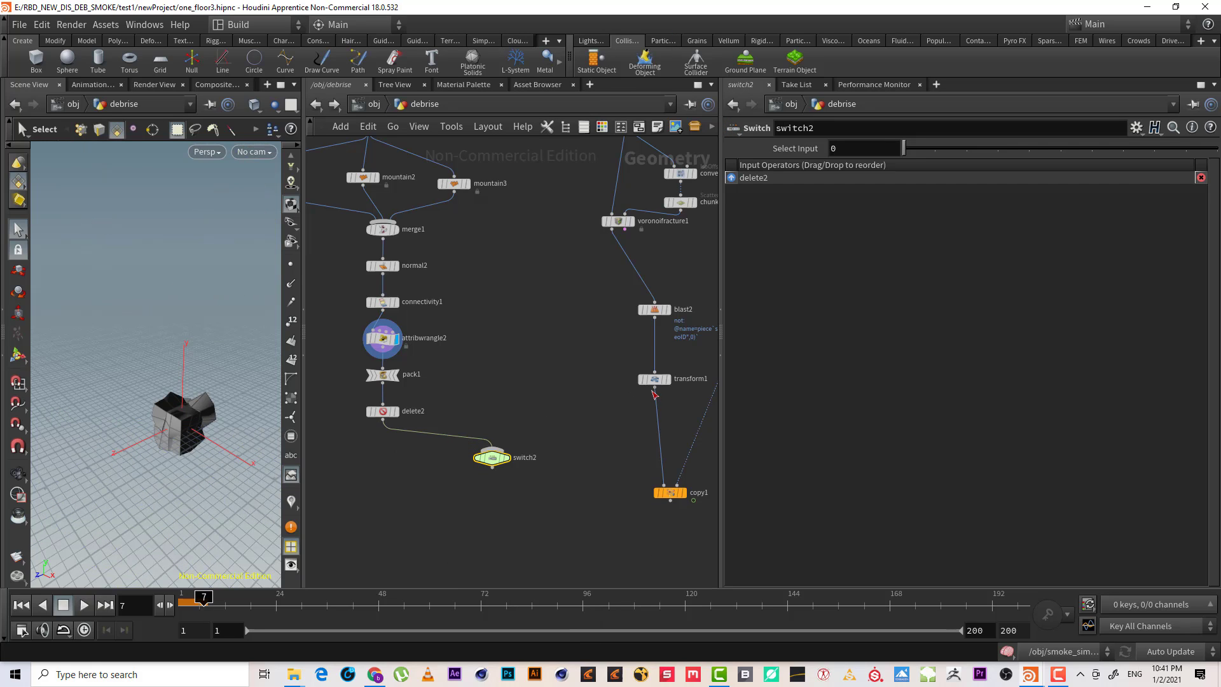
left_click(653, 388)
left_click(492, 459)
left_click(492, 469)
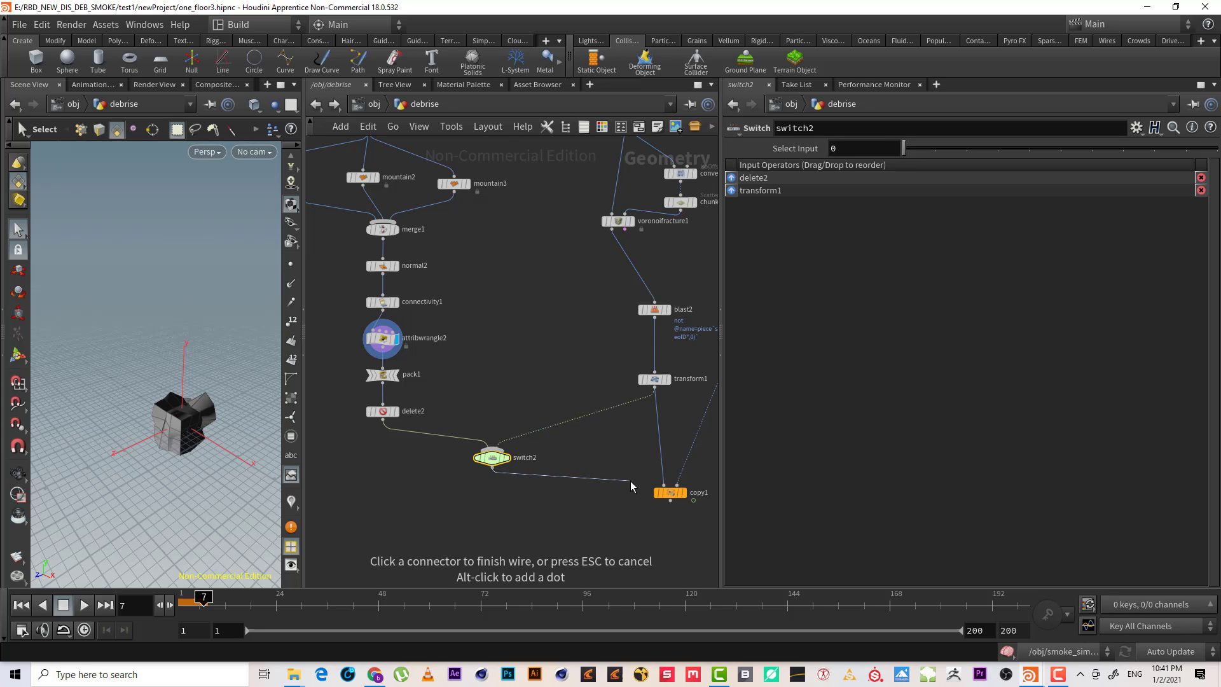
left_click(663, 485)
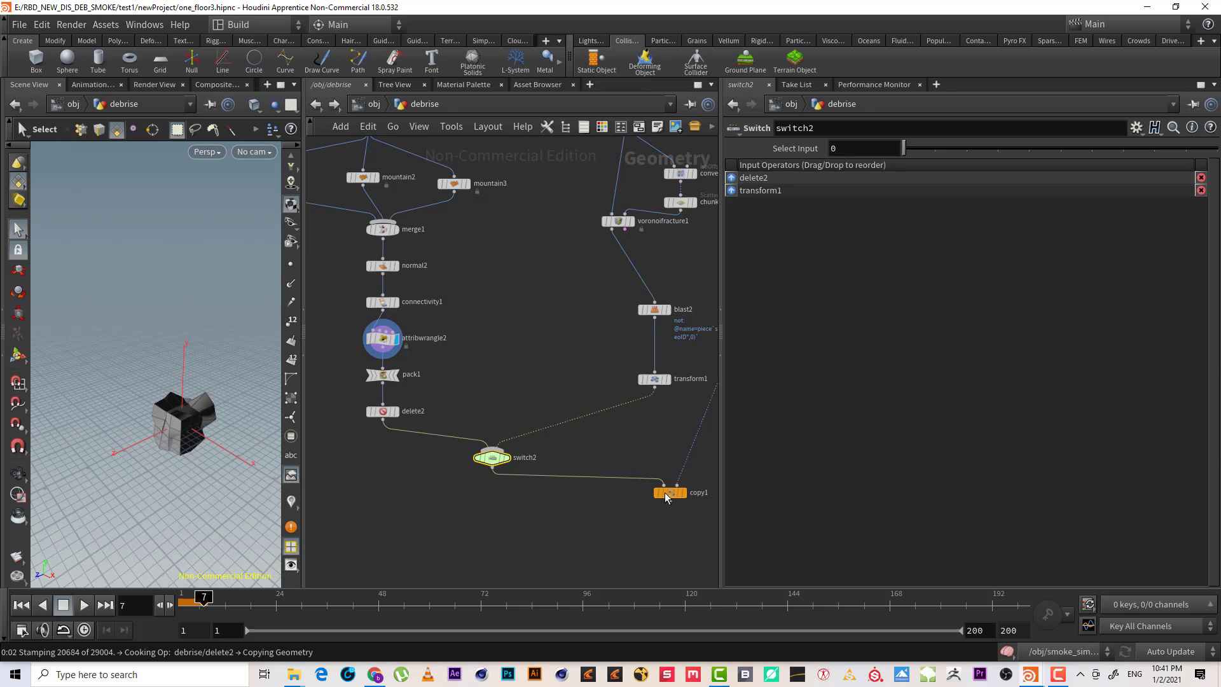
- Display copy1 and examine the box-based rock pieces copied onto the debris points up close
left_click(665, 492)
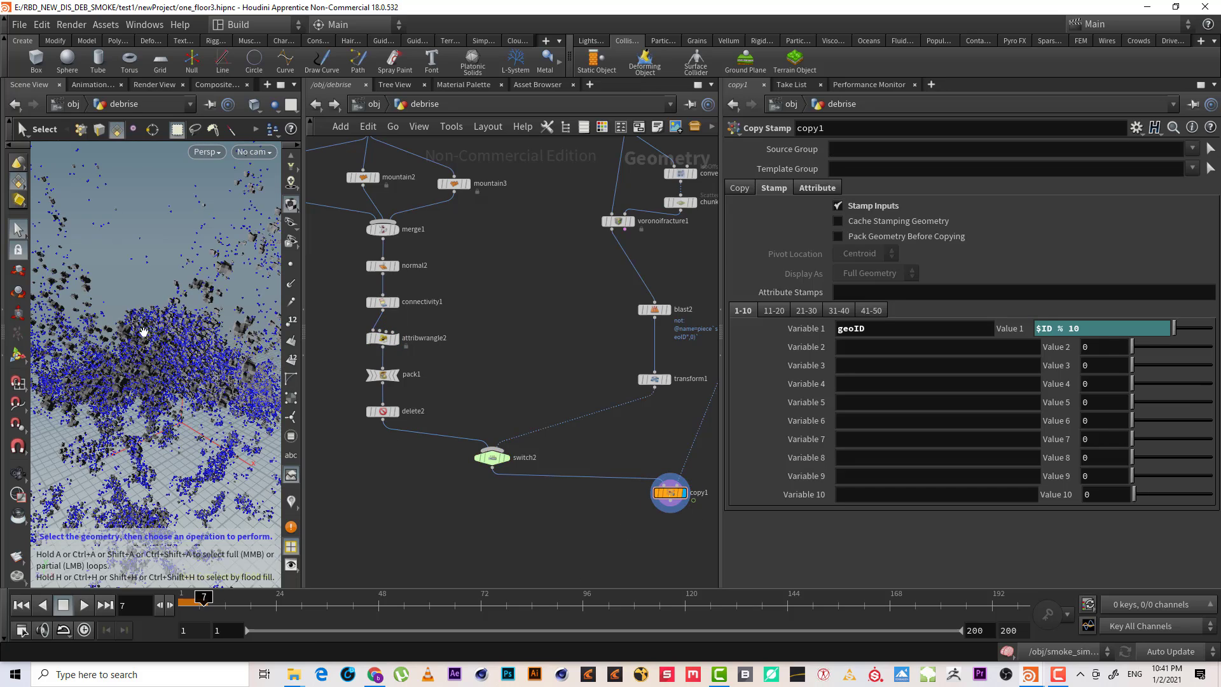
right_click_drag(143, 331, 212, 331, "alt")
left_click_drag(654, 536, 677, 484)
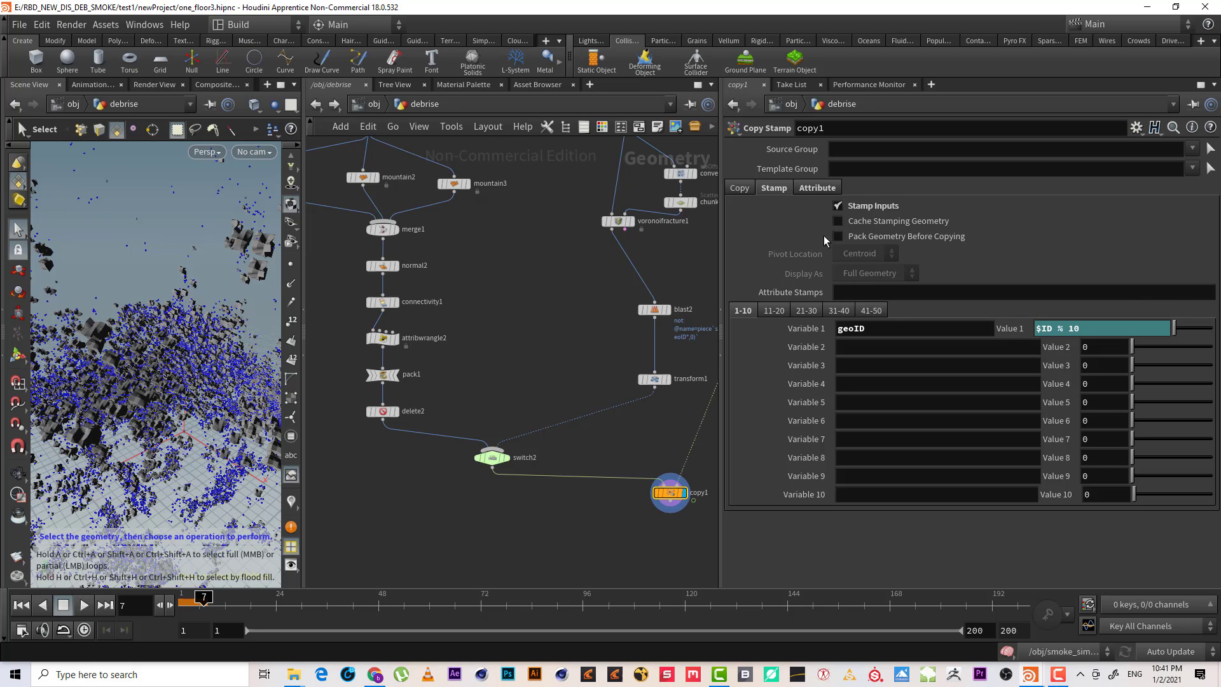
scroll(674, 509, "up", 3)
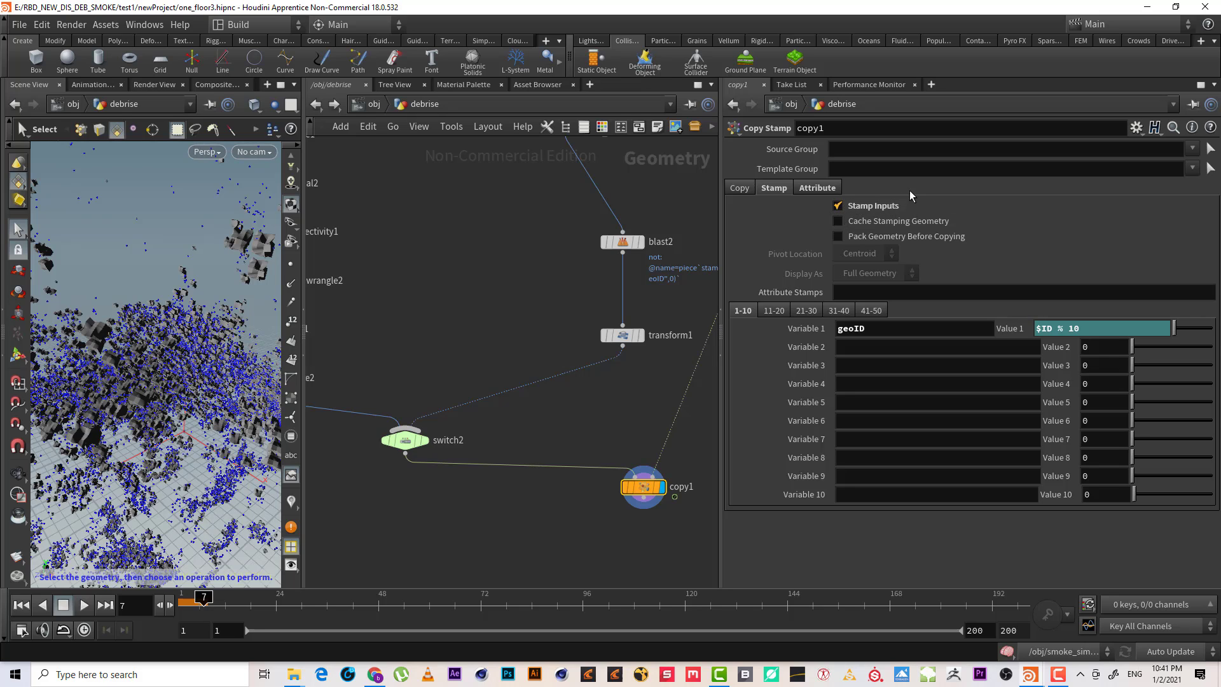
- Set copy1's geoID stamp value to $ID % 3 and view the updated debris copies
left_click(1063, 331)
middle_click_drag(605, 400, 657, 417)
scroll(652, 422, "down", 2)
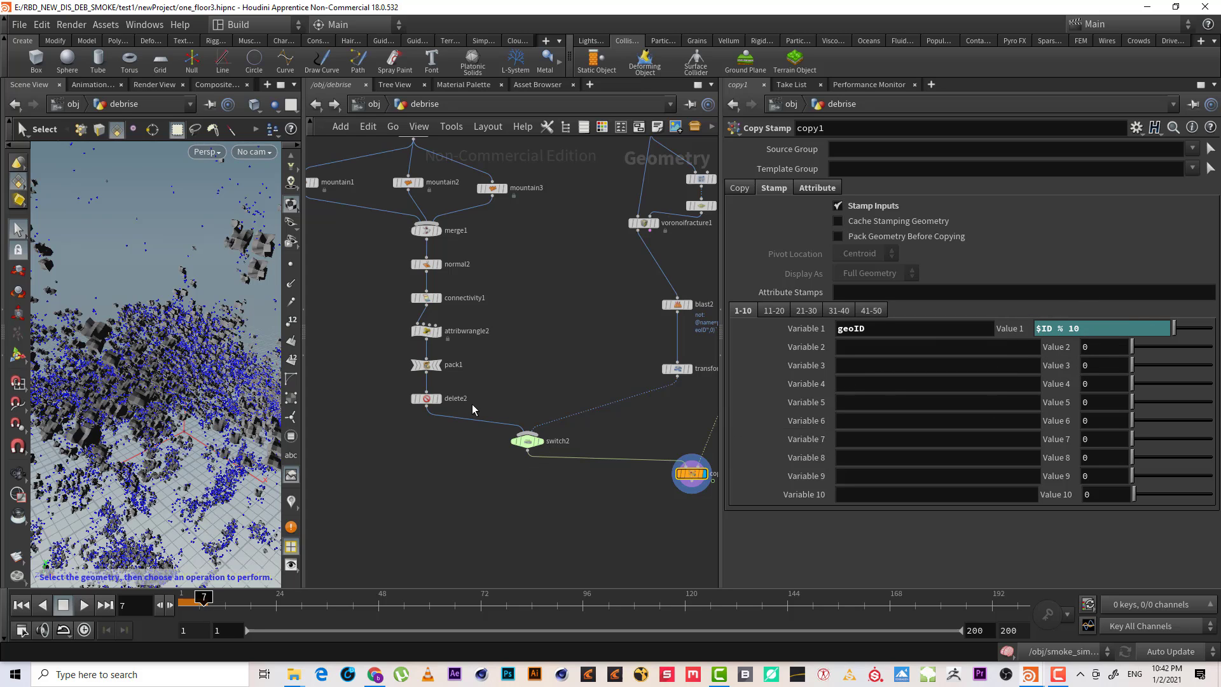
scroll(477, 400, "up", 3)
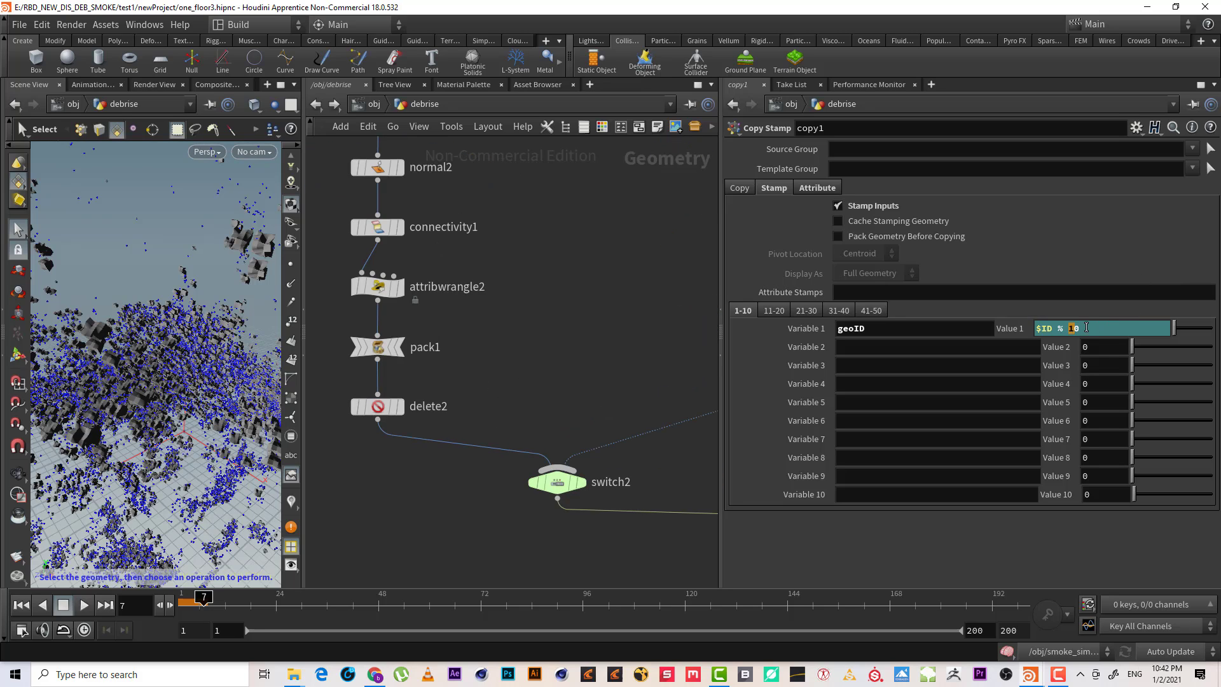
key("BackSpace")
key("BackSpace")
type("3")
key("Return")
key("Escape")
left_click_drag(109, 365, 191, 388)
right_click_drag(190, 388, 157, 370)
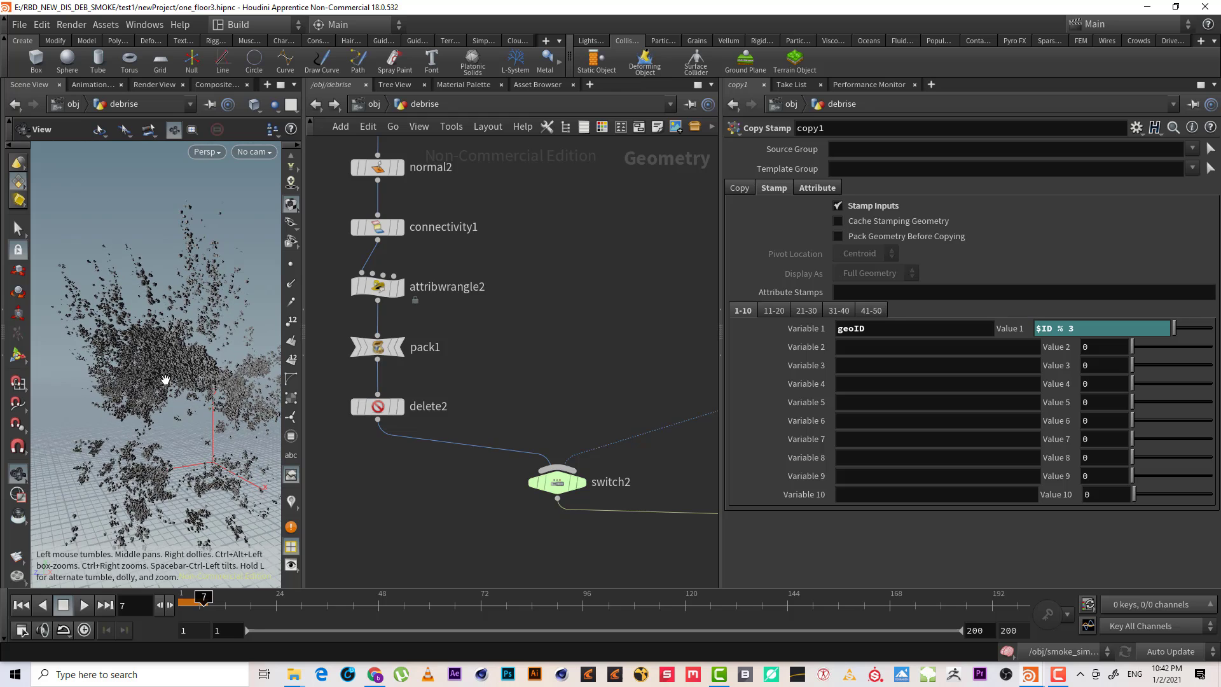
- Review copy1's geoID stamp variable and how delete2's filter expression stamp("../copy1","geoID",0) references it
middle_click_drag(558, 321, 687, 452)
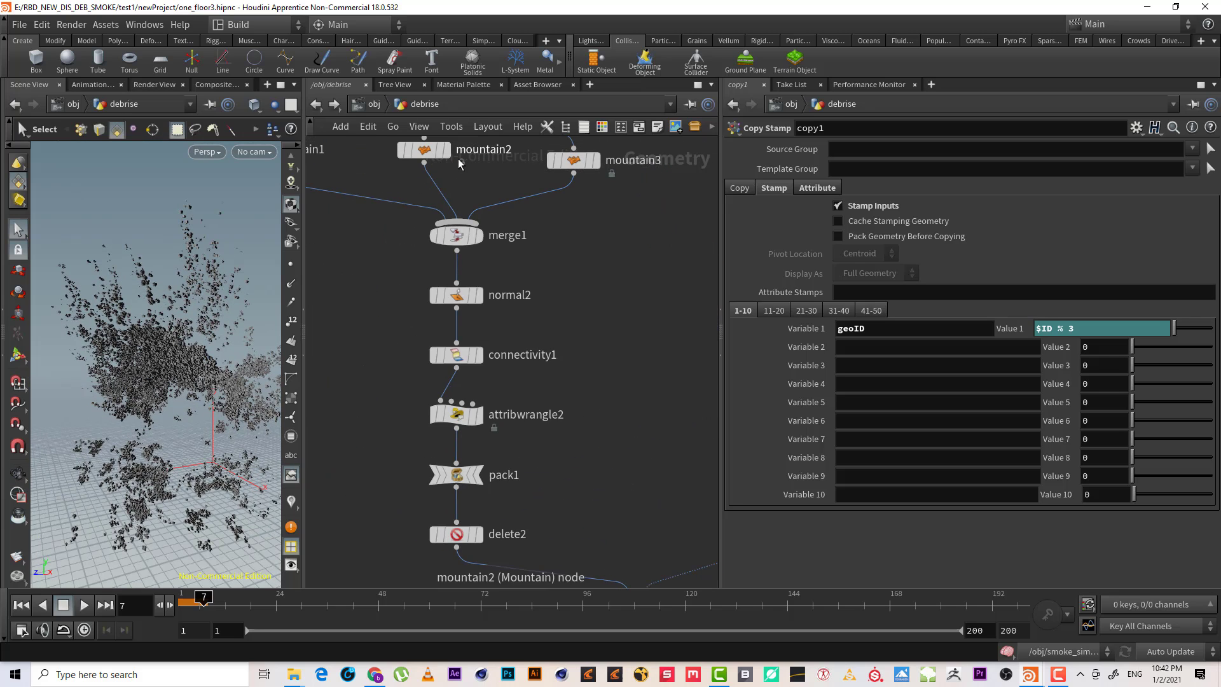
middle_click_drag(605, 337, 556, 315)
double_click(852, 328)
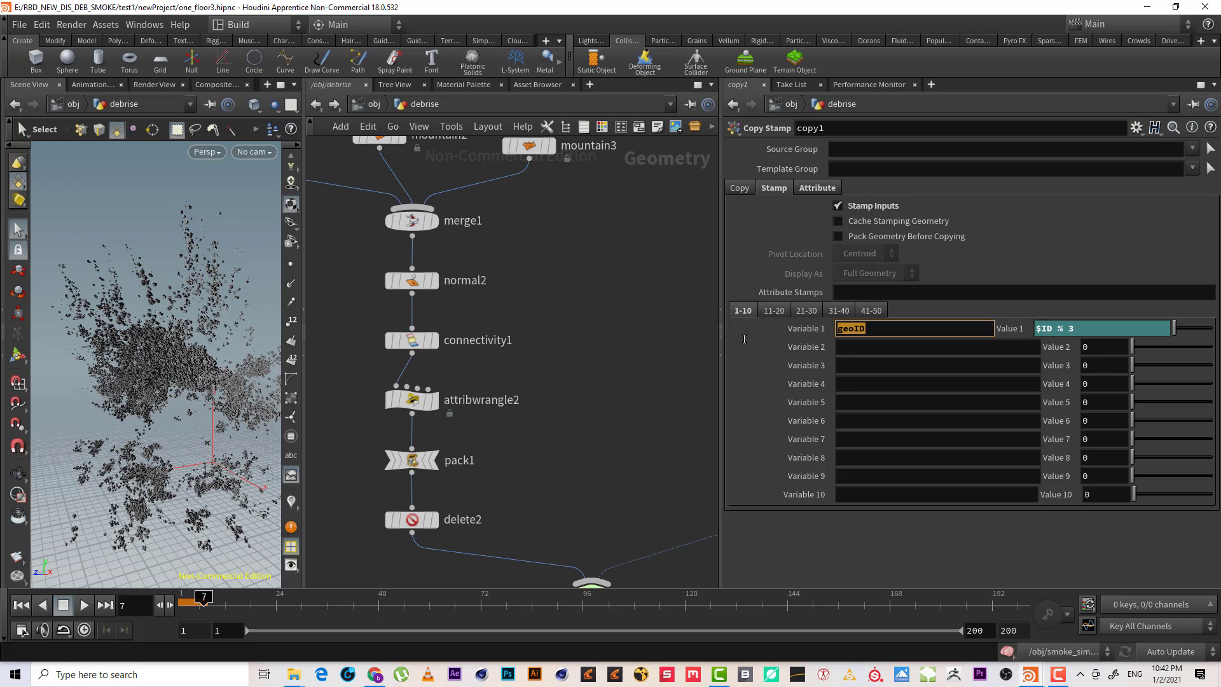
left_click_drag(587, 517, 371, 552)
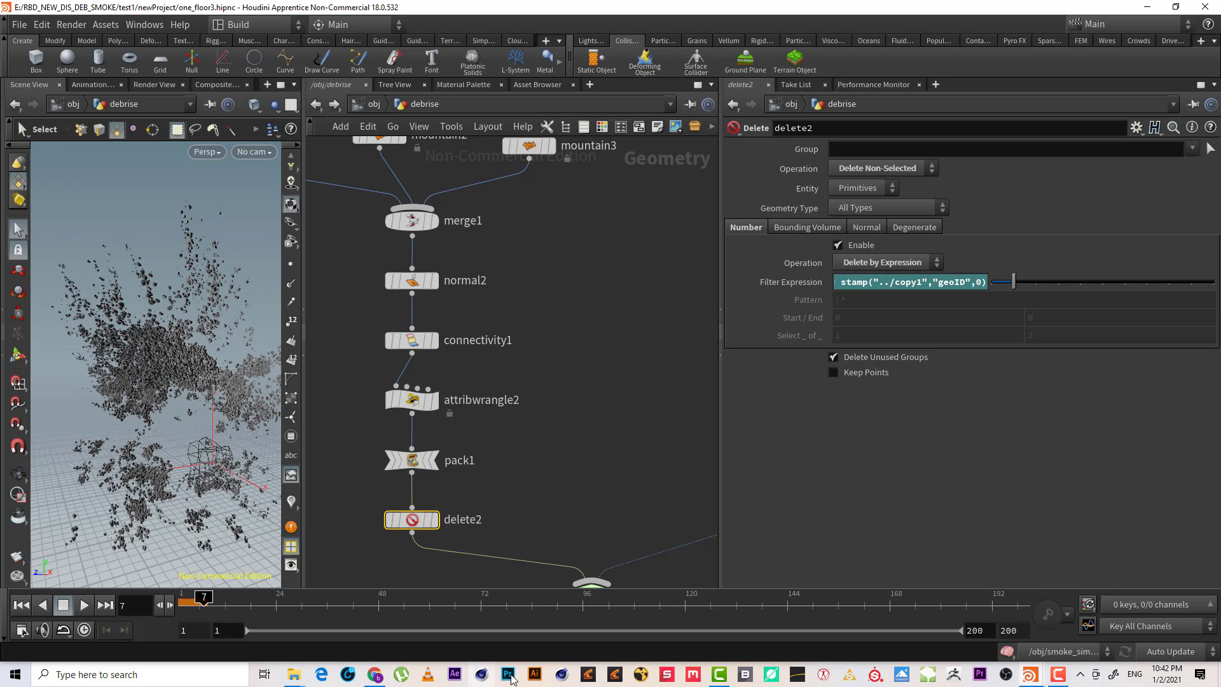
scroll(496, 420, "down", 4)
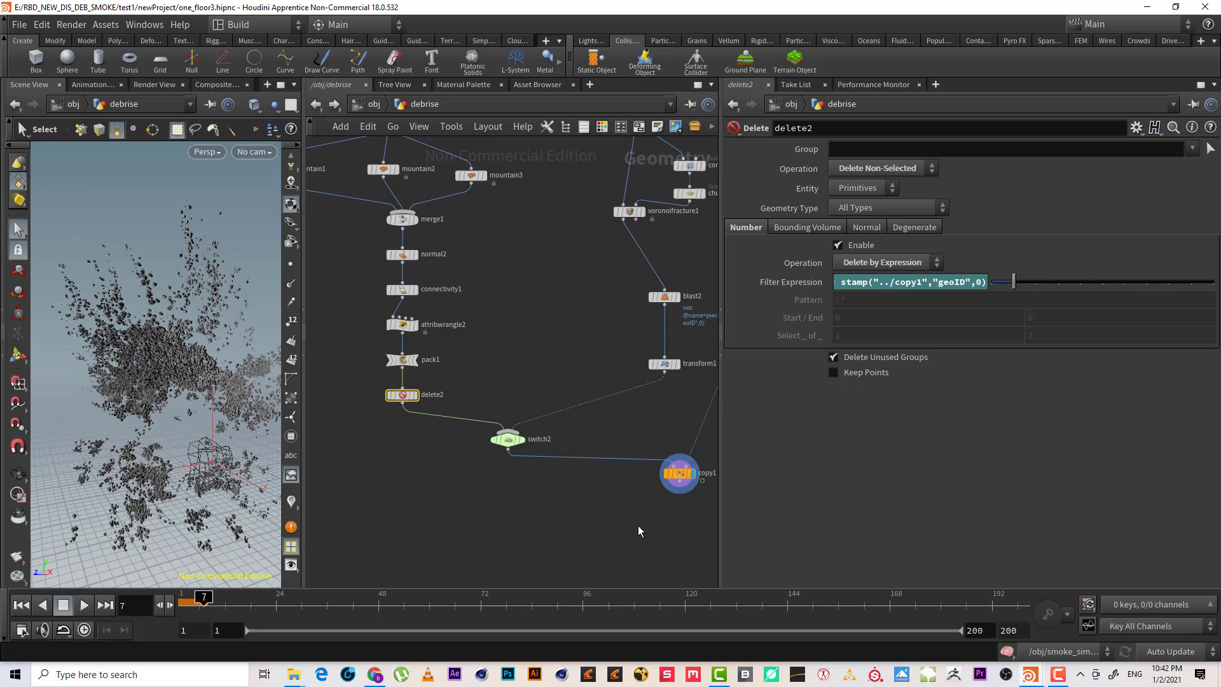
left_click_drag(637, 520, 702, 459)
left_click_drag(429, 457, 399, 370)
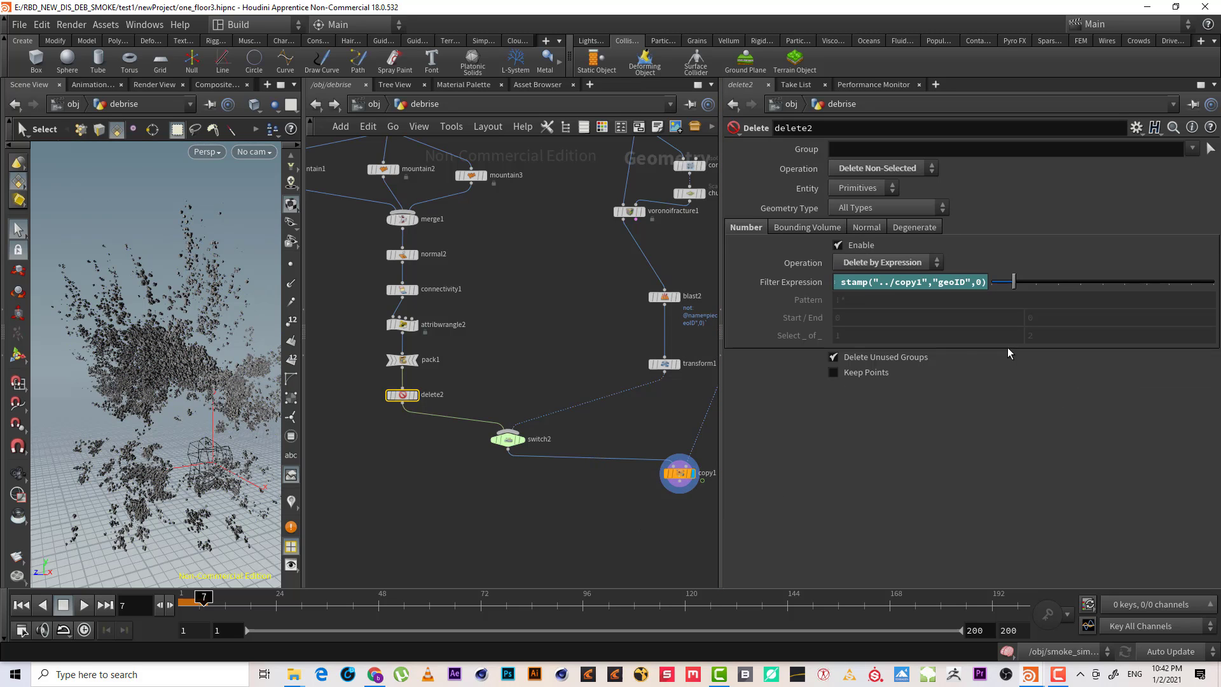
left_click(932, 283)
left_click(934, 281)
left_click_drag(940, 282, 971, 284)
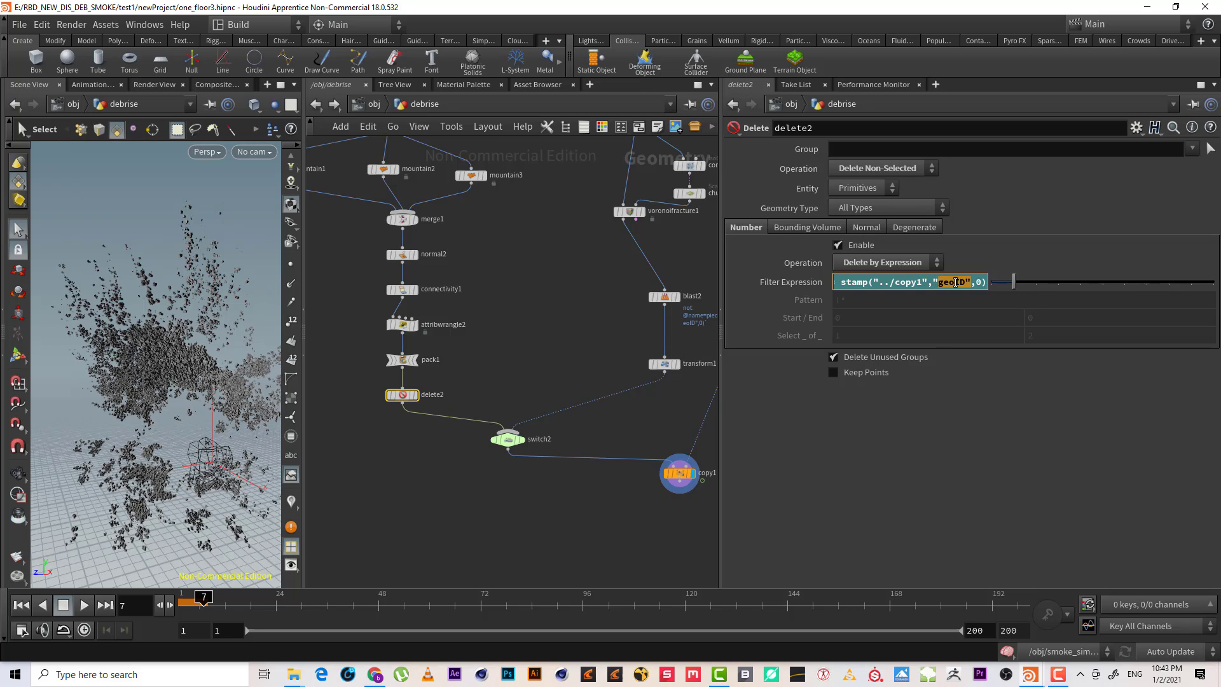
left_click(981, 284)
double_click(977, 284)
left_click(597, 558)
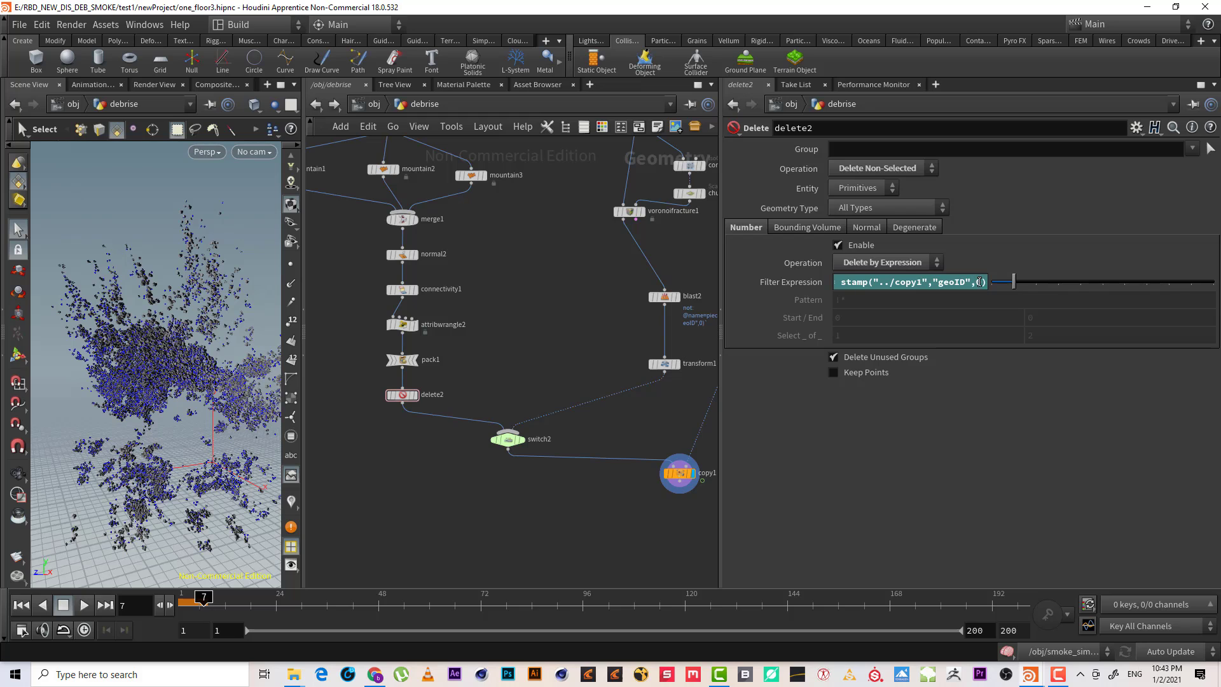
- Select attribrandomize1 and set the maximum pscale value to 0.02
mouse_move(635, 431)
middle_mouse_down()
mouse_move(599, 436)
mouse_move(638, 446)
middle_mouse_up()
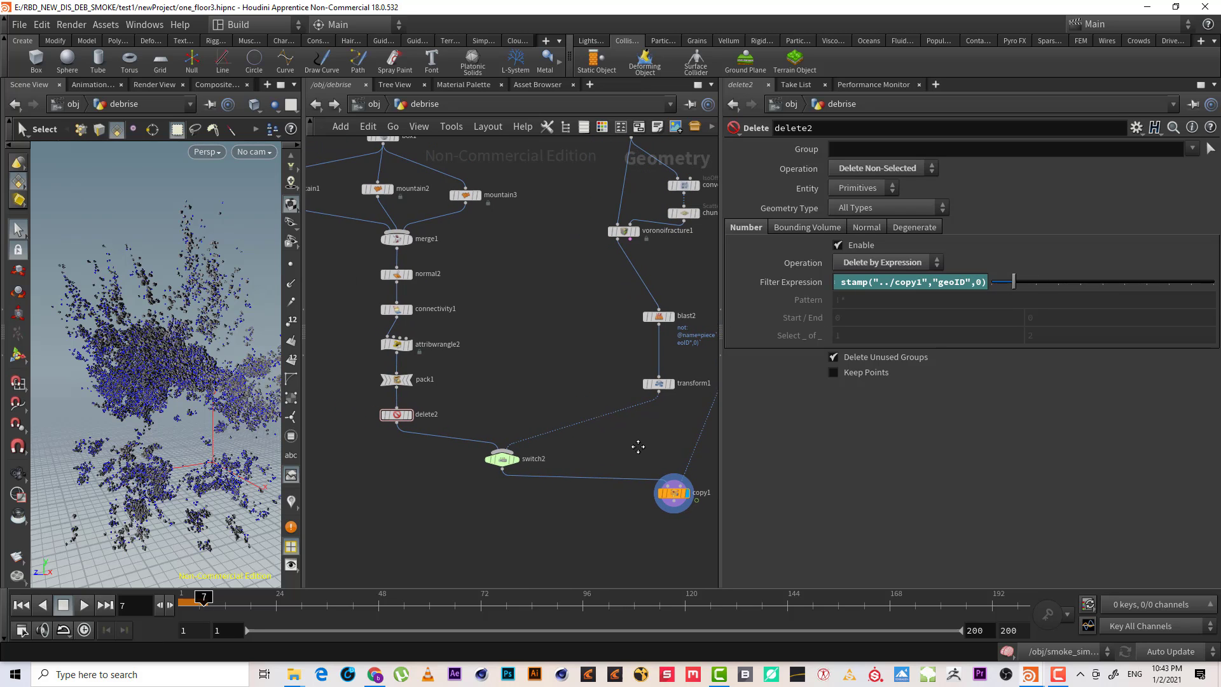
mouse_move(664, 342)
middle_mouse_down()
mouse_move(534, 365)
mouse_move(549, 367)
middle_mouse_up()
left_click_drag(706, 373, 598, 283)
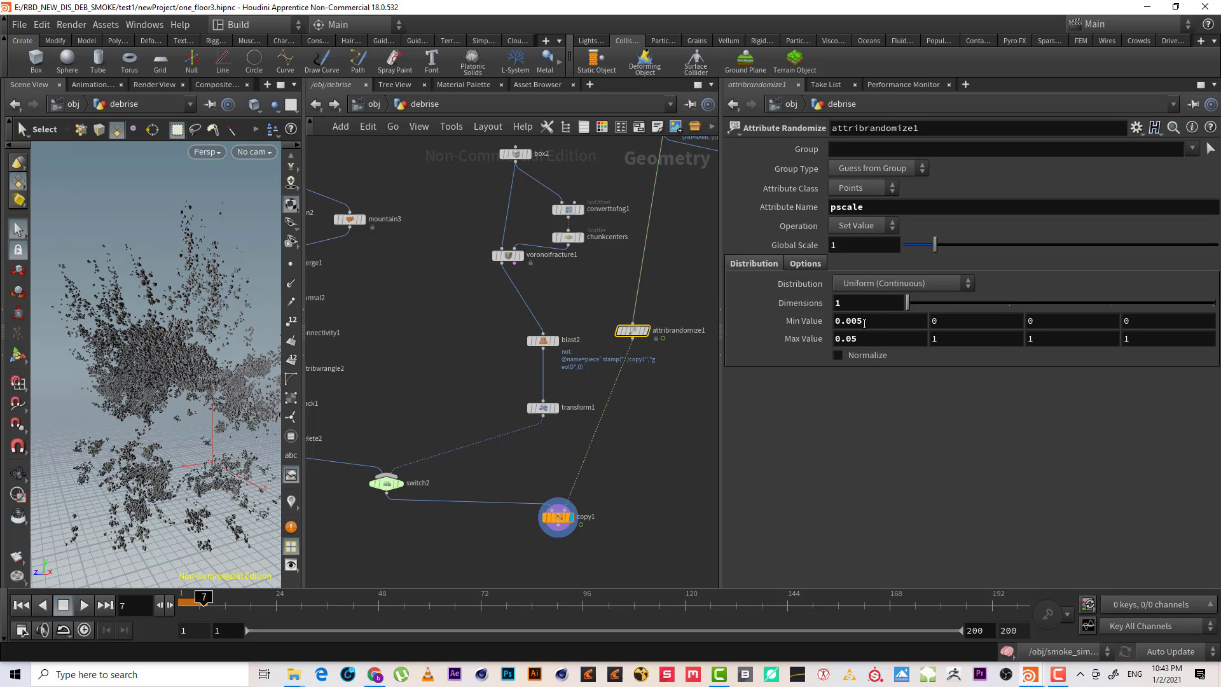
left_click(916, 338)
key("Return")
right_click_drag(164, 357, 191, 267, "alt")
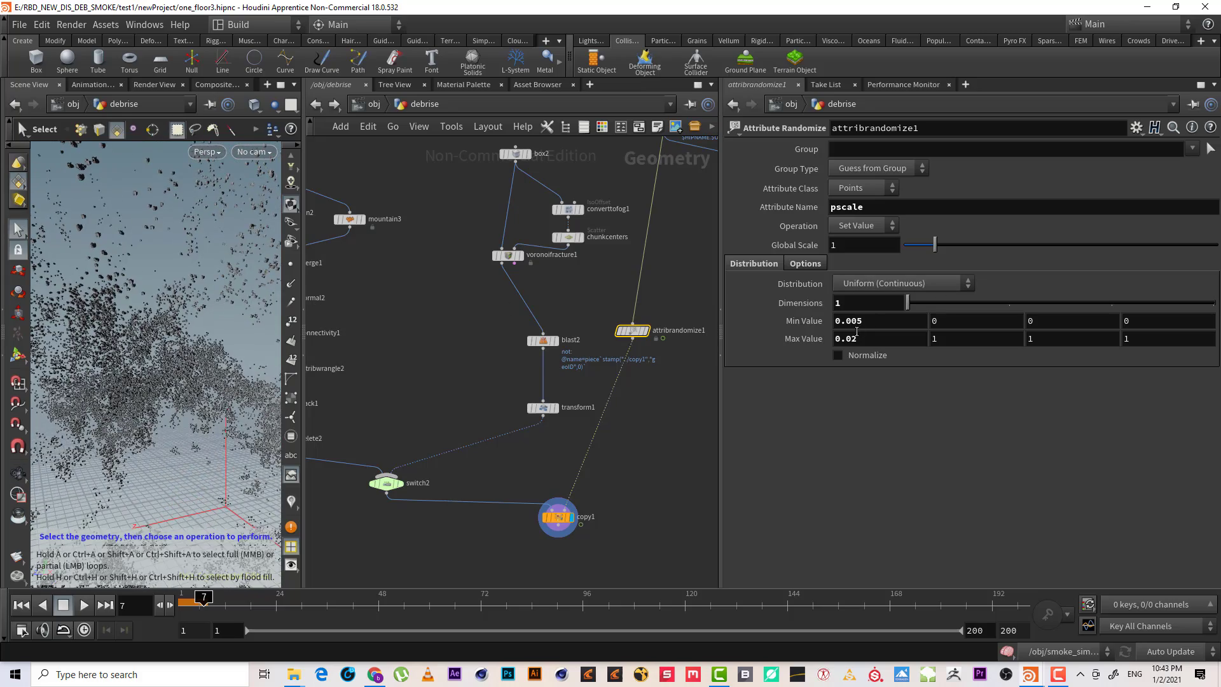
- Set attribrandomize1's maximum pscale value to 0.05 and inspect the larger debris pieces
left_click_drag(850, 333, 897, 340)
type("5")
key("Return")
key("Escape")
left_click_drag(170, 337, 130, 365)
- Set attribrandomize1's maximum pscale value to 0.03 and check the debris size
left_click_drag(850, 335, 882, 339)
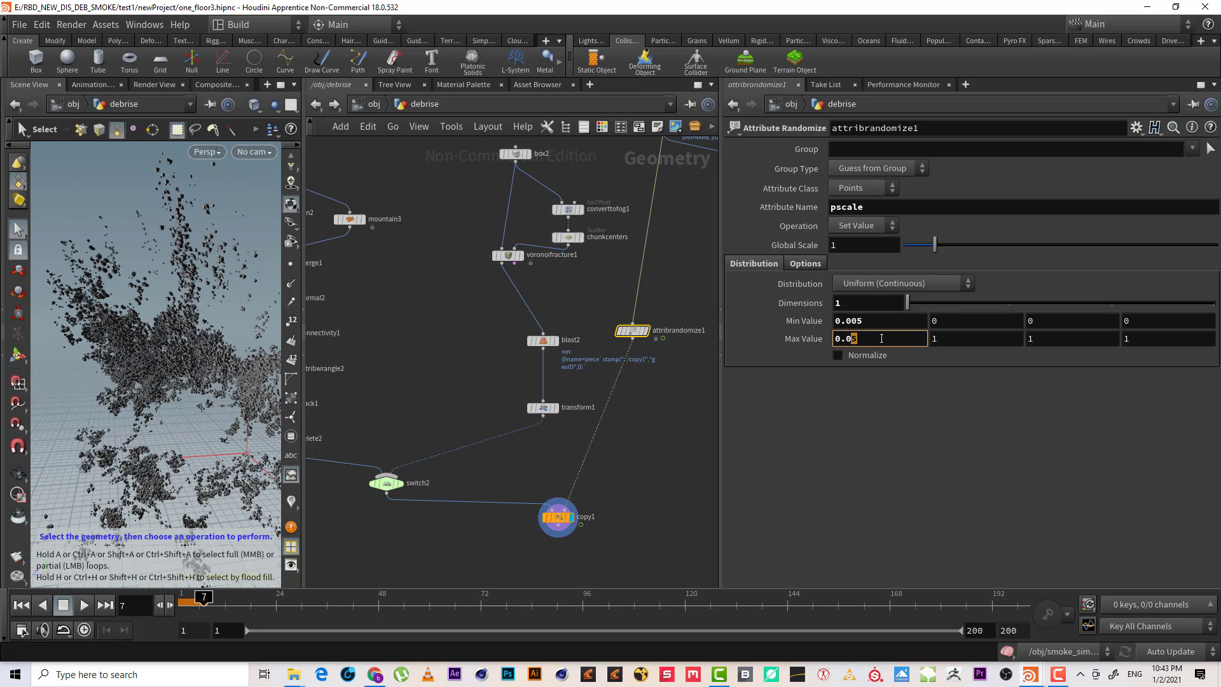
type("3")
key("Return")
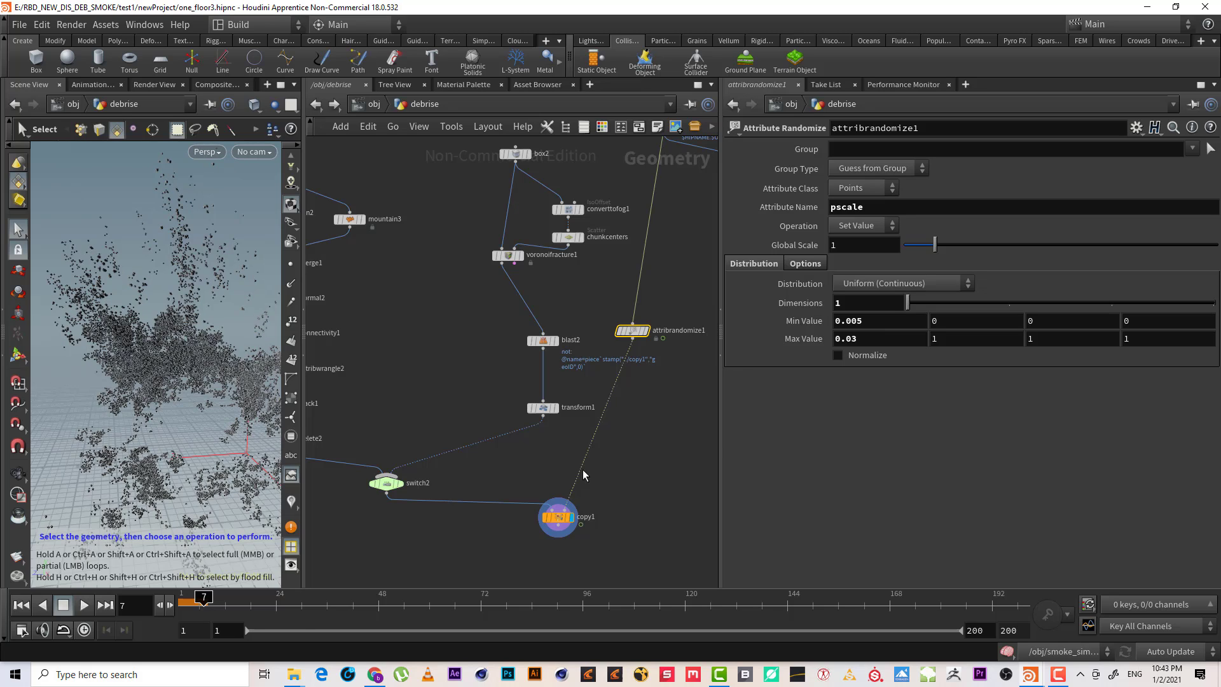
scroll(657, 432, "up", 3)
left_click_drag(167, 273, 143, 287, "alt")
- Set switch2's Select Input to 1 so that transform1's Voronoi pieces feed copy1
mouse_move(620, 428)
middle_mouse_down()
mouse_move(629, 394)
mouse_move(667, 417)
mouse_move(701, 394)
middle_mouse_up()
left_click_drag(469, 441, 318, 480)
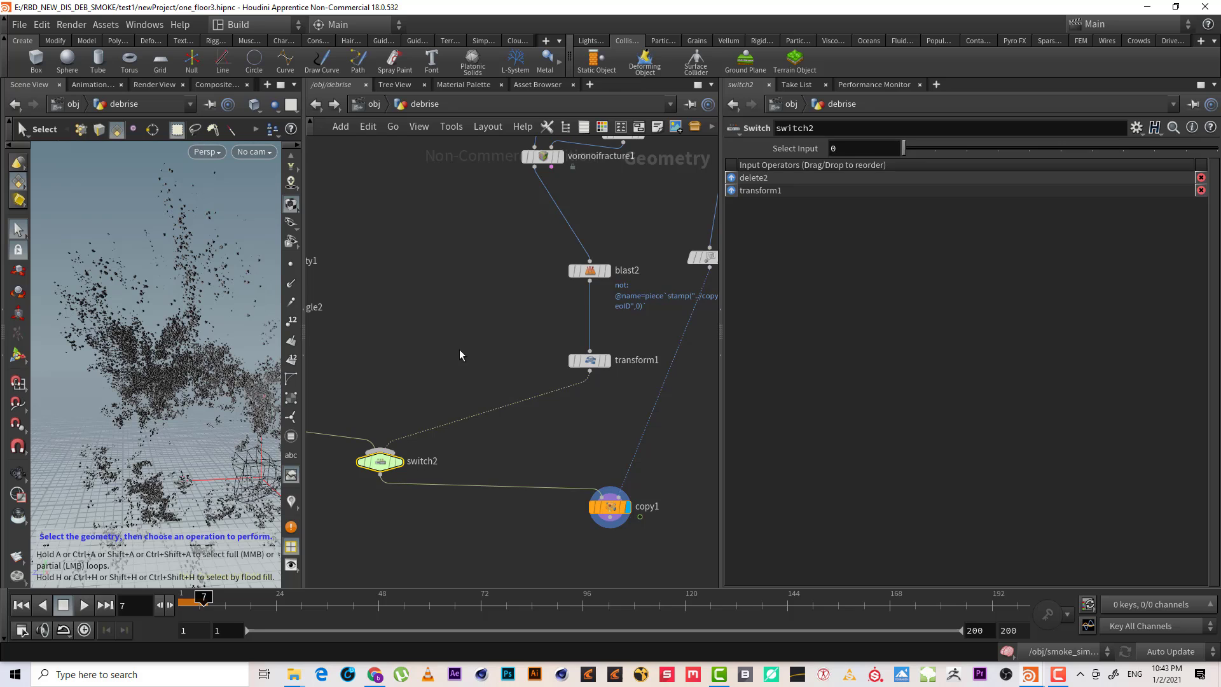
scroll(445, 350, "down", 3)
middle_click_drag(409, 323, 471, 373)
left_click_drag(466, 409, 372, 205)
middle_click_drag(517, 323, 448, 330)
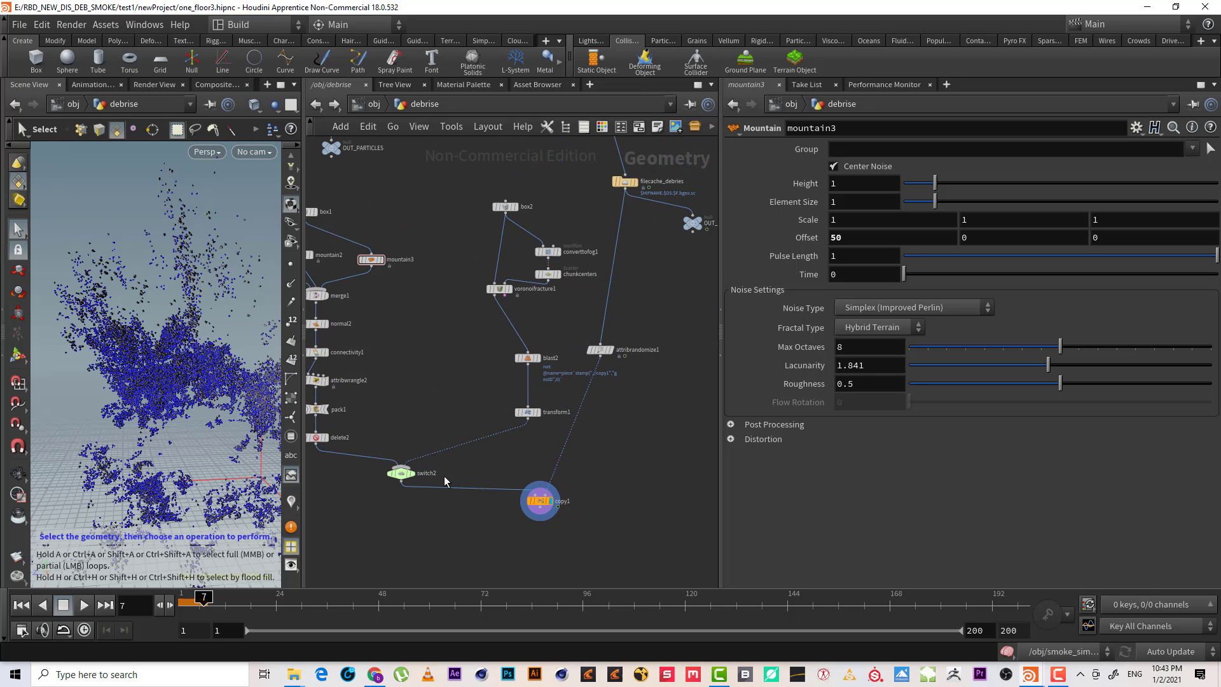
left_click(401, 473)
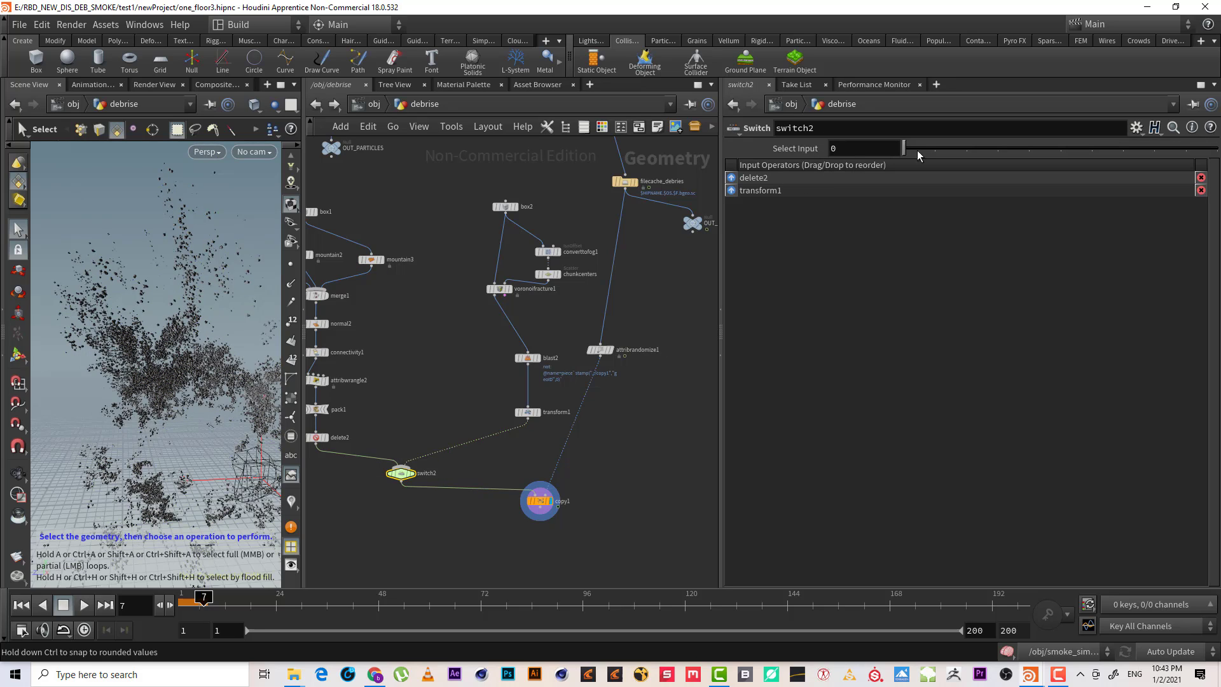
left_click_drag(914, 149, 934, 149)
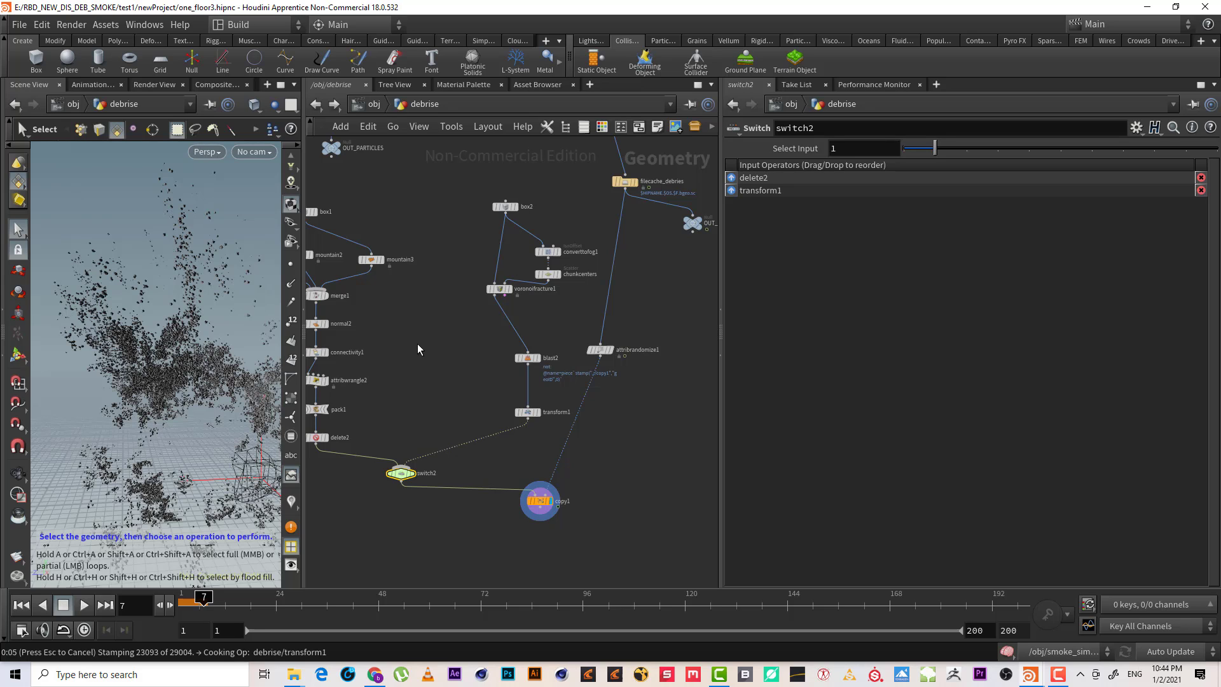
- Add a new Box node in the free space between mountain3 and the box2 branch
middle_click_drag(455, 327, 493, 382)
scroll(474, 342, "up", 3)
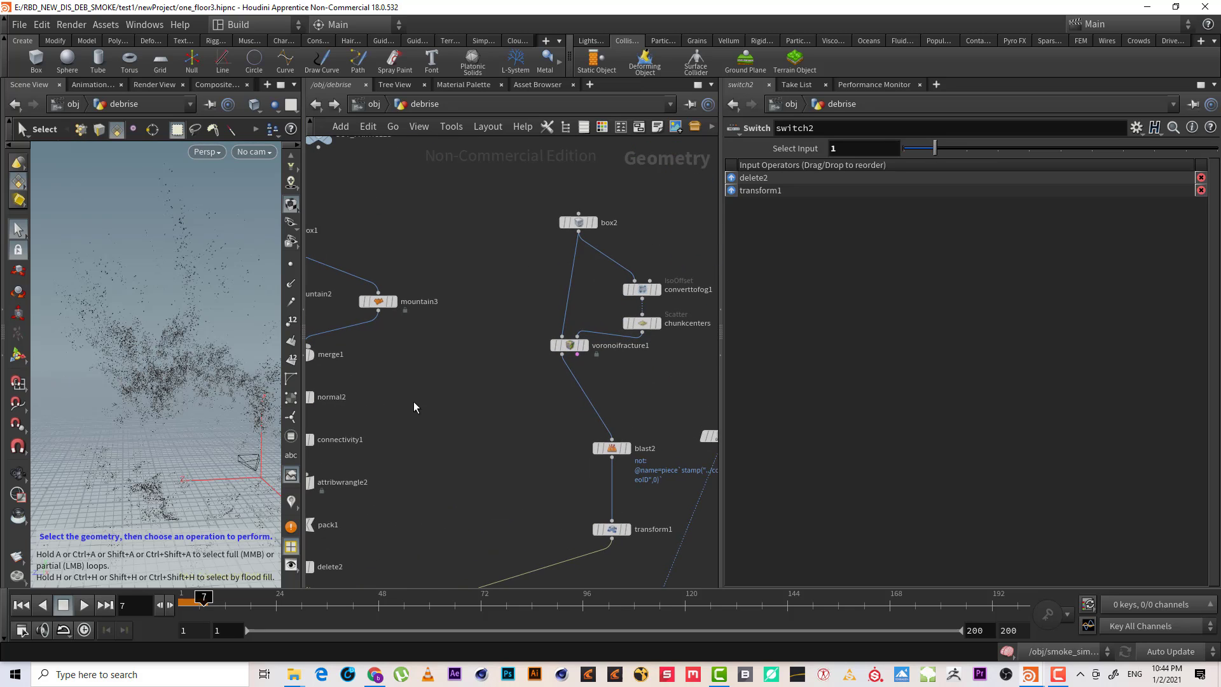
middle_click_drag(436, 349, 398, 380)
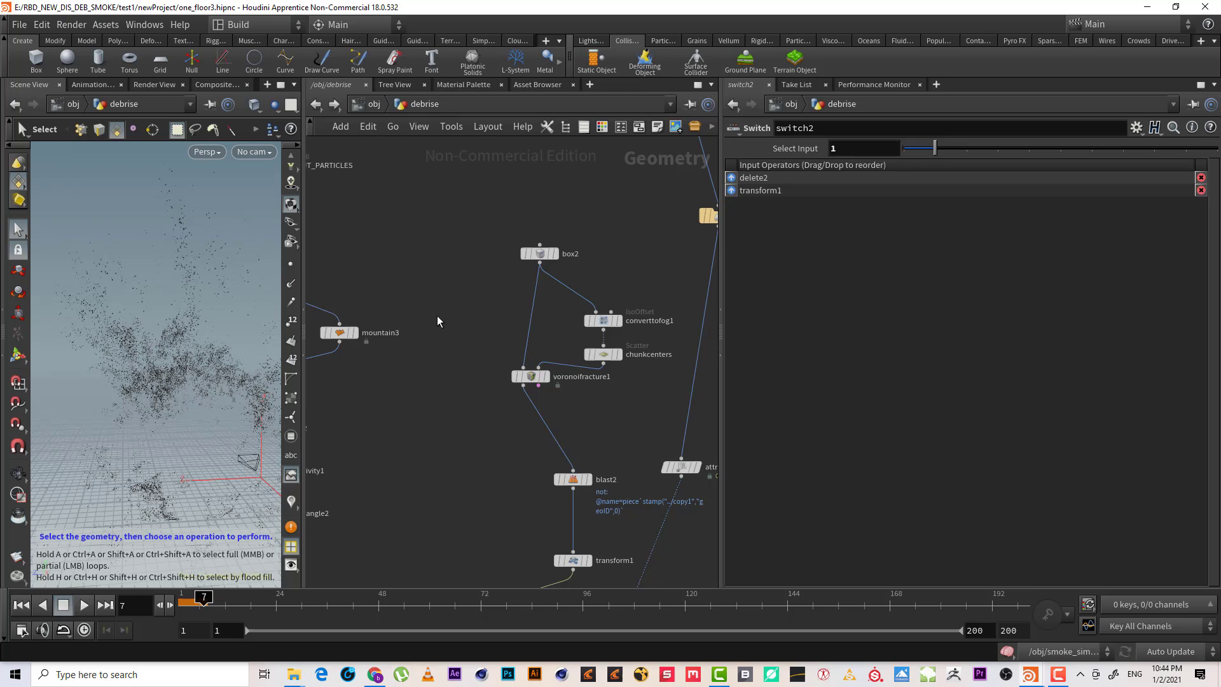
key("Tab")
type("BOX")
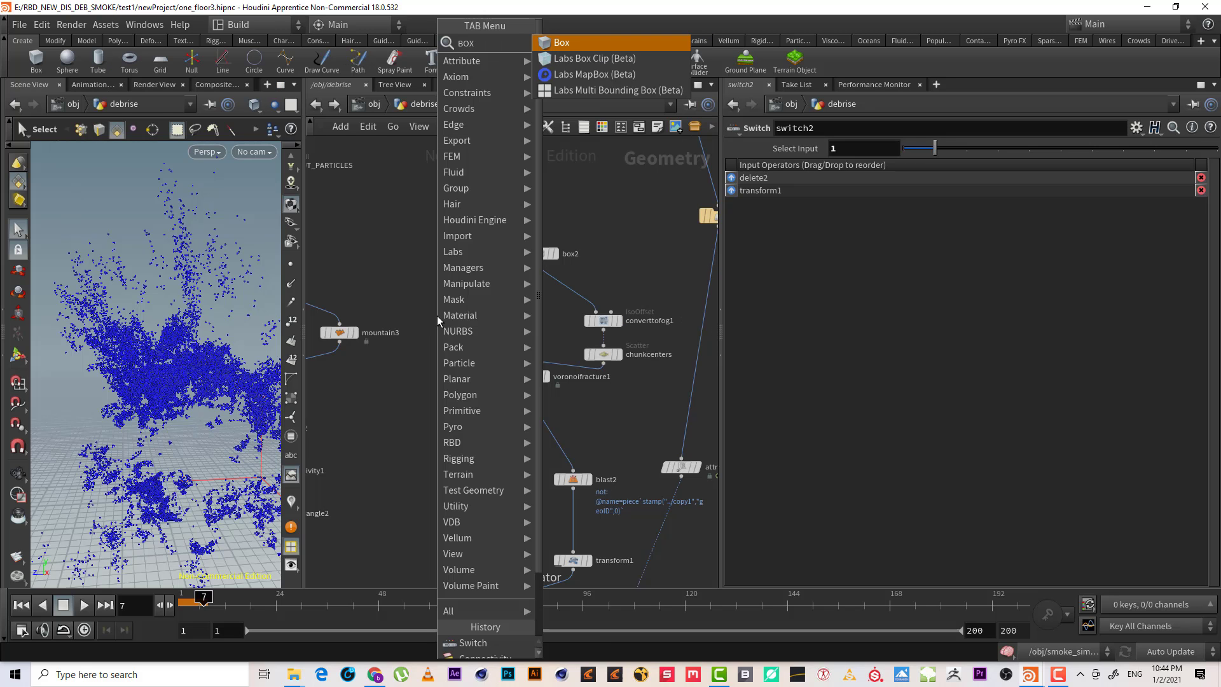
key("Return")
left_click(437, 315)
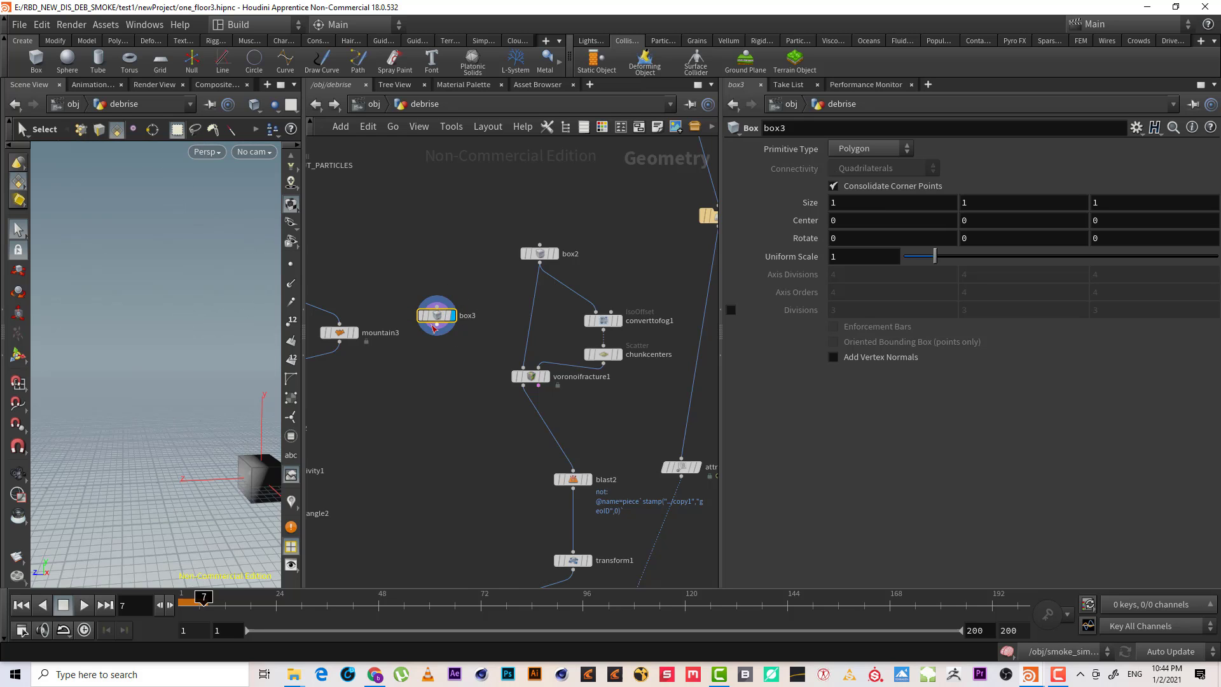
- Apply Shatter to box3 and arrange the resulting fracture, fog and scatter nodes beneath it
key("Tab")
type("SHU")
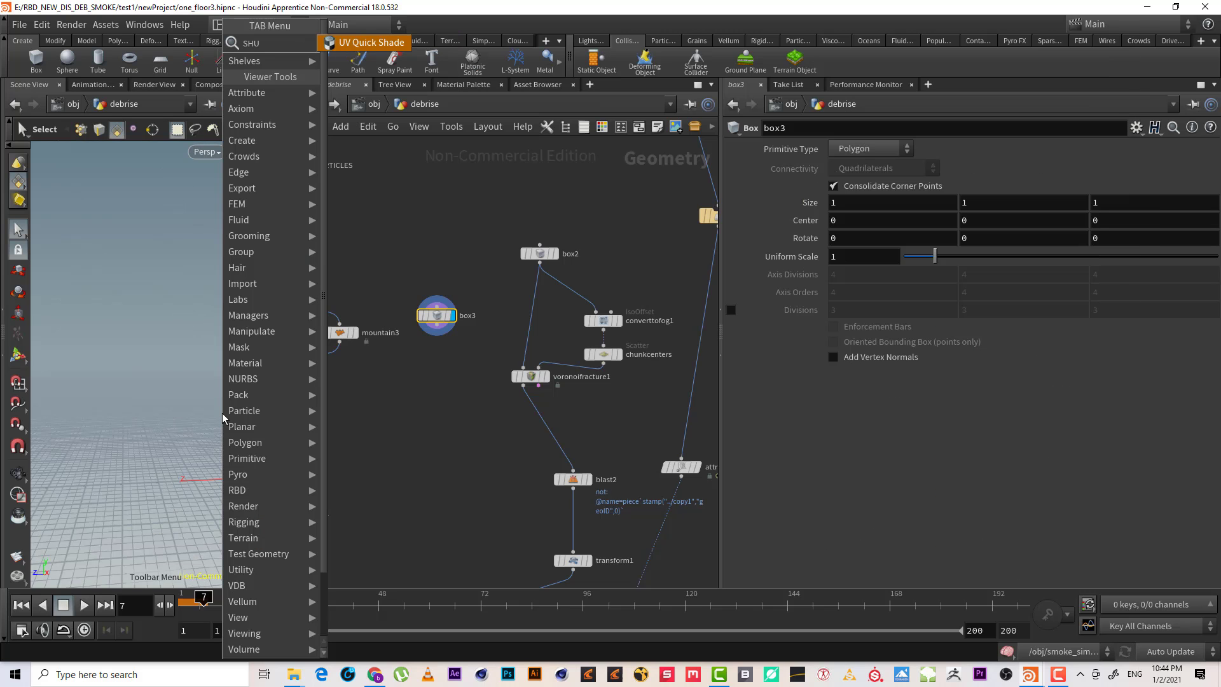
key("BackSpace")
type("A")
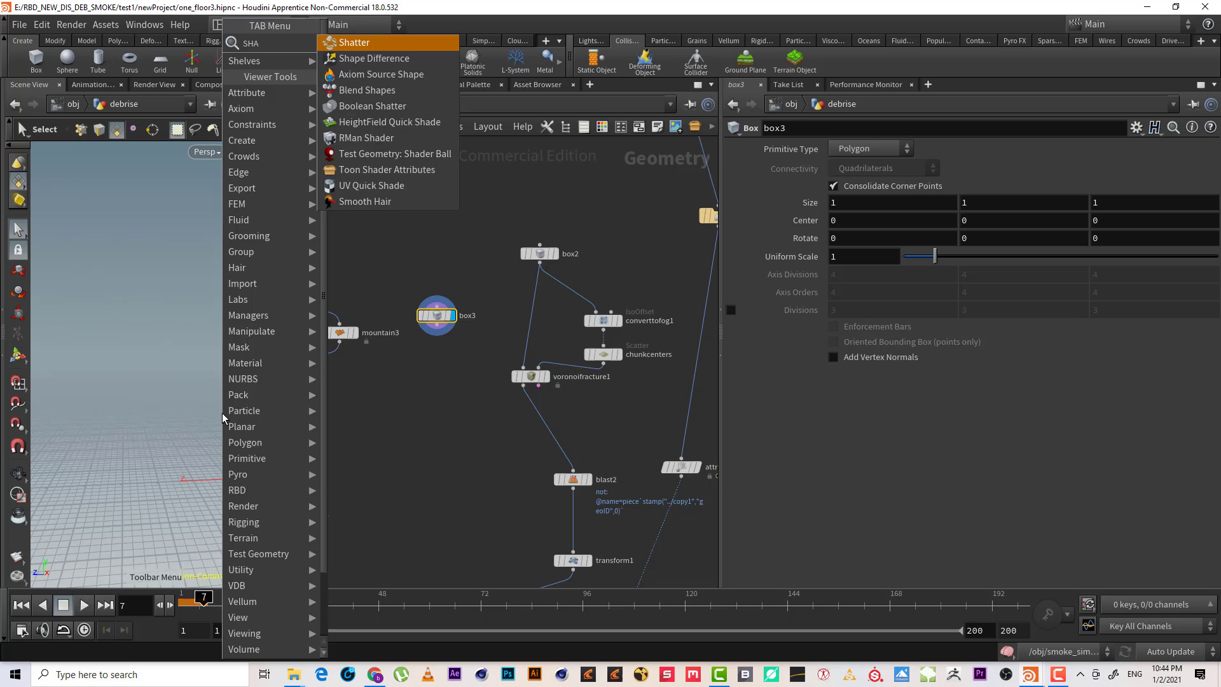
key("Return")
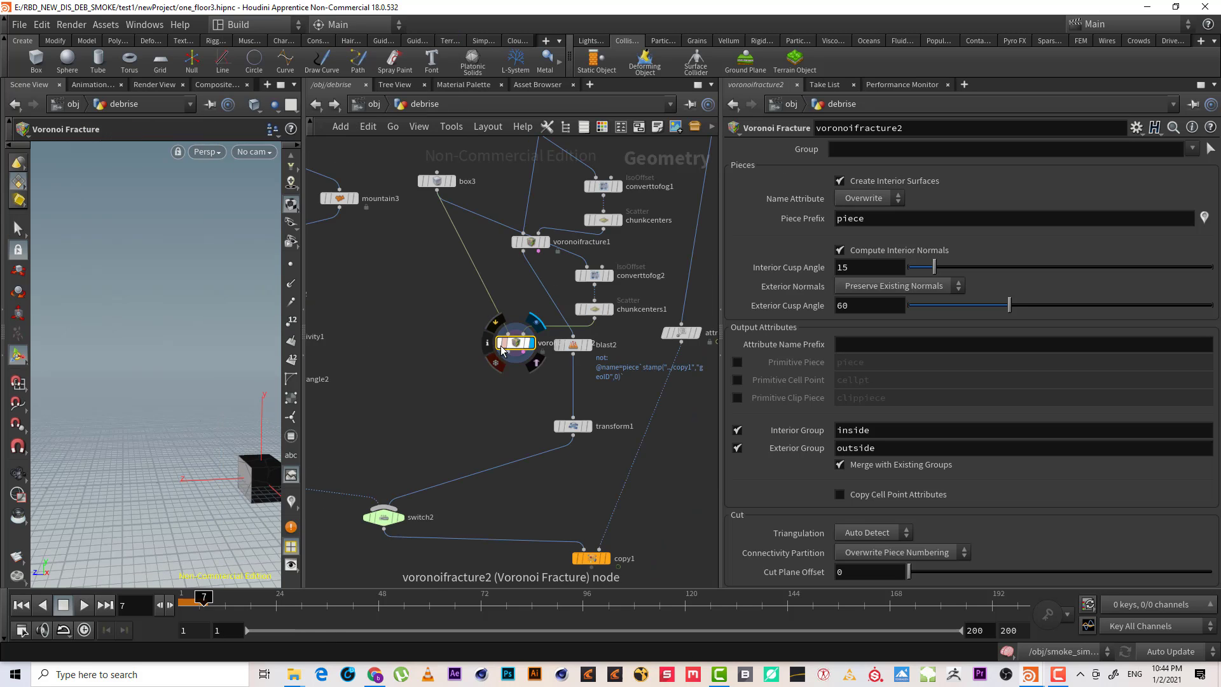
left_click_drag(511, 343, 397, 344)
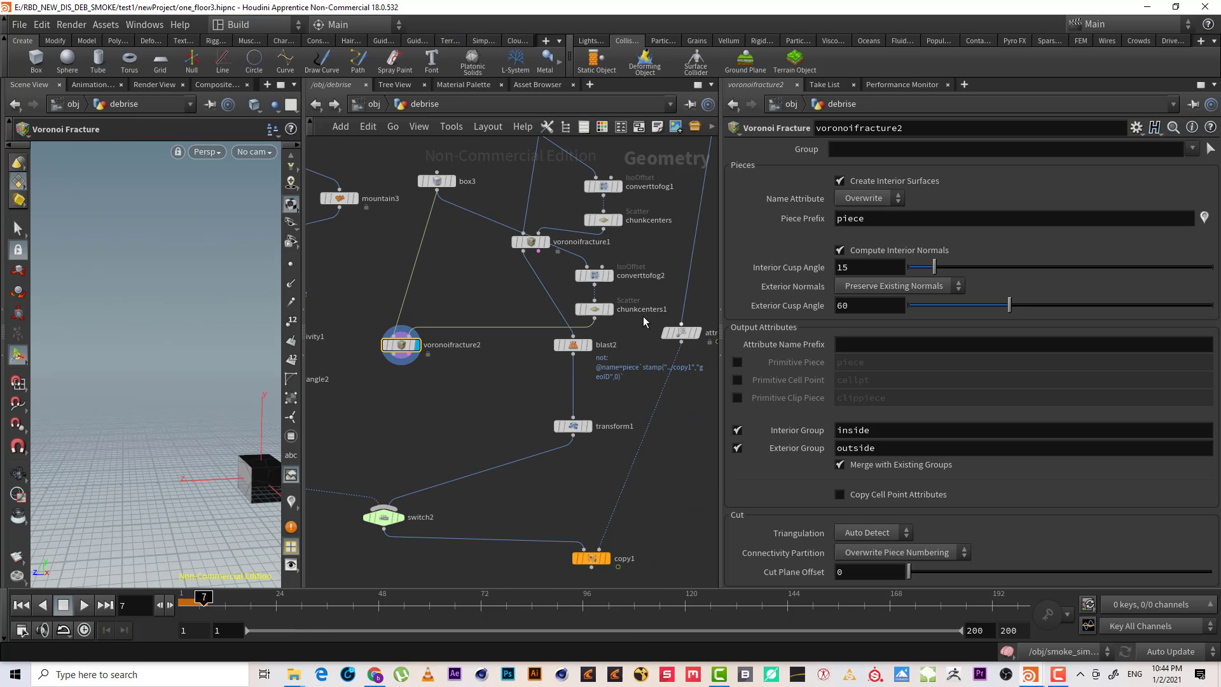
left_click_drag(637, 329, 474, 242)
left_click_drag(401, 344, 421, 324)
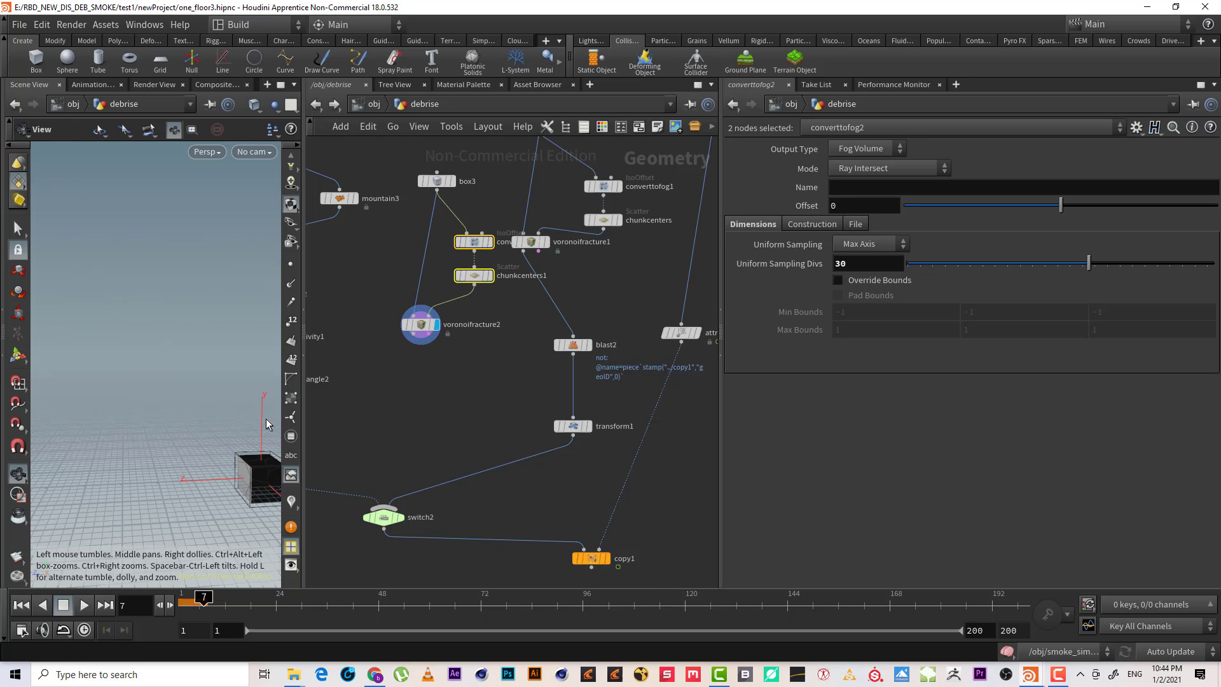
- Attach an Exploded View node to voronoifracture2, inspect the separated pieces, and check chunkcenters1's scatter settings
middle_click_drag(200, 374, 167, 345, "alt")
right_click_drag(167, 345, 240, 408, "alt")
left_click(413, 334)
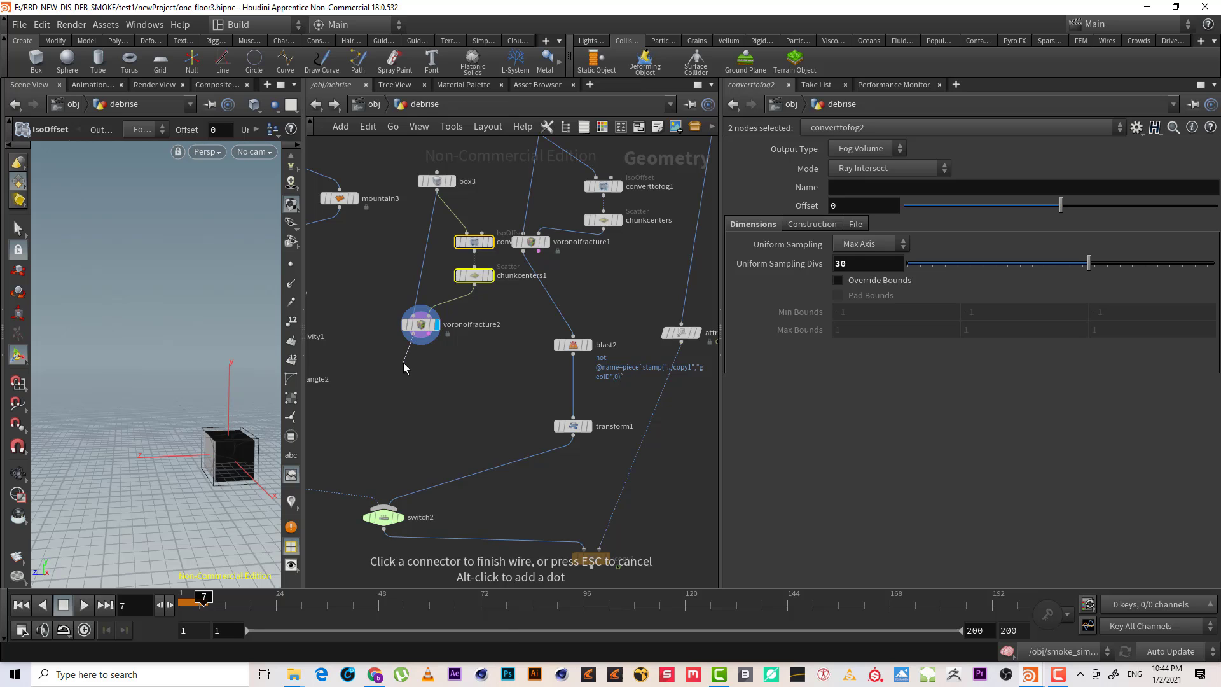
key("Tab")
type("Ex")
key("Return")
left_click(403, 362)
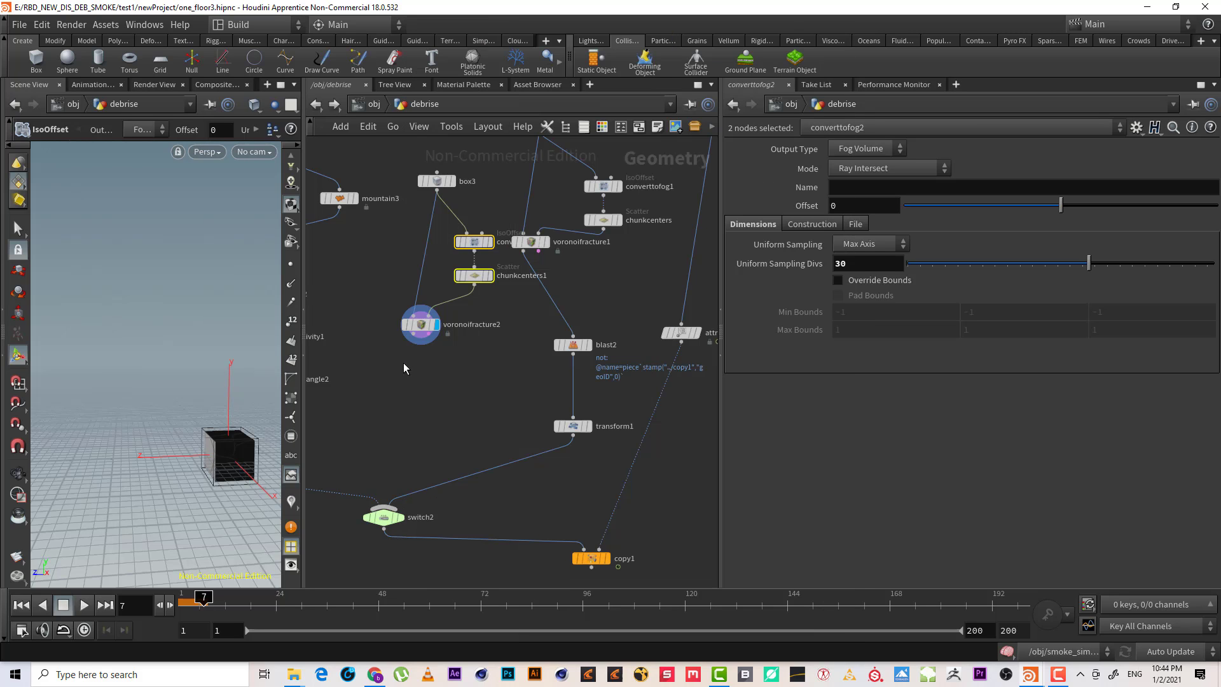
left_click(418, 362)
key("Escape")
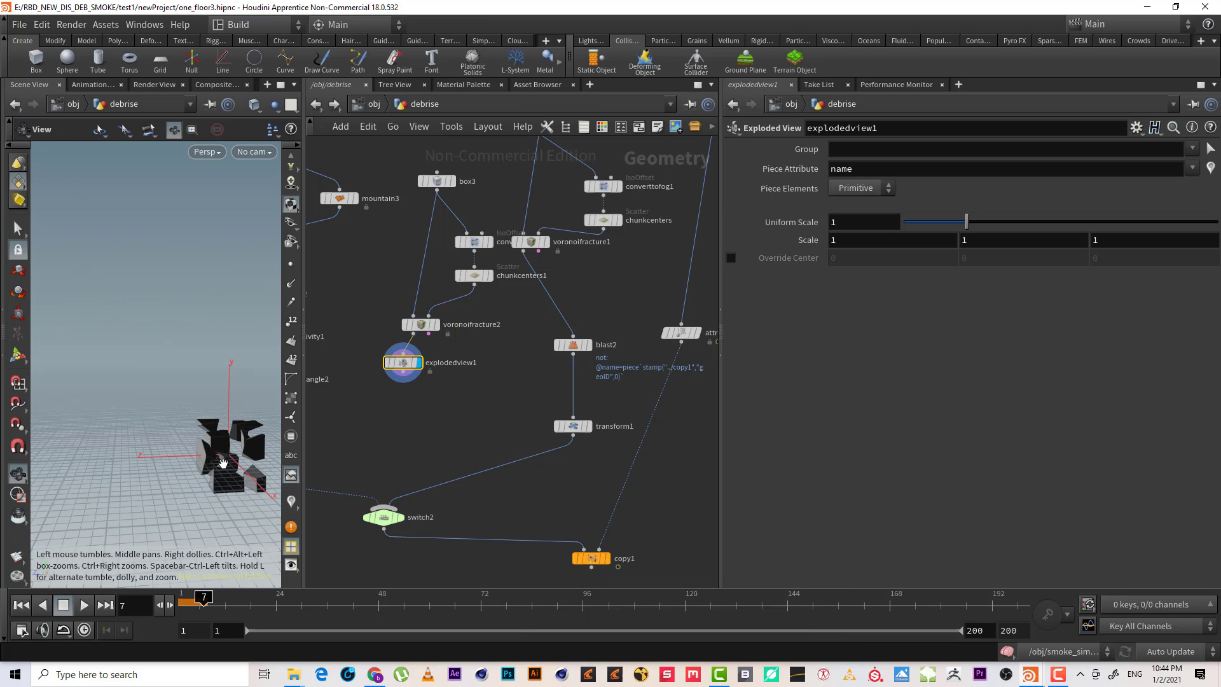
key("Return")
left_click(474, 275)
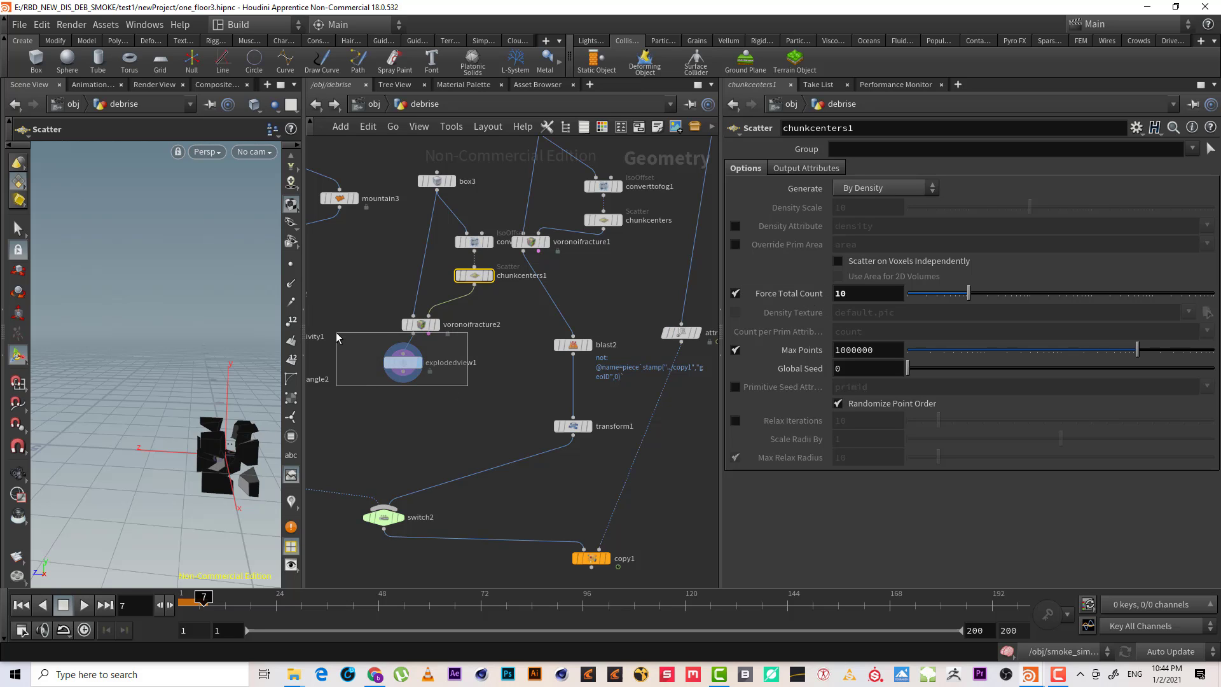
- Delete the Exploded View node and move voronoifracture2 directly beneath box3
left_click(407, 364)
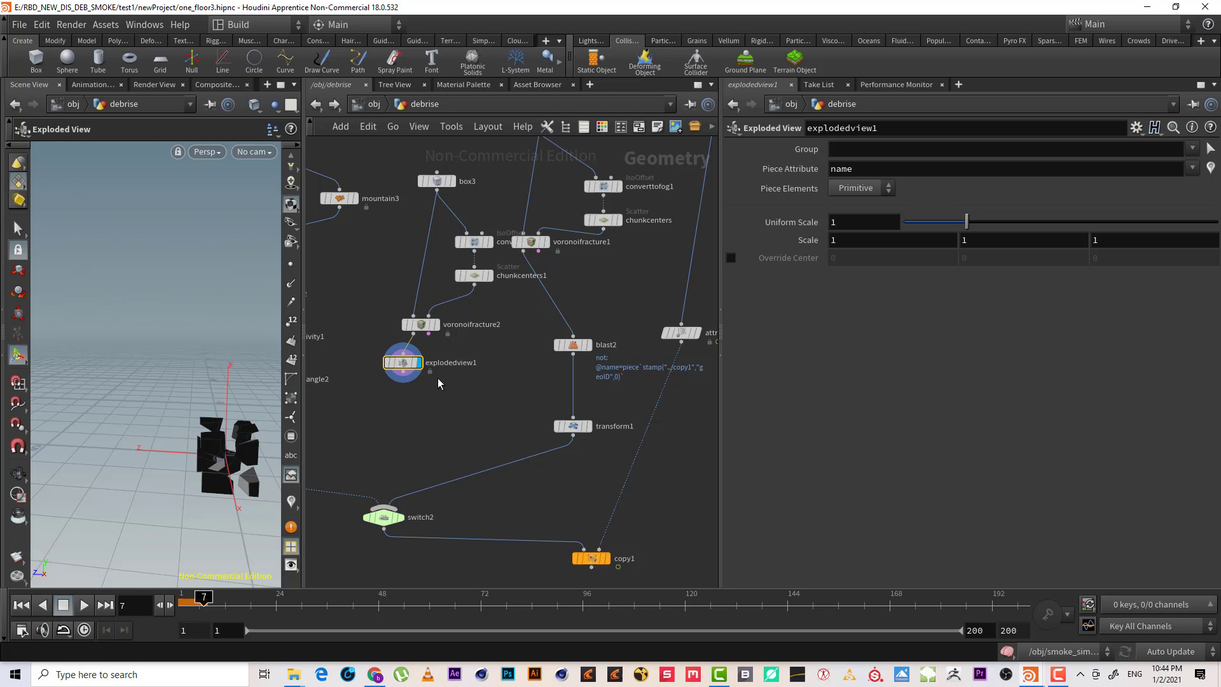
key("Delete")
middle_click_drag(445, 341, 439, 373)
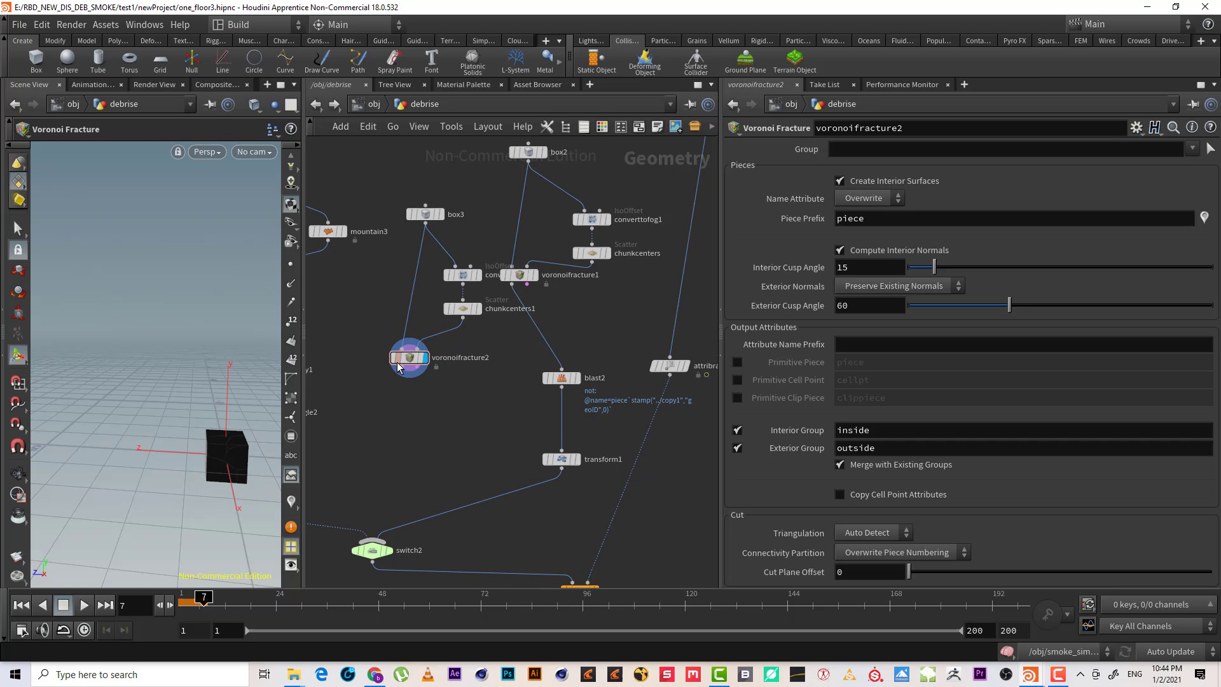
left_click_drag(417, 359, 432, 356)
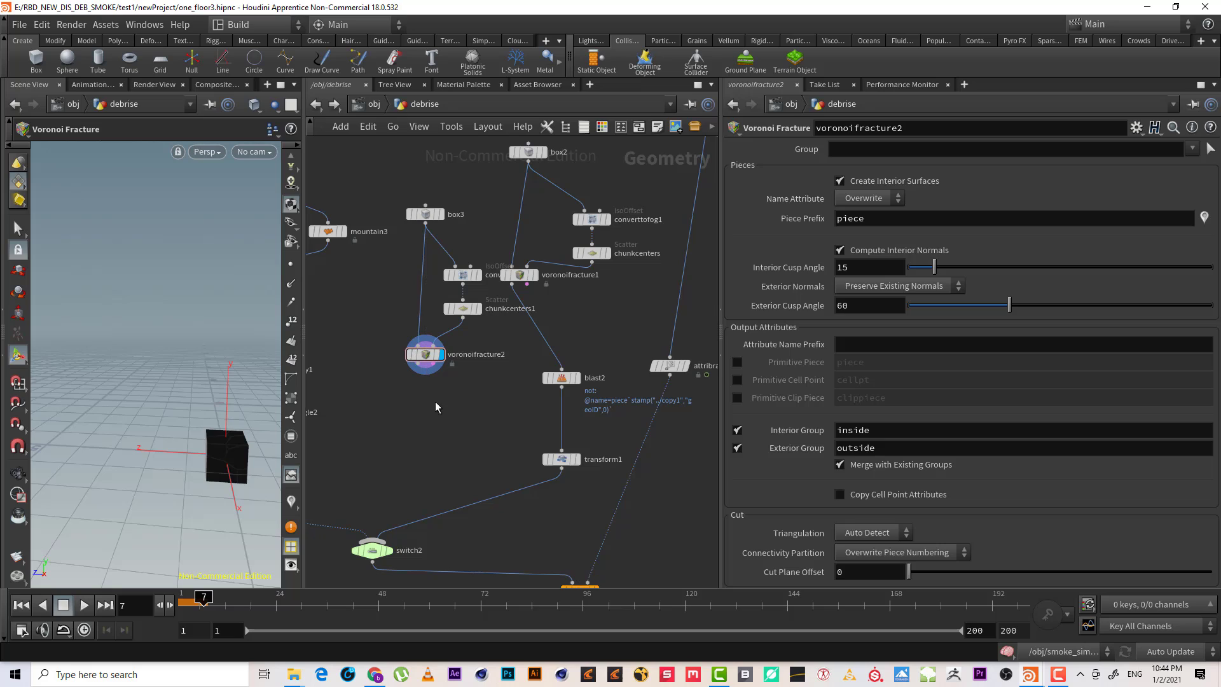
- Compare voronoifracture2 with blast2 and examine the geoID stamp expression in blast2's group setting
left_click(550, 381)
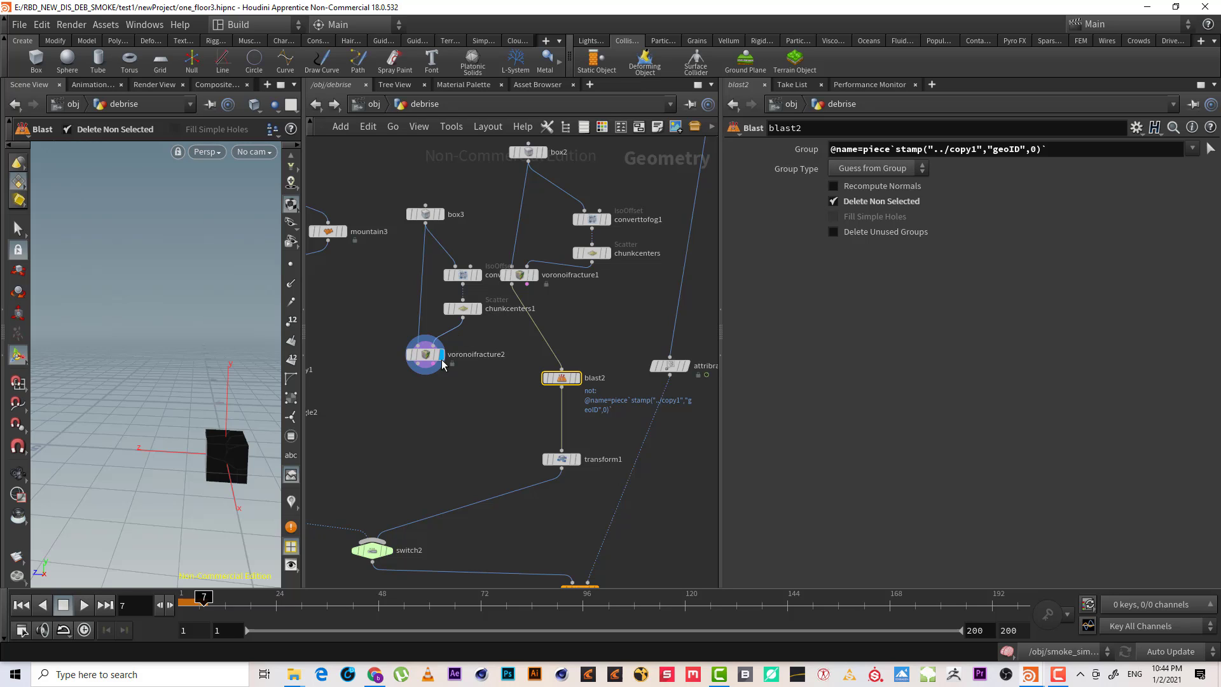
scroll(445, 372, "up", 2)
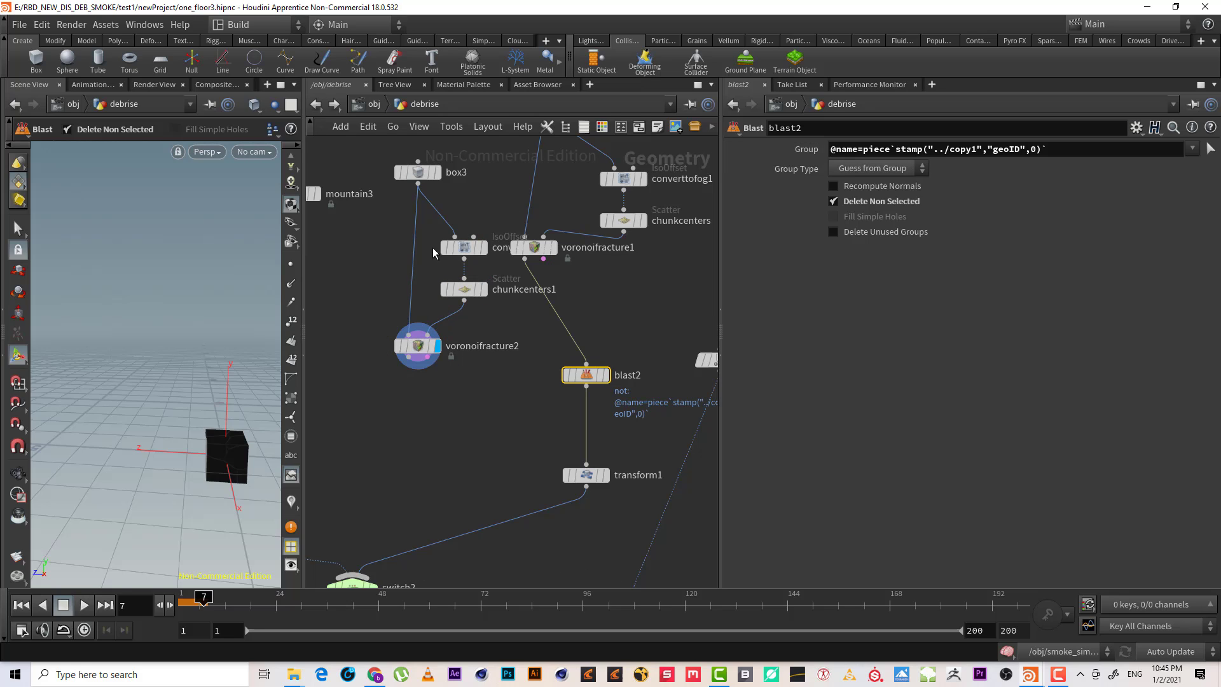
left_click(416, 348)
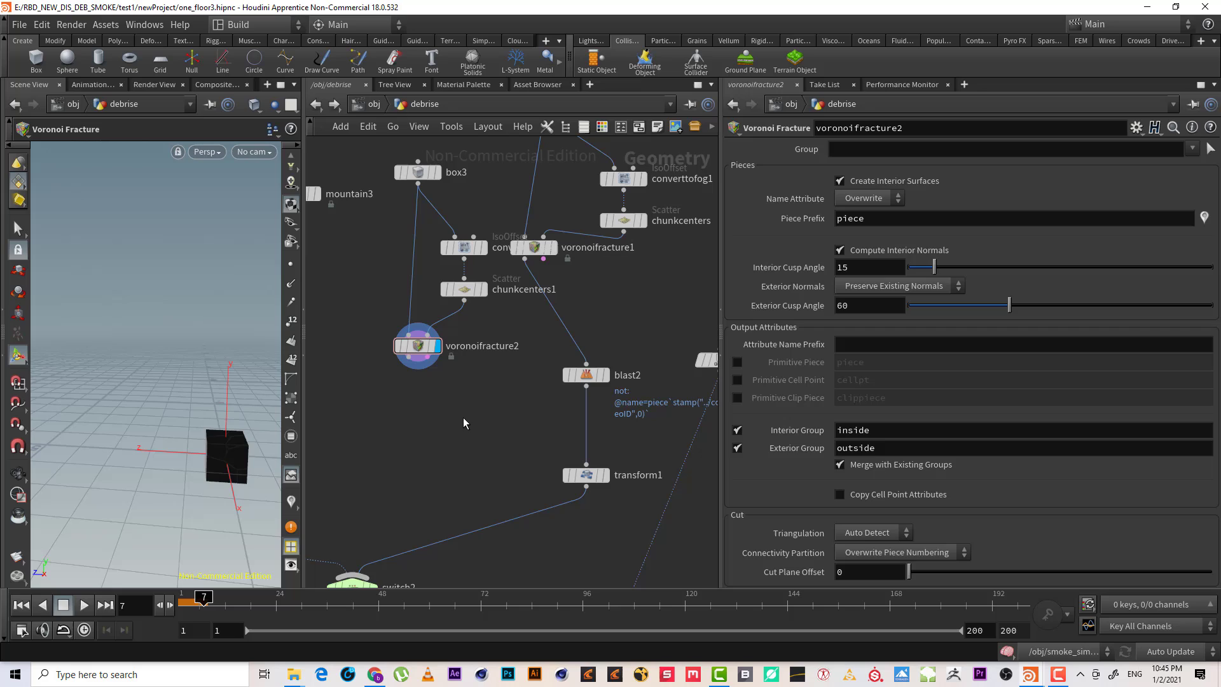
left_click(587, 375)
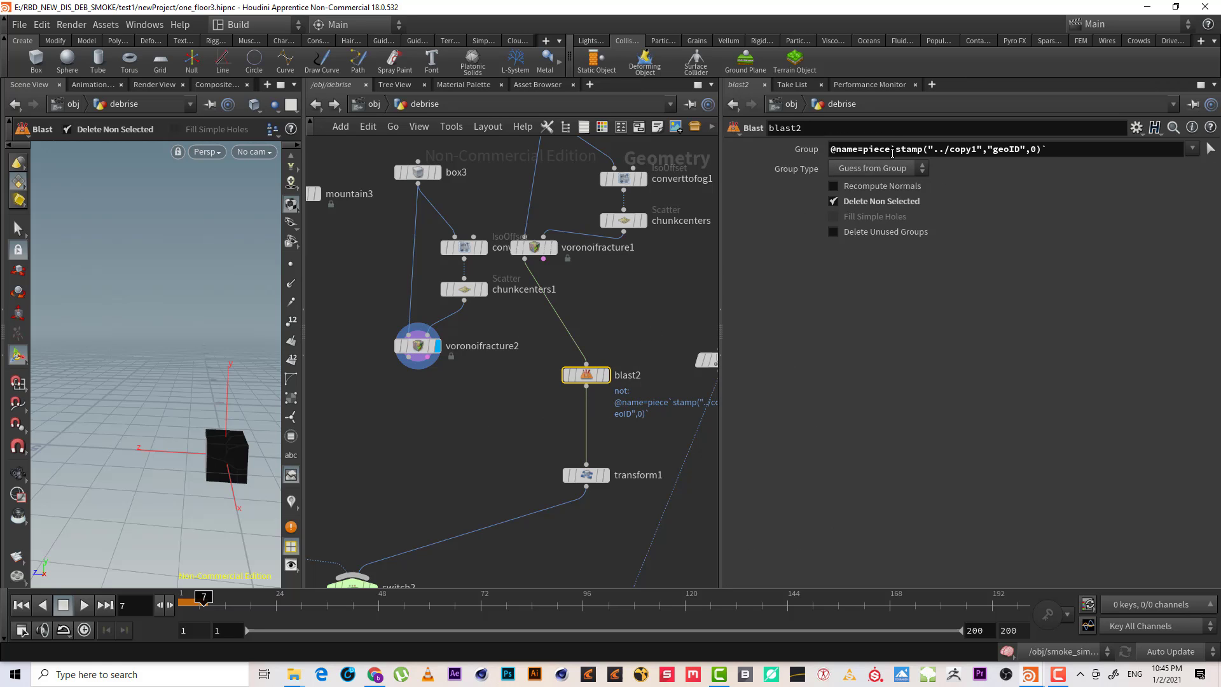
left_click(854, 150)
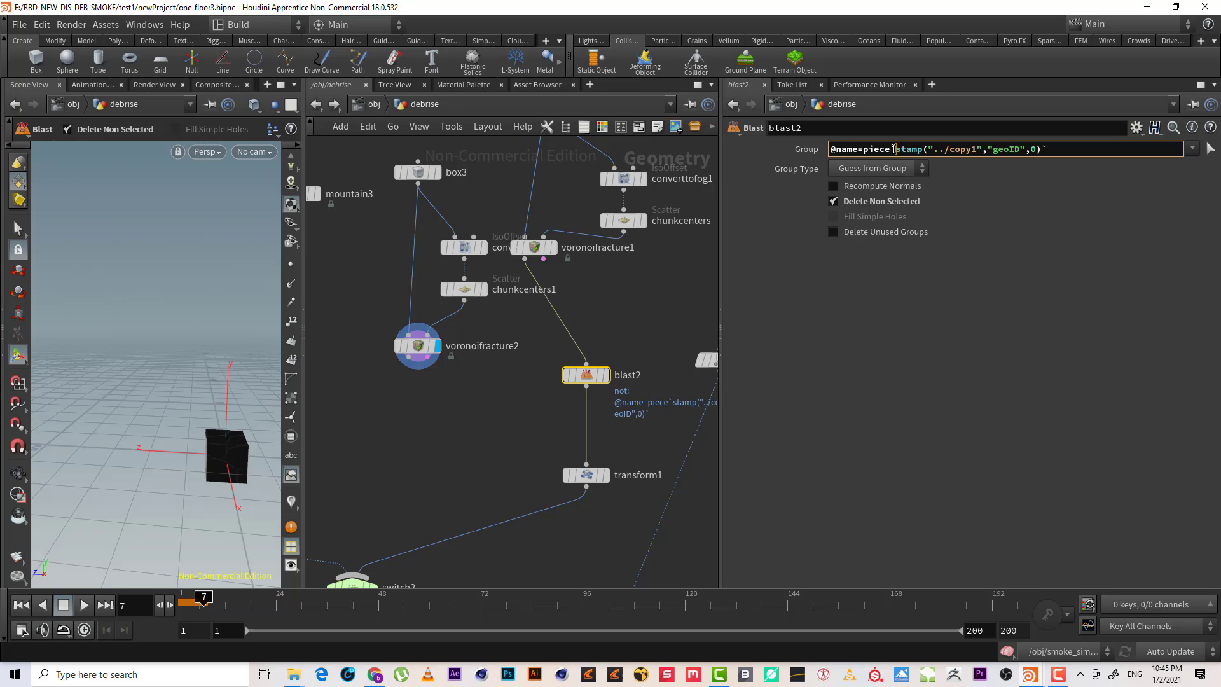
left_click_drag(894, 149, 1060, 141)
left_click(1058, 147)
- Display blast2 and inspect the single isolated fracture piece from several angles relative to the origin
left_click(605, 374)
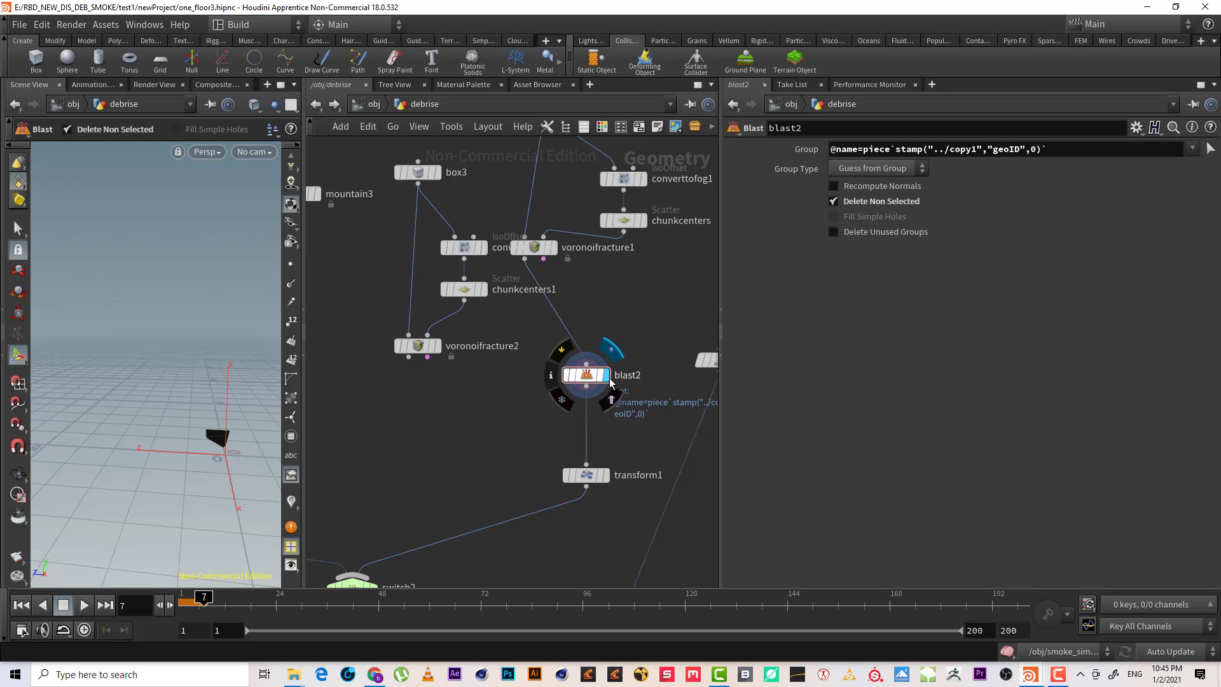
right_click_drag(256, 443, 407, 399, "alt")
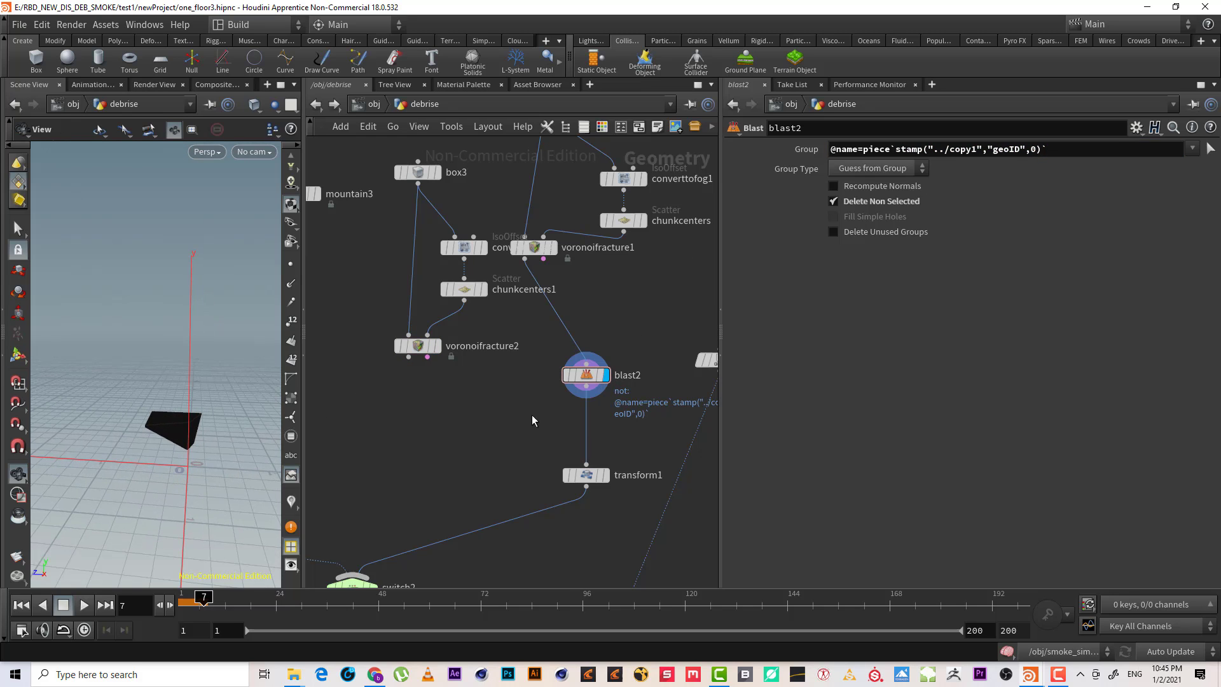
left_click(576, 380)
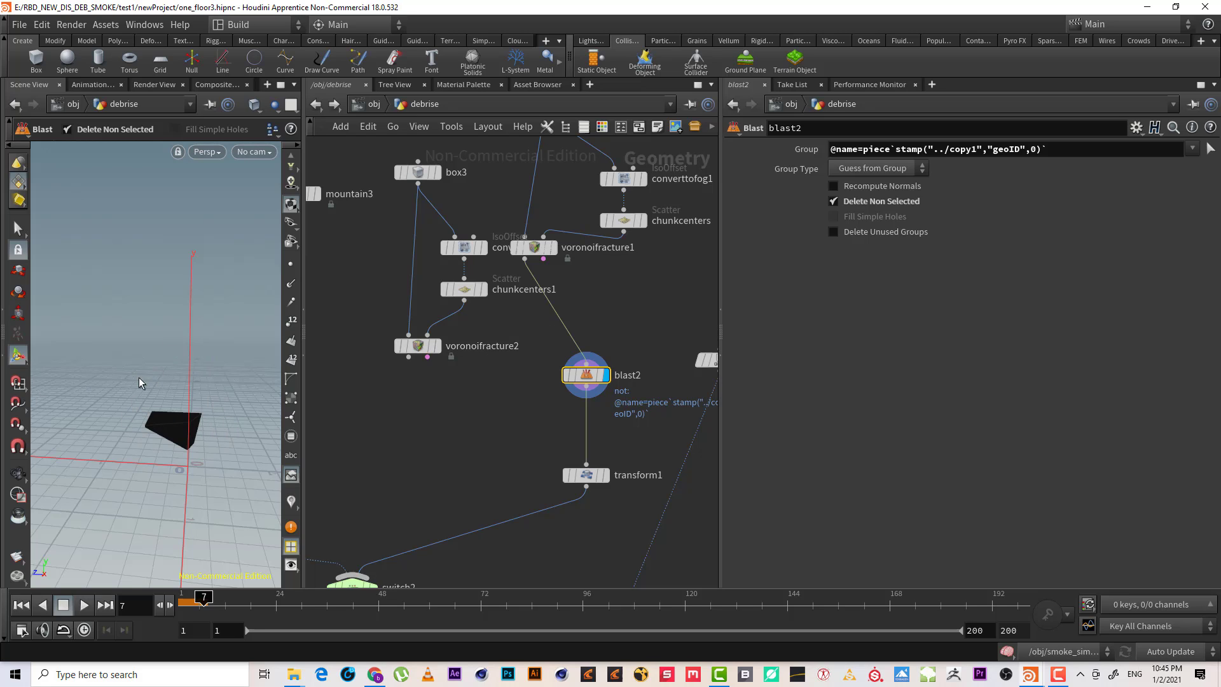
middle_click_drag(586, 410, 573, 334)
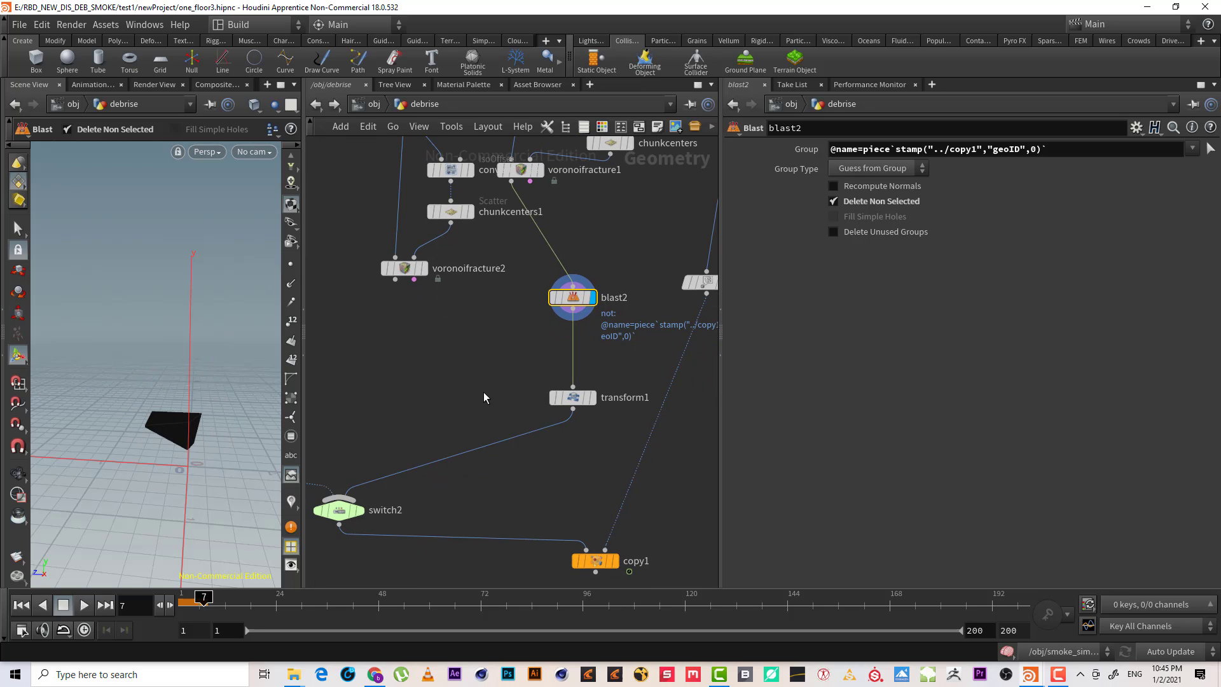
key("Escape")
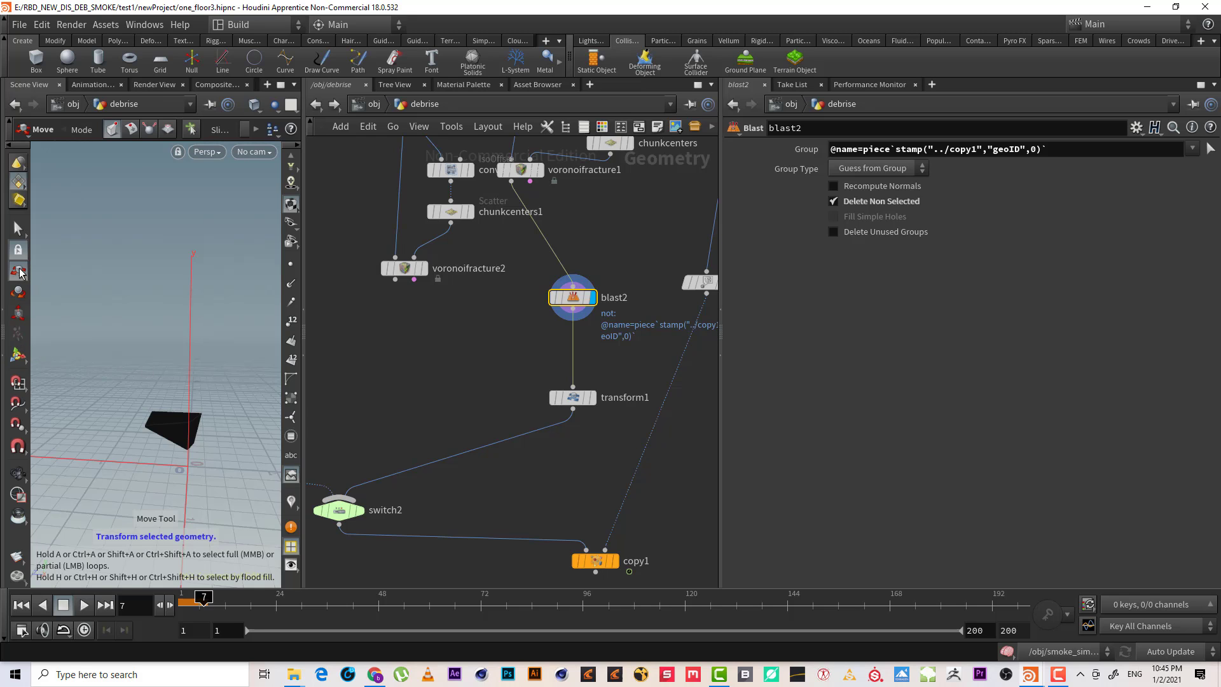
left_click_drag(181, 401, 118, 445)
left_click(482, 344)
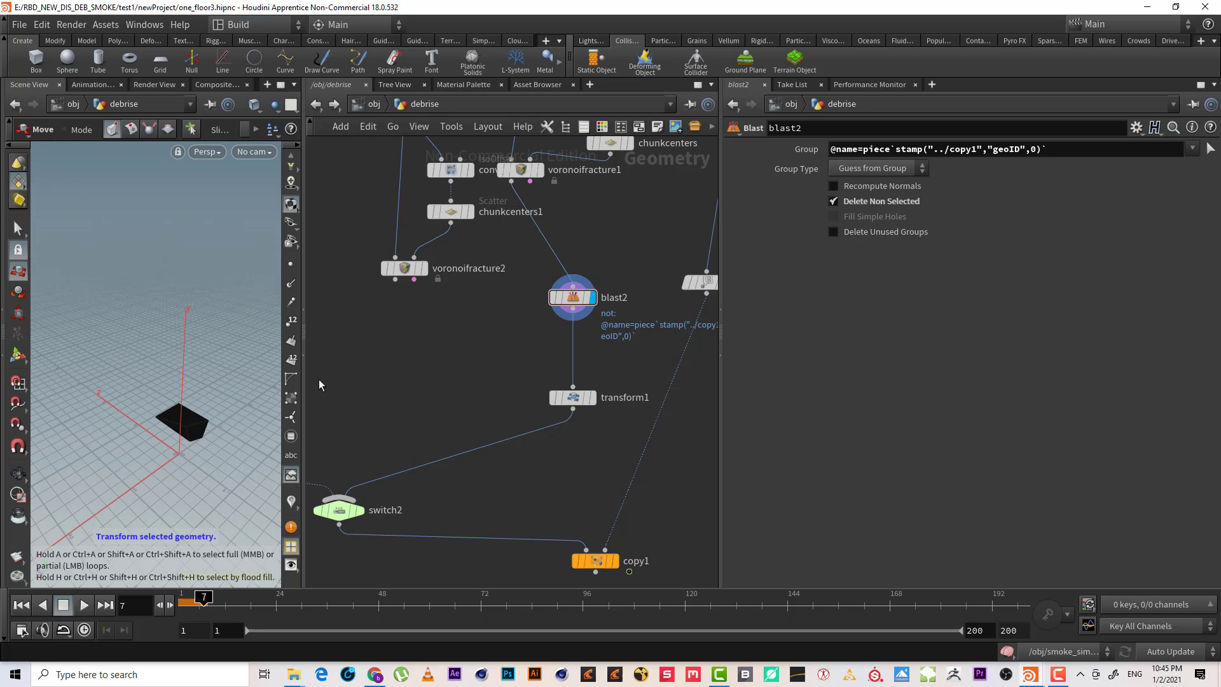
left_click(22, 360)
right_click_drag(194, 433, 166, 450, "alt")
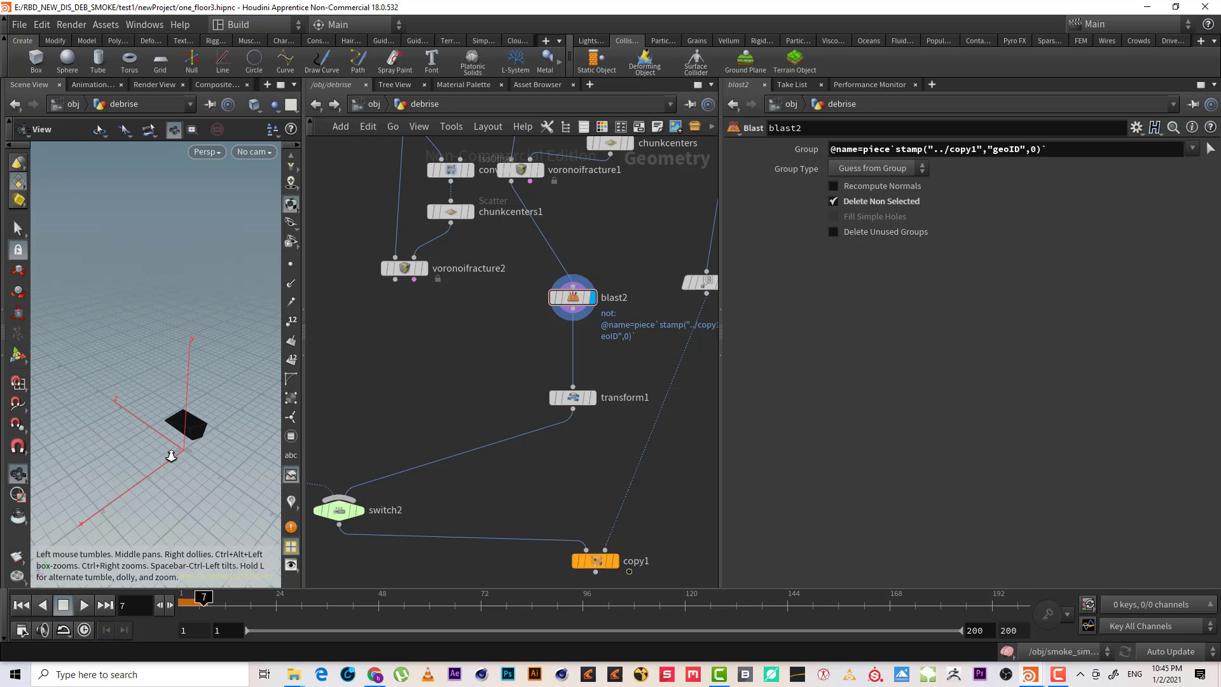
left_click_drag(511, 334, 604, 257)
left_click_drag(177, 413, 157, 403, "alt")
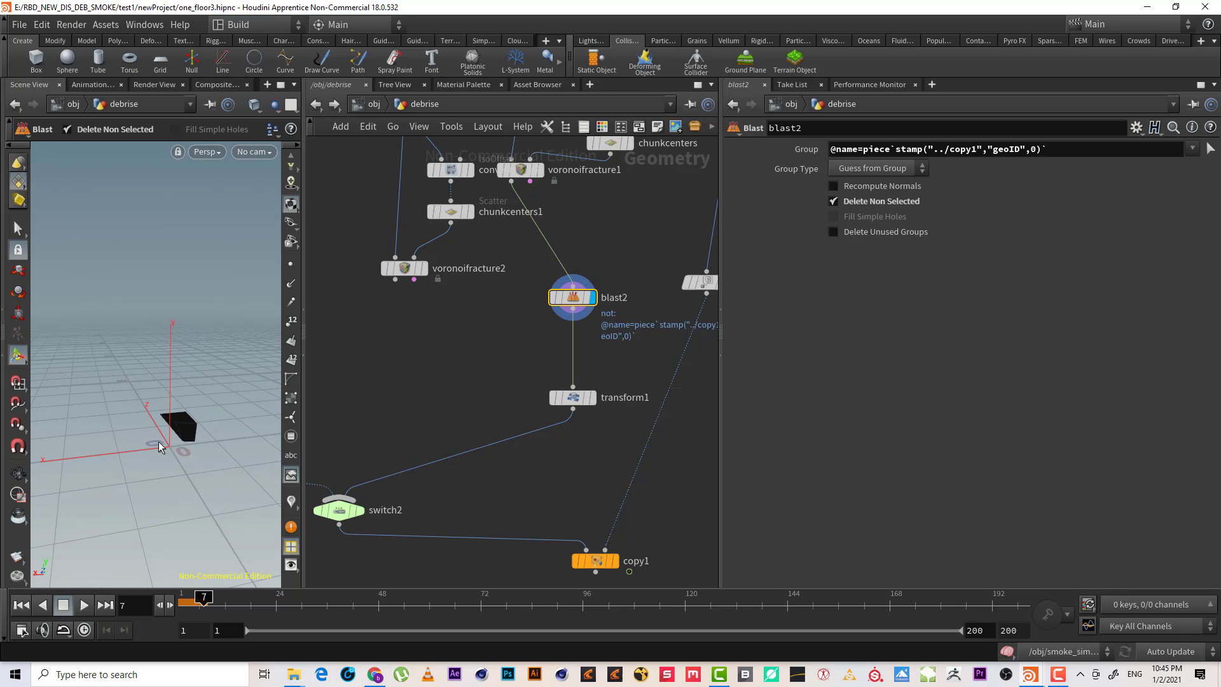
right_click_drag(172, 447, 179, 436, "alt")
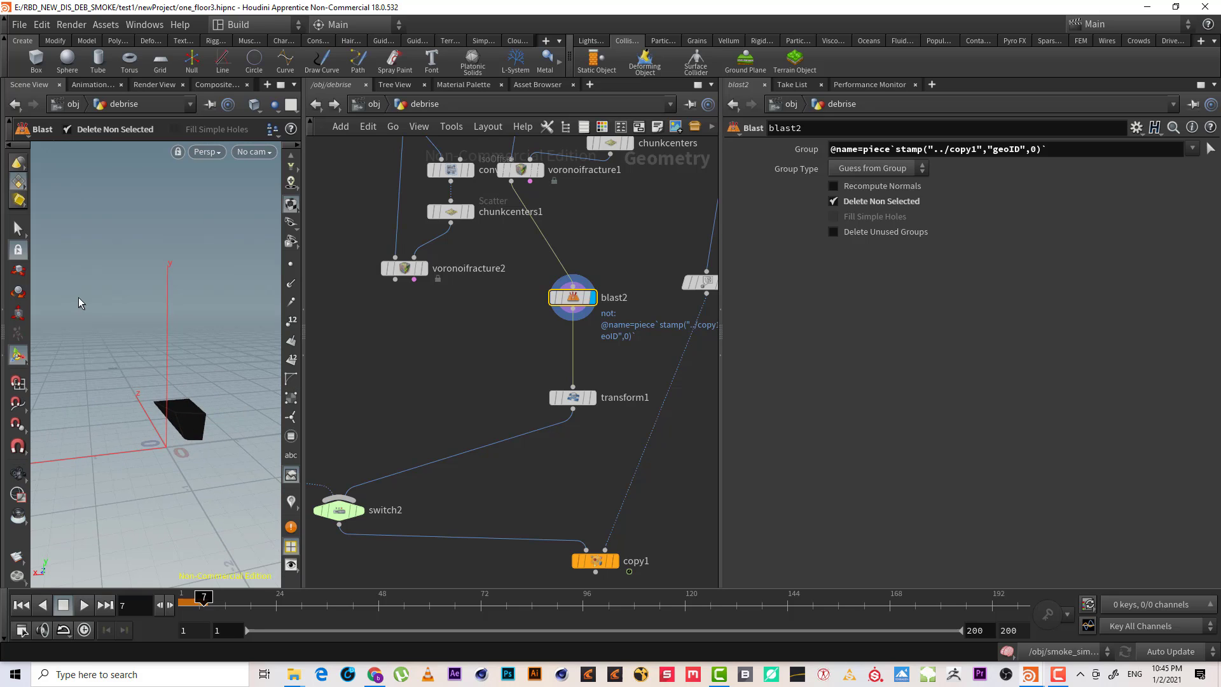
left_click(18, 231)
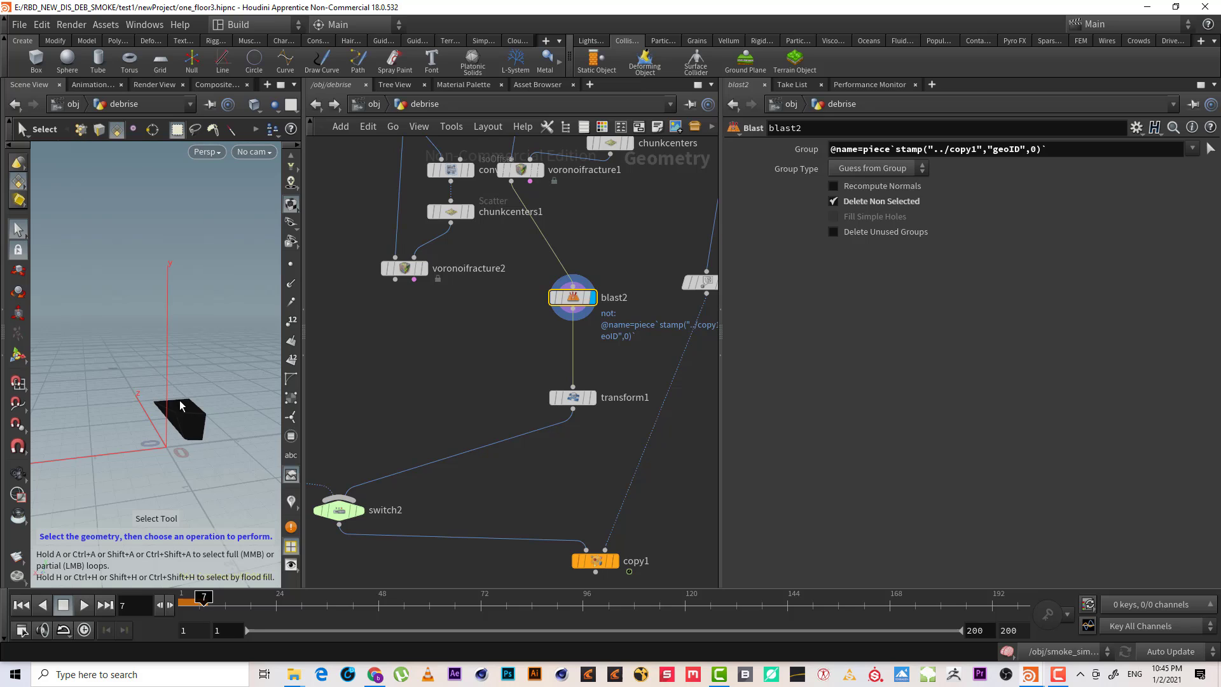
- Display transform1 and check the centroid expressions in its Pivot Translate values
left_click_drag(622, 359, 529, 453)
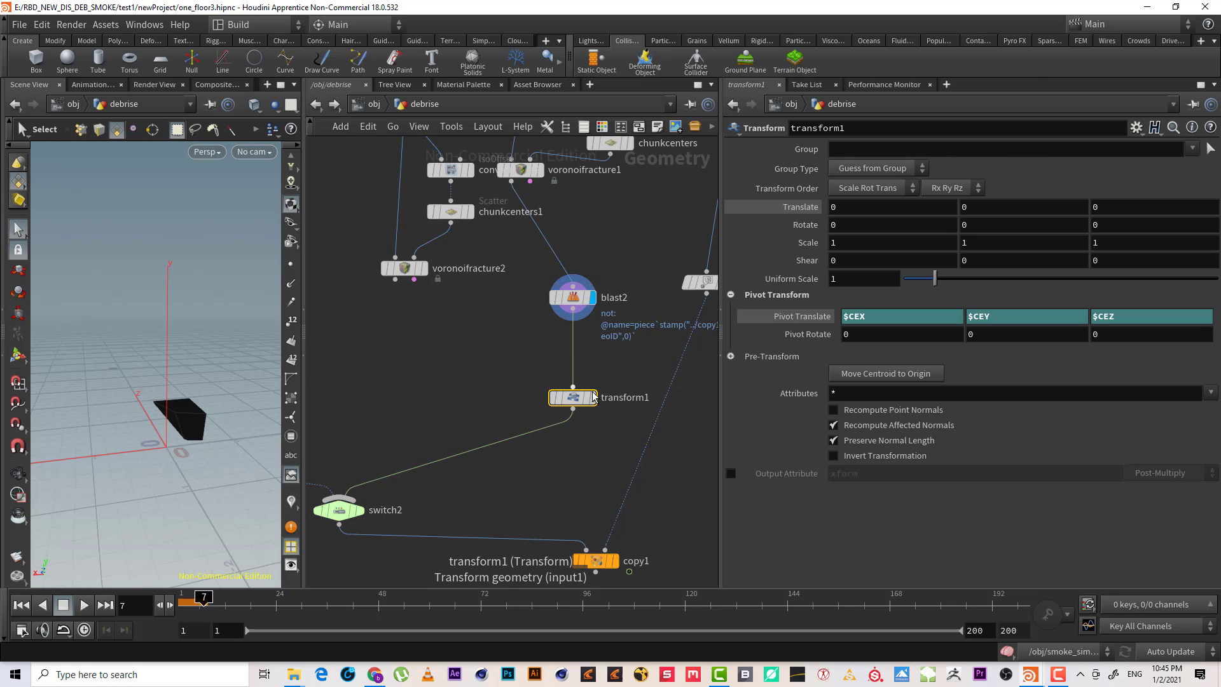
key("r")
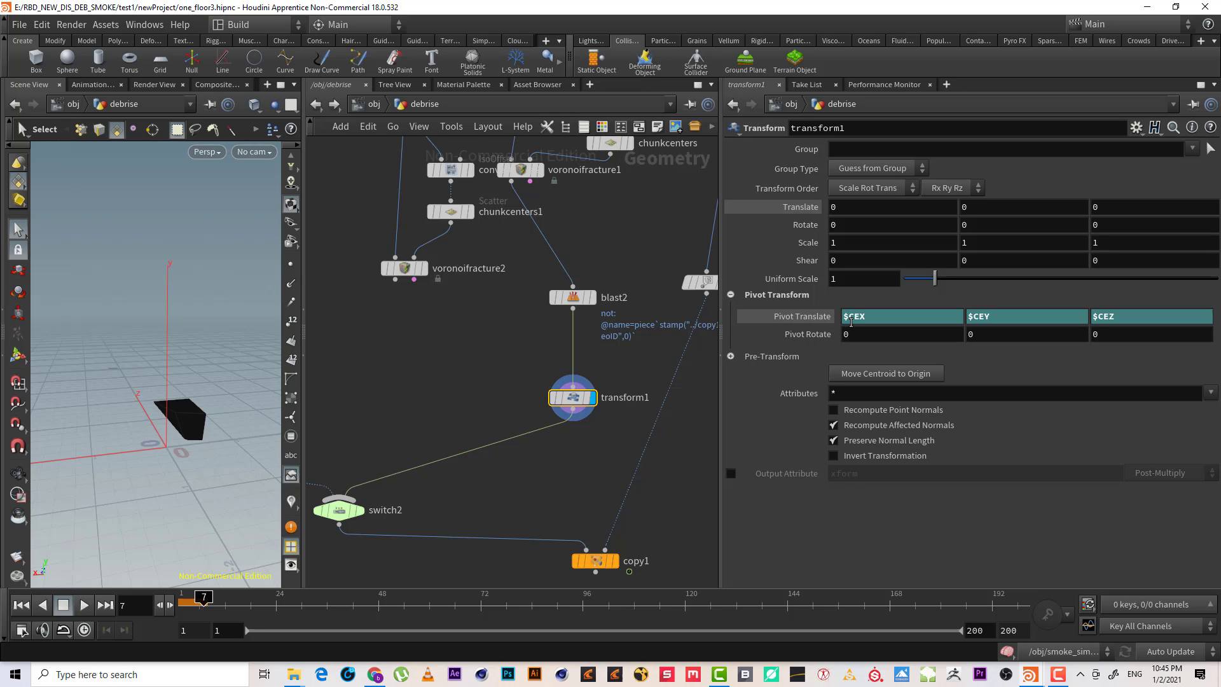
left_click_drag(882, 320, 812, 310)
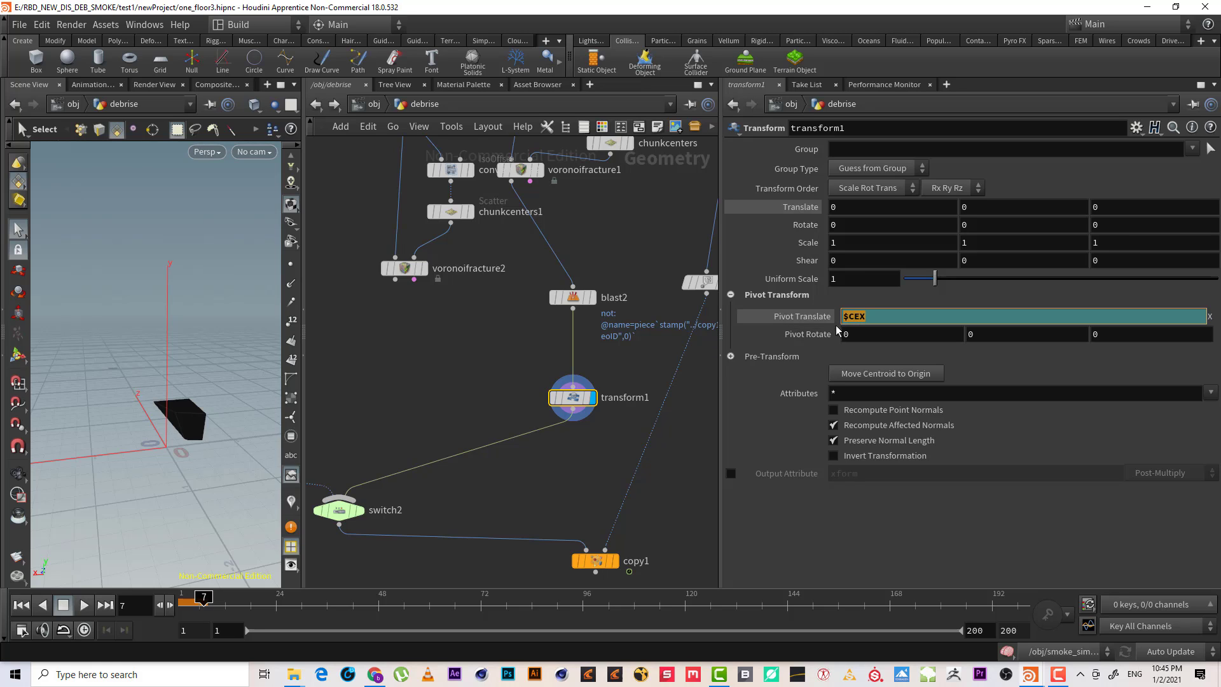
left_click(801, 321)
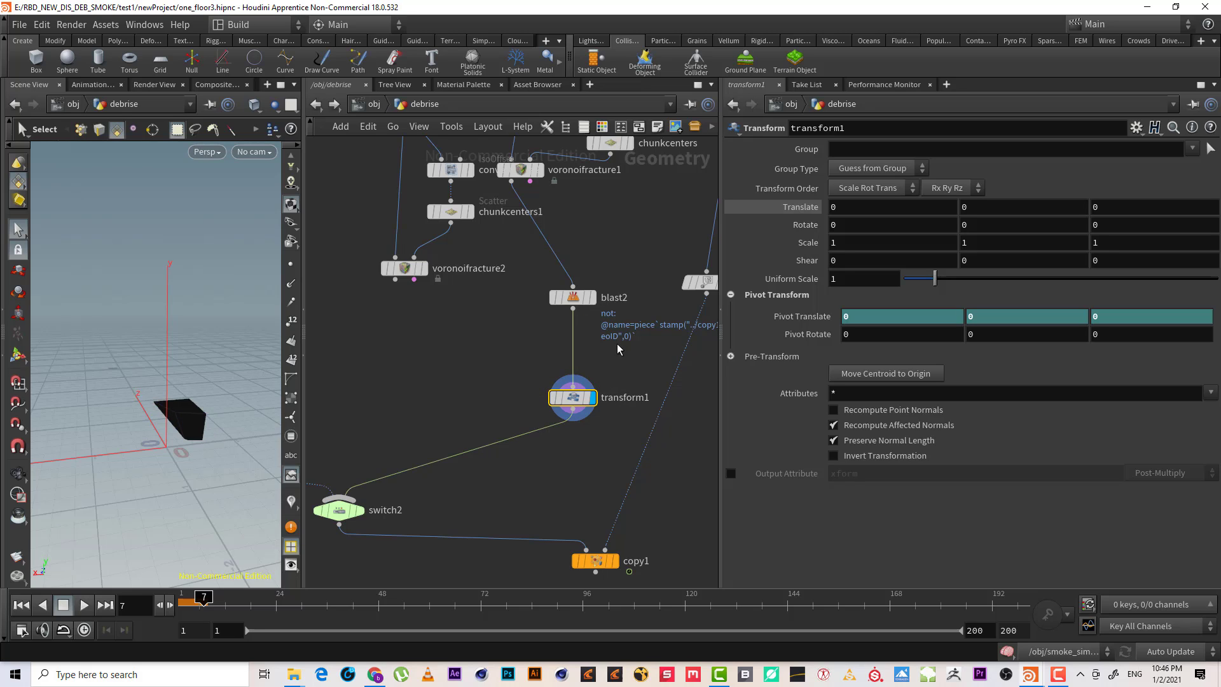
left_click(810, 316)
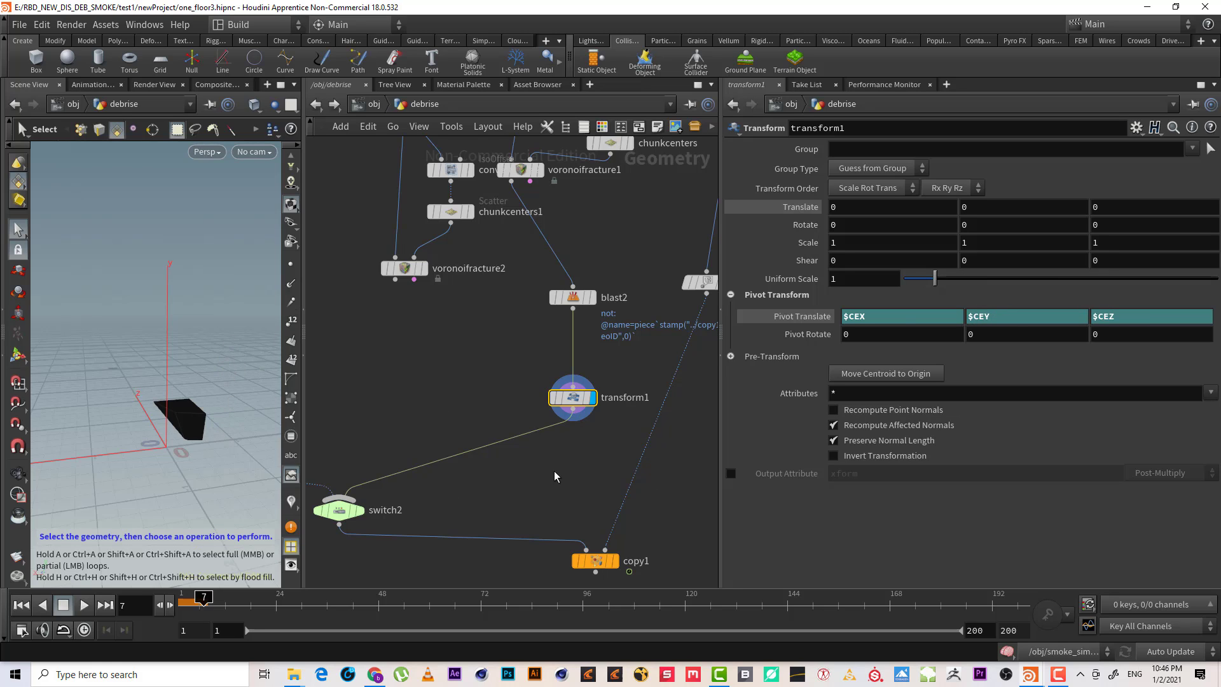
- Check switch2's inputs, then display copy1 to show the pieces instanced on the debris points
scroll(438, 390, "down", 4)
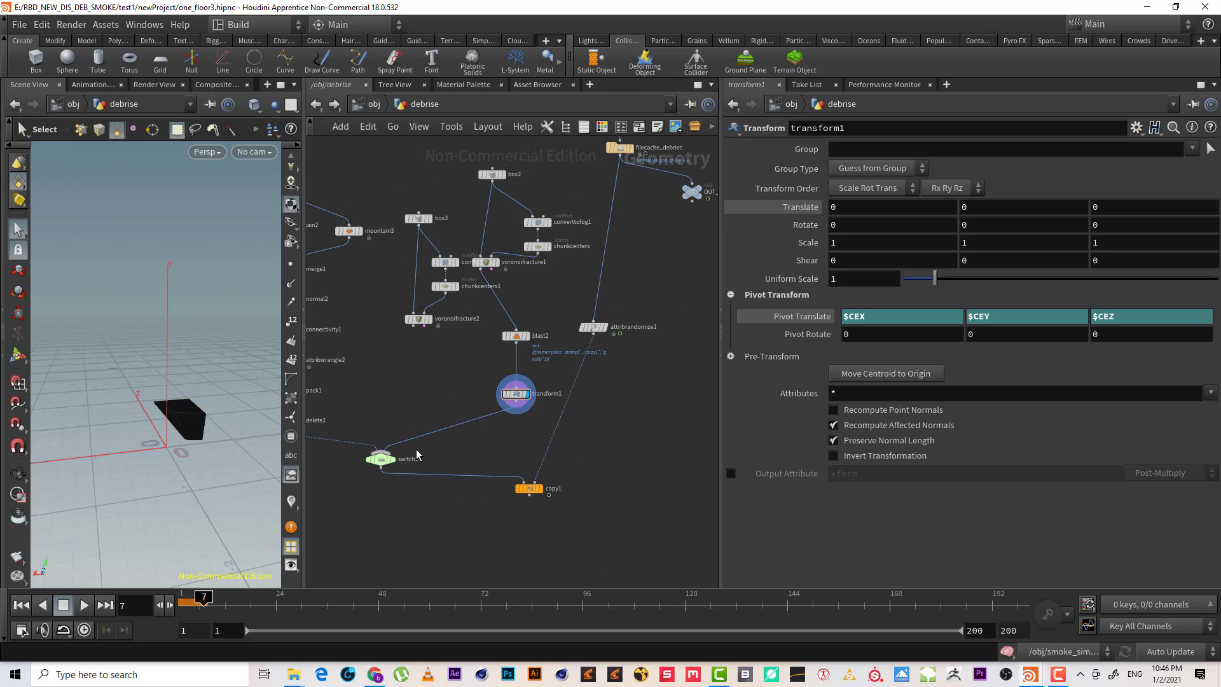
left_click(385, 463)
left_click(541, 489)
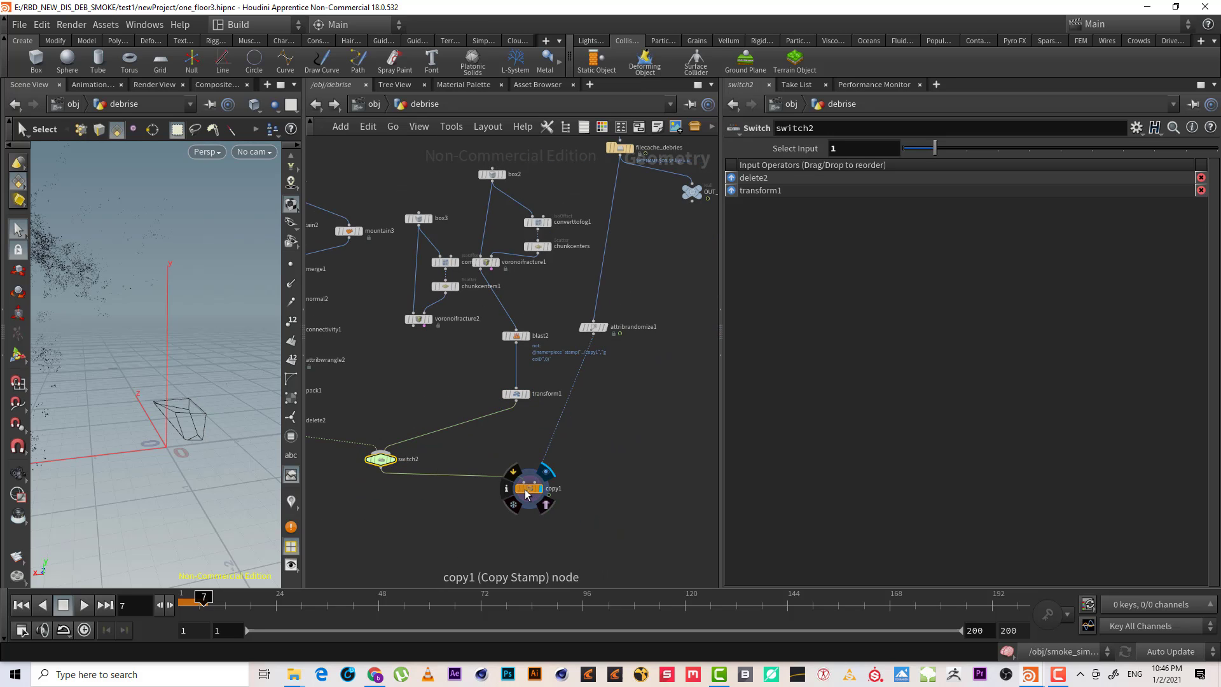
right_click_drag(160, 318, 348, 274, "alt")
middle_click_drag(688, 258, 696, 276)
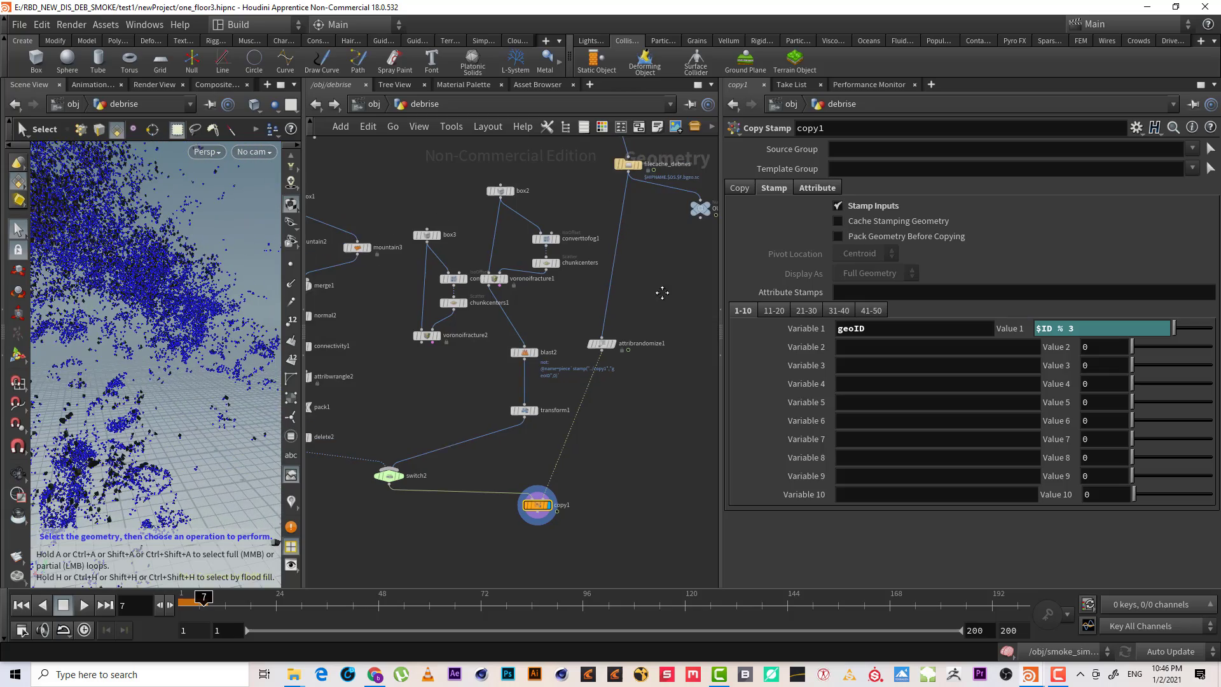
- Set the maximum pscale value in attribrandomize1 to 0.05 and inspect the debris pieces up close
left_click(602, 347)
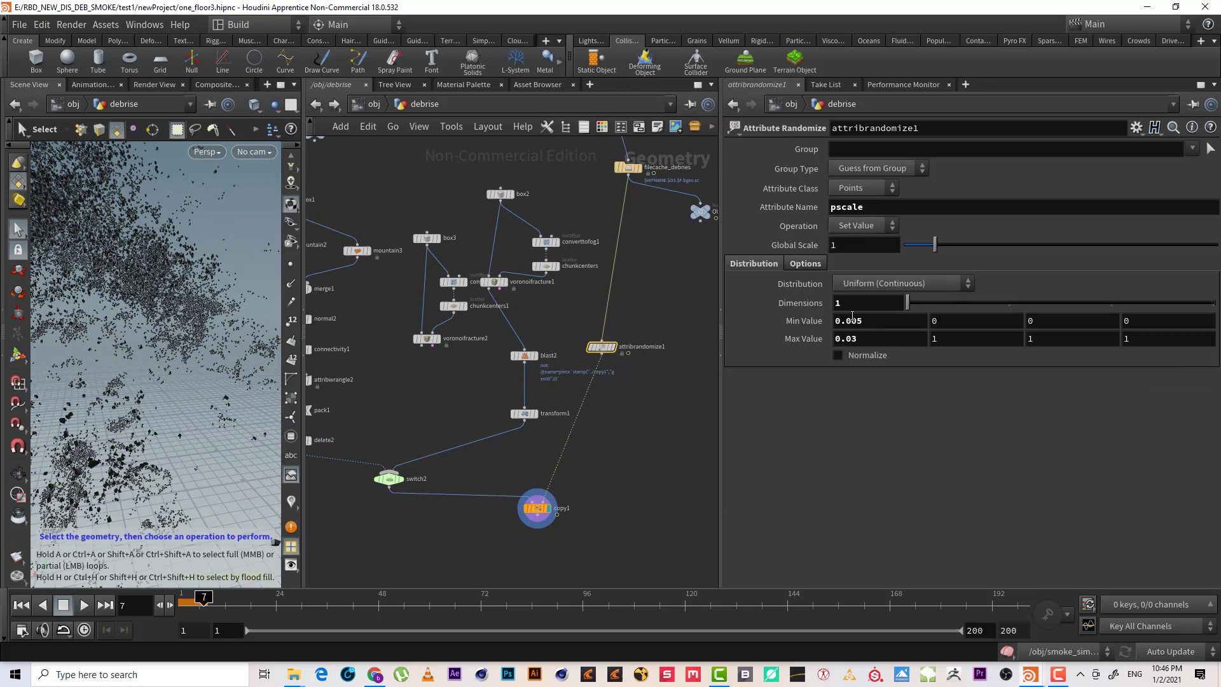
left_click_drag(850, 338, 925, 333)
type("5")
key("Return")
key("Escape")
left_click_drag(160, 316, 193, 313)
right_click_drag(190, 316, 207, 299)
key("s")
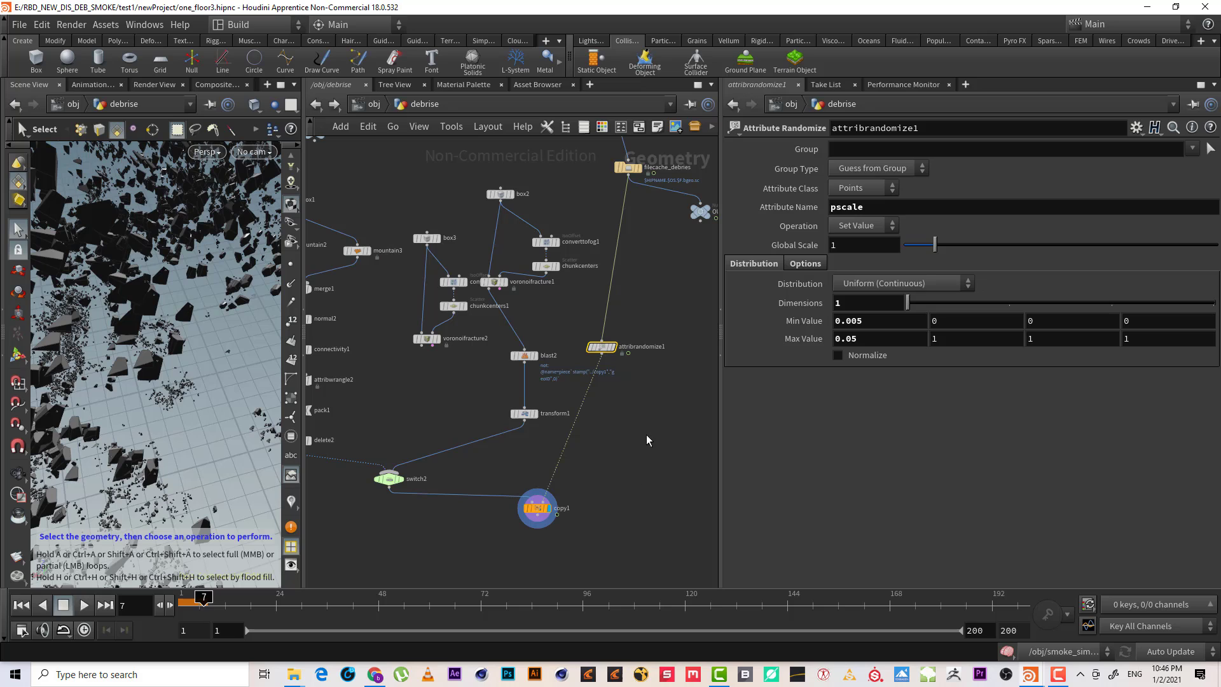
- Set copy1's geoID stamp value to $ID % 10 and view the whole debris cloud
left_click(537, 508)
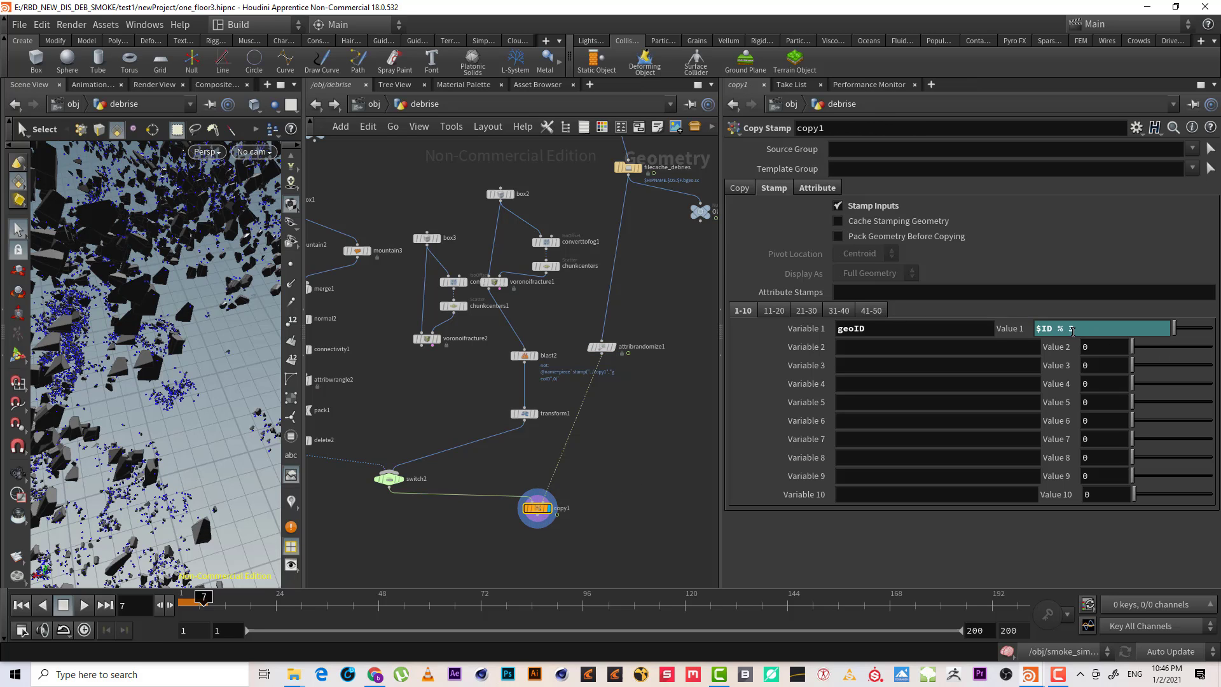
left_click(1114, 332)
key("Return")
key("Escape")
left_click_drag(165, 386, 177, 319)
right_click_drag(177, 319, 121, 345)
left_click_drag(182, 305, 191, 280)
right_click_drag(200, 370, 158, 398, "alt")
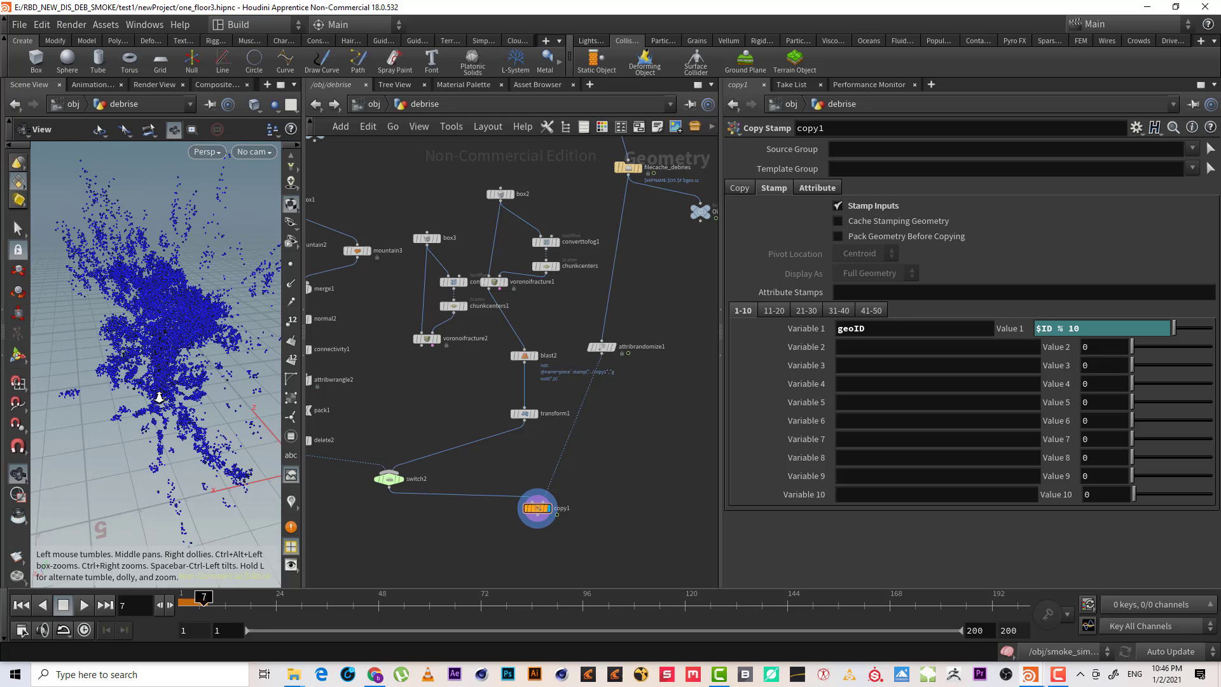
left_click(17, 230)
right_click_drag(163, 313, 160, 368, "alt")
middle_click_drag(161, 368, 121, 365)
right_click_drag(133, 356, 193, 329)
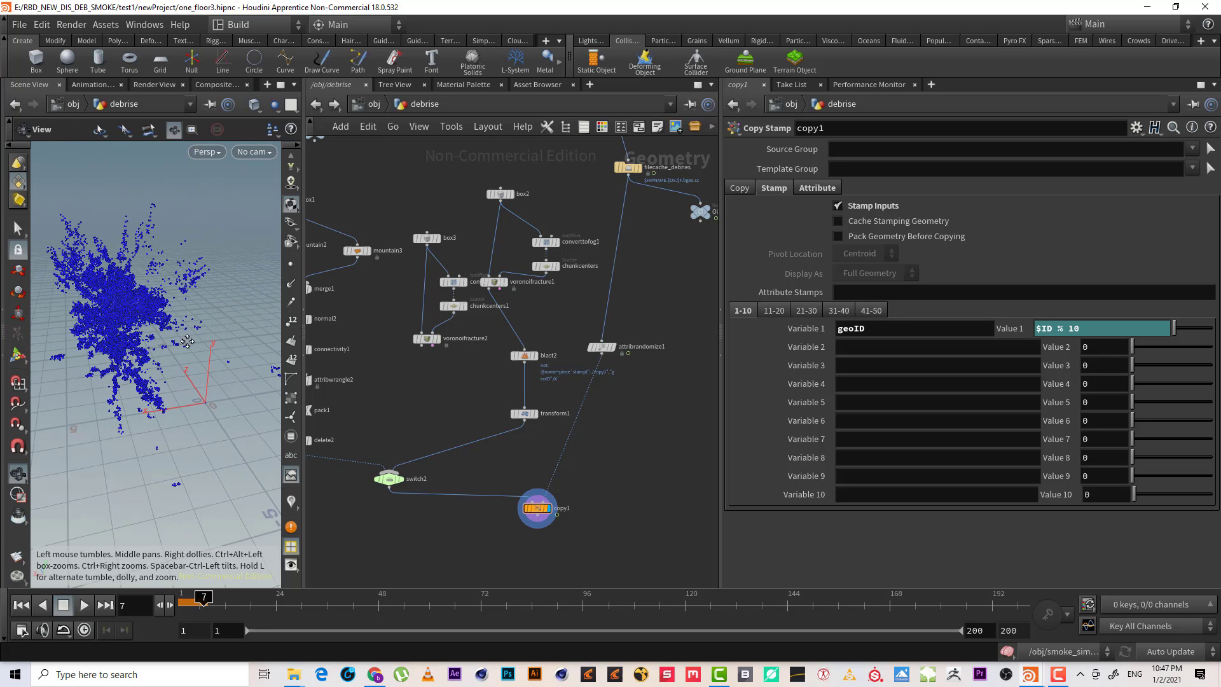
middle_click_drag(184, 341, 192, 342)
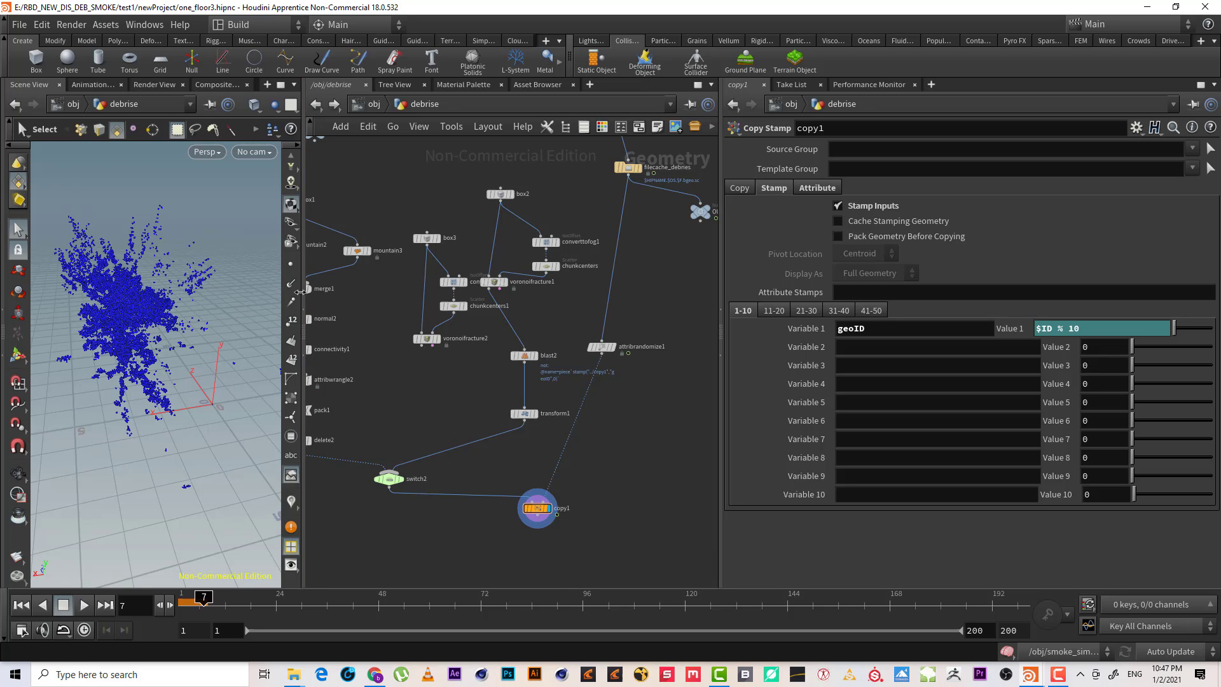
- Widen the viewport, attach a Null node beneath copy1 and name it OUT_DEB_RENDER
left_click_drag(303, 297, 402, 296)
middle_click_drag(697, 489, 769, 376)
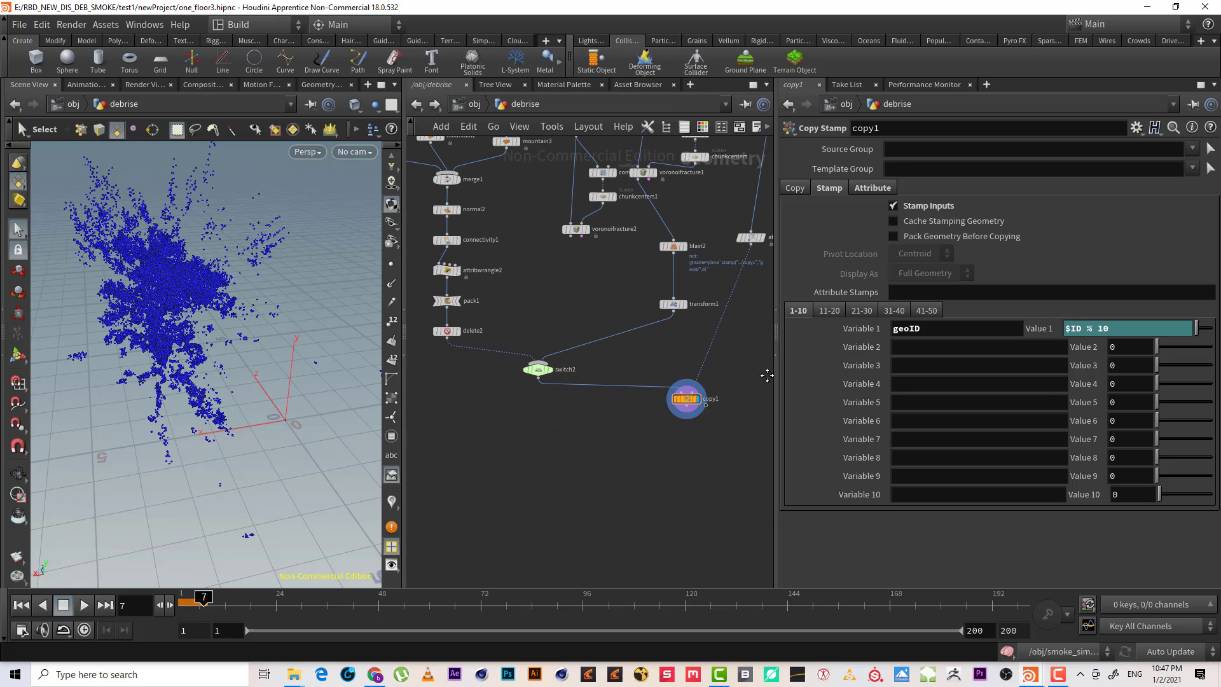
left_click(688, 411)
key("Tab")
type("nu")
key("Return")
left_click(691, 451)
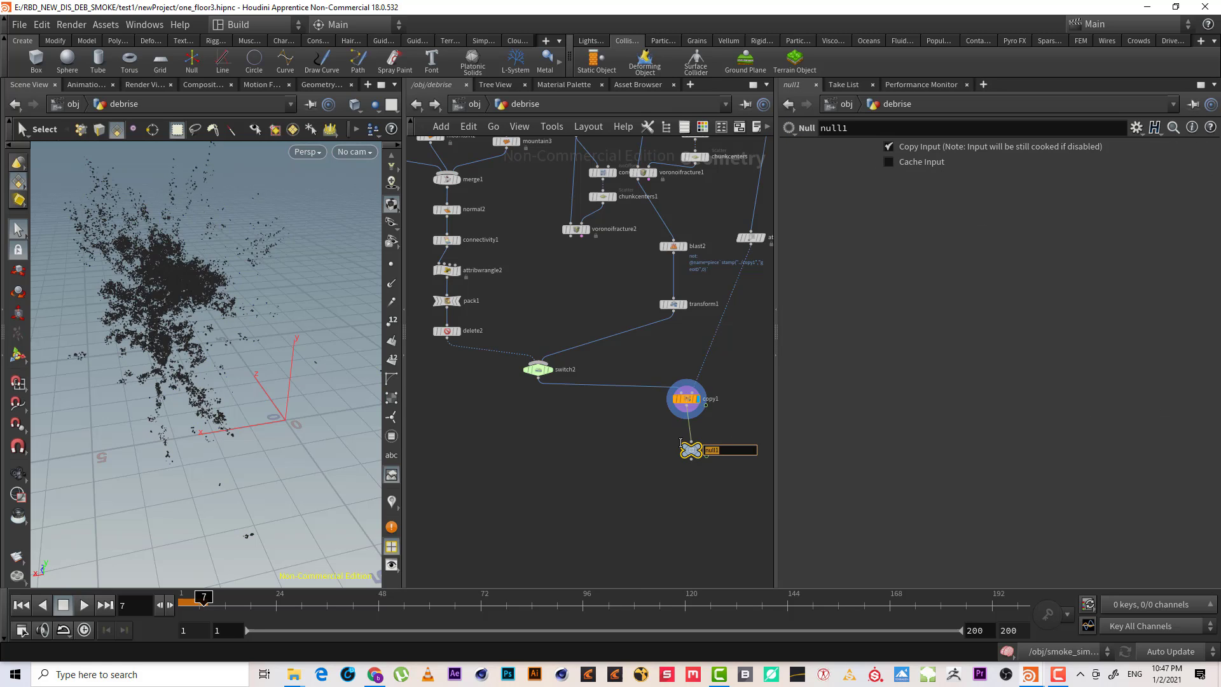
mouse_move(680, 442)
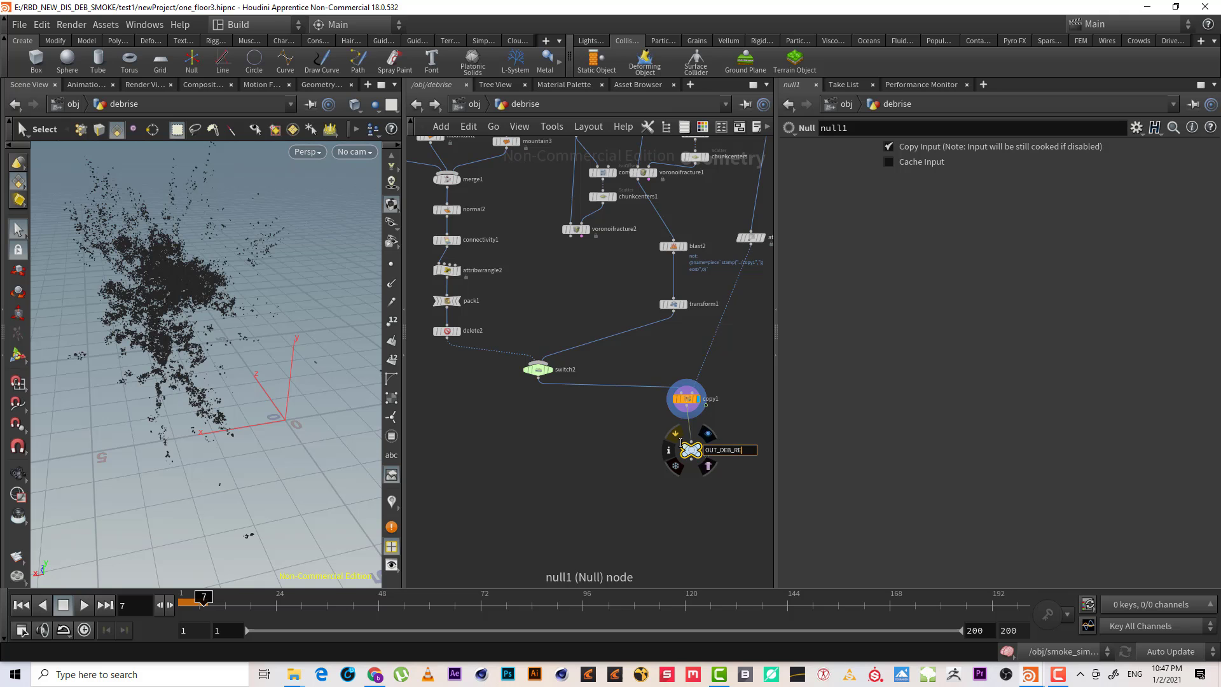
type("OUT_DEB_RENDER")
key("Return")
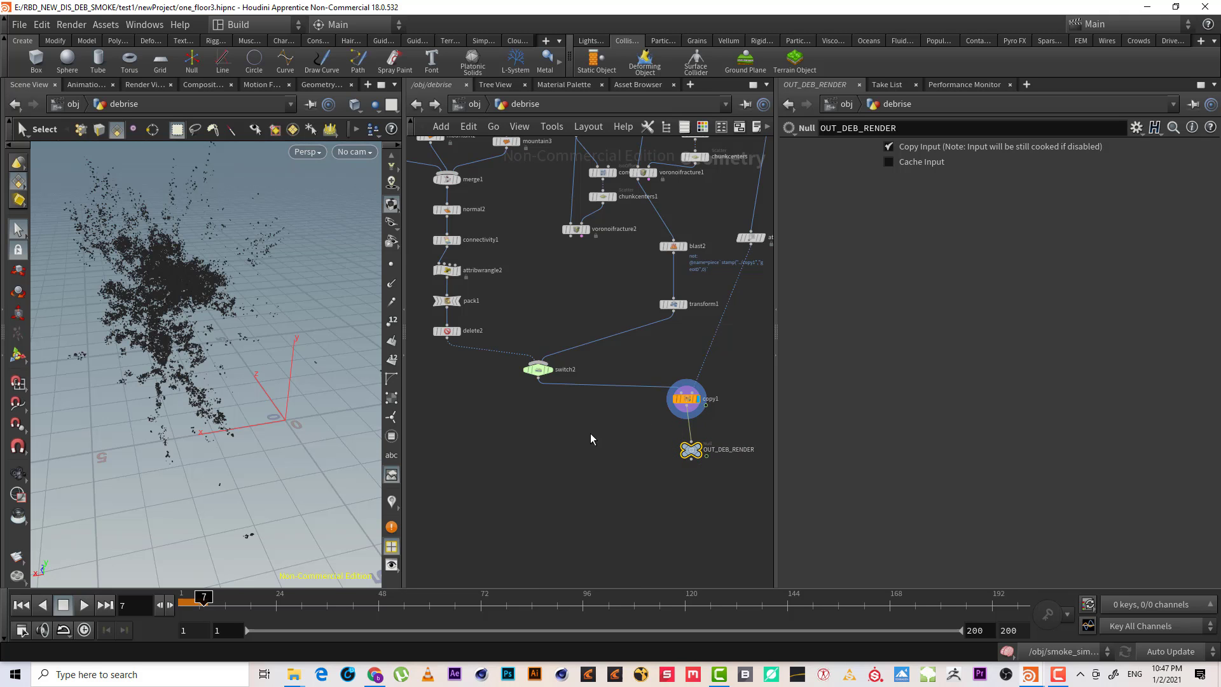